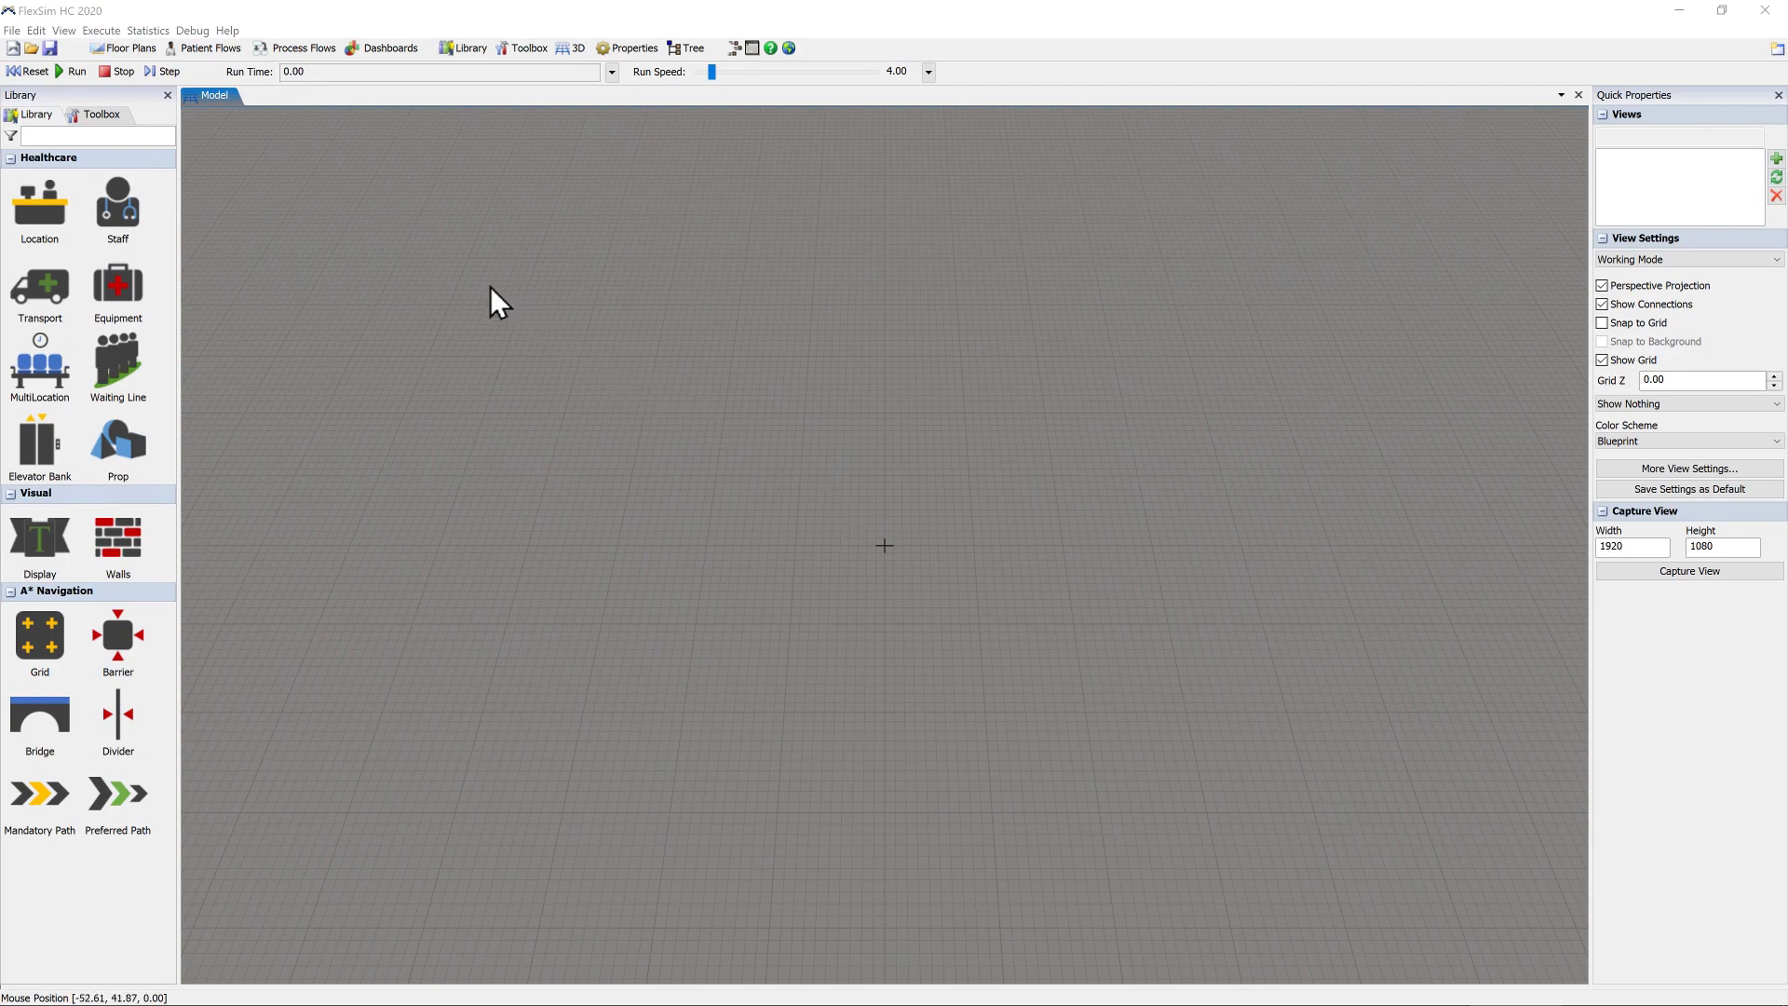
- Add a floor plan to the model using the drawing ER_small.dwg from the FlexSim 2020 Projects folder
click(129, 48)
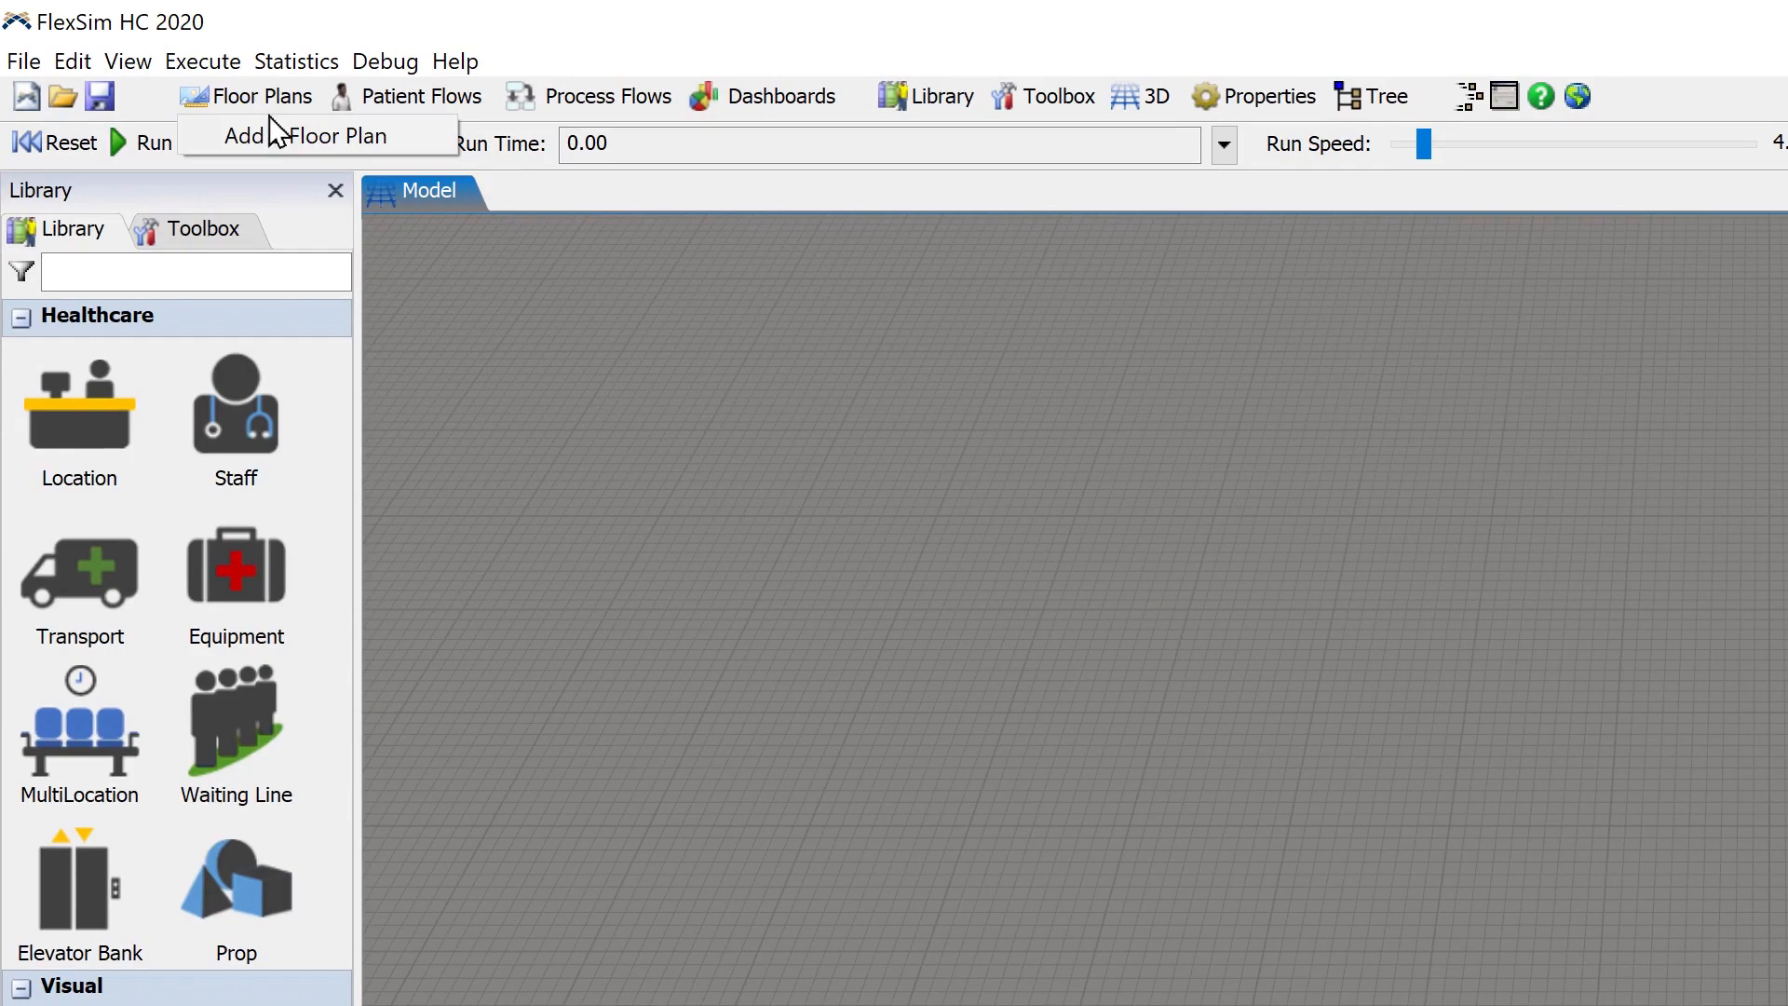
click(279, 136)
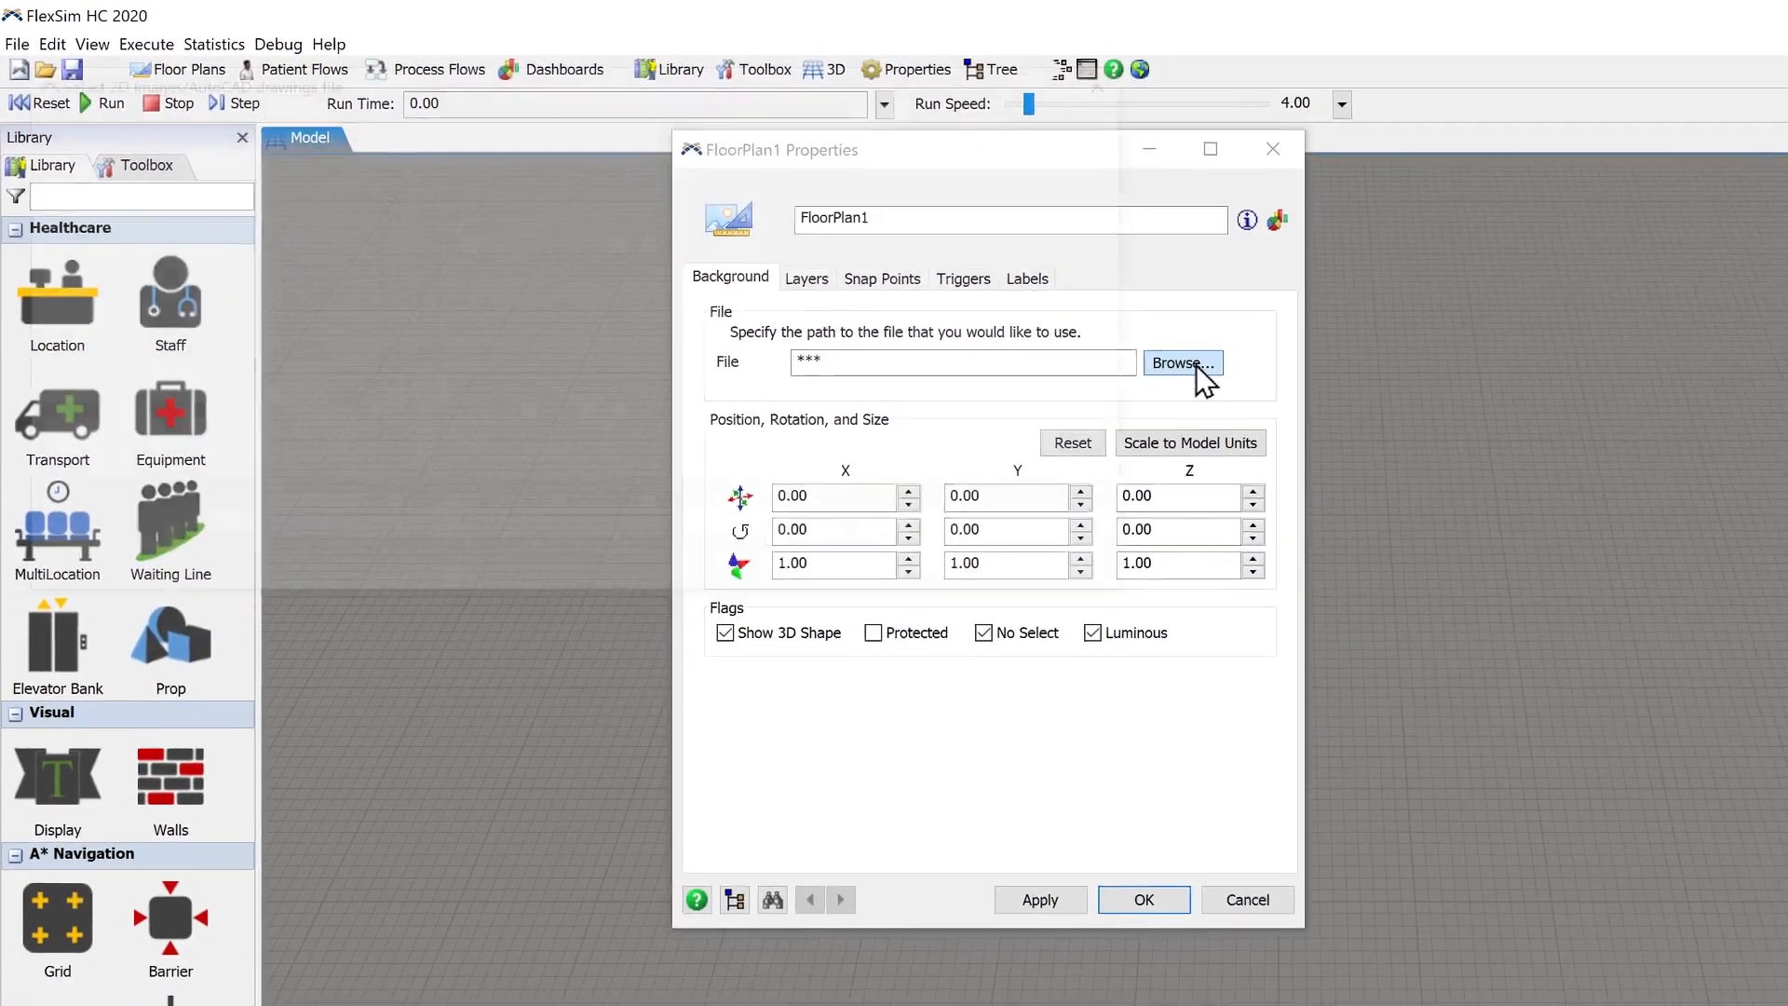
click(1637, 502)
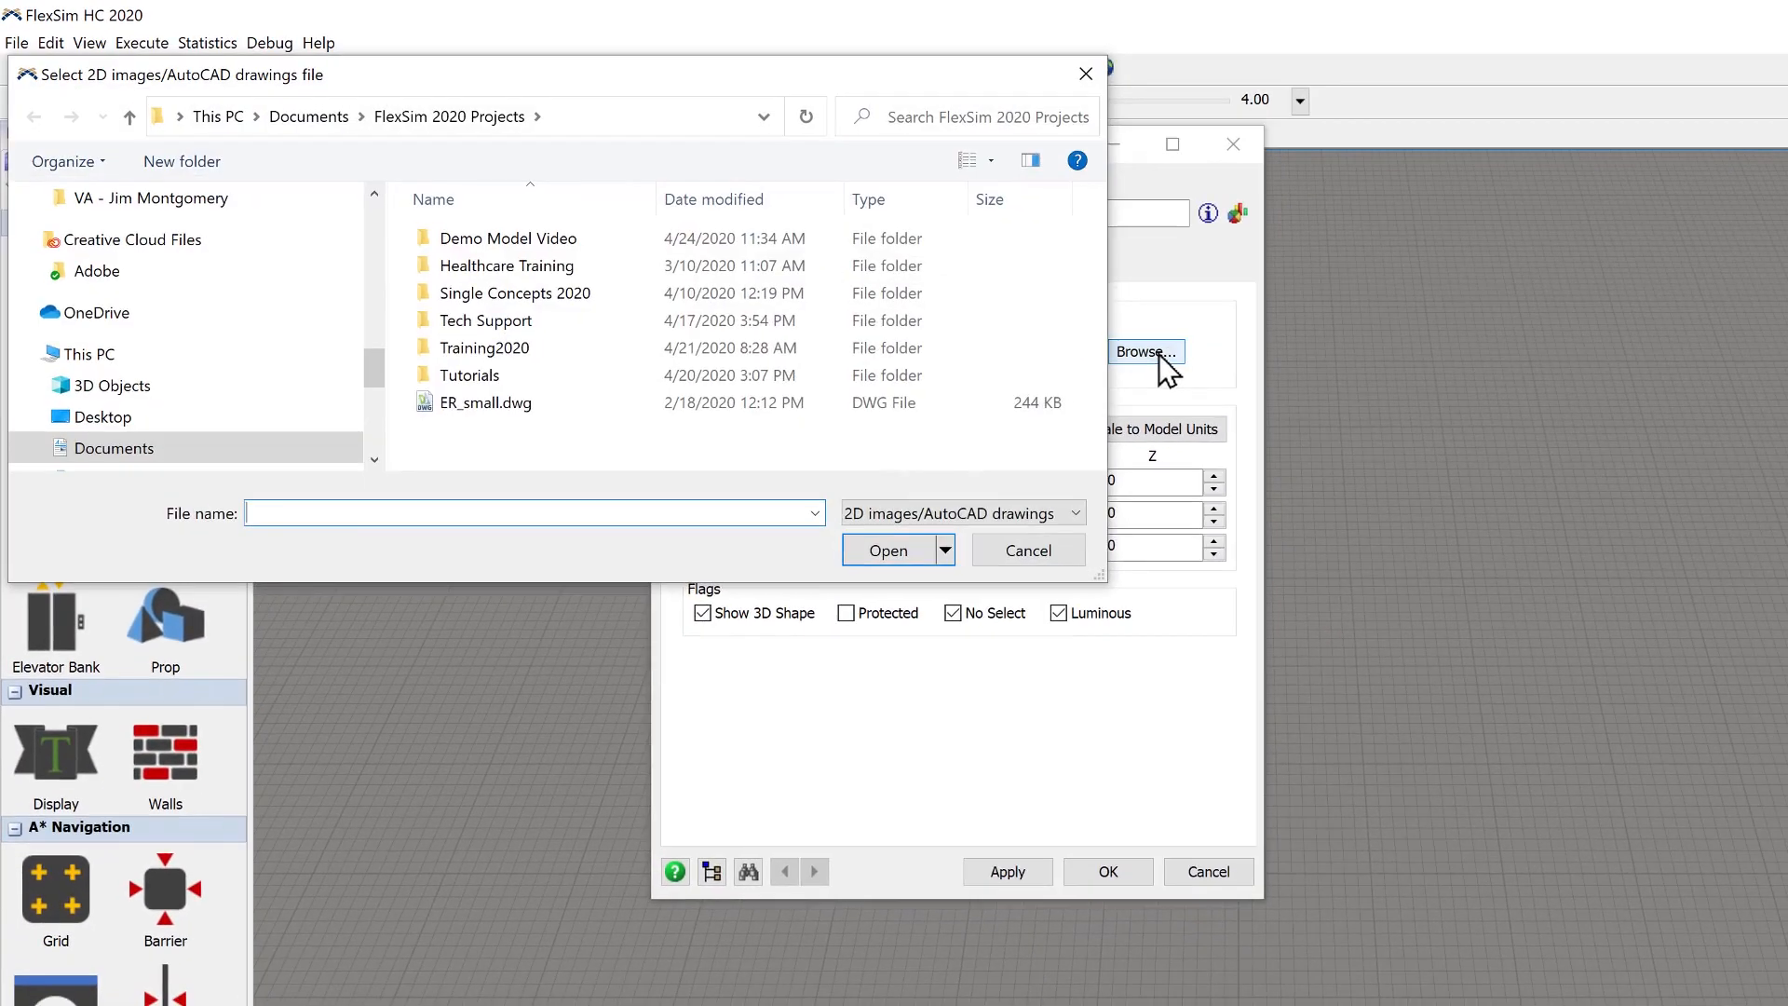
click(936, 410)
click(894, 545)
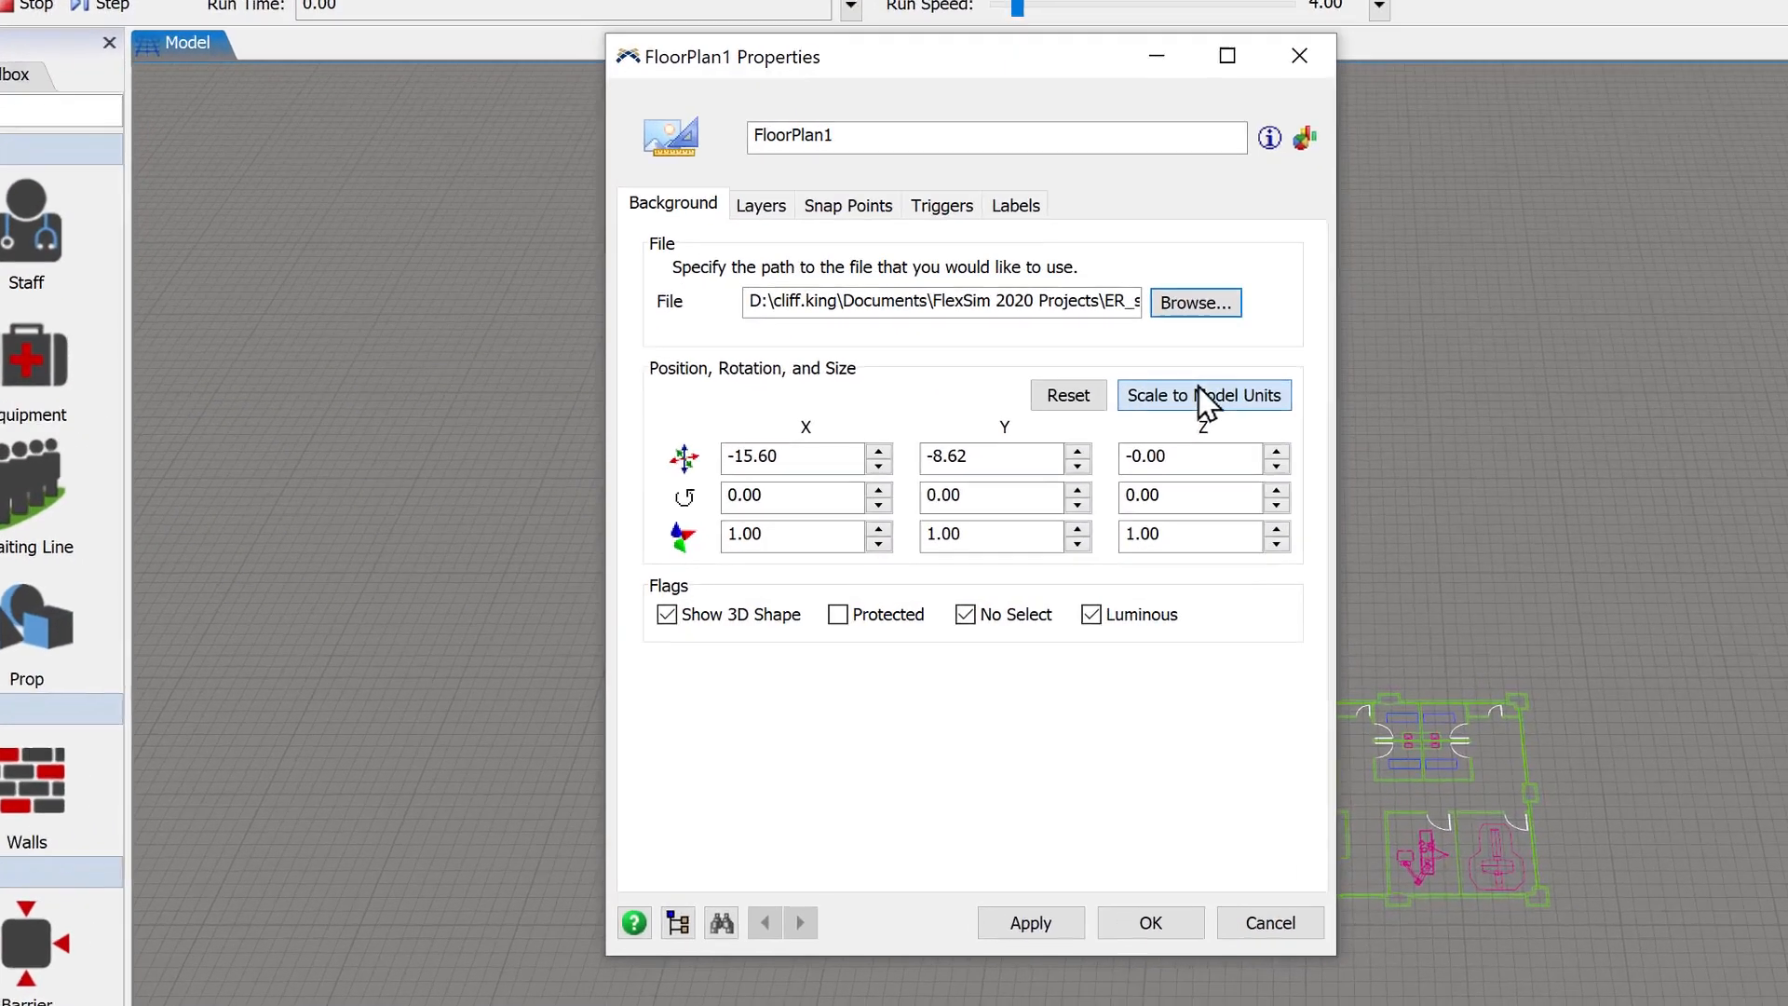
- Scale the floor plan from meters to the model units of feet and accept its properties
click(1155, 430)
click(1347, 352)
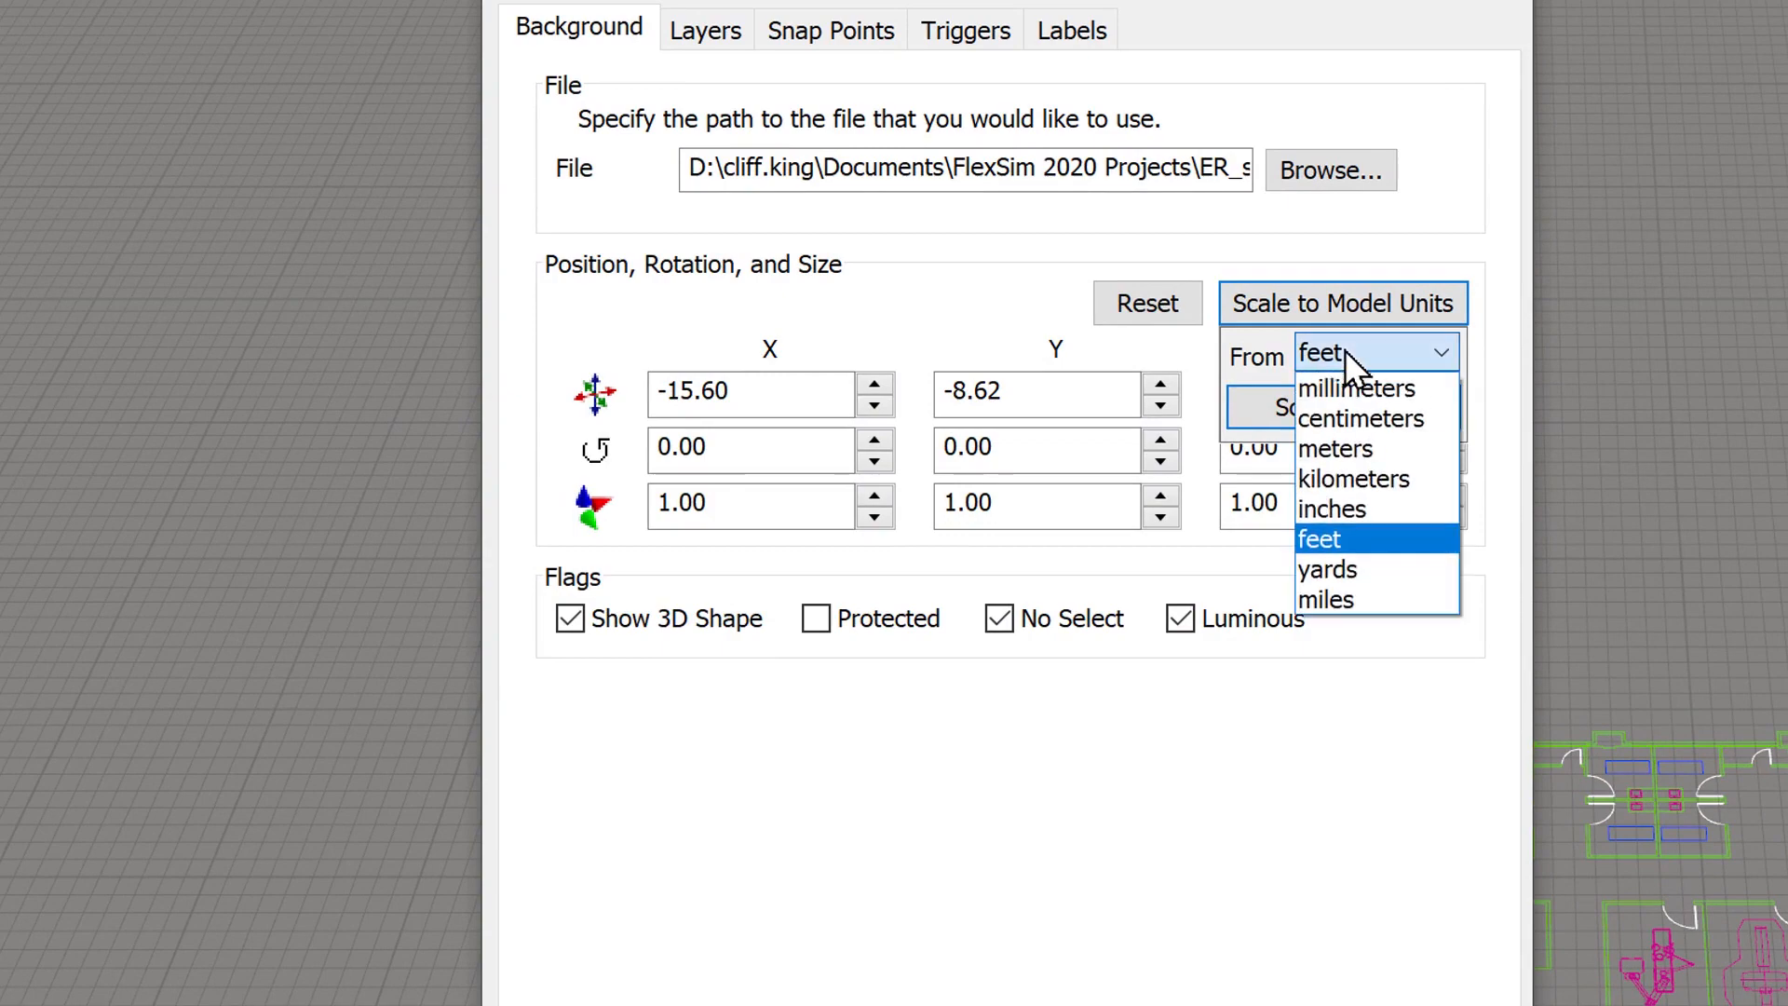
click(1344, 449)
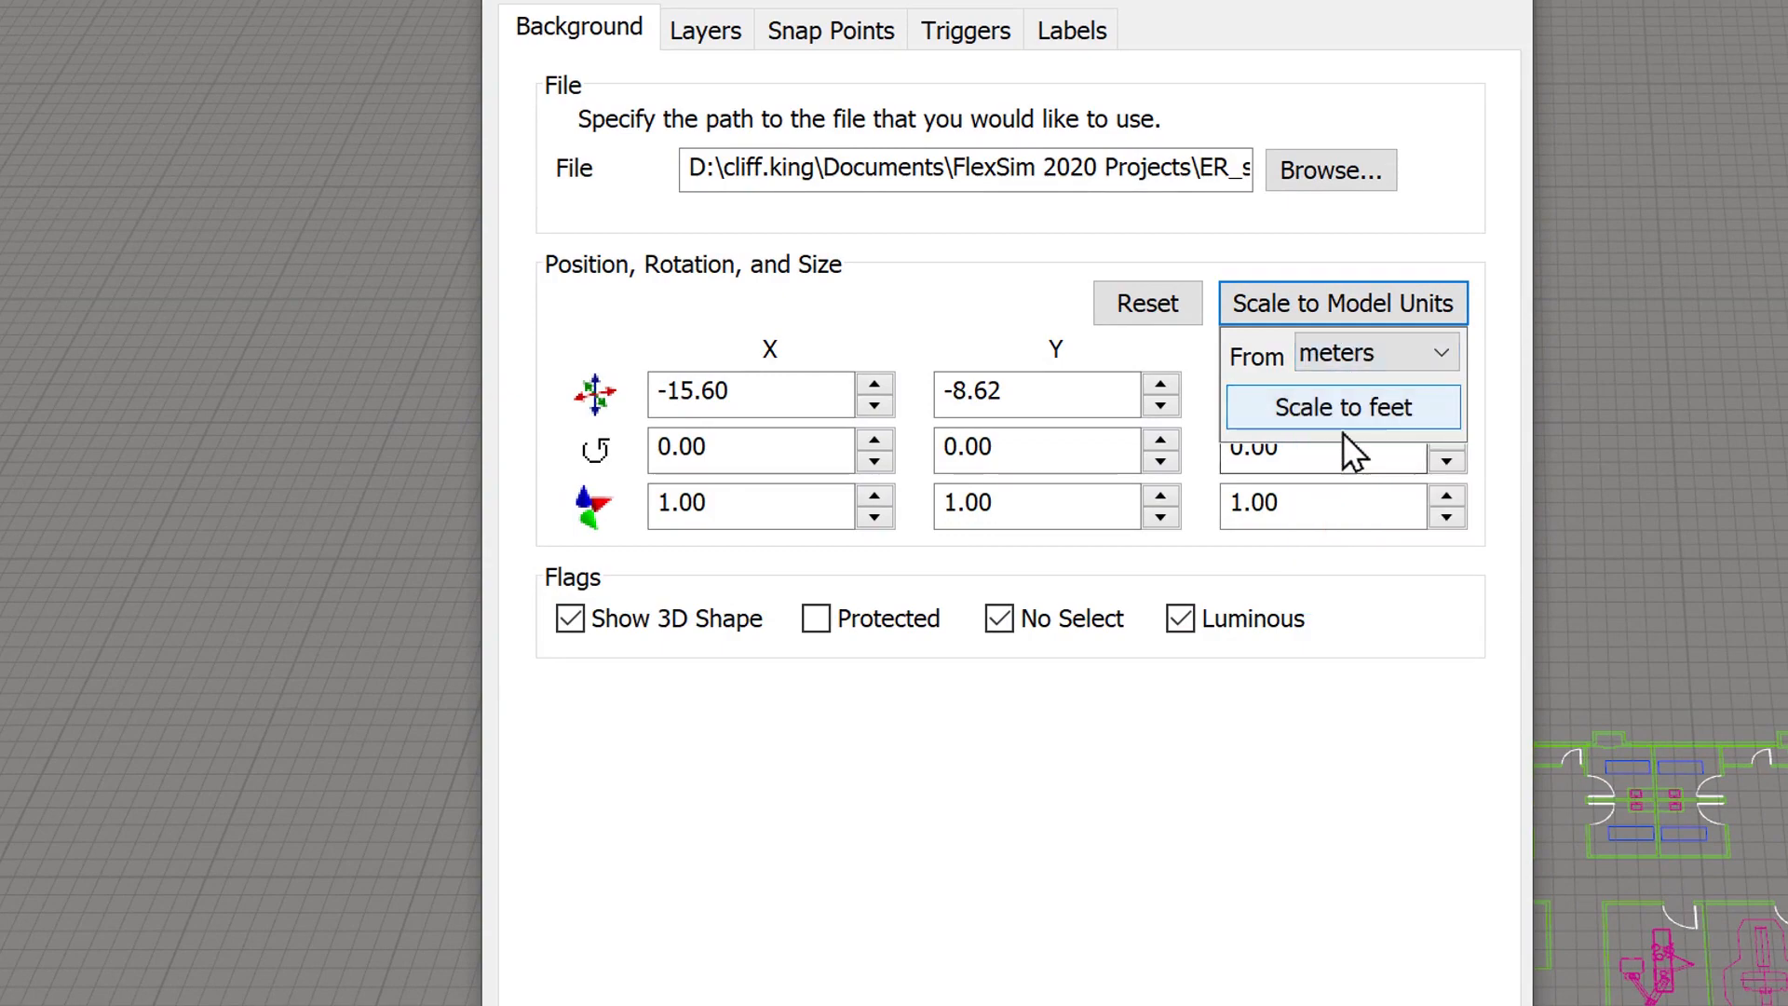
click(1339, 402)
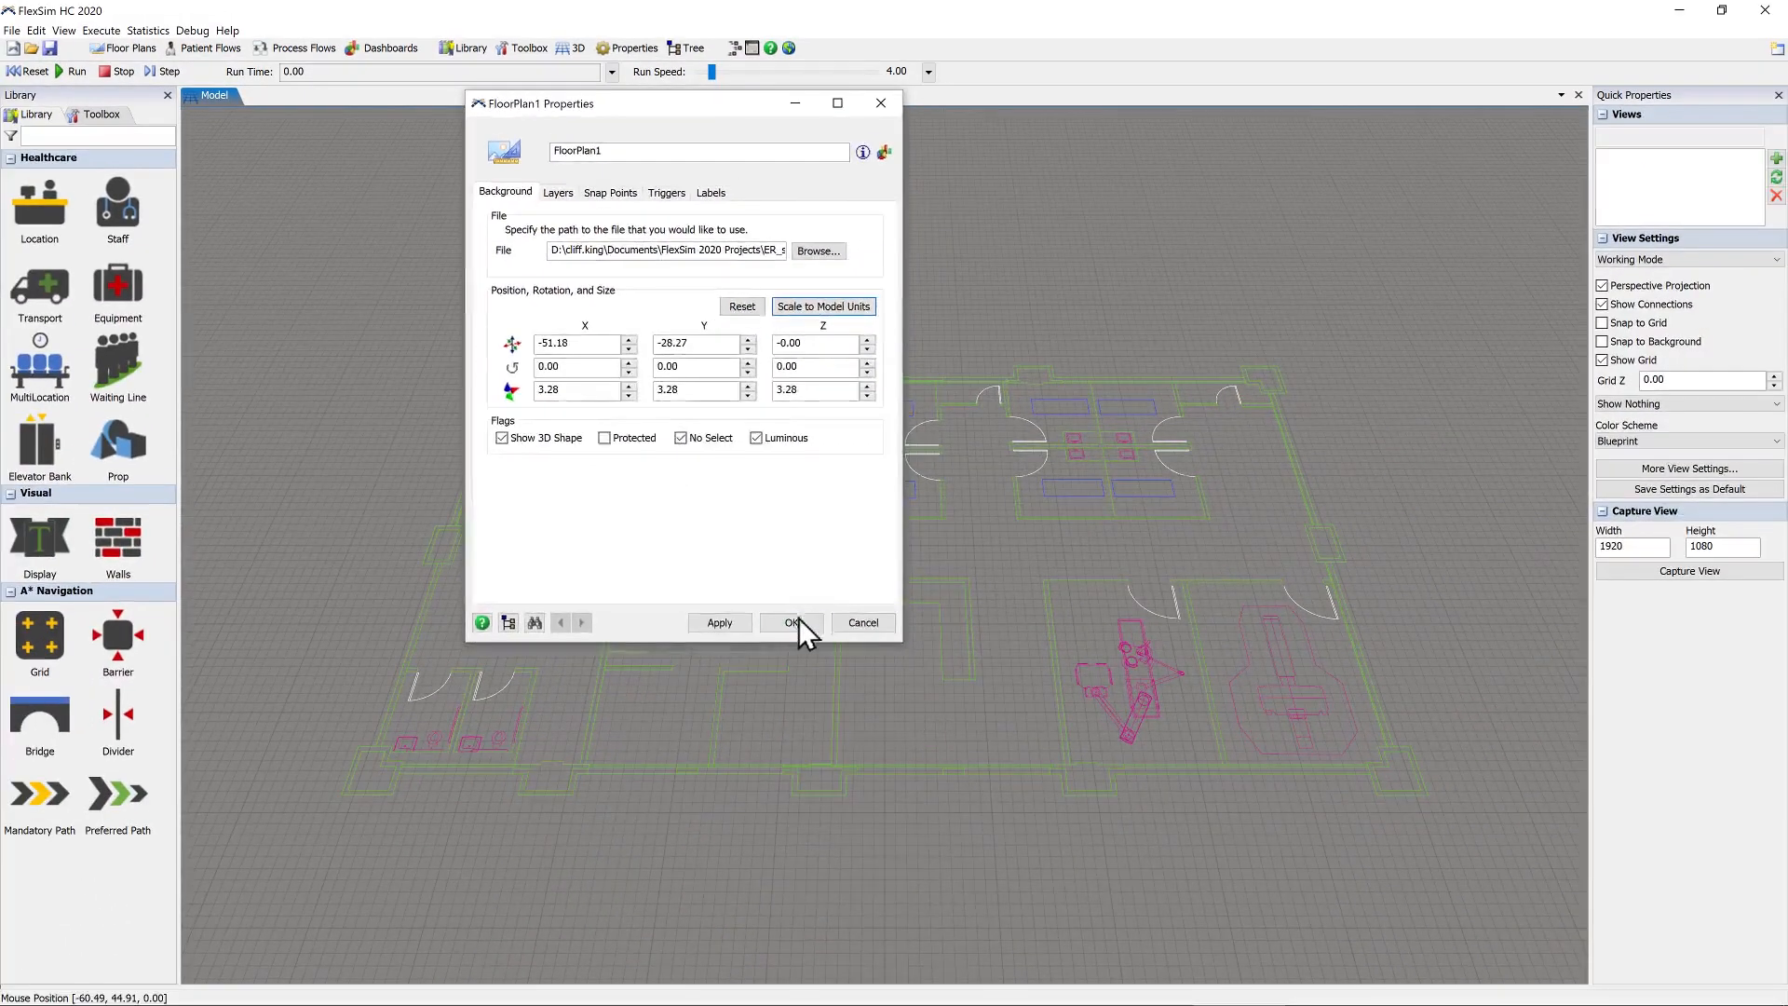
click(800, 620)
- Place a Registration desk in the reception area, enlarged to about 8.74 feet wide, and a Triage station in the small room beside it
scroll(799, 624, up, 5)
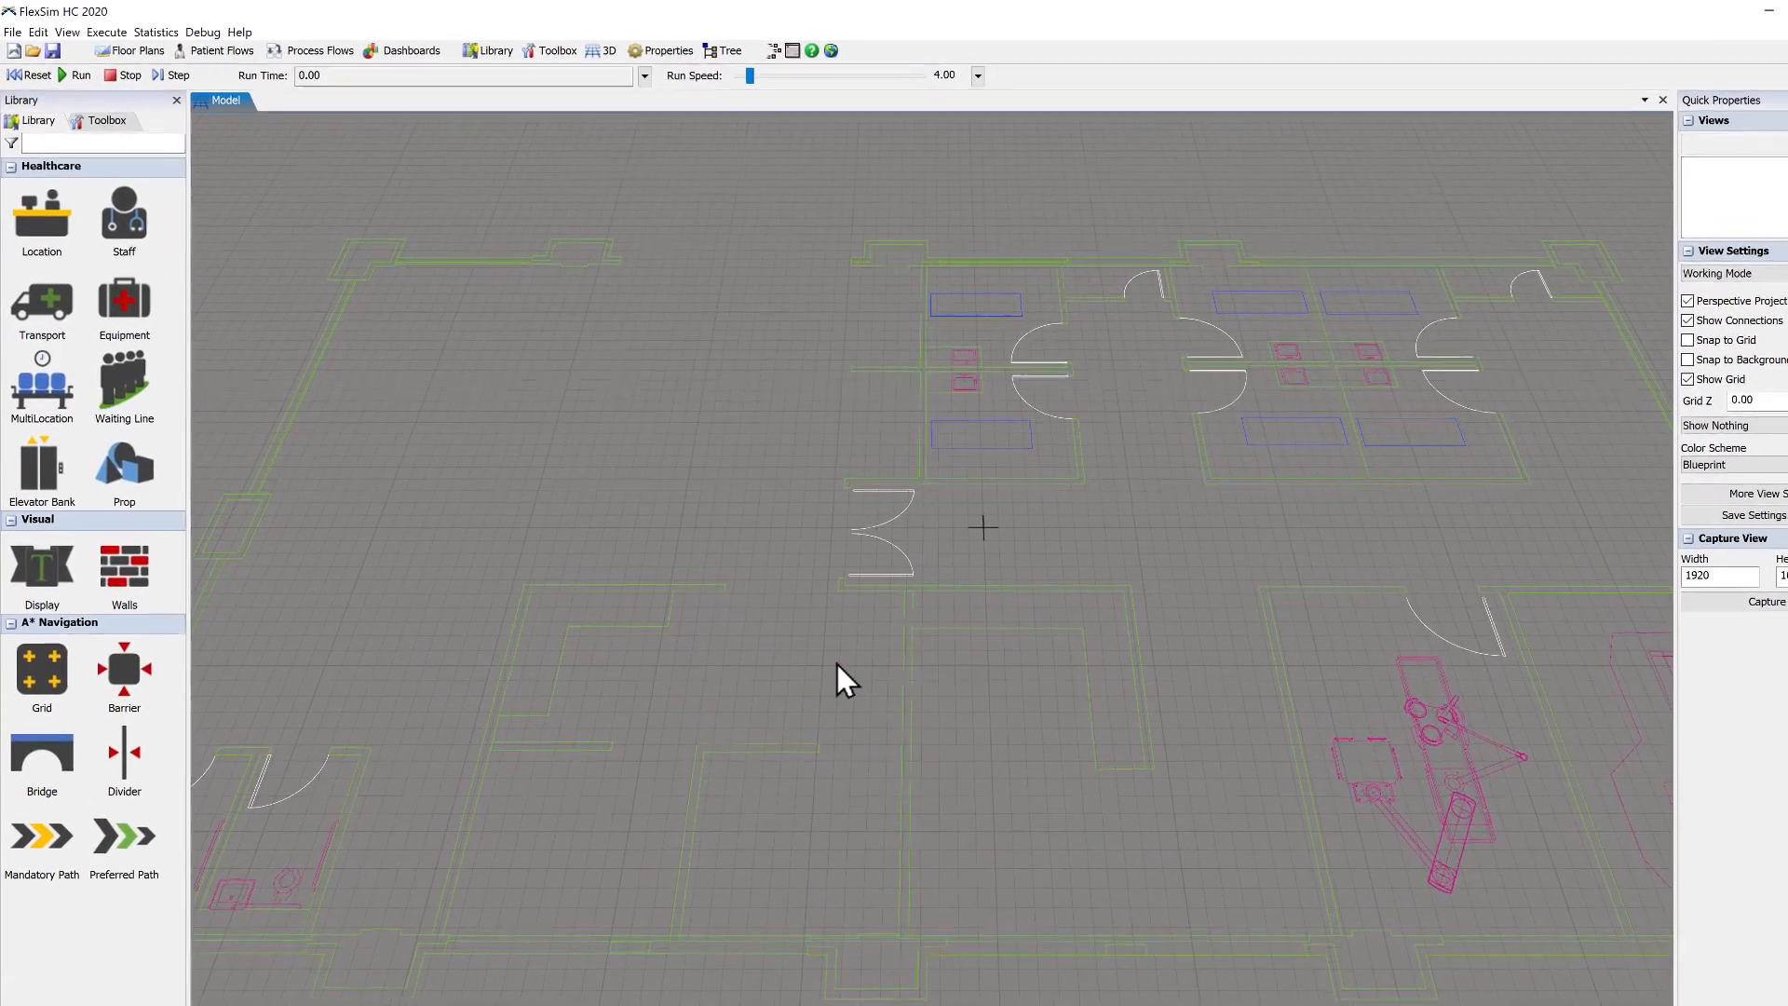
click(42, 218)
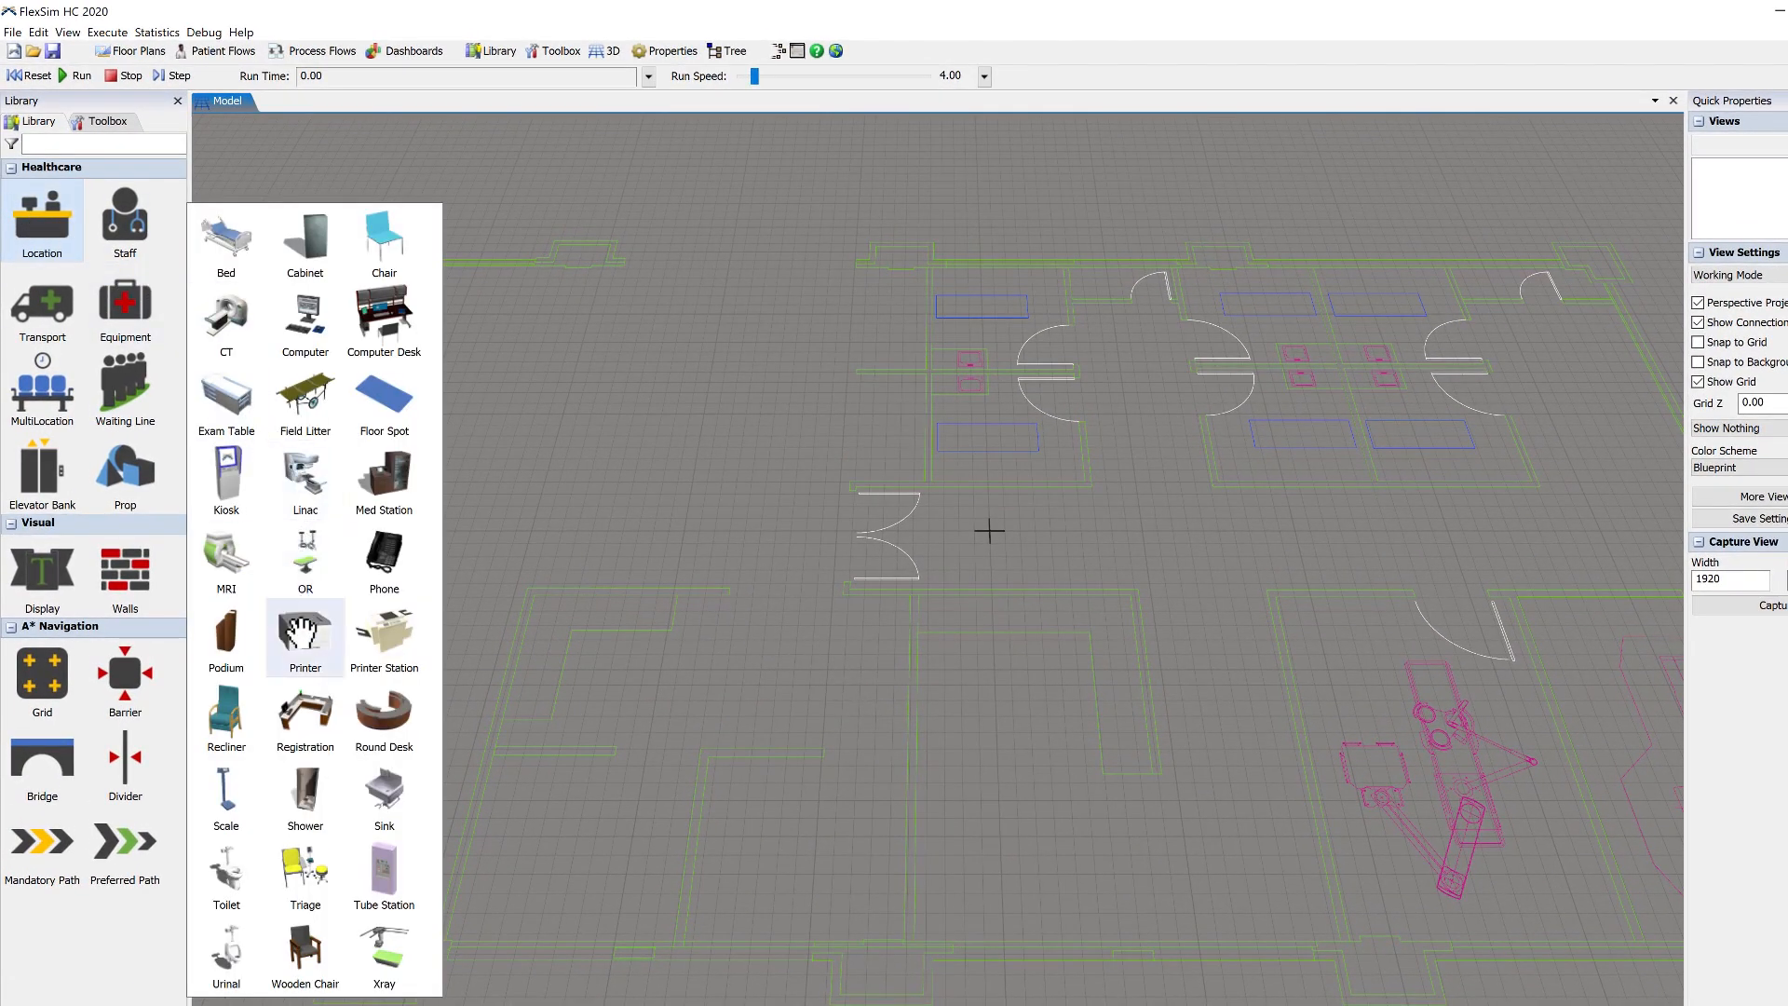
drag(298, 717, 563, 590)
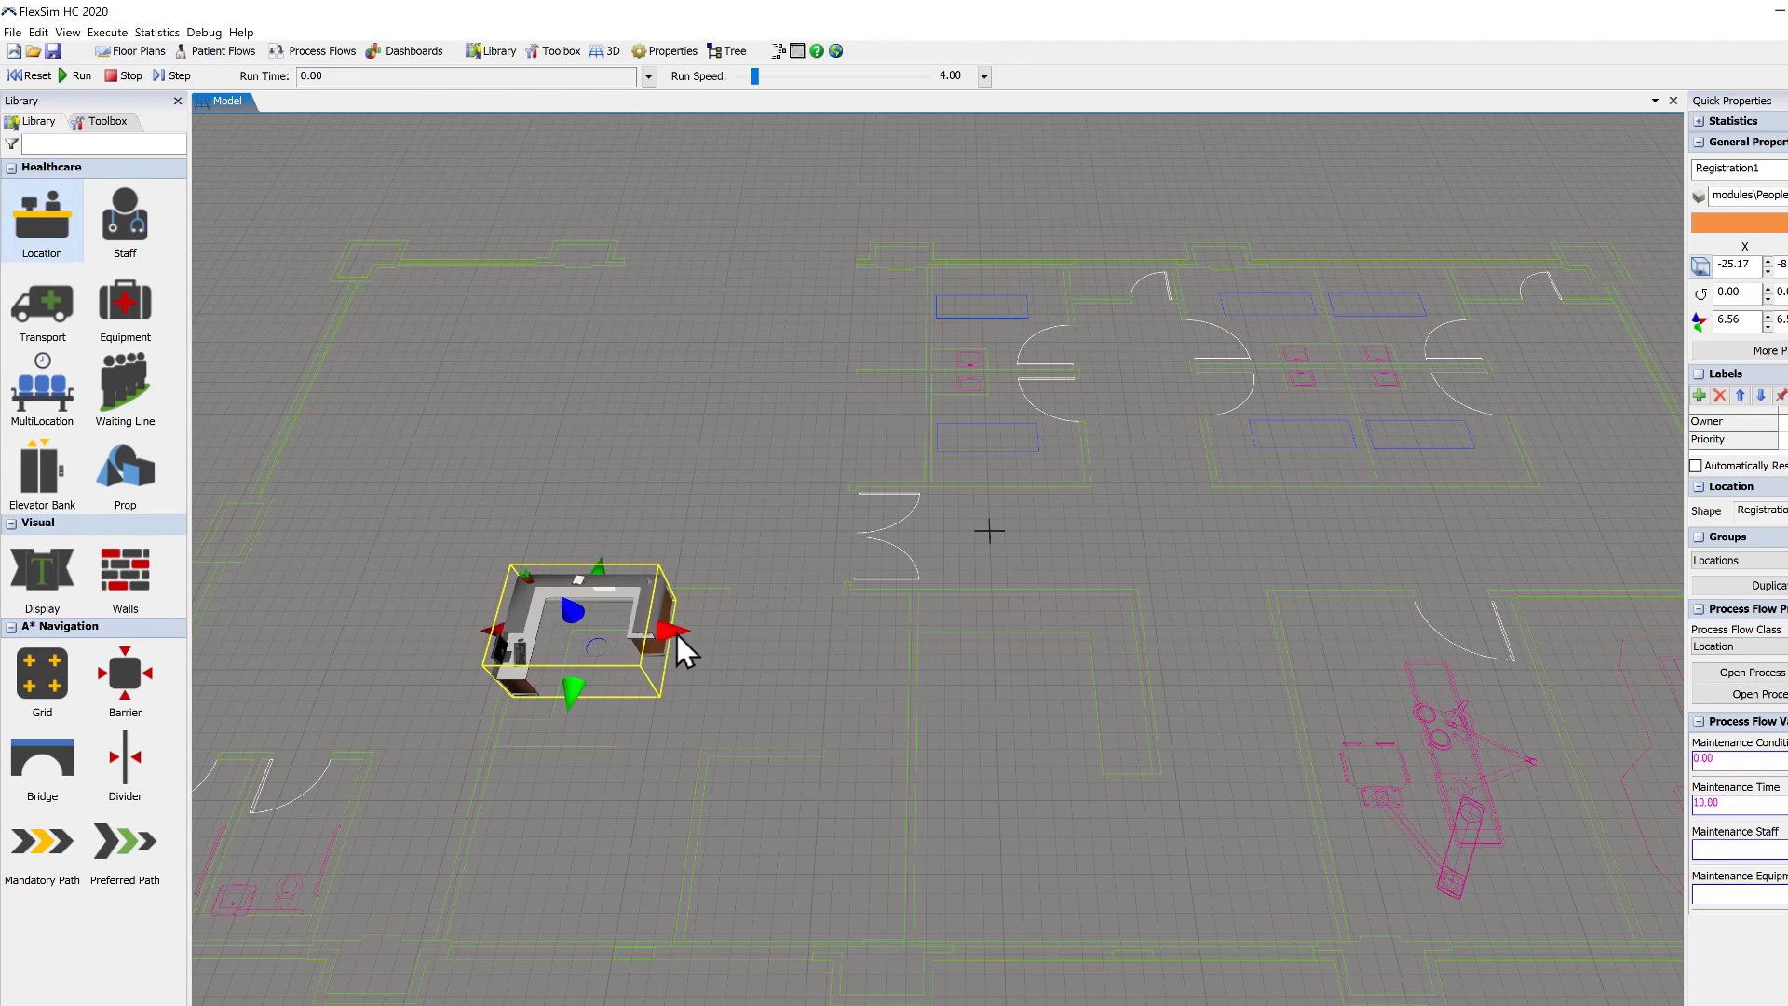
drag(568, 701, 566, 724)
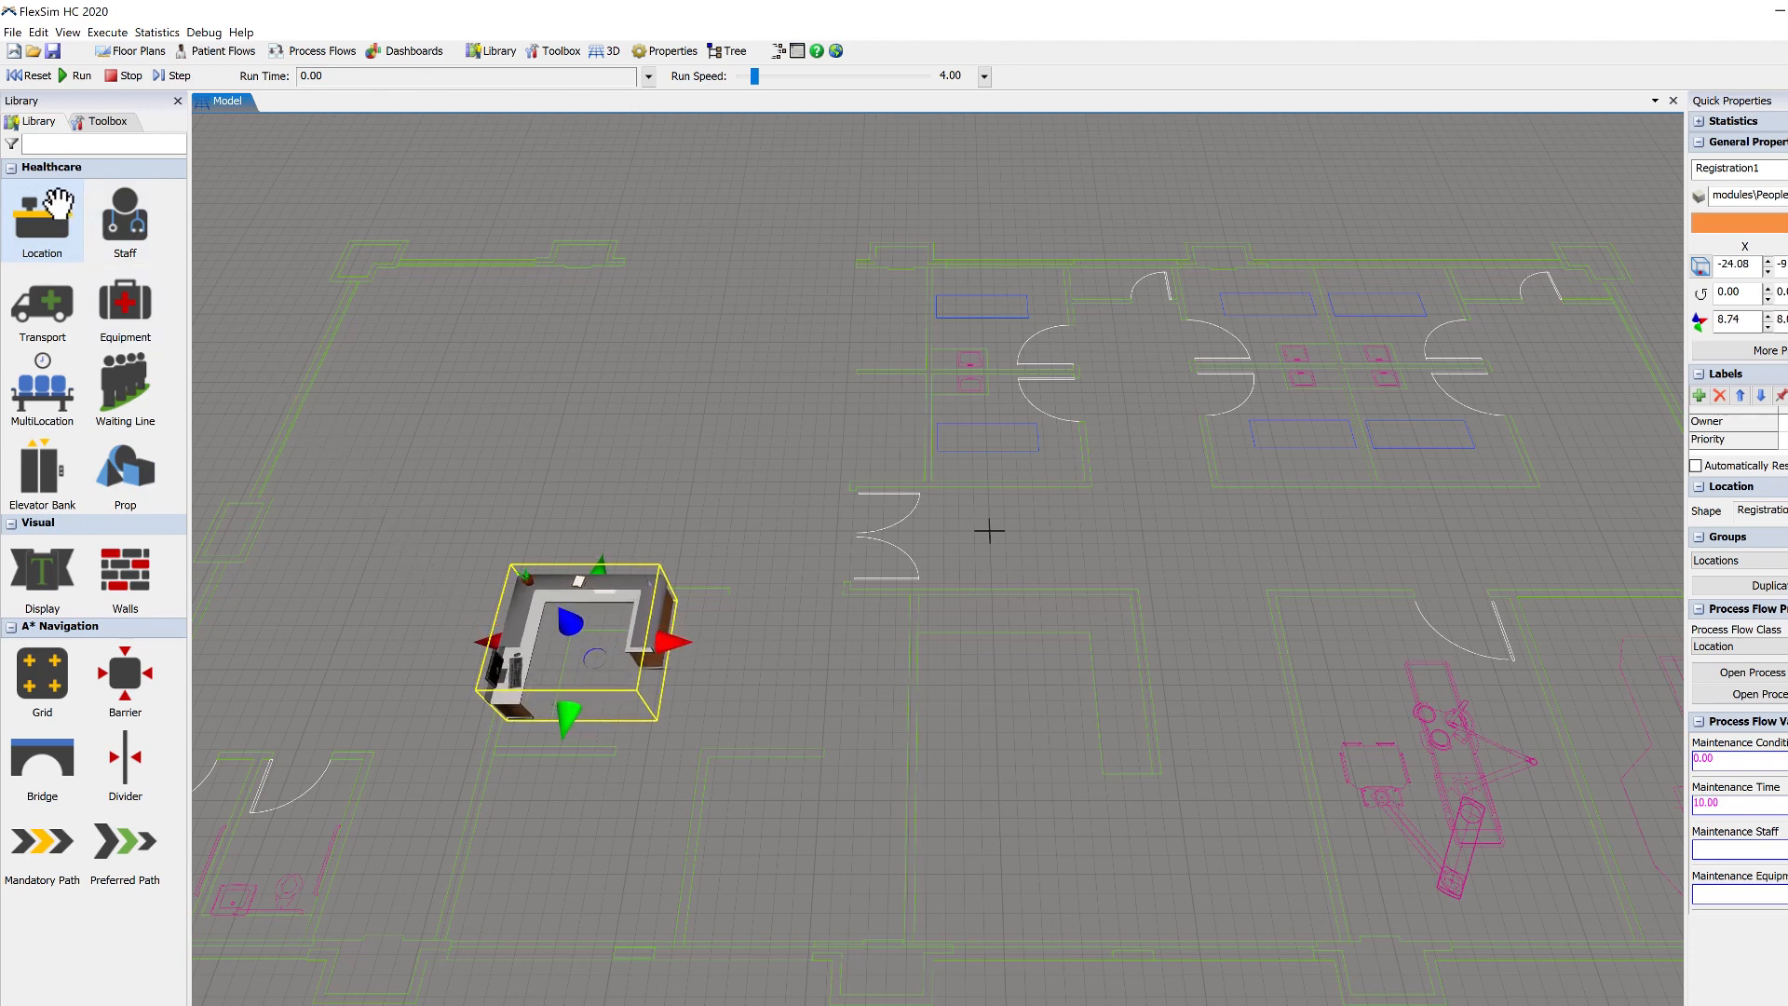
mouse_move(58, 203)
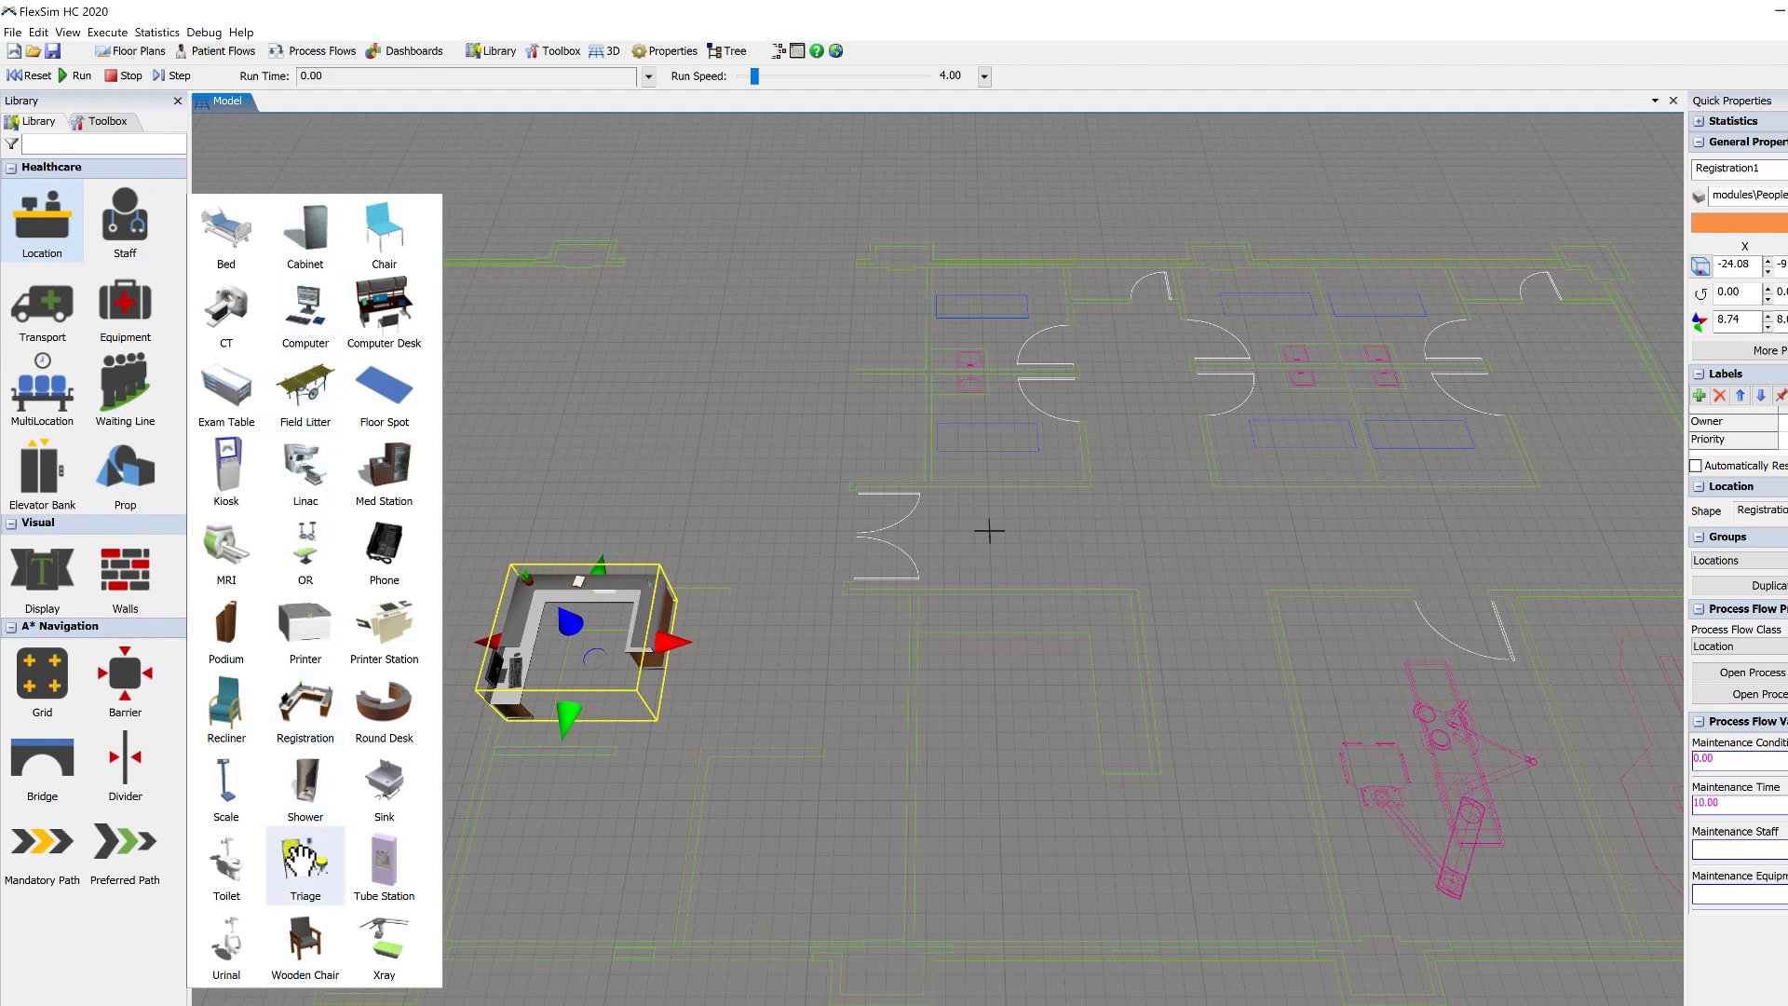
drag(296, 856, 725, 849)
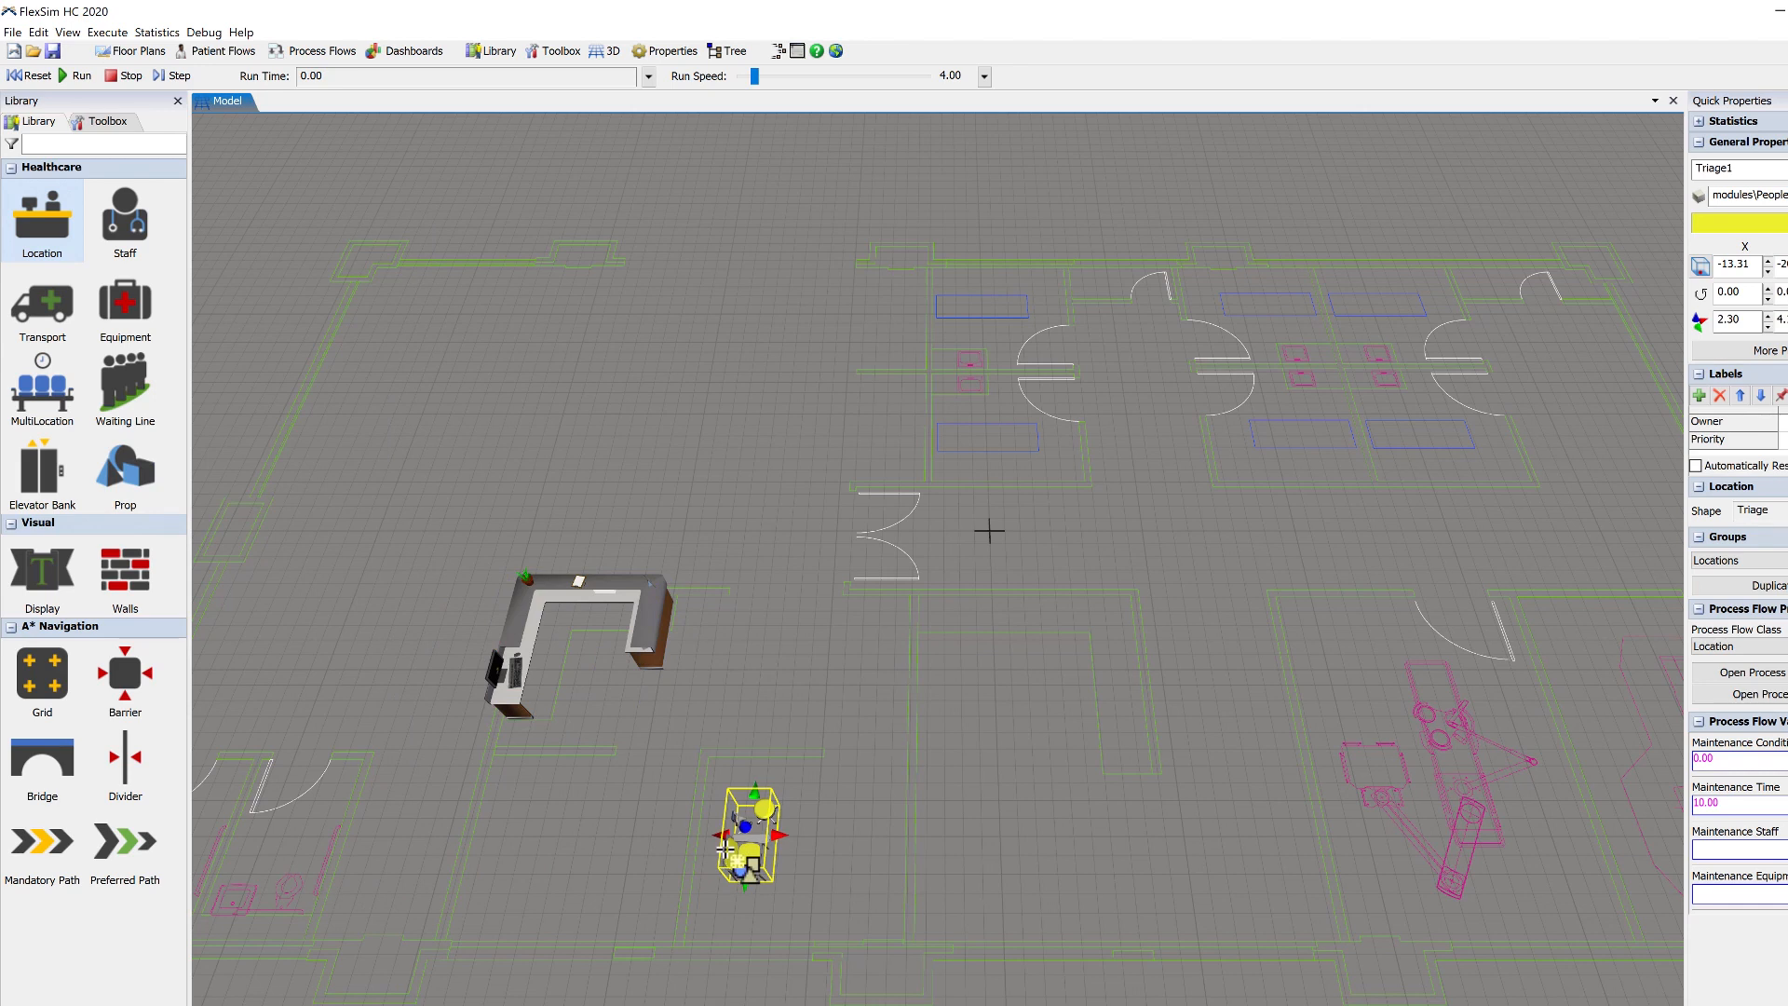
- Place a Chairs multilocation in the upper corner of the waiting area, rotated 90 degrees about Z, at about X -39.35, Y 13.85
mouse_move(42, 407)
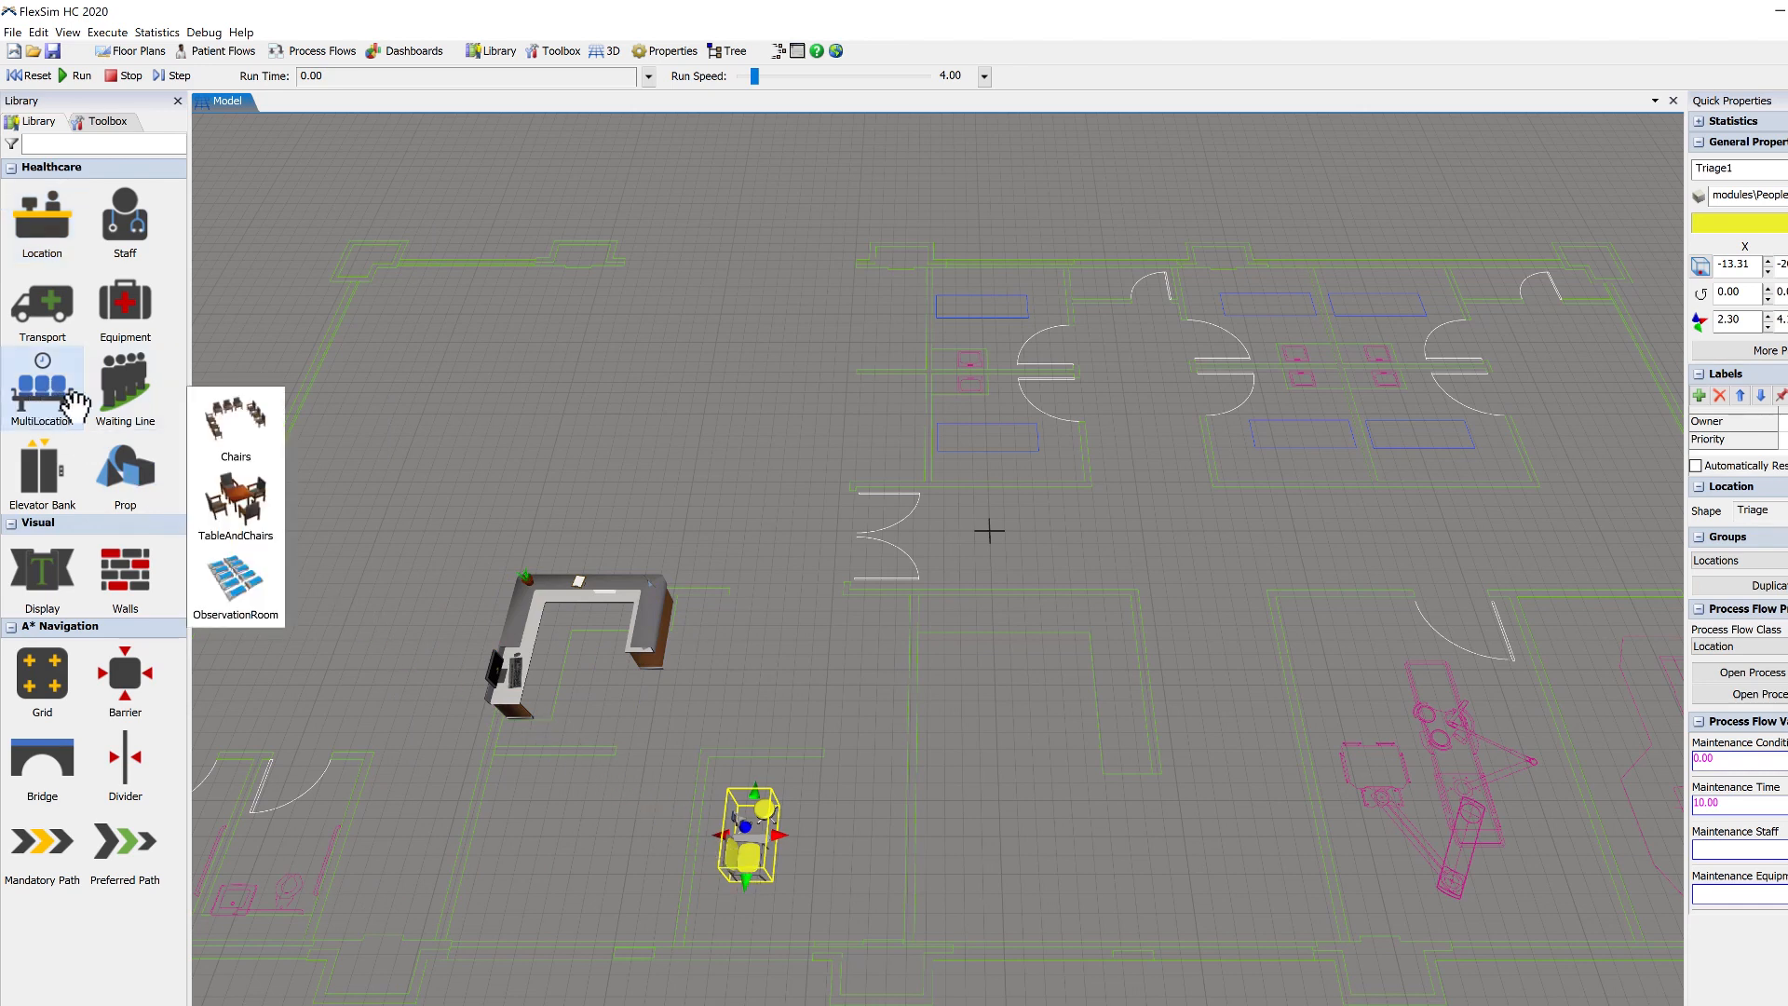
drag(236, 419, 397, 312)
click(405, 317)
right_drag(442, 319, 442, 364)
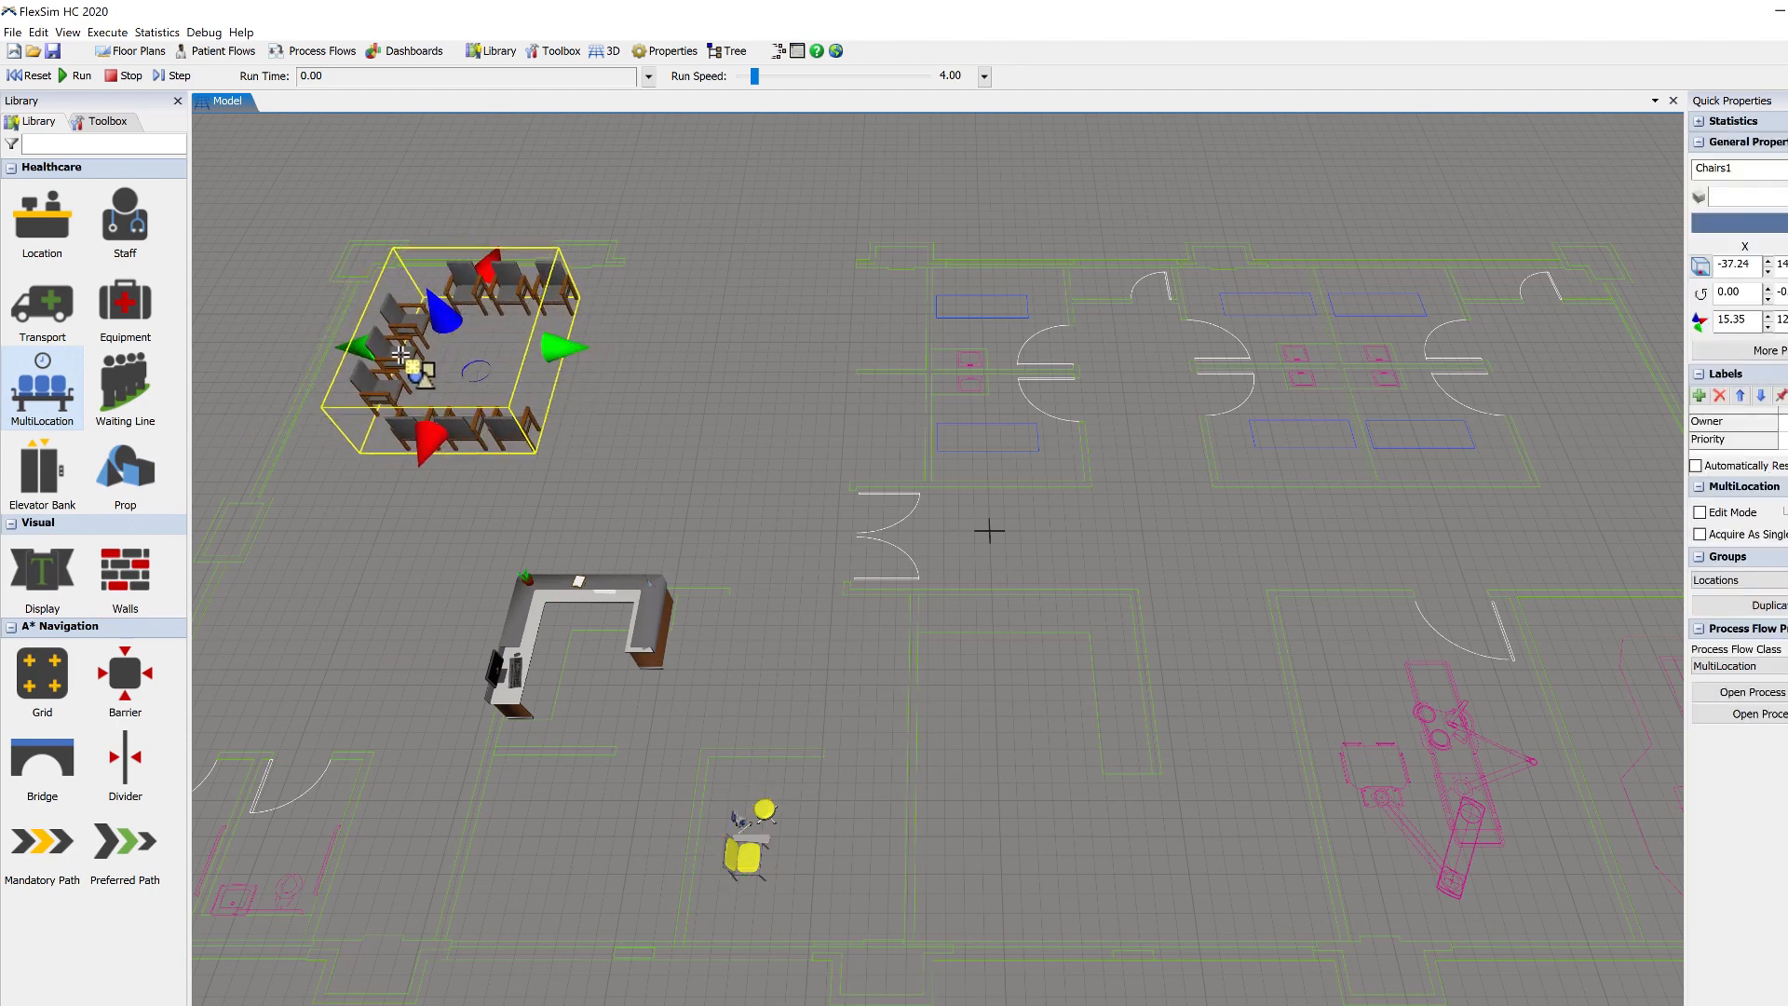
drag(401, 358, 369, 359)
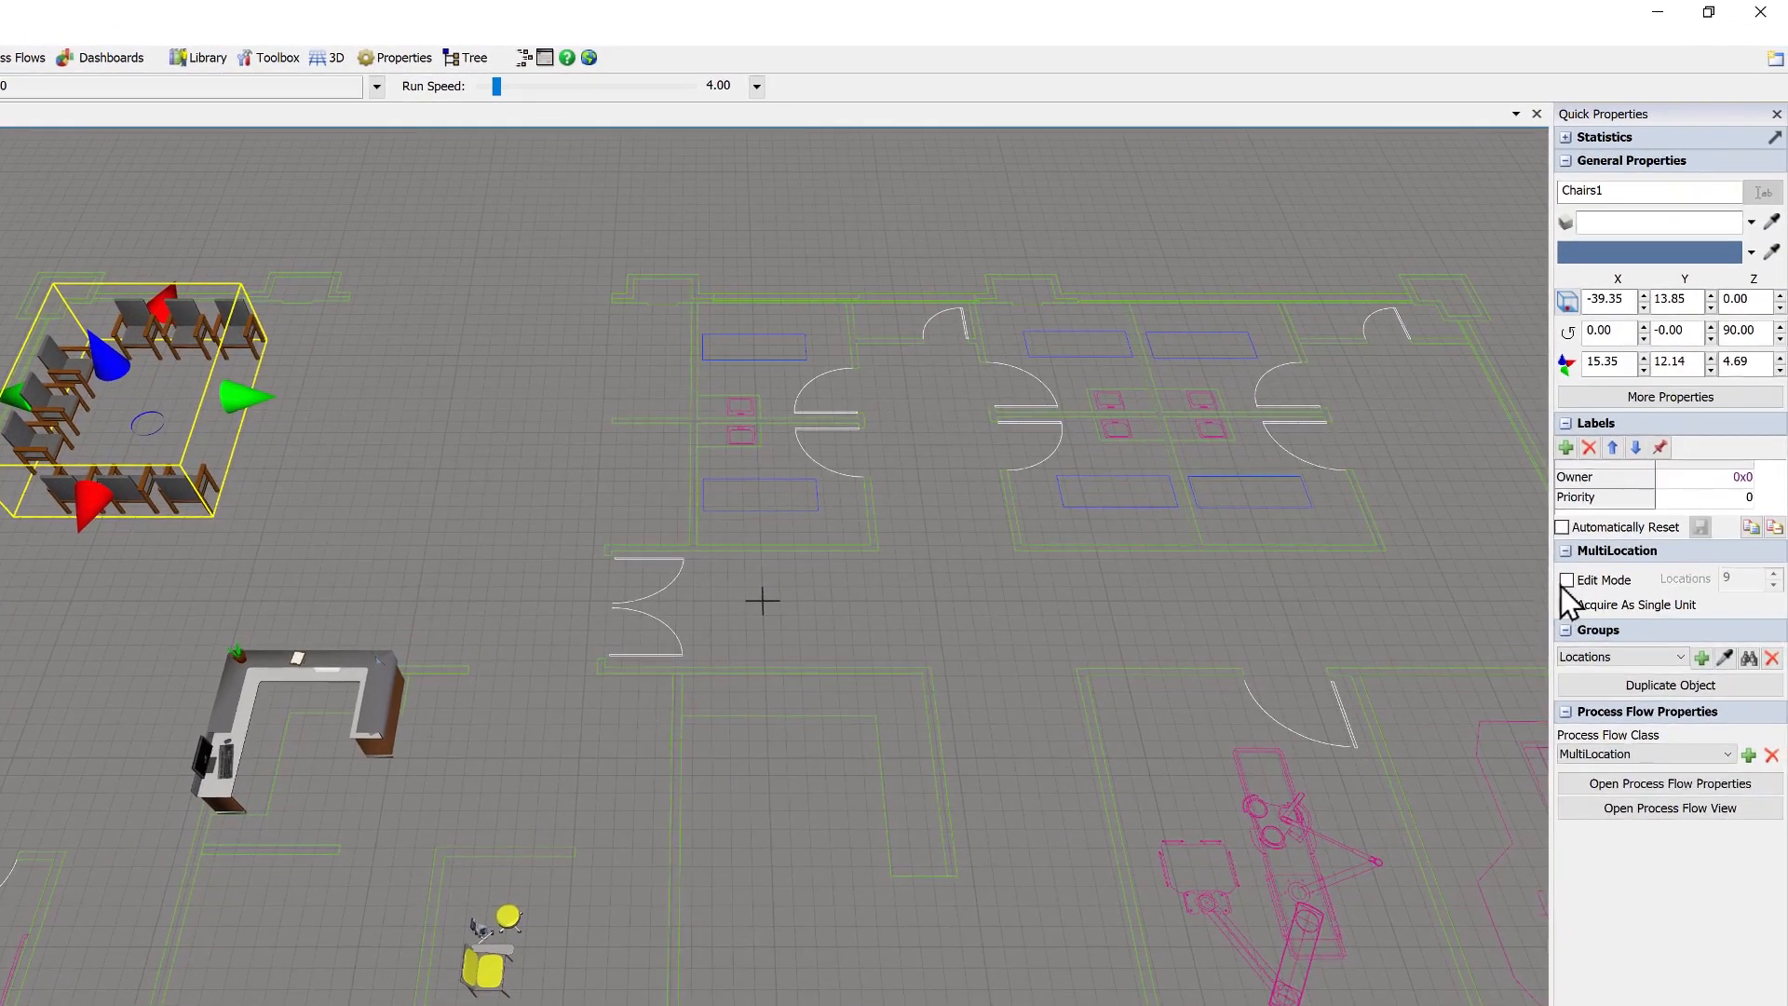
- Try extending the waiting-area chairs to 12 locations in Edit Mode, moving the last chair on its own and rotating it to 19 degrees
click(1567, 580)
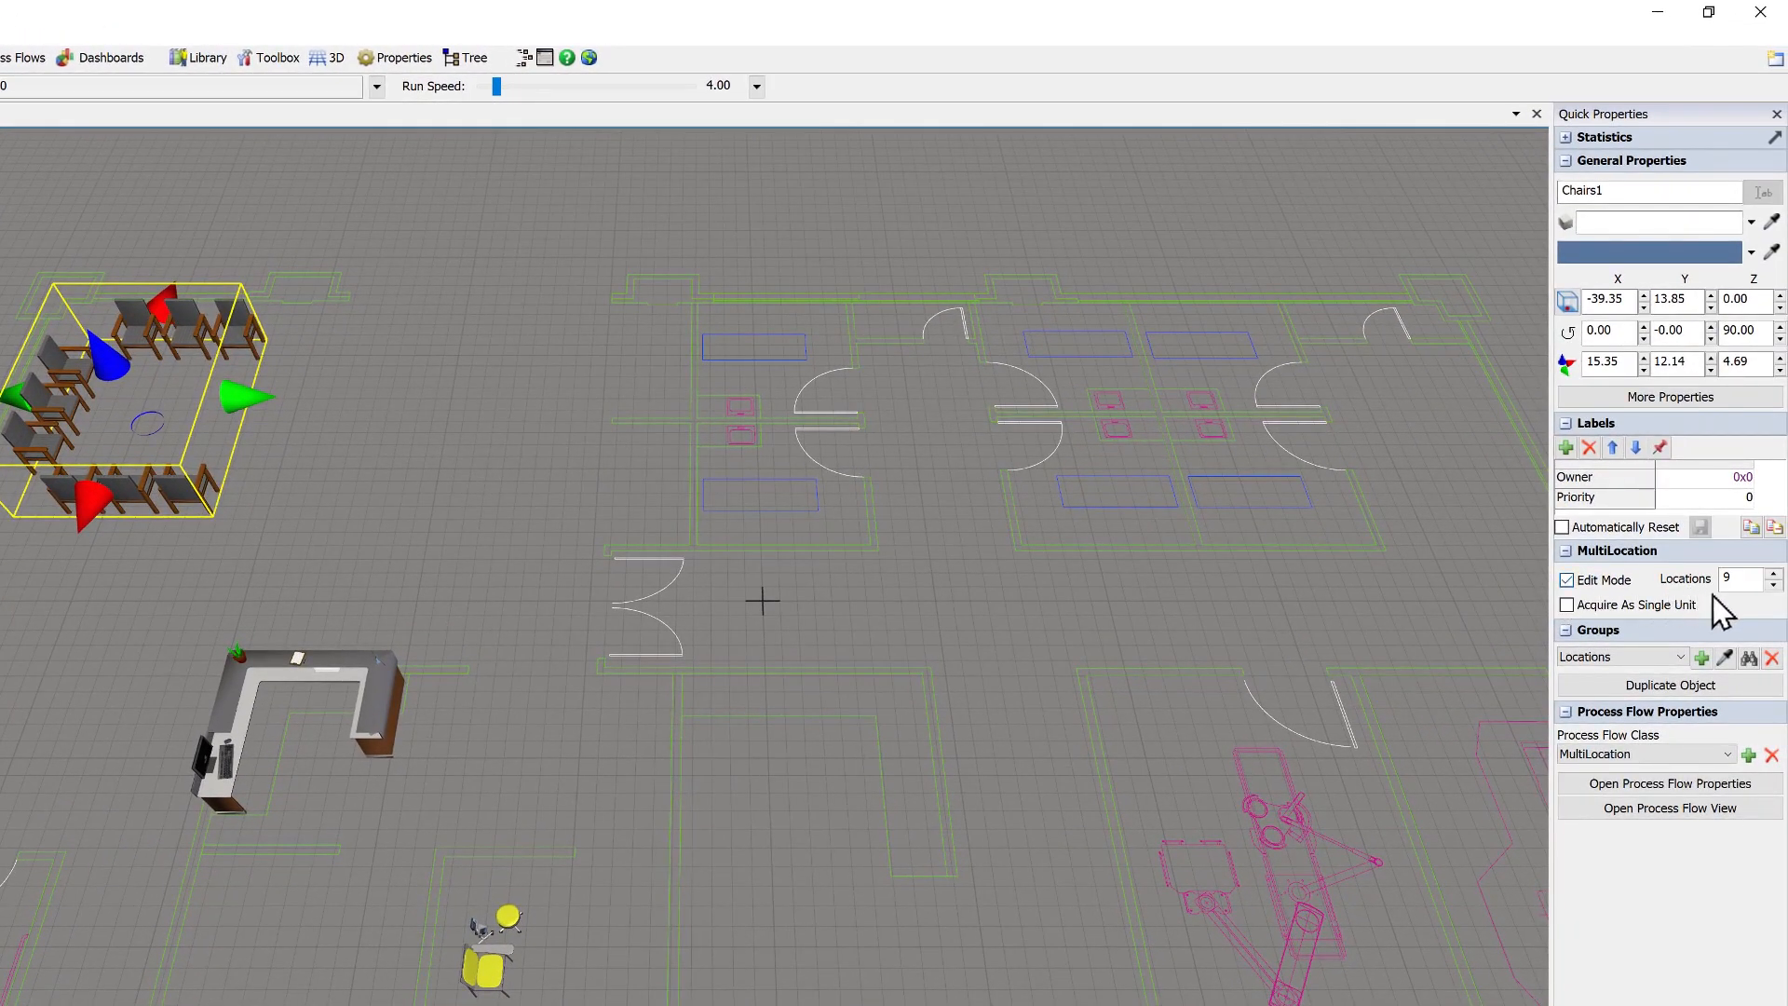
click(1774, 574)
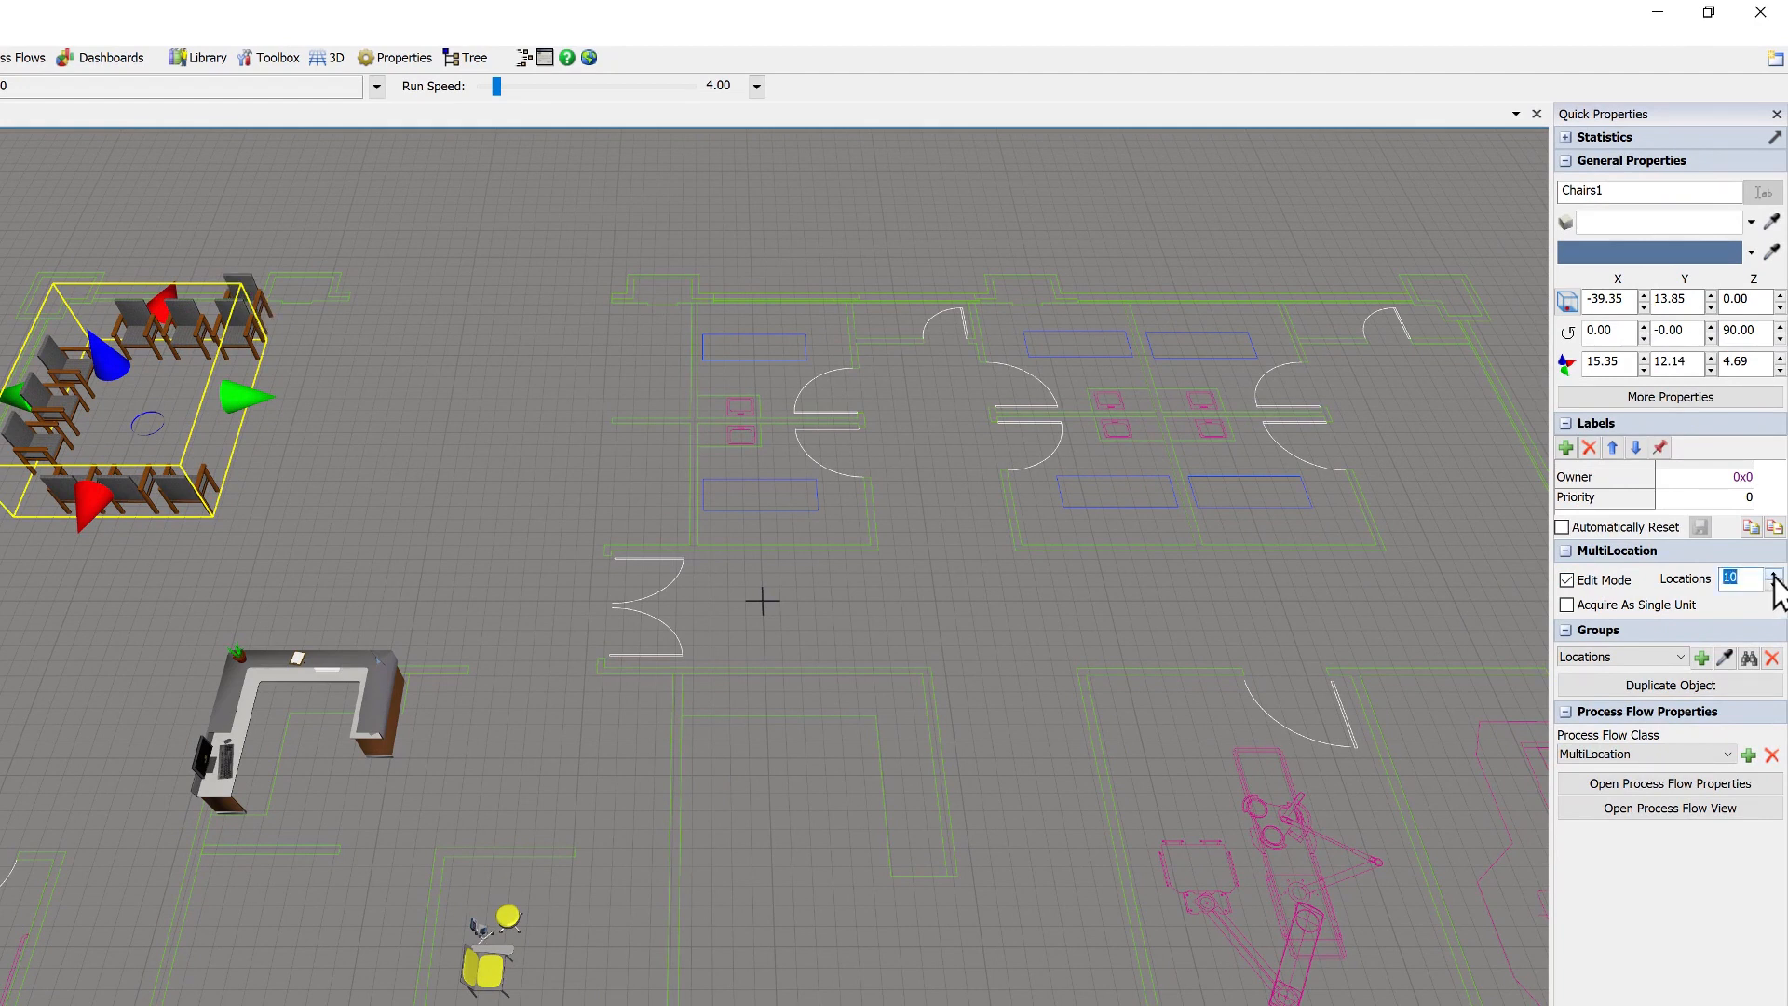
click(1774, 574)
click(1775, 575)
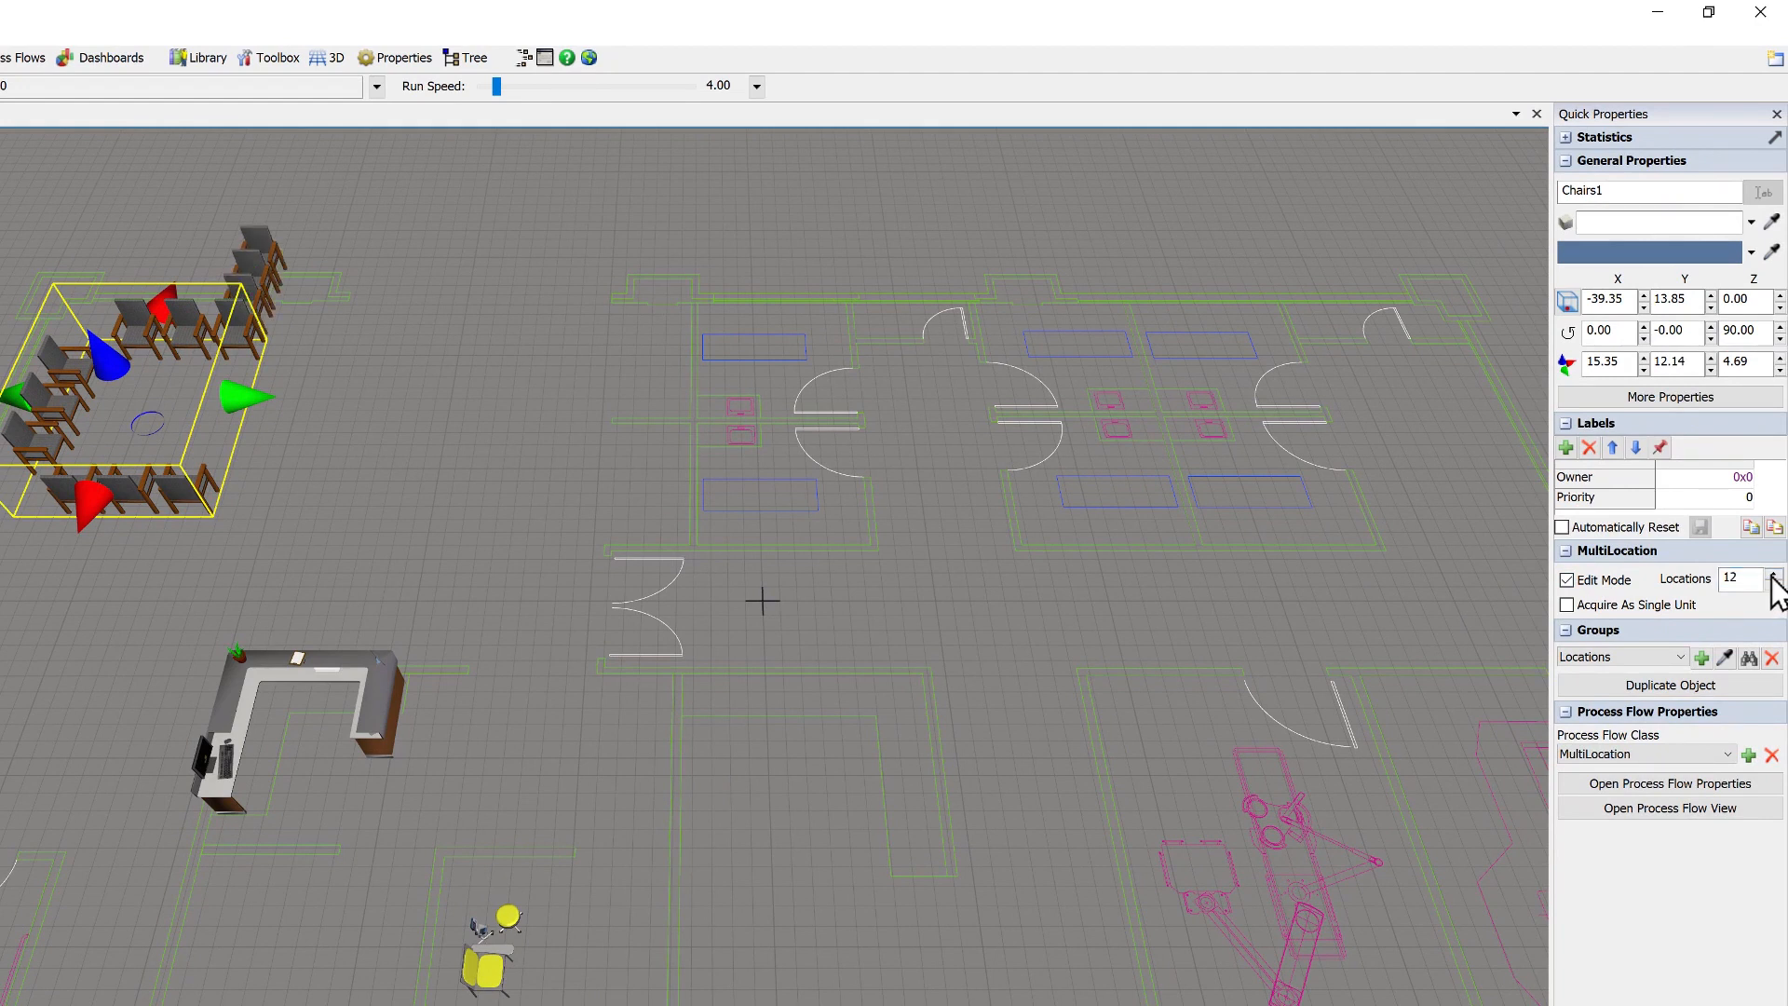
drag(262, 240, 287, 349)
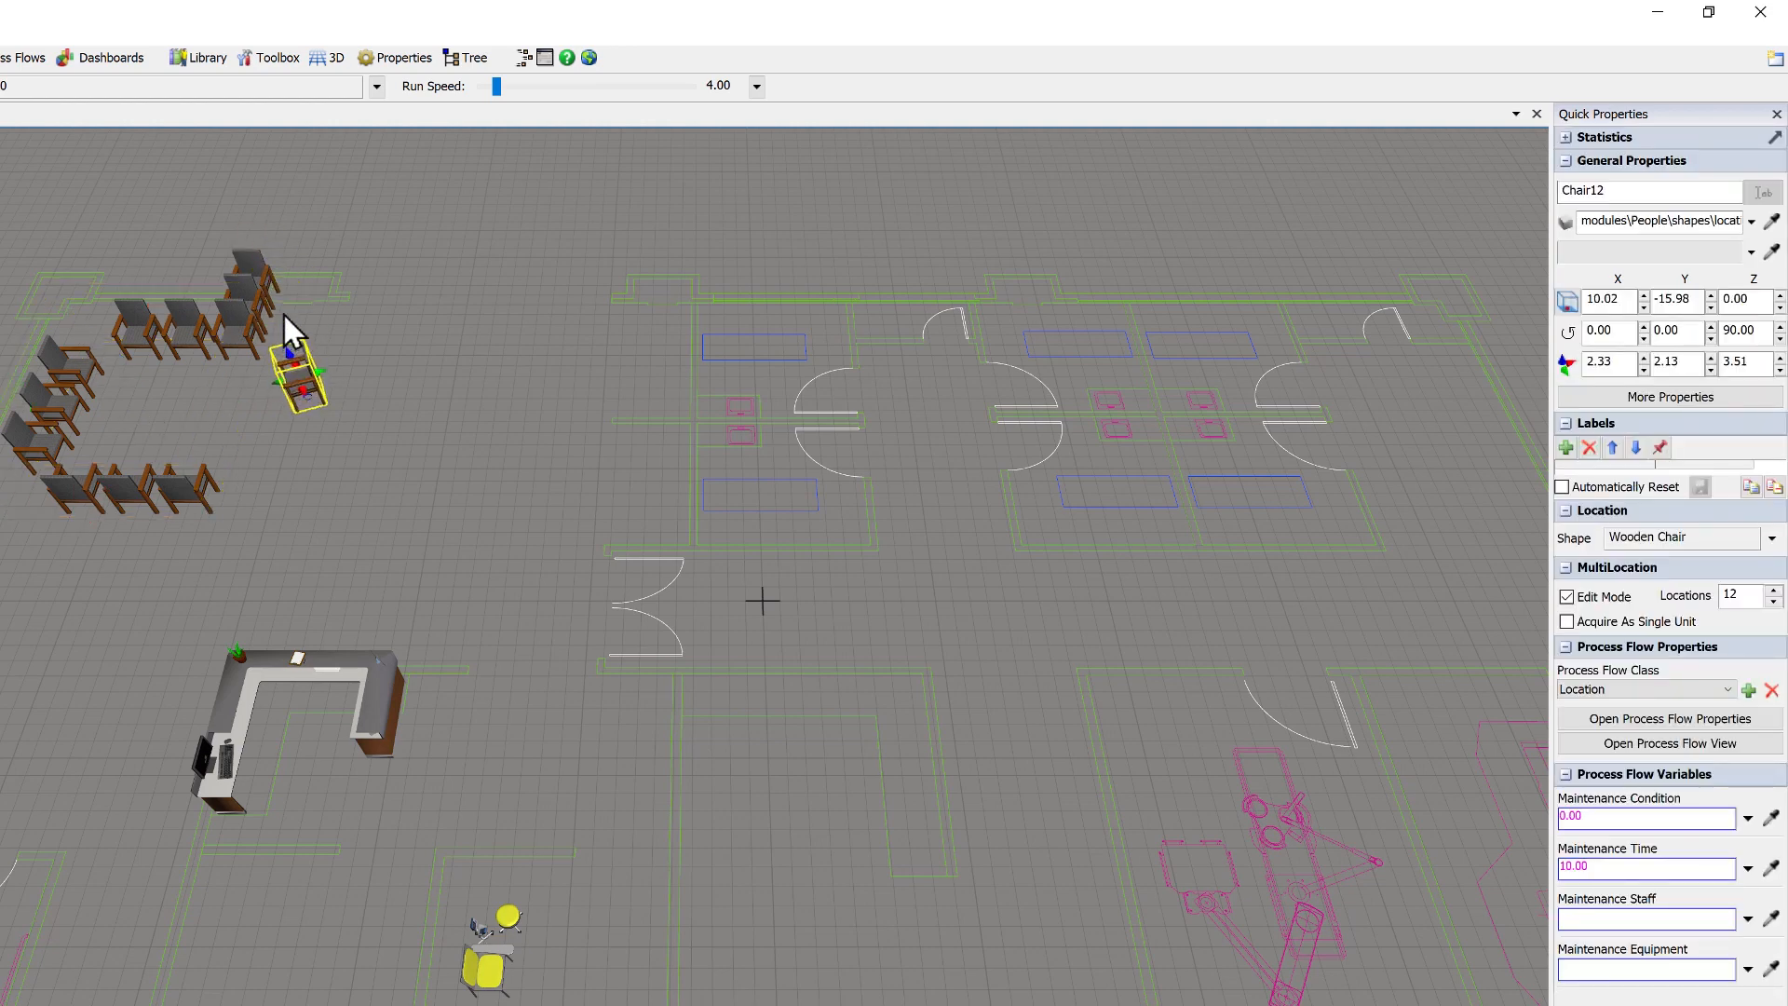
right_drag(283, 315, 300, 381)
- Reduce the waiting-area chairs back to 9 locations and turn off Edit Mode
click(1773, 603)
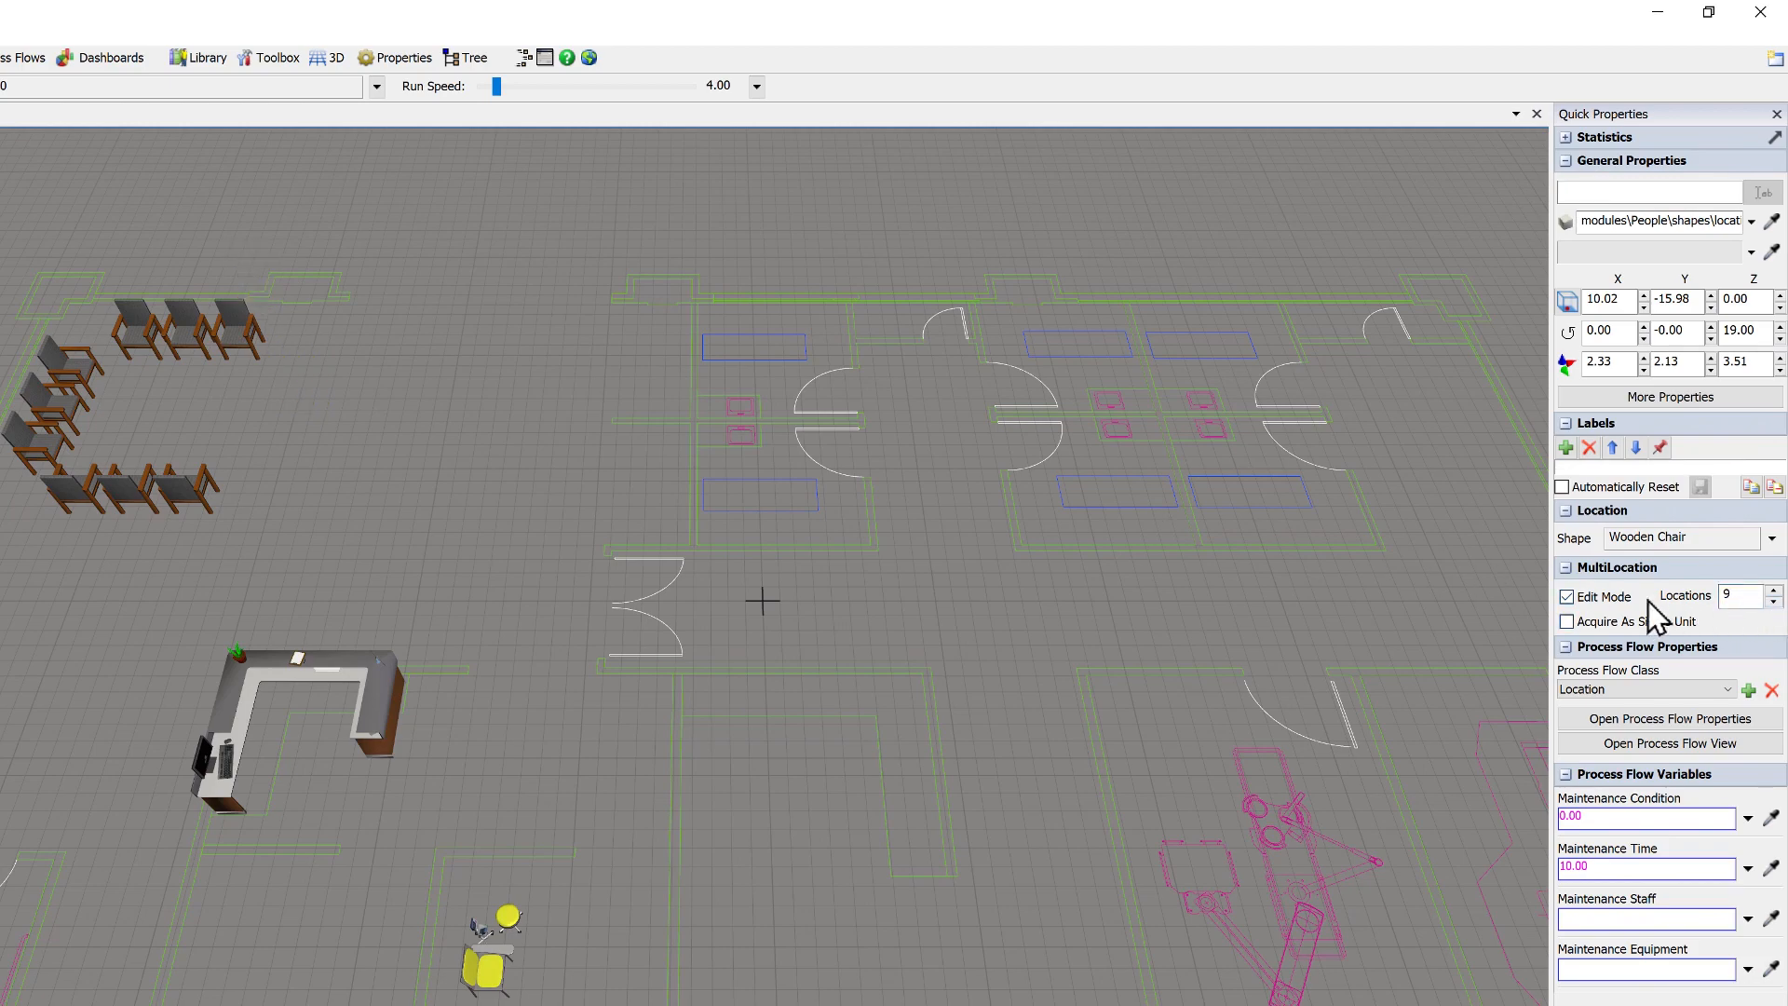
click(1566, 597)
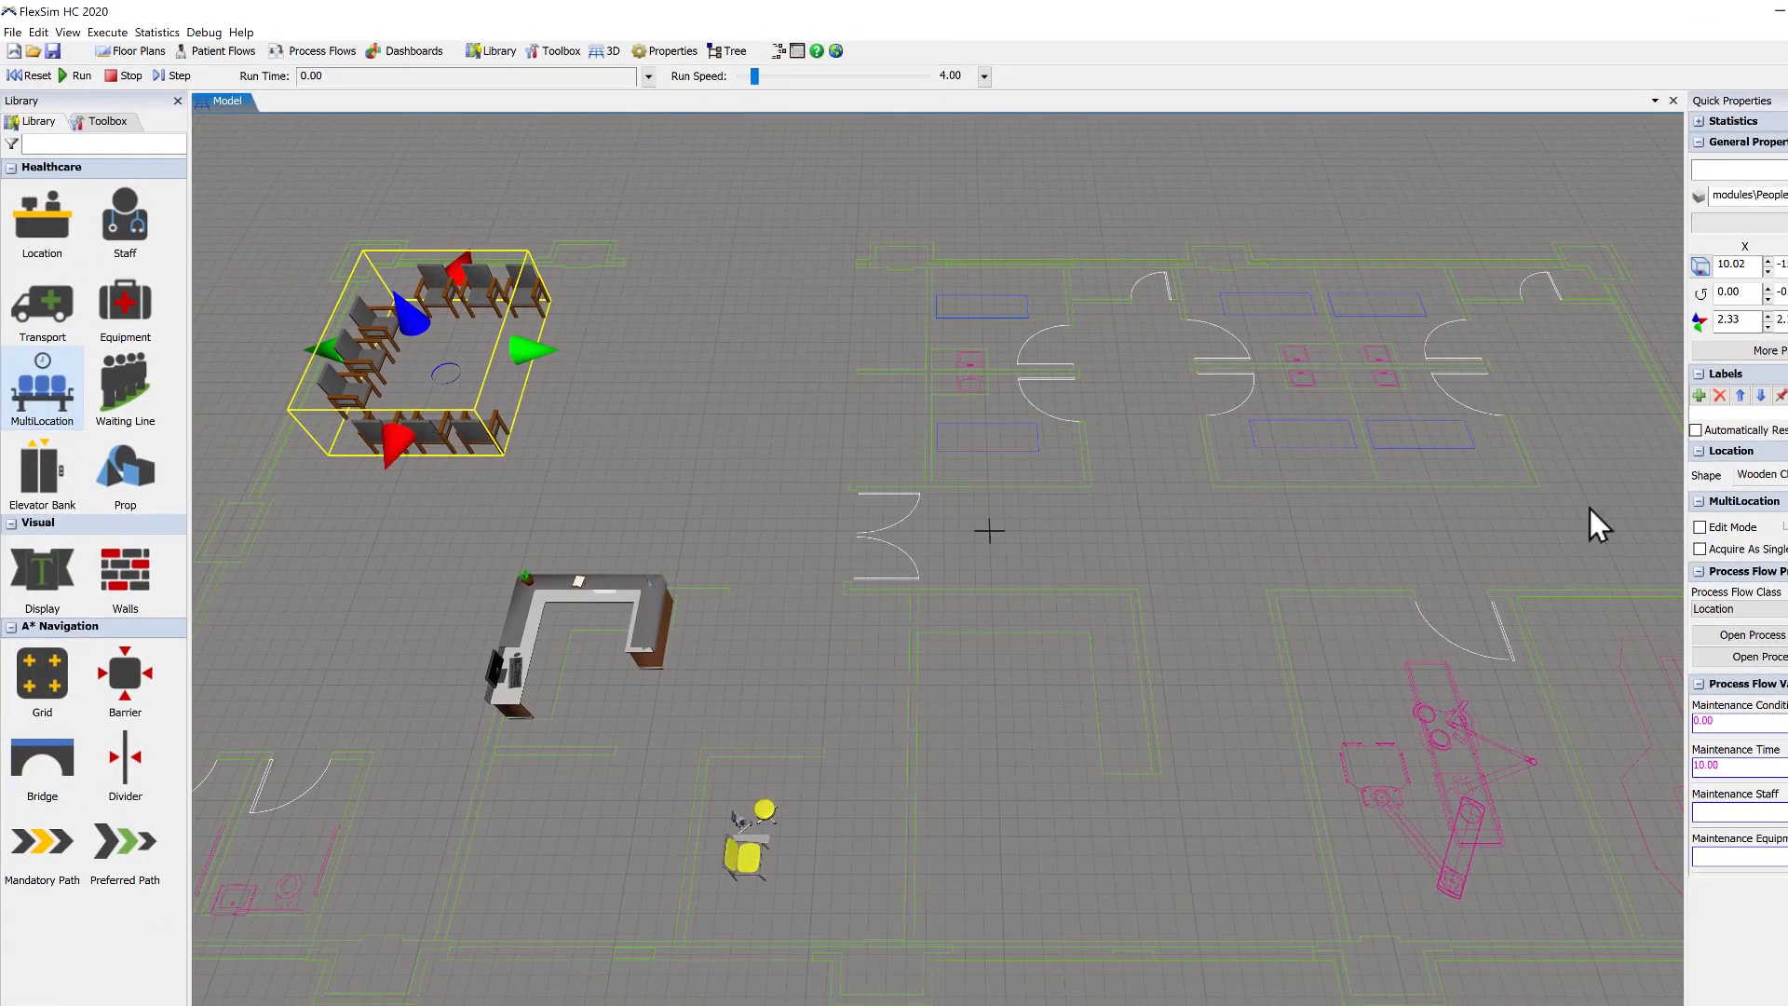
- Place six Bed locations on the blue bed outlines, two in the single rooms and four in the double rooms
click(69, 249)
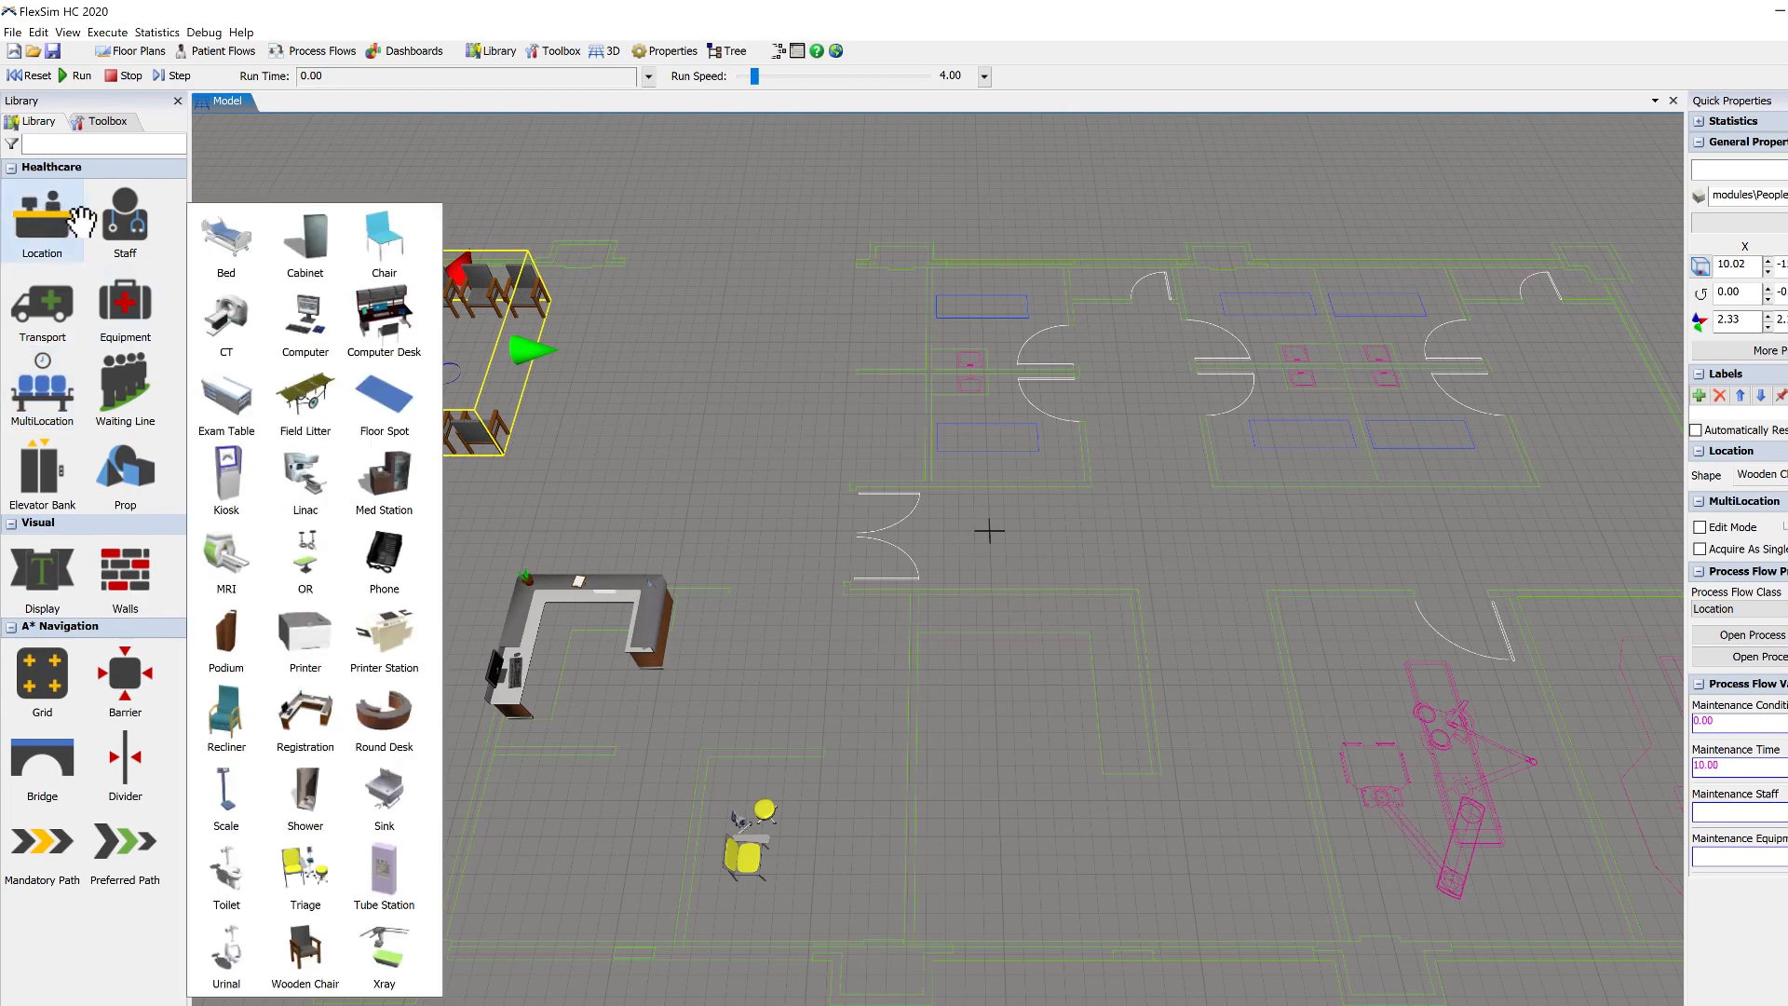
click(213, 229)
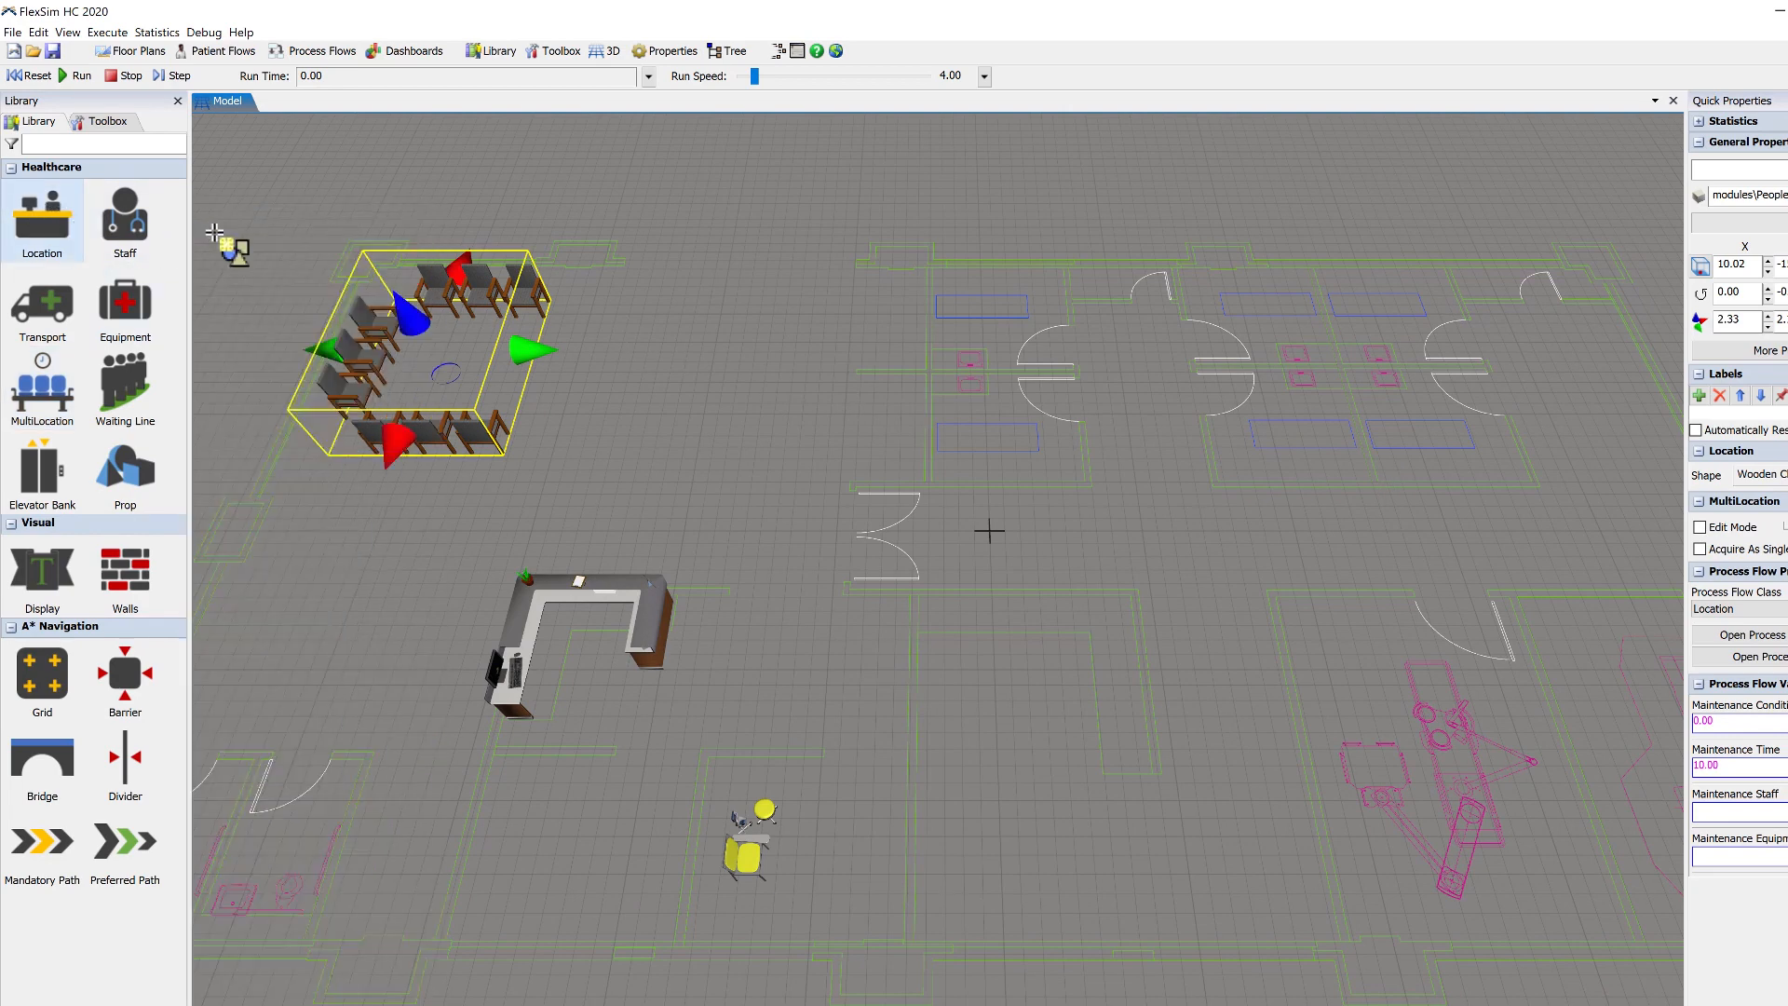
click(943, 307)
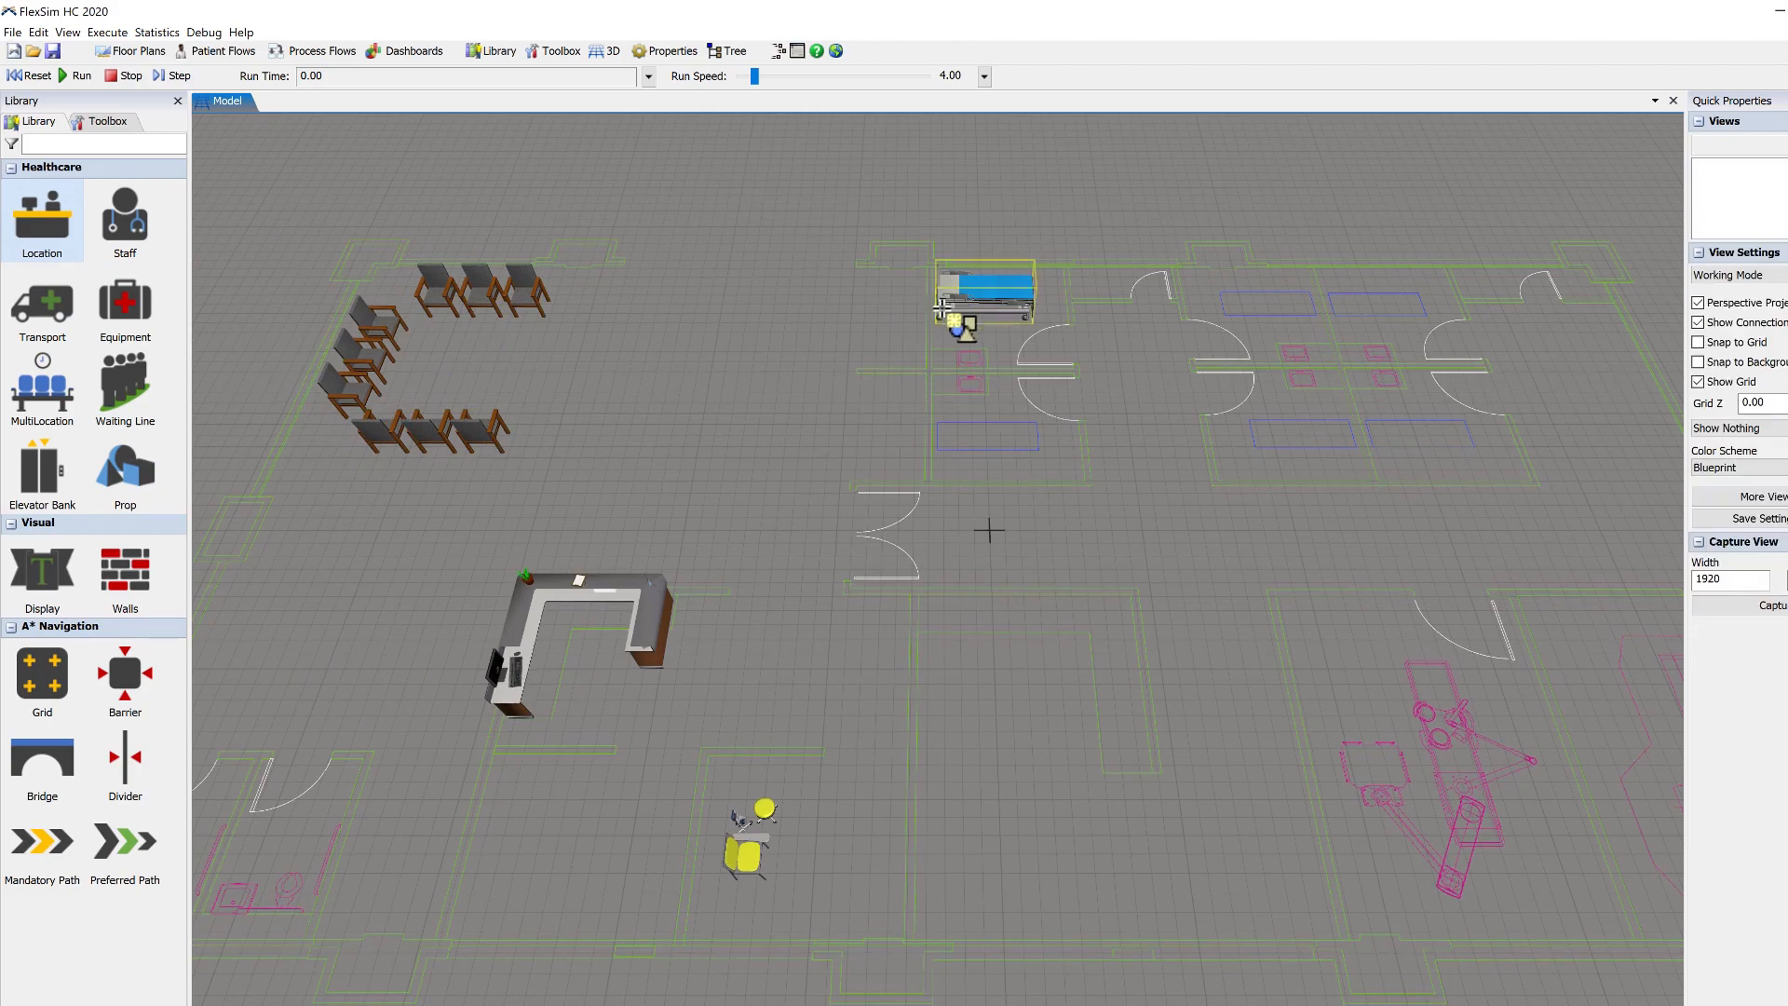
click(956, 421)
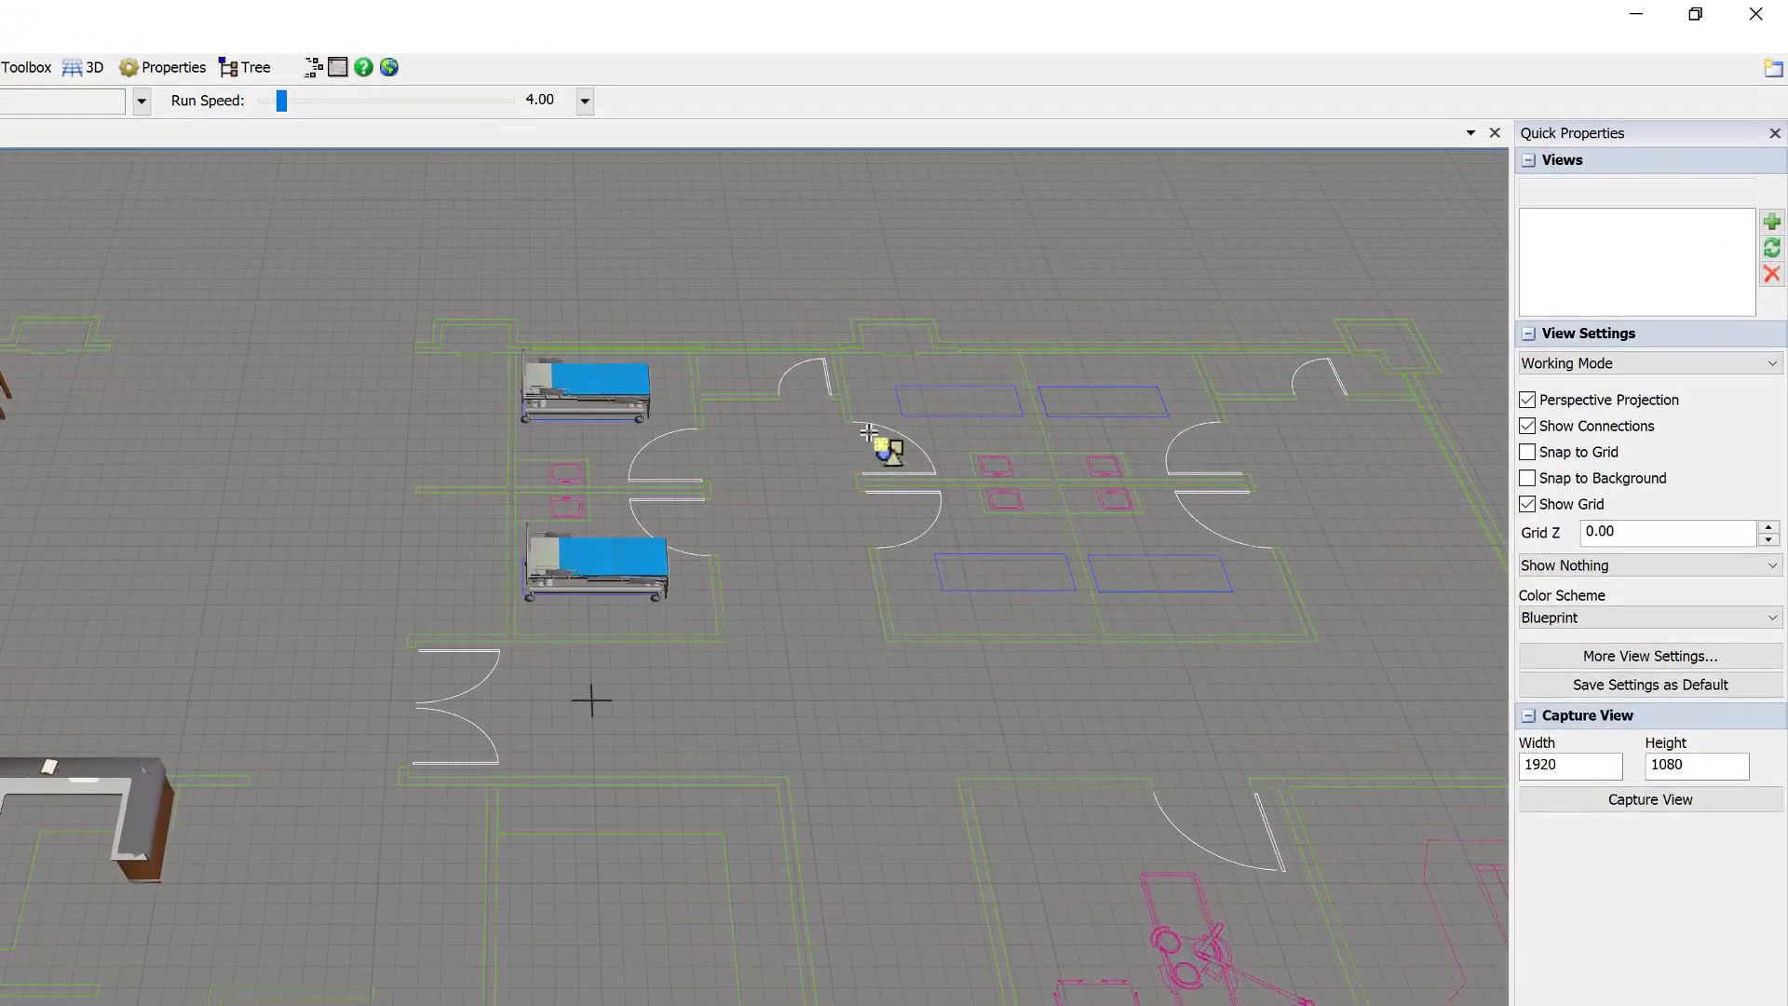
click(886, 389)
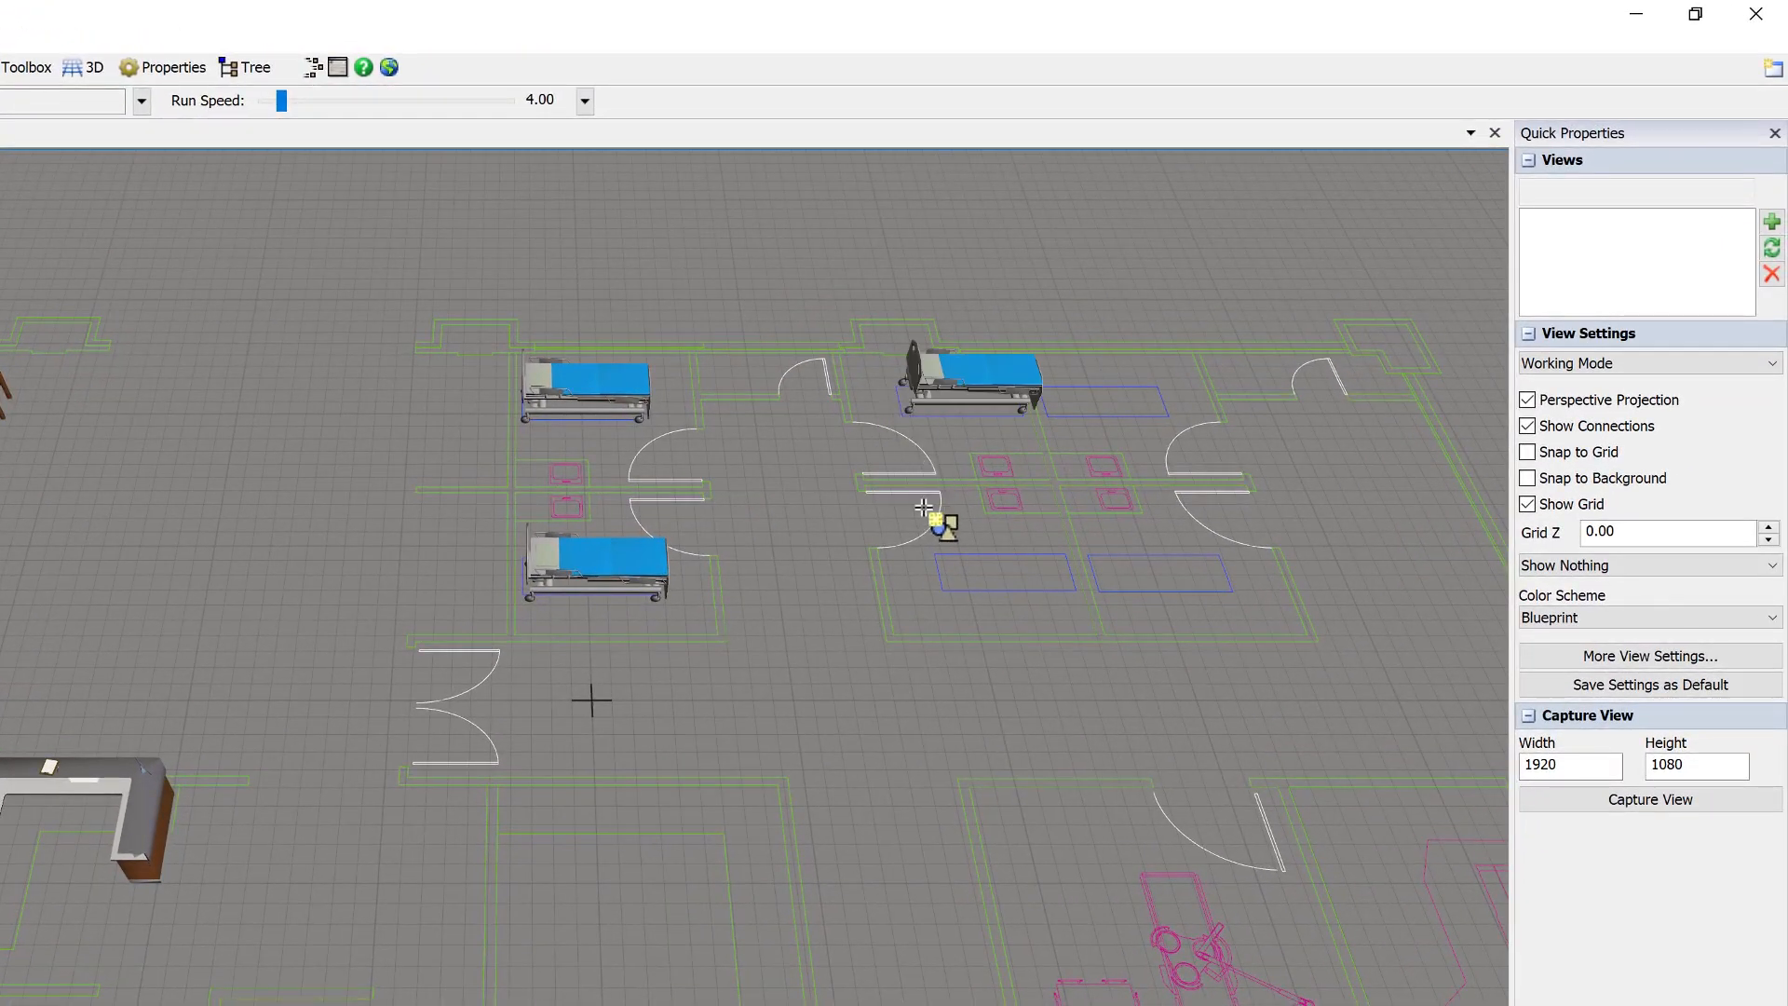
click(936, 549)
click(1056, 384)
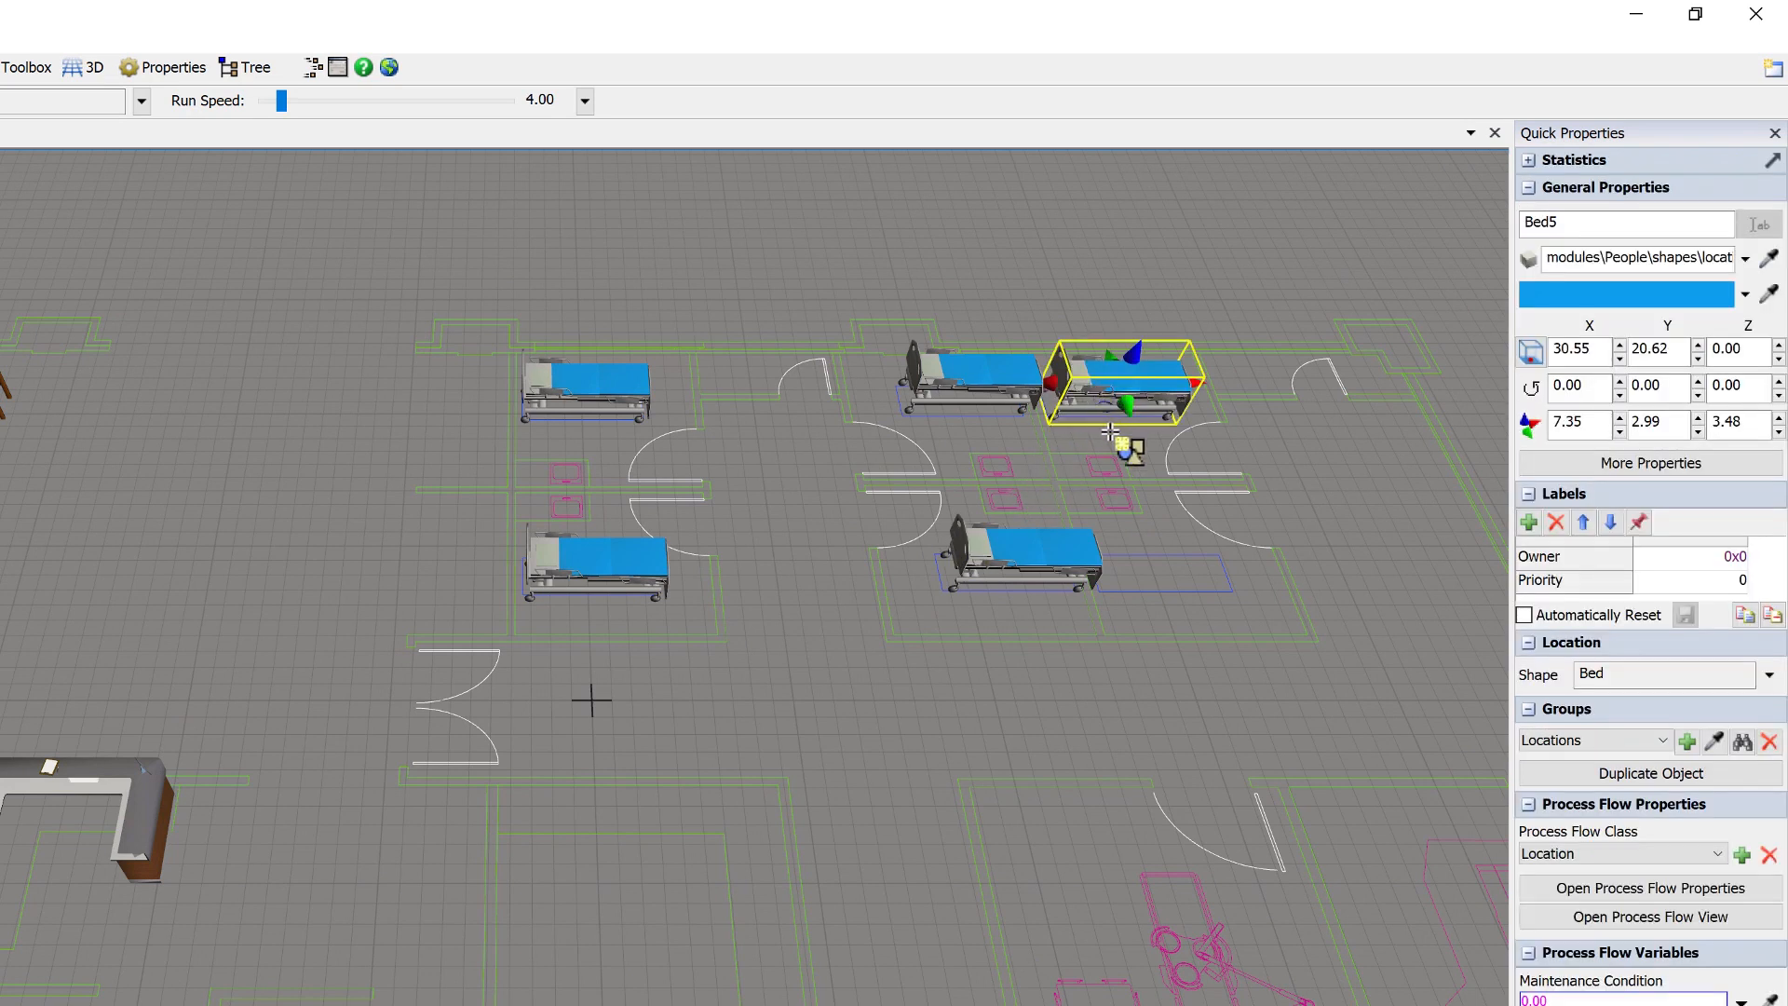
click(1106, 549)
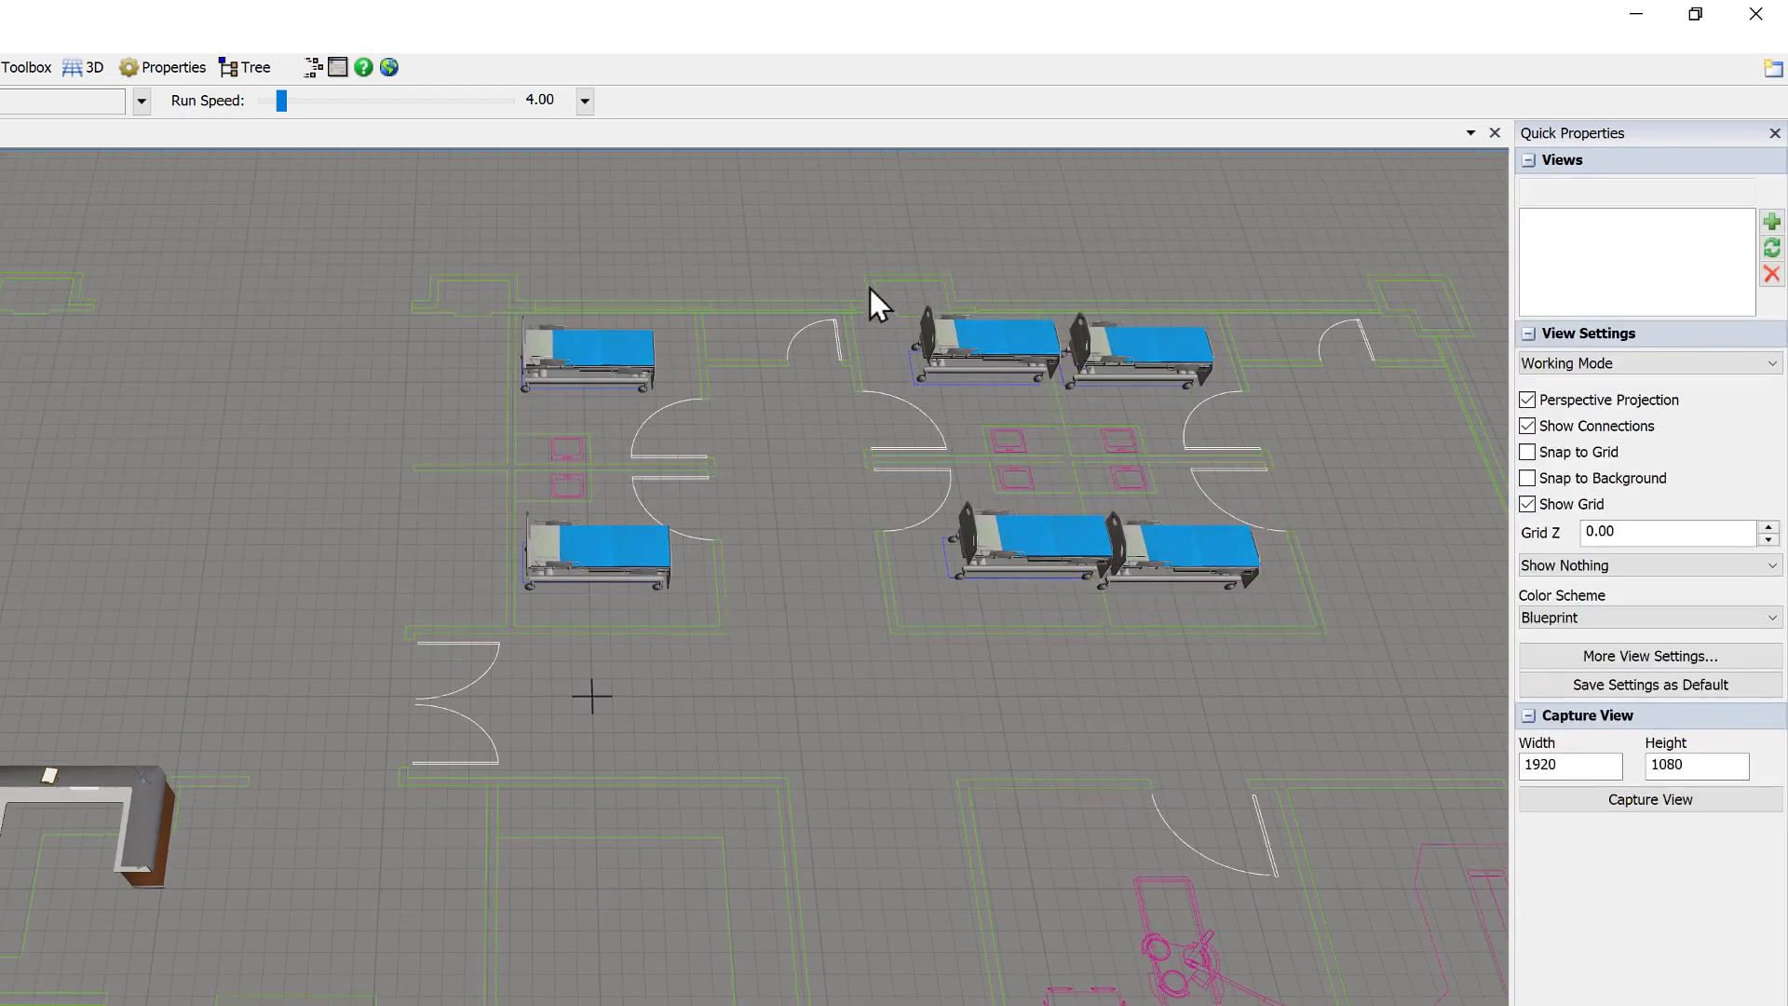
- Rotate the two double-room beds nearest the single rooms together by 180 degrees about Z and deselect them
drag(870, 288, 991, 568)
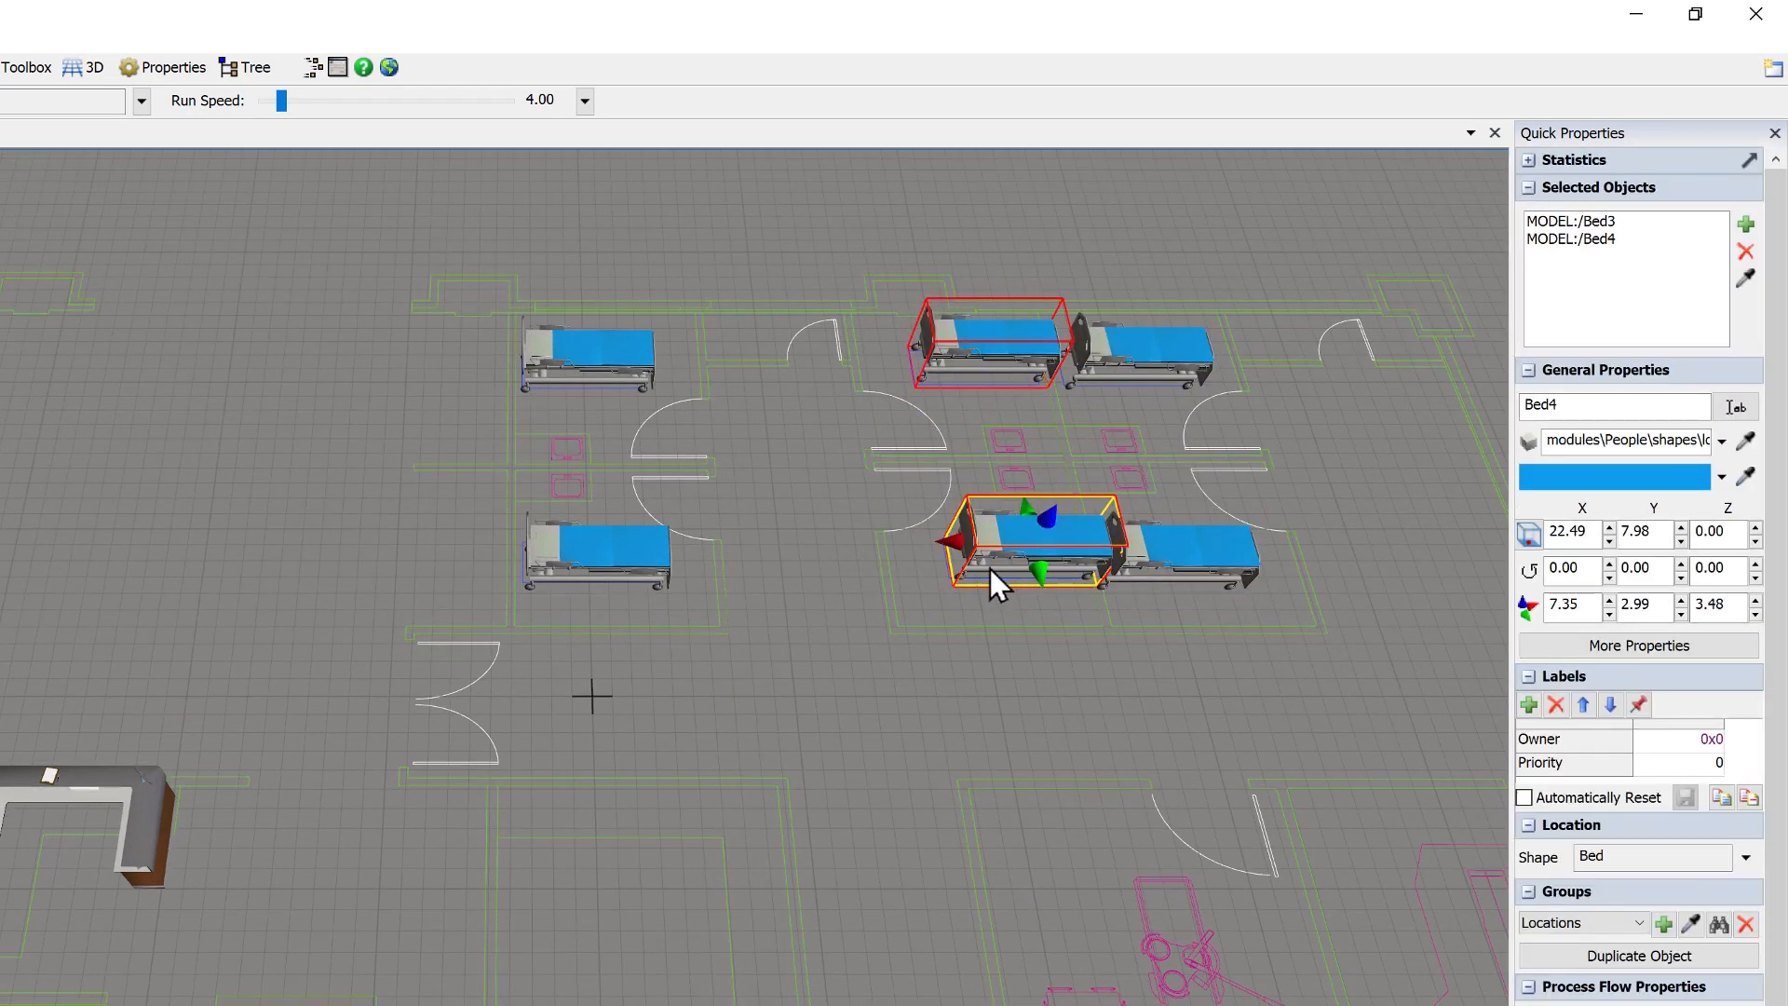
double_click(1718, 568)
text(1080)
key(Return)
click(1101, 652)
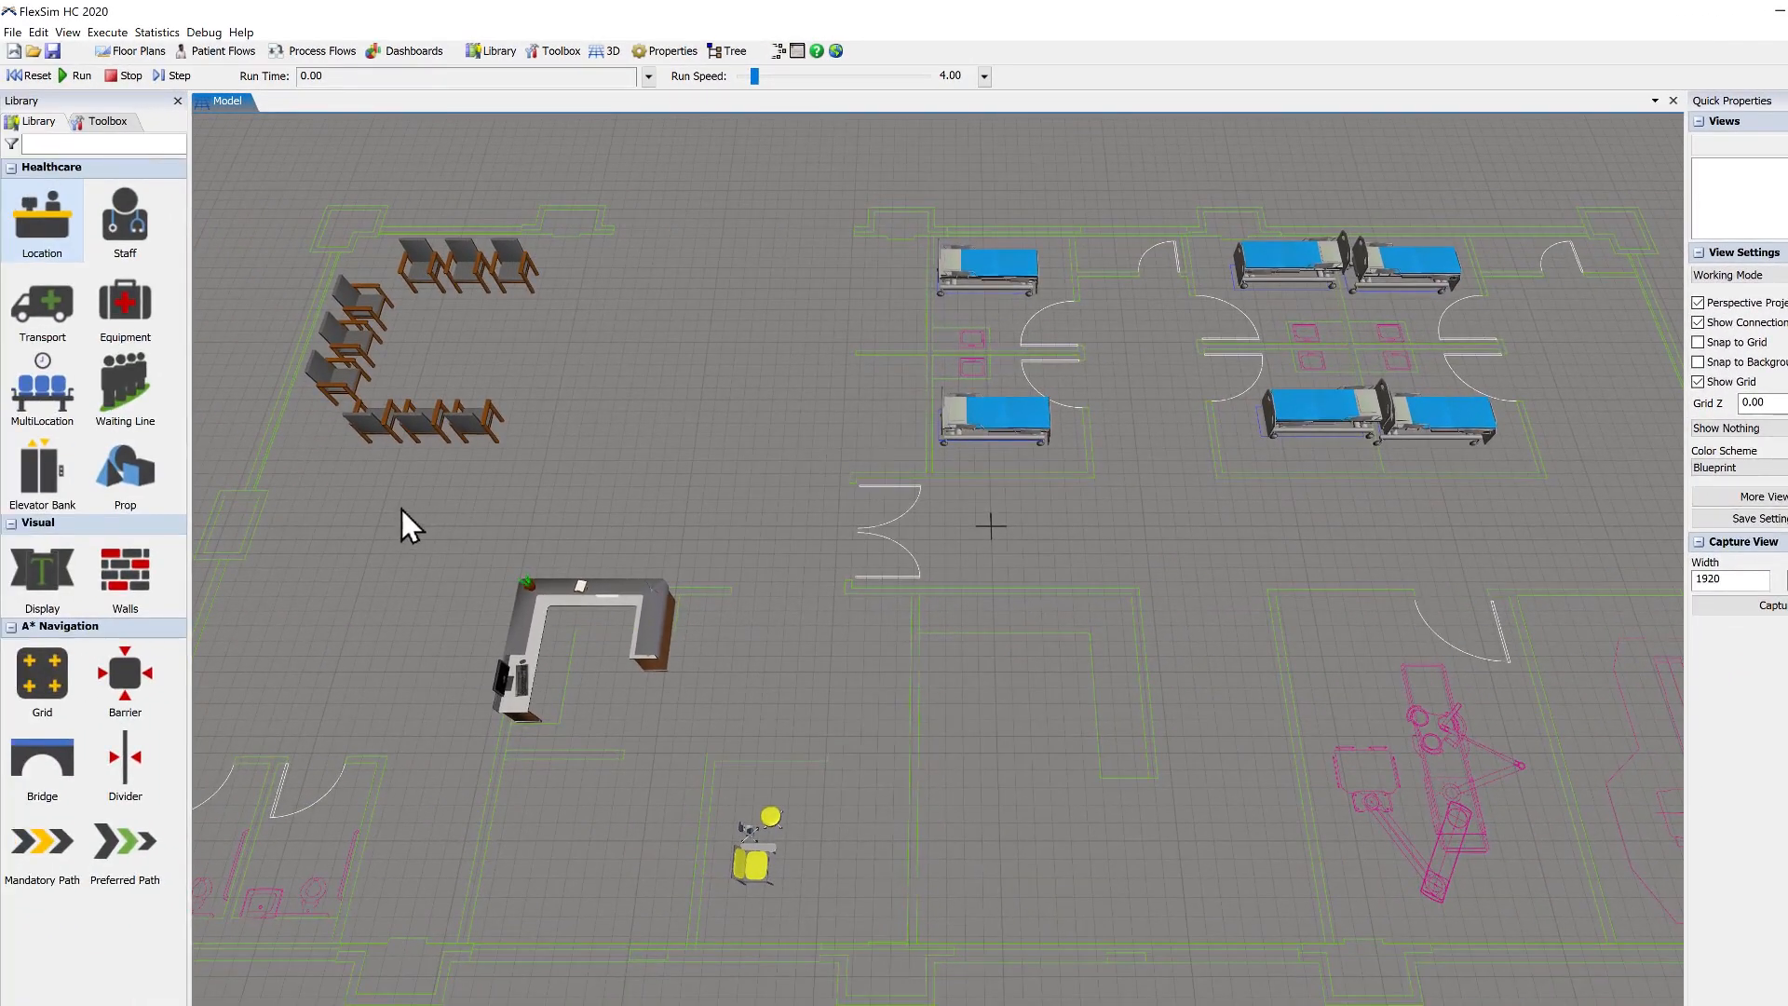
- Place a Glass door prop at the waiting area's outer entrance and two RN staff members in the central staff room
mouse_move(125, 456)
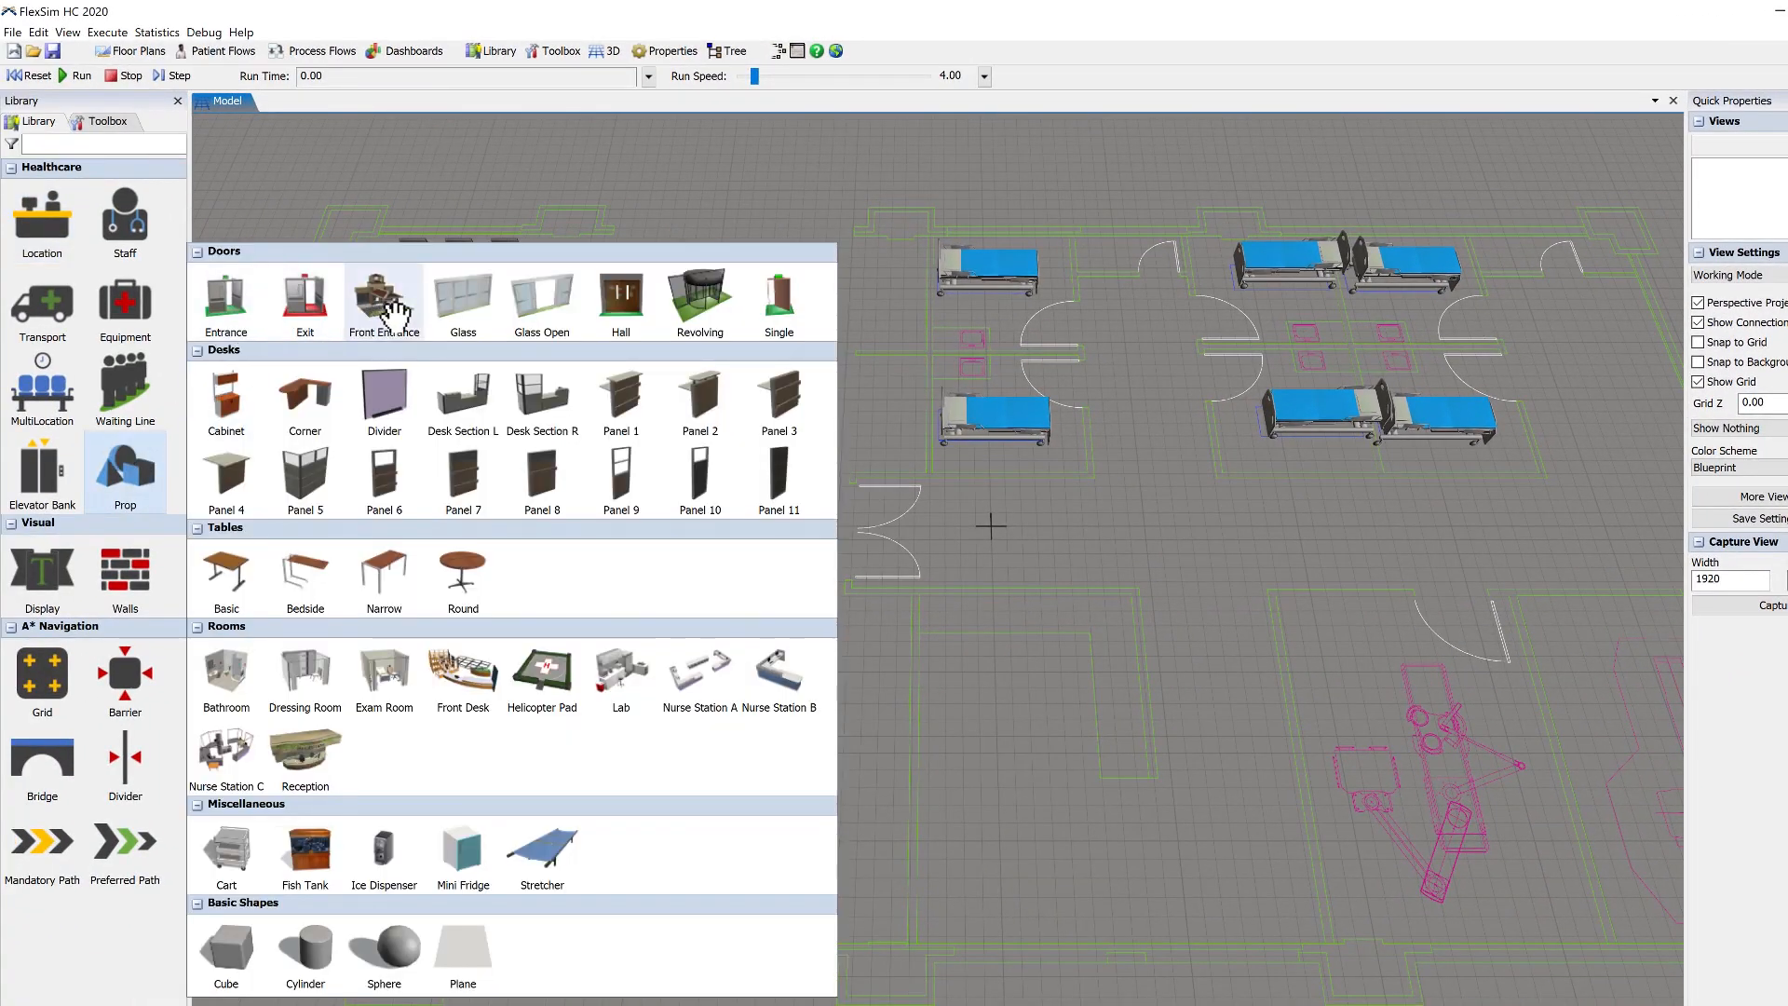
drag(452, 303, 661, 225)
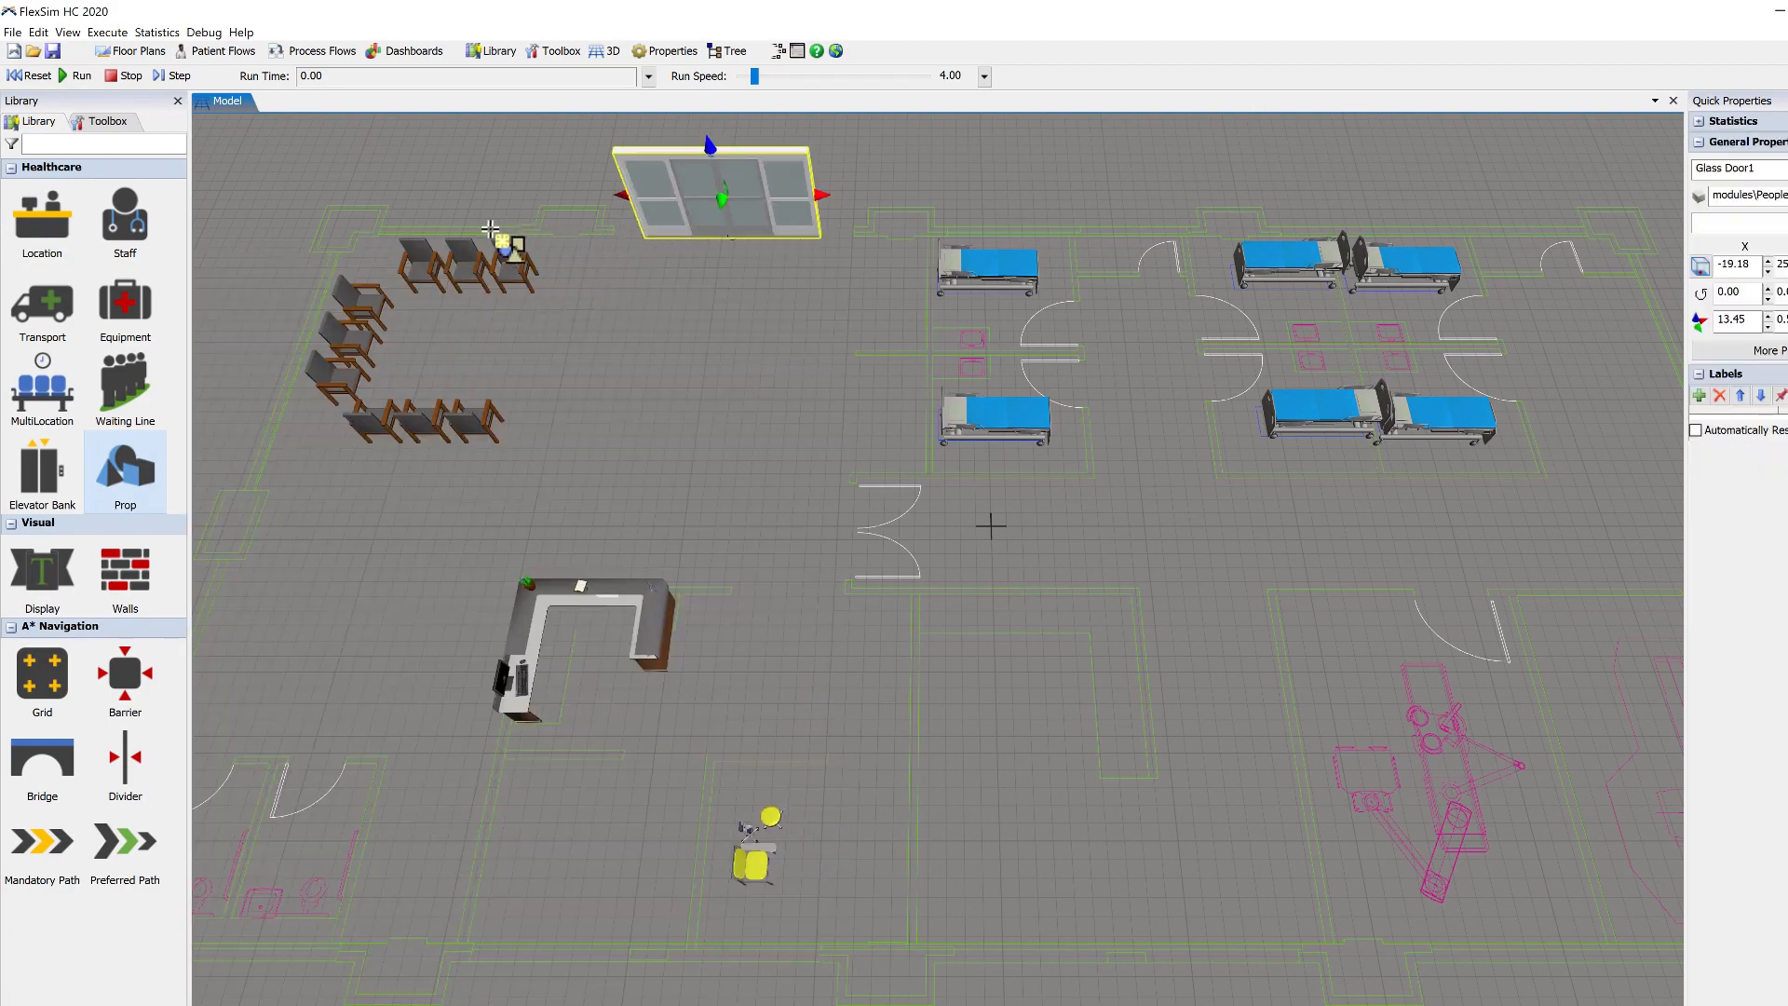
mouse_move(124, 234)
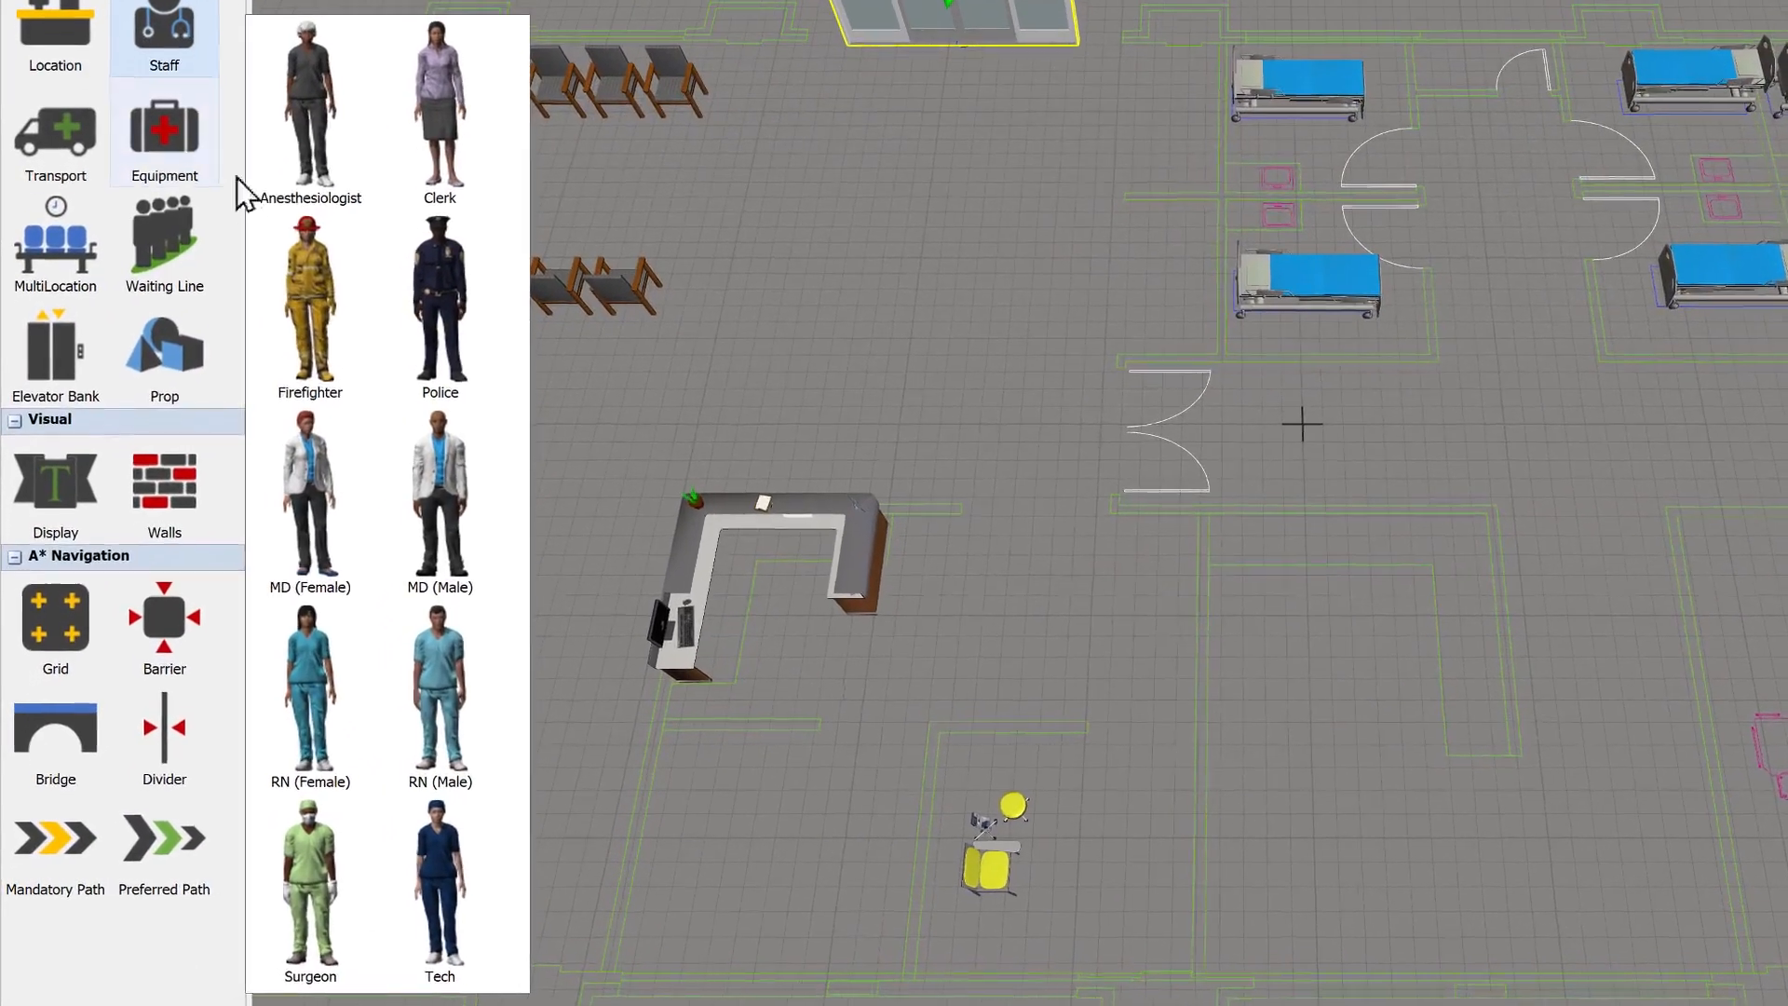
drag(300, 704, 1313, 598)
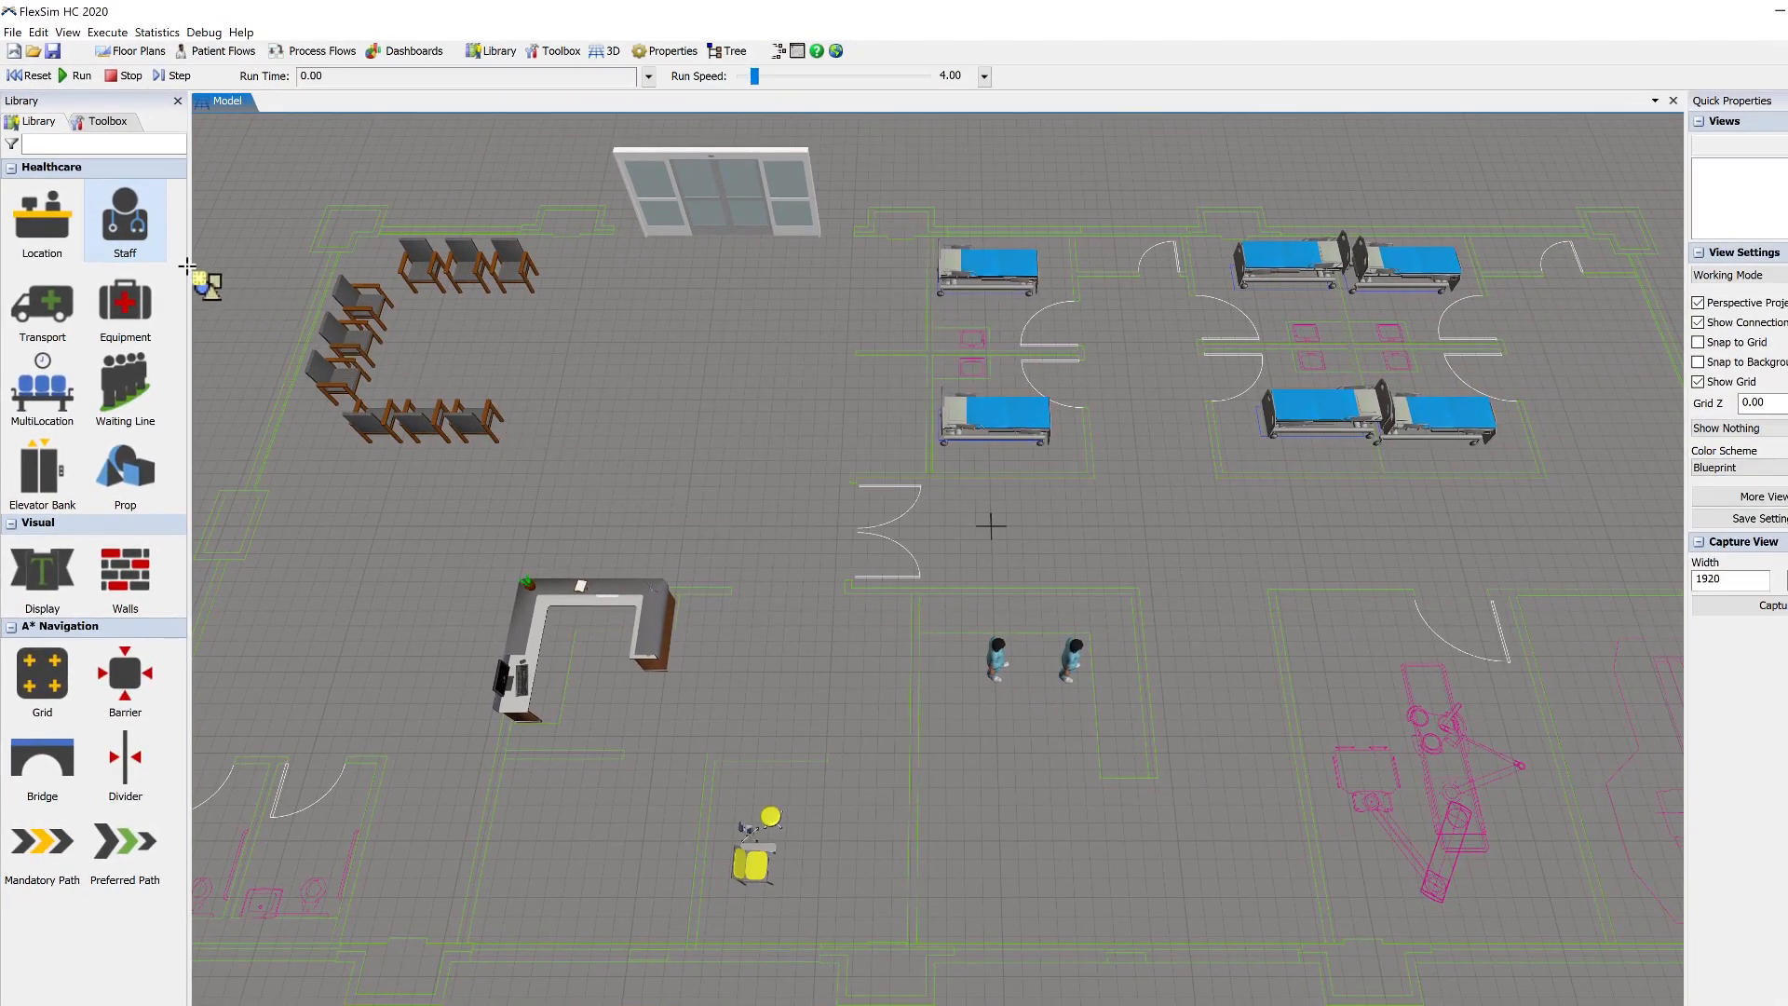
- Place two MD (Female) staff members in the central staff room, in a row in front of the two RNs
click(121, 231)
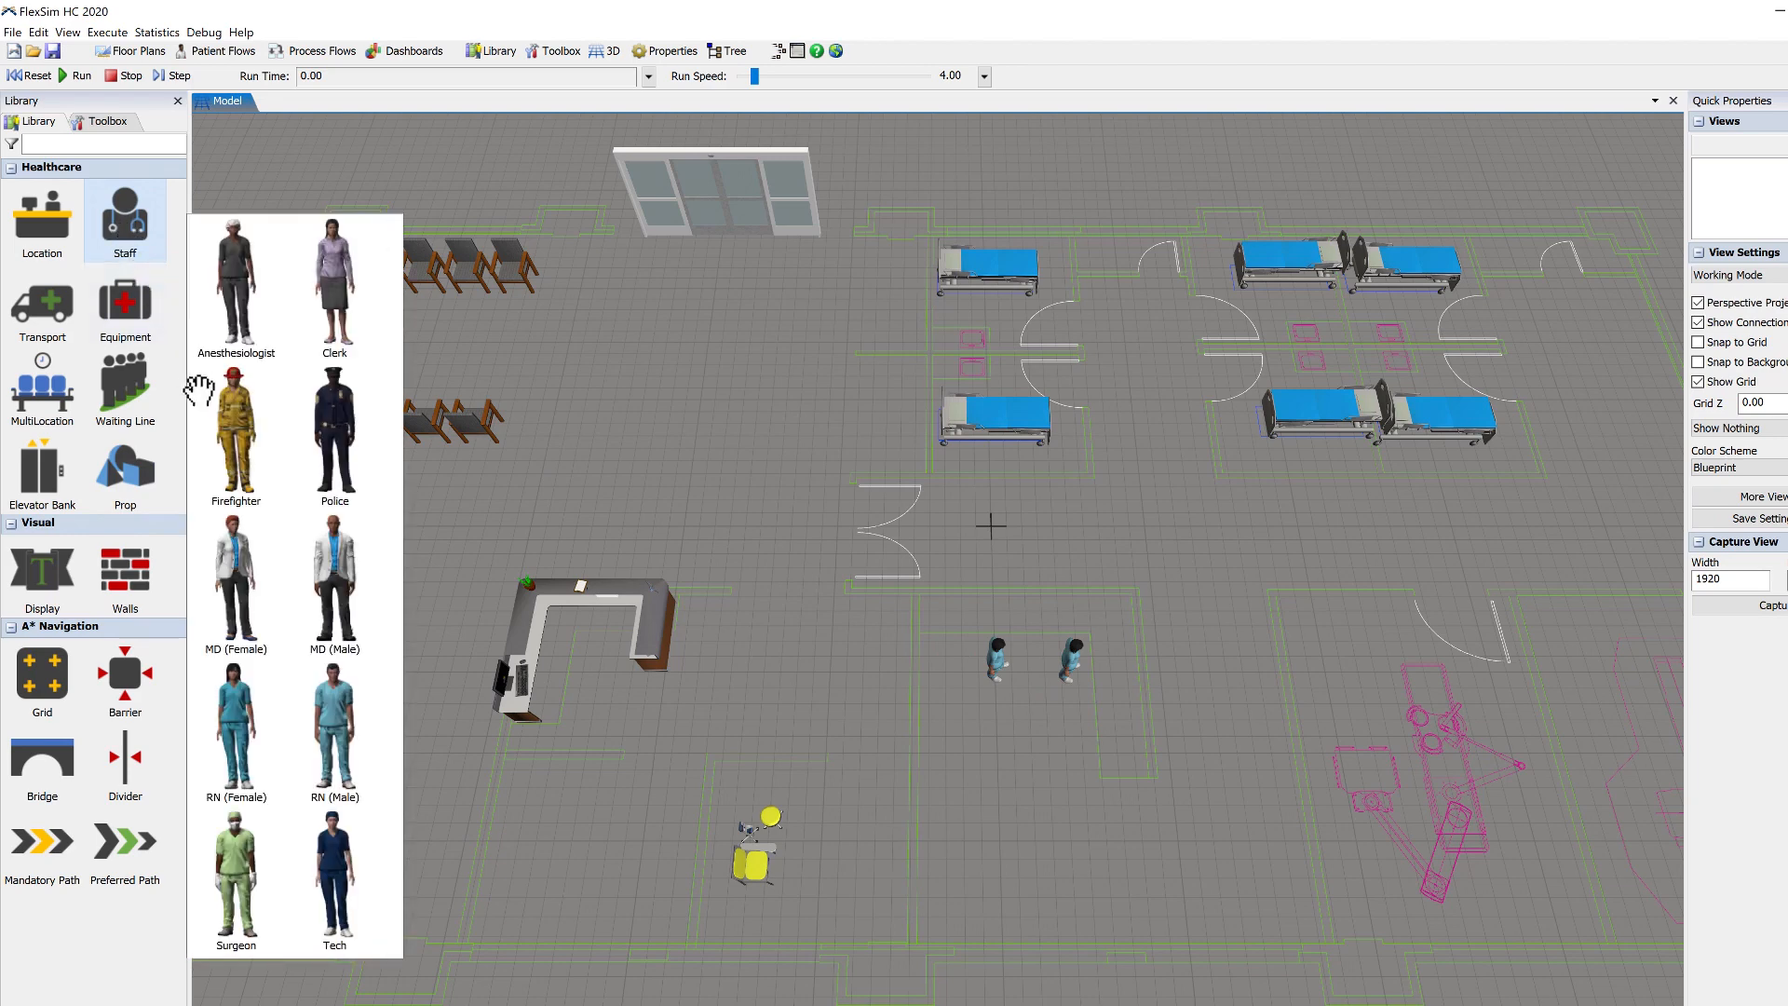
drag(233, 562, 232, 566)
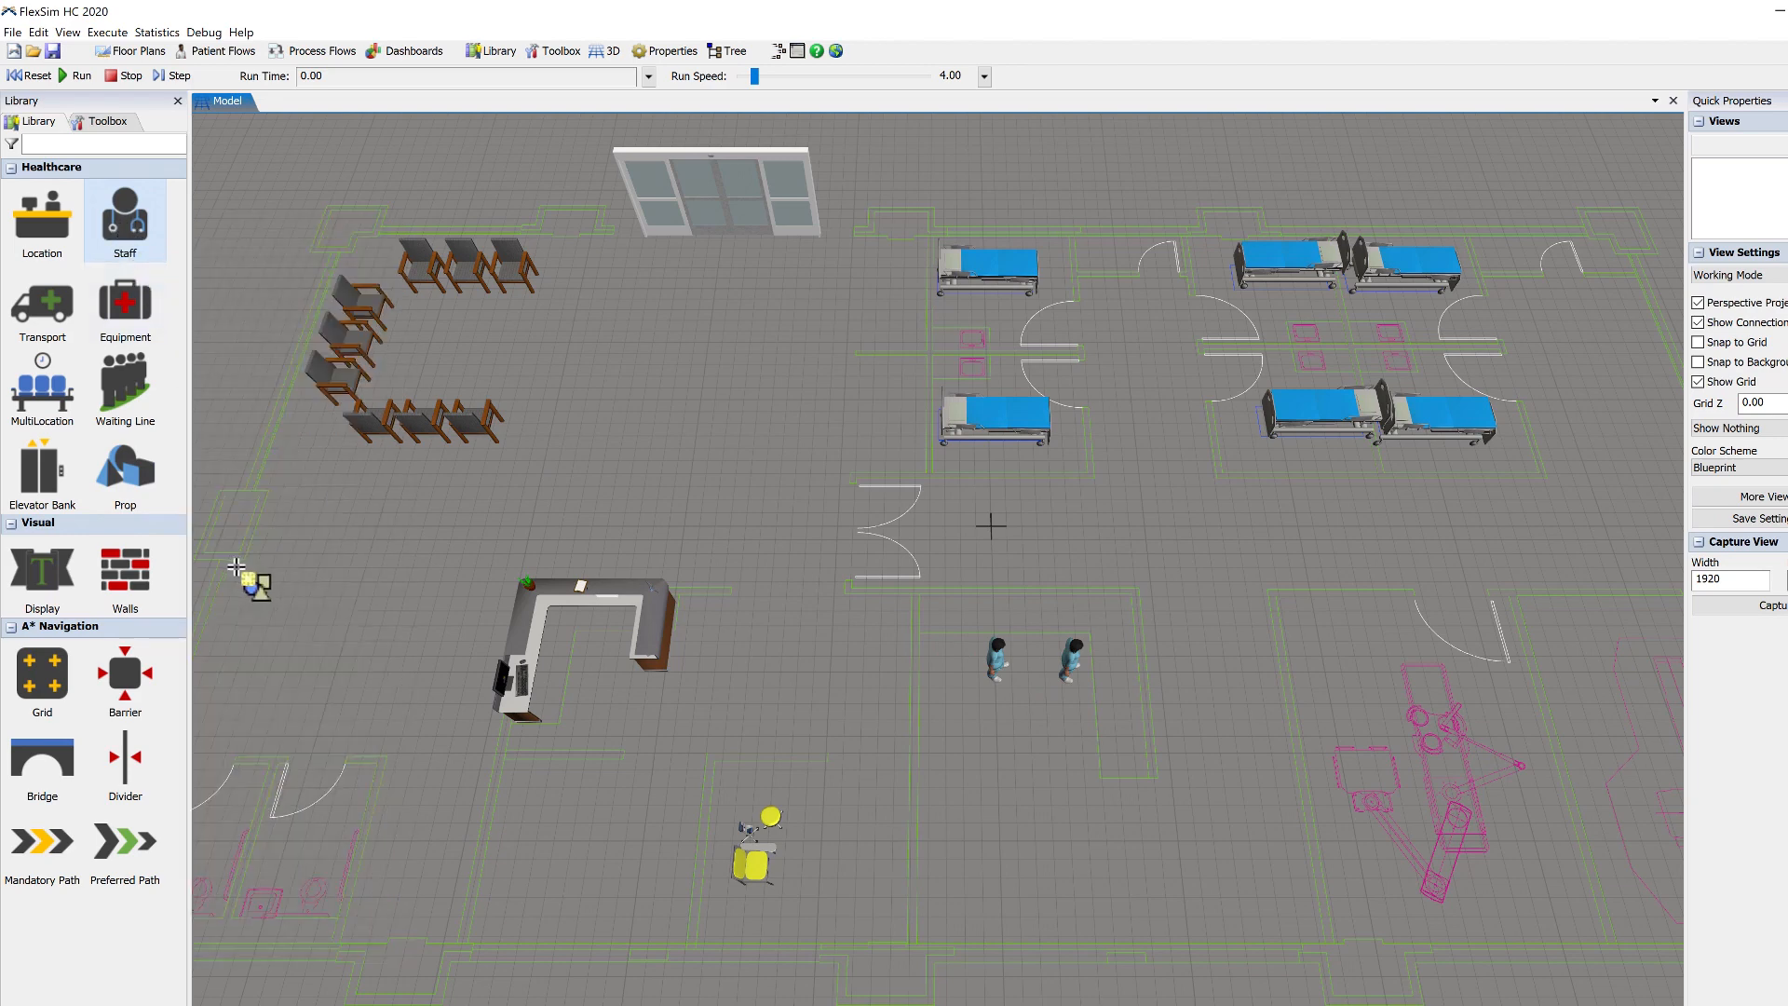
click(1007, 754)
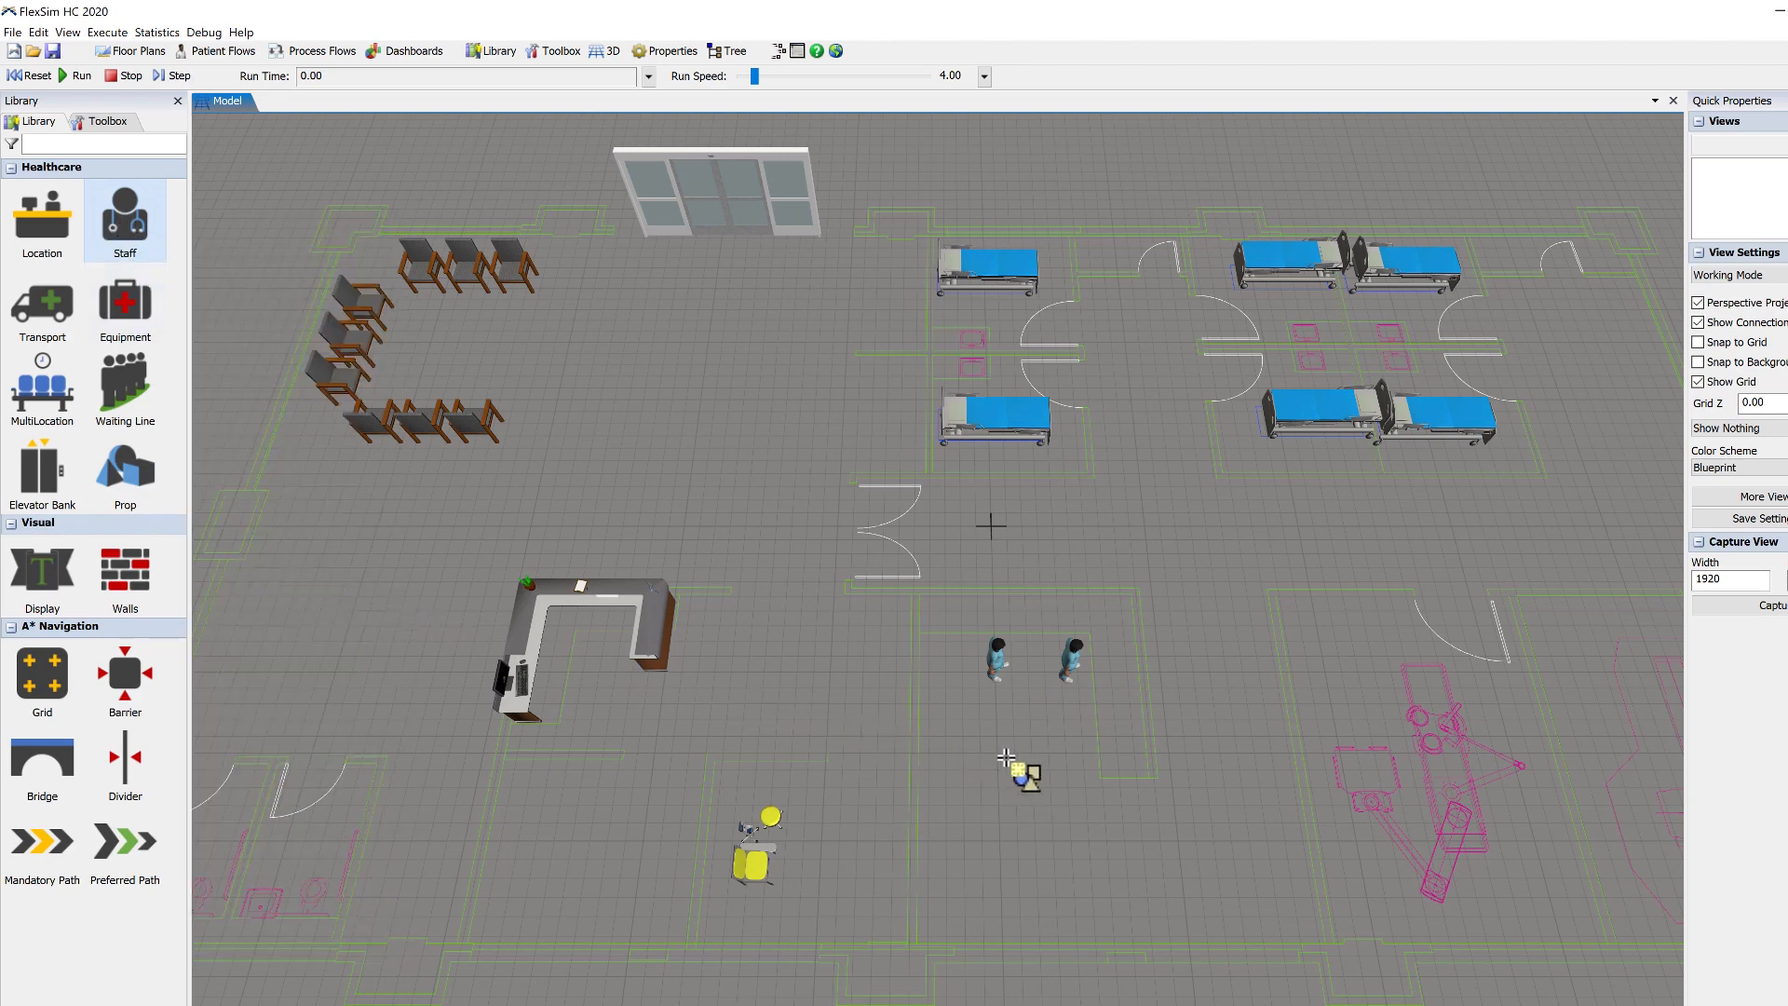
click(1068, 754)
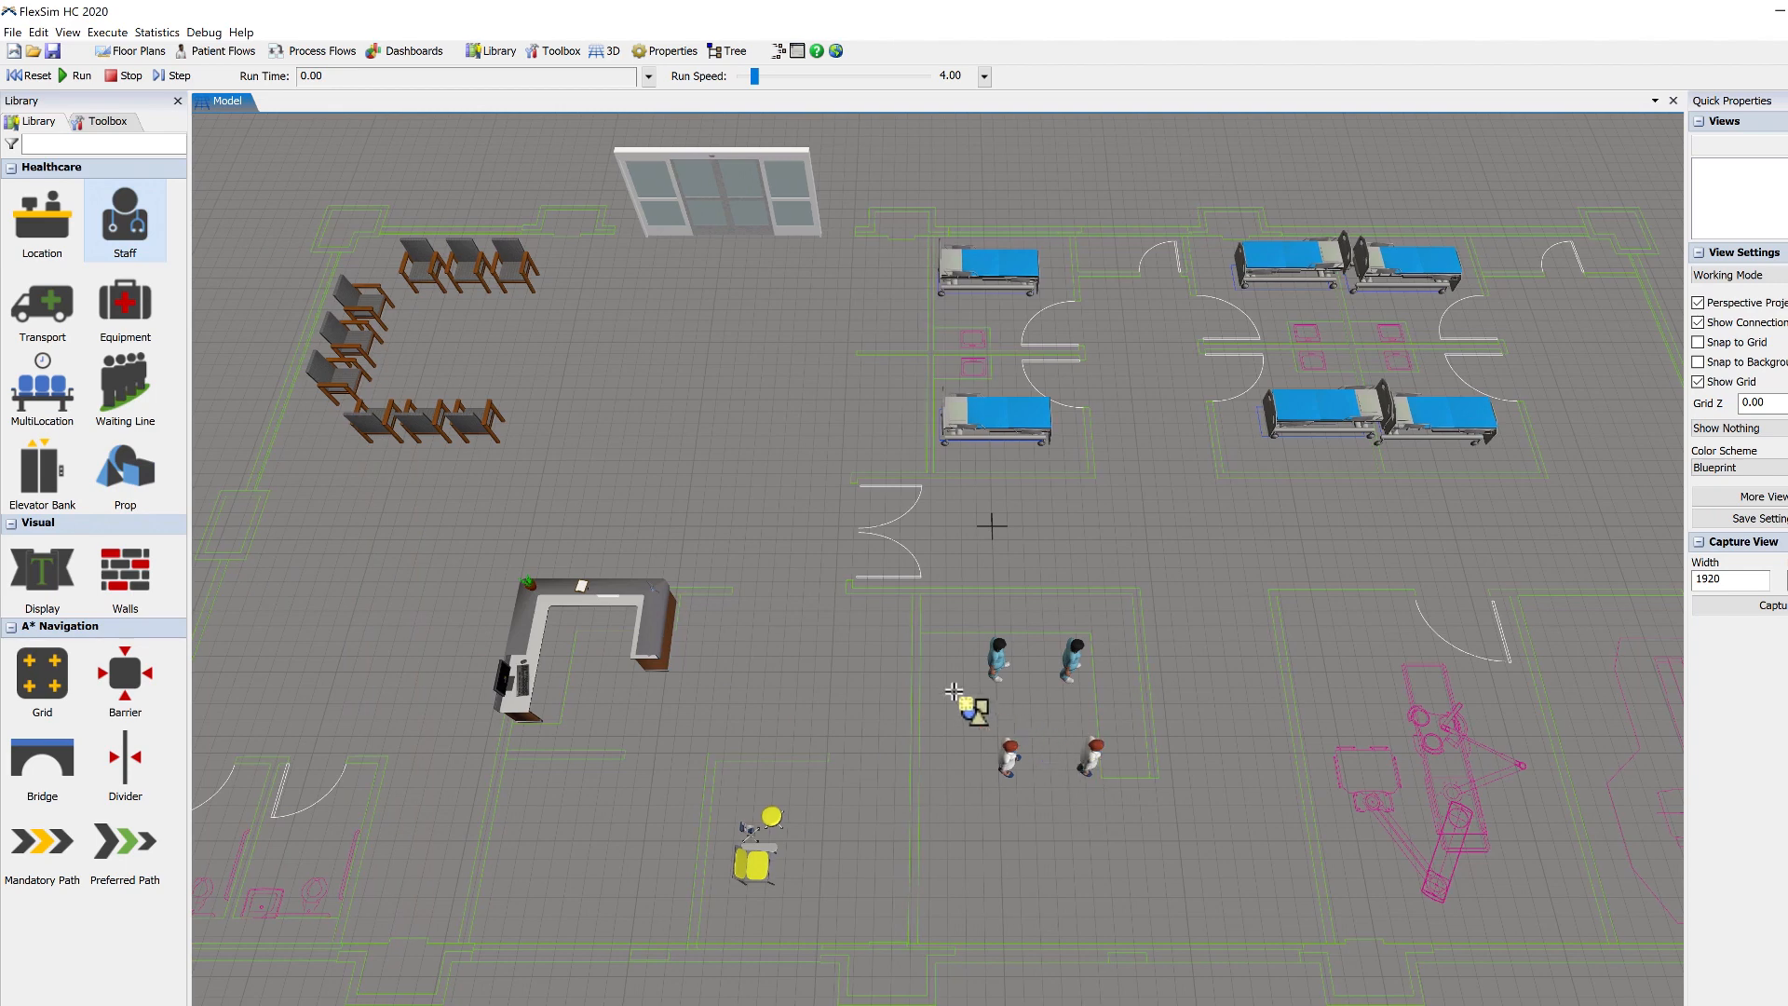
- Place a Clerk inside the U-shaped reception desk, adjust the position behind the counter, and deselect the figure
click(138, 247)
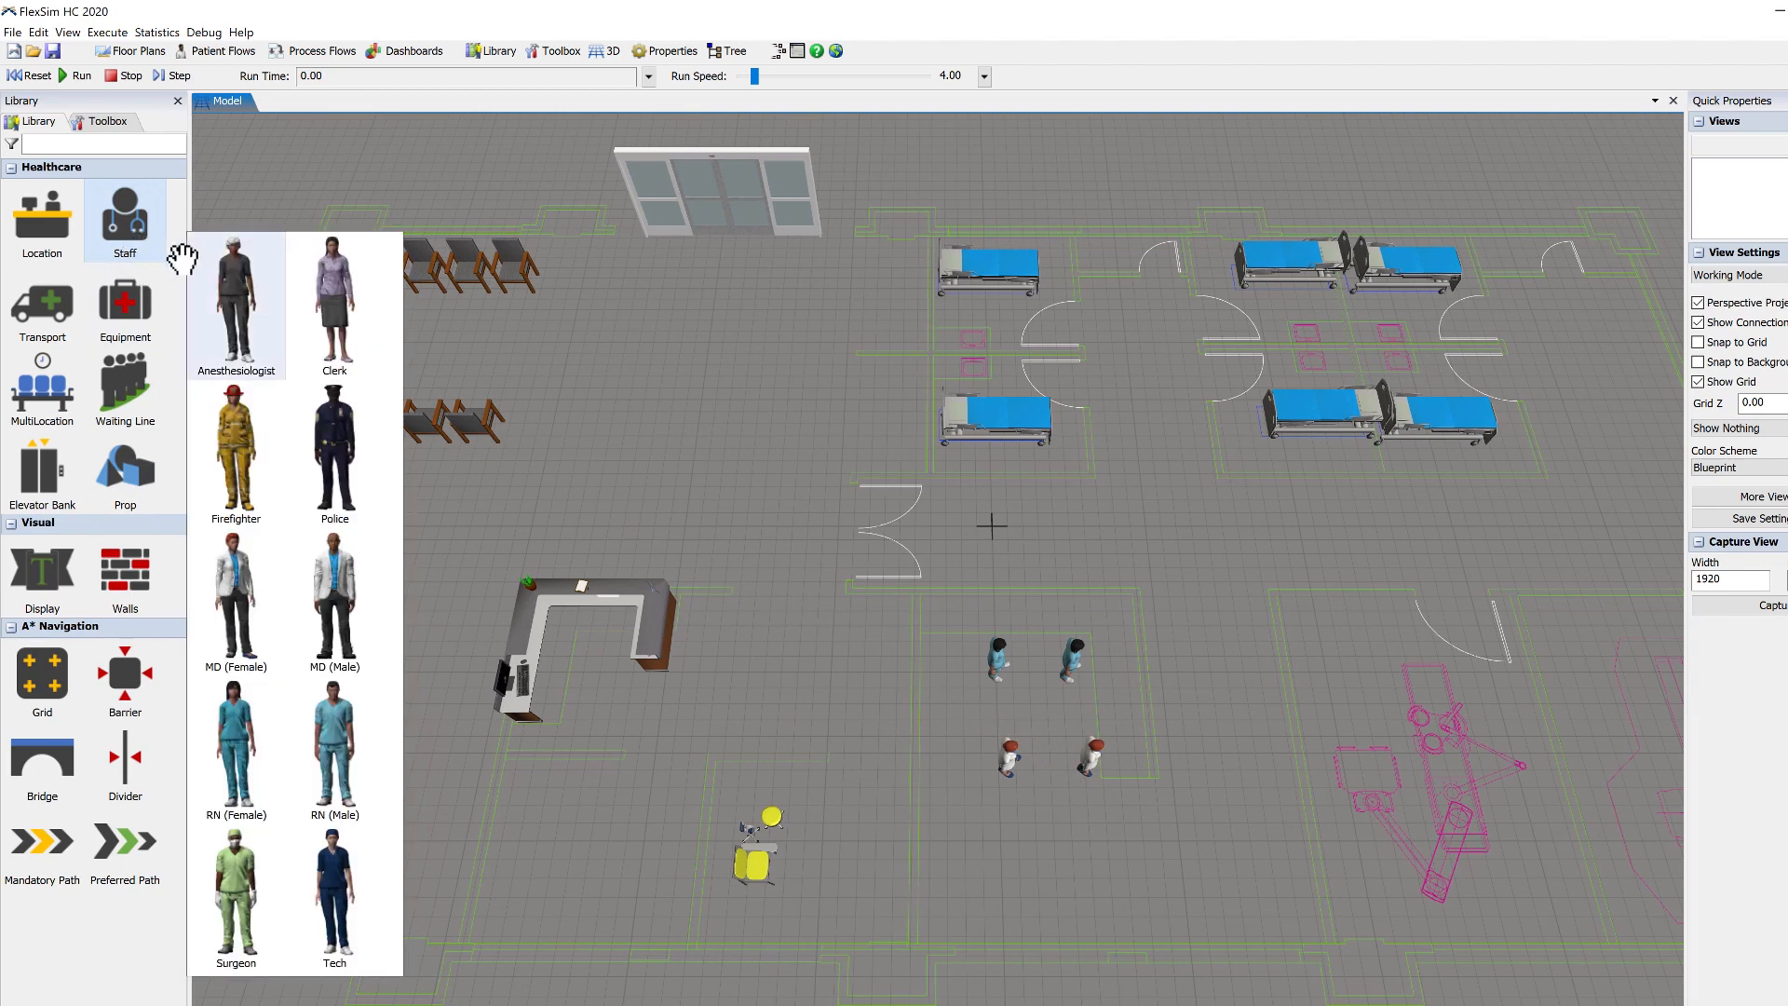
click(322, 298)
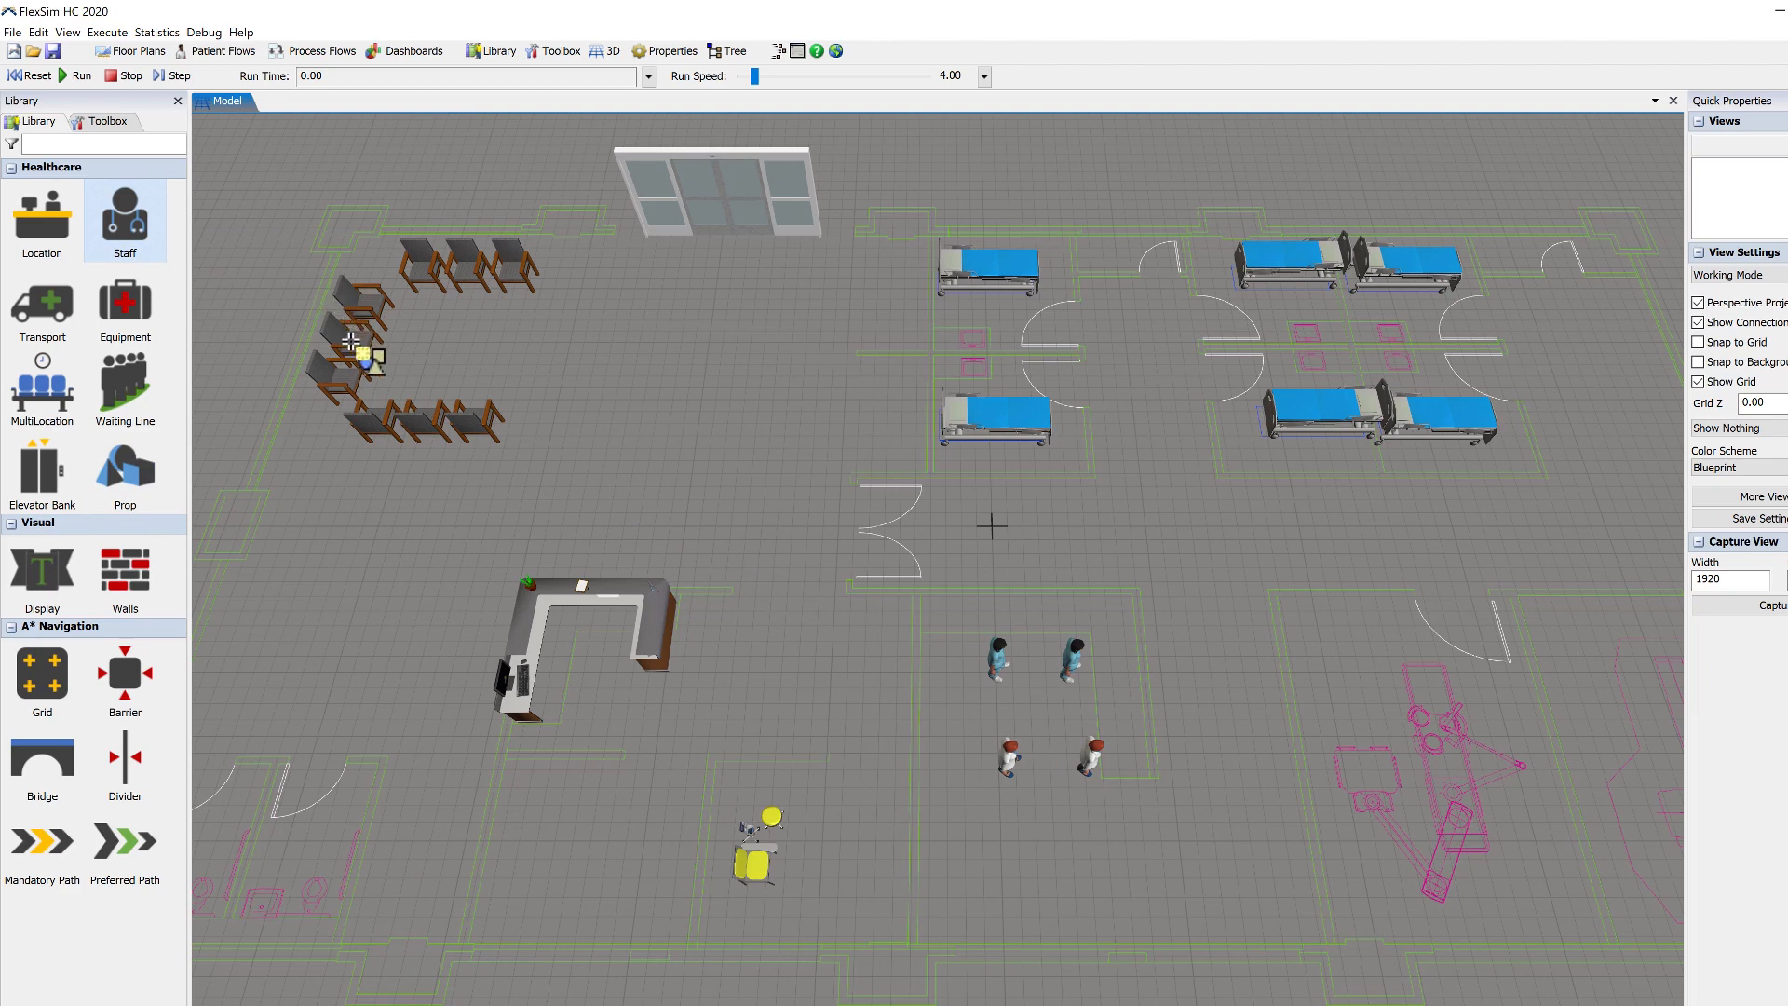
click(577, 684)
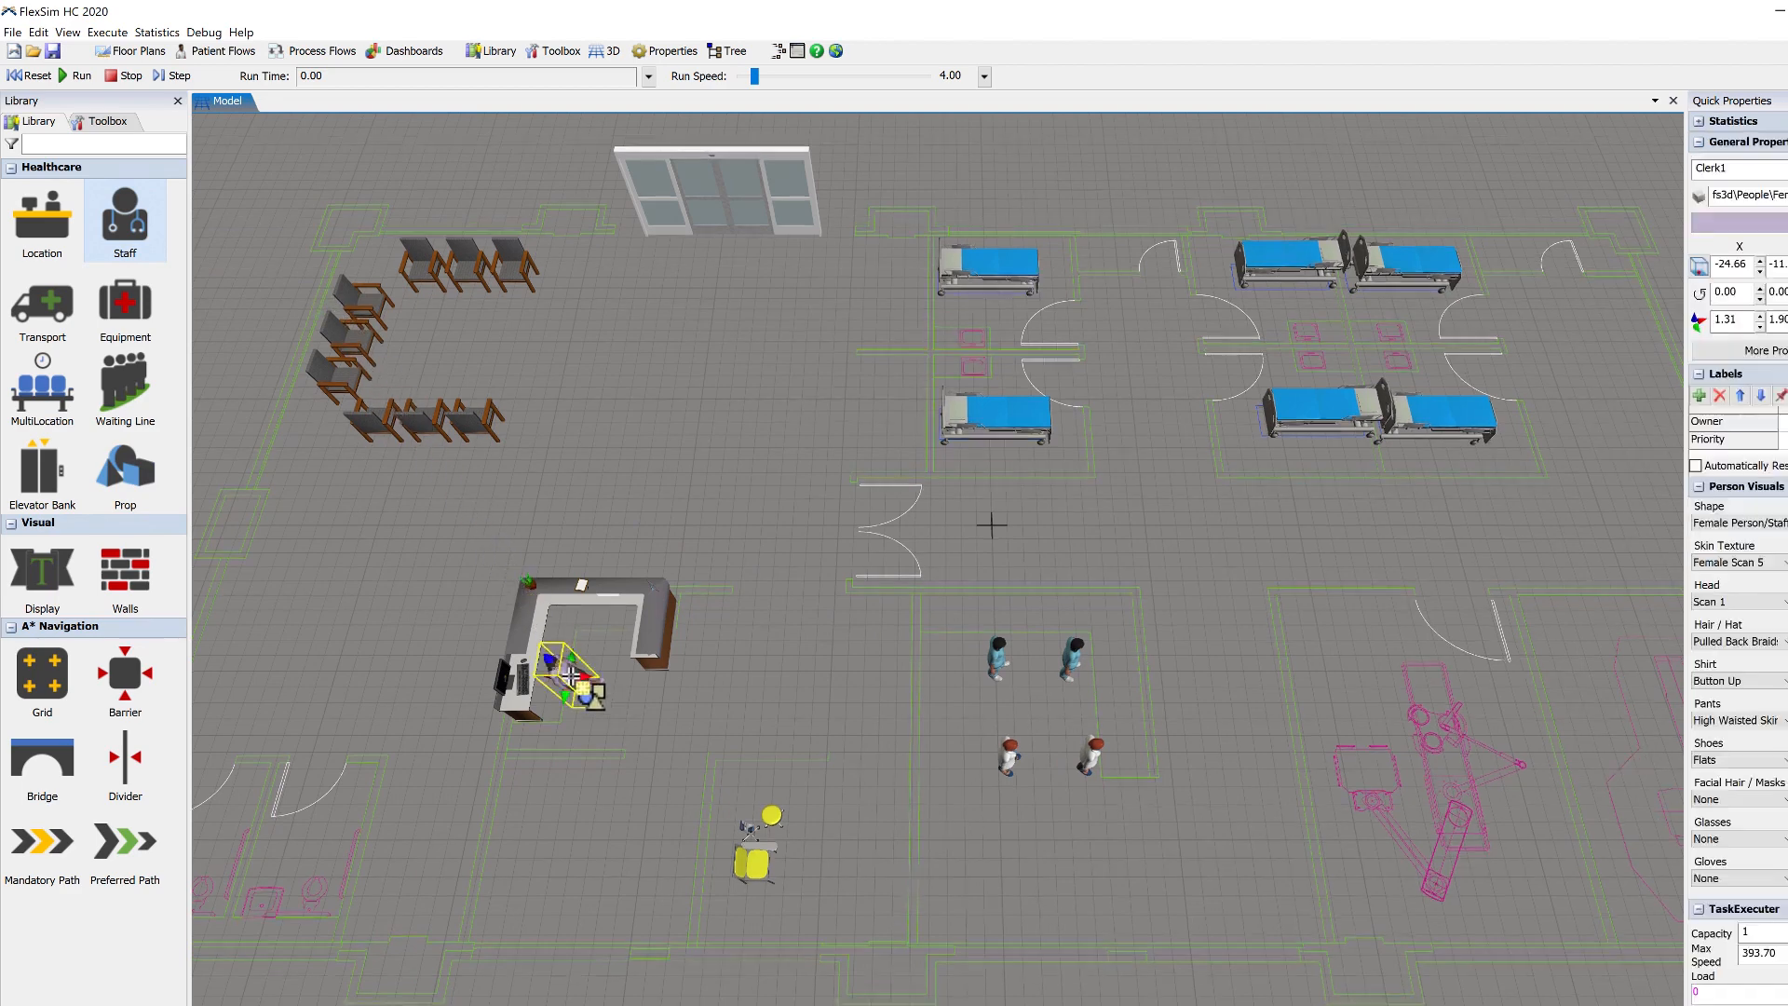
right_drag(551, 696, 570, 685)
drag(572, 681, 588, 656)
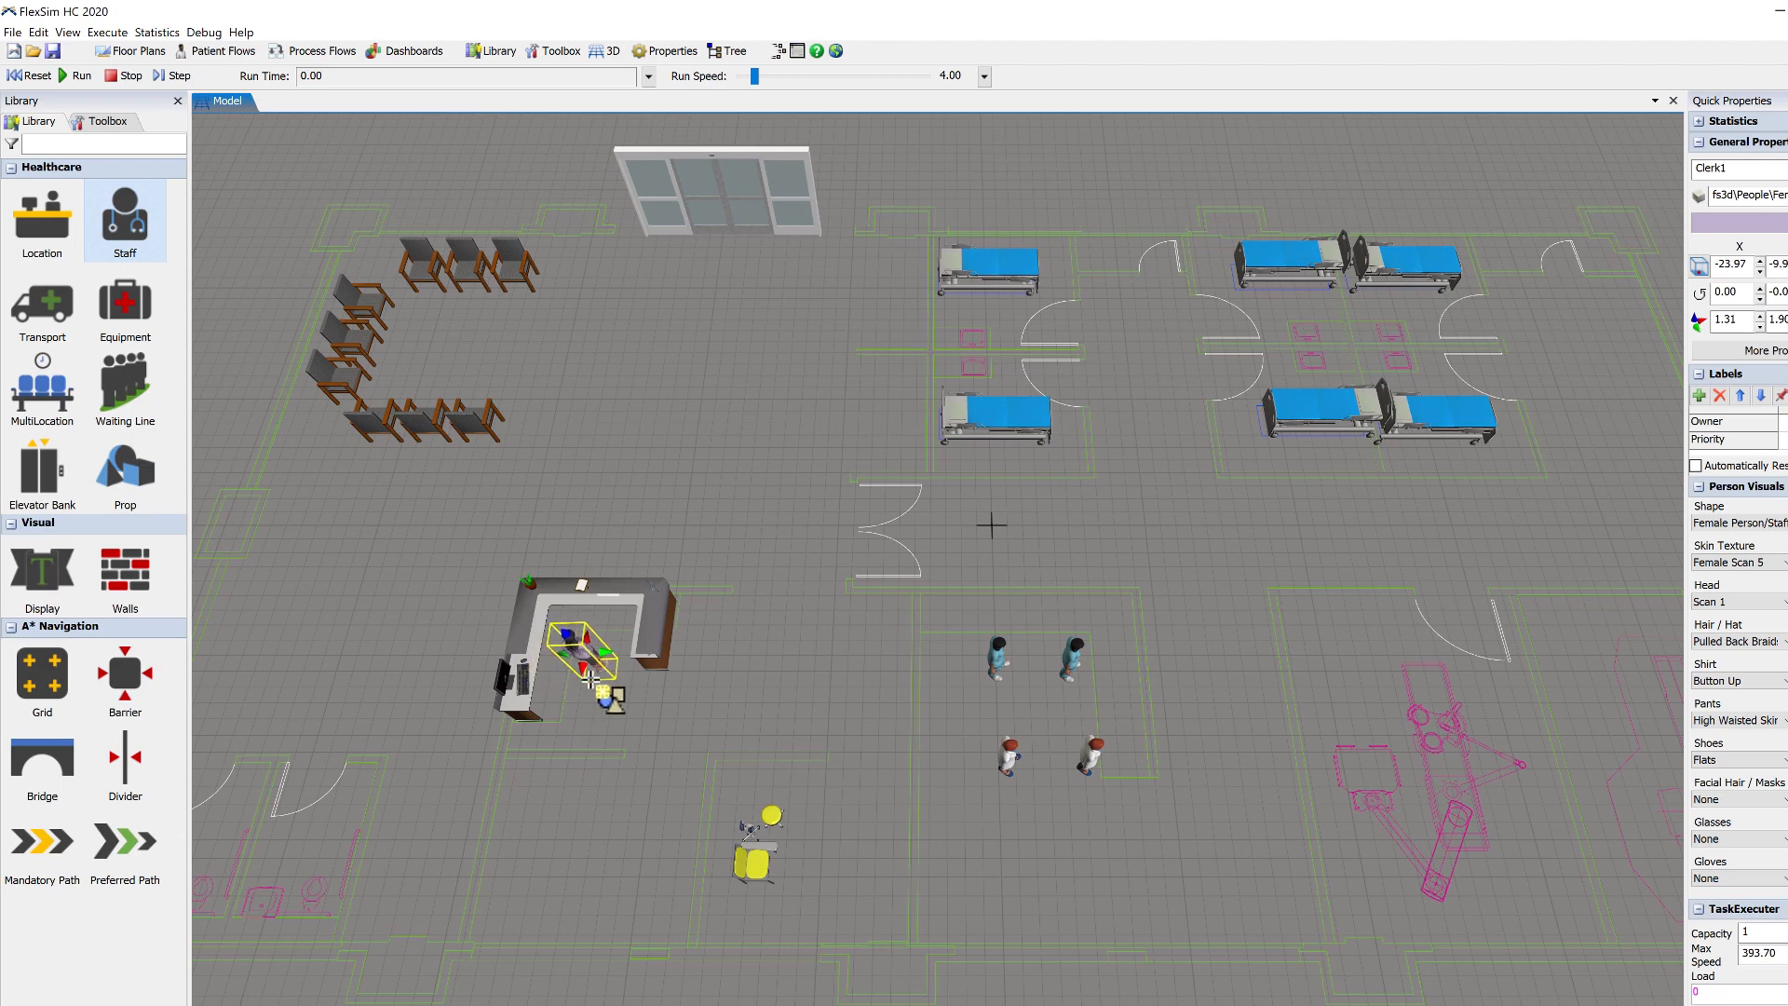
click(879, 802)
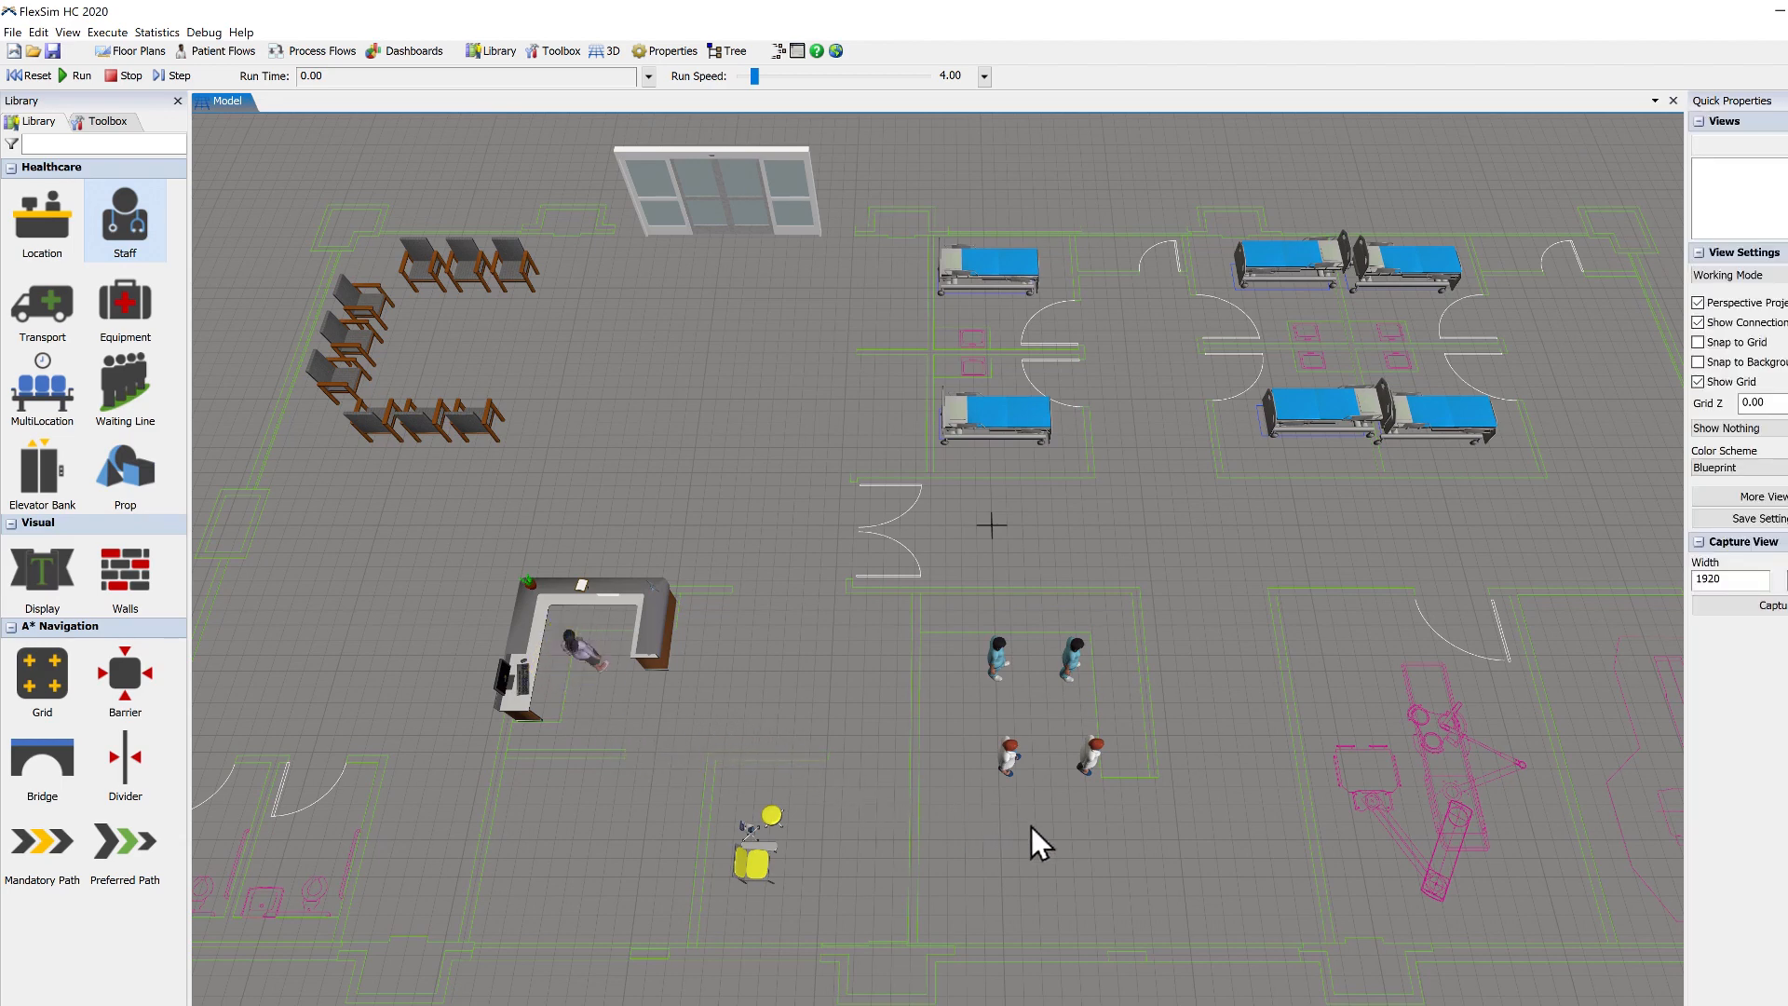
- Change the MD nearest the reception desk to the Male Person/Staff shape with a Surgeon Cap and Scrubs pants, and deselect the figure
drag(1031, 826, 935, 768)
scroll(842, 613, up, 5)
scroll(925, 756, up, 3)
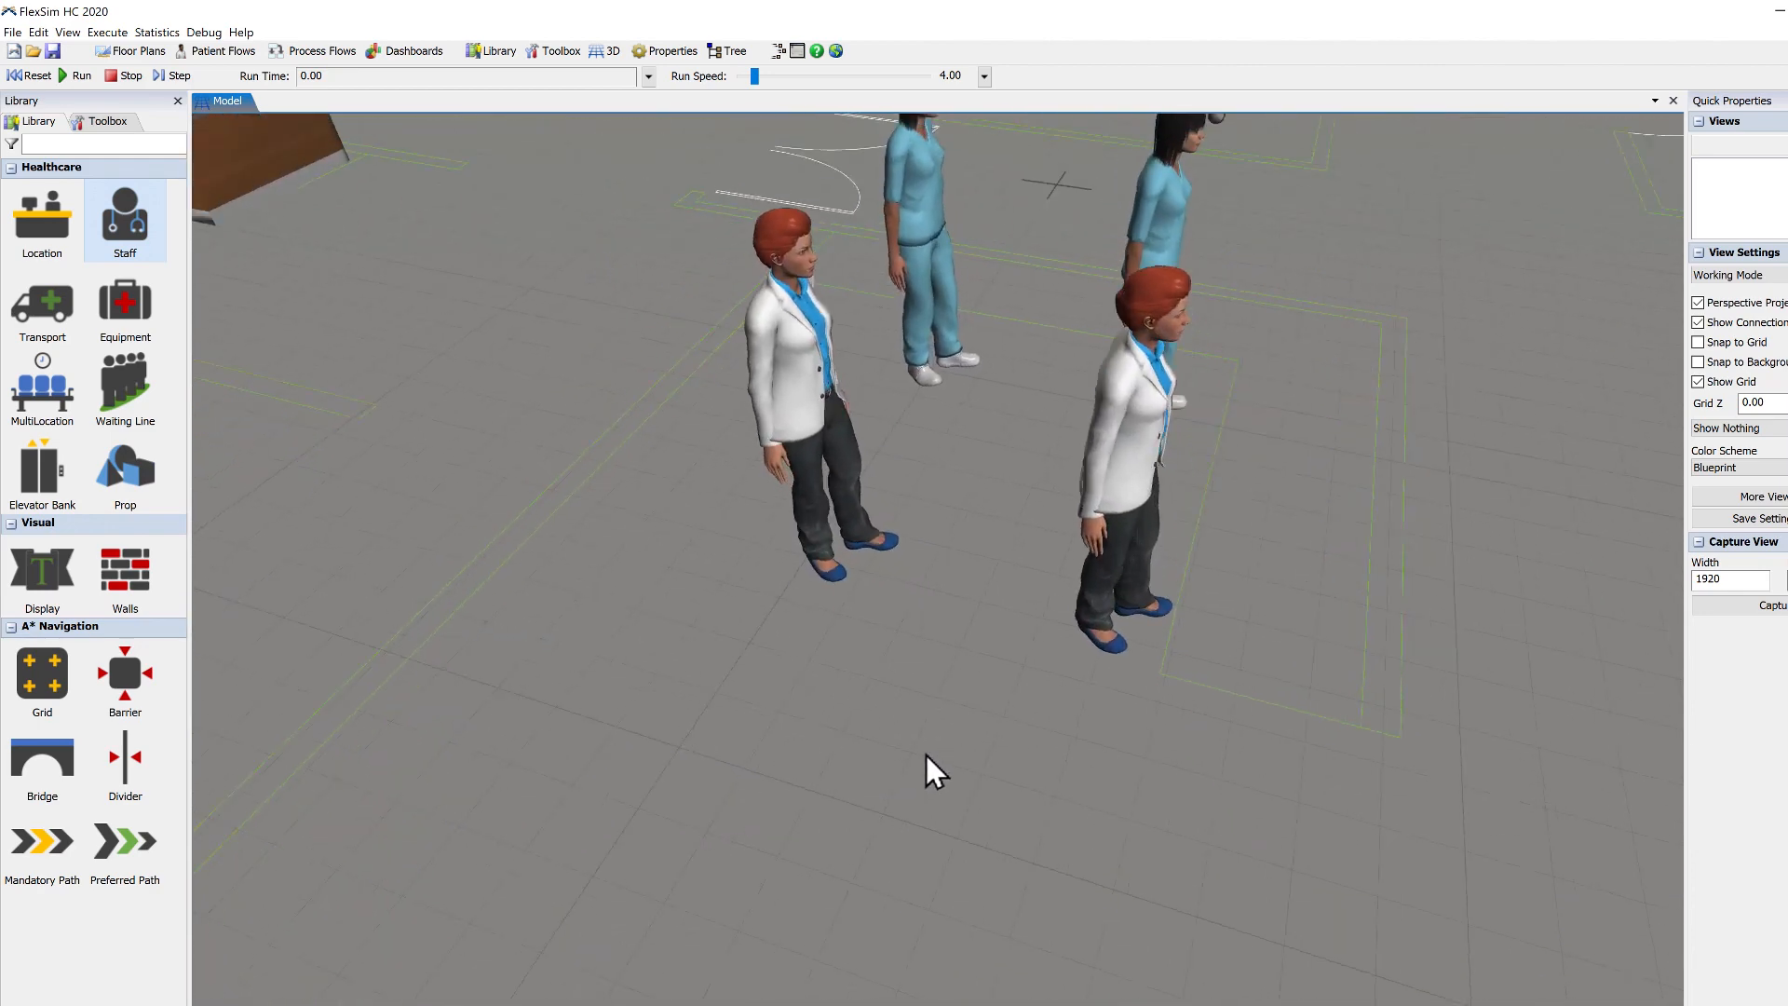
scroll(926, 755, down, 2)
click(831, 439)
click(818, 388)
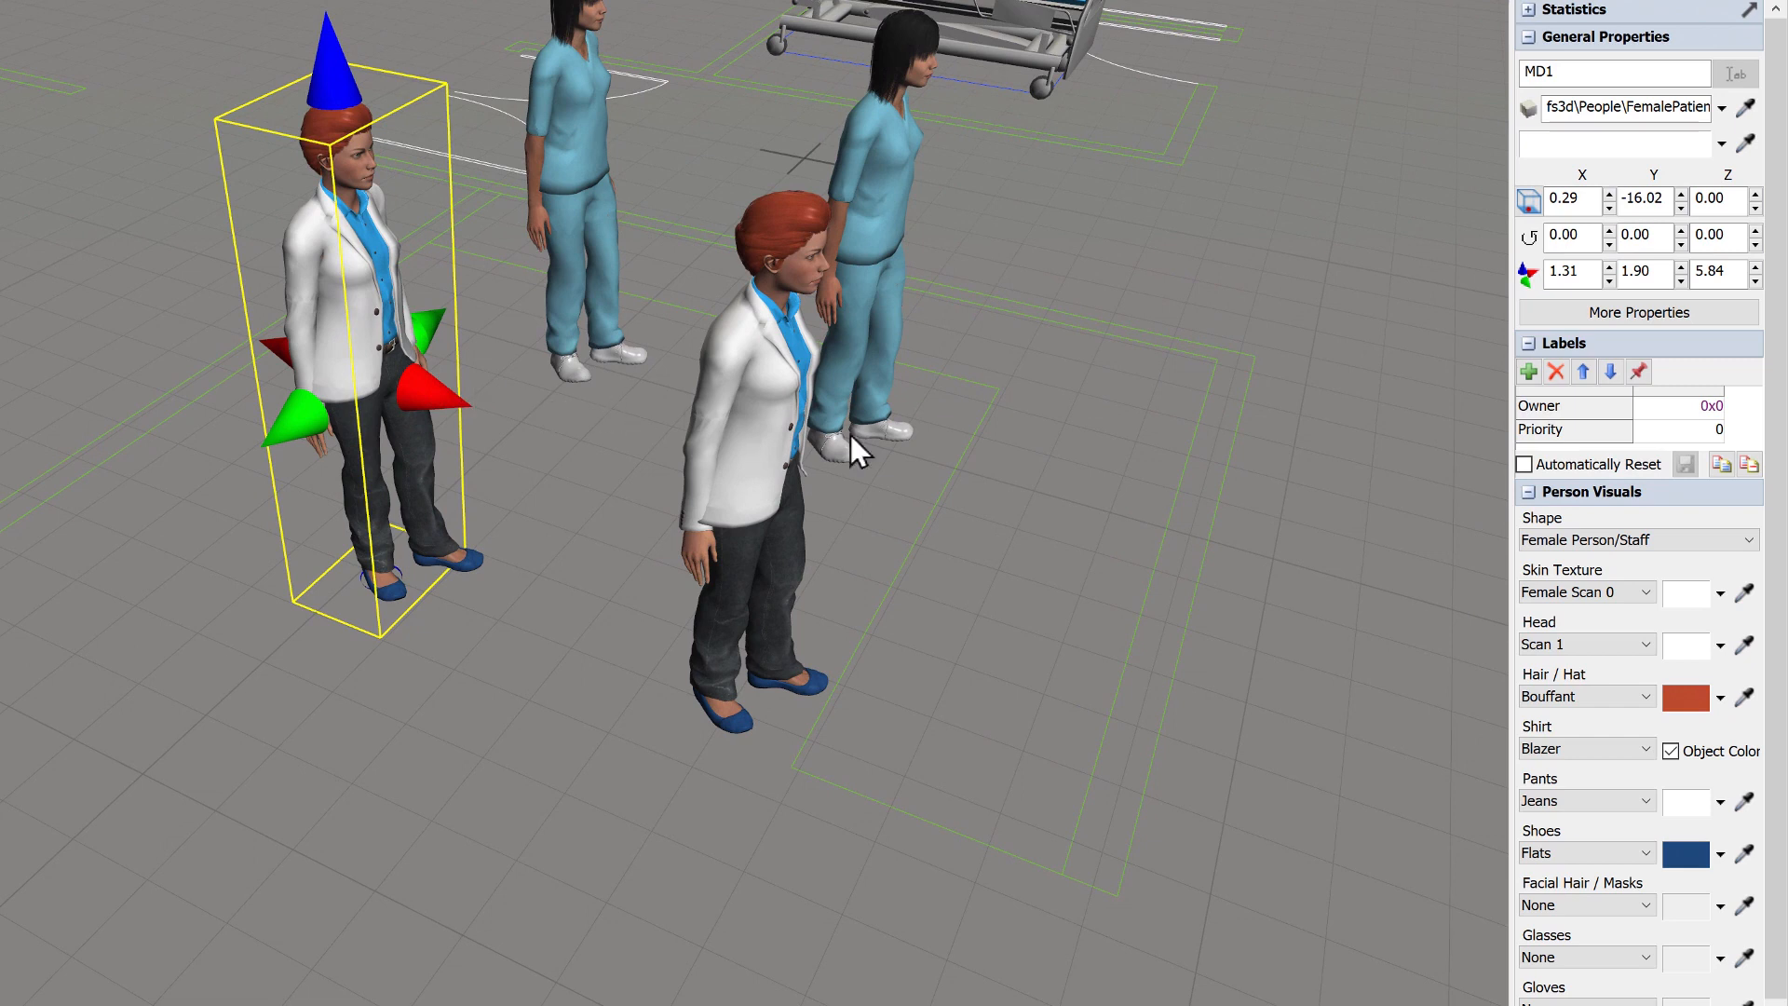
click(1563, 543)
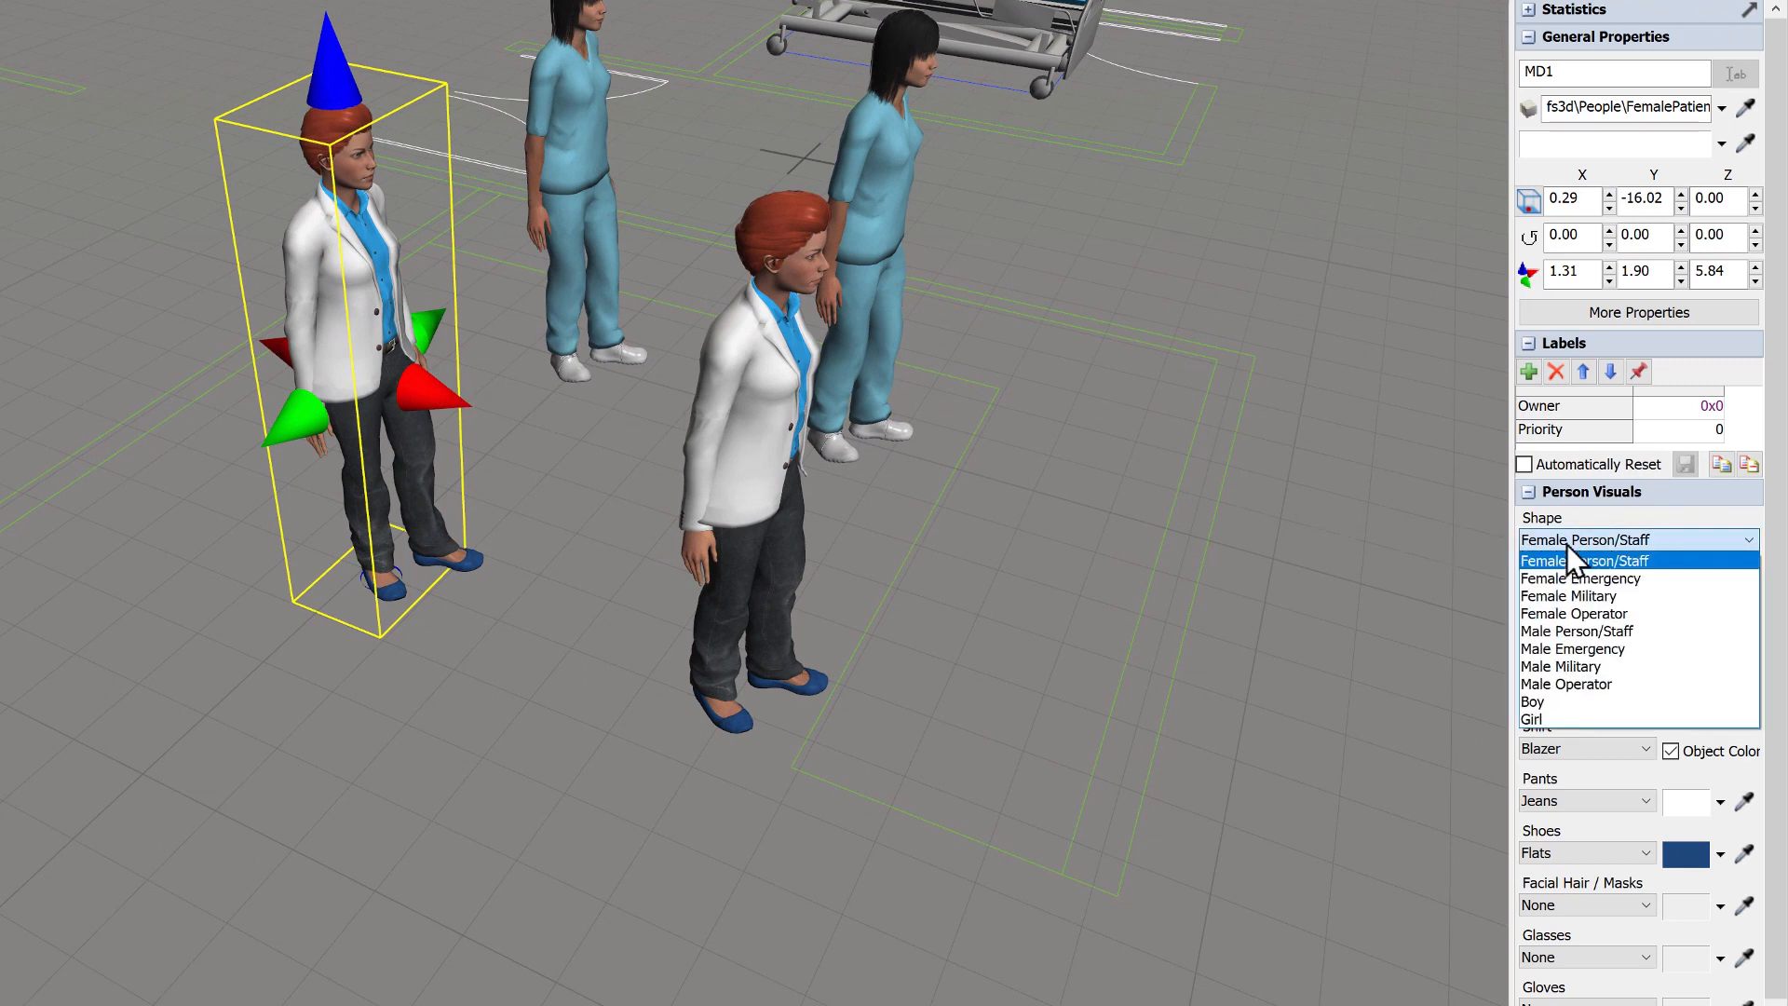
click(1573, 630)
click(1644, 699)
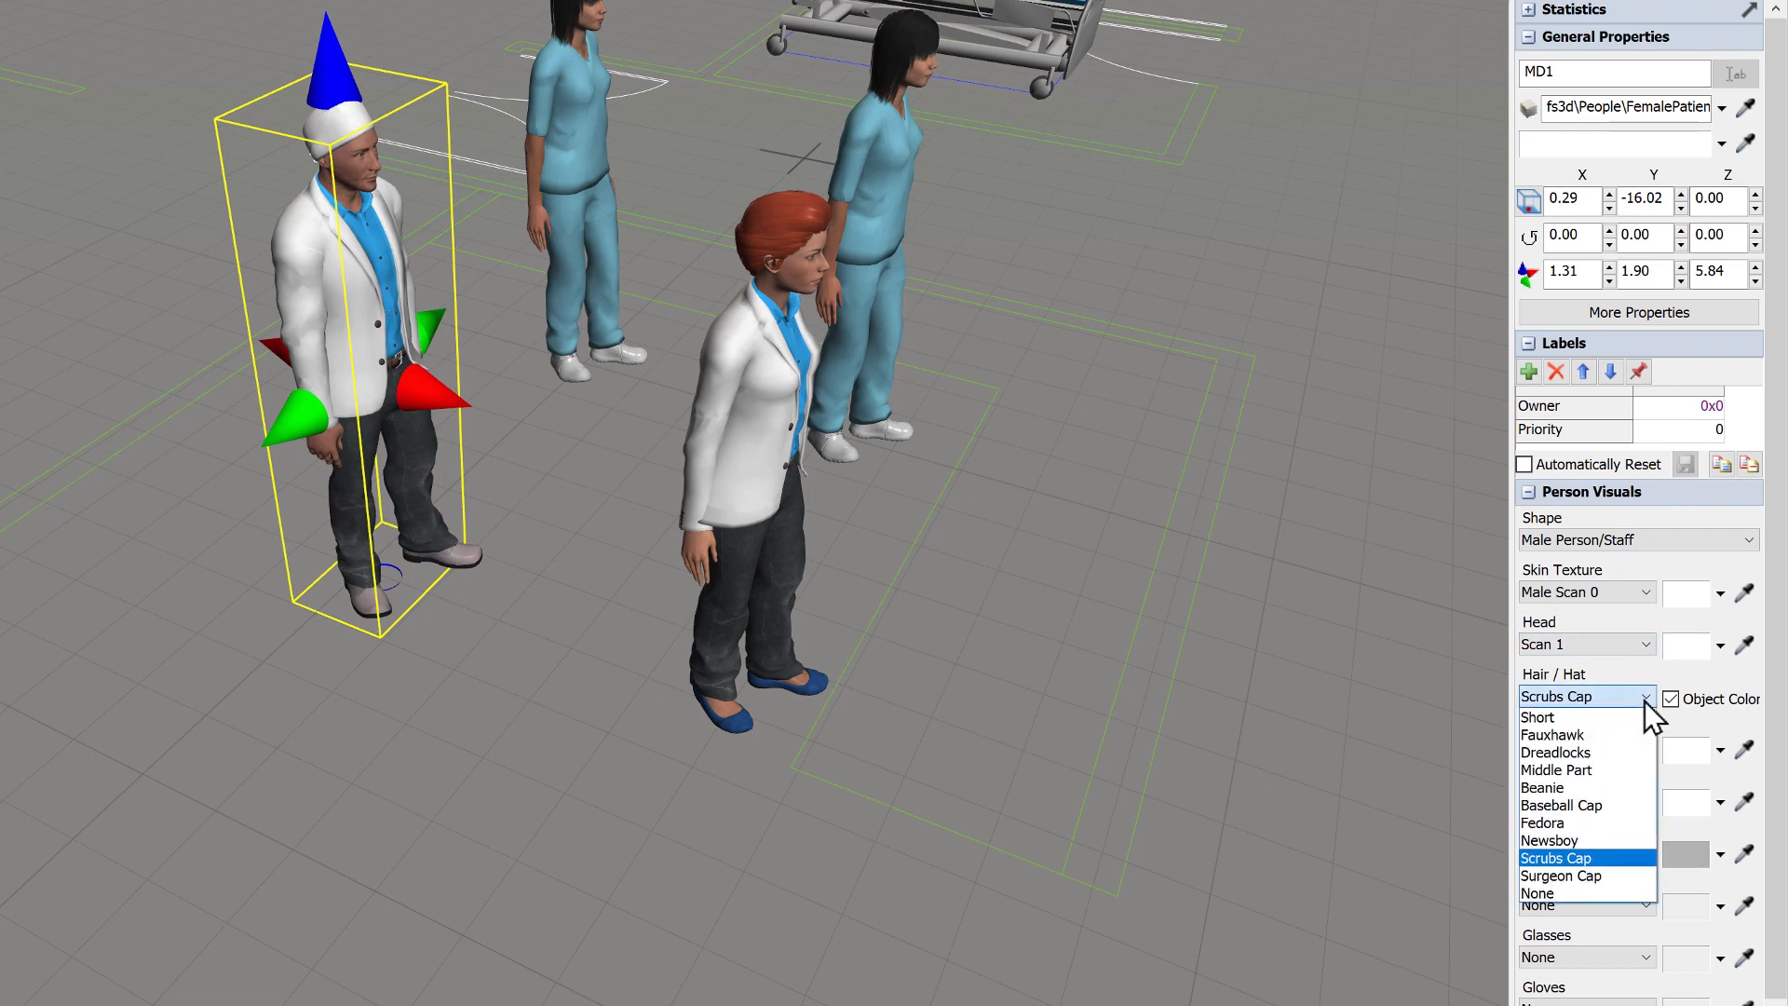
click(1594, 873)
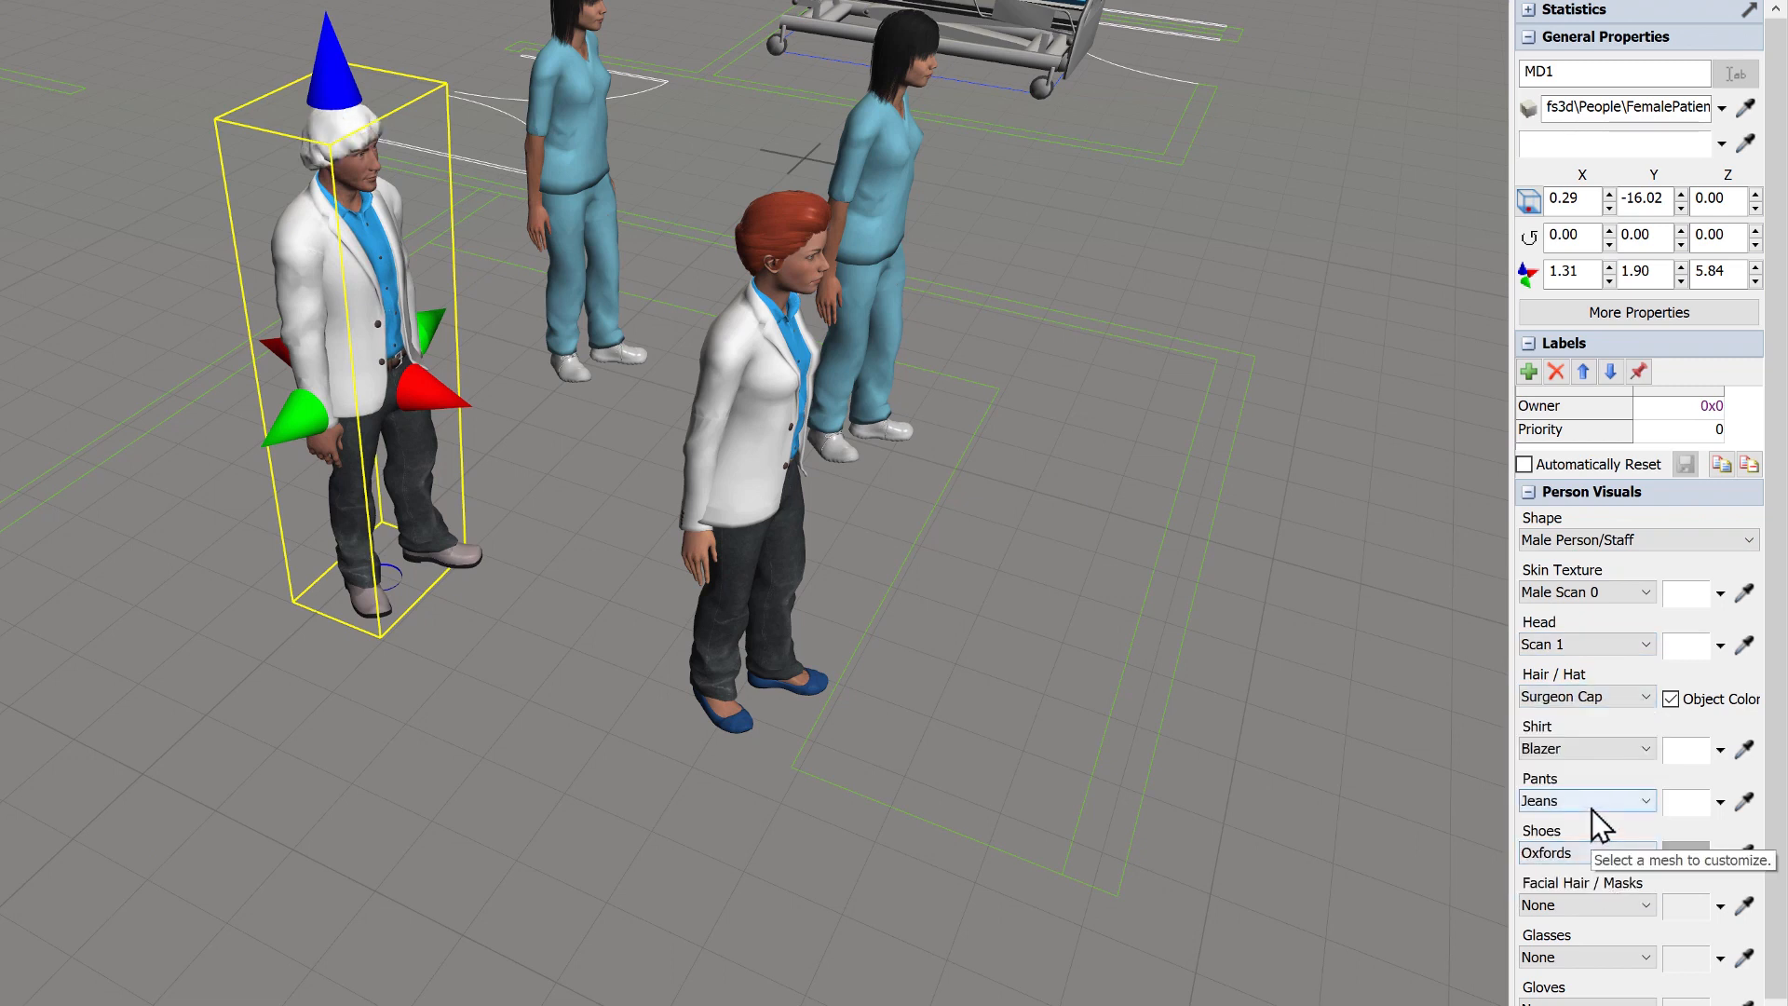
click(1596, 803)
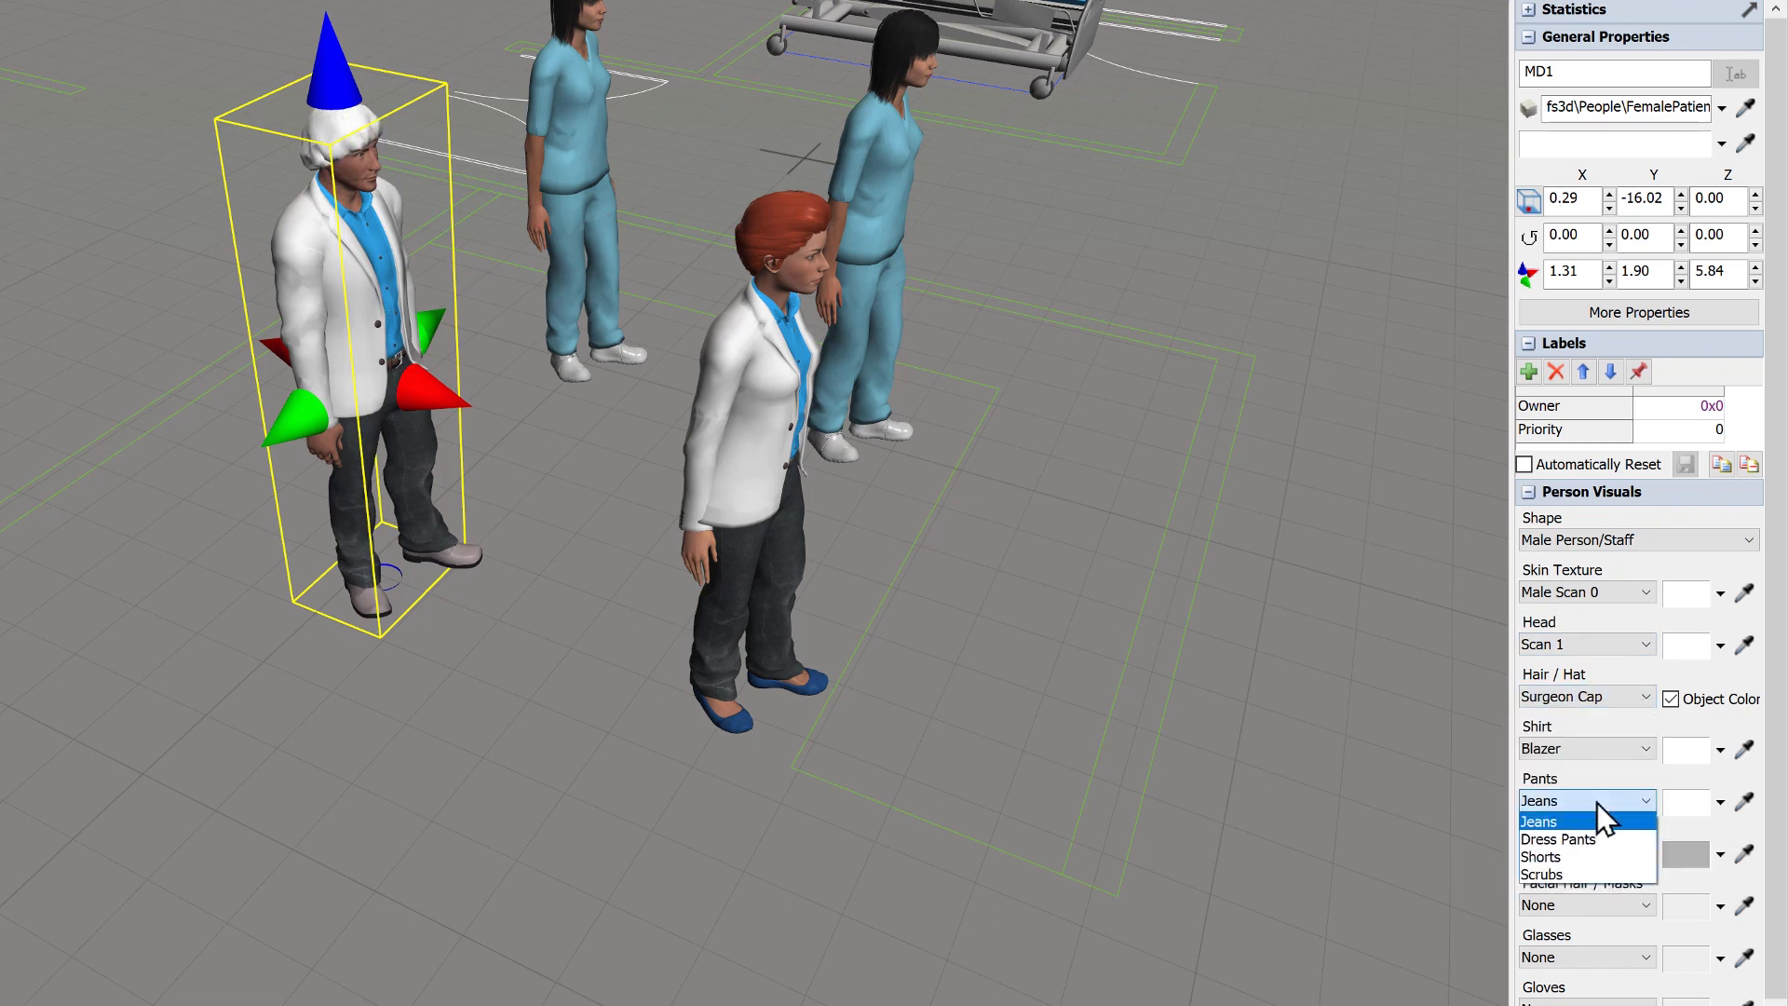
click(1562, 874)
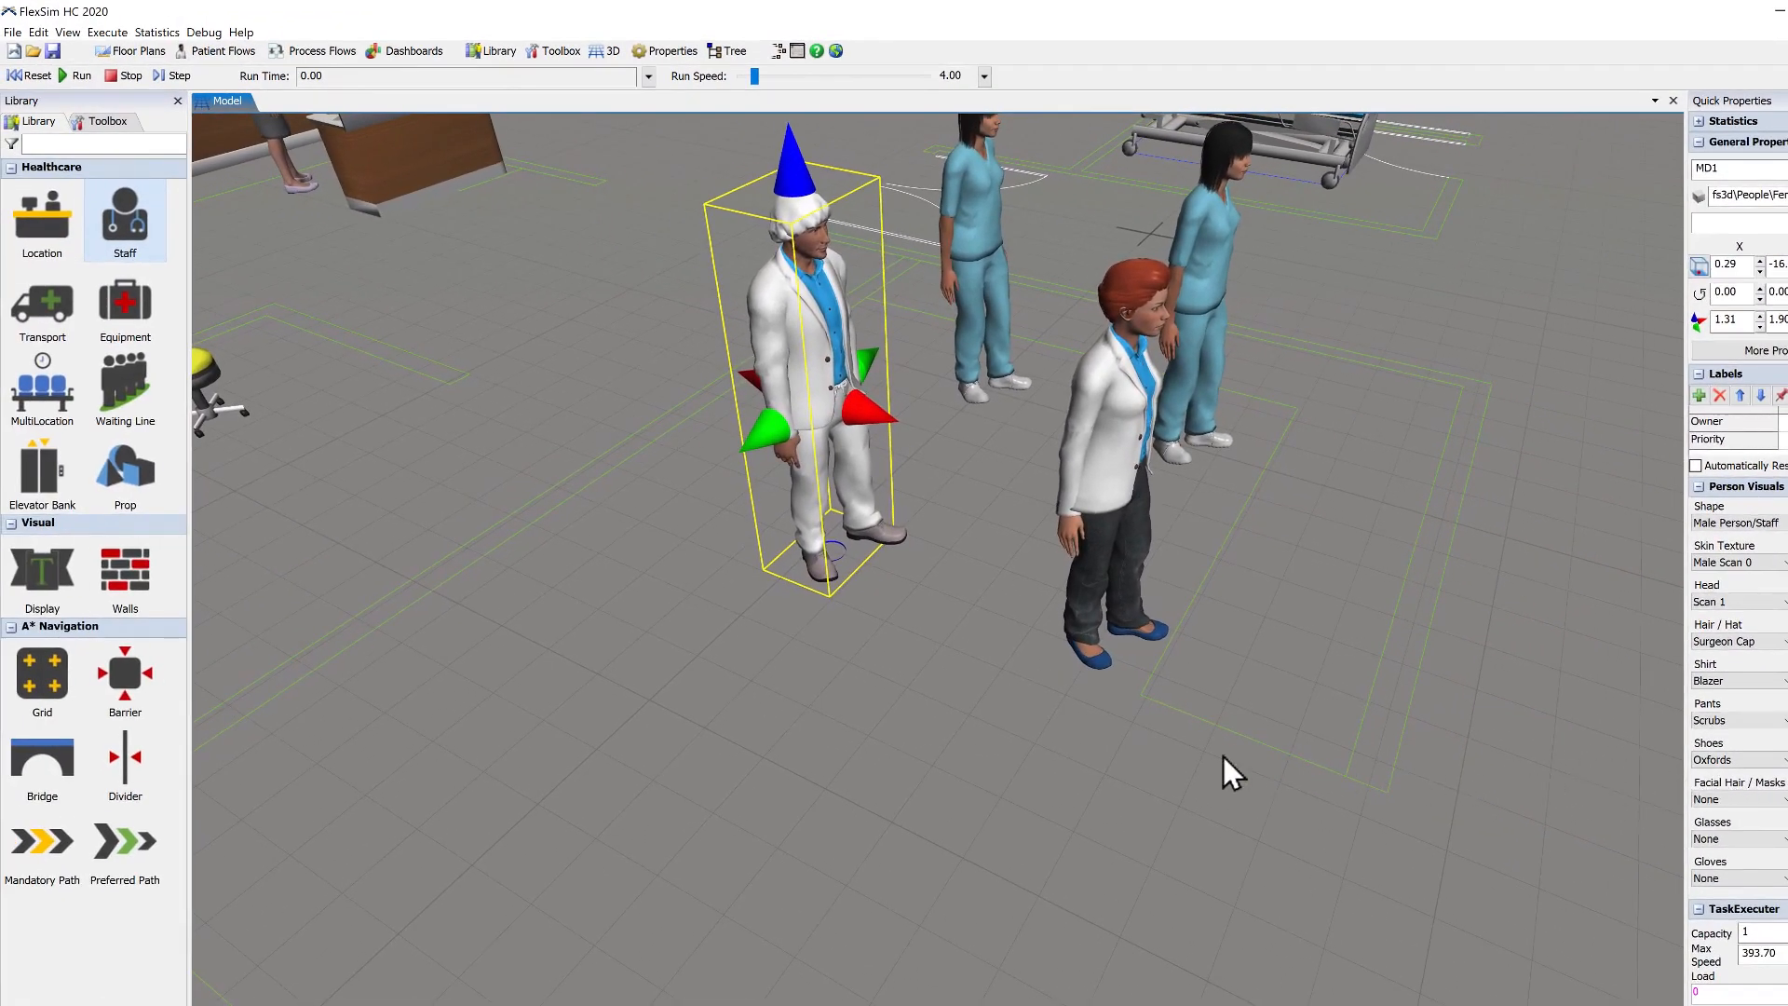
click(836, 740)
- Add a patient process flow to the model and frame the department in the narrowed 3D view
scroll(824, 739, down, 10)
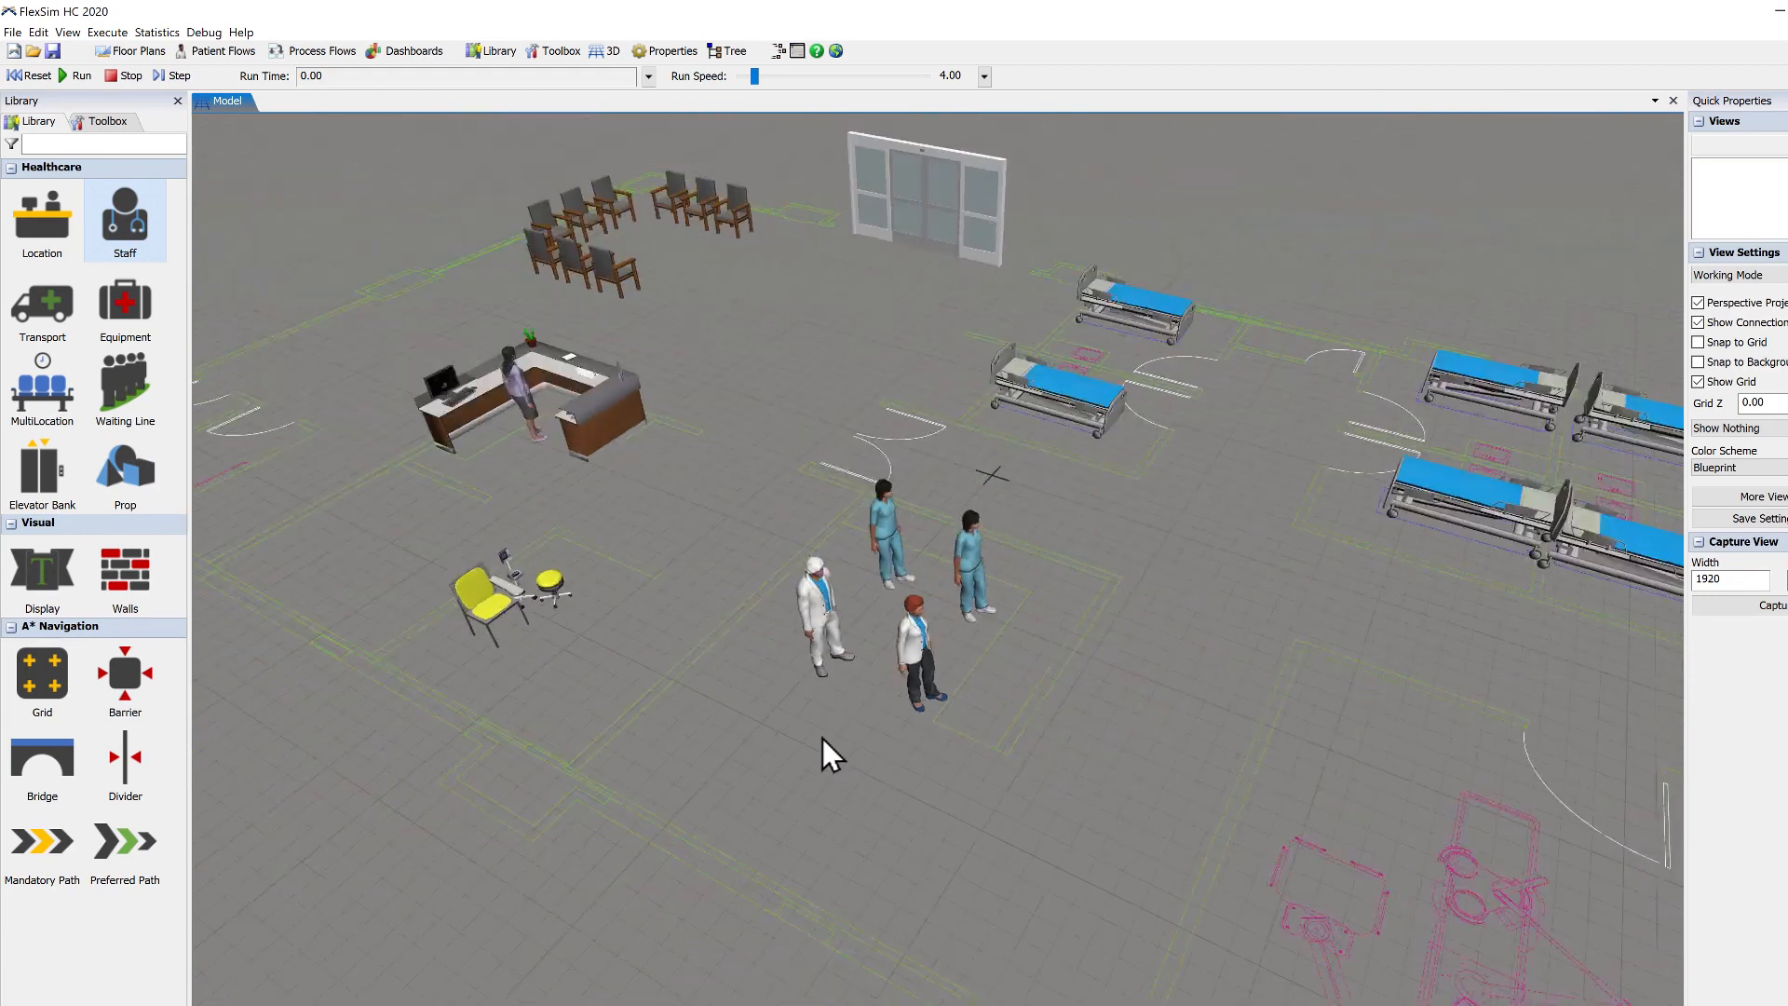
right_drag(827, 784, 832, 785)
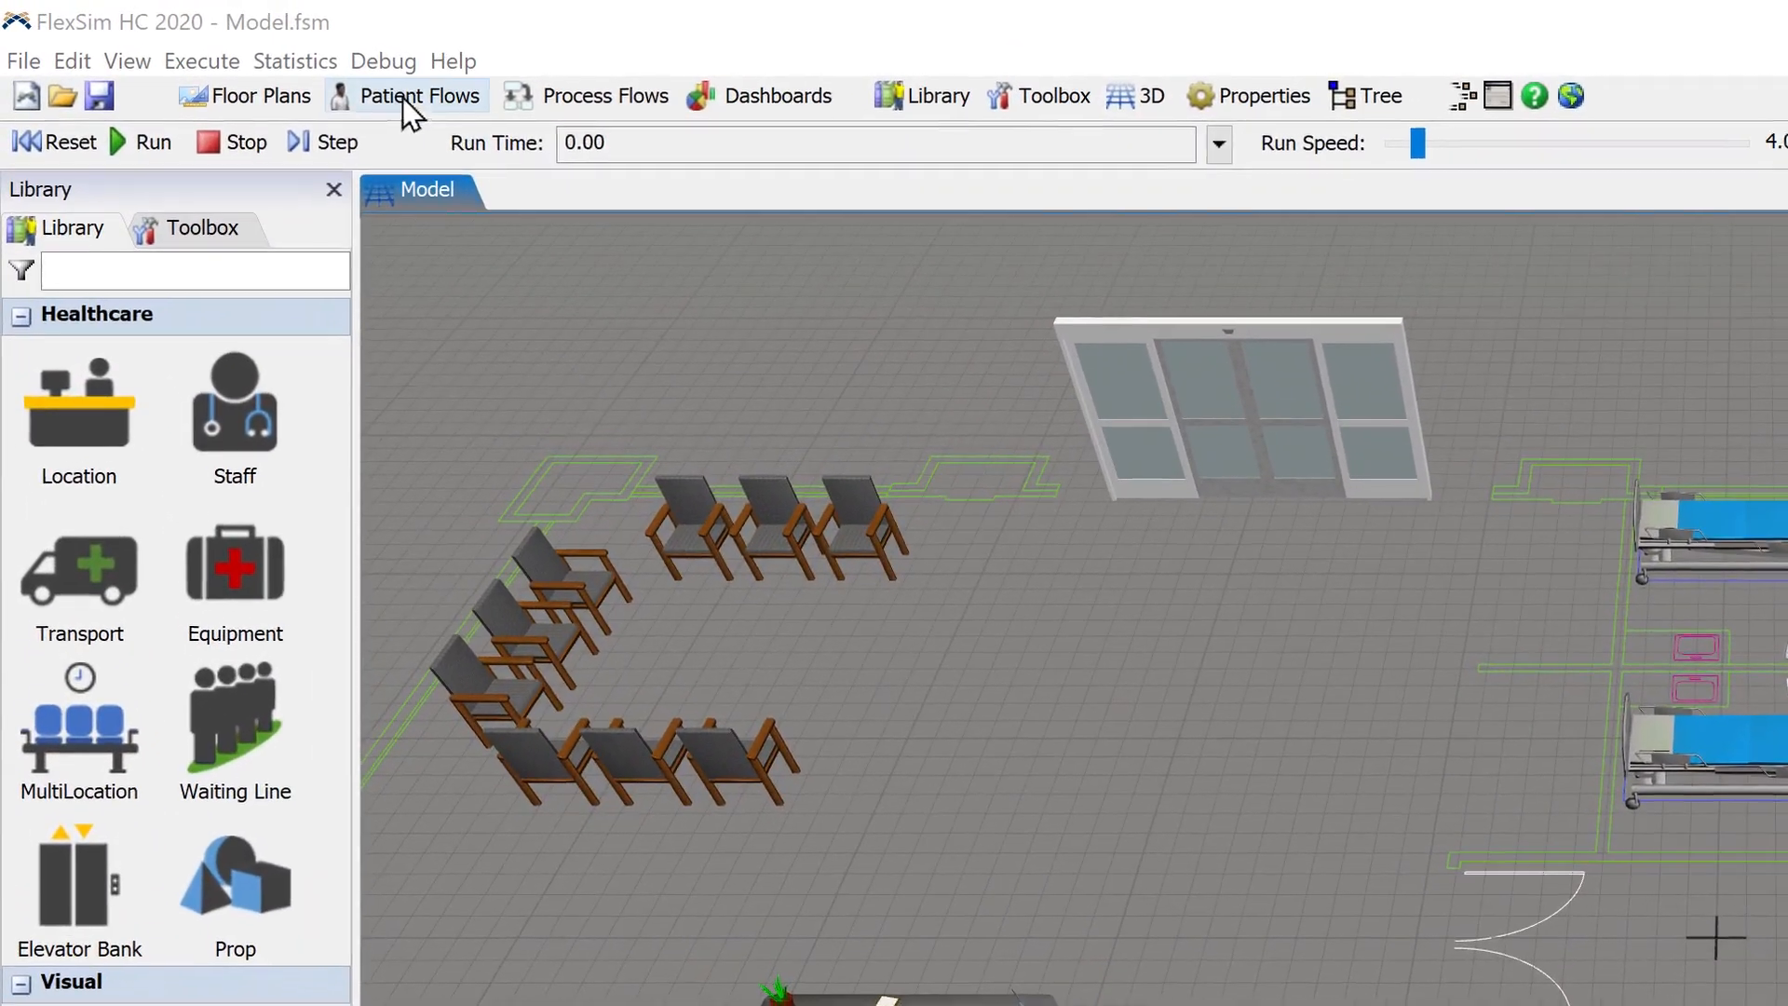
click(218, 54)
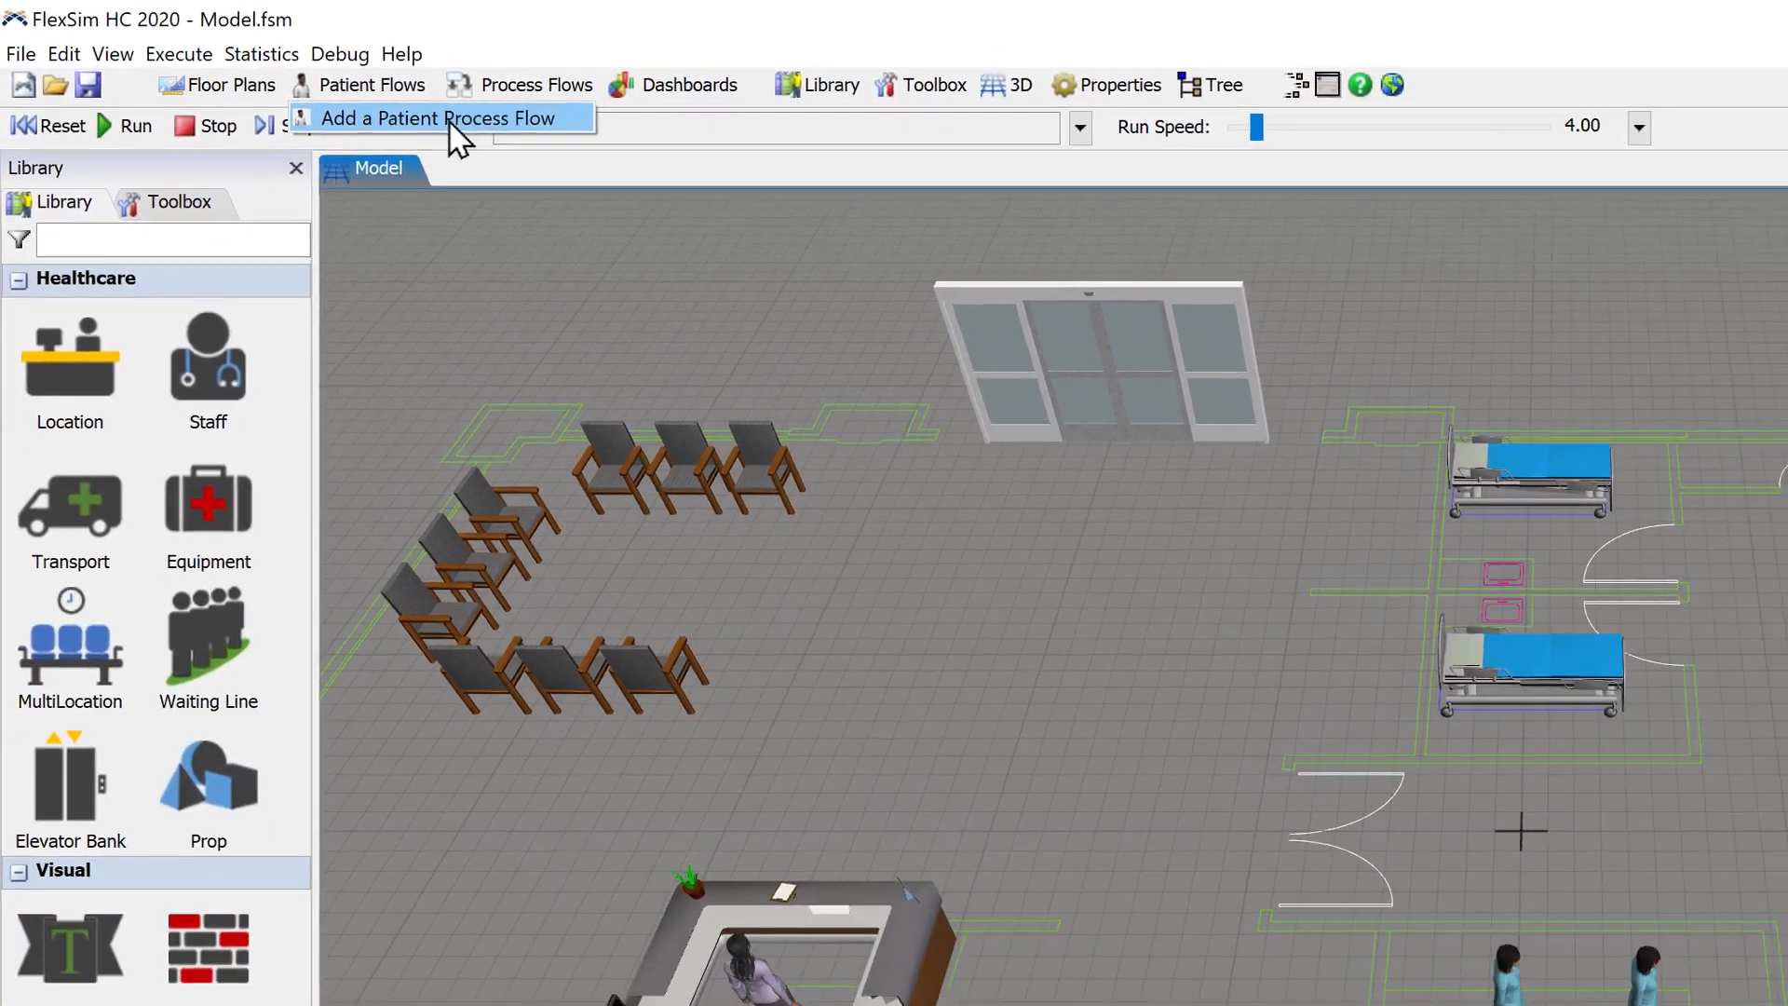
click(512, 137)
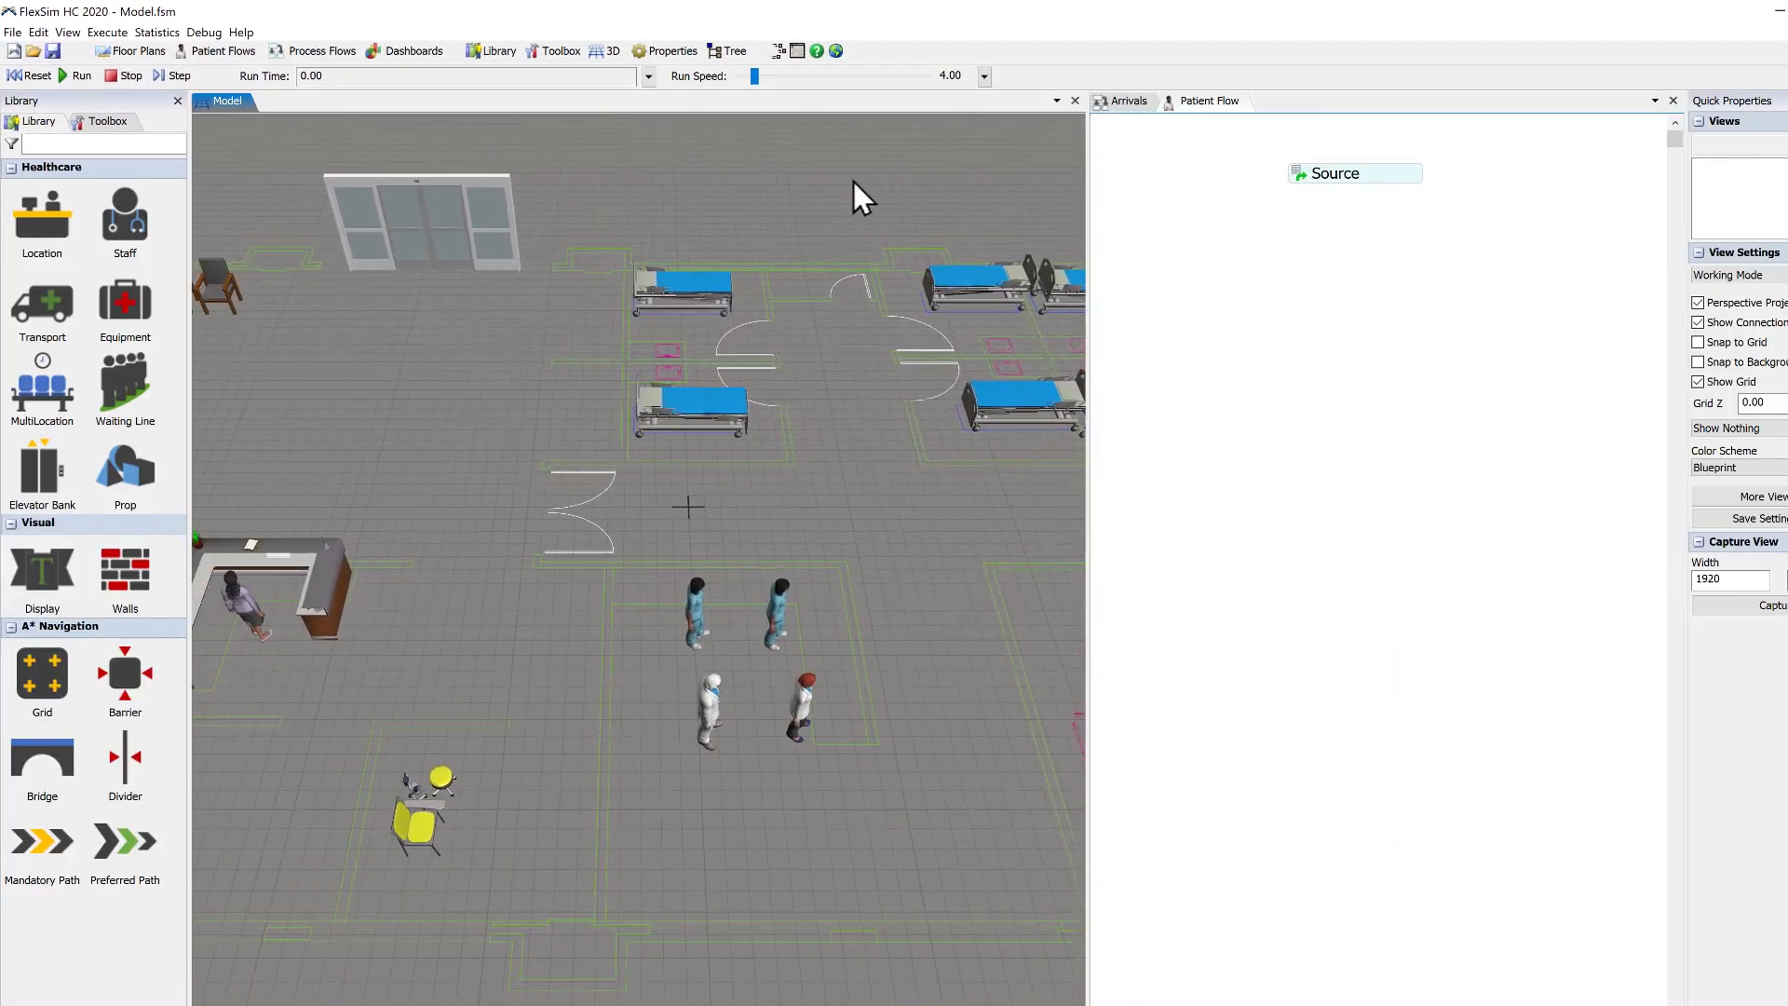
drag(853, 182, 893, 183)
scroll(894, 183, down, 2)
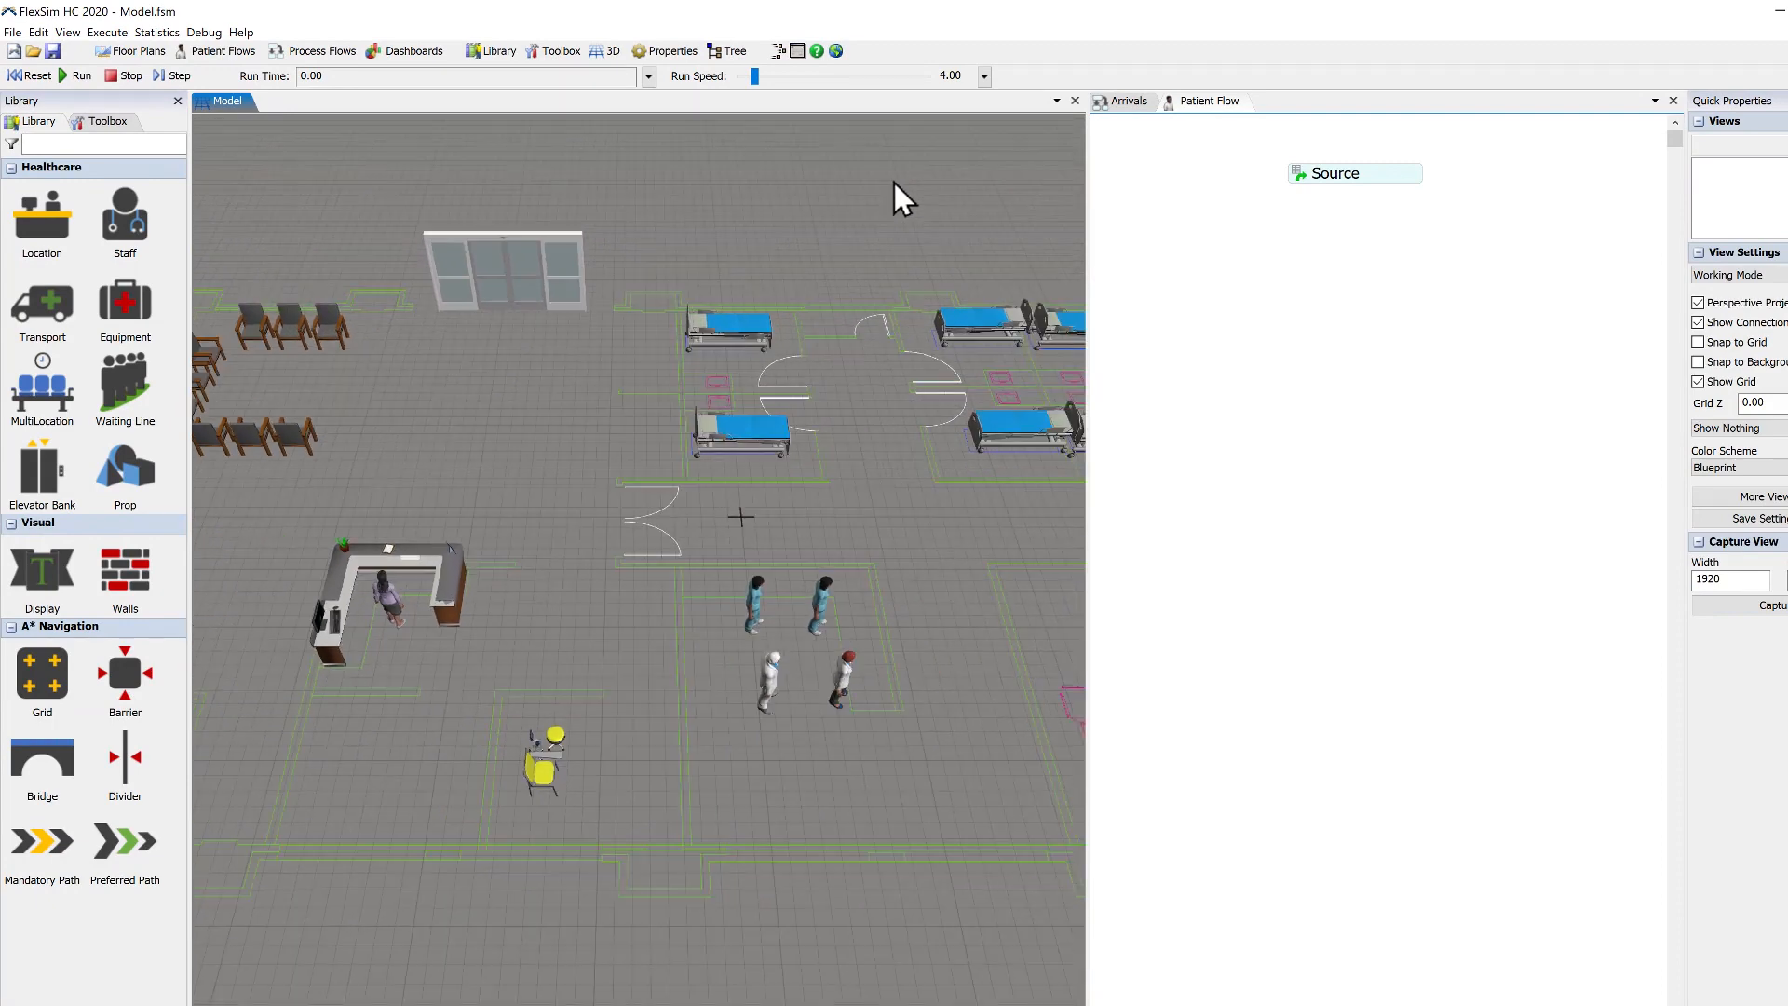
- Expand the Arrivals flow's Source arrivals table to 13 half-hour rows, from 08:00:00 to 14:30:00, and close it
click(1132, 108)
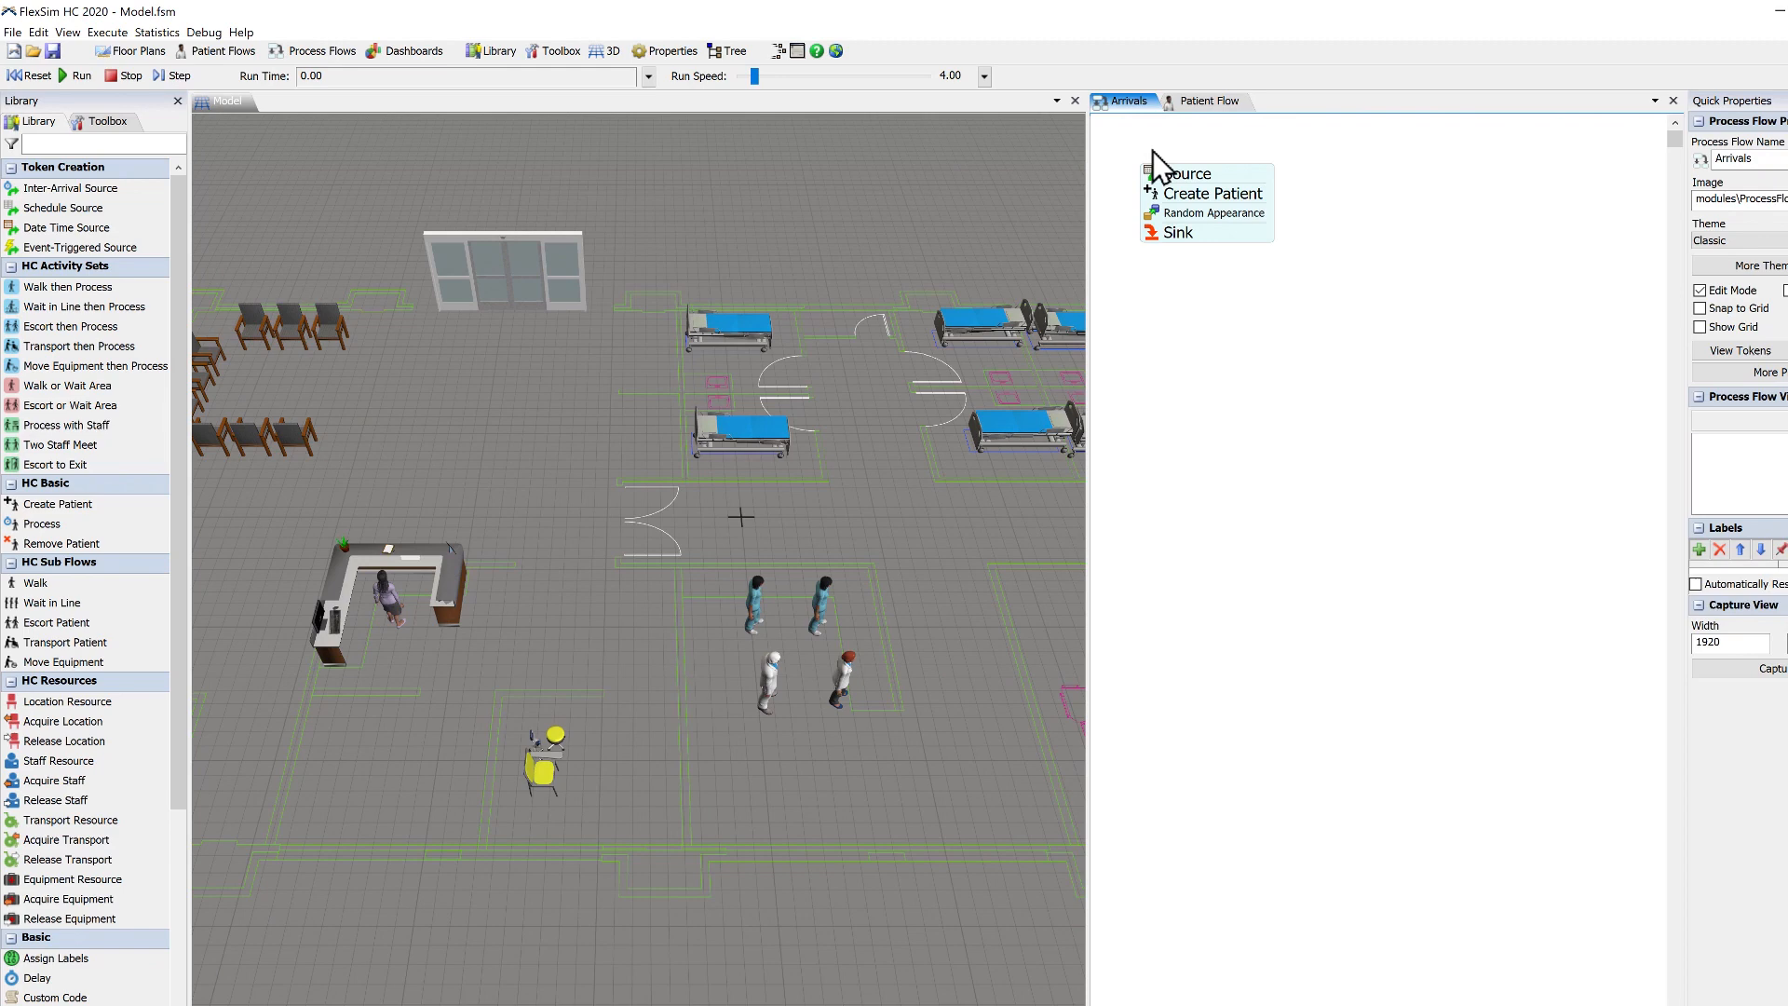
double_click(1159, 172)
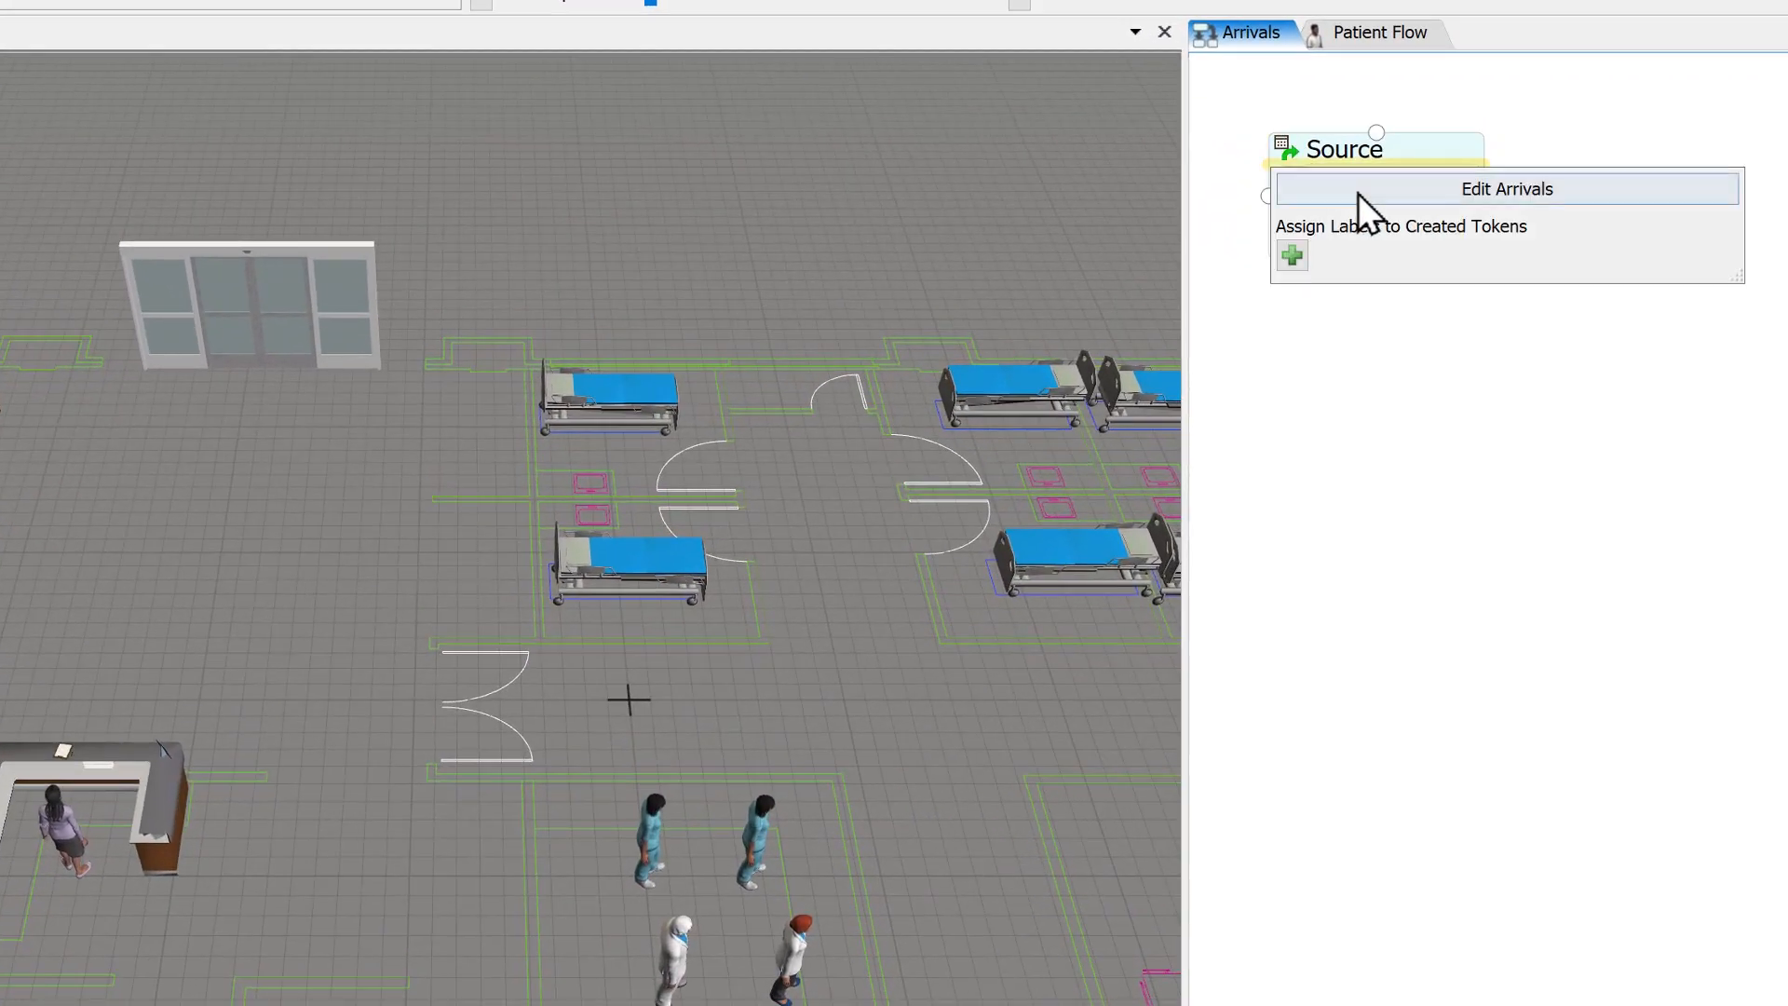
click(1357, 192)
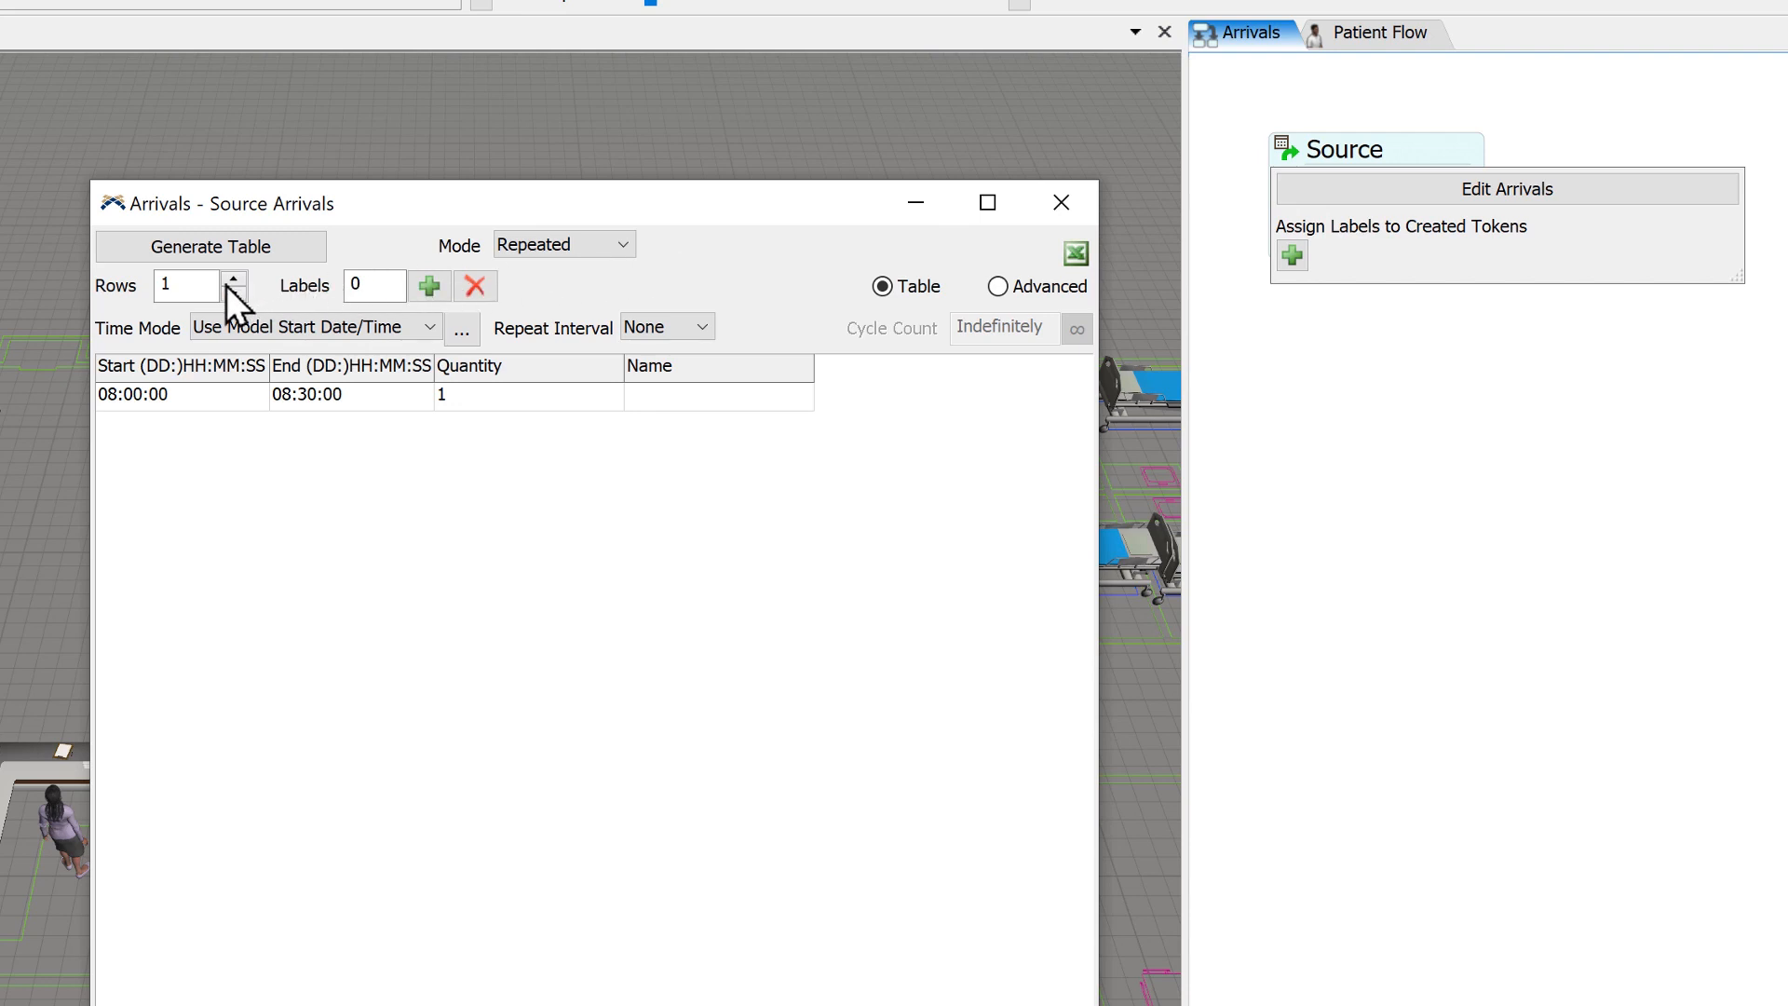
drag(233, 279, 232, 280)
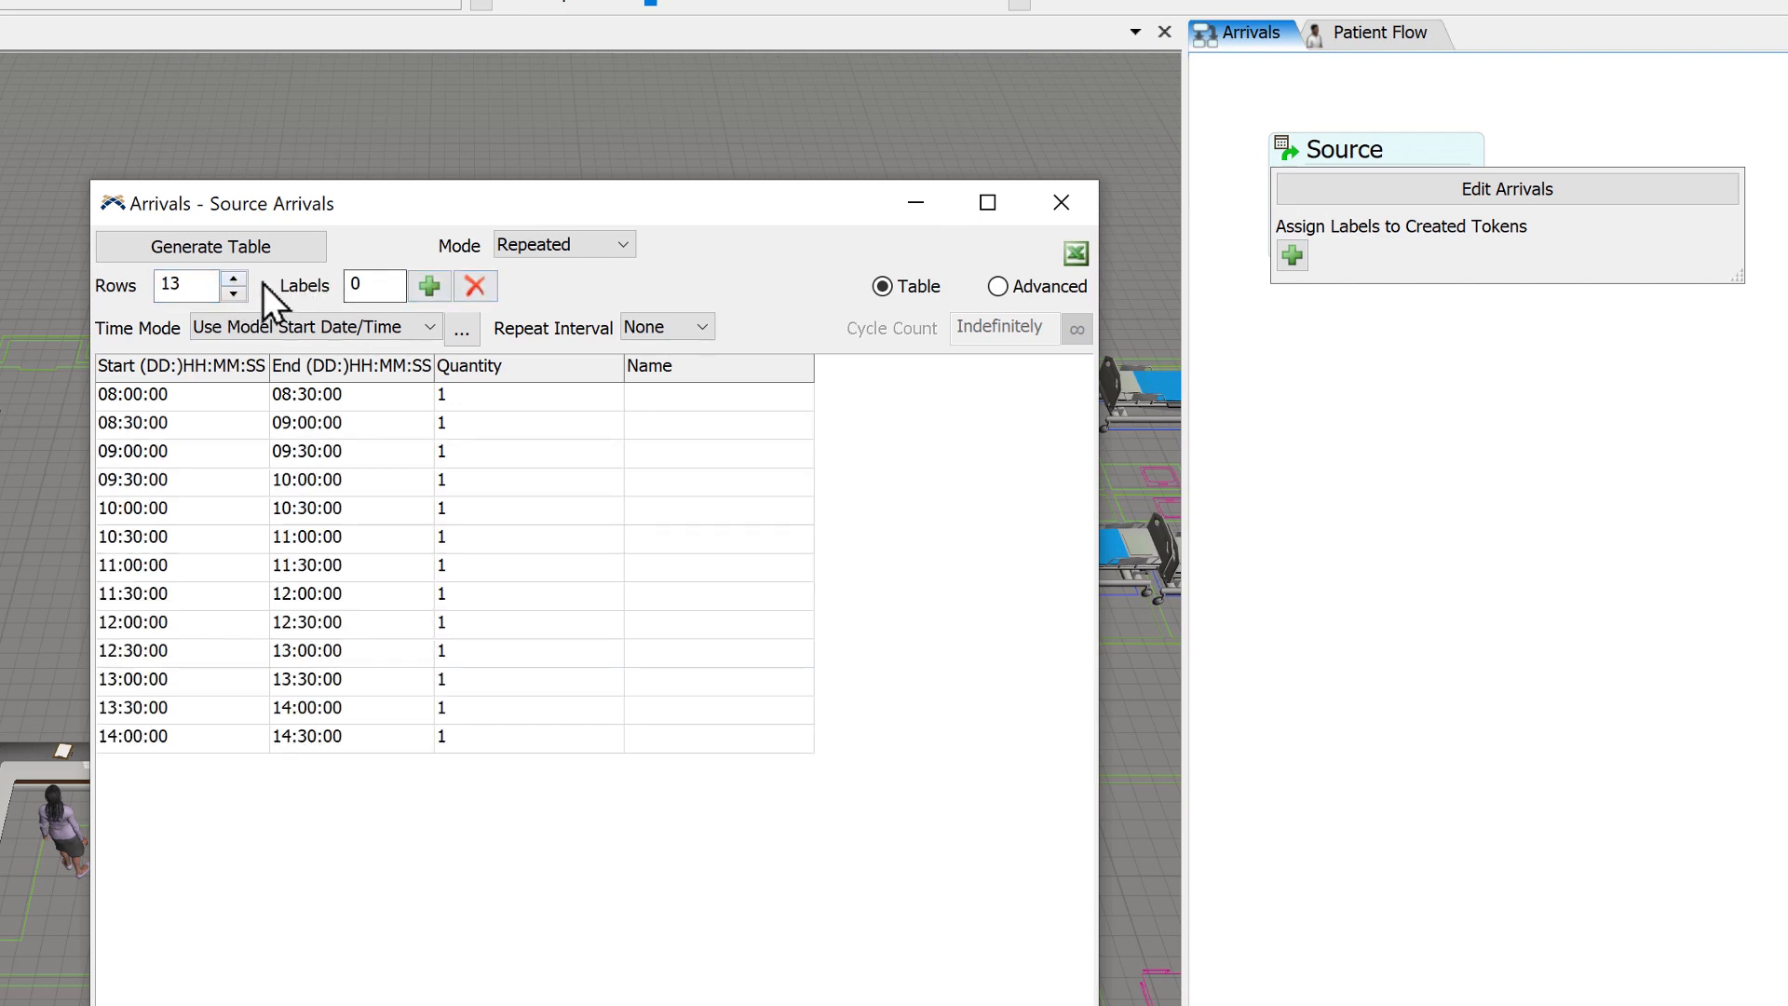
click(1060, 202)
click(1233, 210)
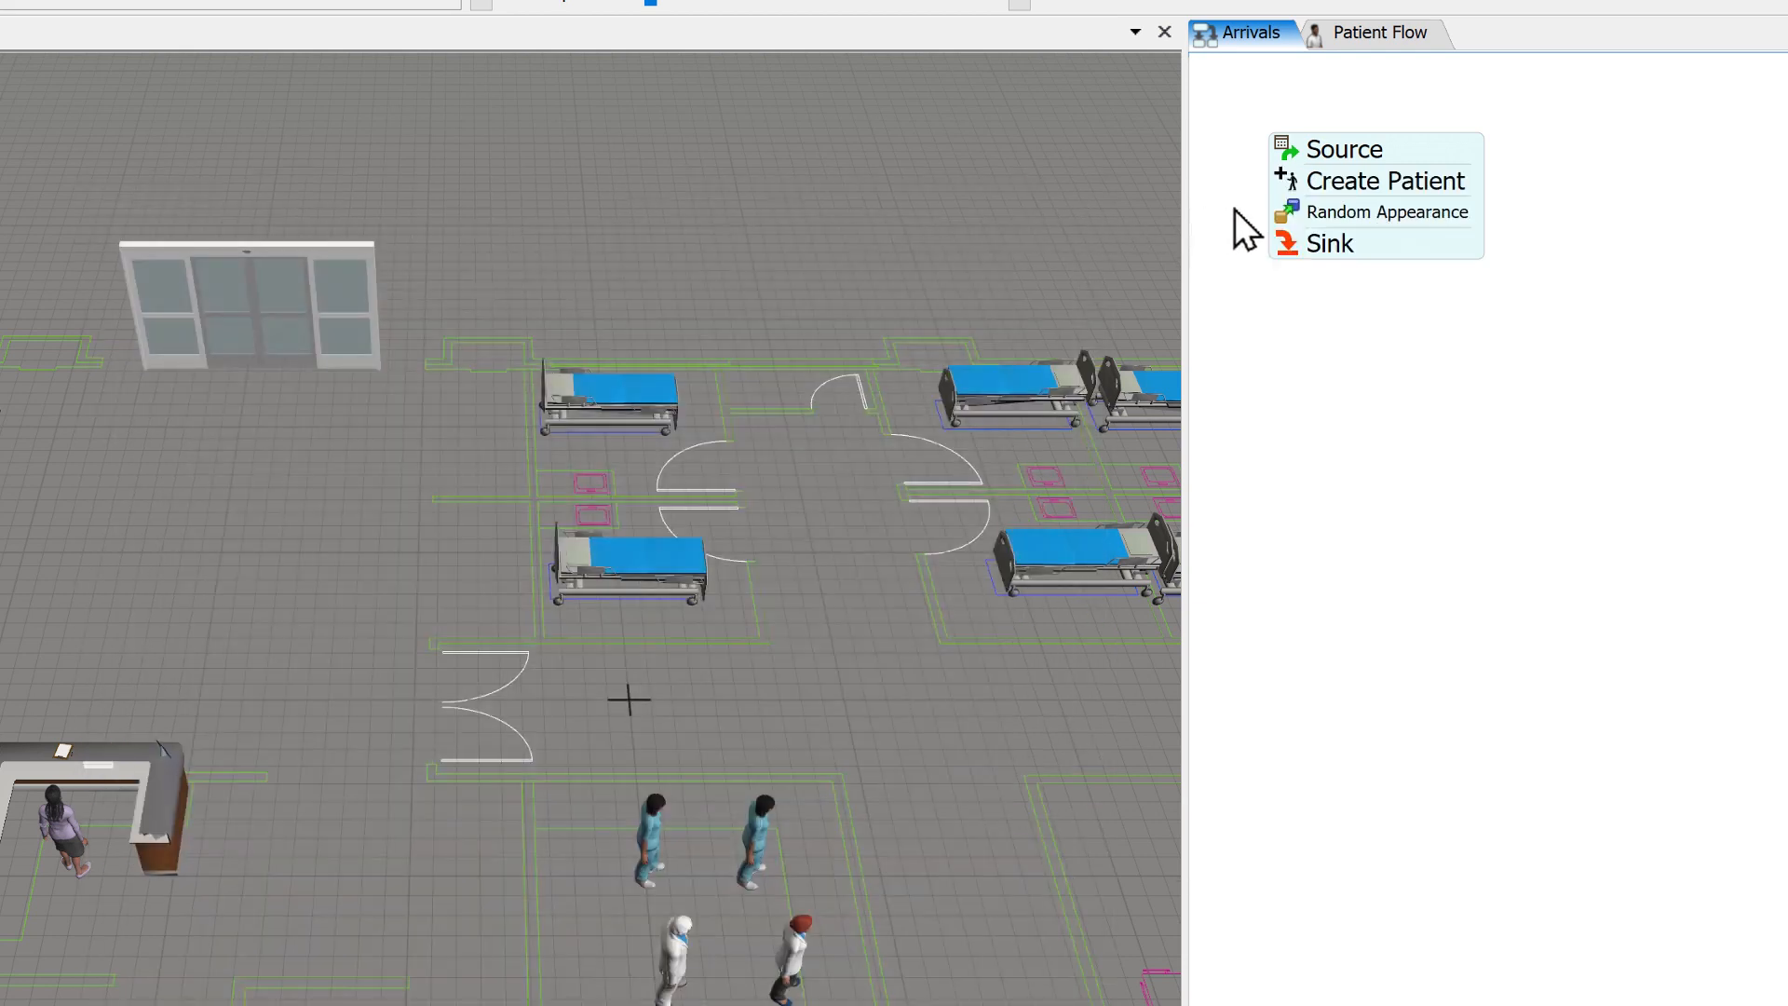
- Set the Create Patient activity's destination by sampling the glass entrance door in the 3D model
click(1288, 182)
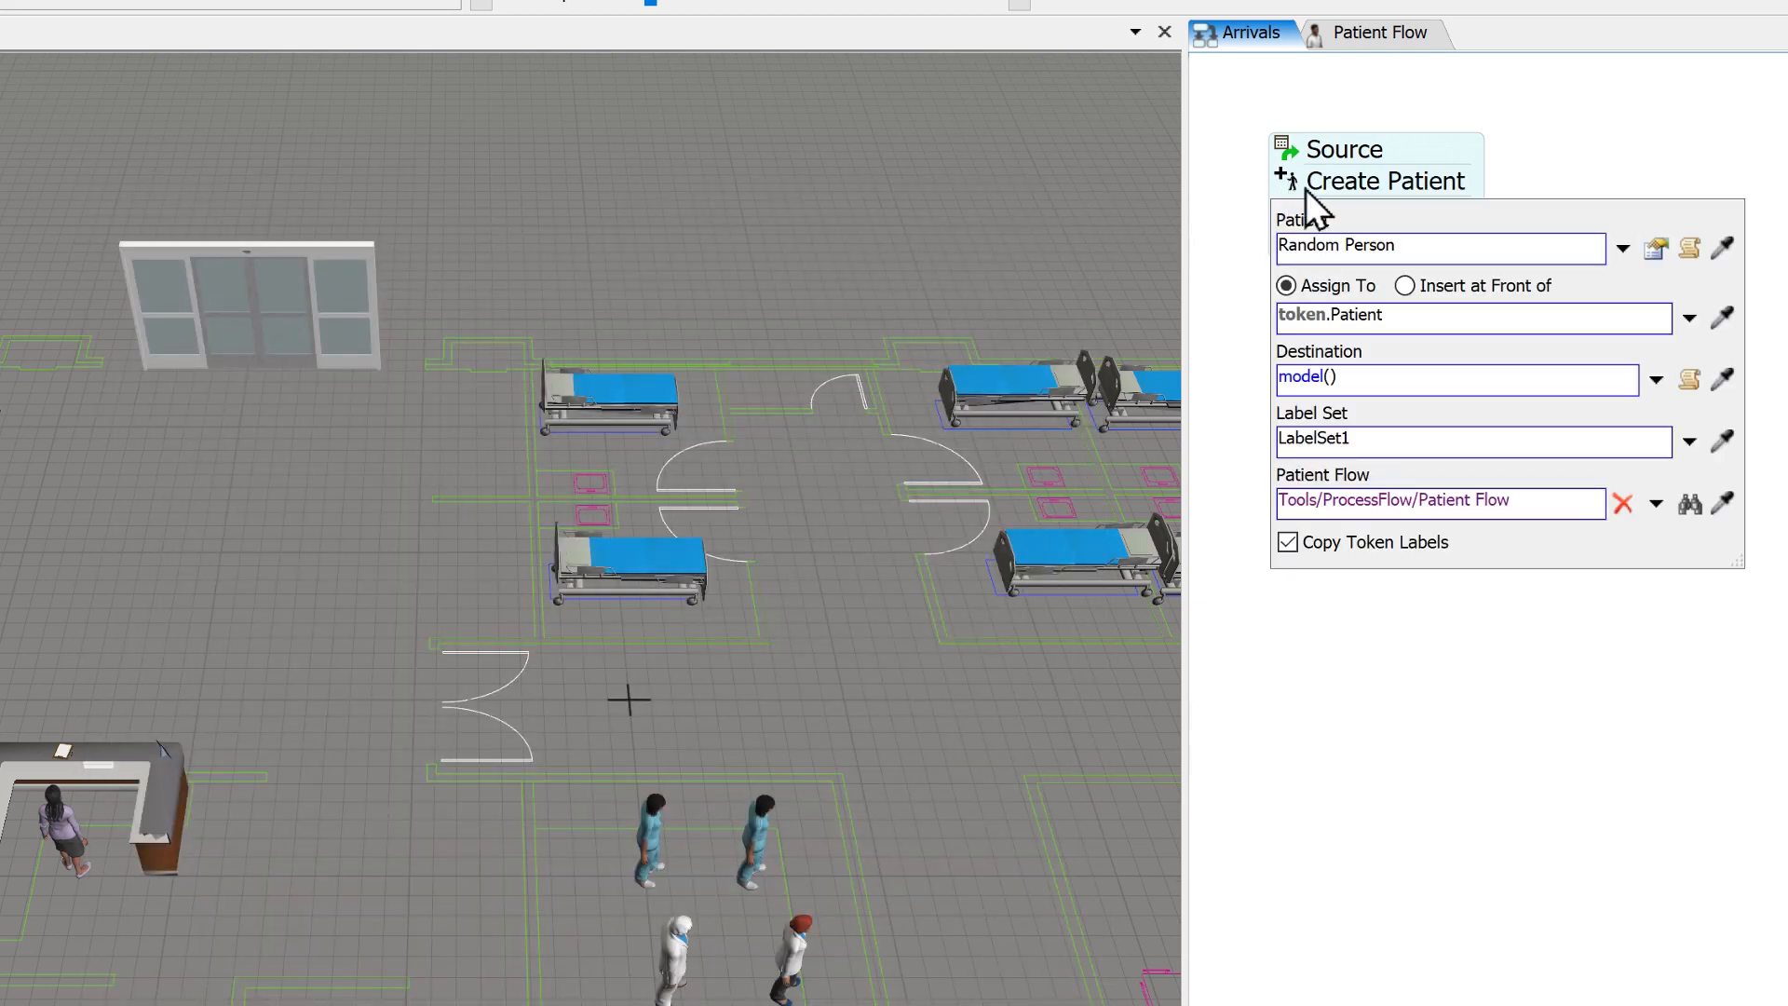
click(1724, 376)
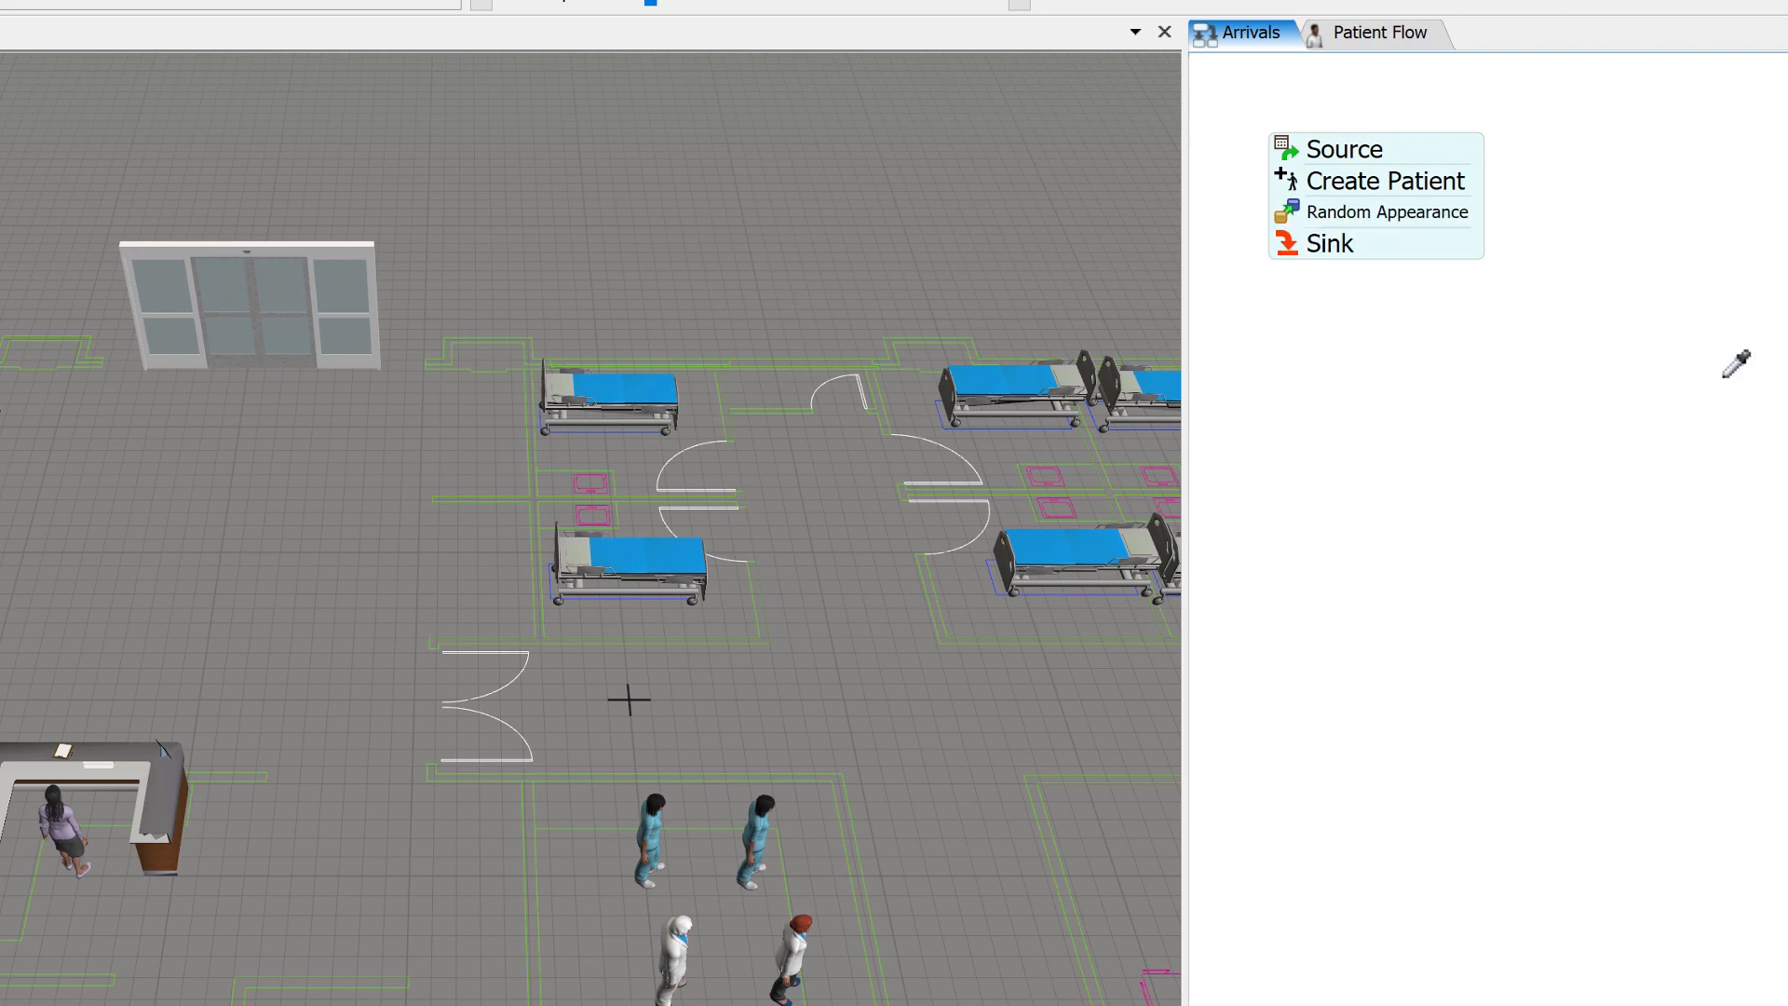
click(361, 282)
click(1225, 281)
- Add a Walk activity below the Source in the Patient Flow and connect the Source to it
click(1350, 35)
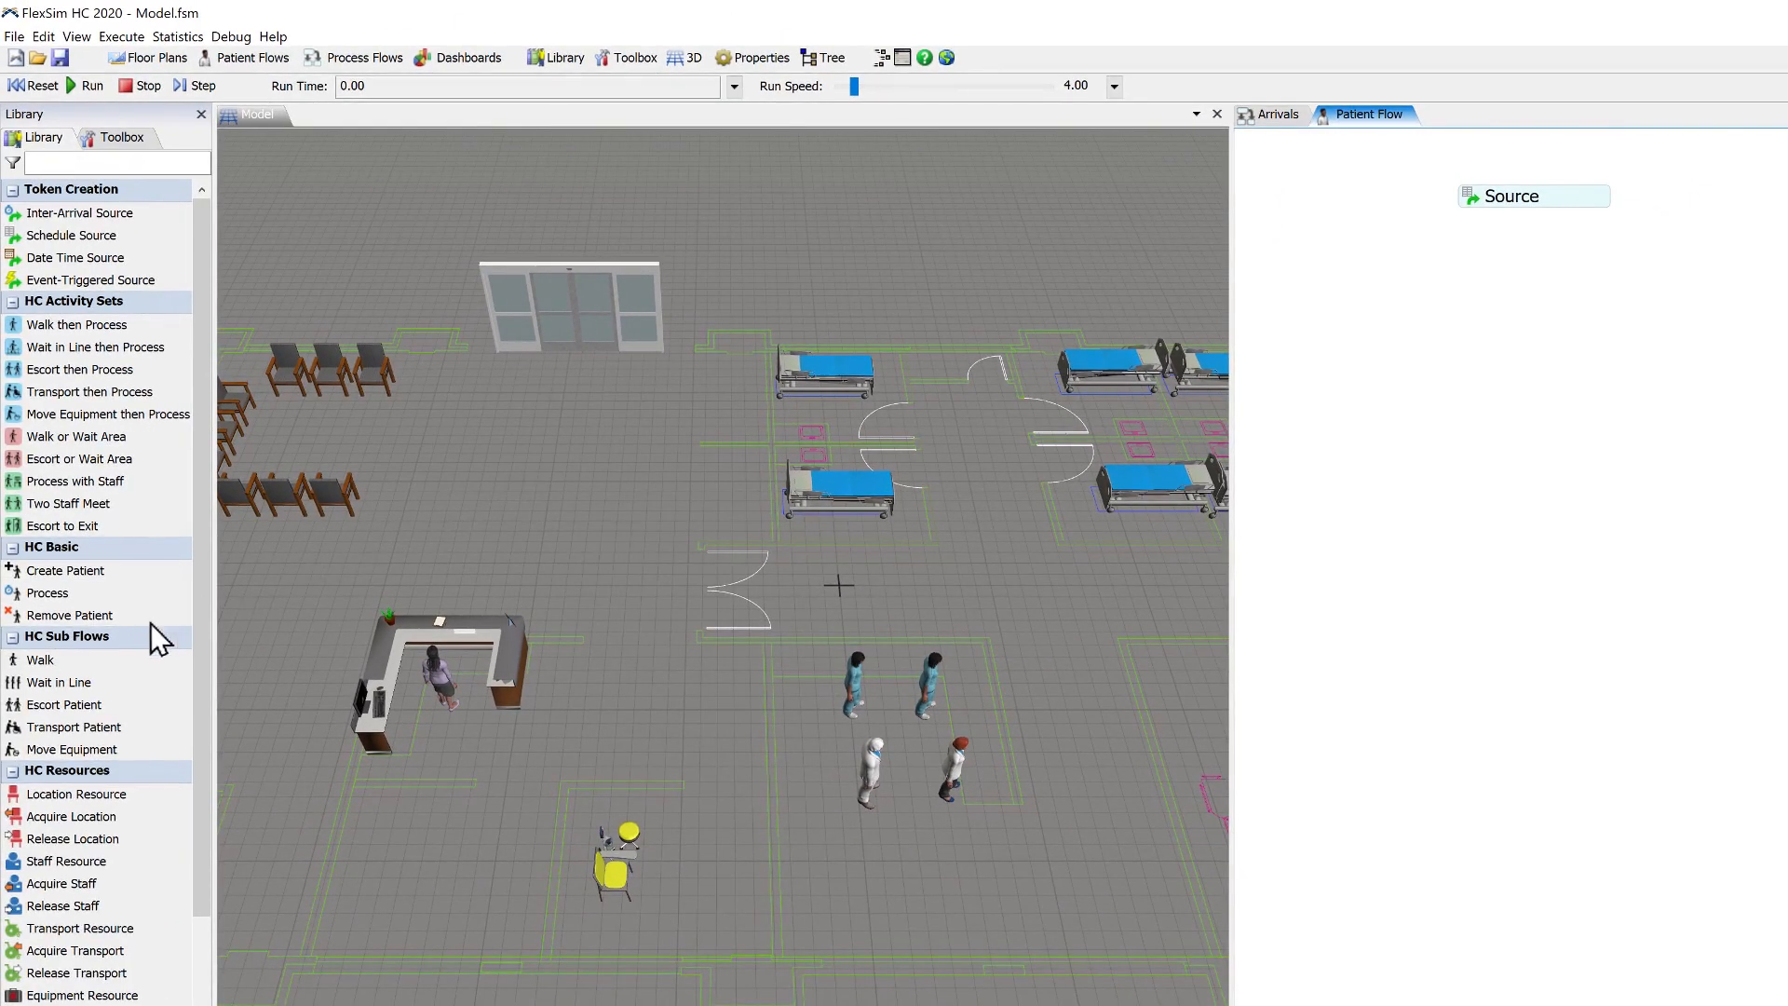
drag(51, 659, 1470, 284)
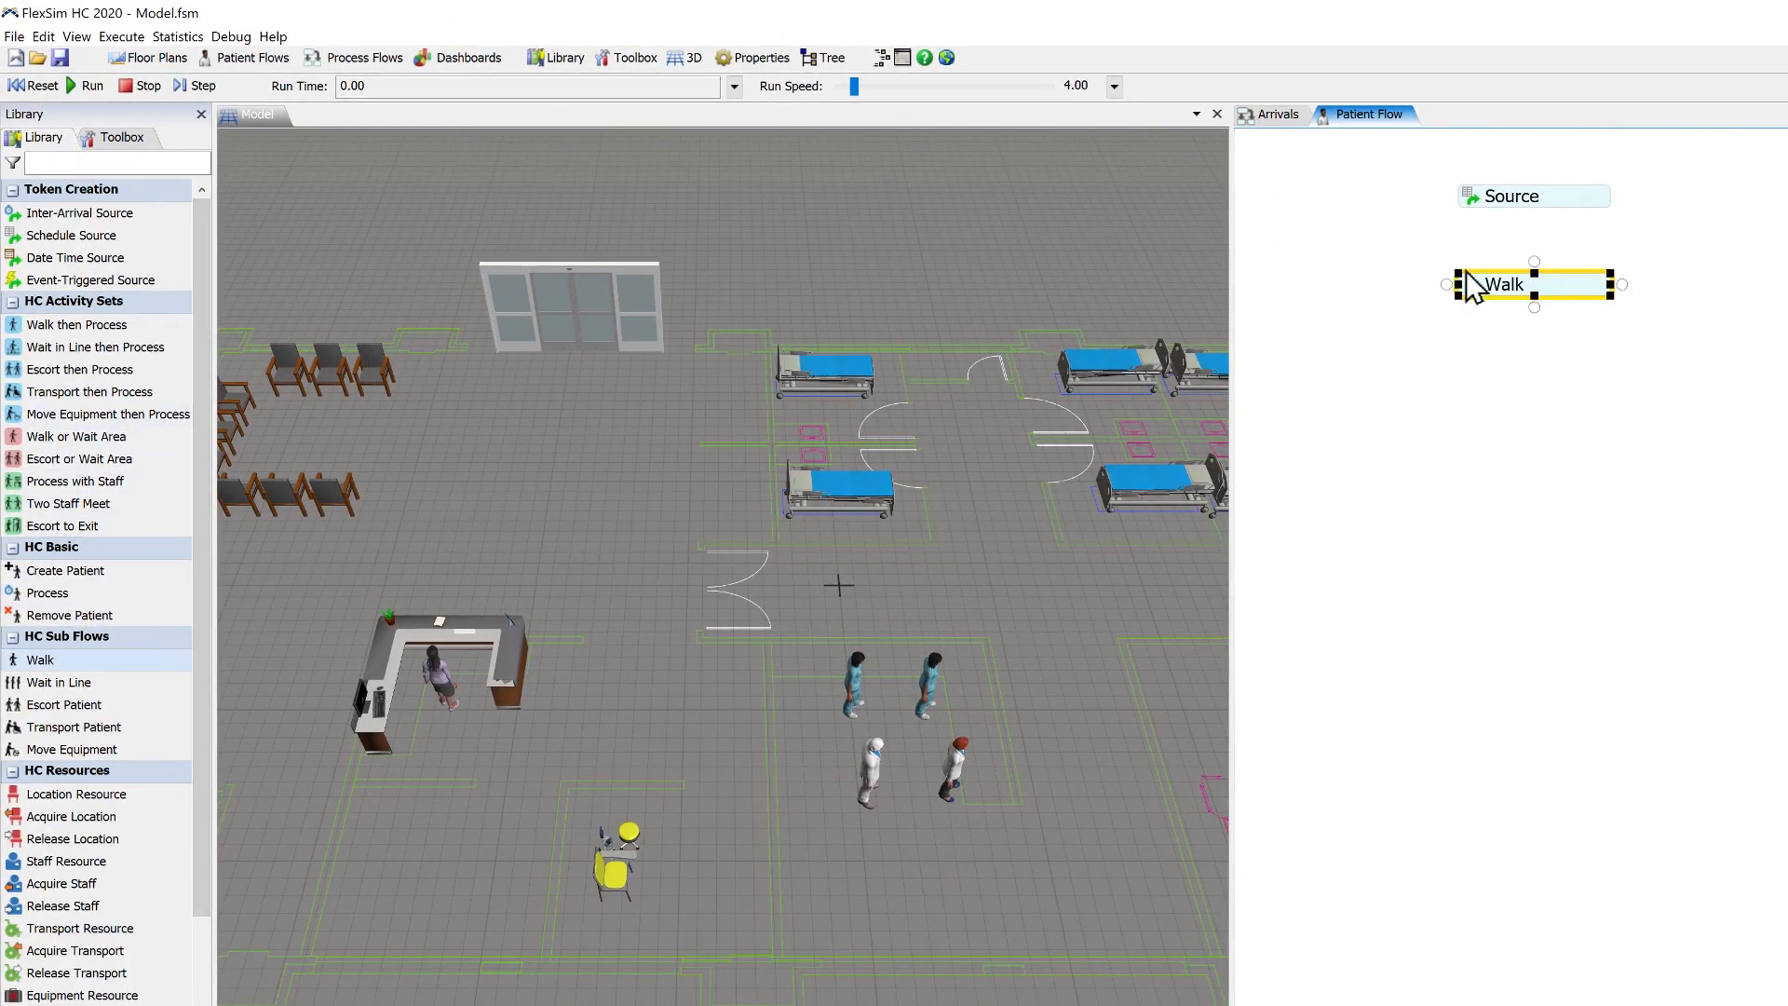
click(1535, 205)
drag(1534, 218, 1545, 283)
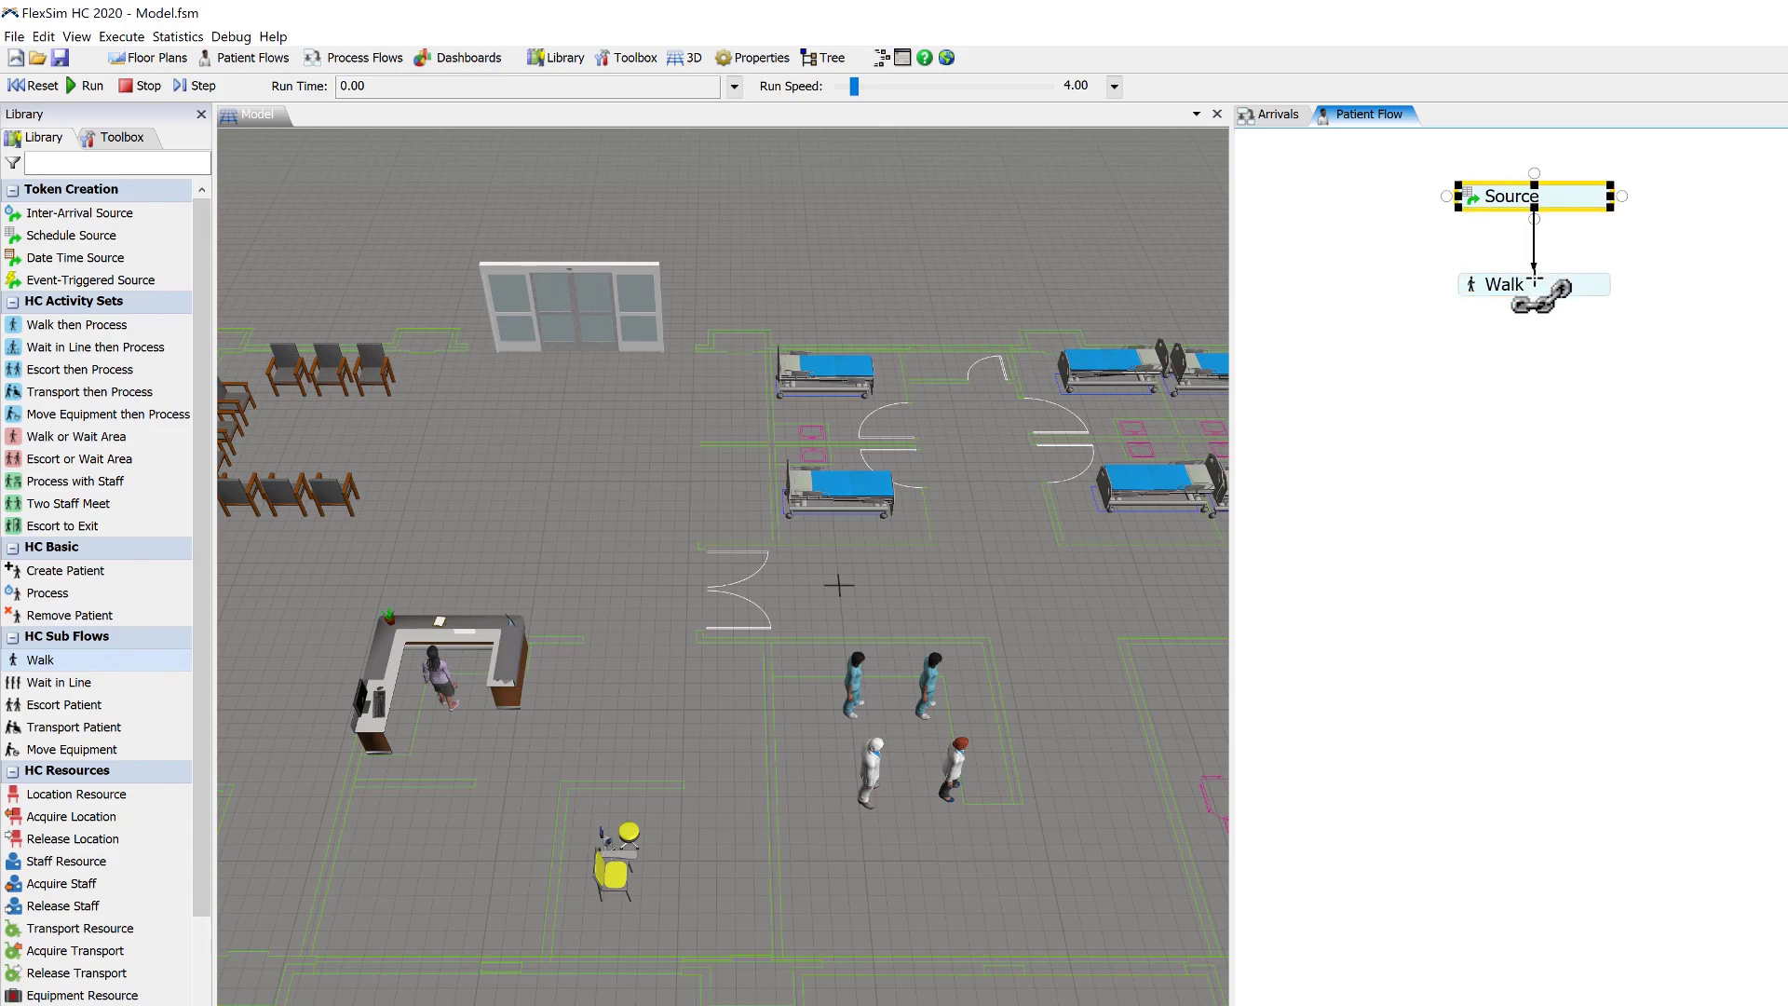
- Set the Walk activity's destination by sampling the reception desk in the 3D model
click(1473, 285)
click(1773, 368)
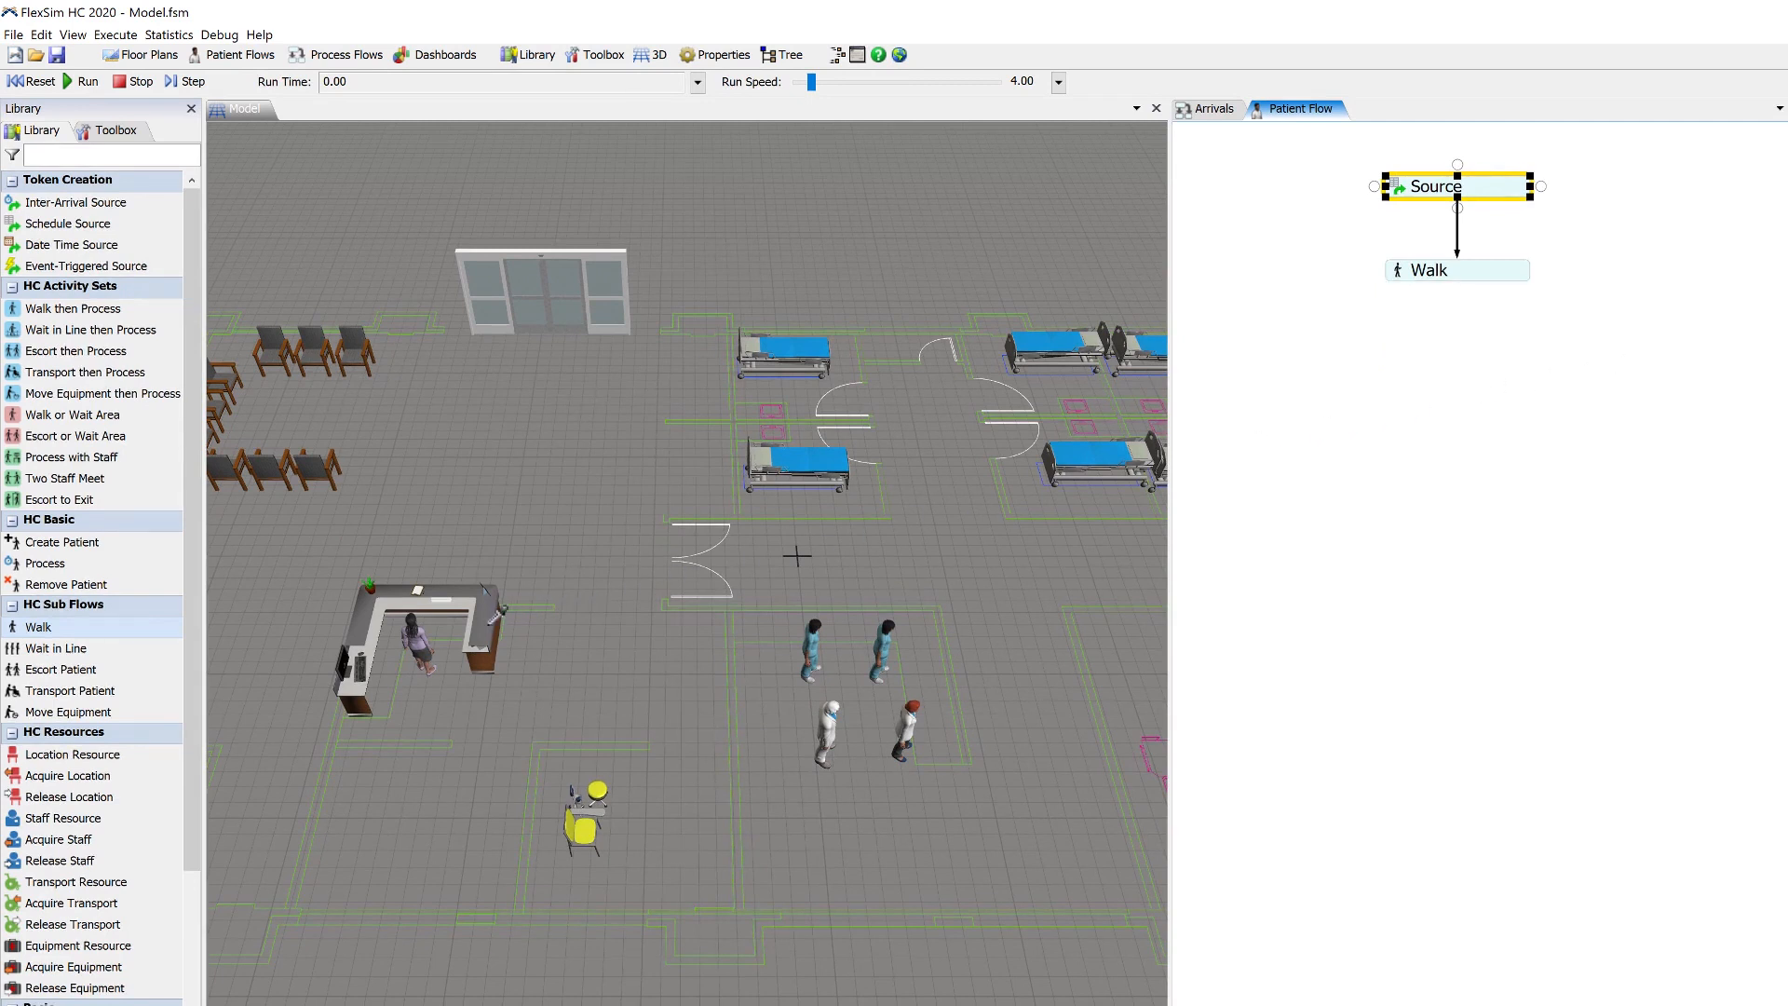
click(473, 635)
click(1242, 554)
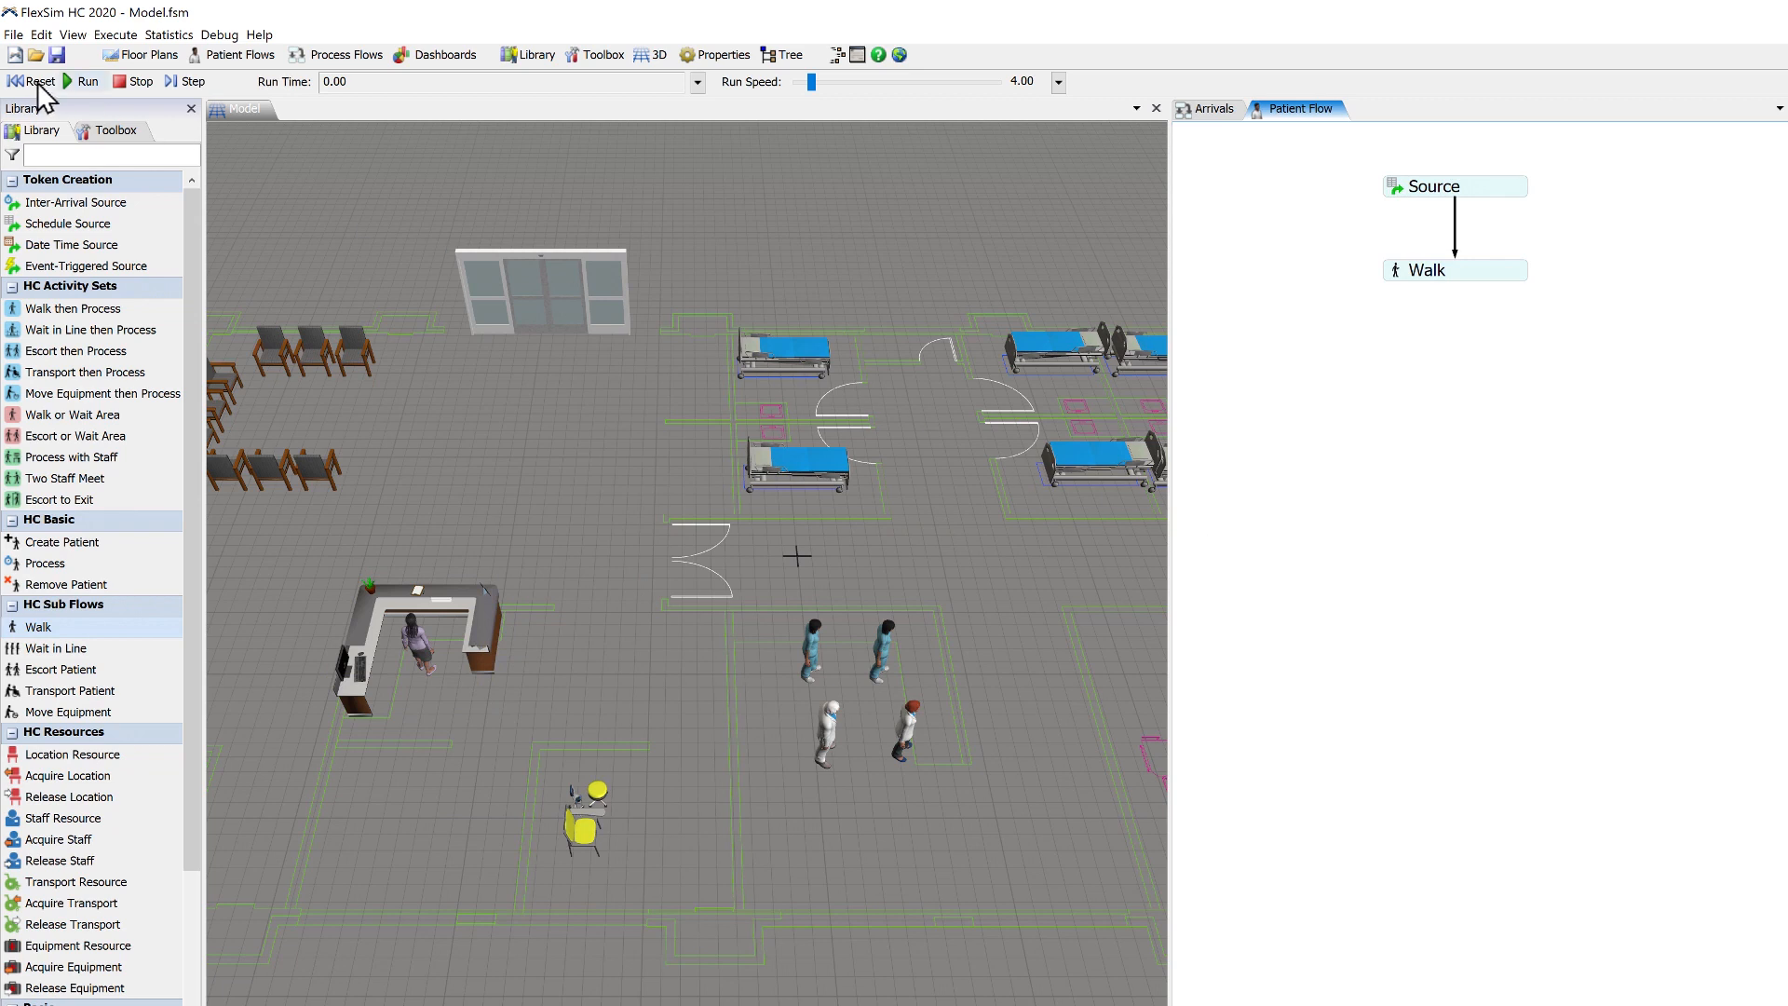
- Run the simulation to check the patient's walk to the reception desk, and step the model forward
click(86, 82)
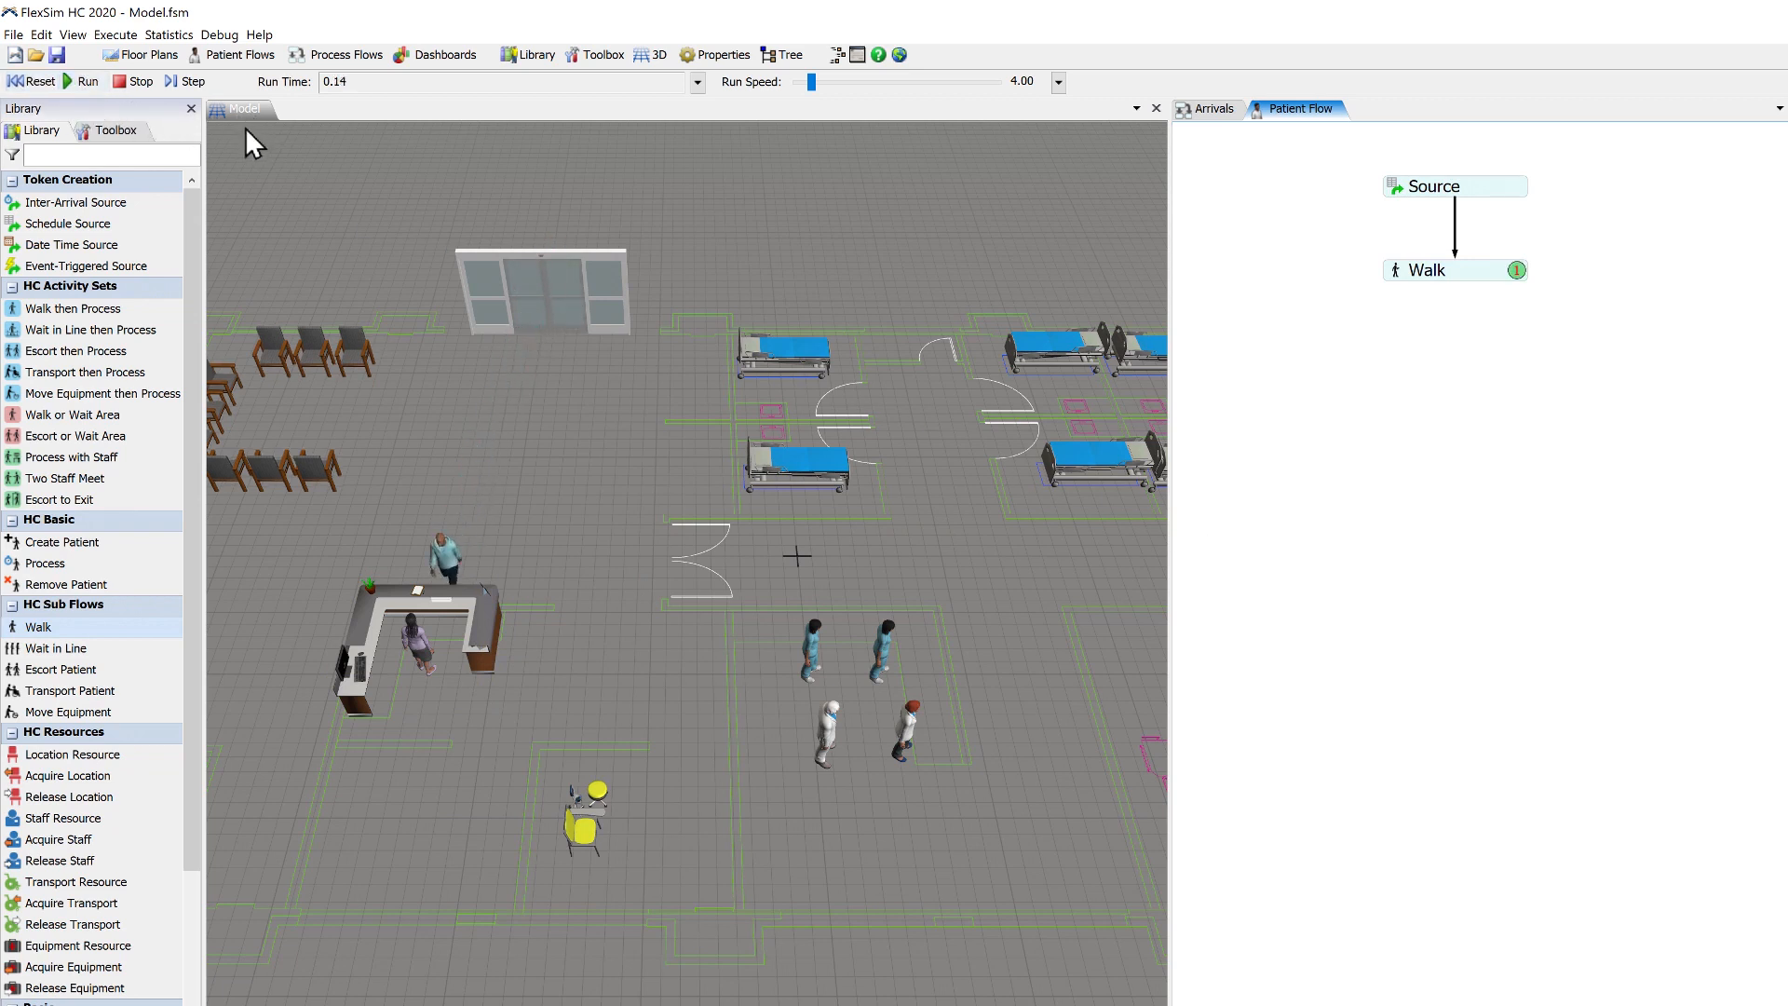
click(182, 84)
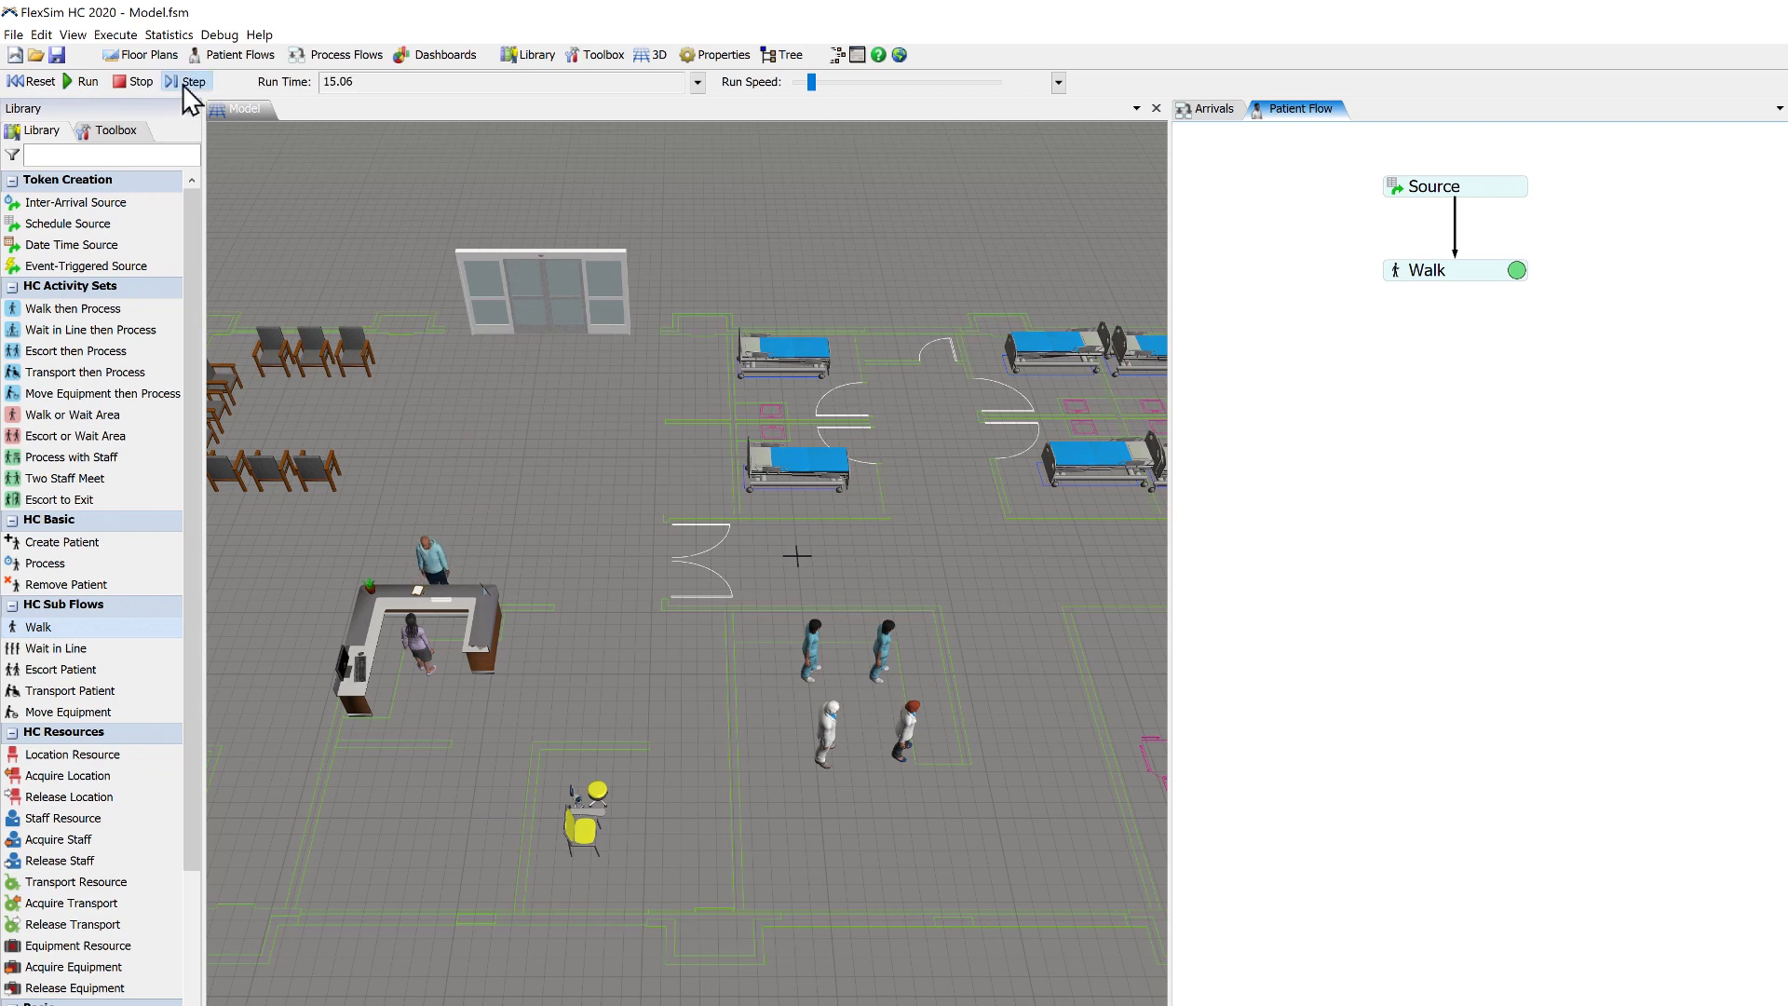
- Step the simulation through further events to watch the patients arriving at the reception desk
click(182, 84)
click(183, 84)
click(183, 83)
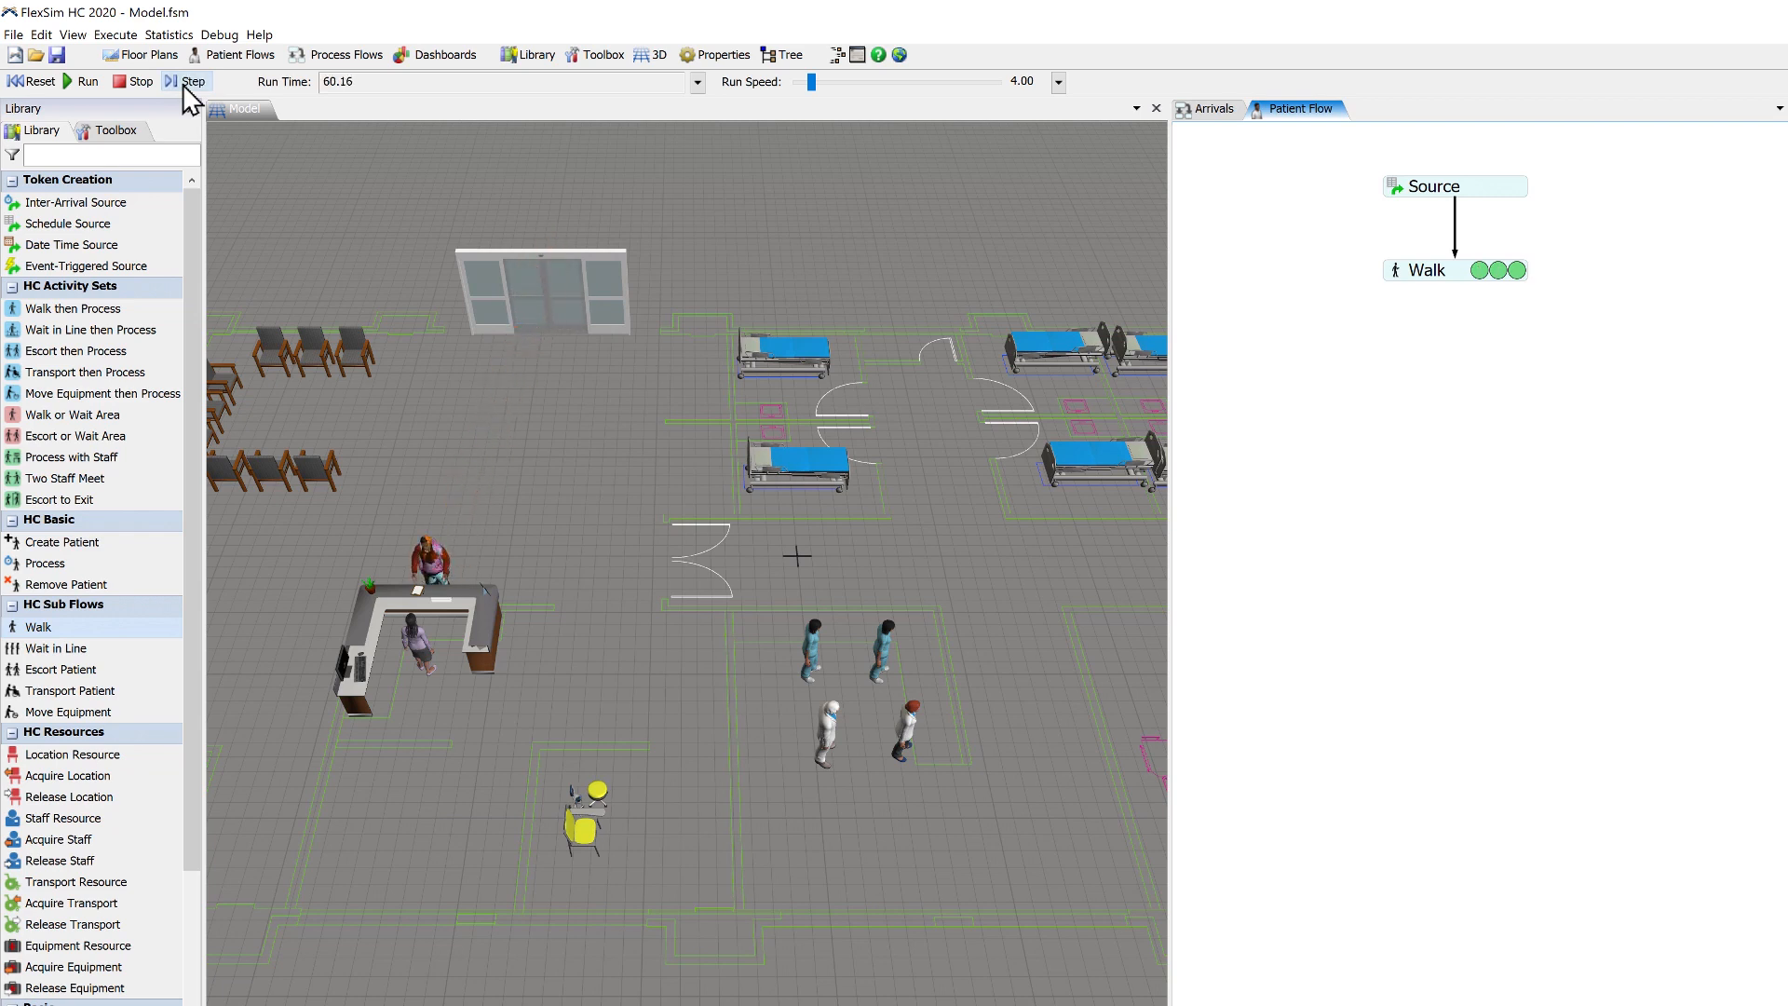
click(183, 84)
click(183, 83)
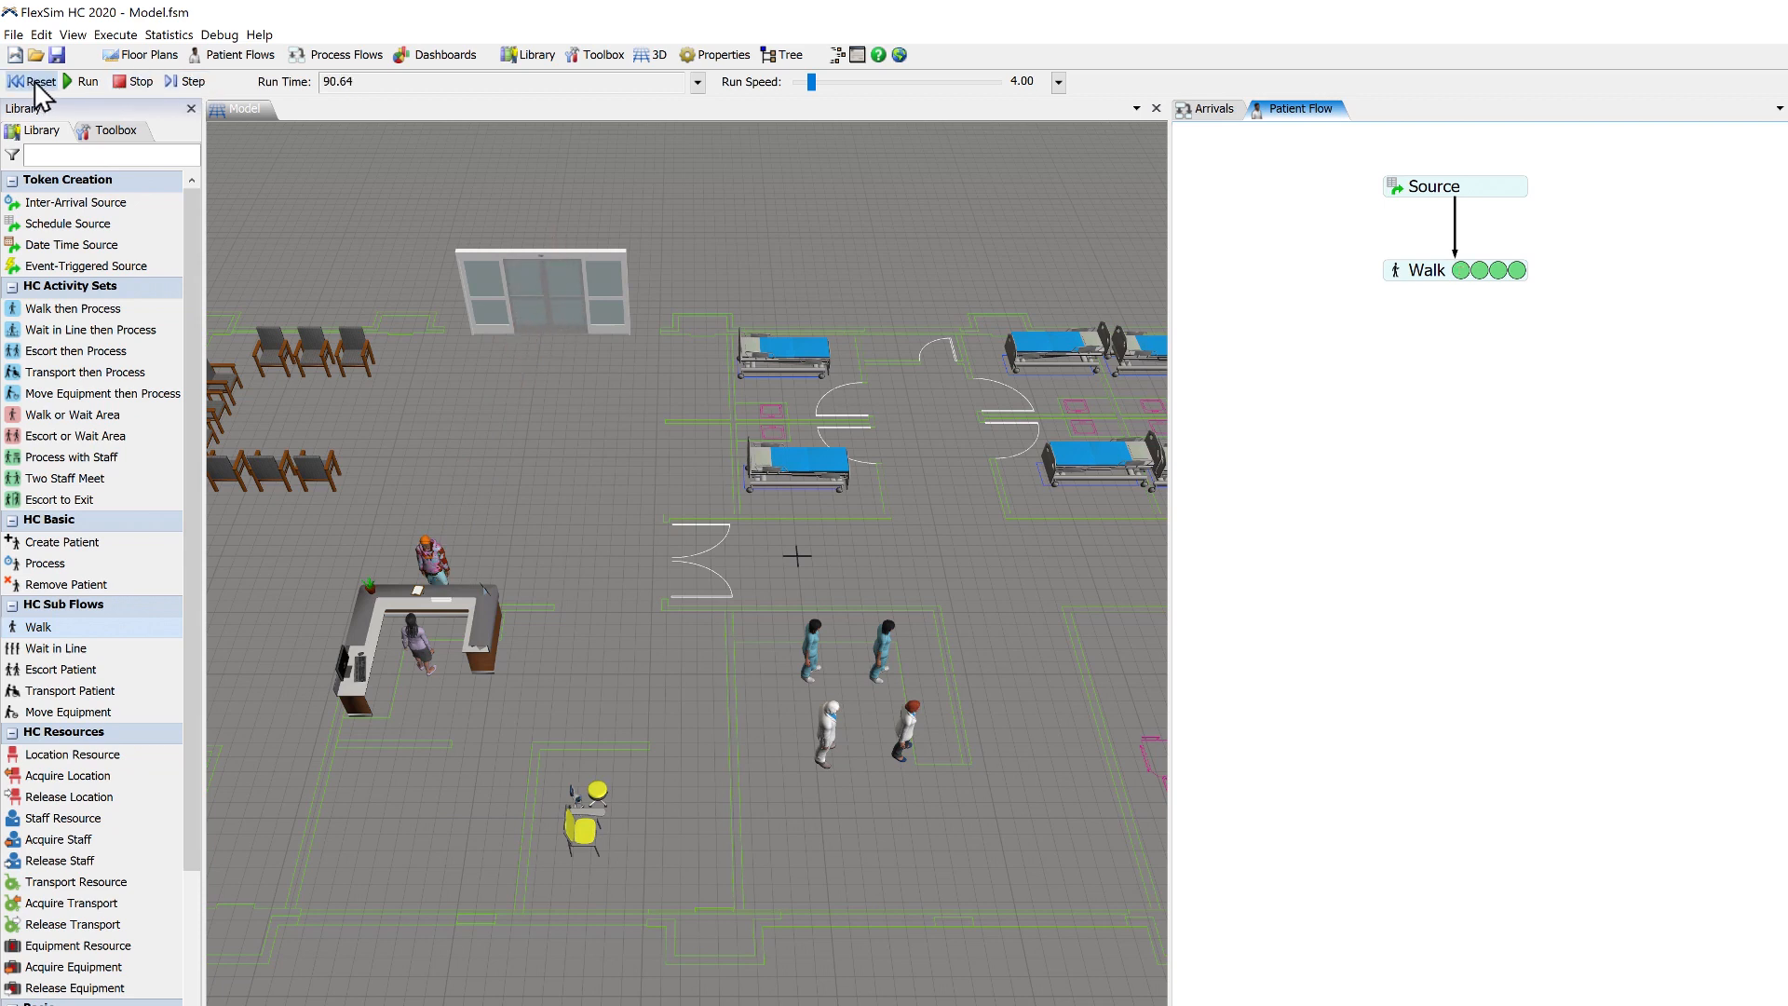
- Reset the simulation and delete the Walk activity from the Patient Flow
click(39, 84)
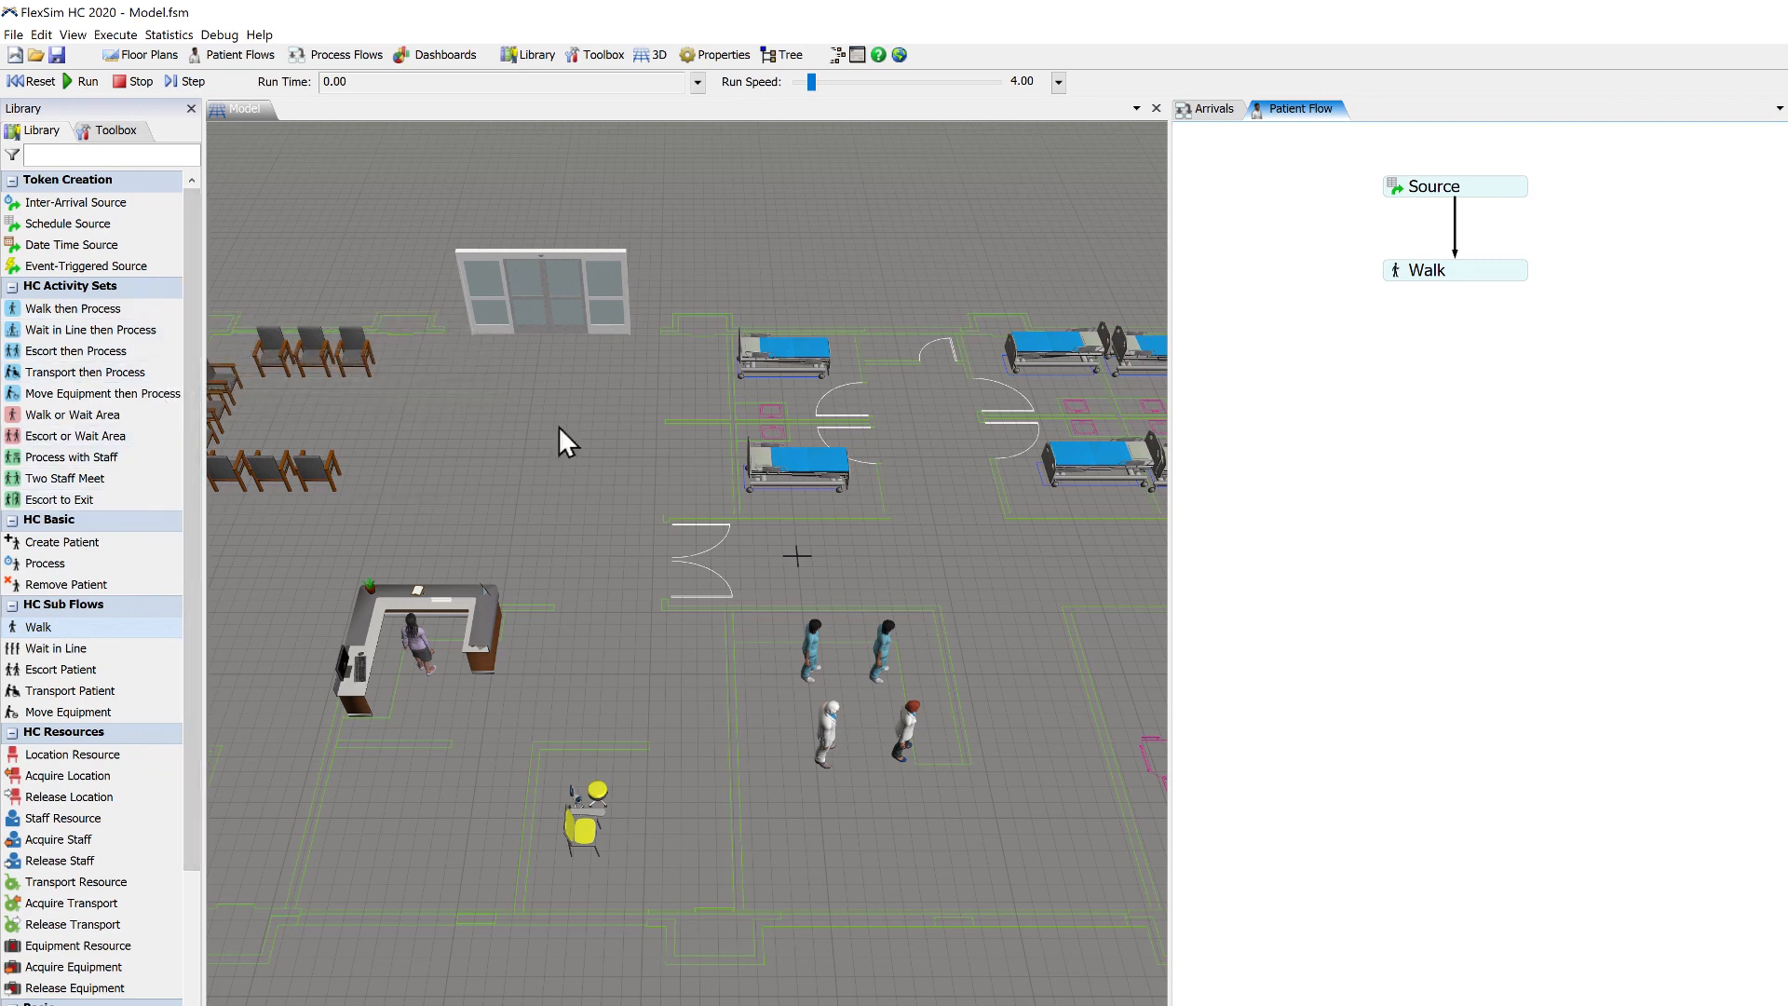
click(1406, 269)
key(Delete)
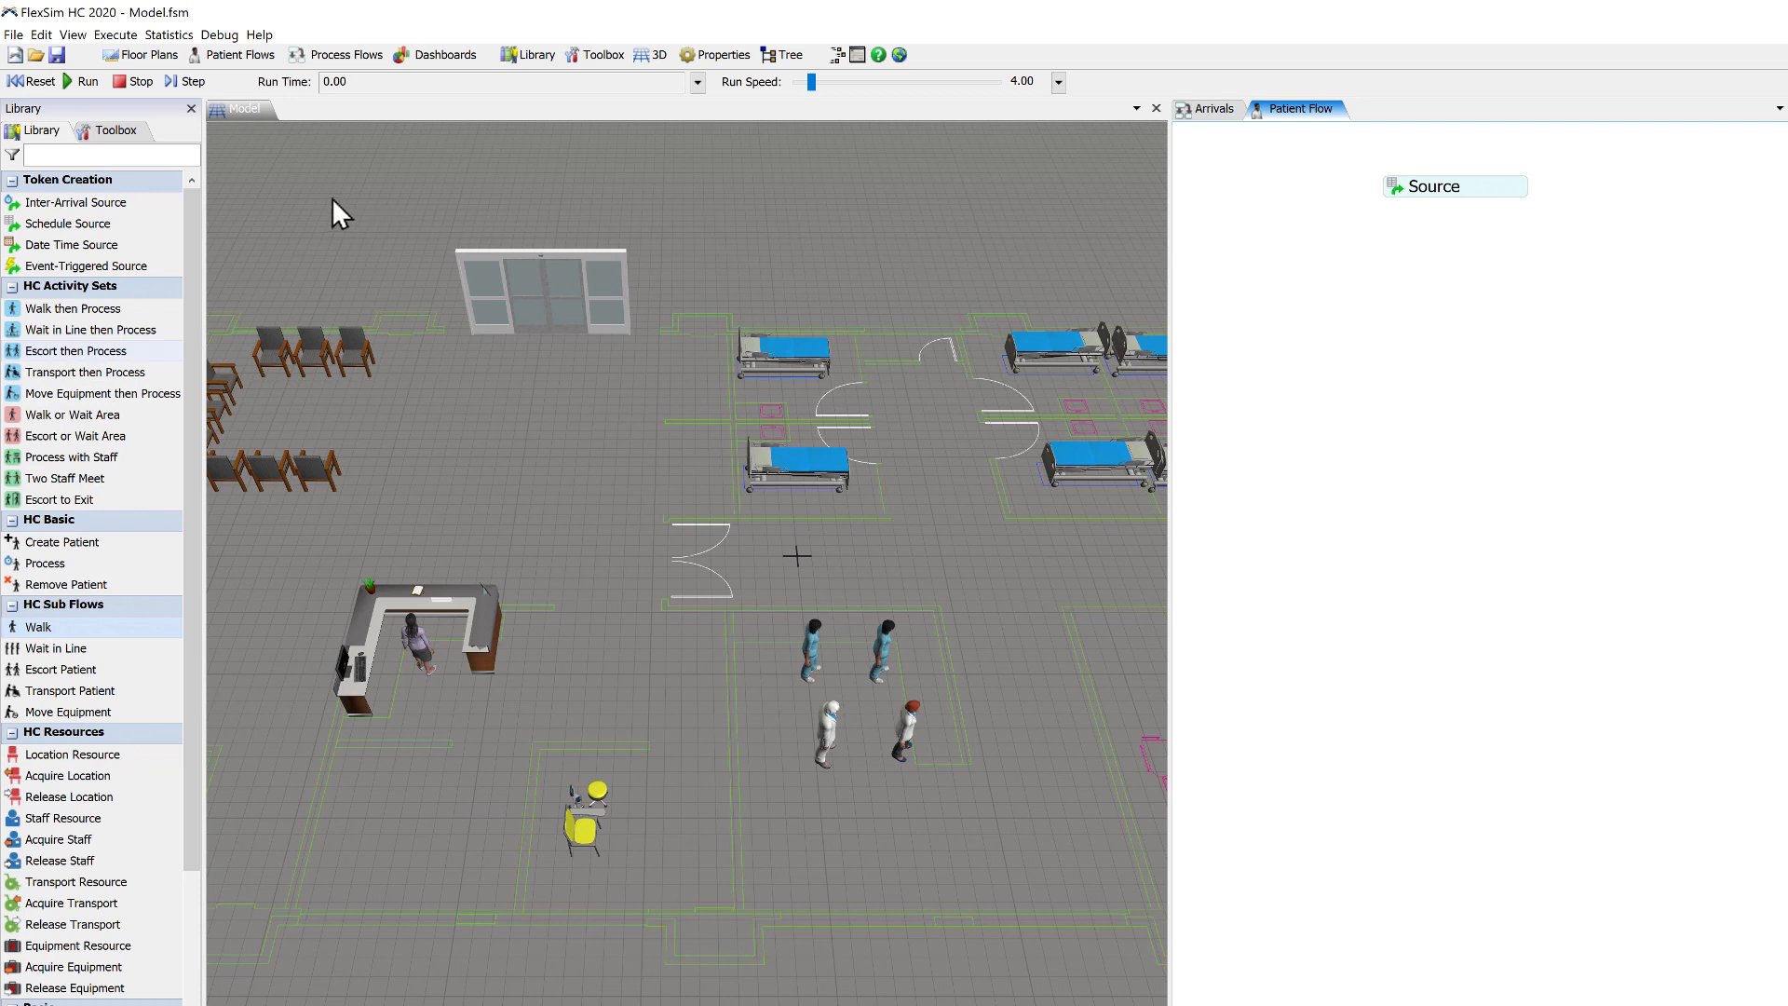
- Add a Waiting Line to the 3D model below the glass entrance door and angle it so its front ends at the reception desk
click(307, 196)
drag(135, 408, 525, 393)
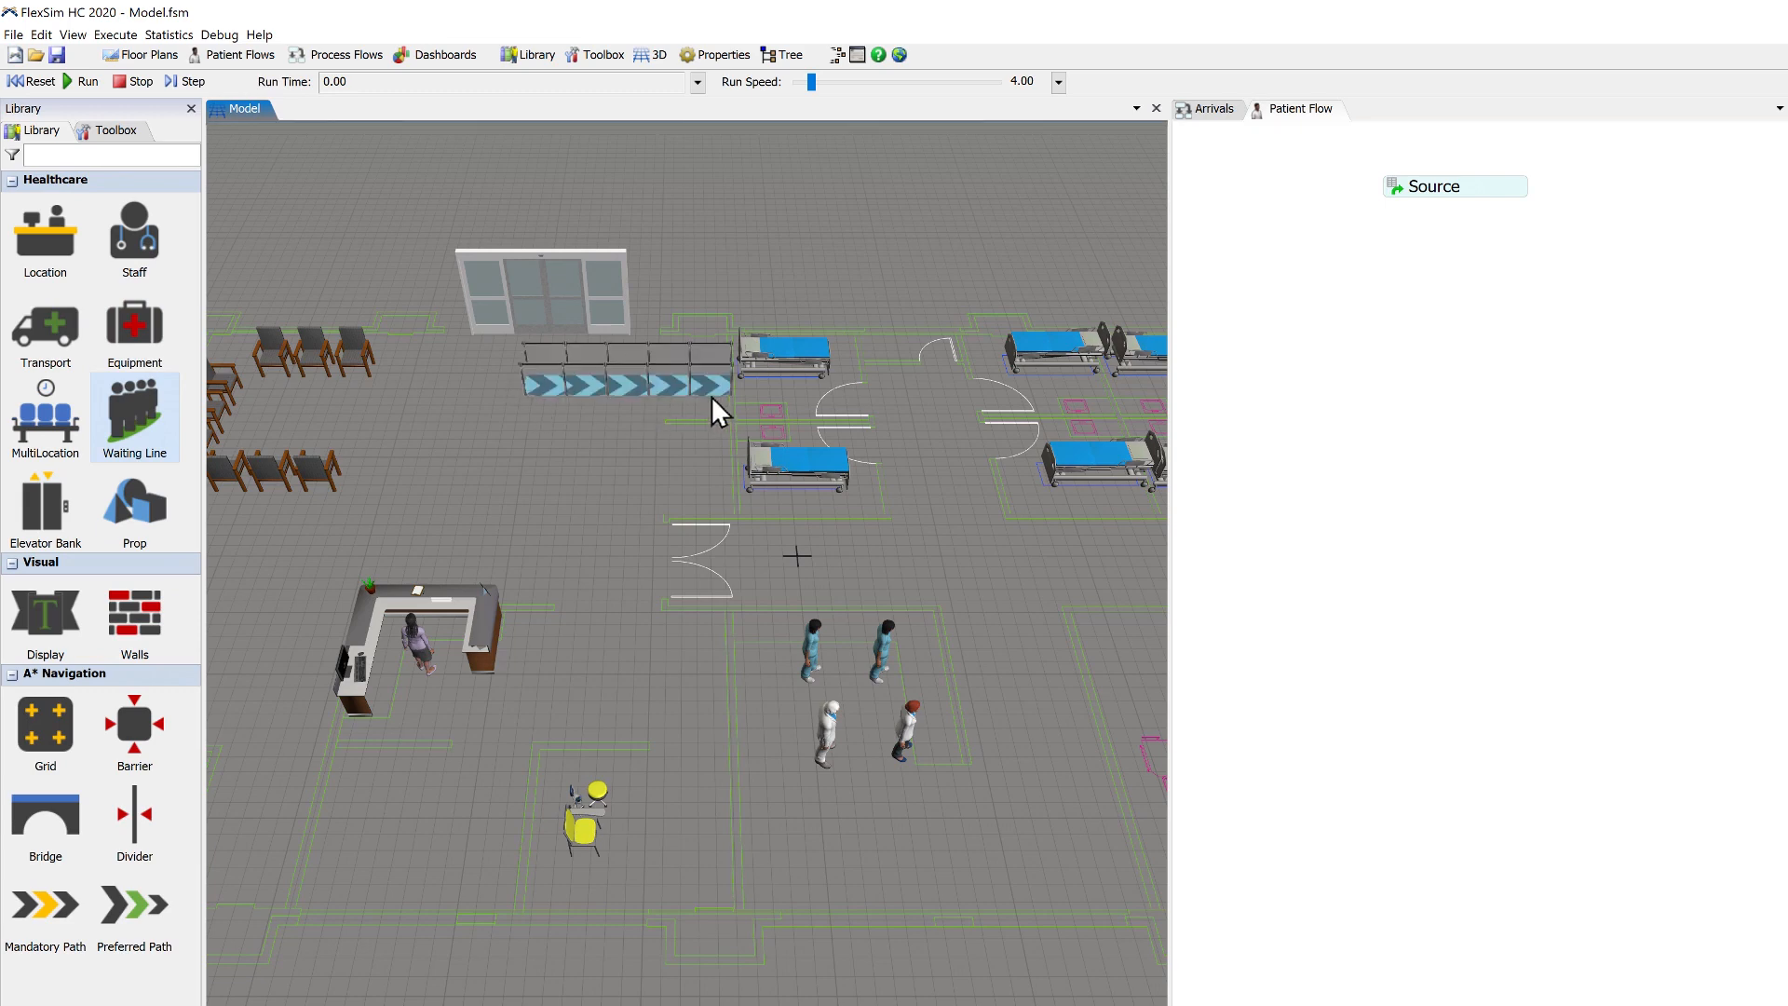
drag(711, 385, 454, 557)
click(1313, 400)
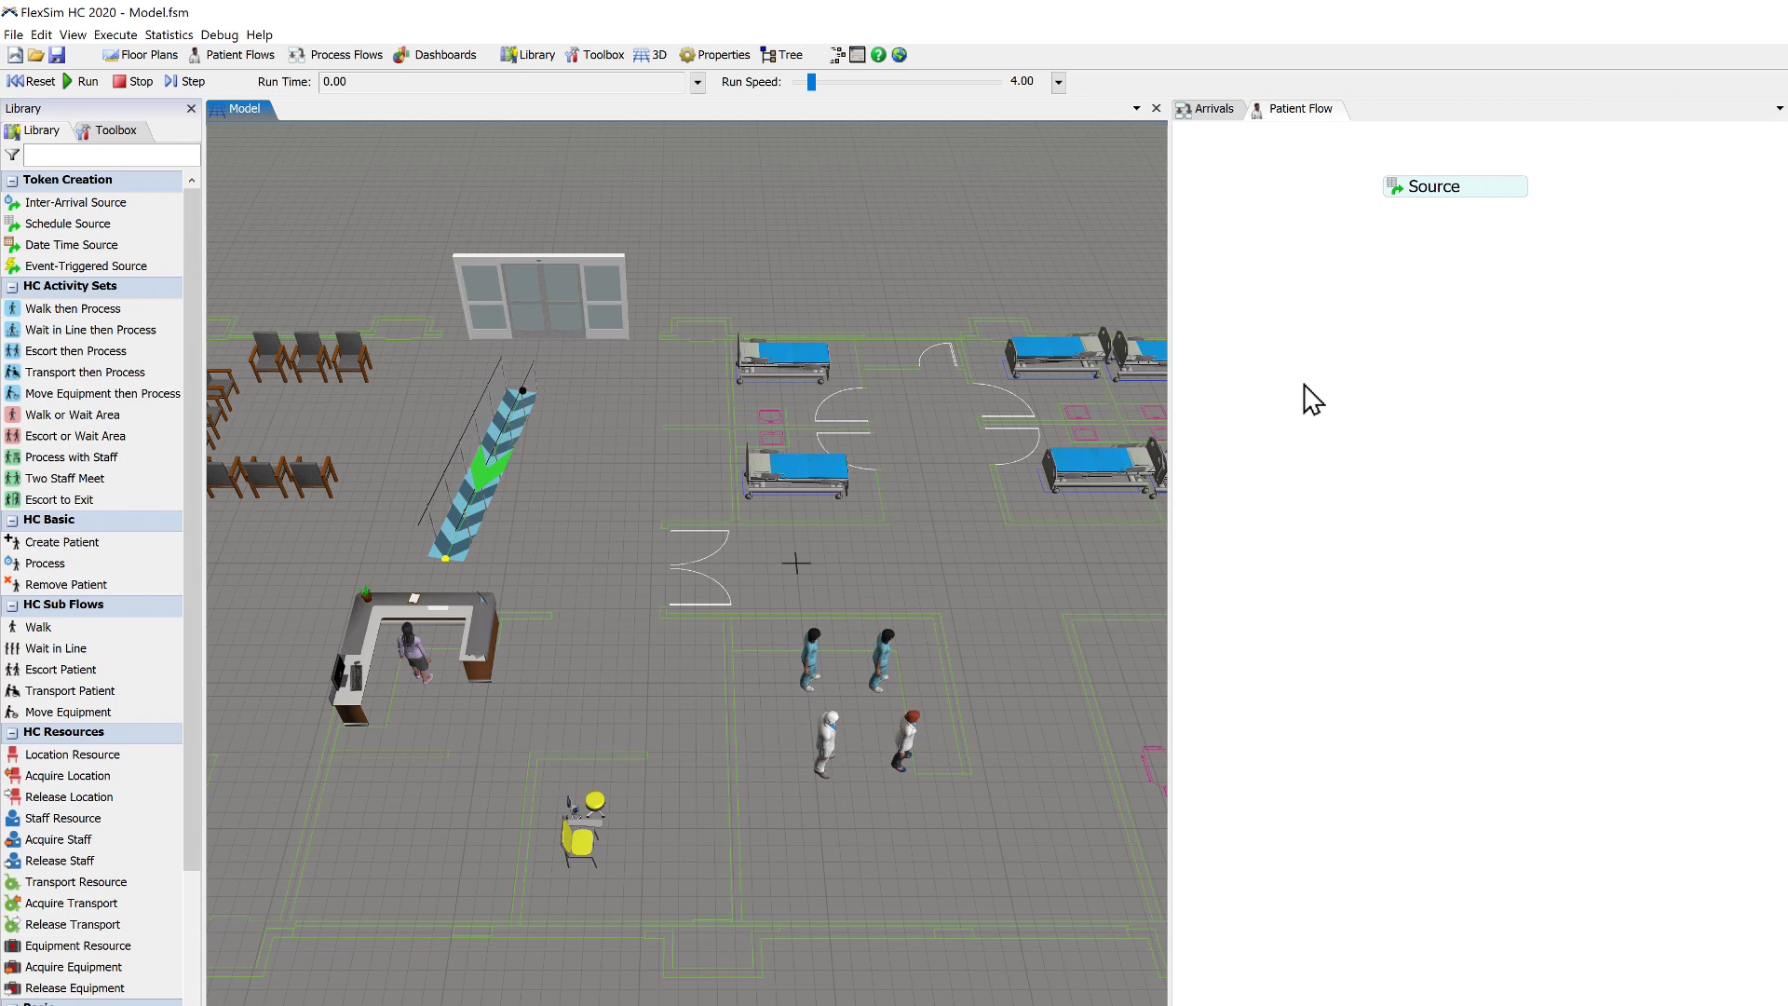
- Add a Wait in Line then Process activity set below the Source in the Patient Flow, connected from the Source
click(1313, 400)
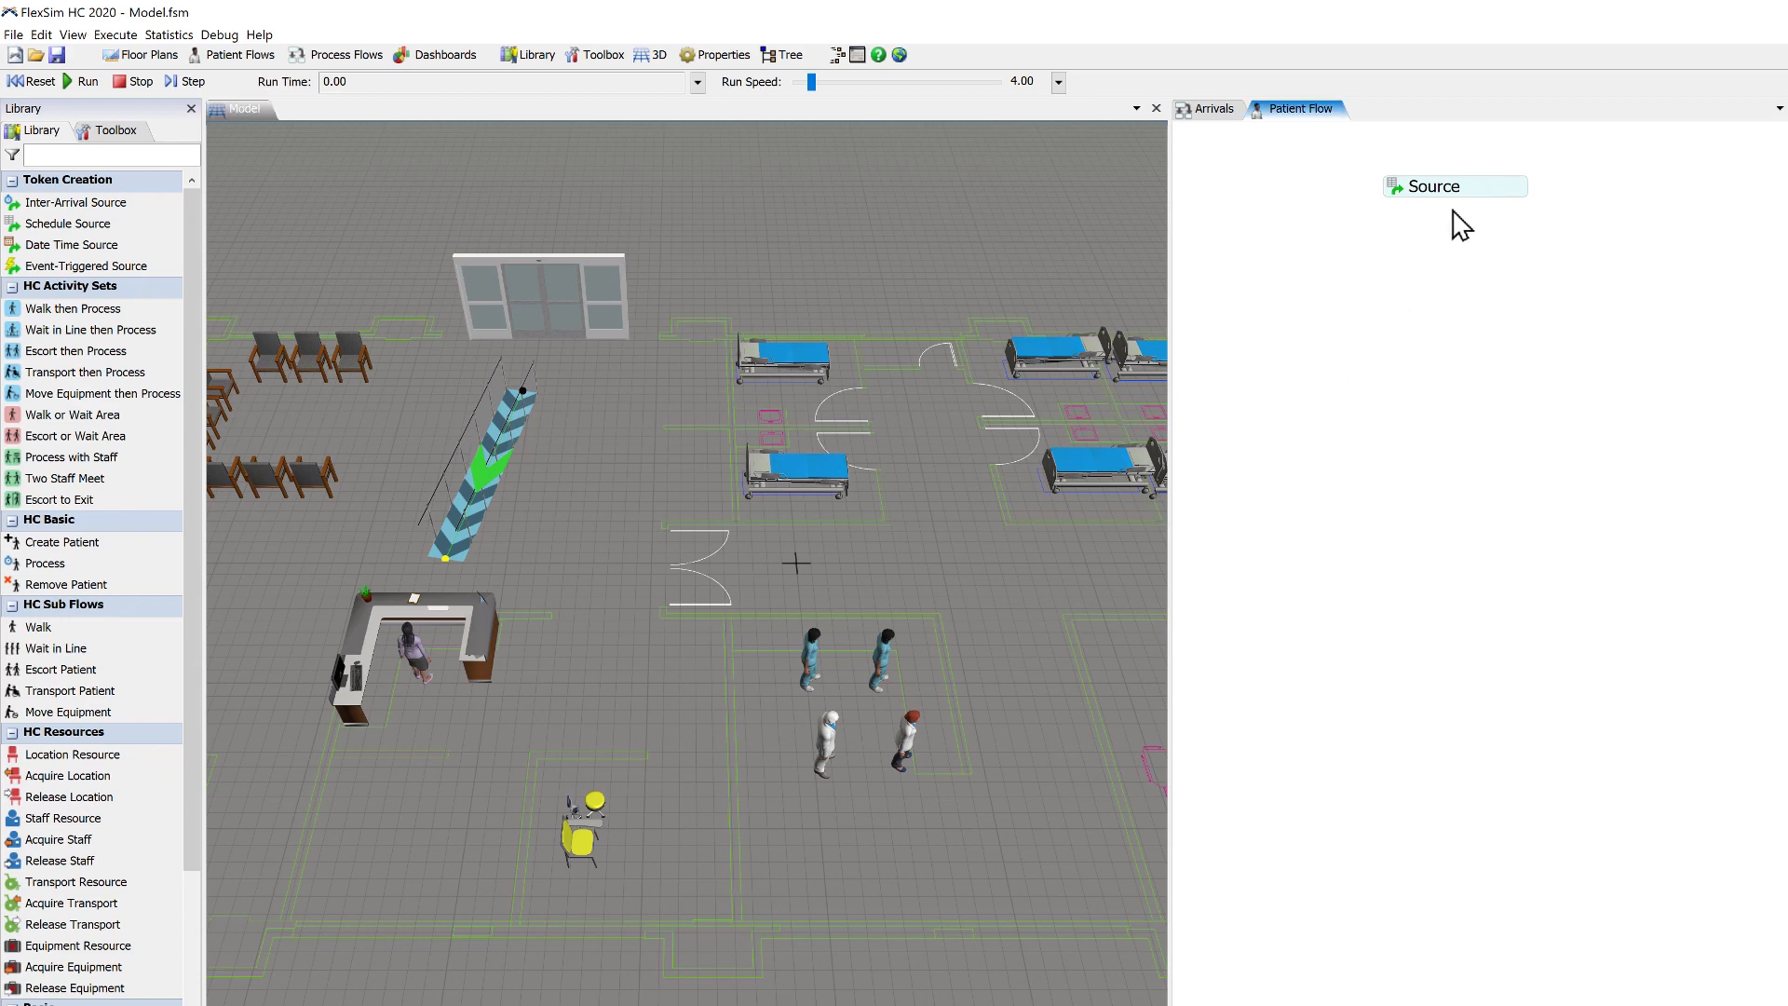
drag(1456, 205, 1455, 260)
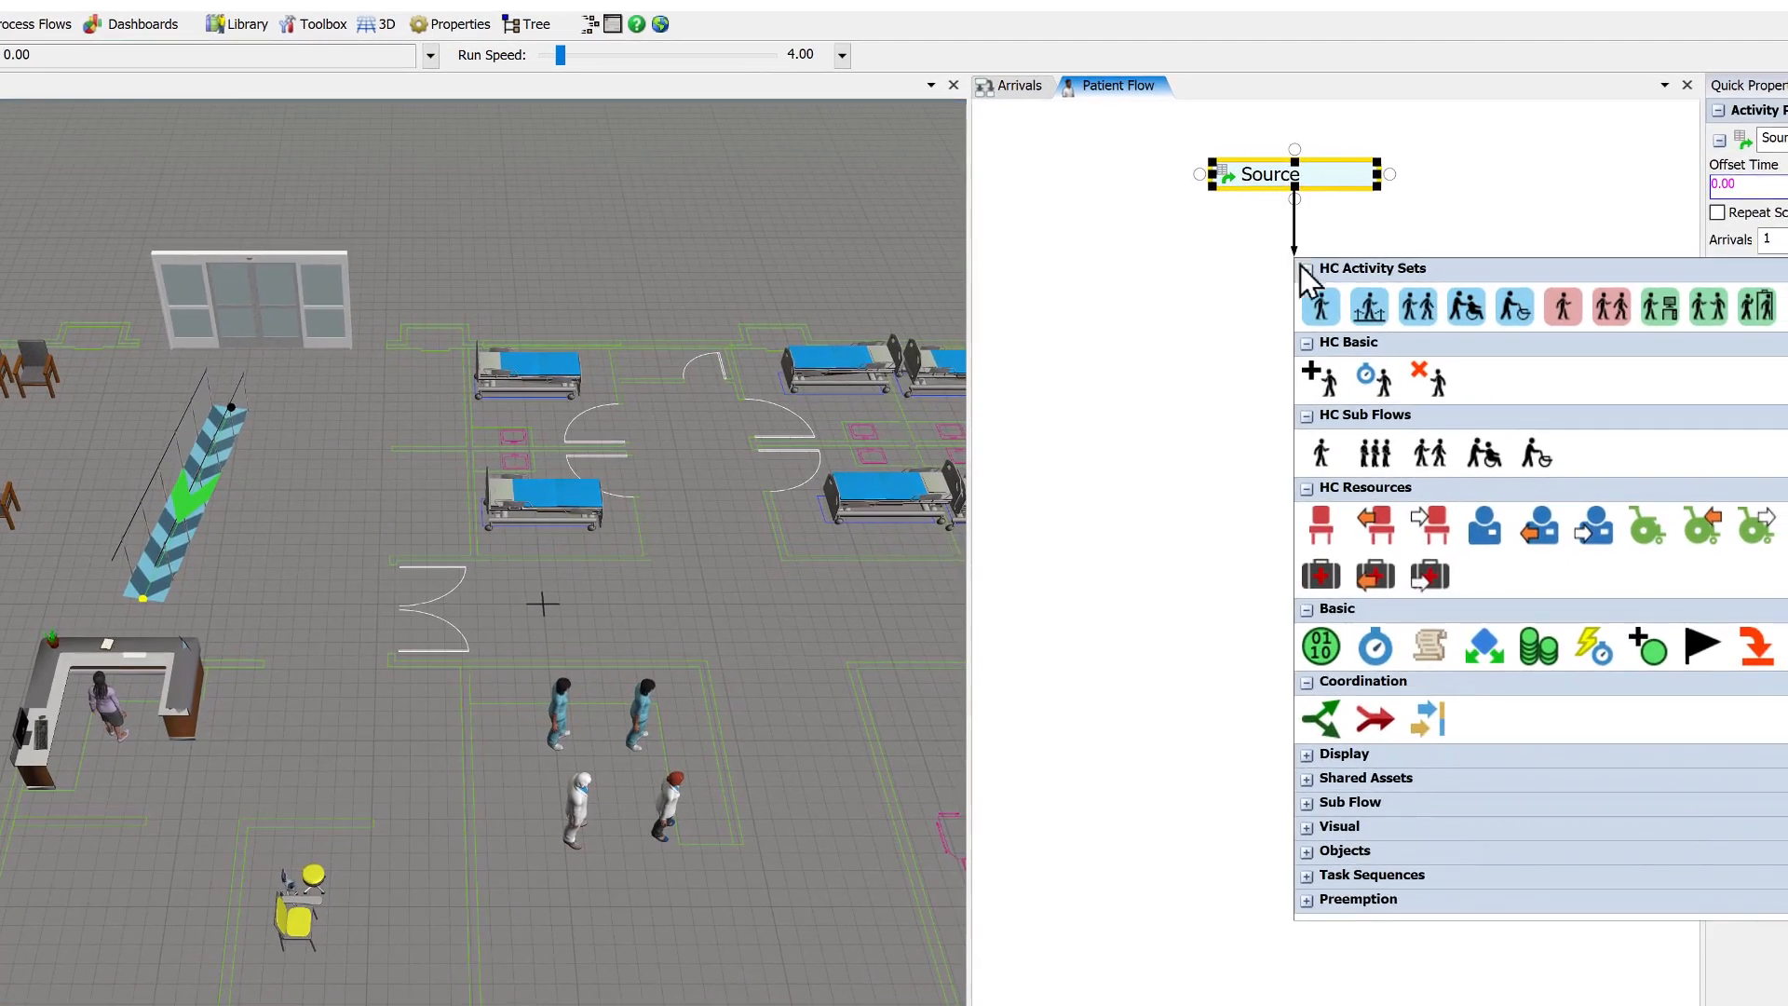
click(1369, 311)
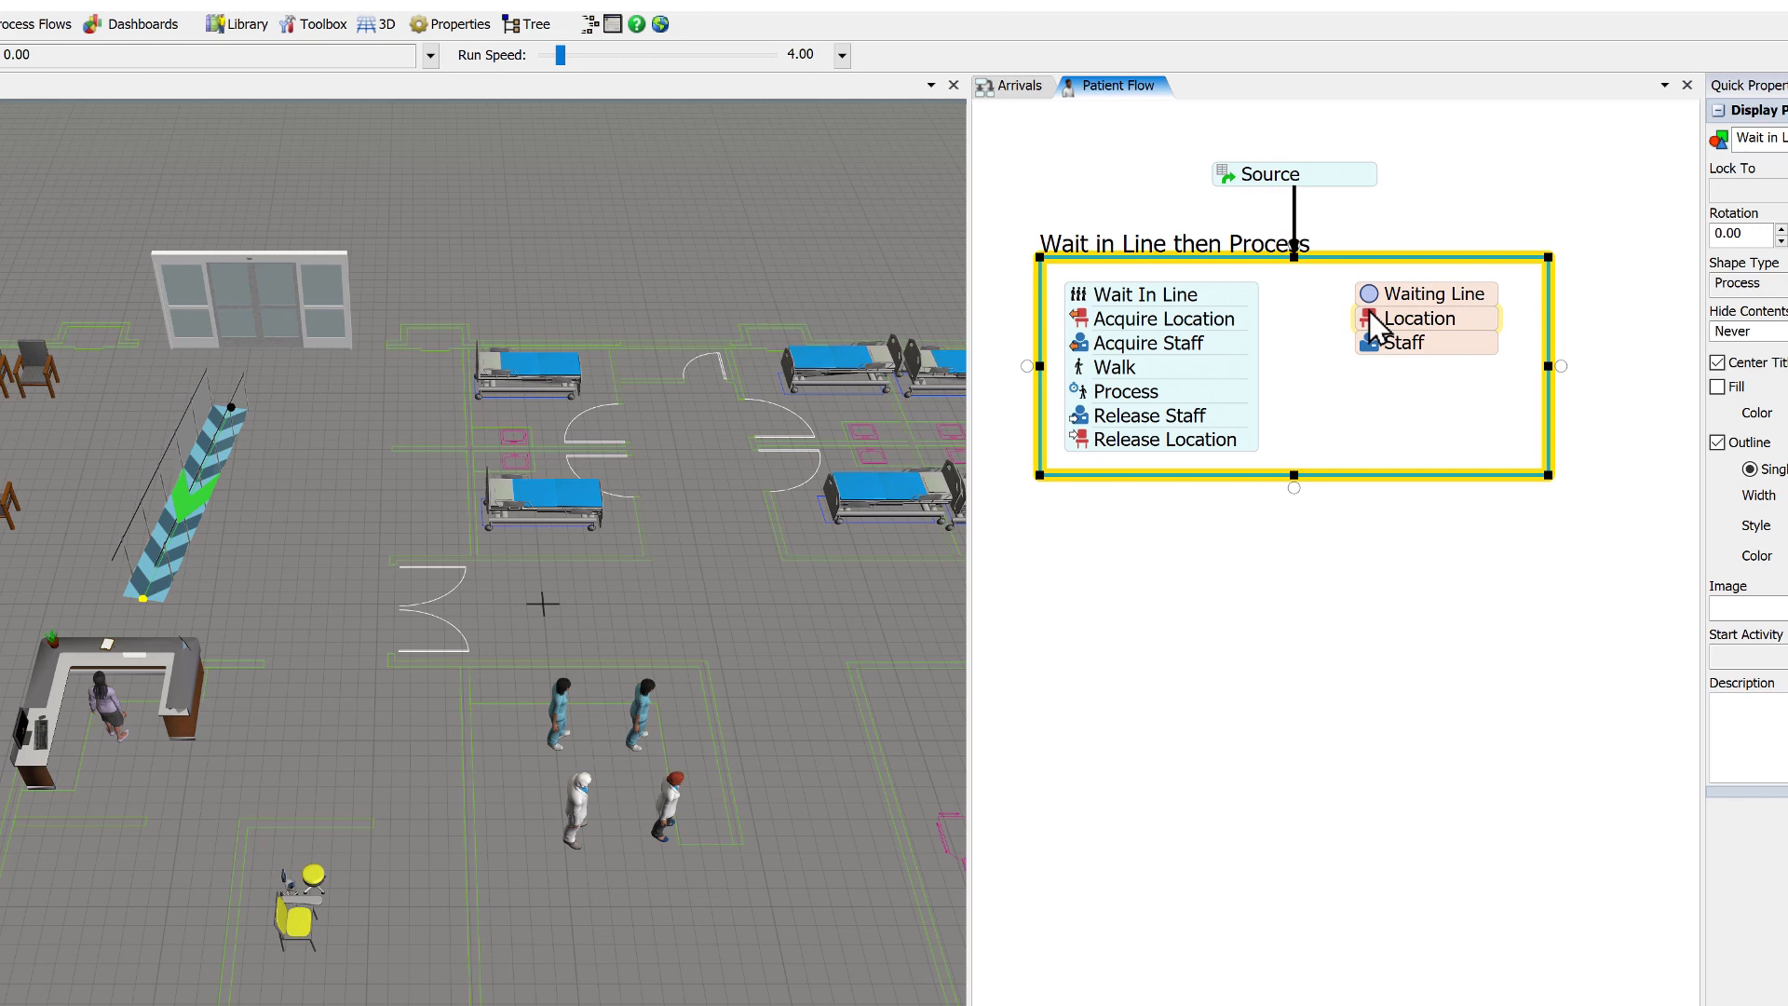
- Set the activity set's Waiting Line variable to WaitingLine1 by sampling the waiting line in the 3D model
click(1376, 303)
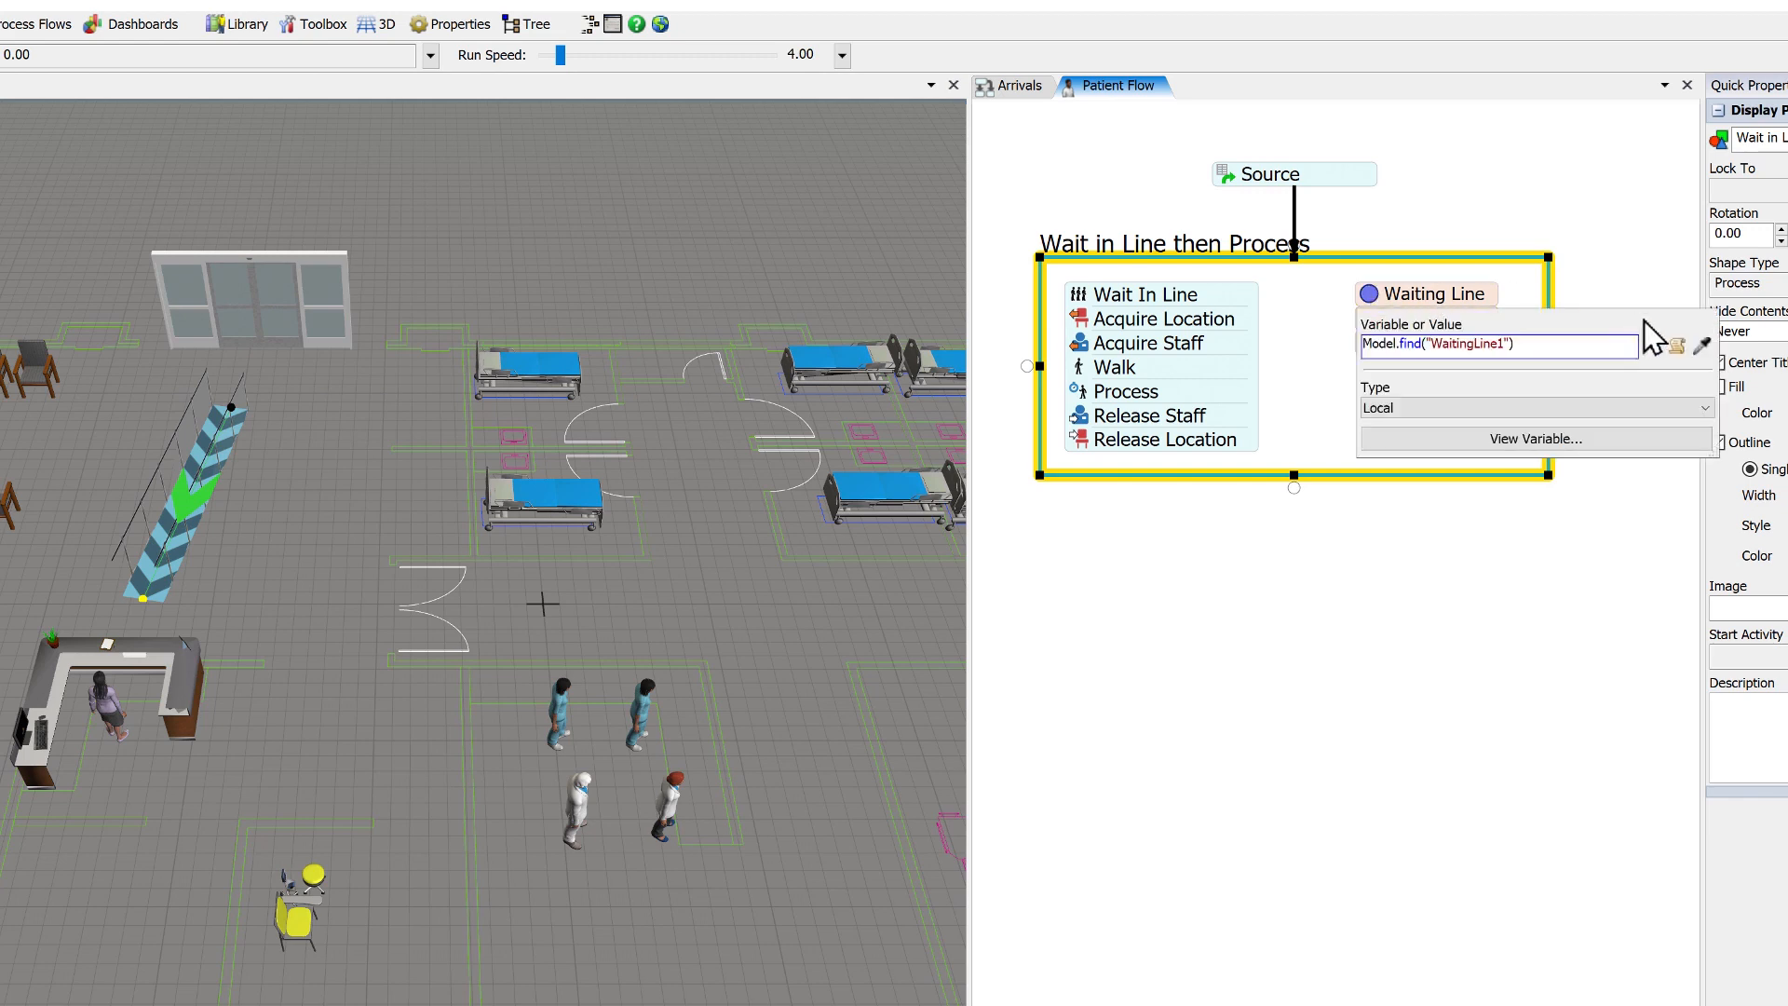
click(1703, 347)
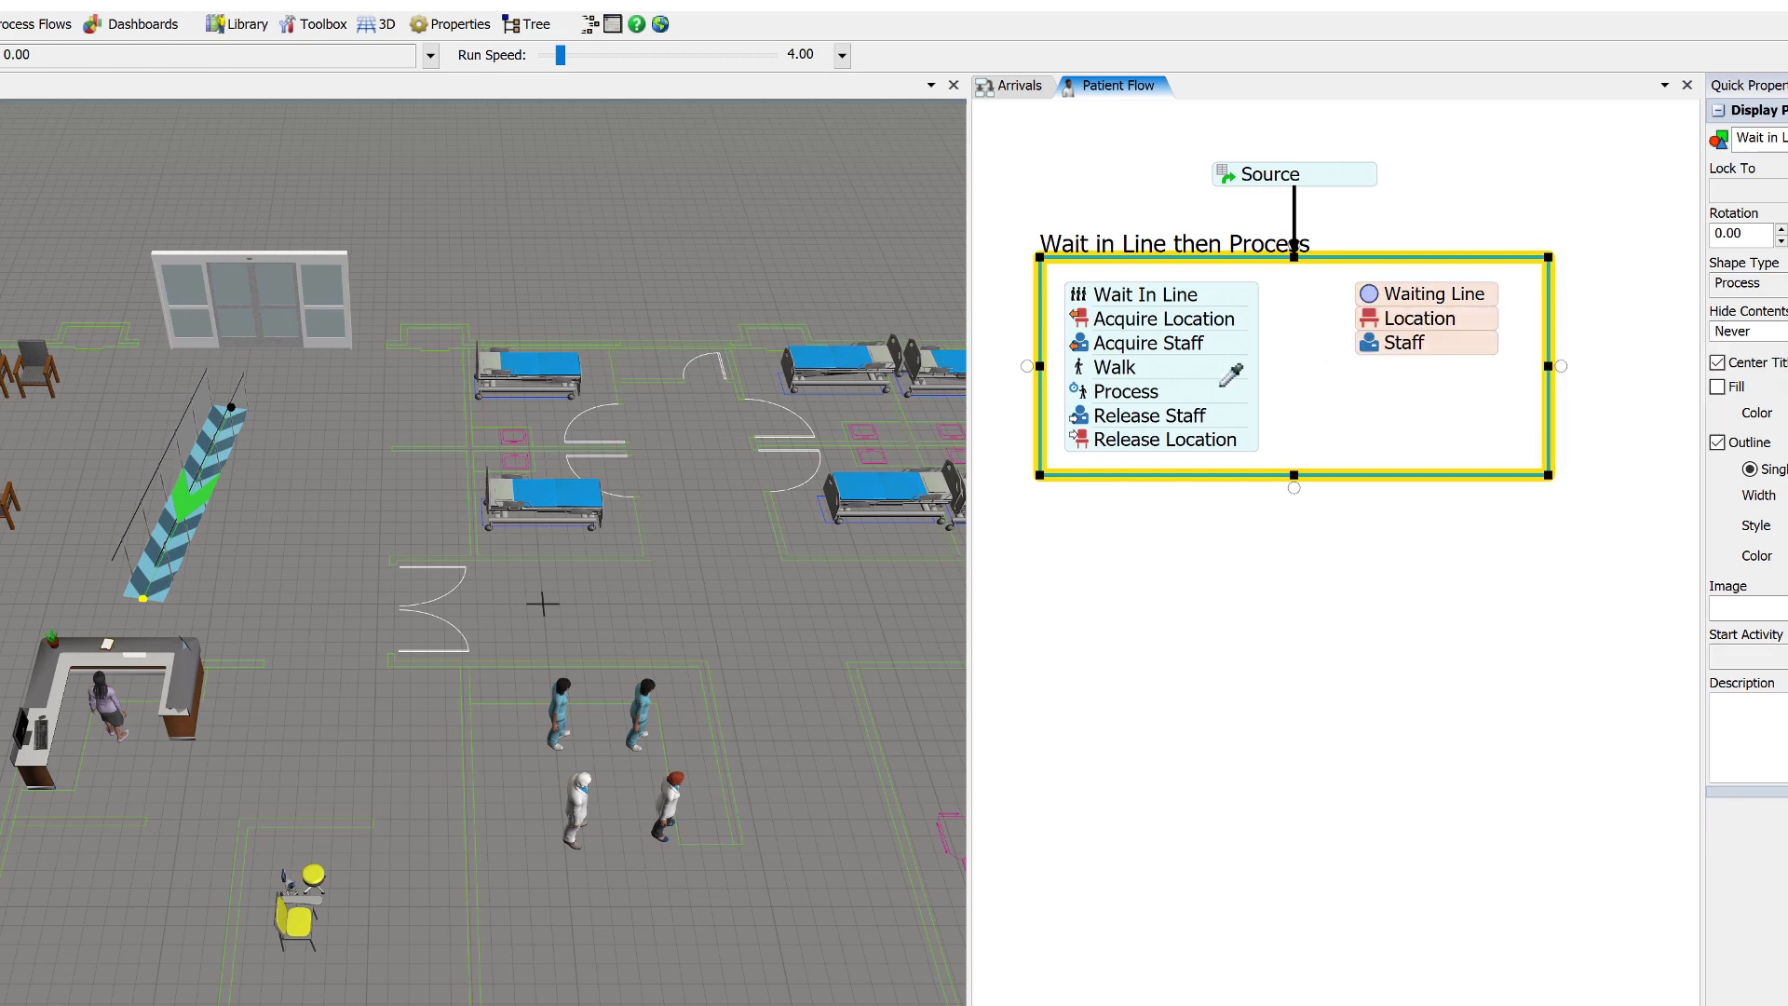
click(196, 479)
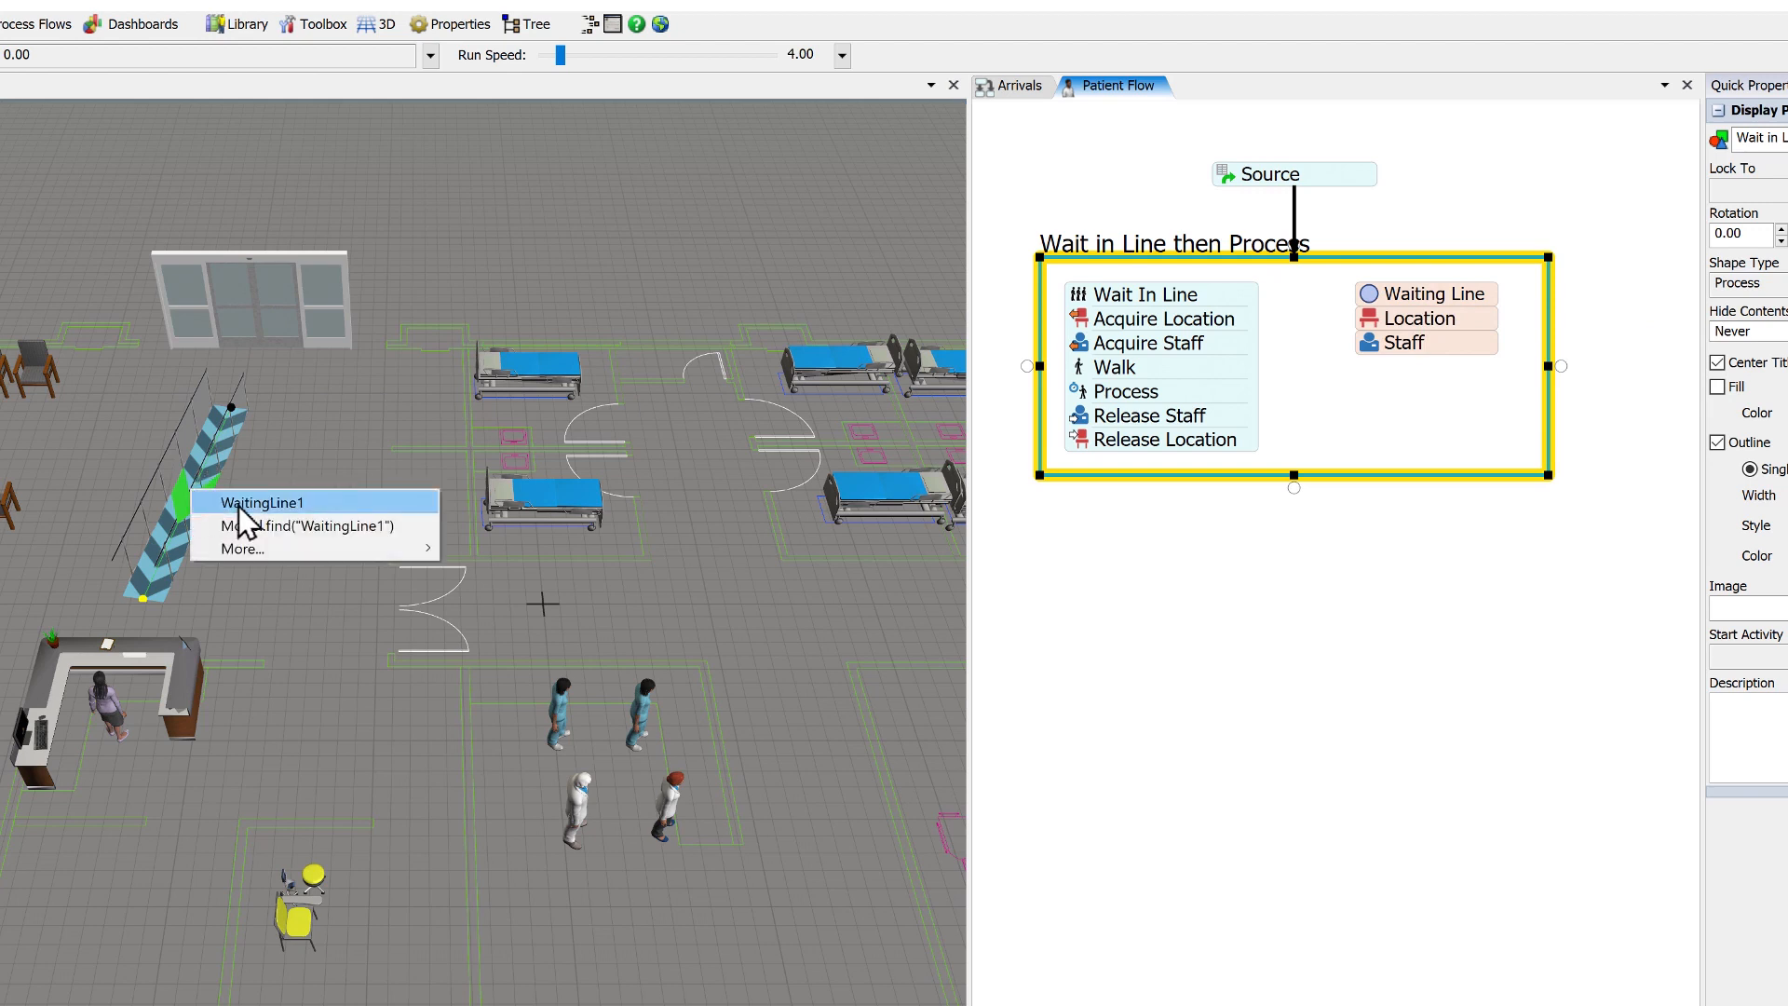
click(239, 508)
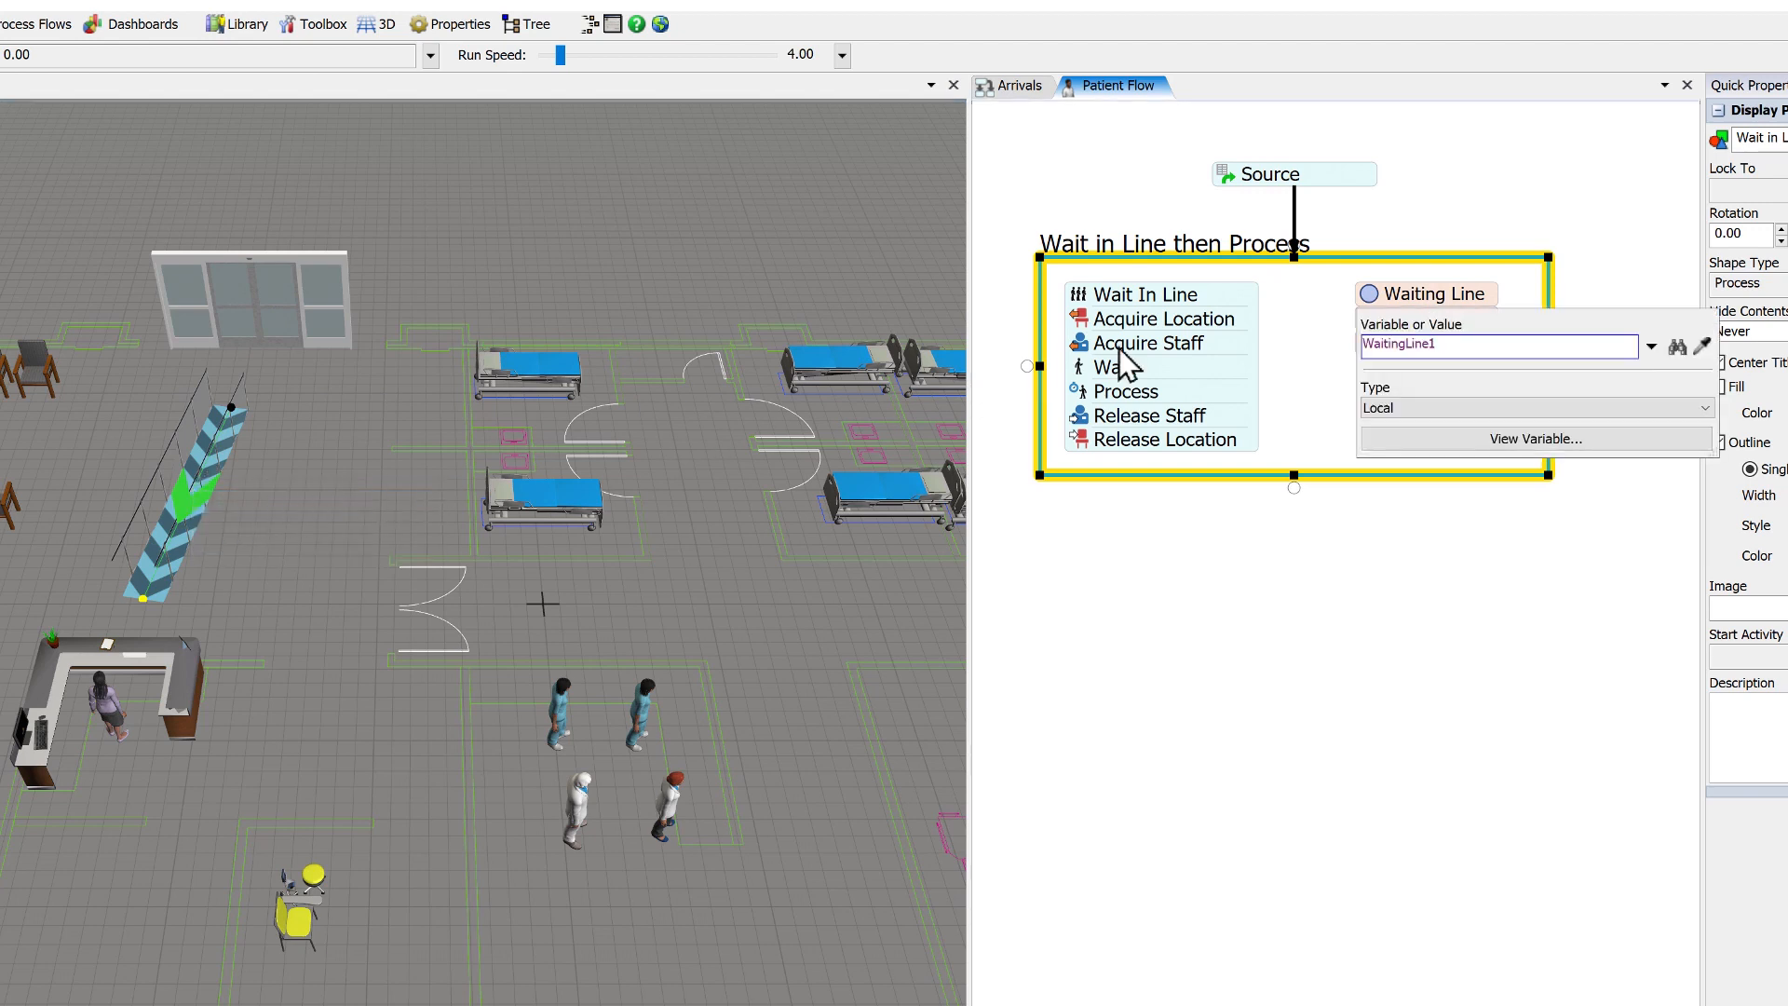
click(1323, 326)
- Set the activity set's Location resource to Registration1 by sampling the reception desk in the 3D model
click(1377, 324)
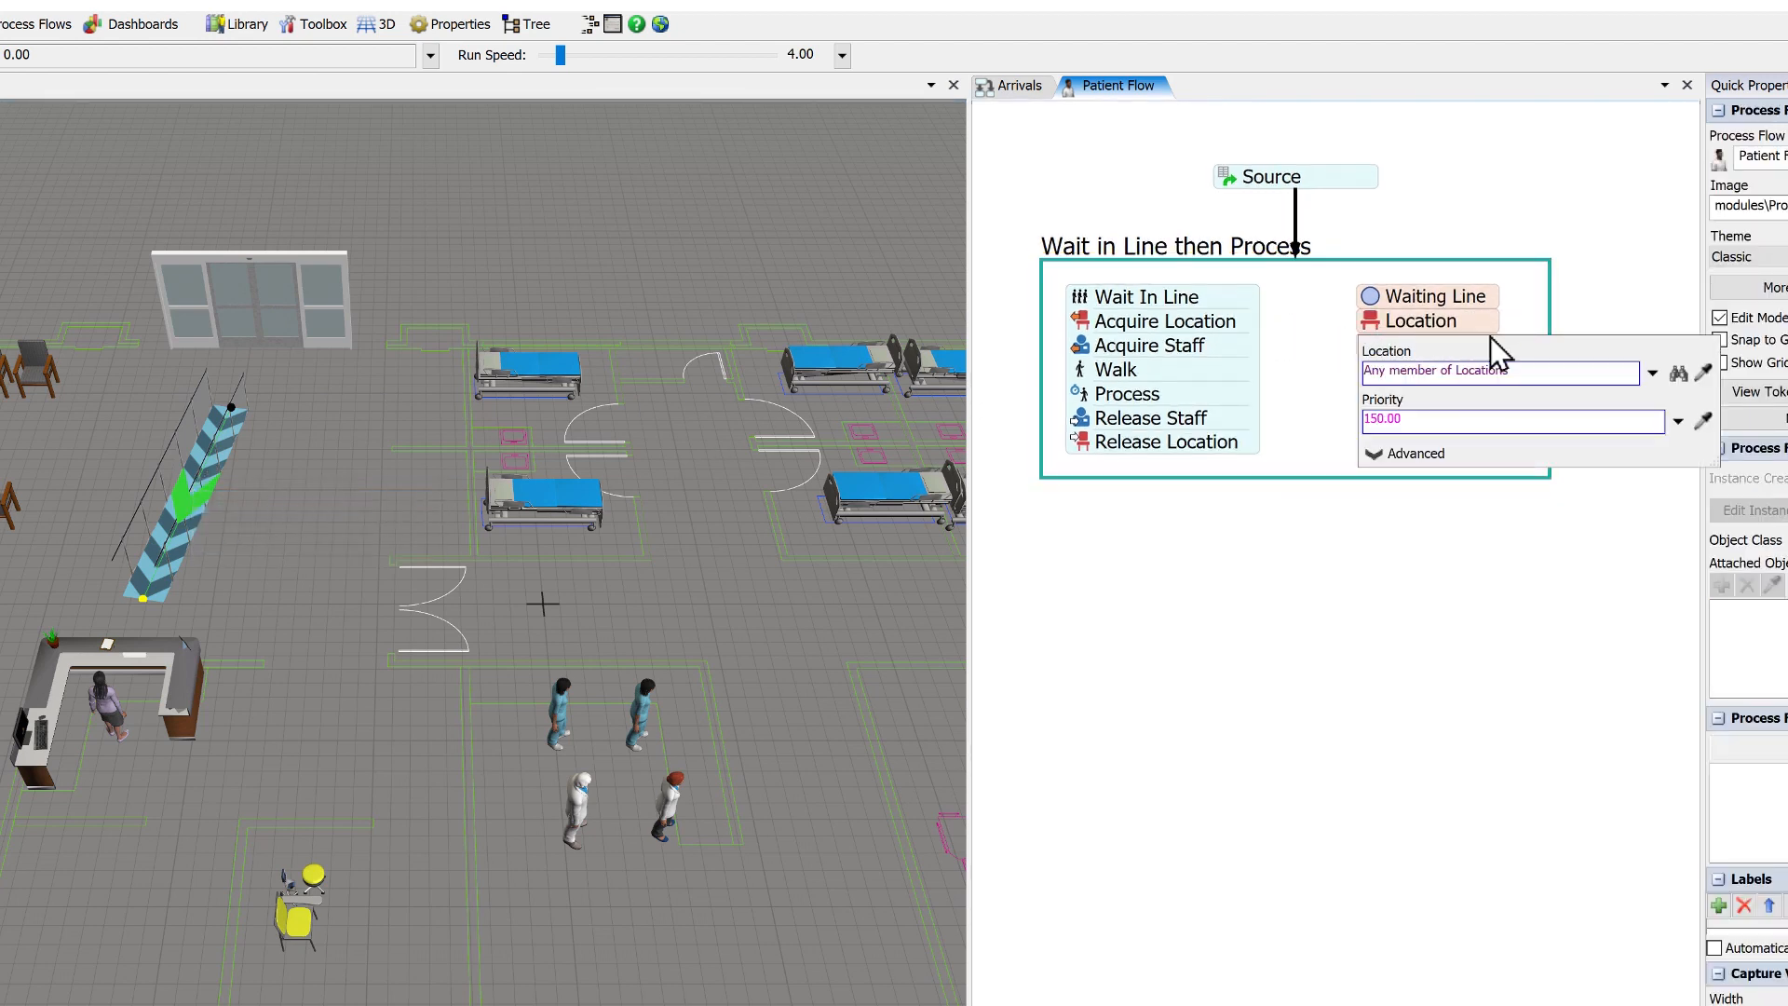
click(1703, 372)
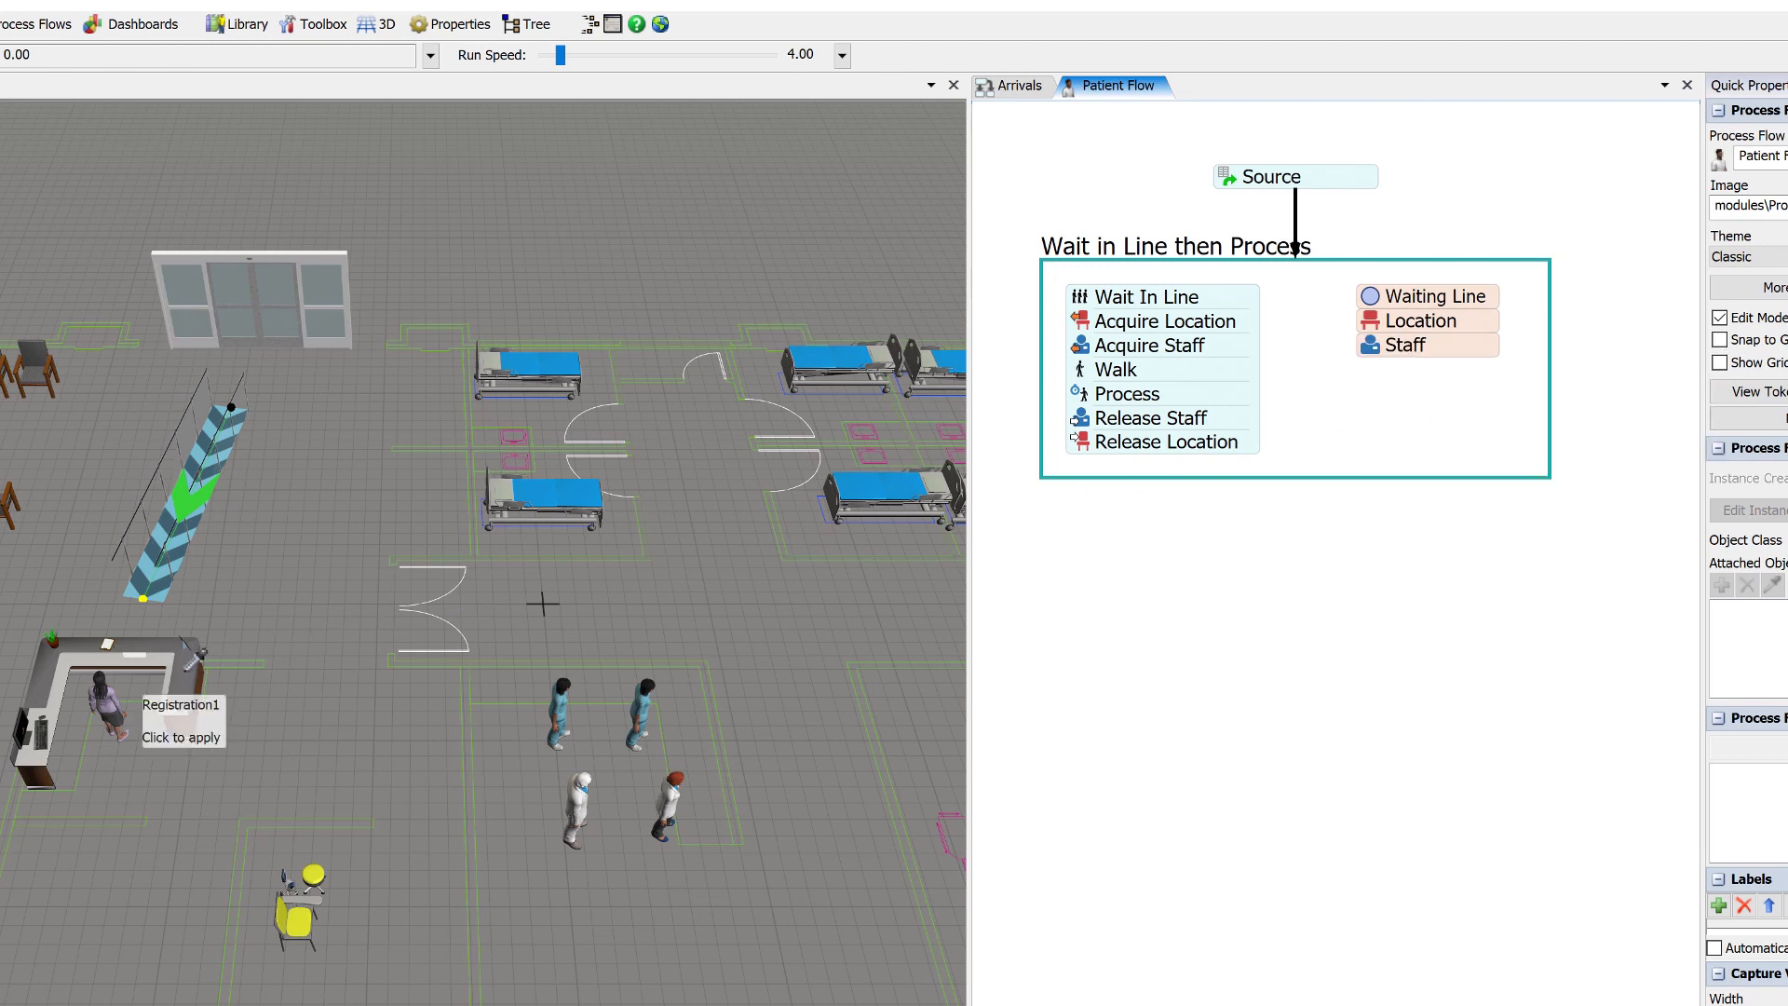
click(196, 657)
click(1322, 518)
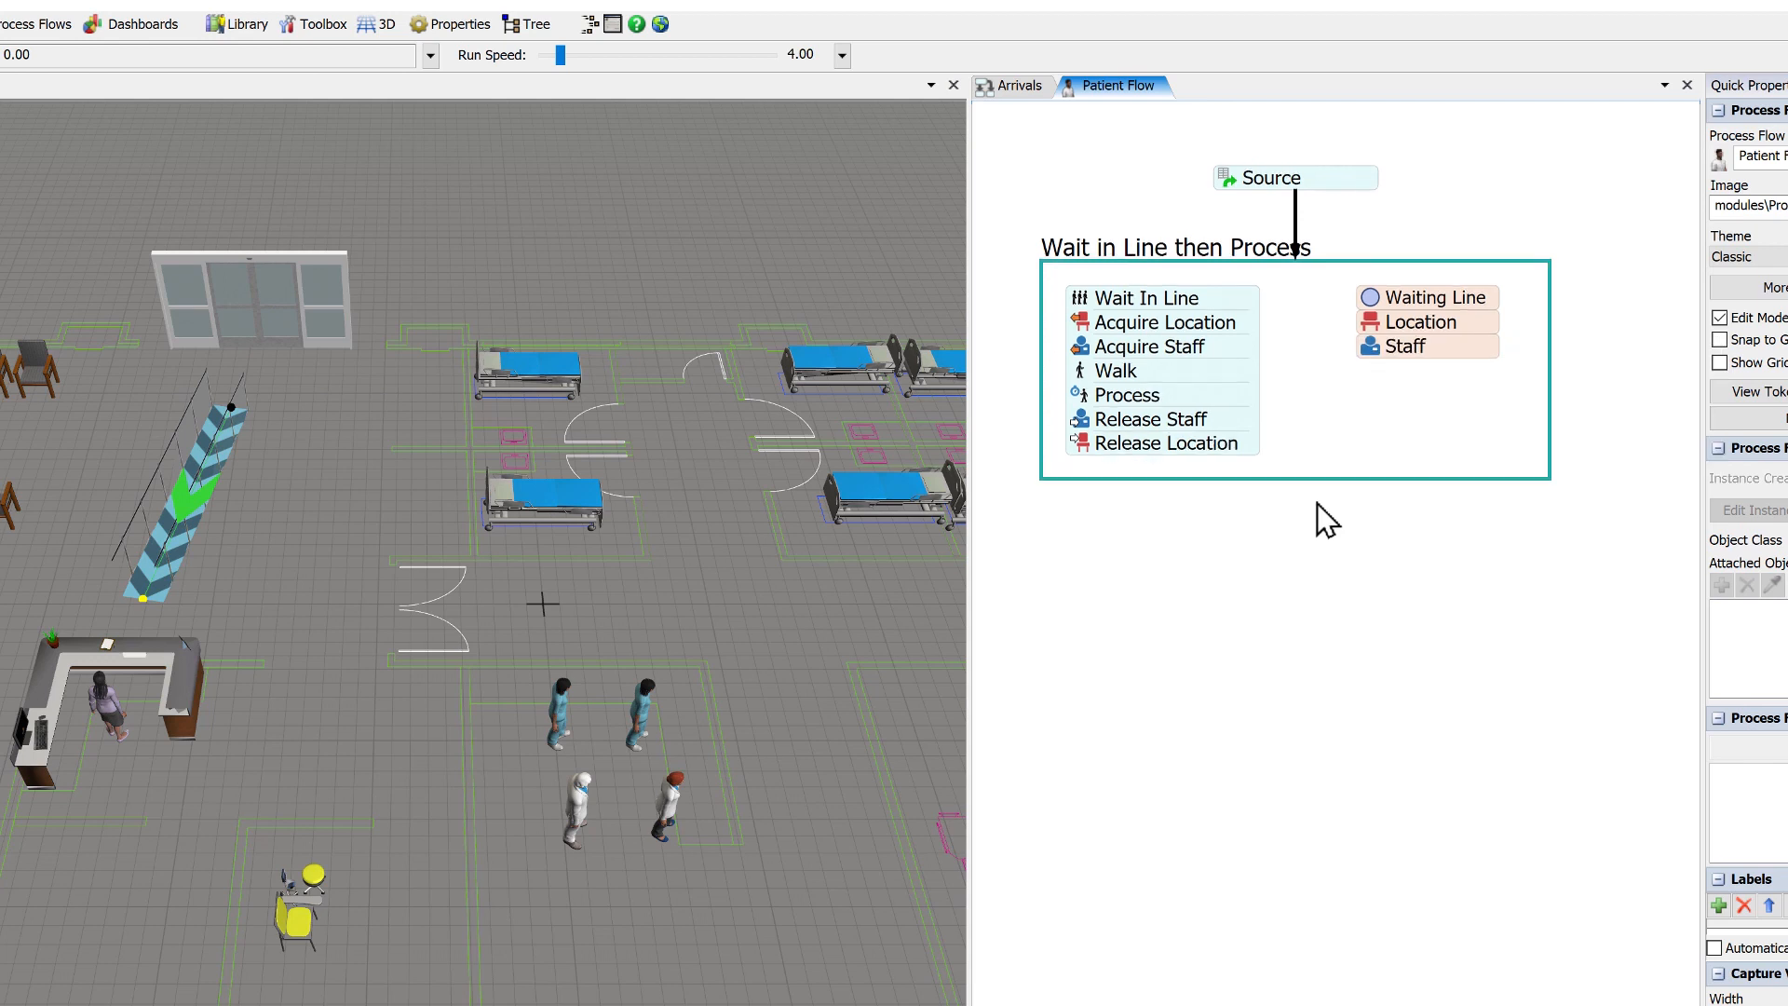
- Set the activity set's Staff resource to Clerk1 by sampling the clerk behind the reception desk
click(1369, 350)
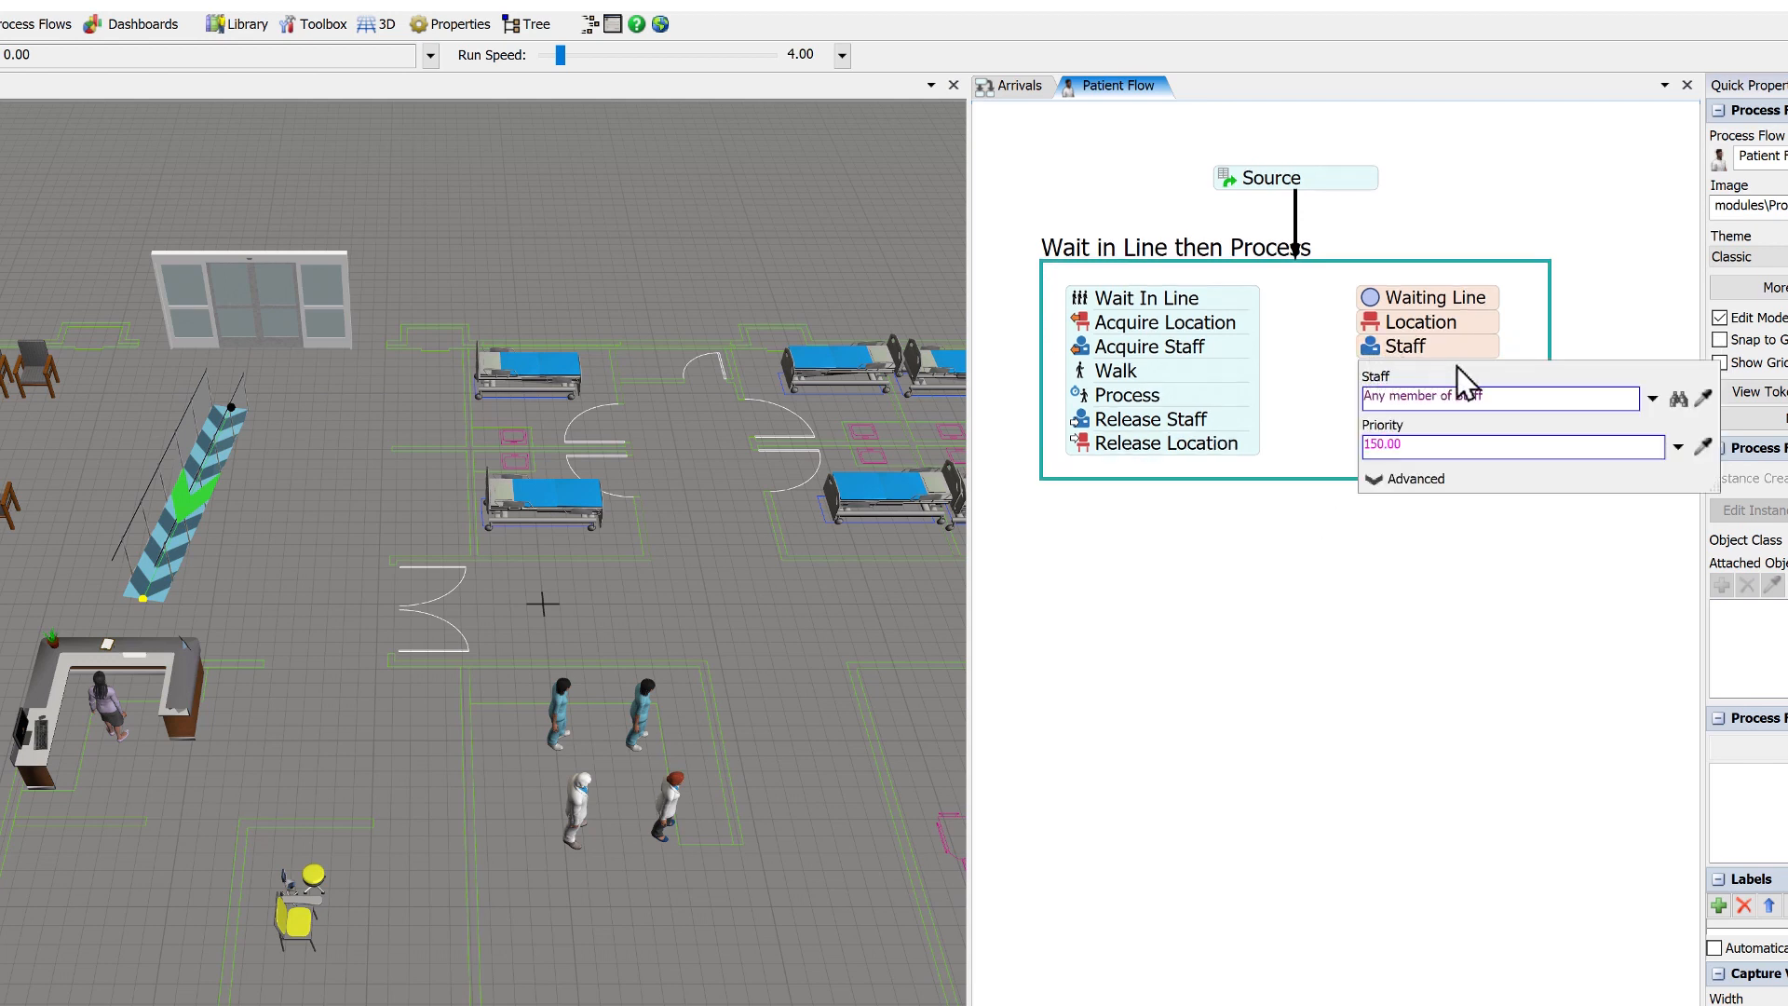
click(1702, 398)
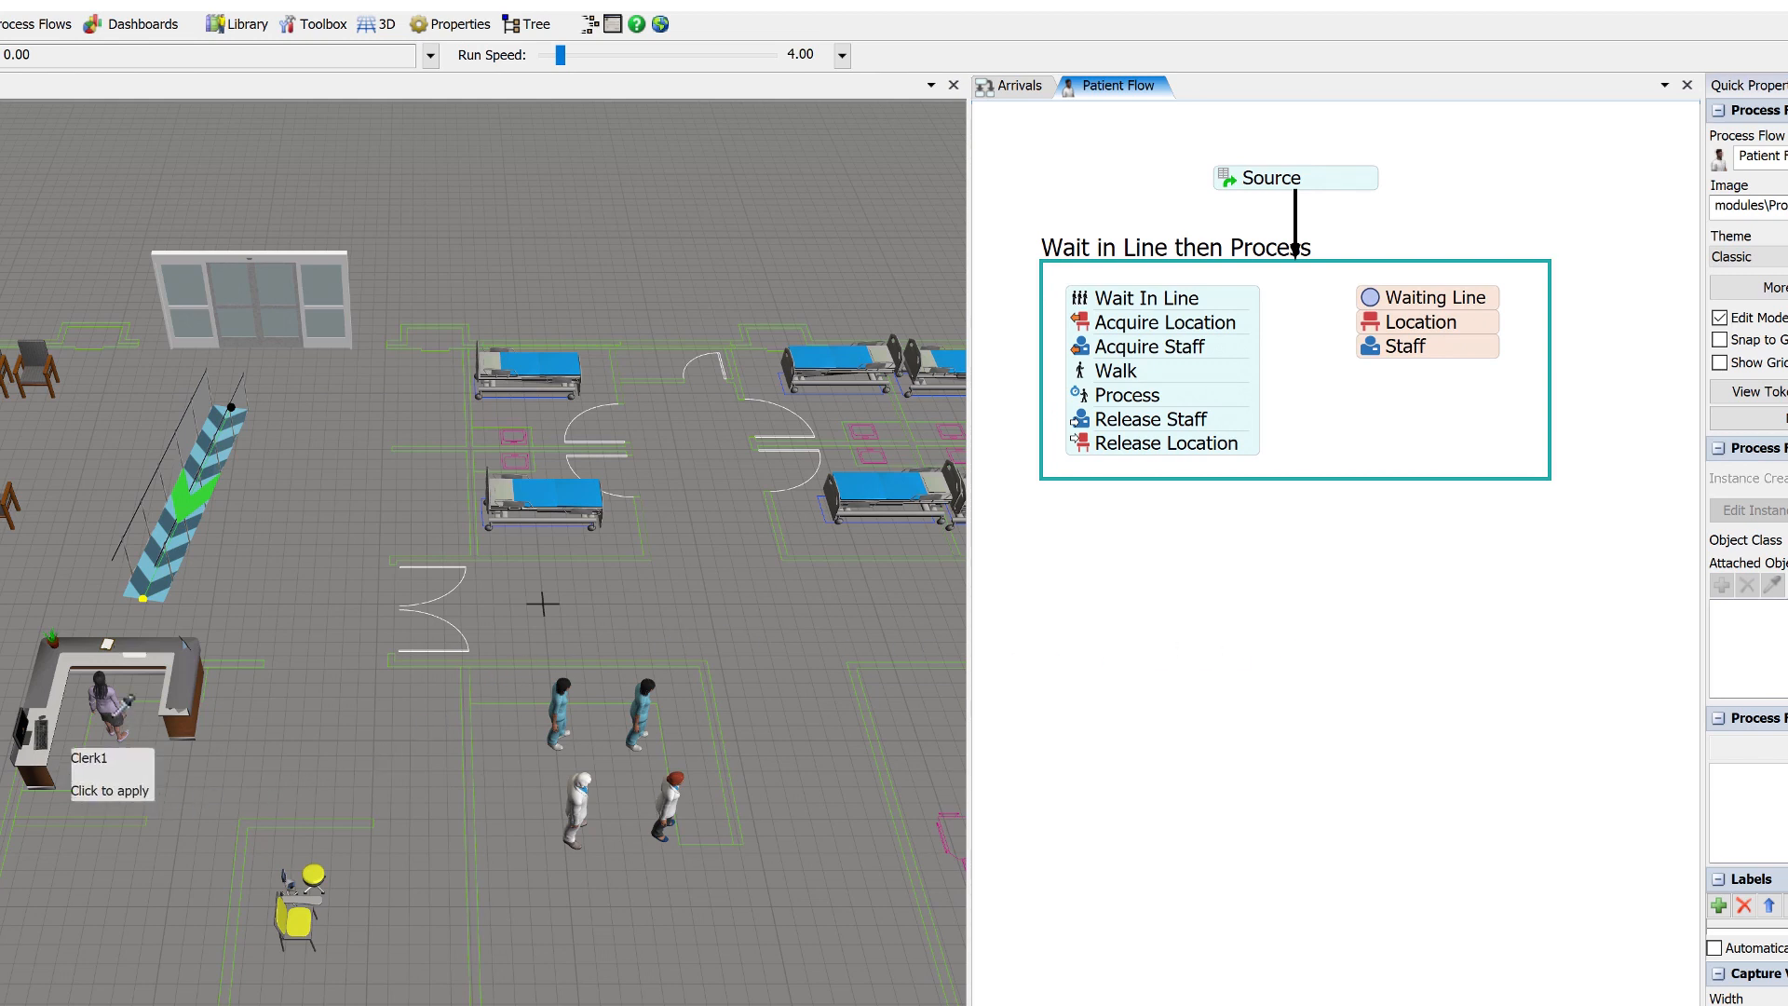
click(102, 724)
click(1289, 537)
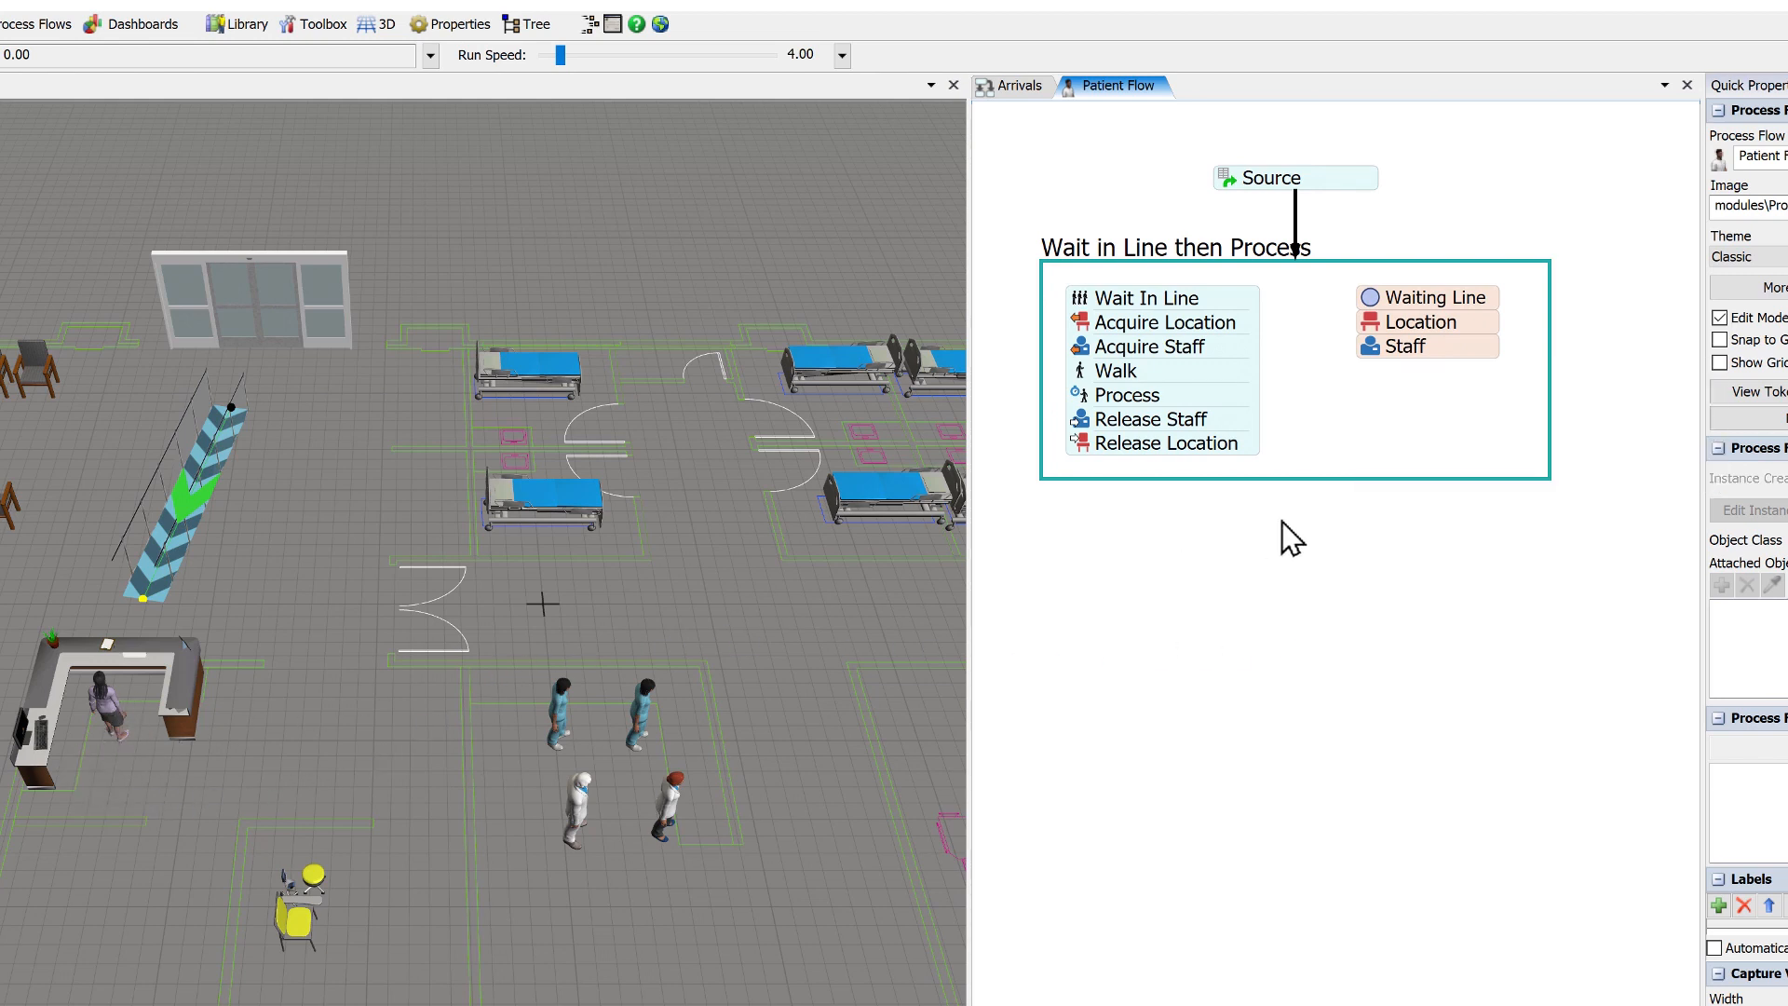
- Rename the Location resource in the activity set as Desk
double_click(1419, 321)
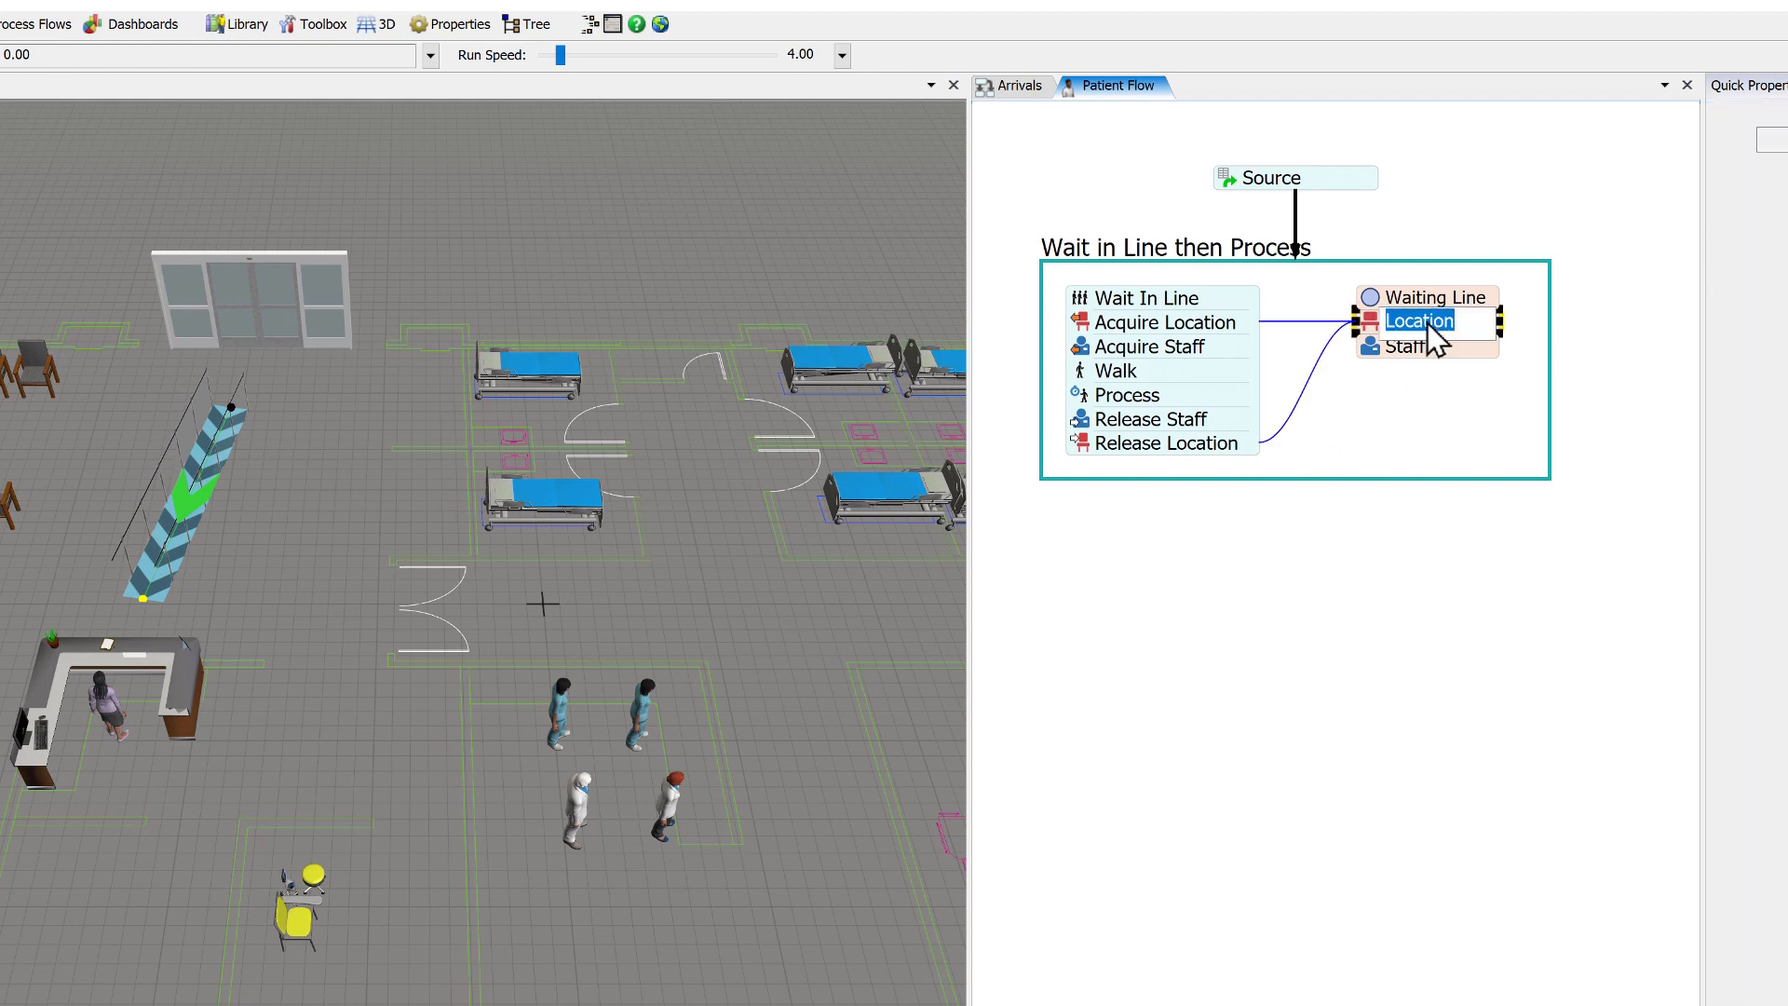
text(Desk)
key(Return)
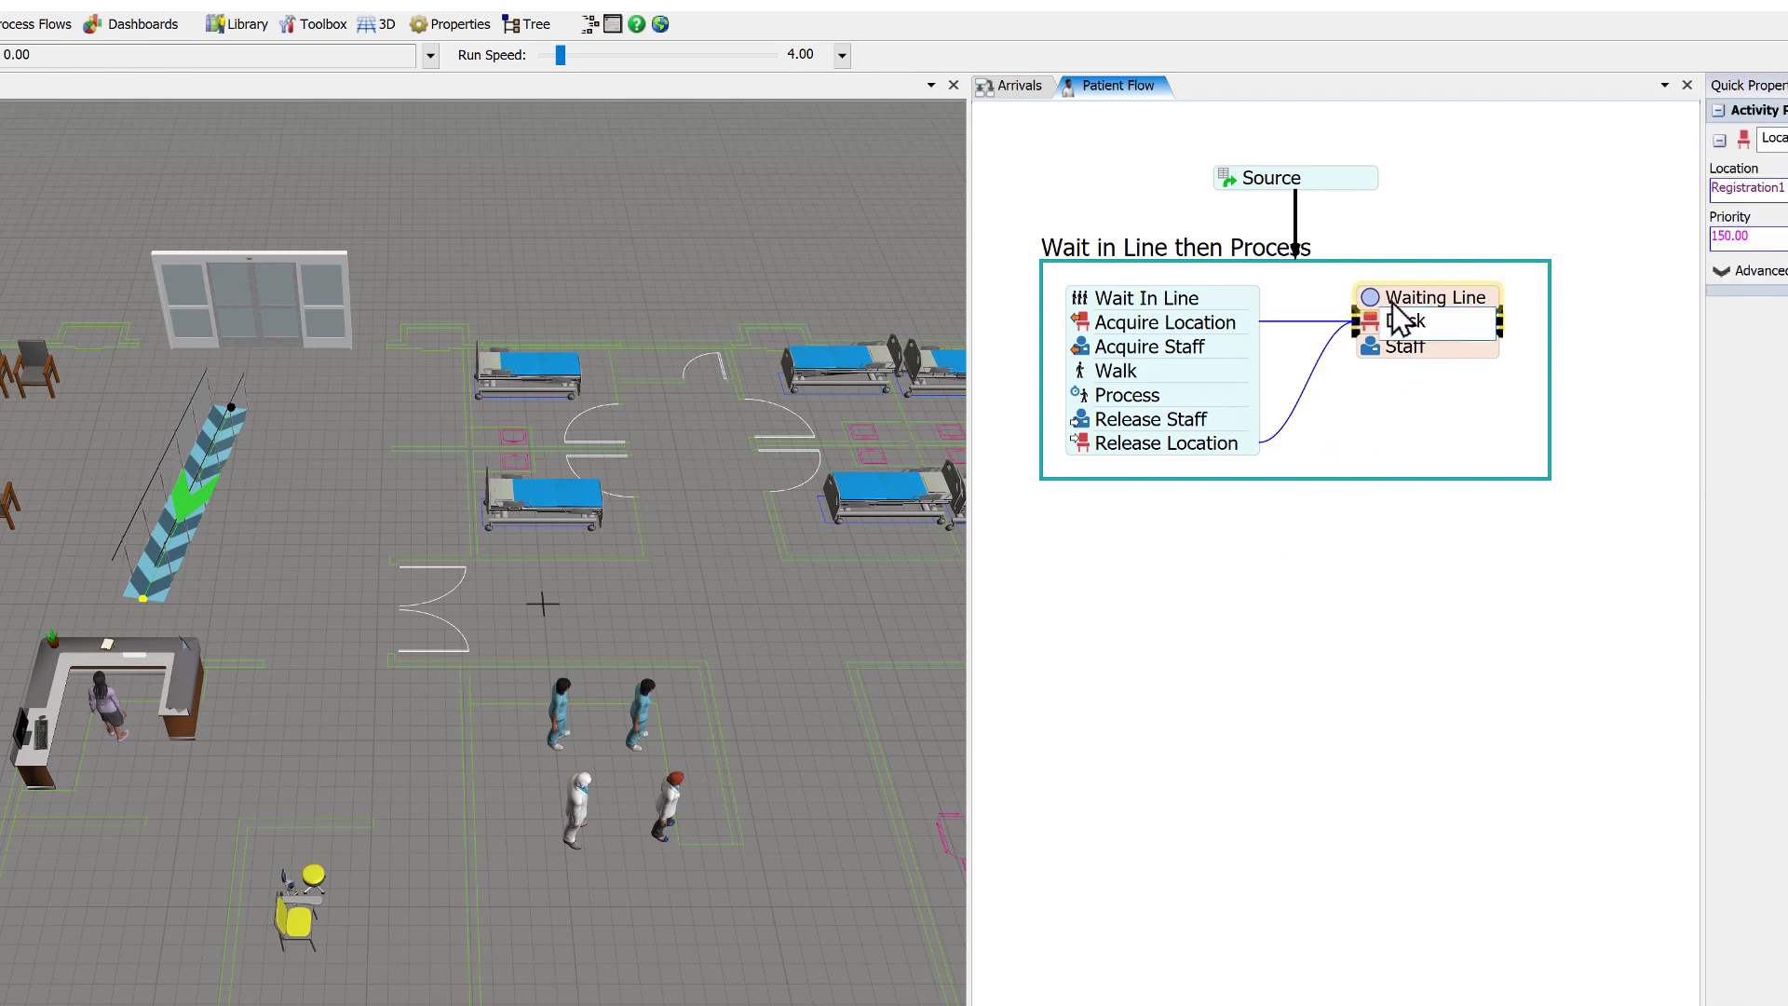
- Change the title of the Wait in Line then Process activity set to Registration
double_click(1210, 248)
text(Reg)
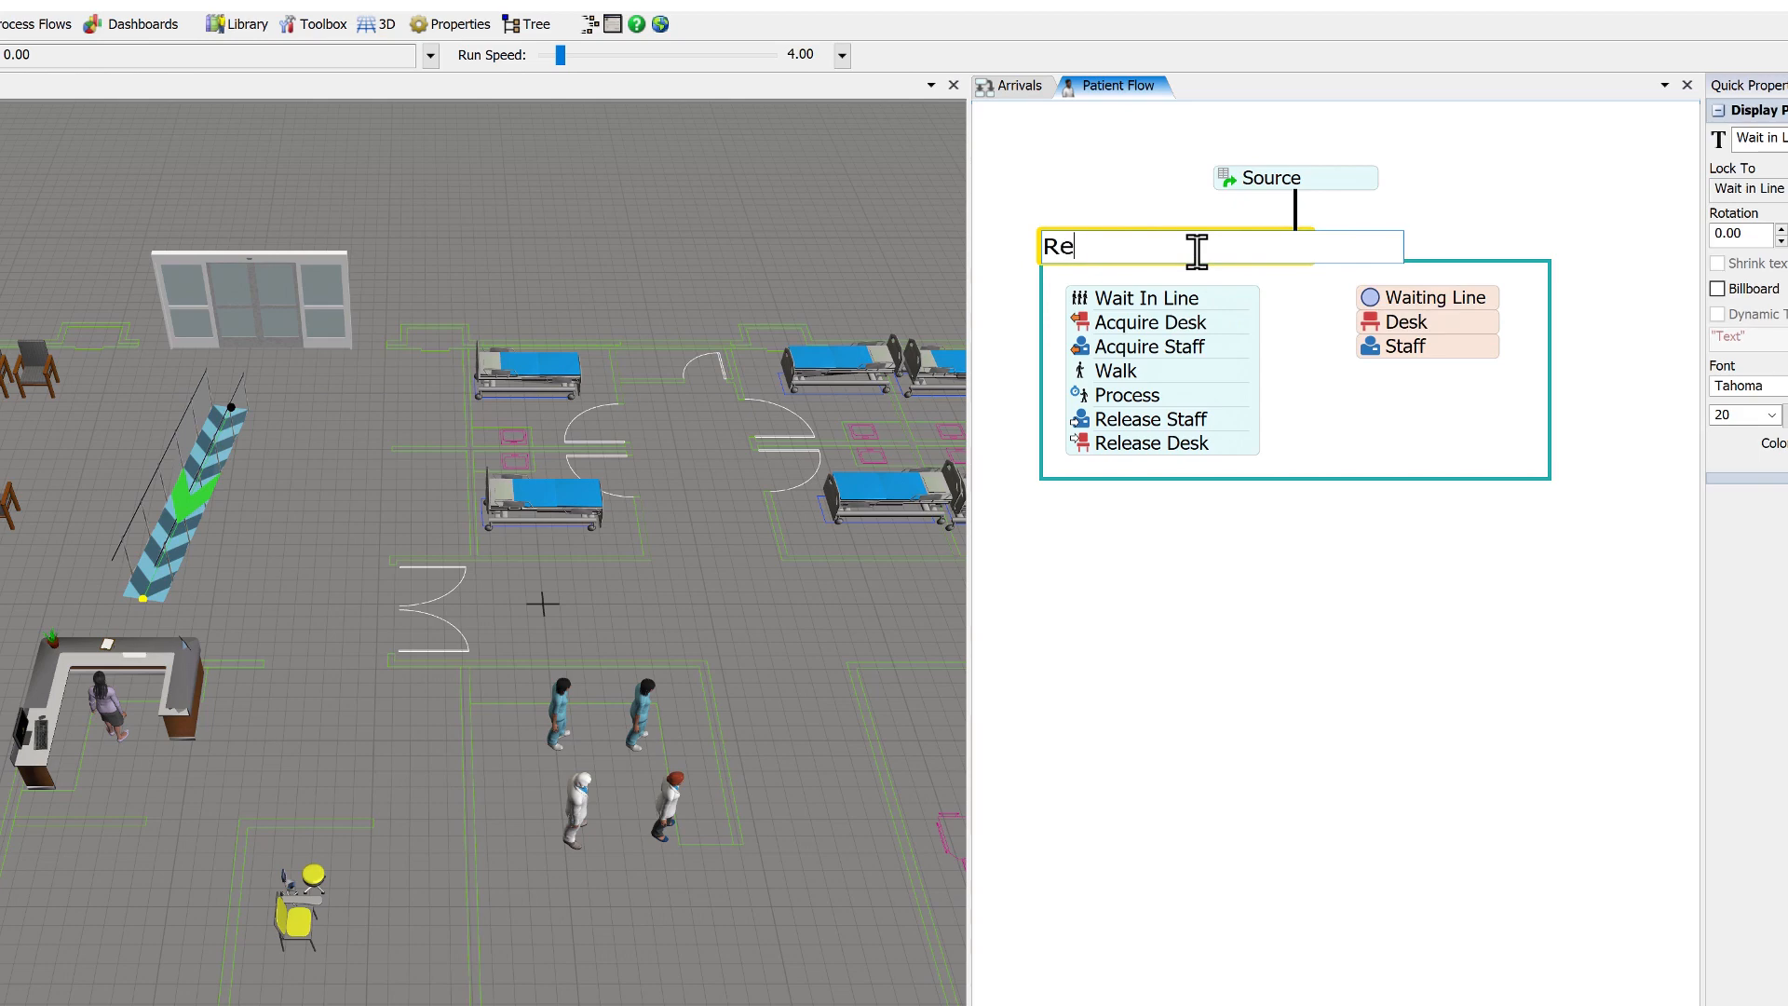
text(istration)
click(1161, 220)
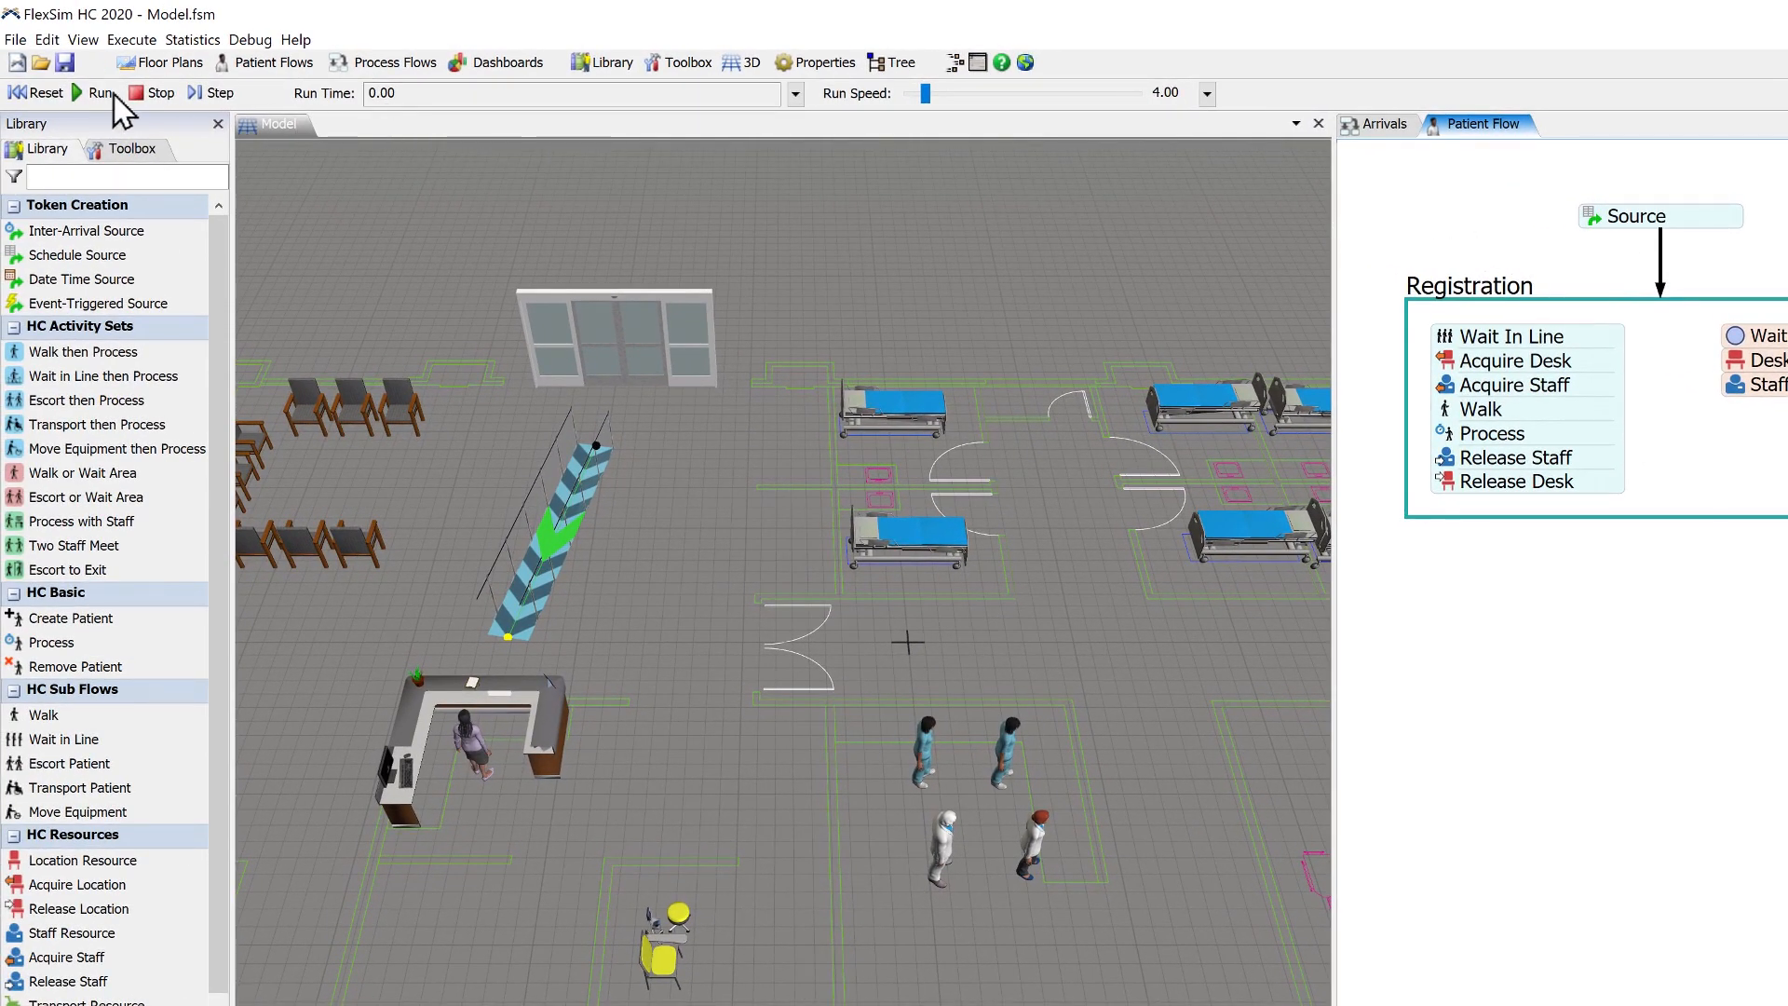
- Run the simulation and step through its events to check the registration process, then stop it
click(101, 93)
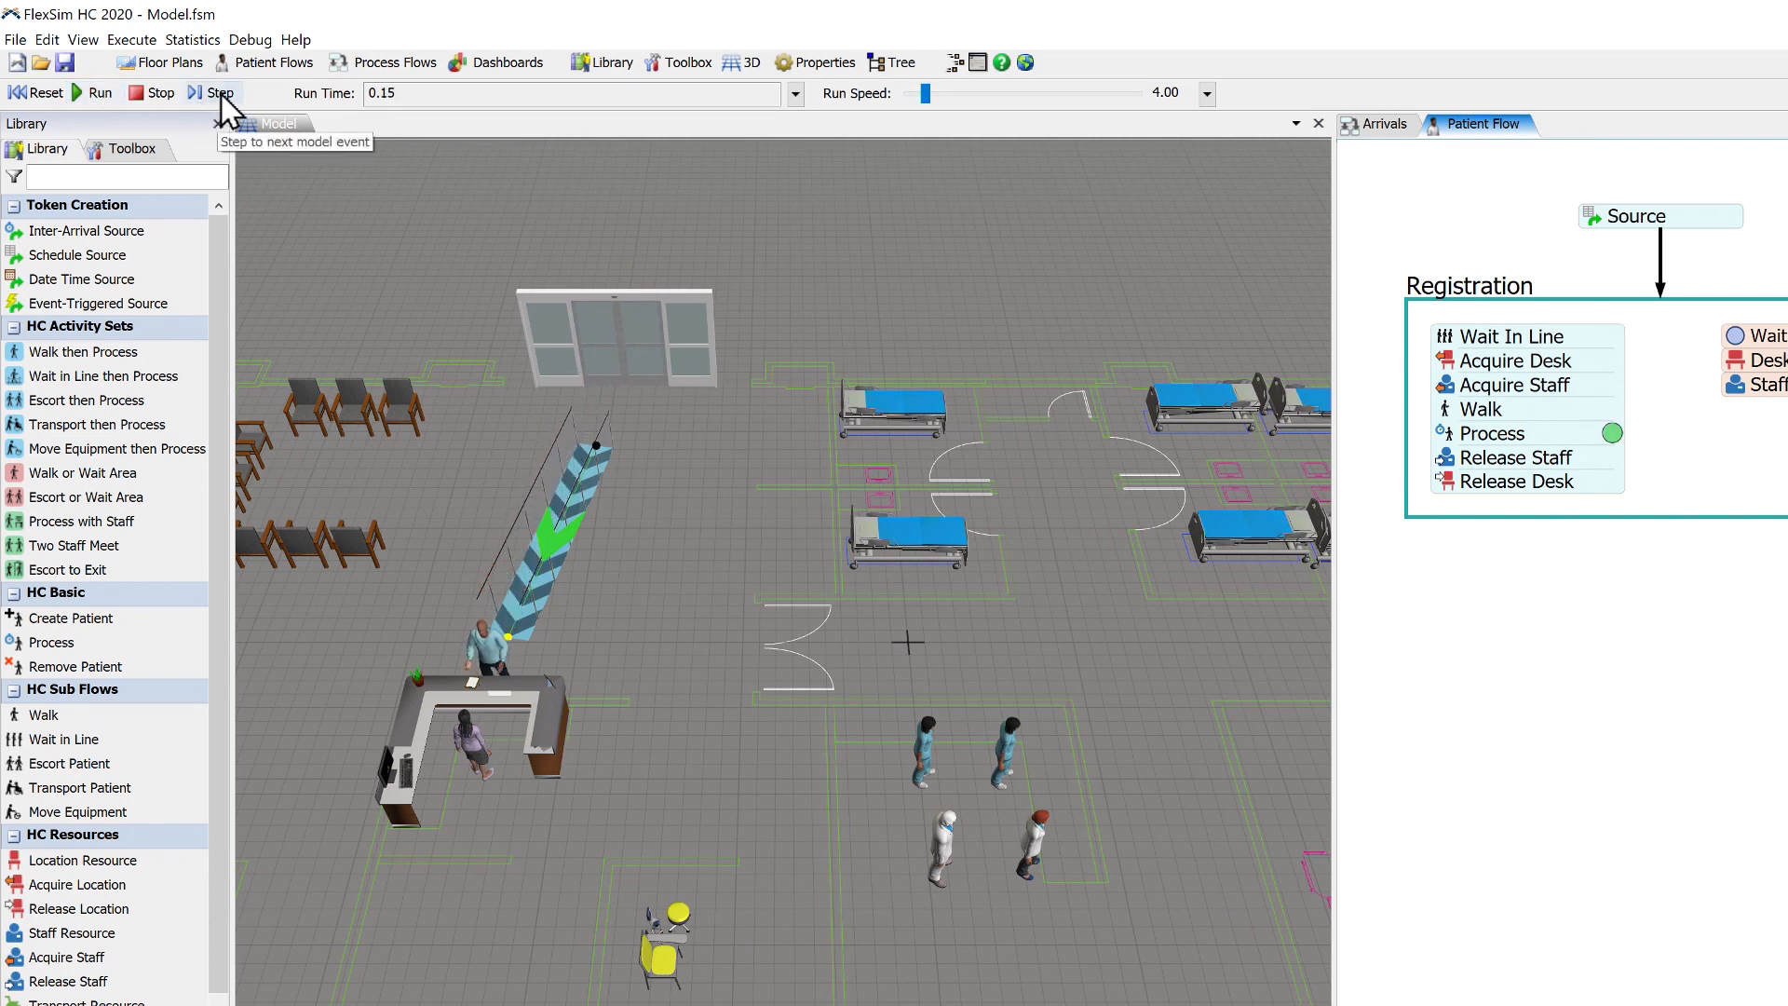
click(220, 94)
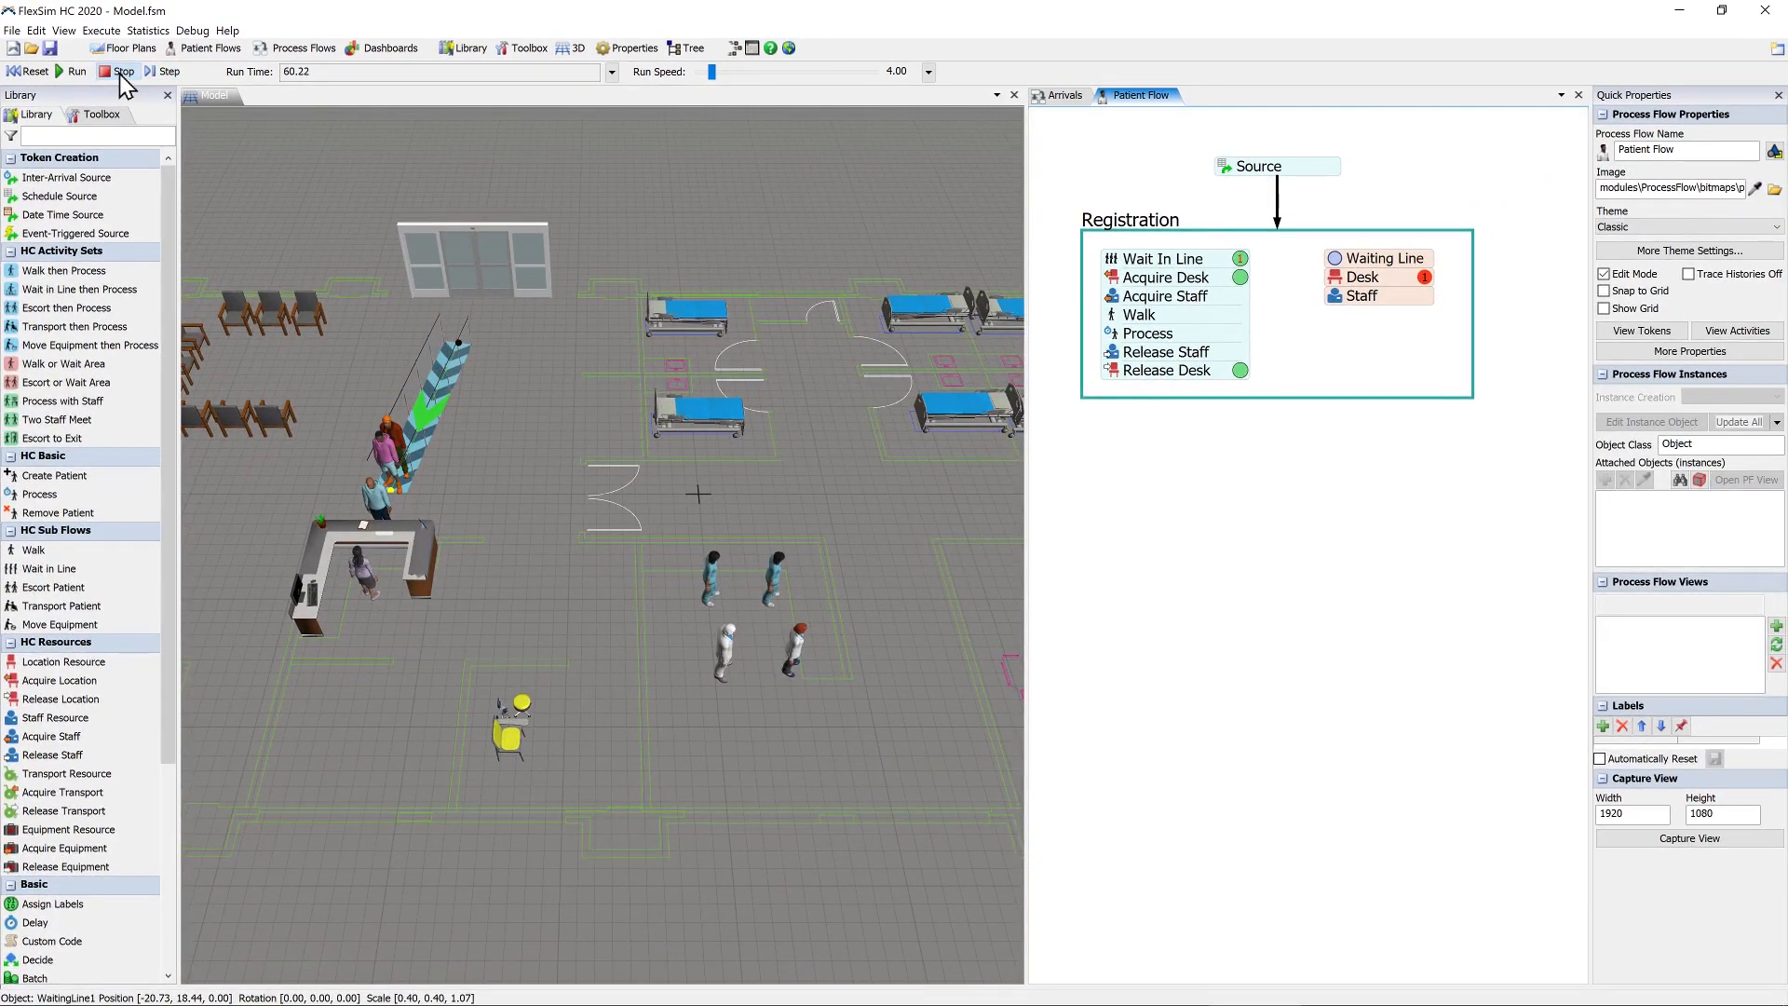
click(120, 72)
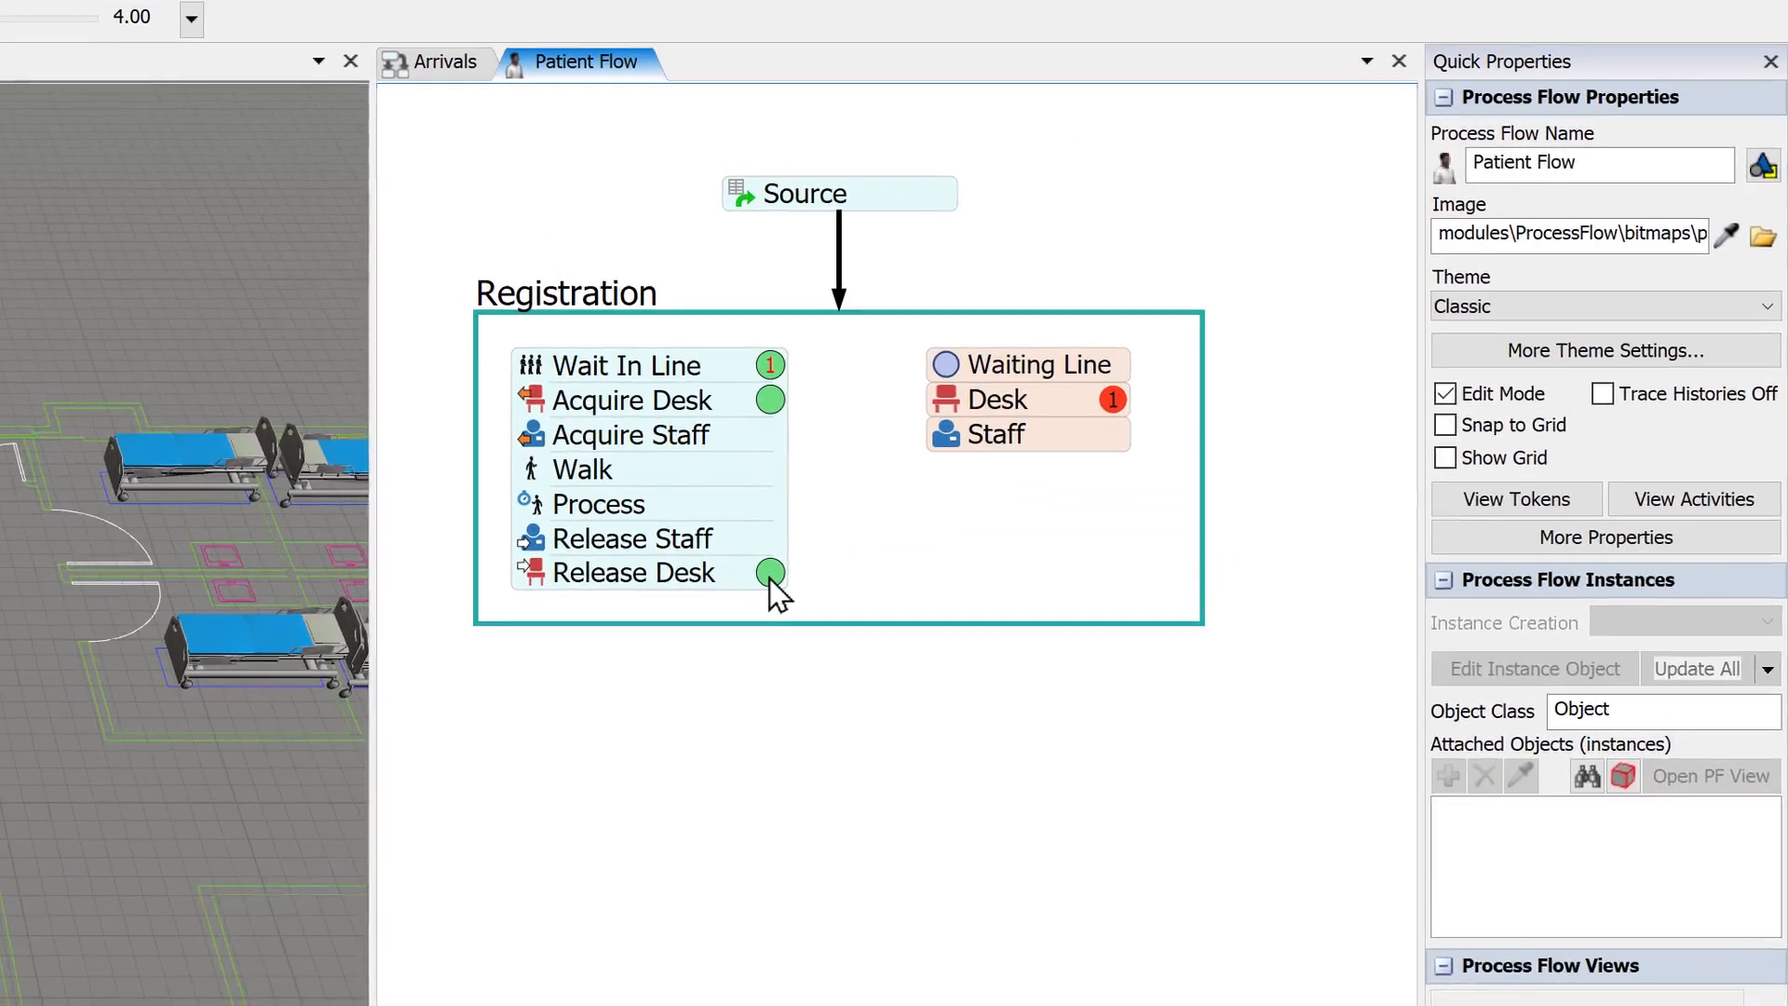
- Inspect the token at Release Desk, locate its patient in the 3D model, and reset the simulation
click(770, 576)
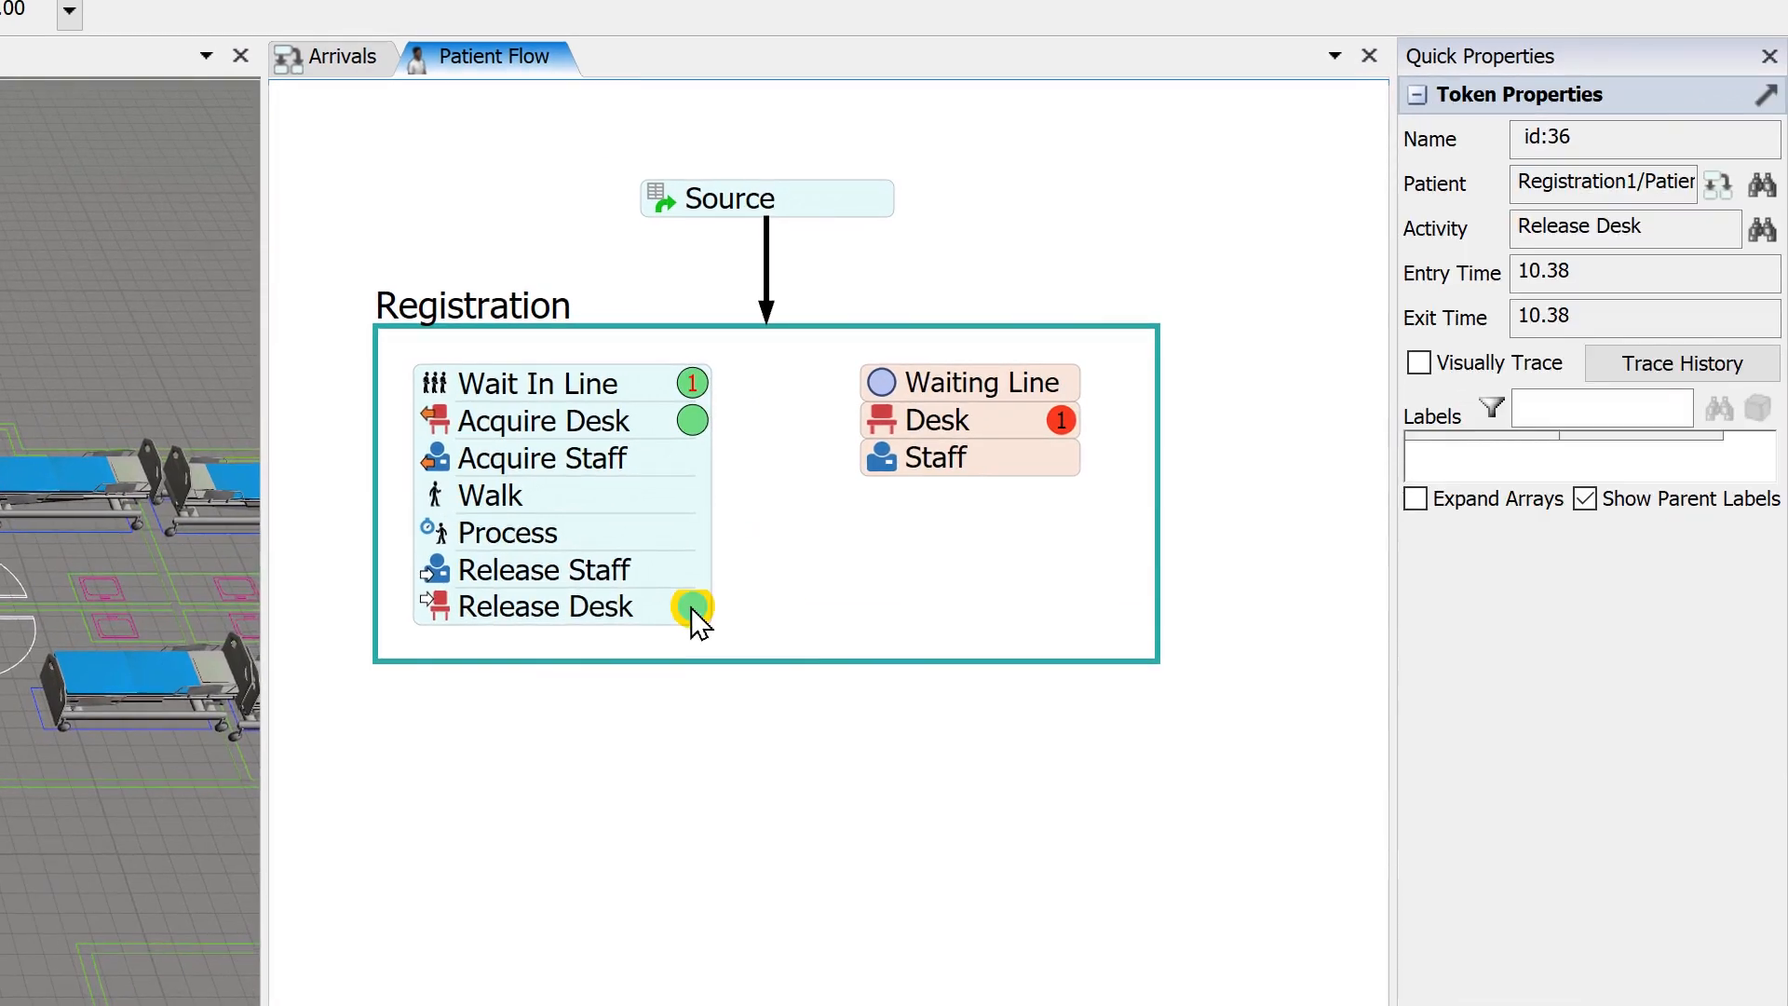
click(1763, 185)
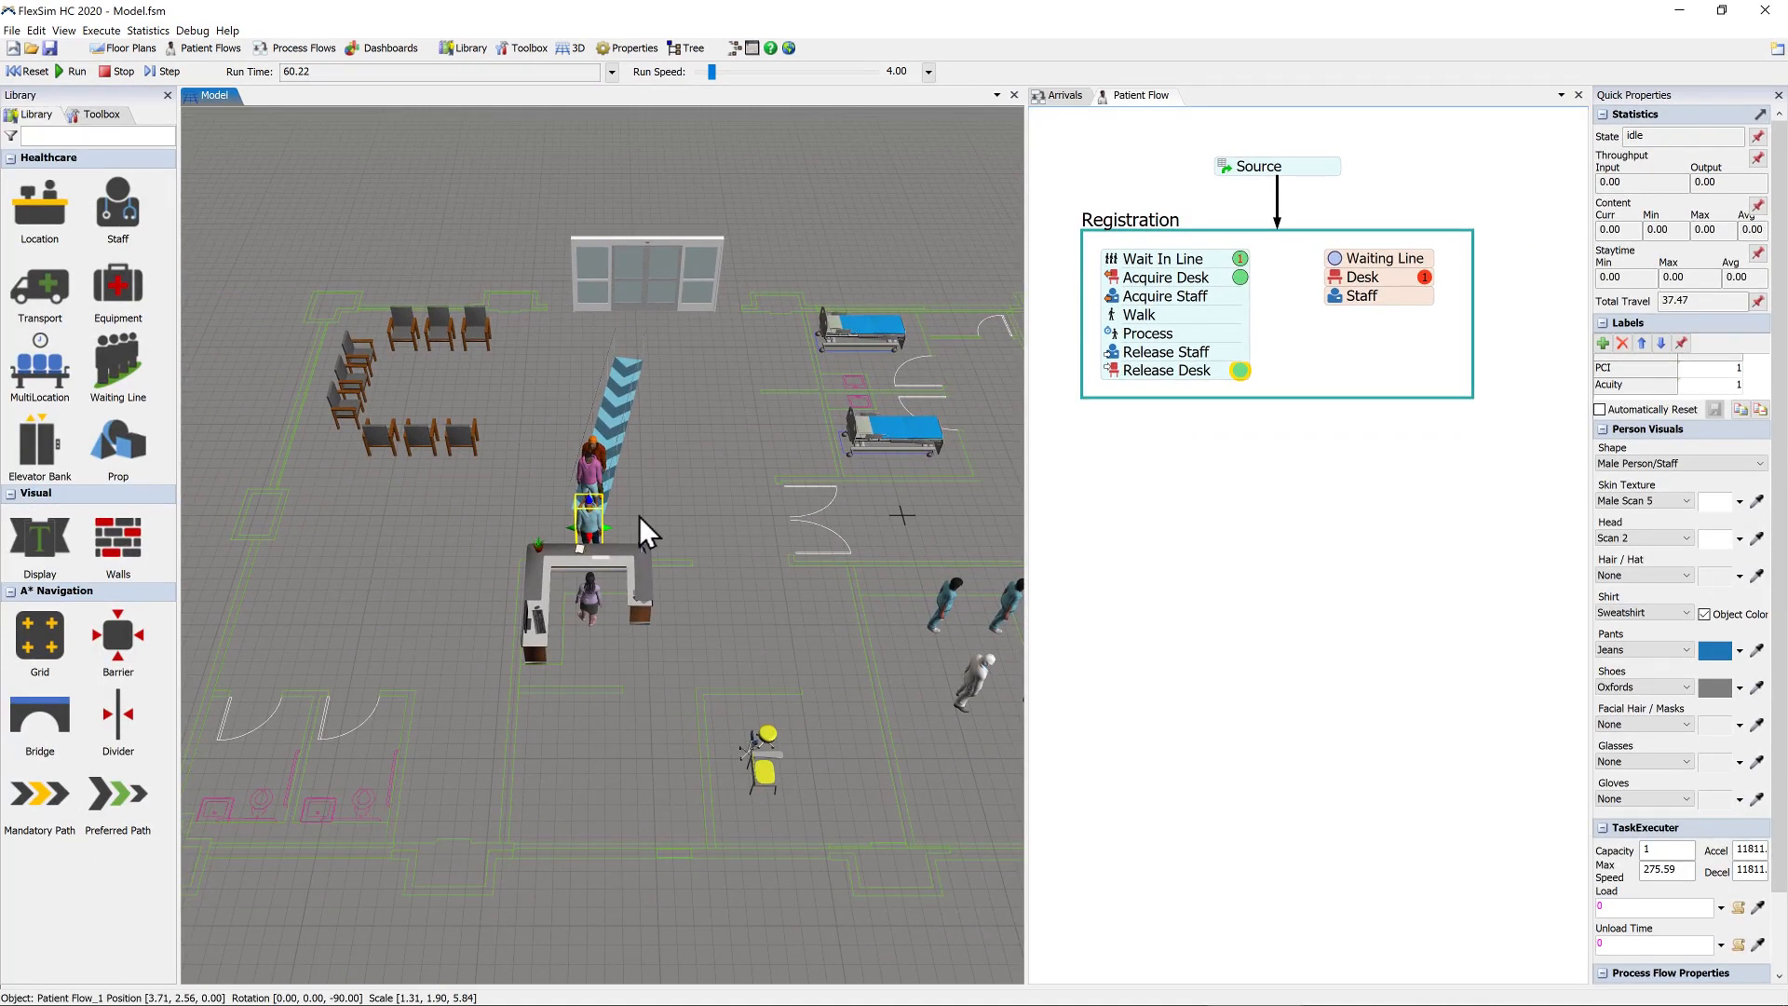
click(31, 71)
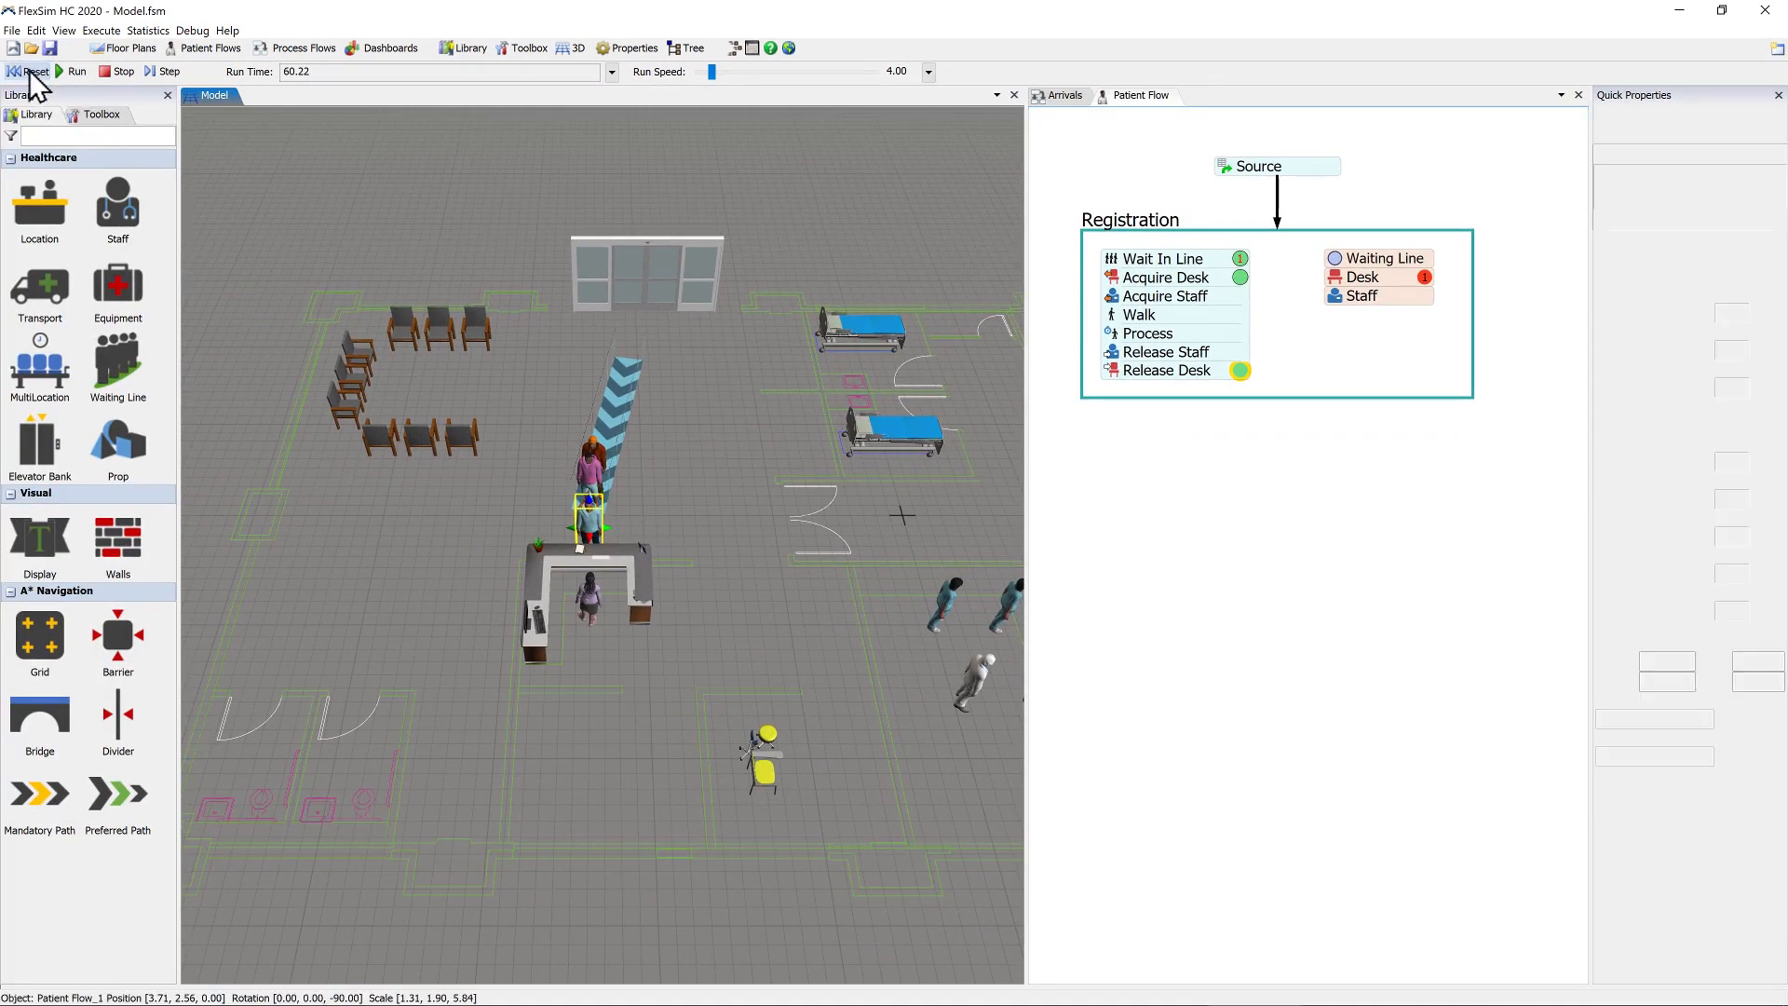
- Group the four exam beds into a new location group named ExamRooms
drag(430, 211, 350, 213)
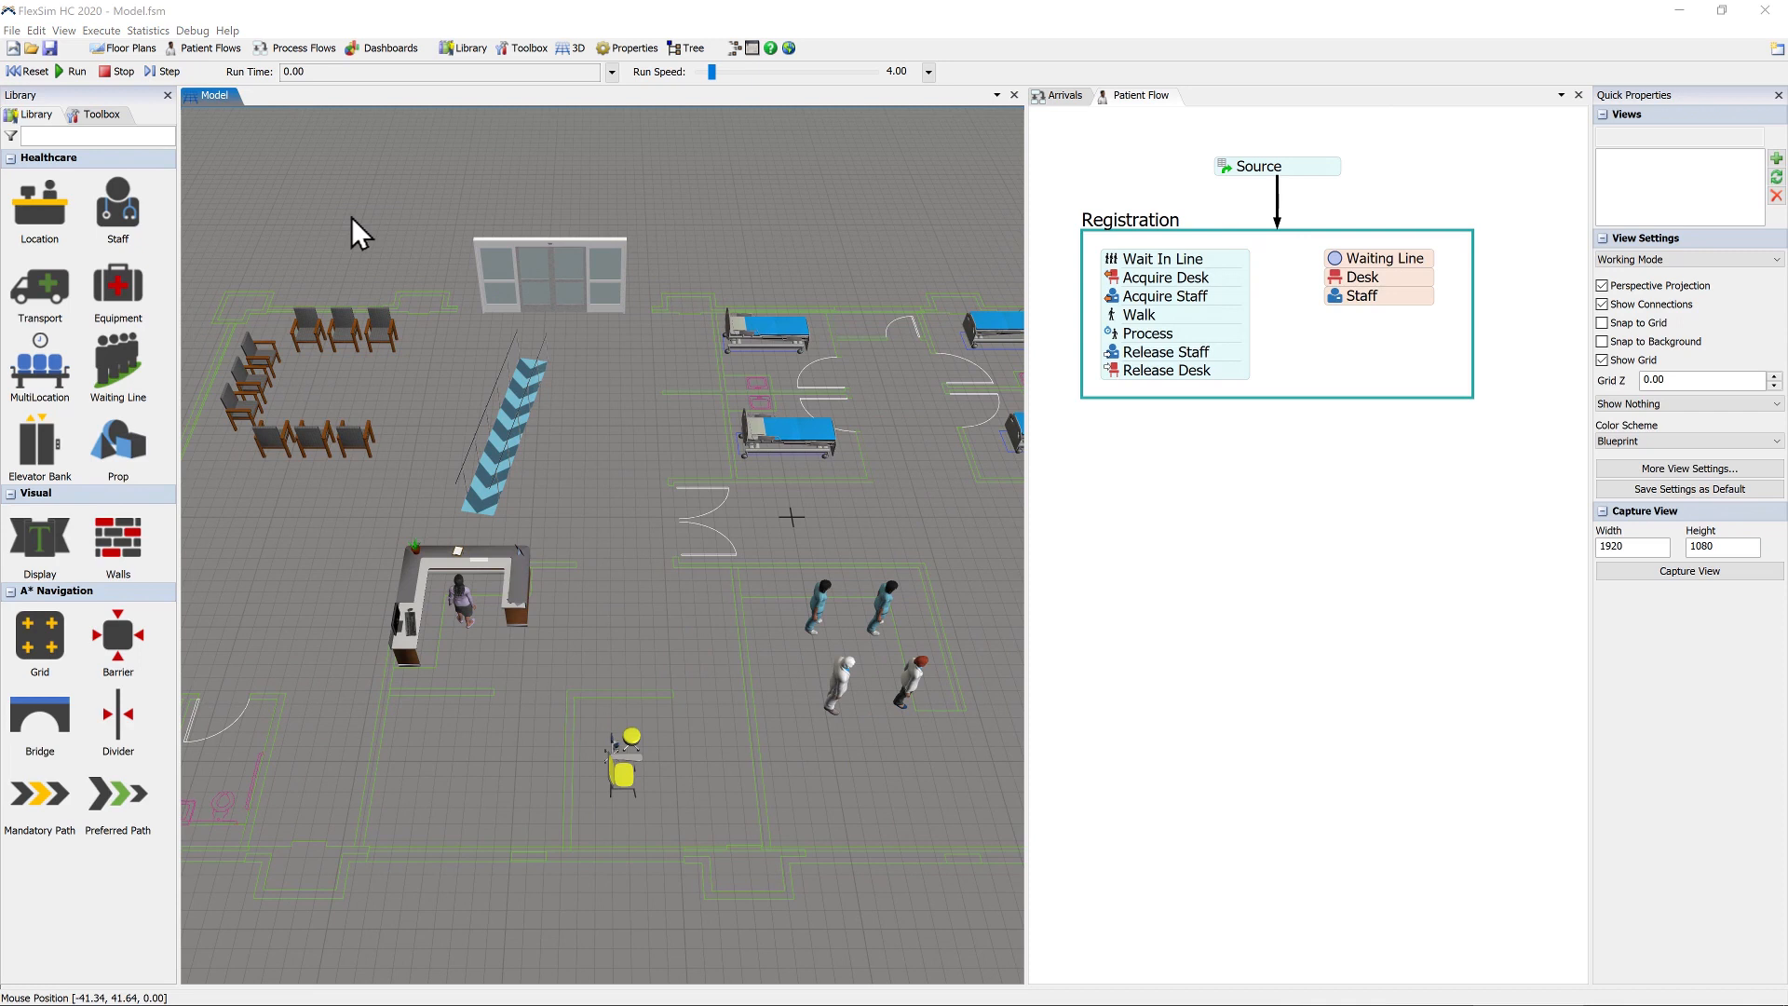
drag(710, 282, 1018, 482)
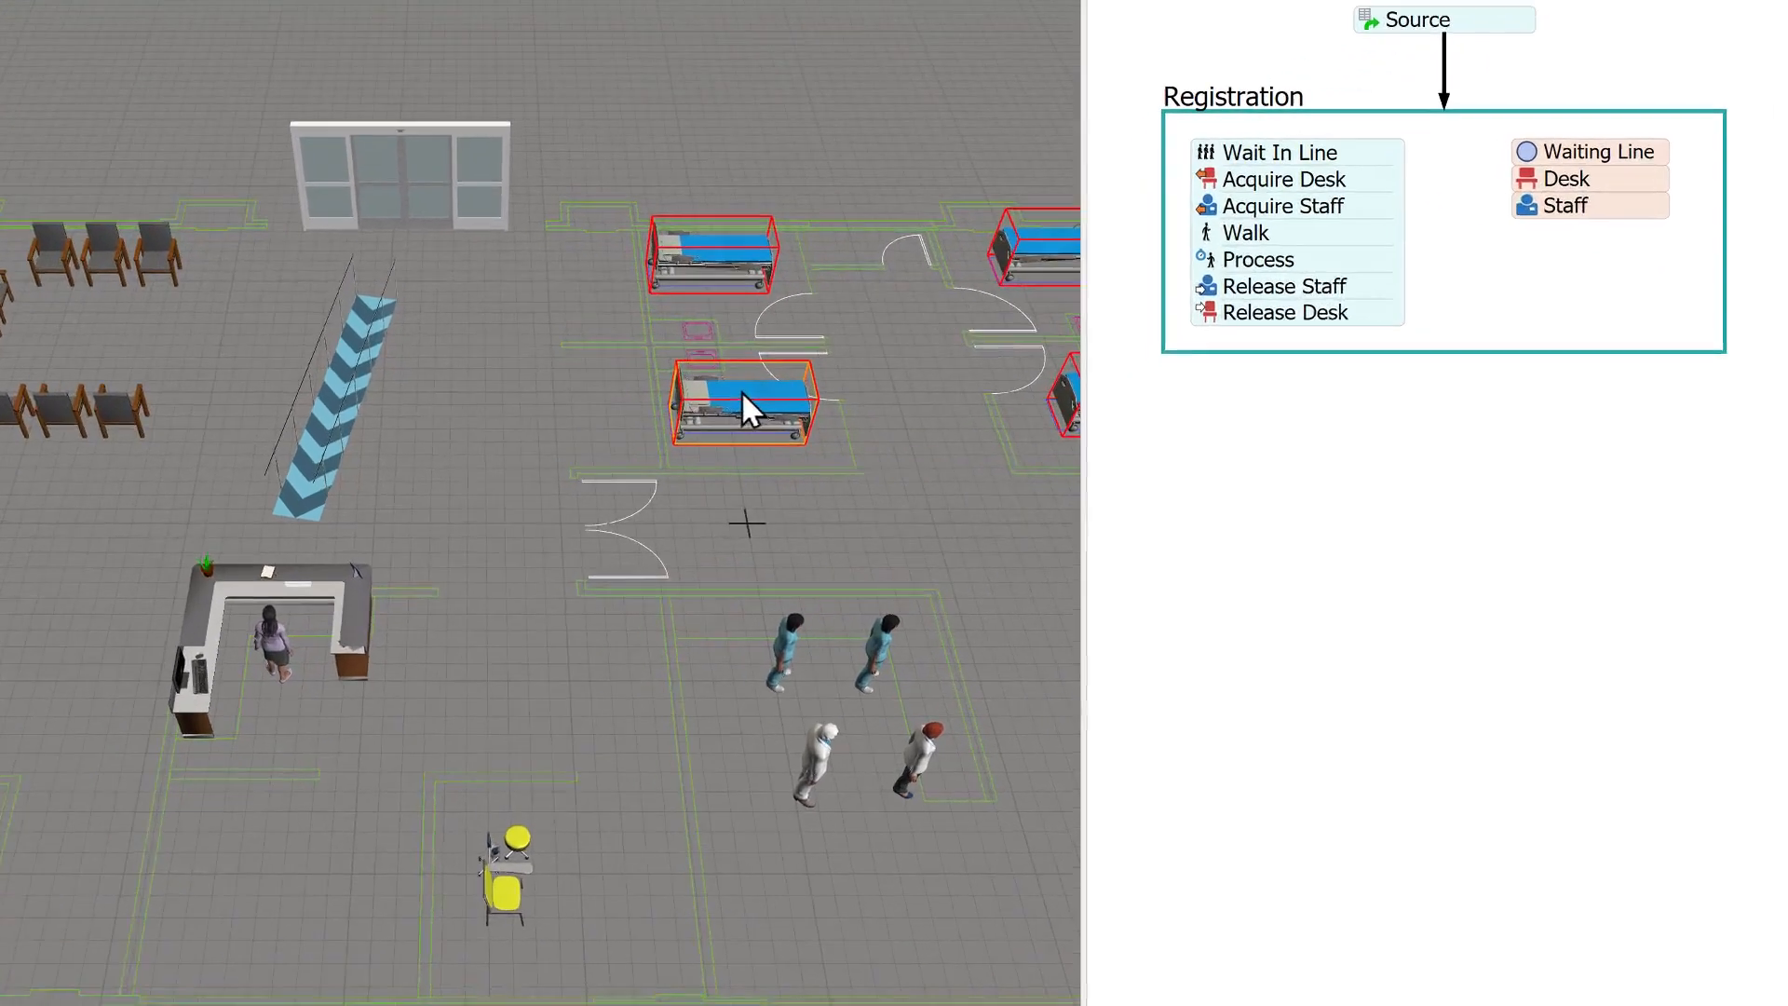
right_click(788, 427)
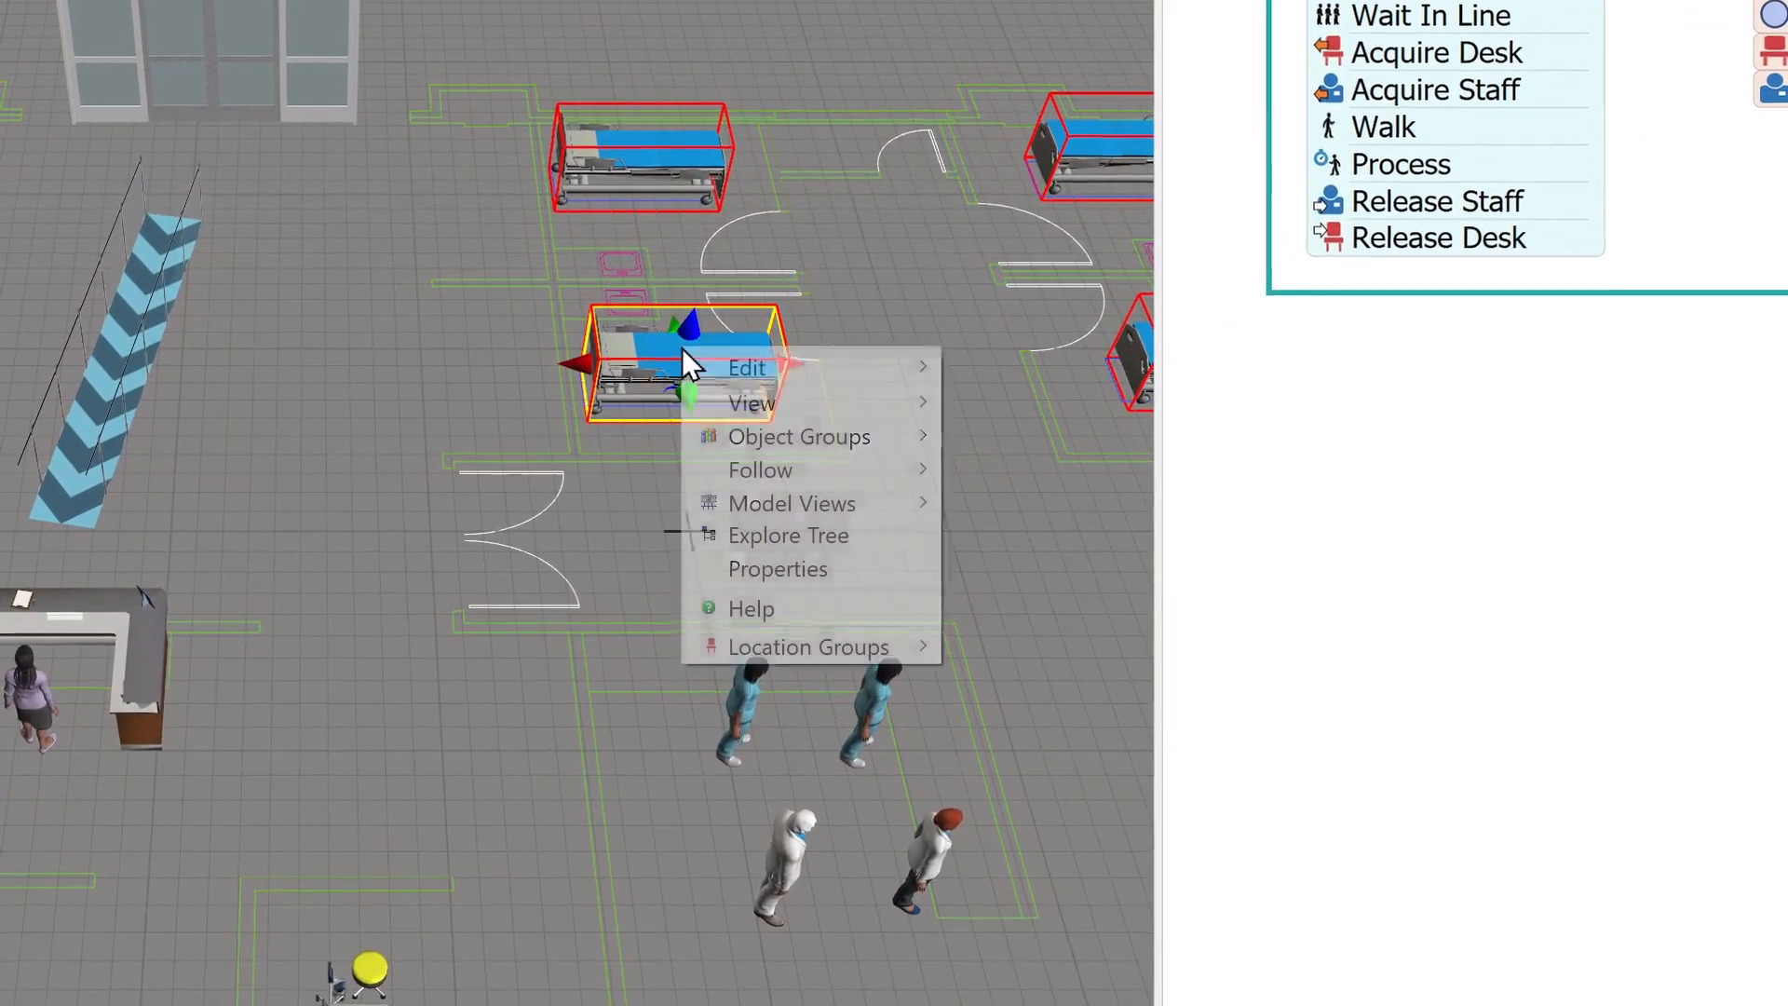
mouse_move(791, 650)
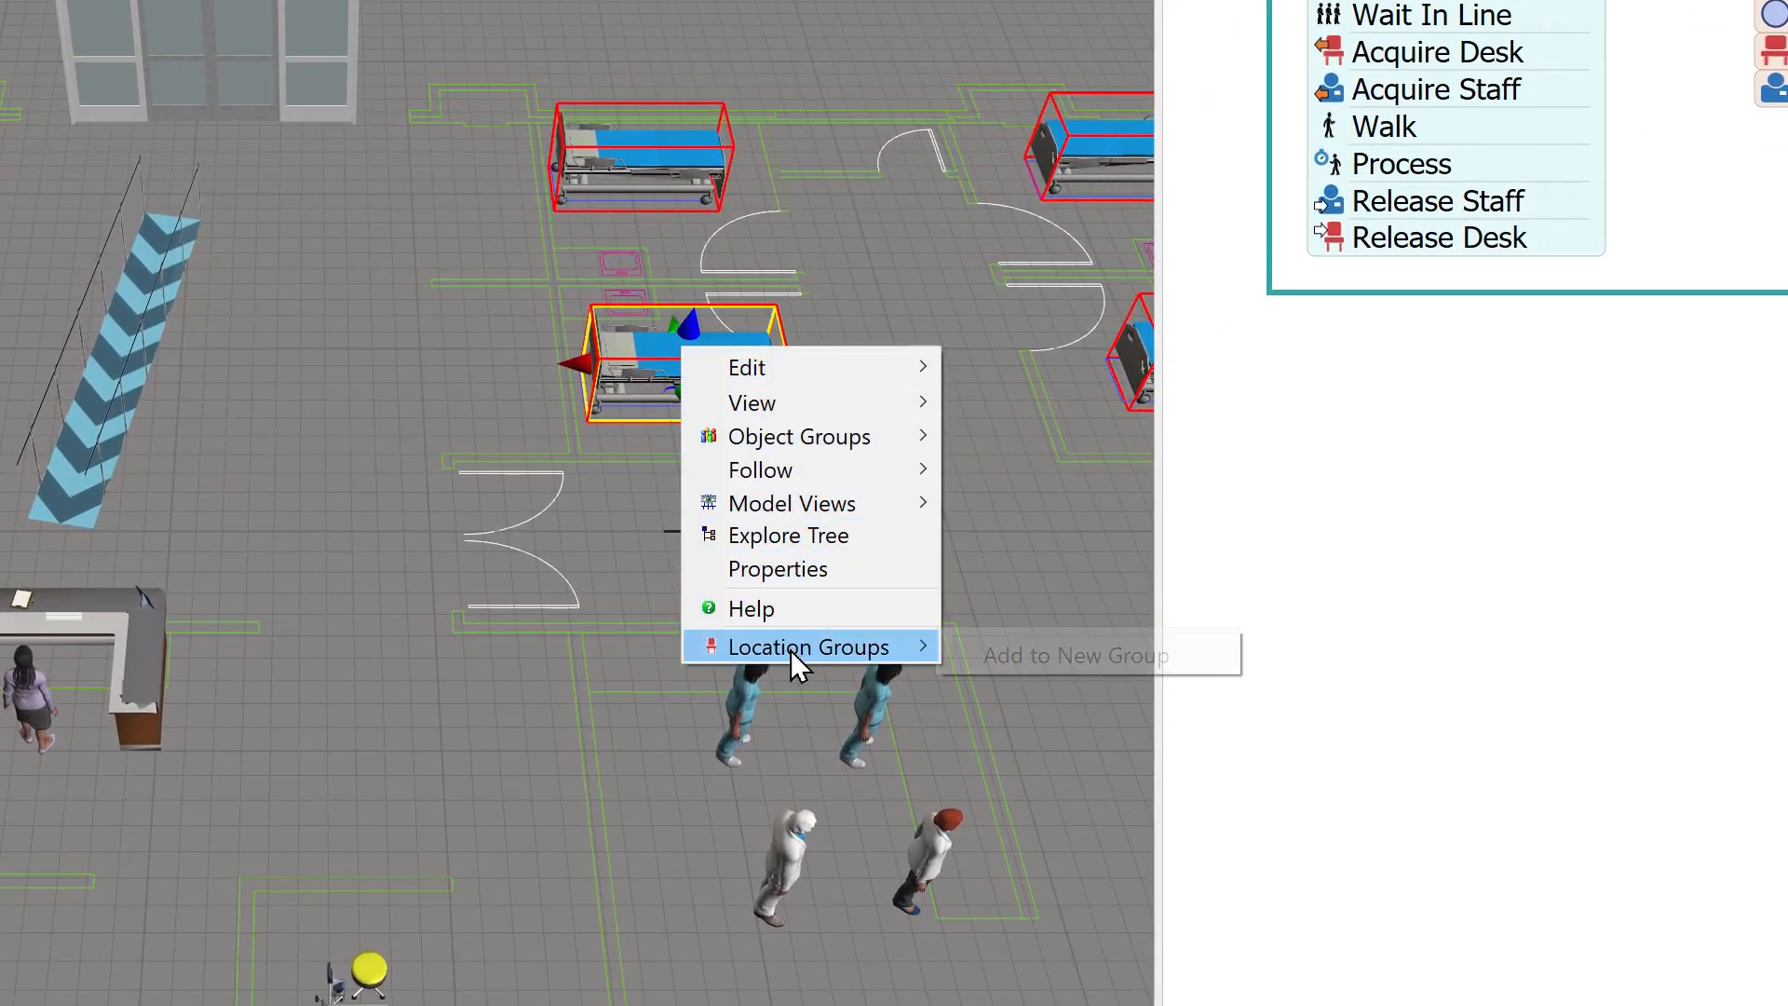
click(1013, 654)
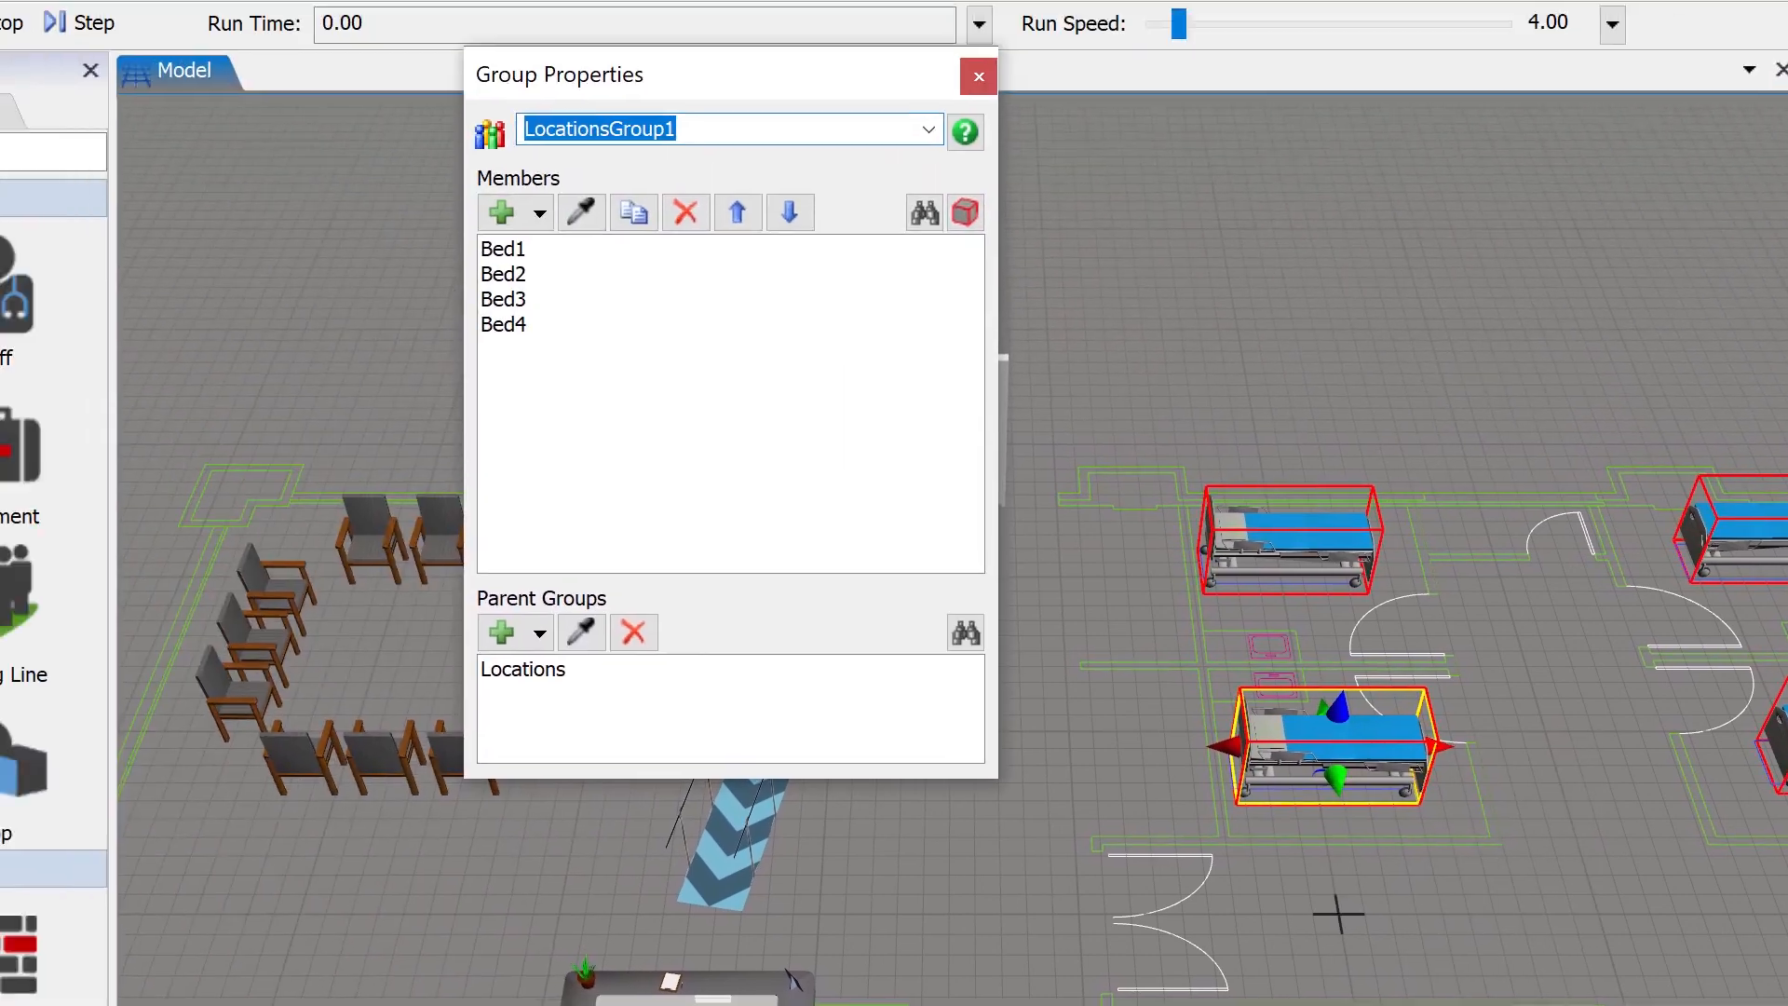
text(Exa)
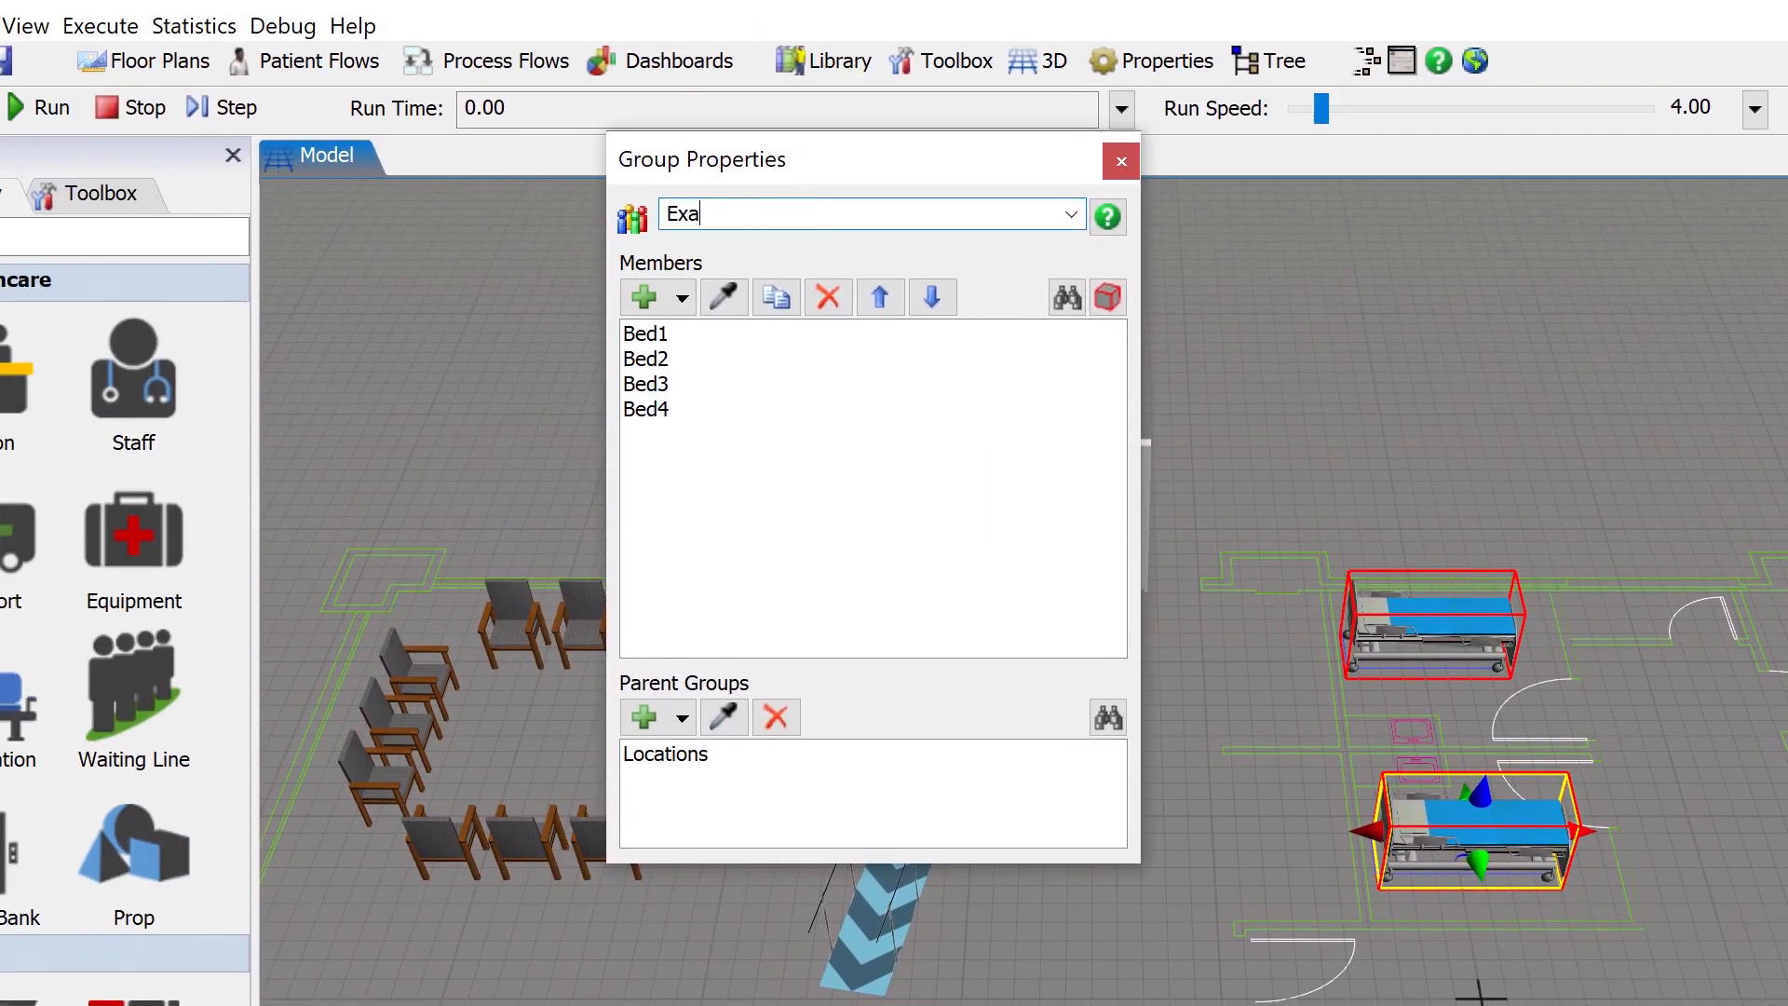
text(mRooms)
click(1121, 162)
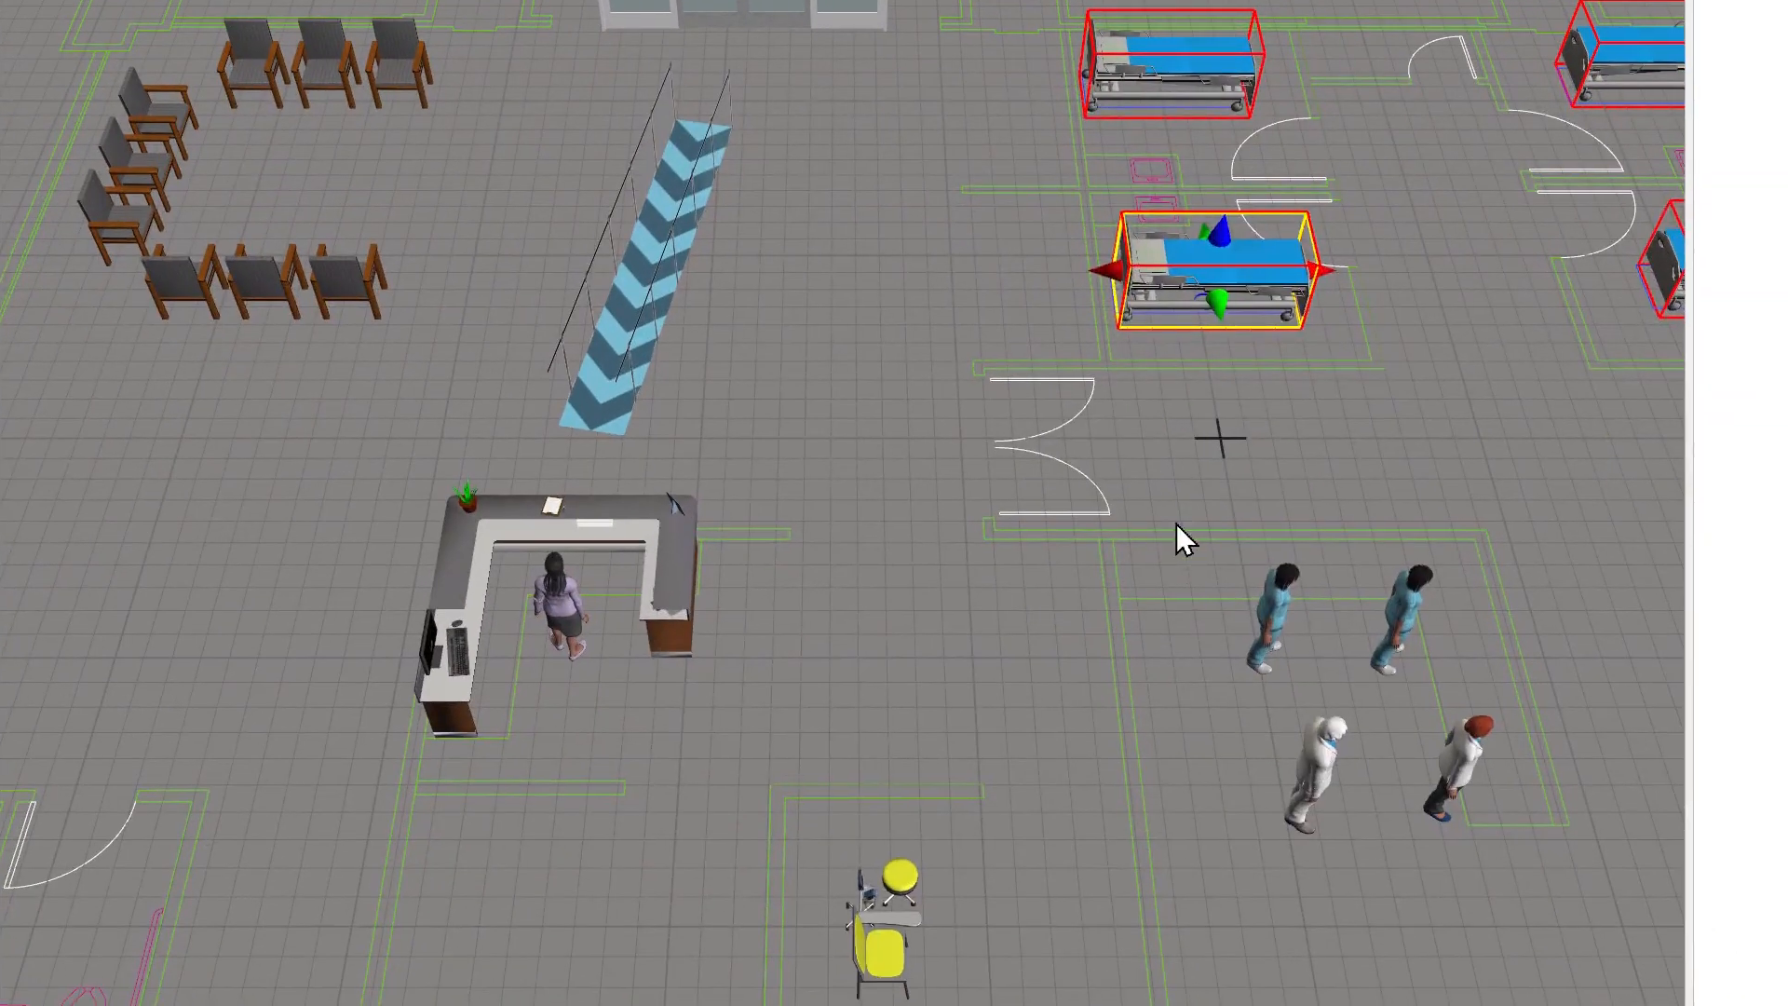
- Group the two nurses in blue scrubs into a new staff group named RNs
shift+drag(1175, 522, 1442, 633)
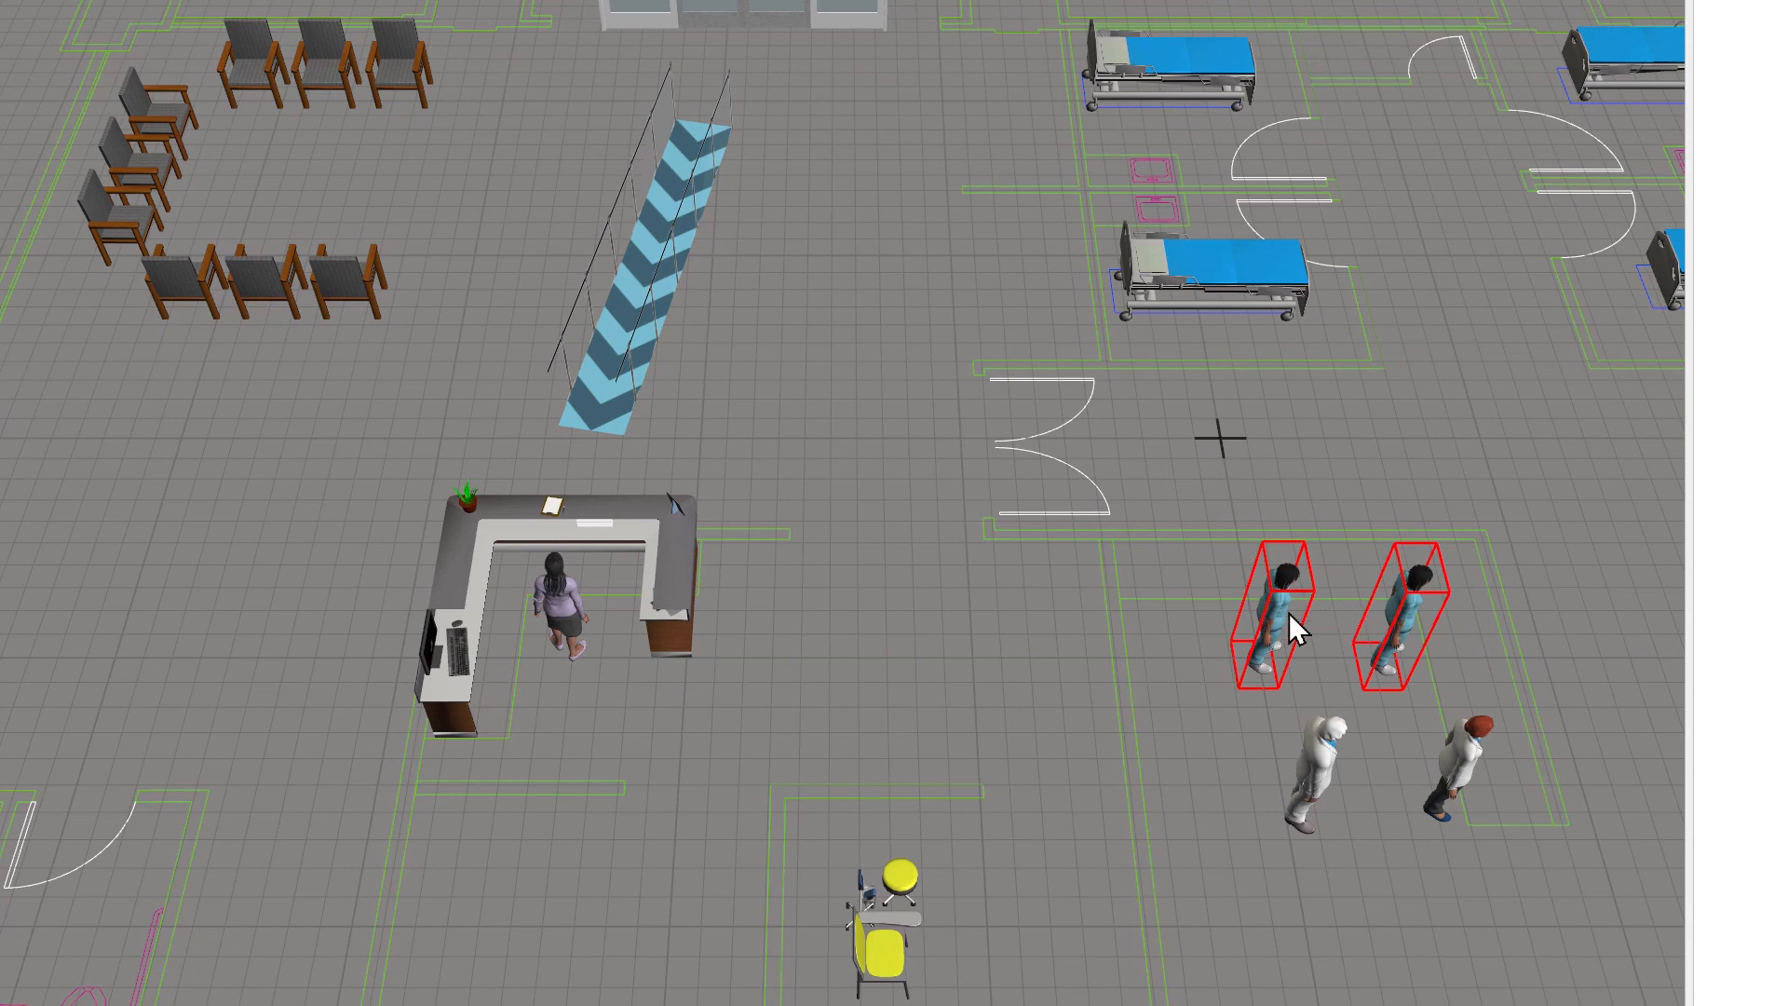
right_click(1262, 631)
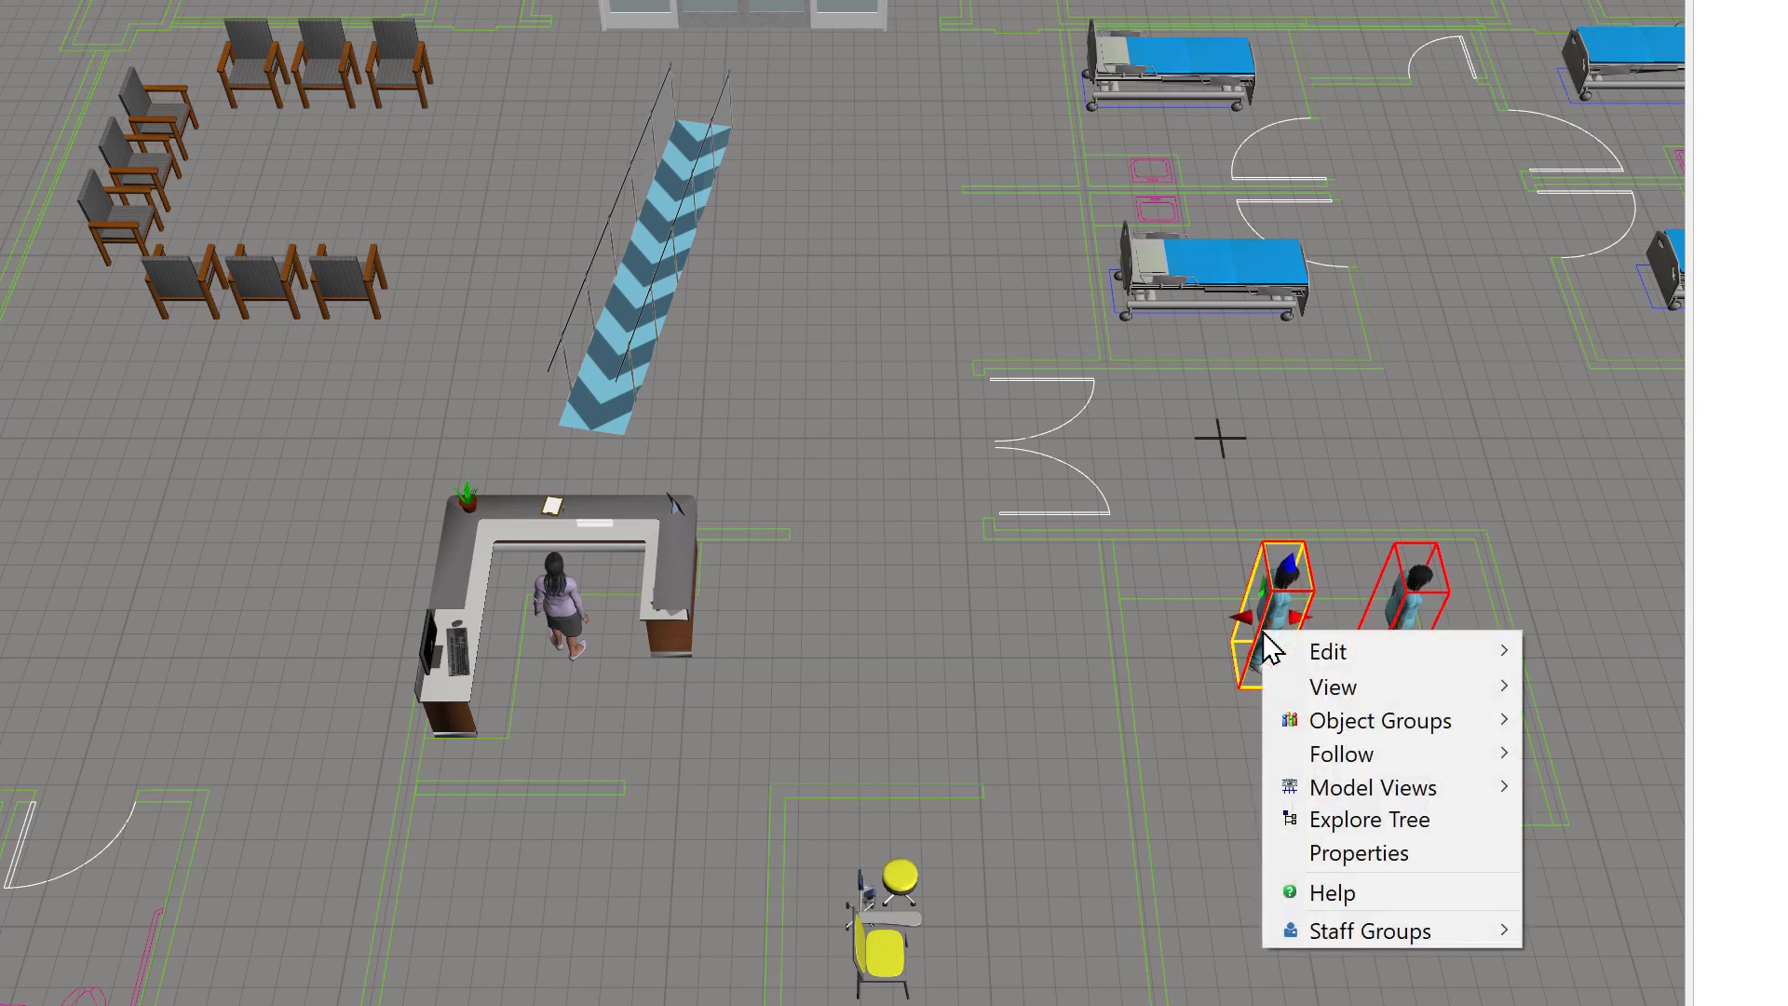
mouse_move(1350, 922)
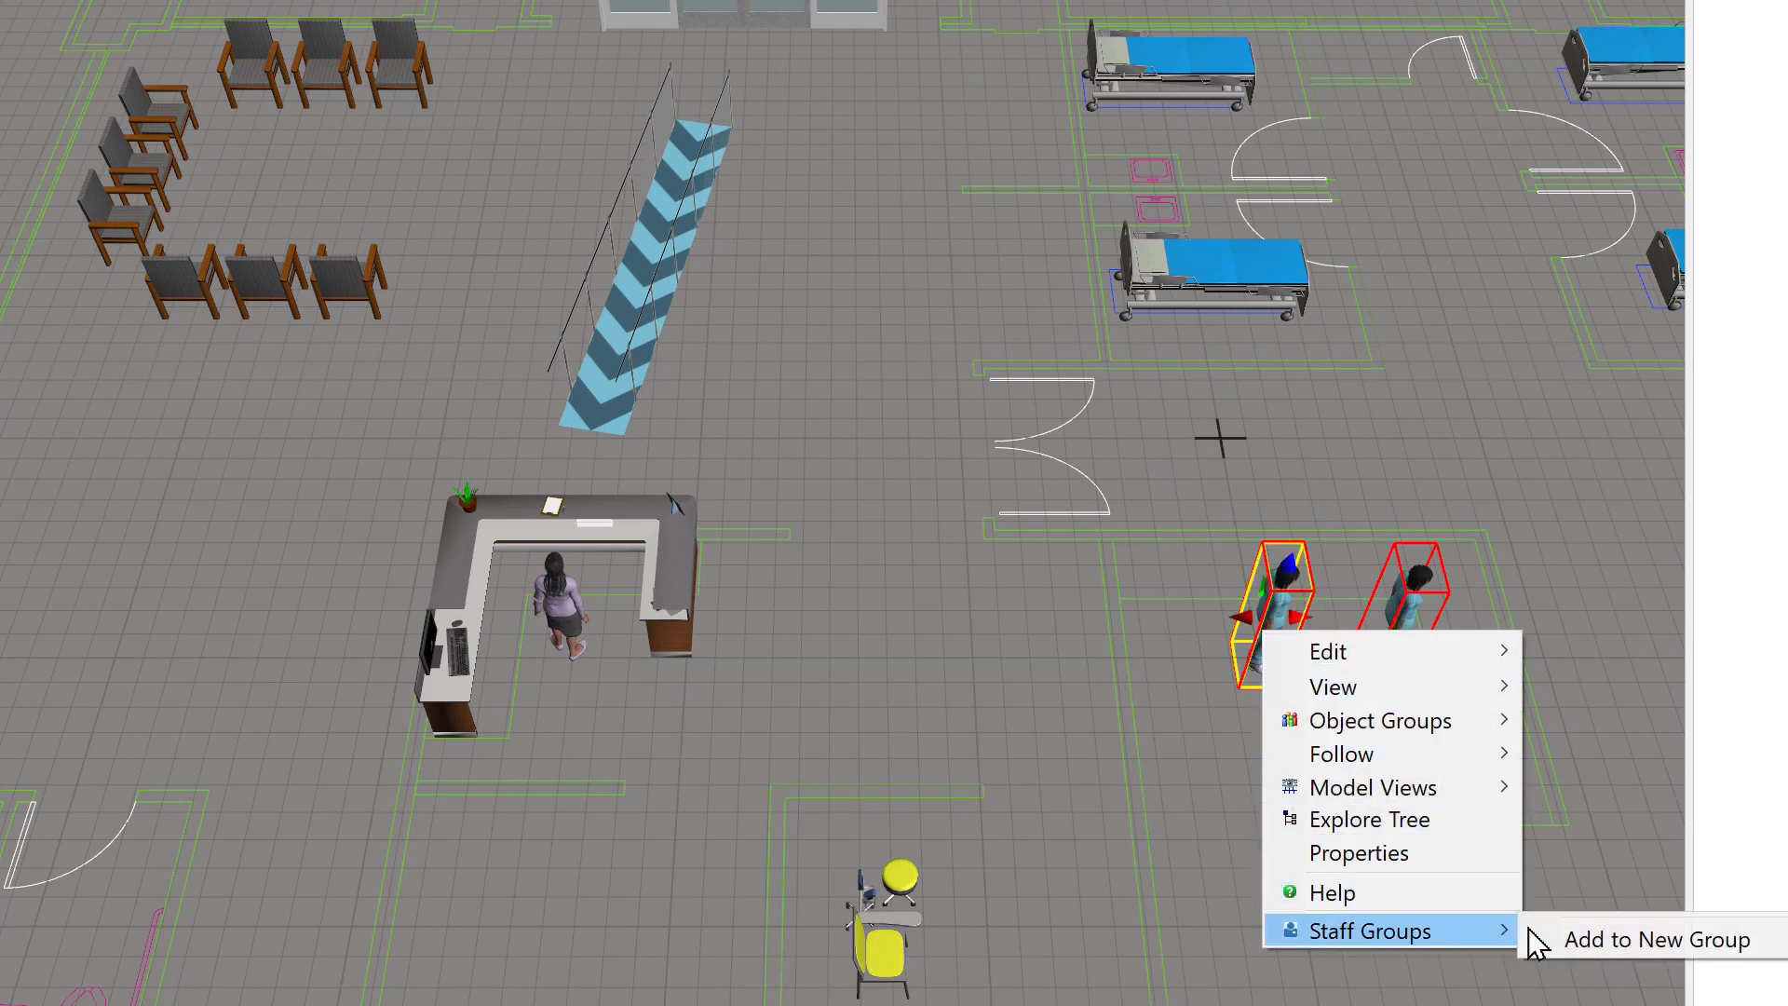
click(1562, 940)
text(RNs)
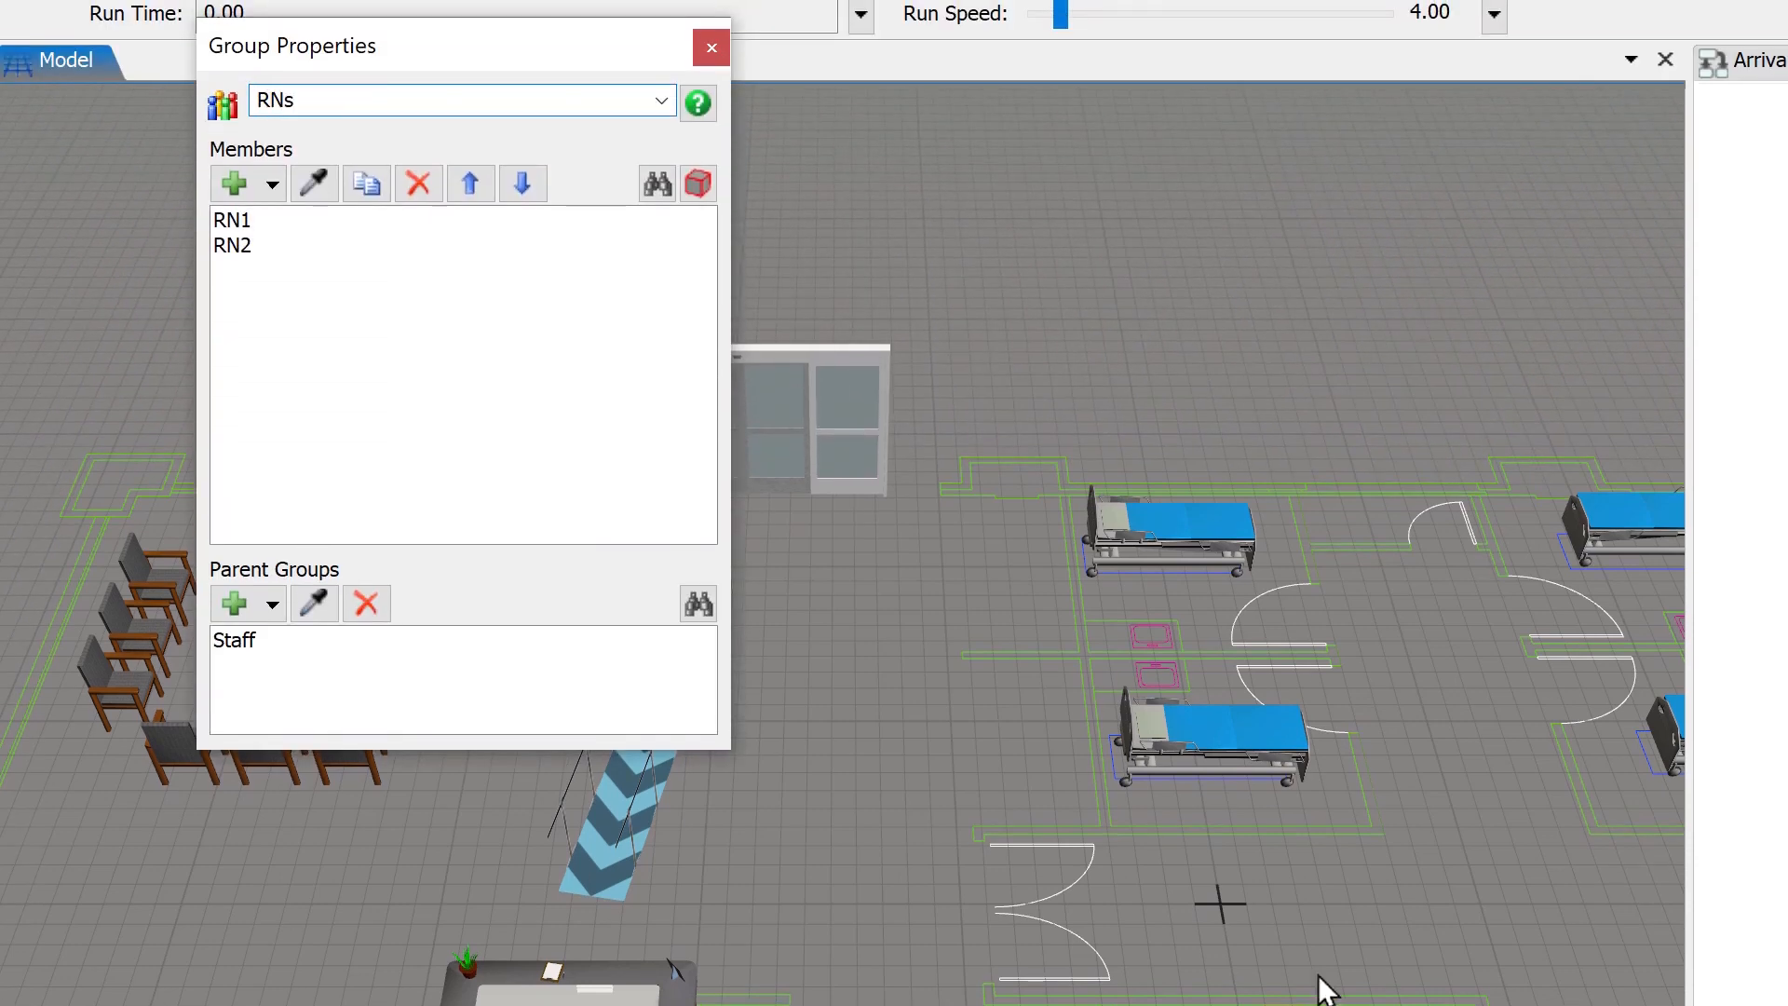
click(710, 47)
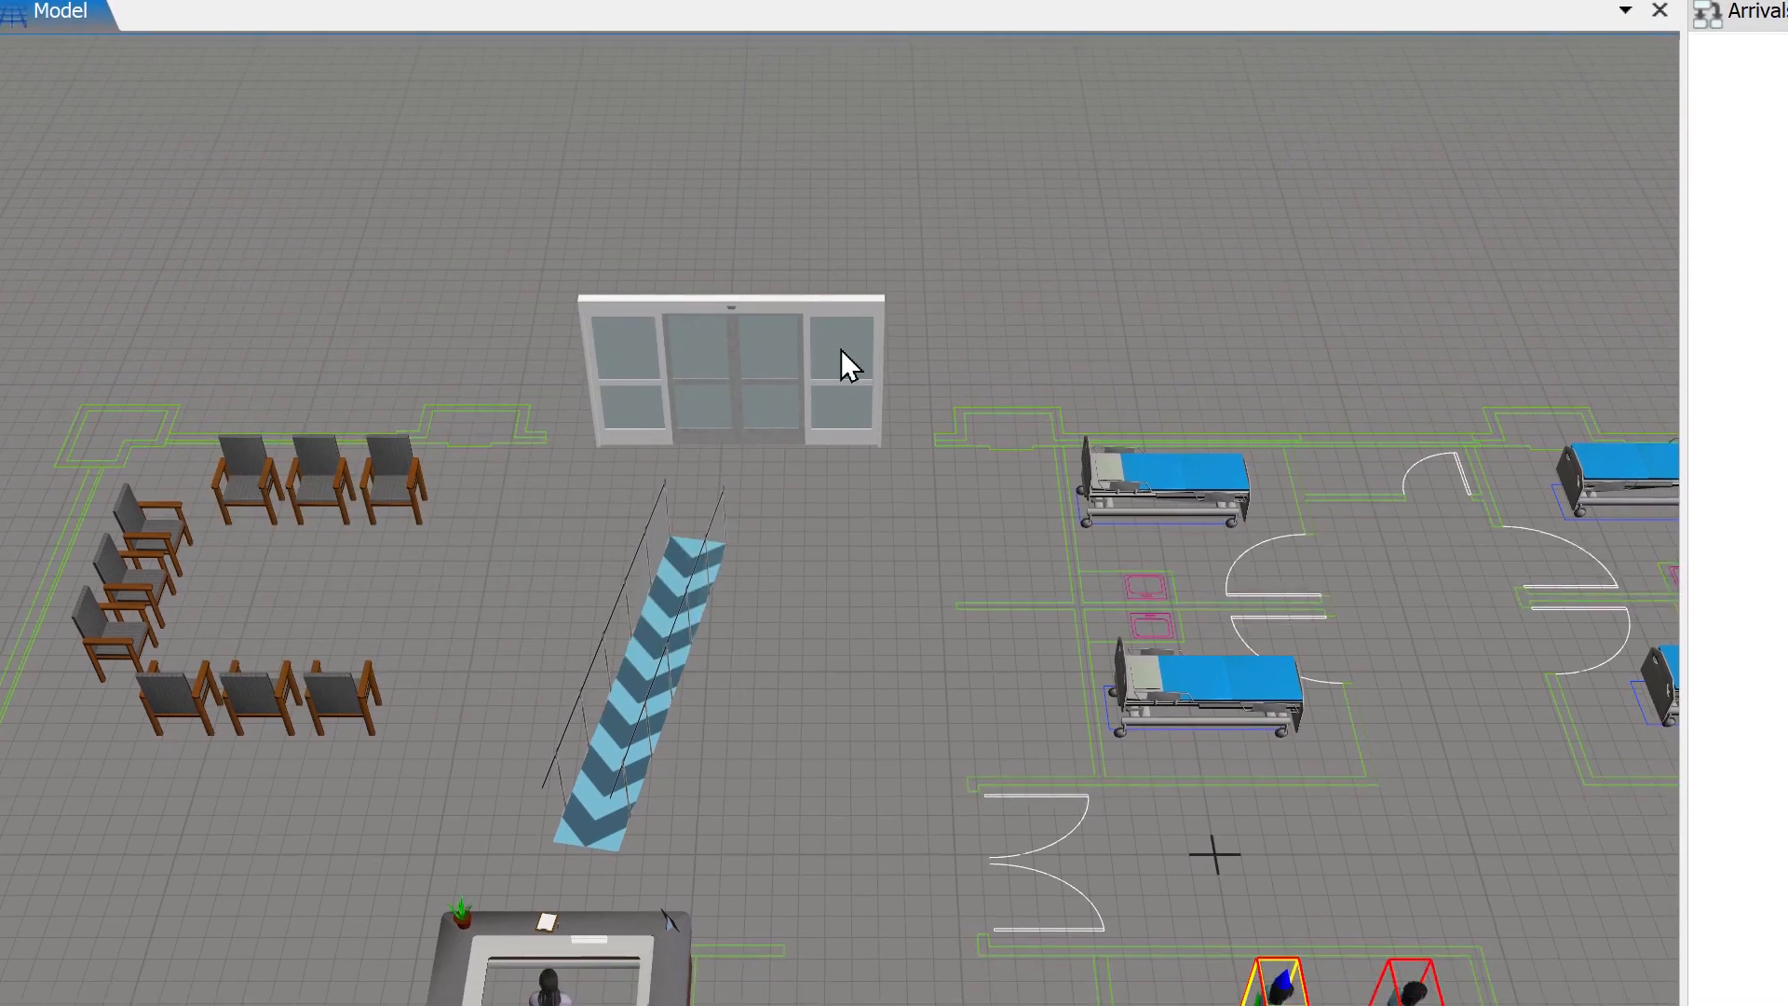
- Group the two doctors in white coats into a new staff group named MDs
drag(1153, 587, 1404, 684)
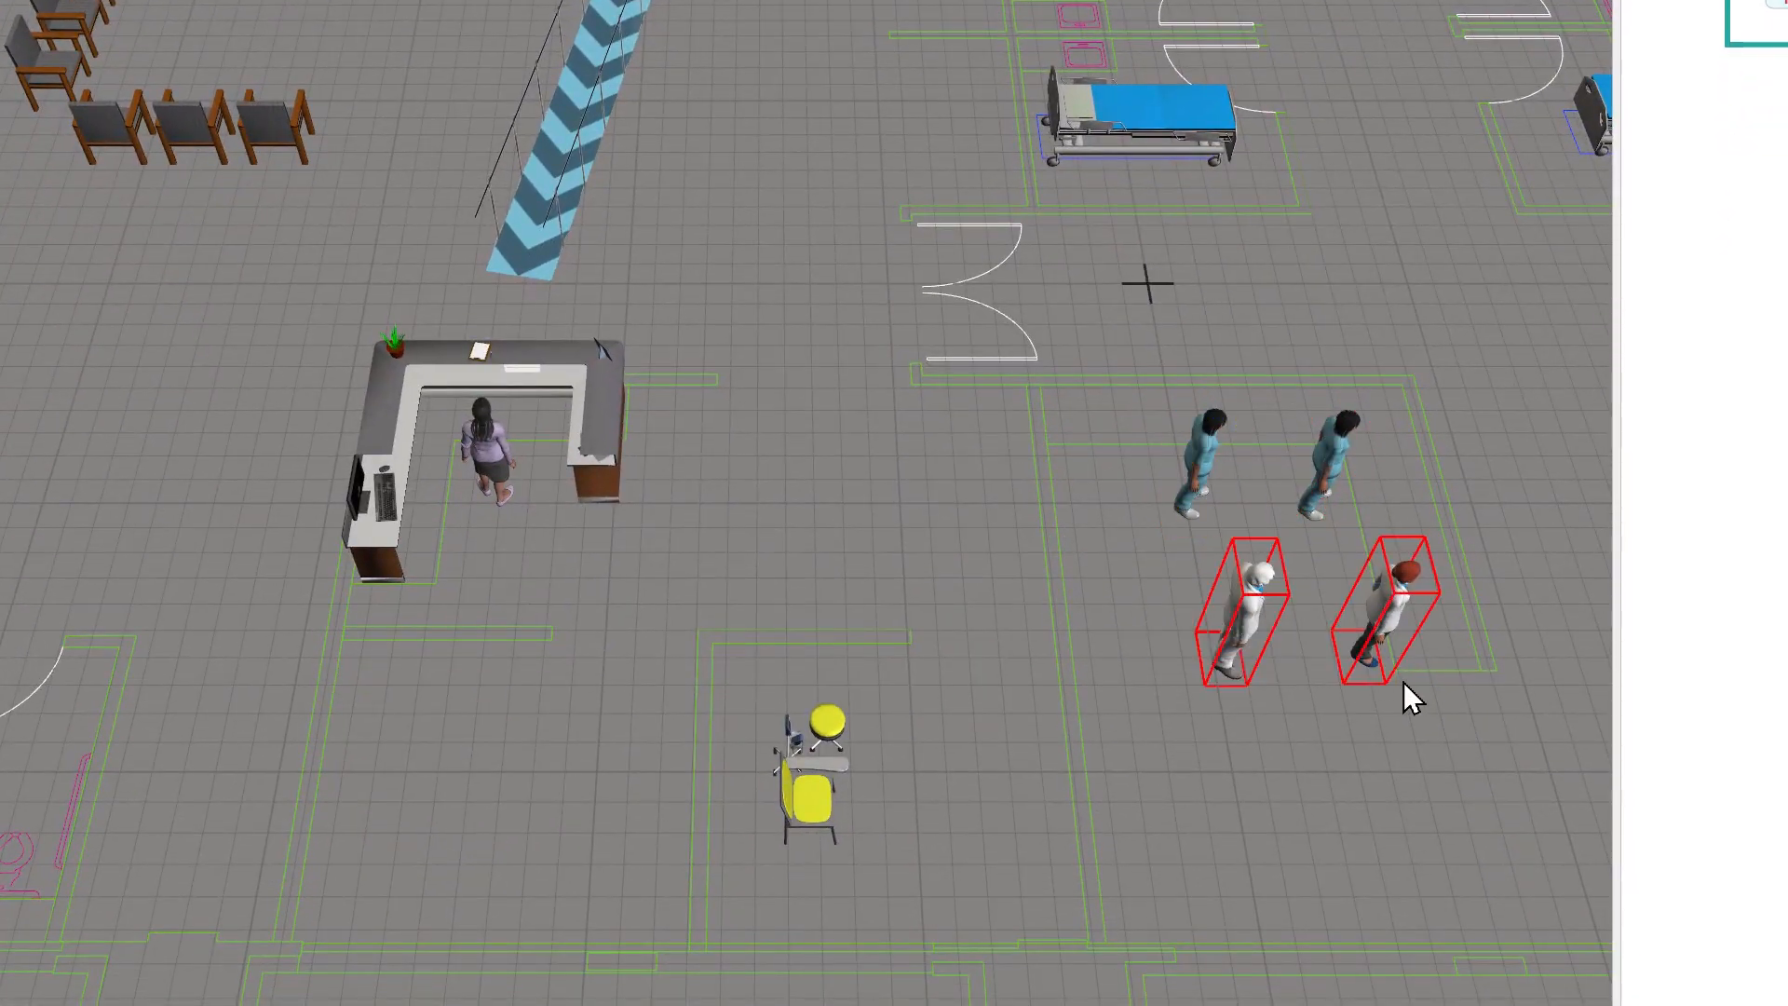
right_click(1257, 617)
mouse_move(1359, 911)
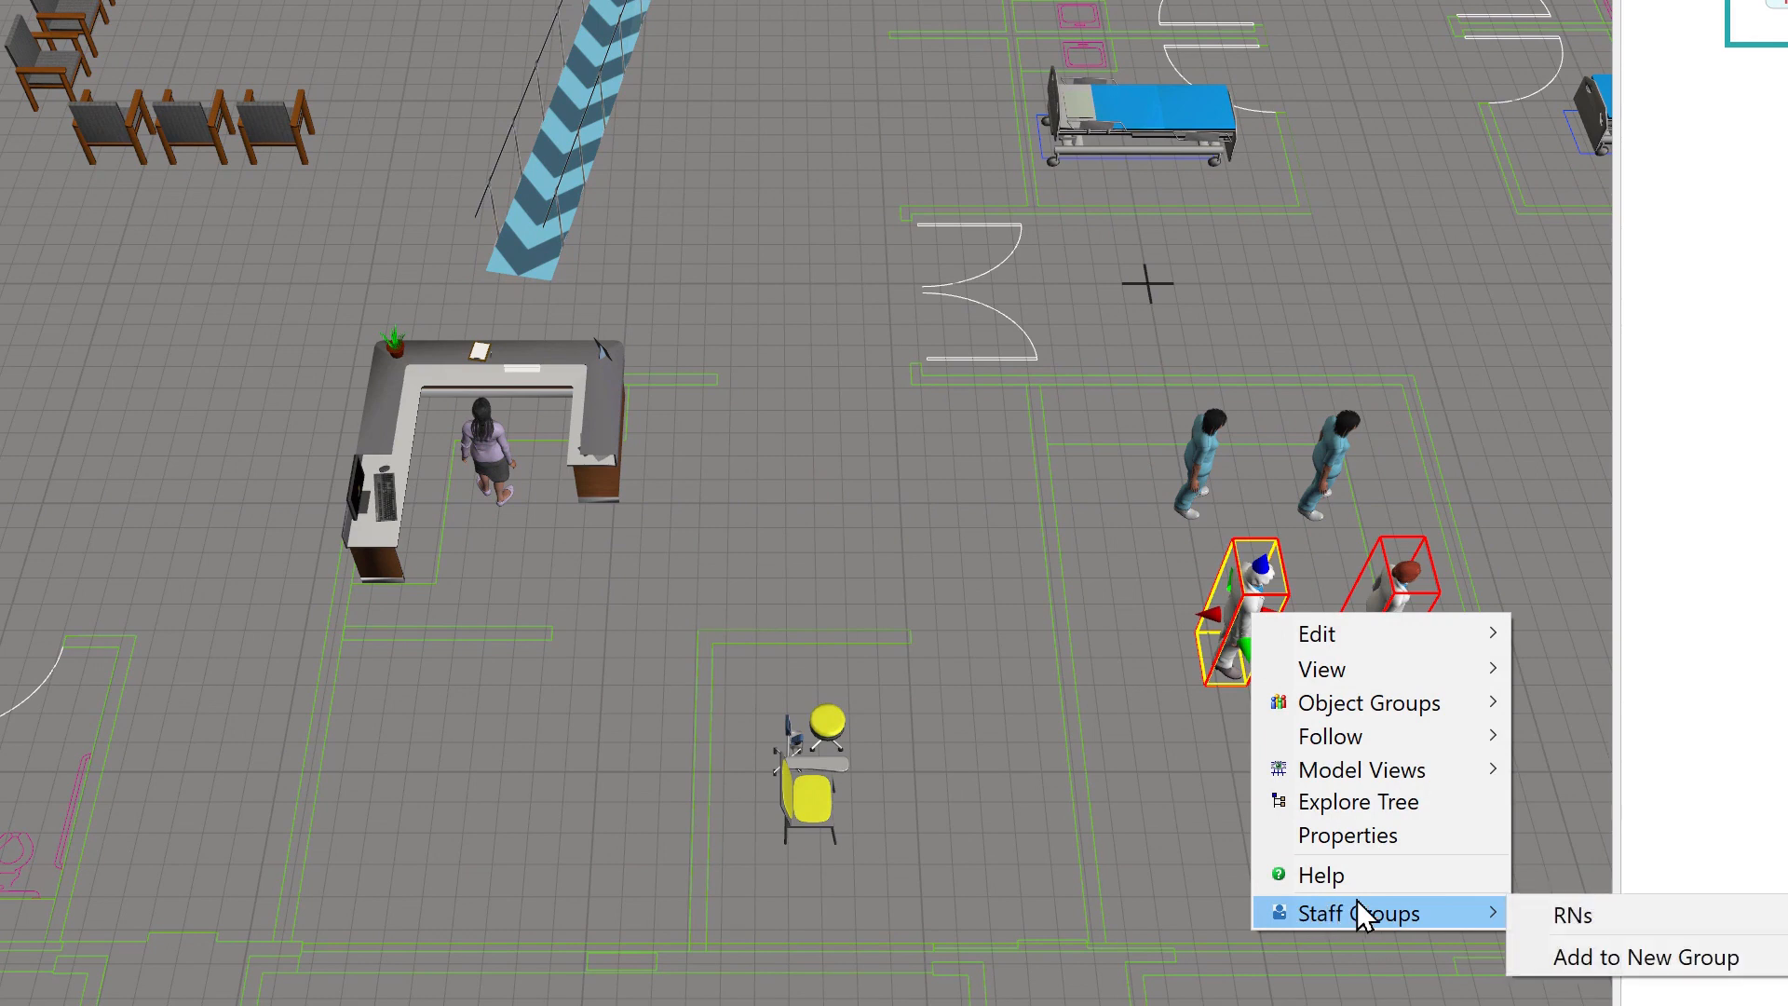
click(1590, 959)
text(MDs)
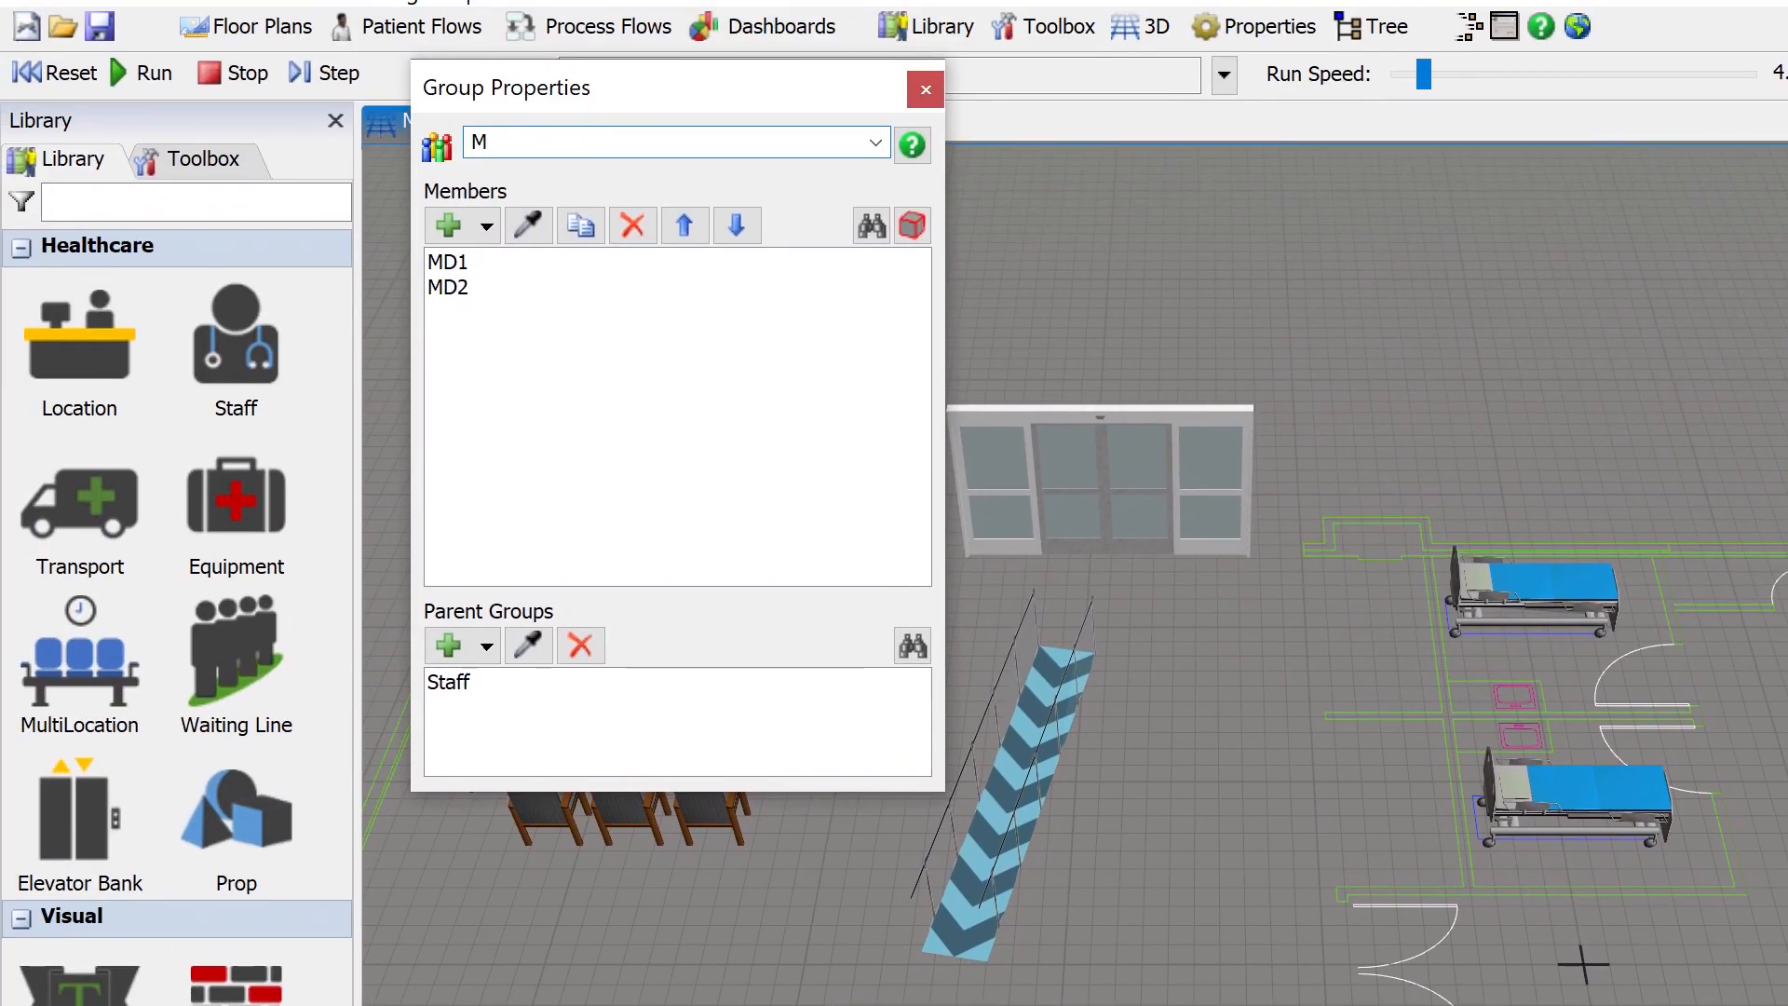
click(925, 90)
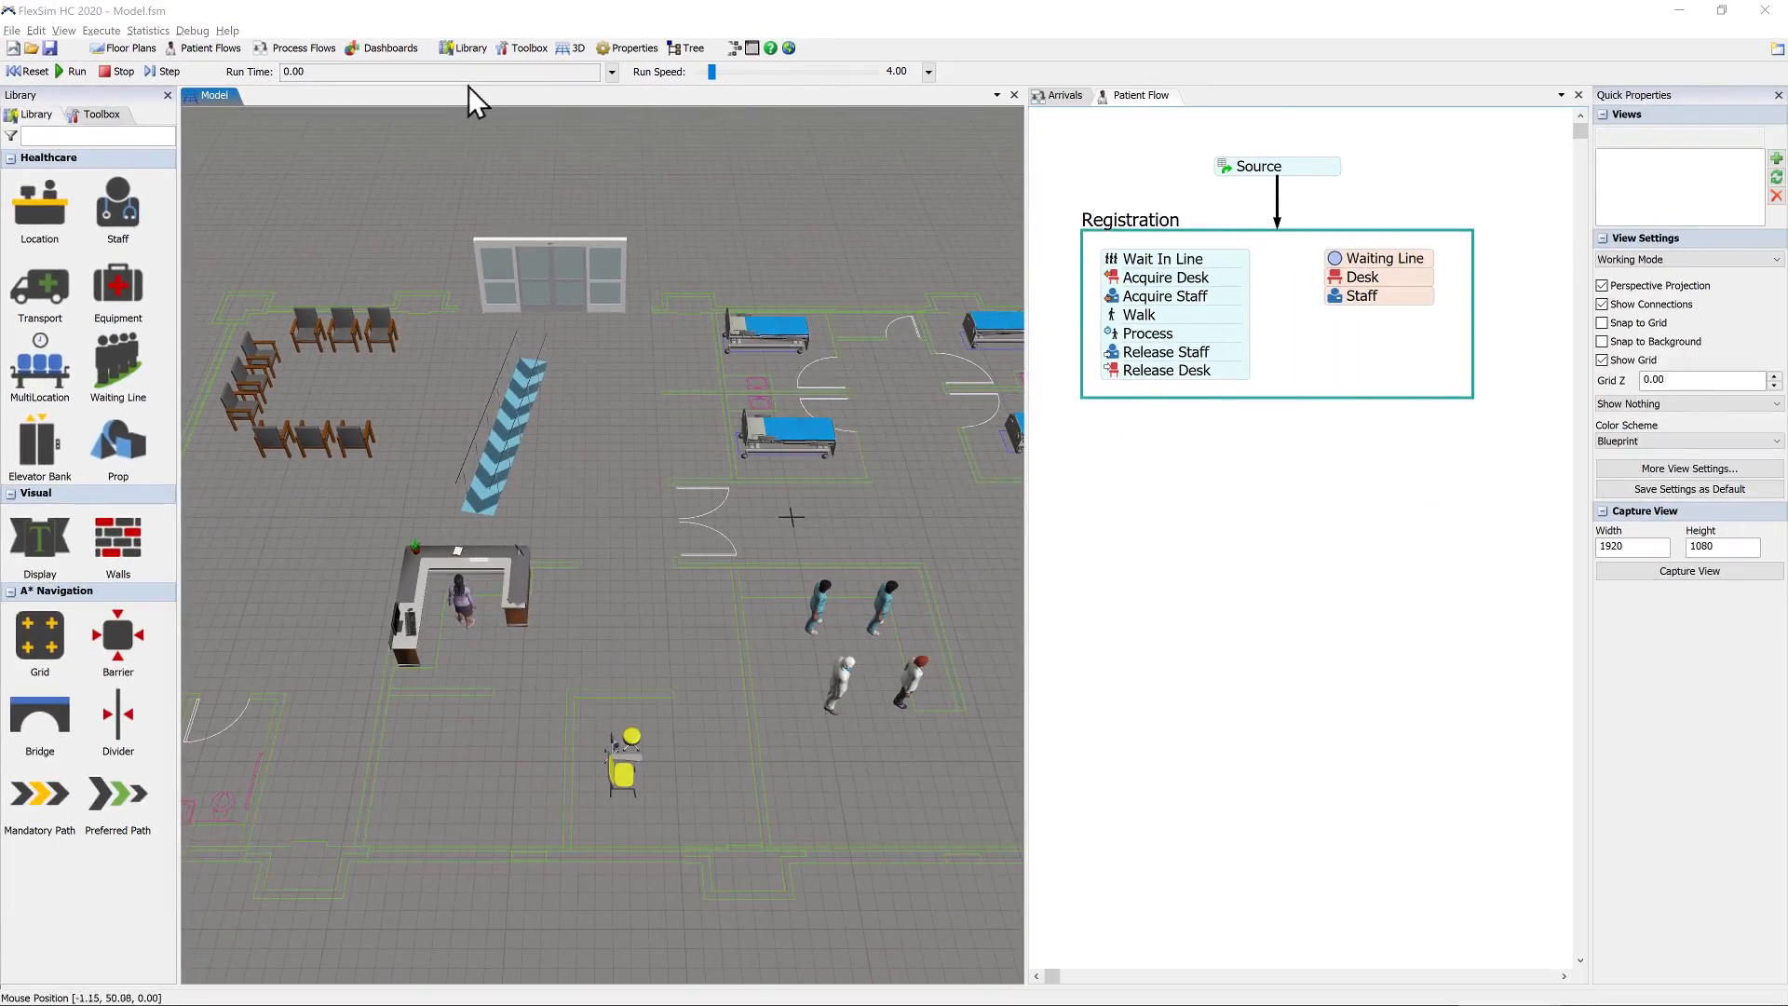
- Add an Escort or Wait Area activity set connected after Registration and title it Triage (or Wait)
click(1279, 399)
drag(1280, 400, 1281, 470)
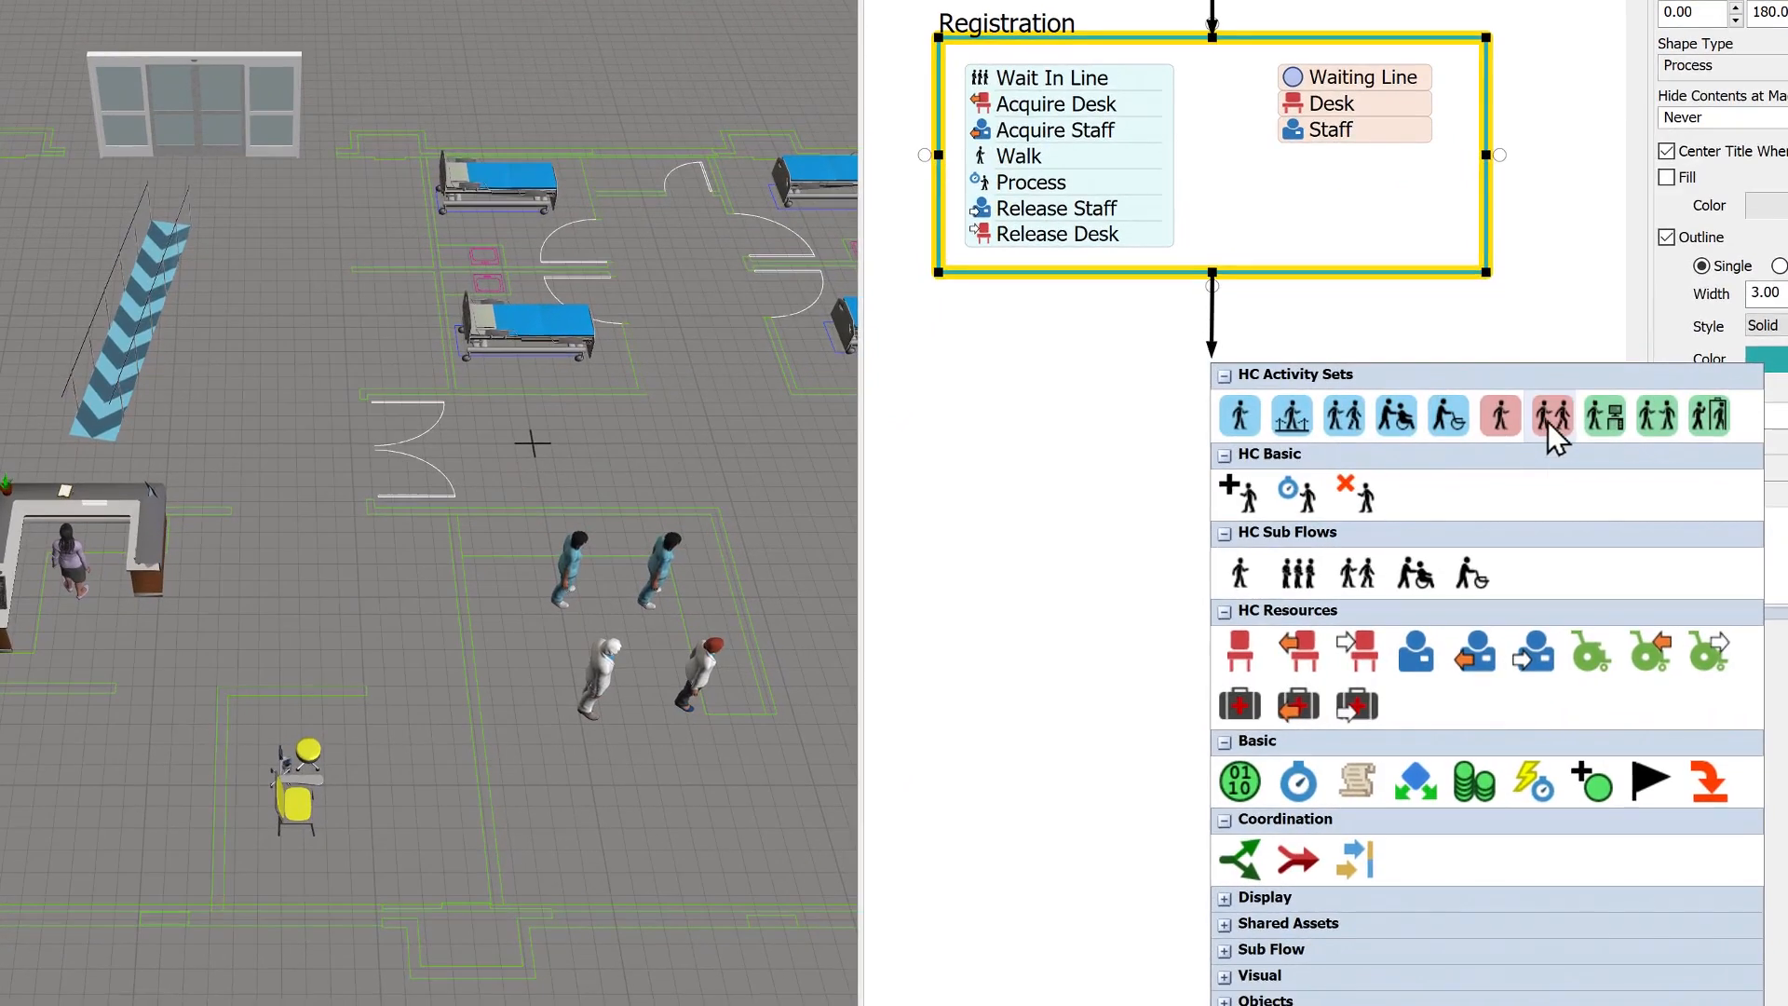
click(1549, 416)
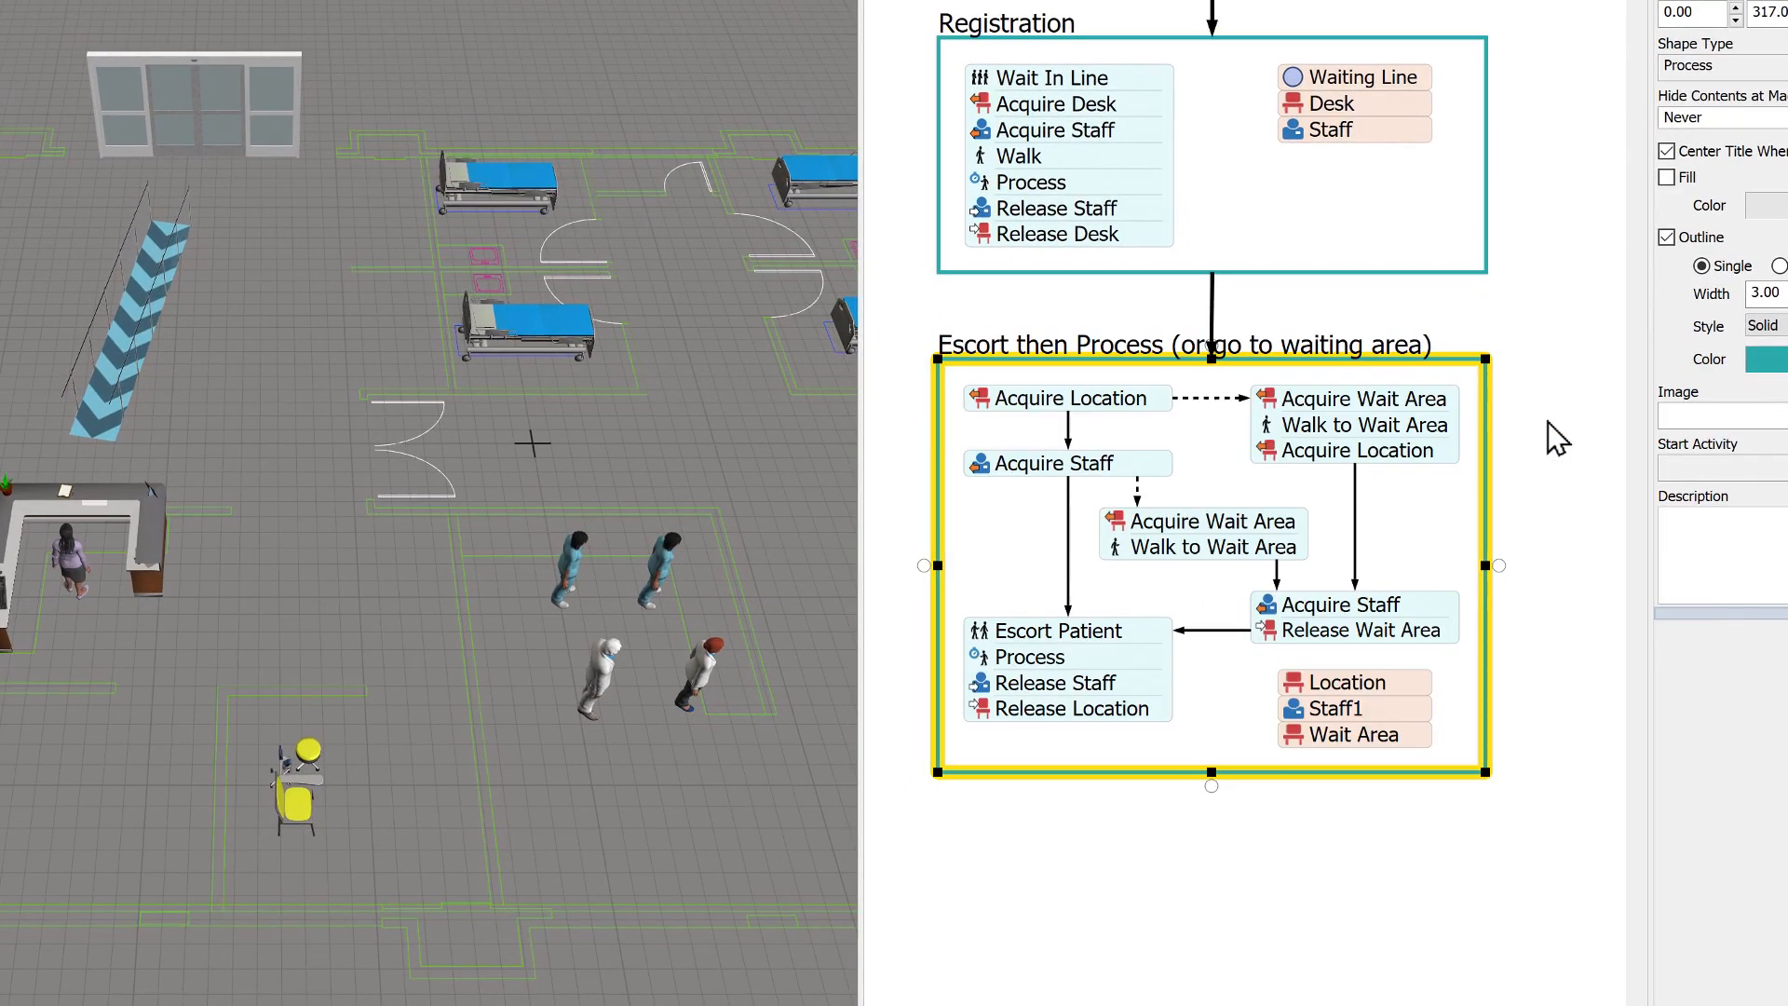
double_click(1075, 341)
text(Triage (or W)
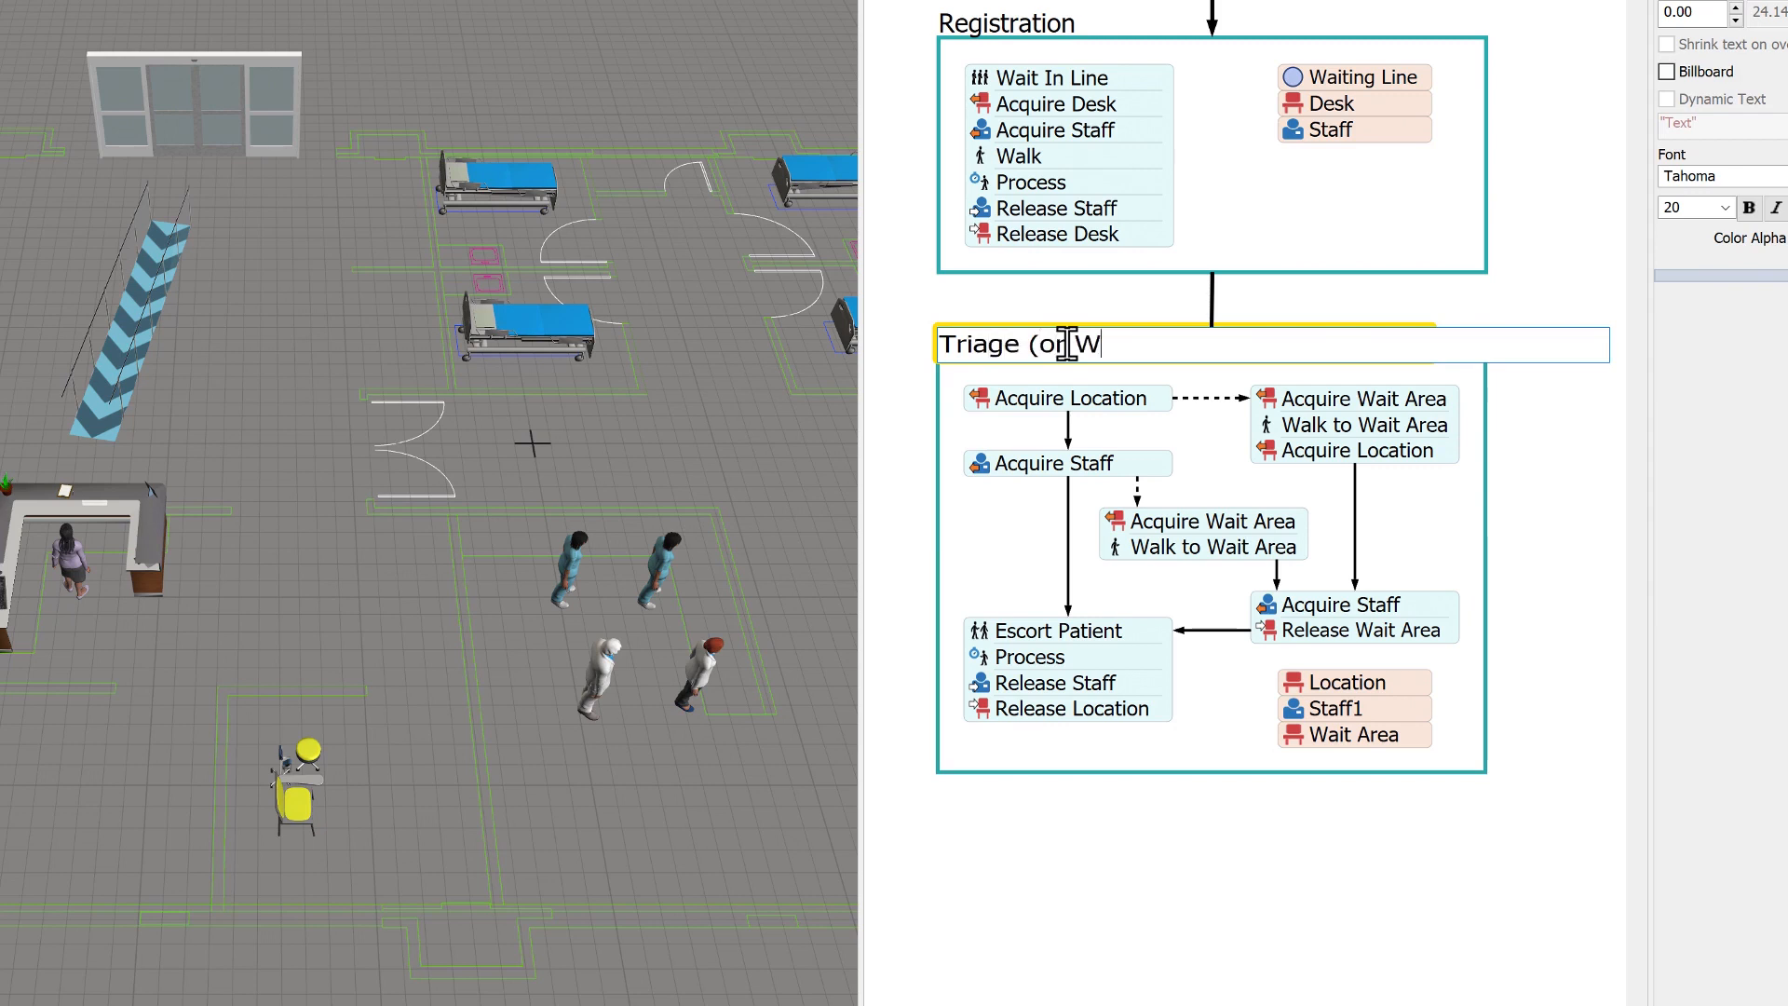
text(ait))
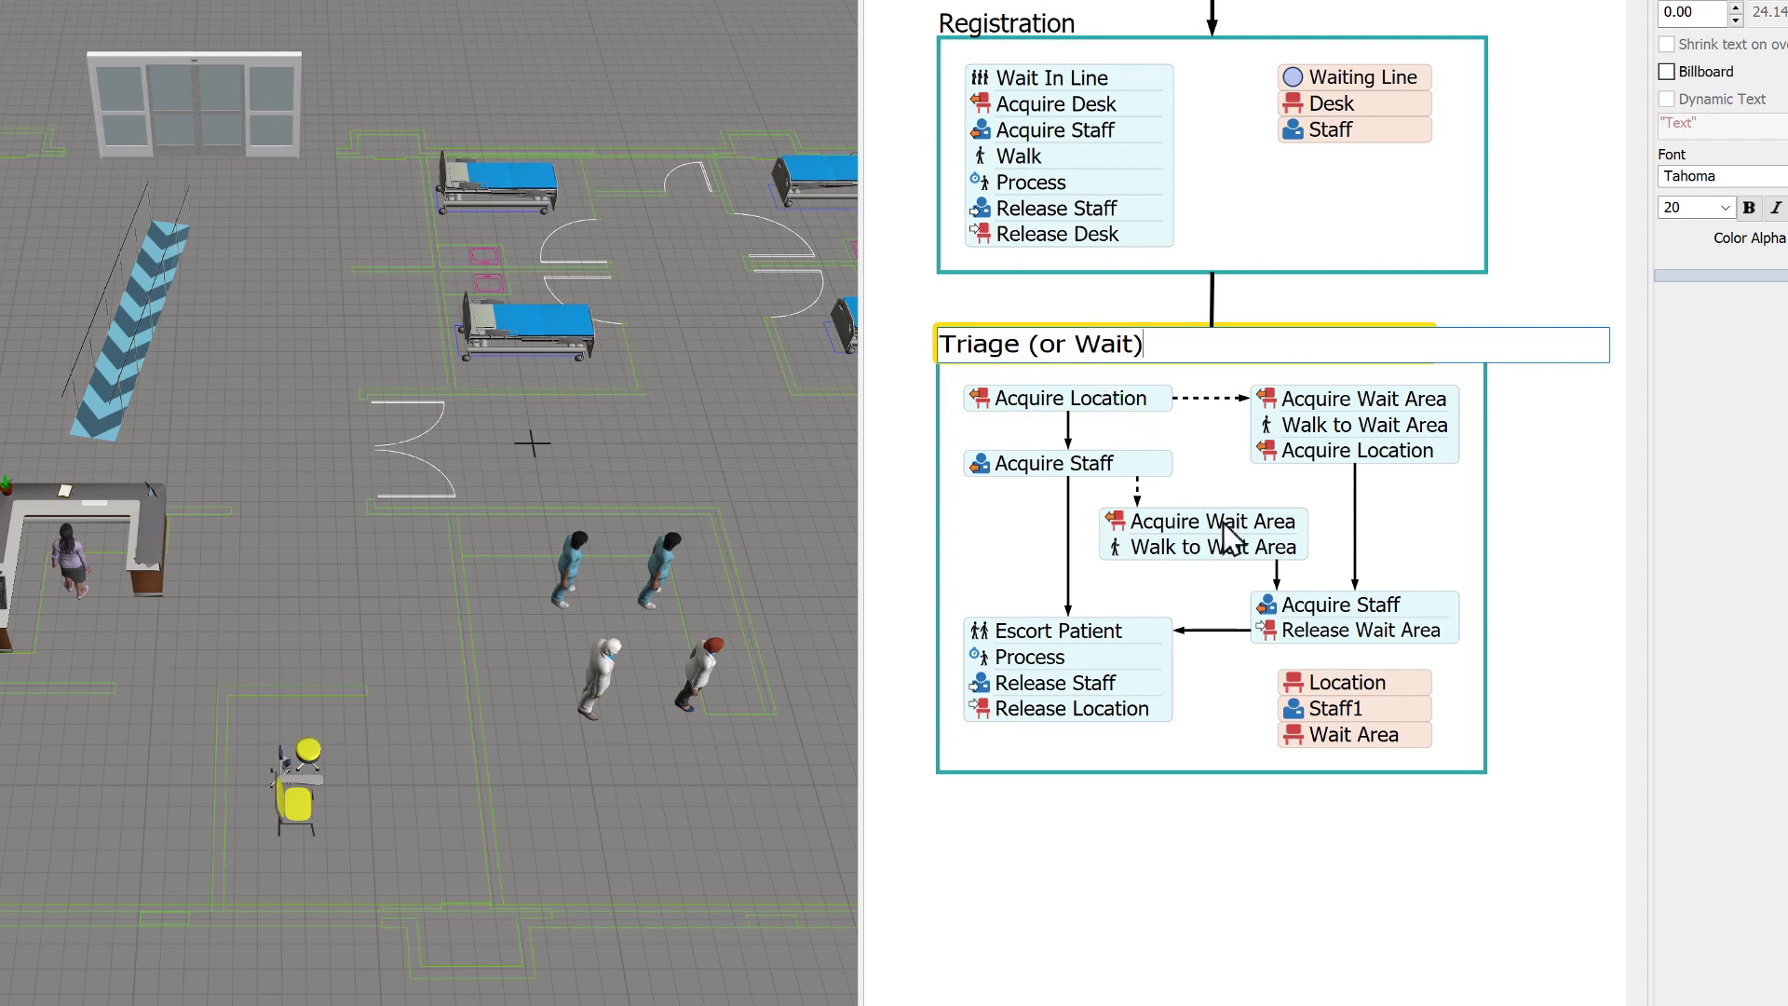
- Rename the Triage set's Location resource as Triage and its Staff1 resource as RNs for Triage
double_click(1359, 687)
text(Tr)
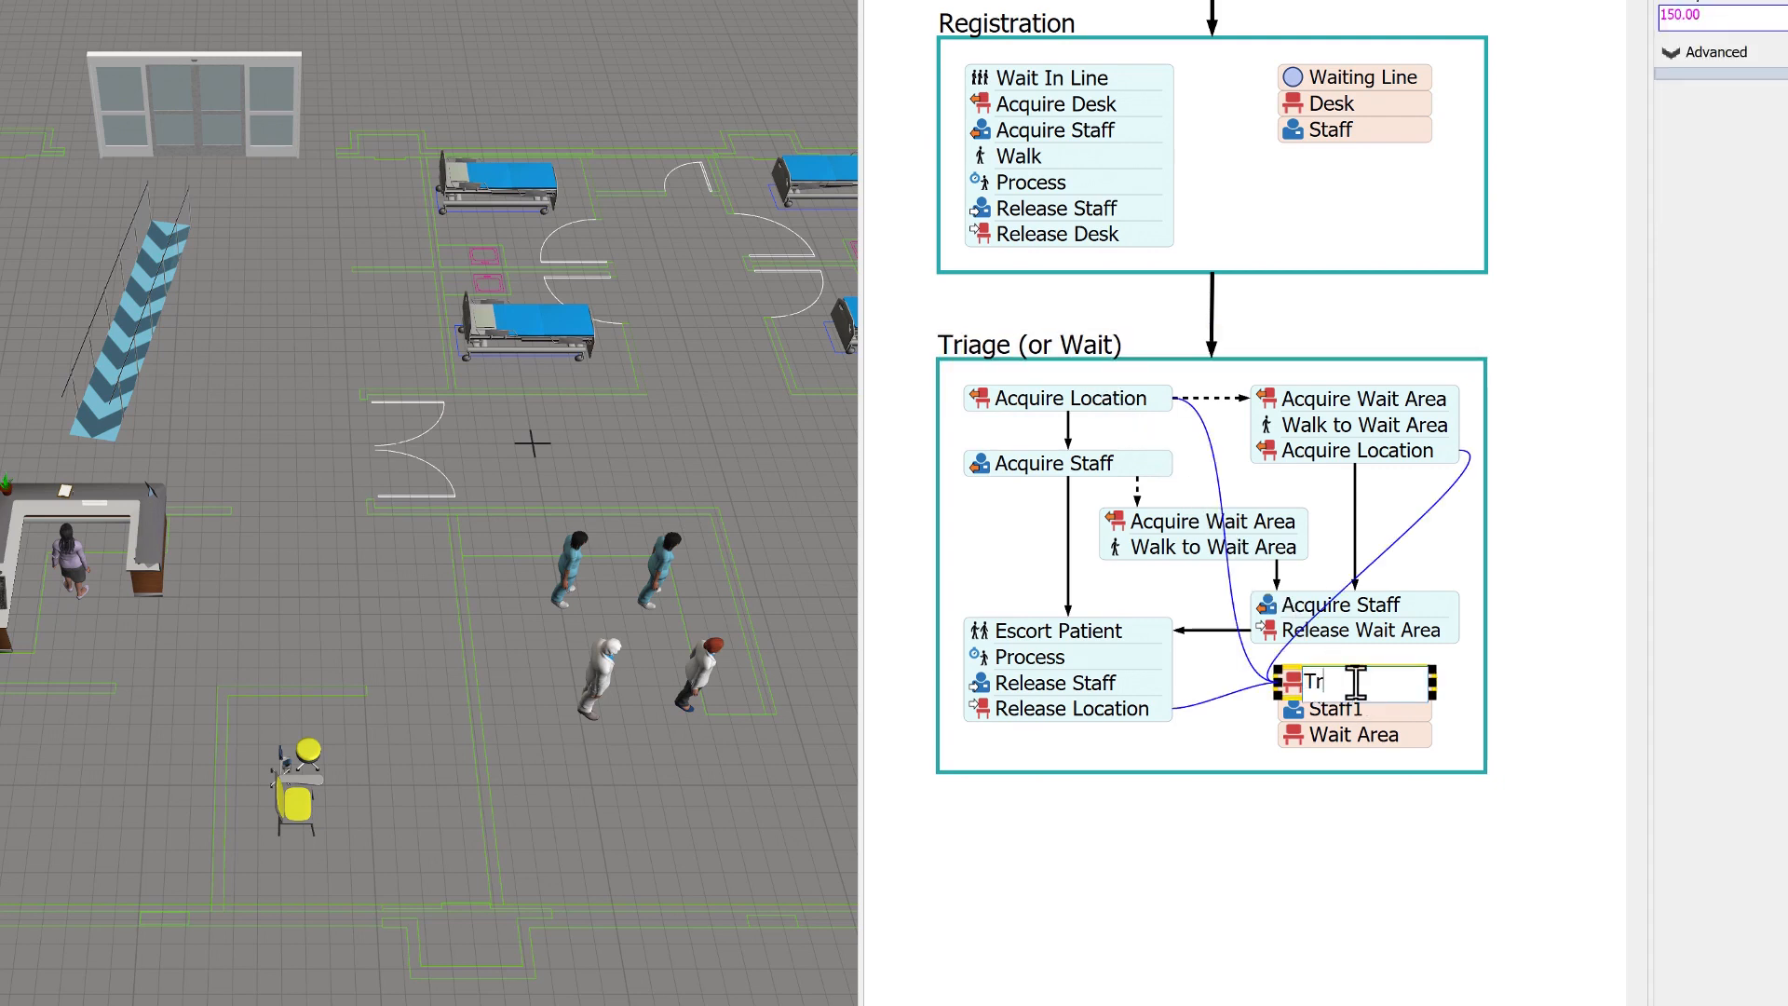
text(iage)
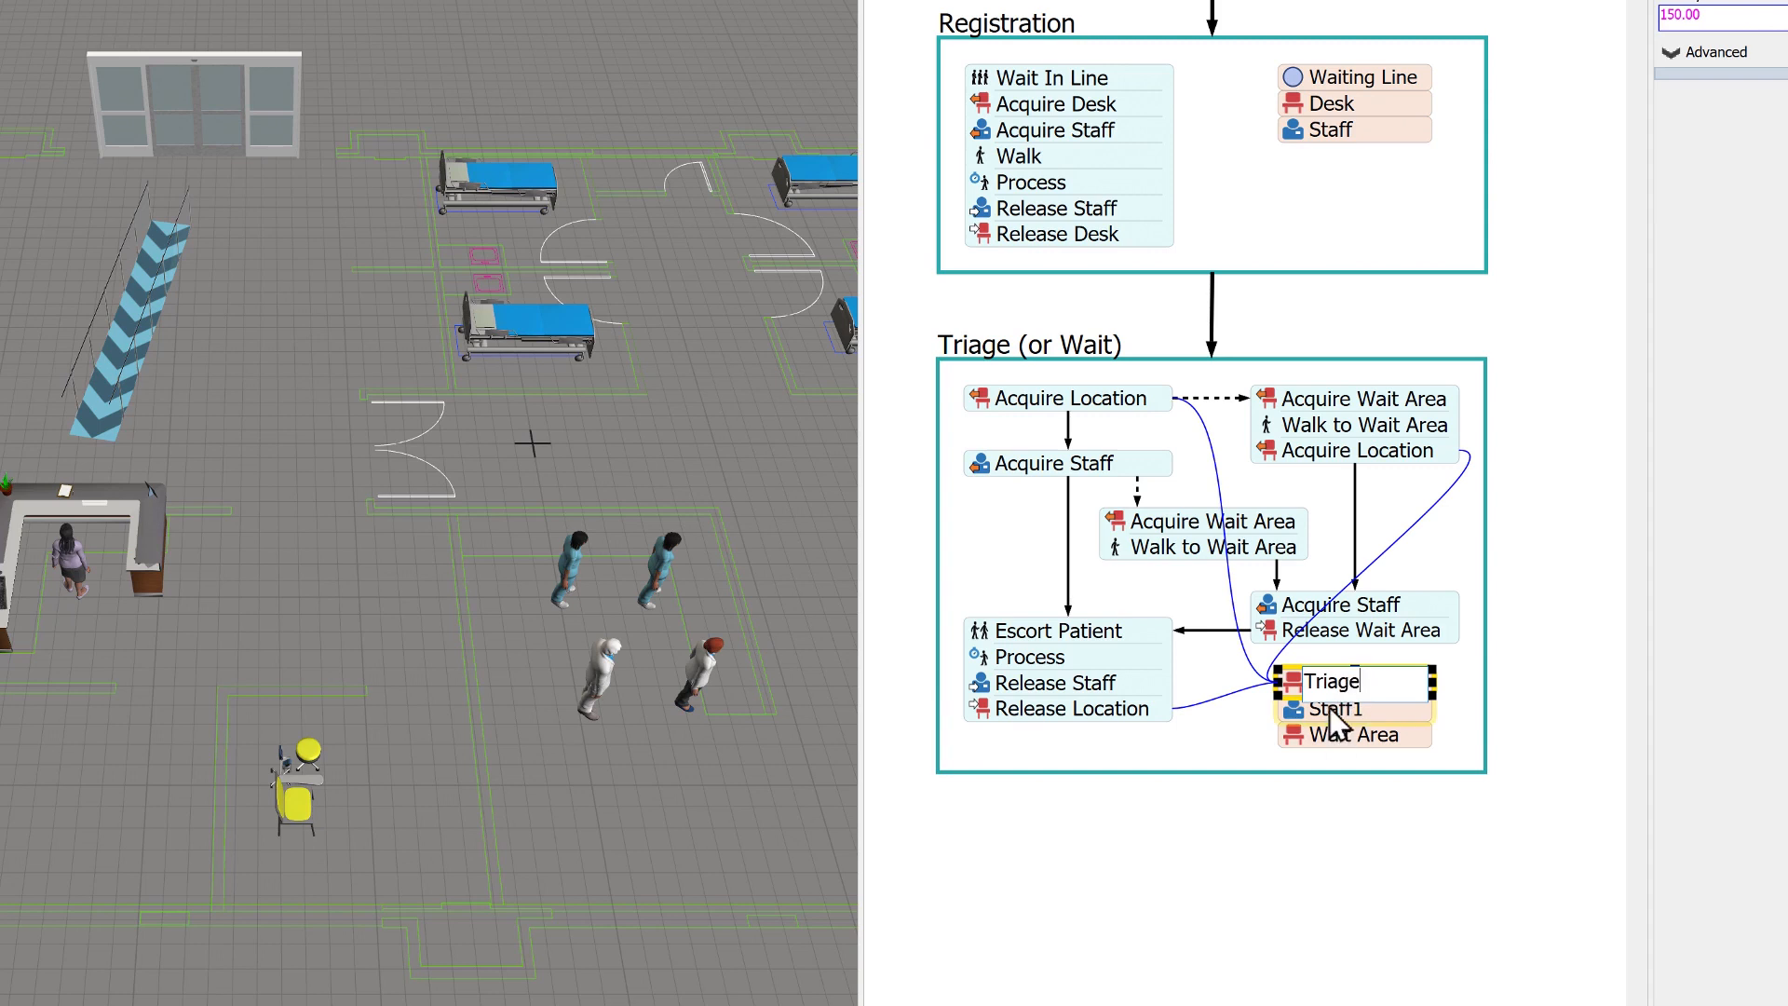
double_click(1335, 710)
text(RNs for T)
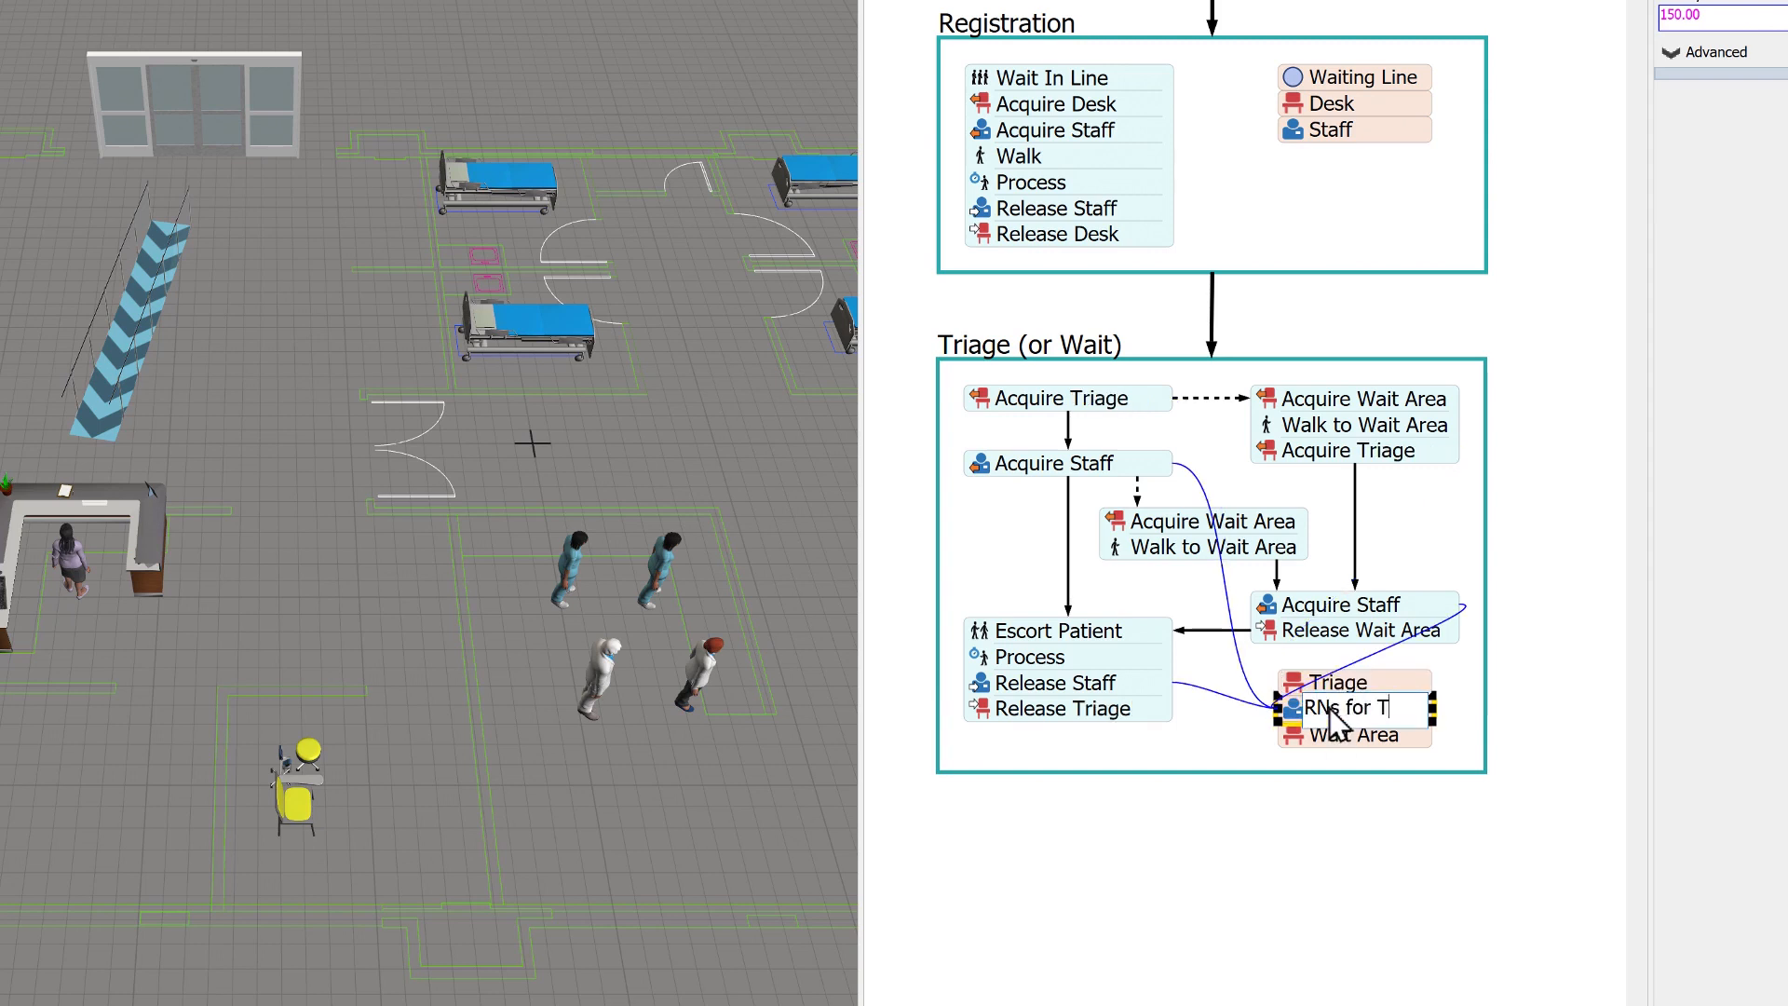
text(riage)
click(1466, 759)
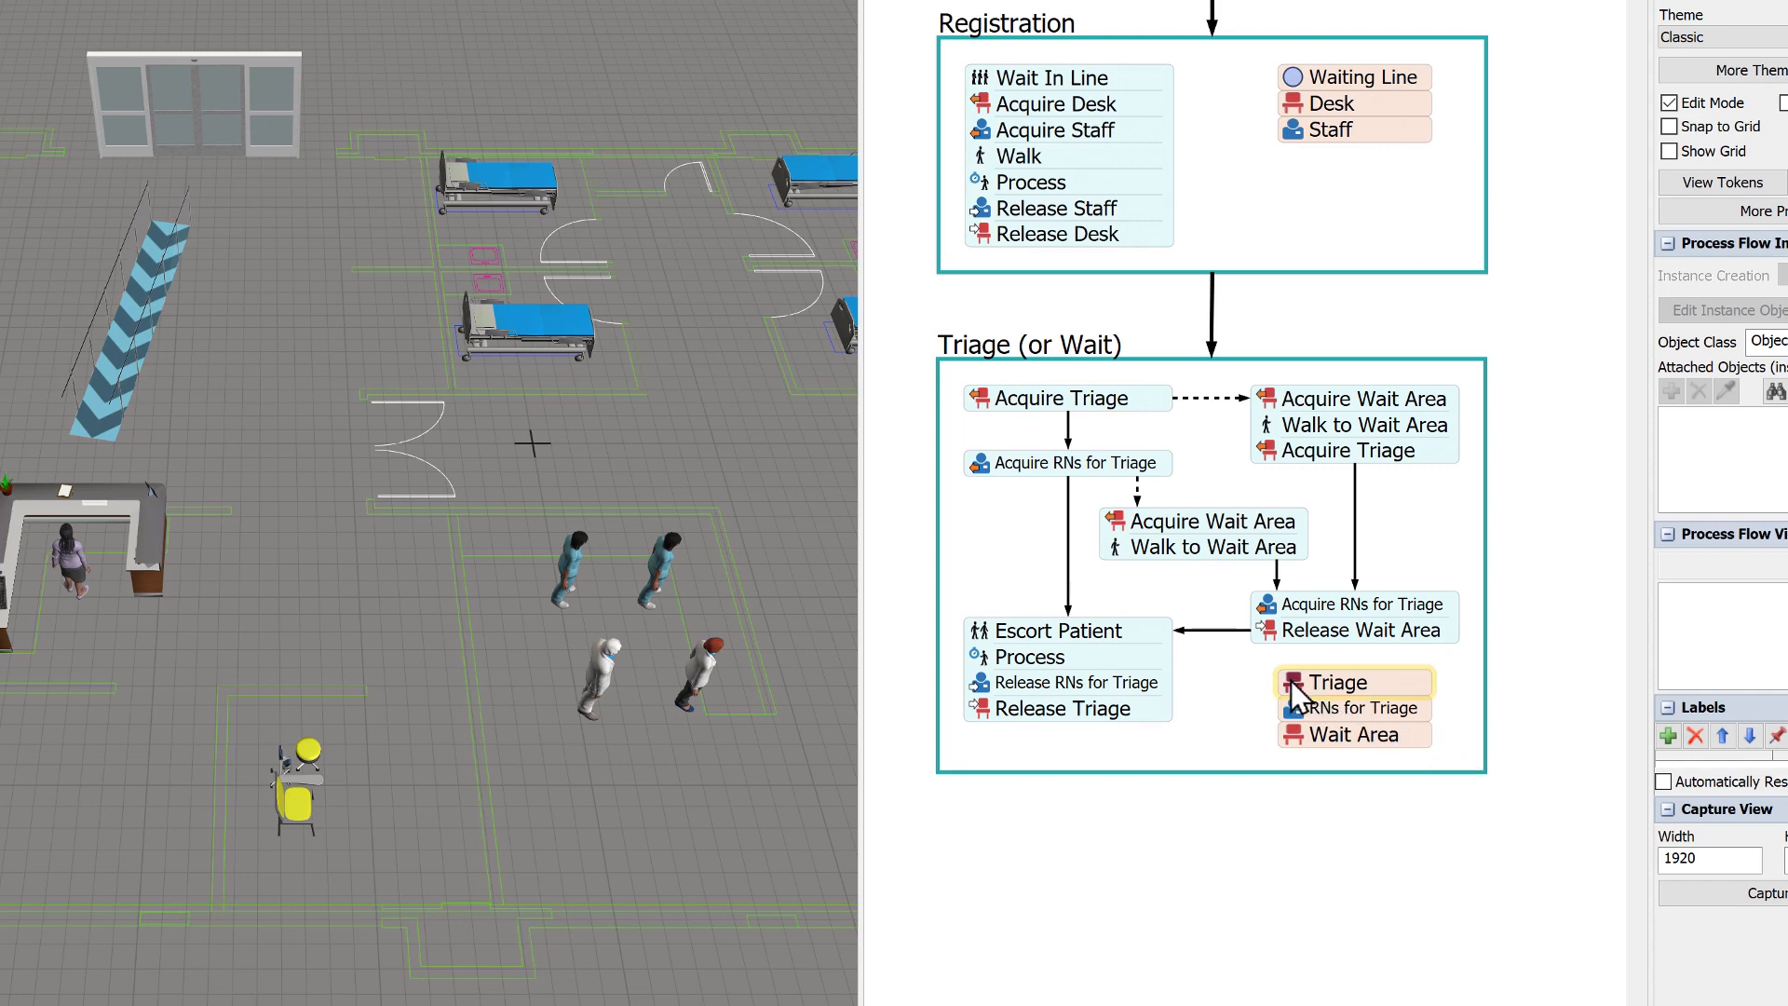
- Assign the yellow chair in the 3D model to the Triage resource and the RNs group to RNs for Triage
mouse_move(1291, 683)
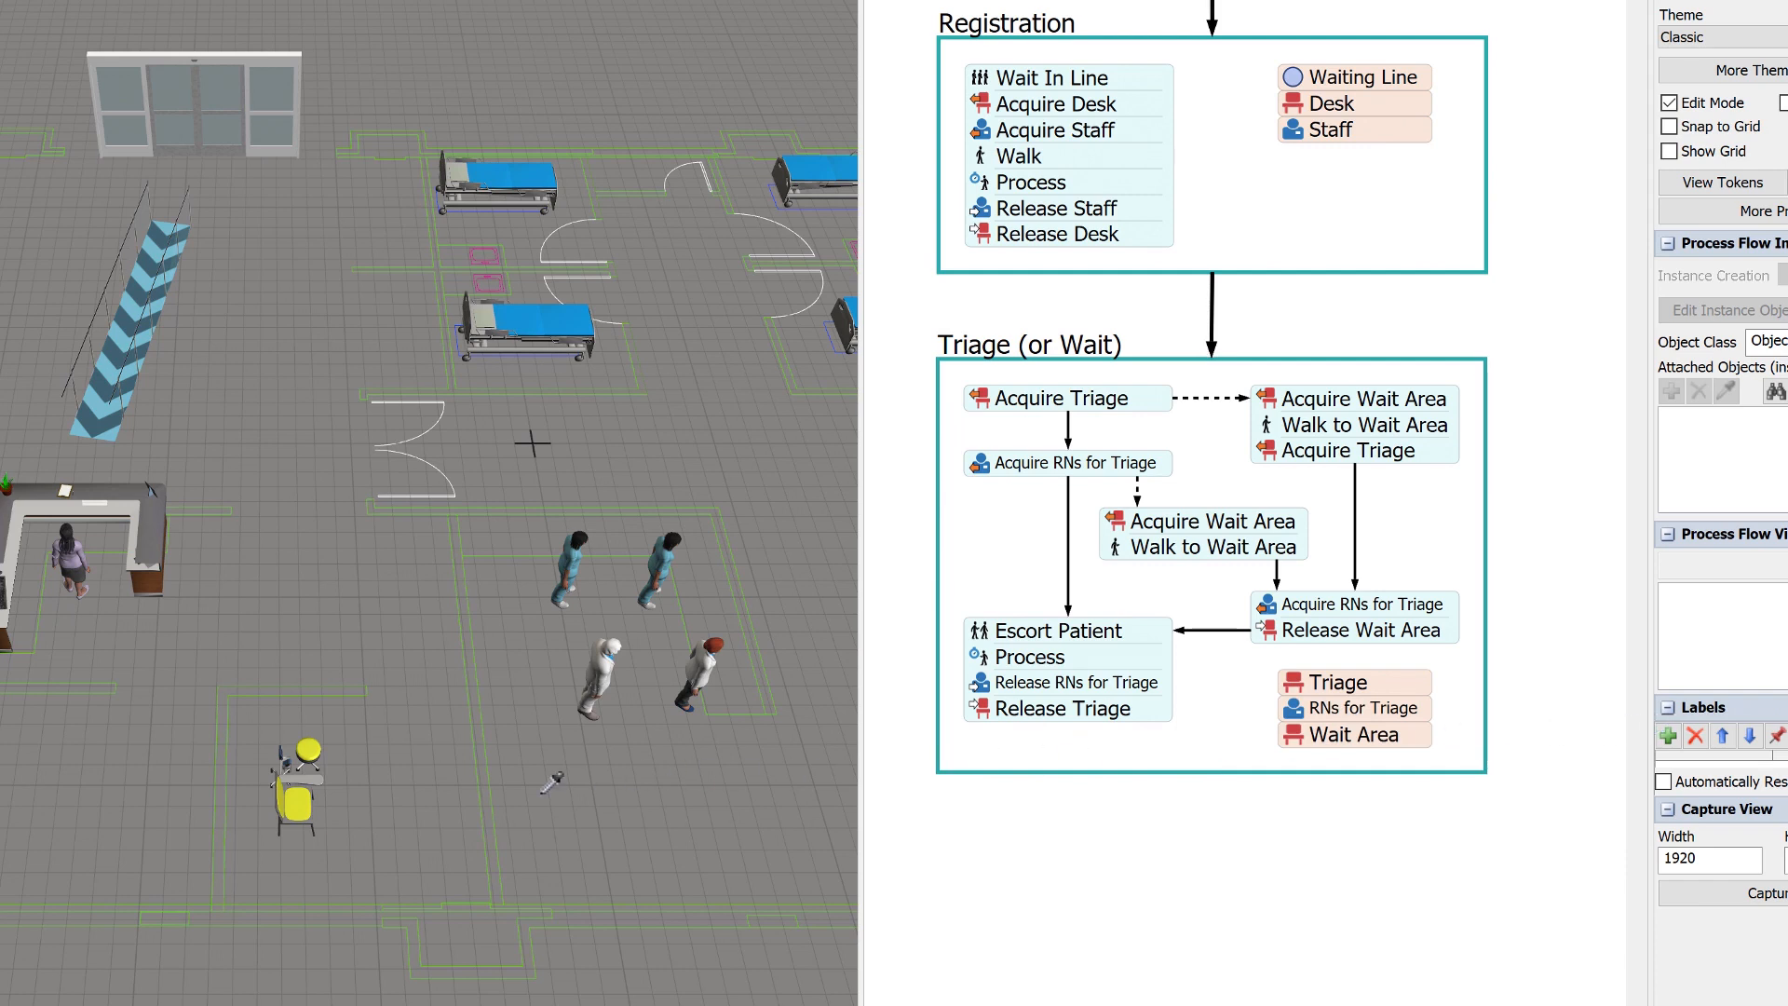
click(298, 807)
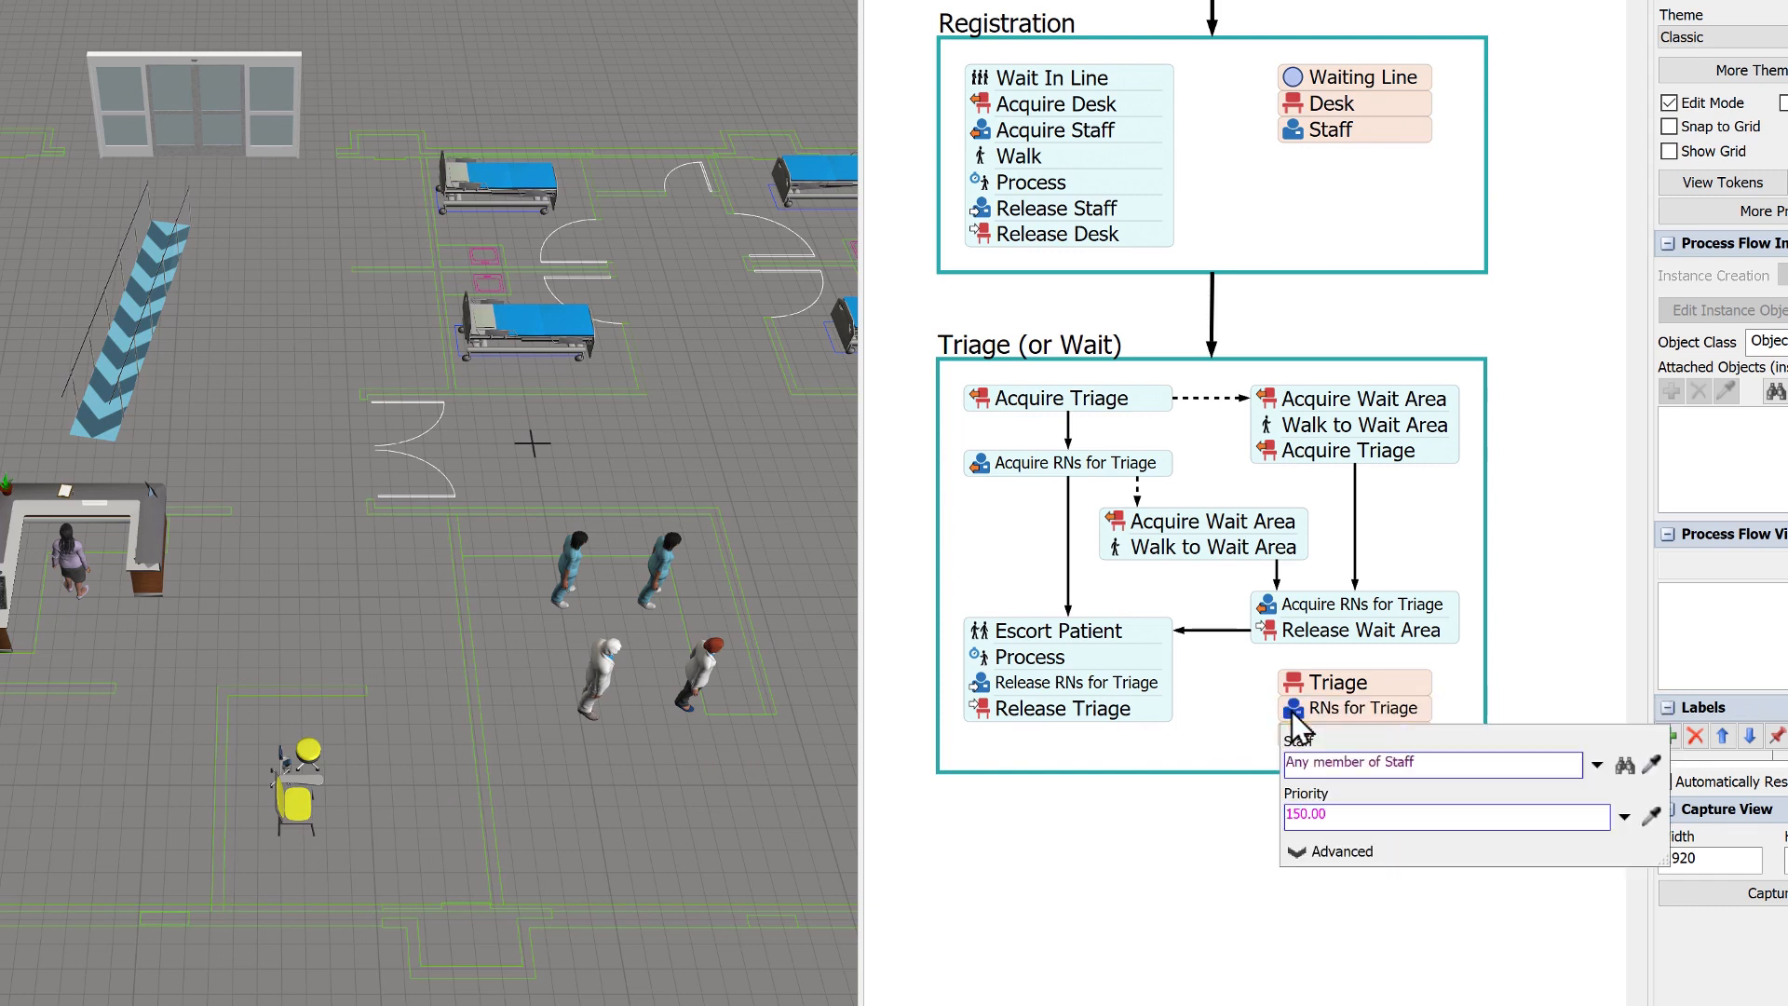
click(1640, 762)
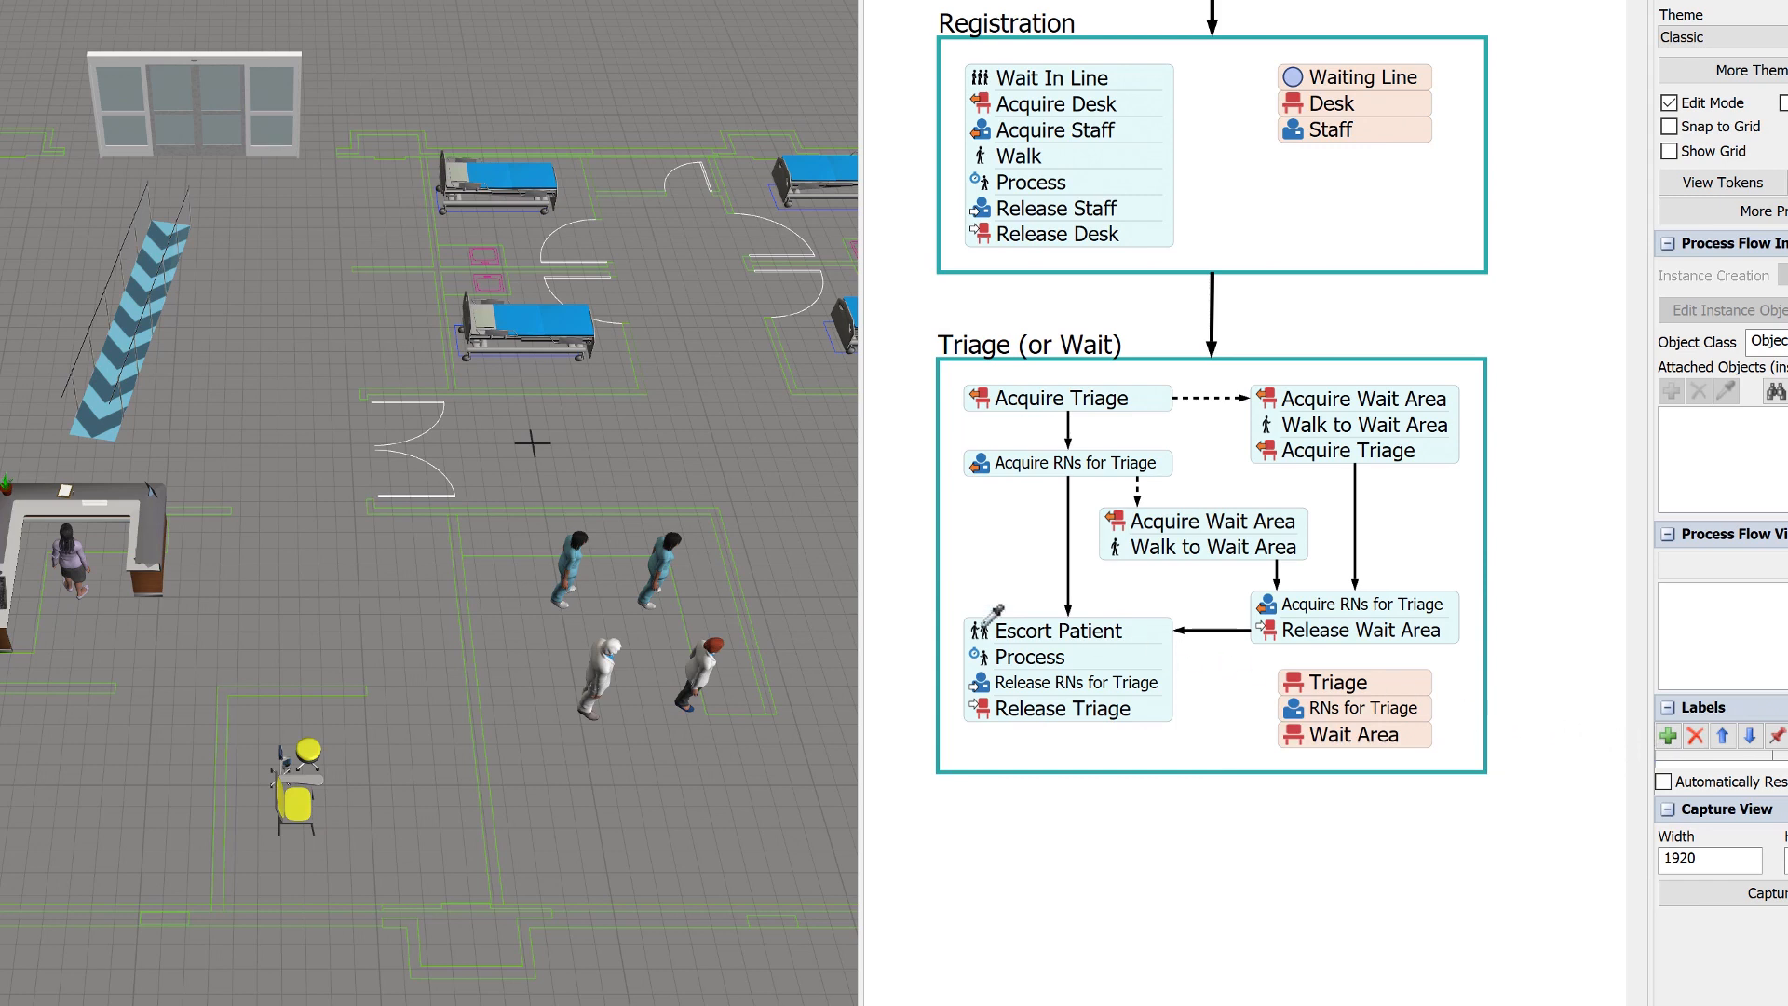
click(663, 573)
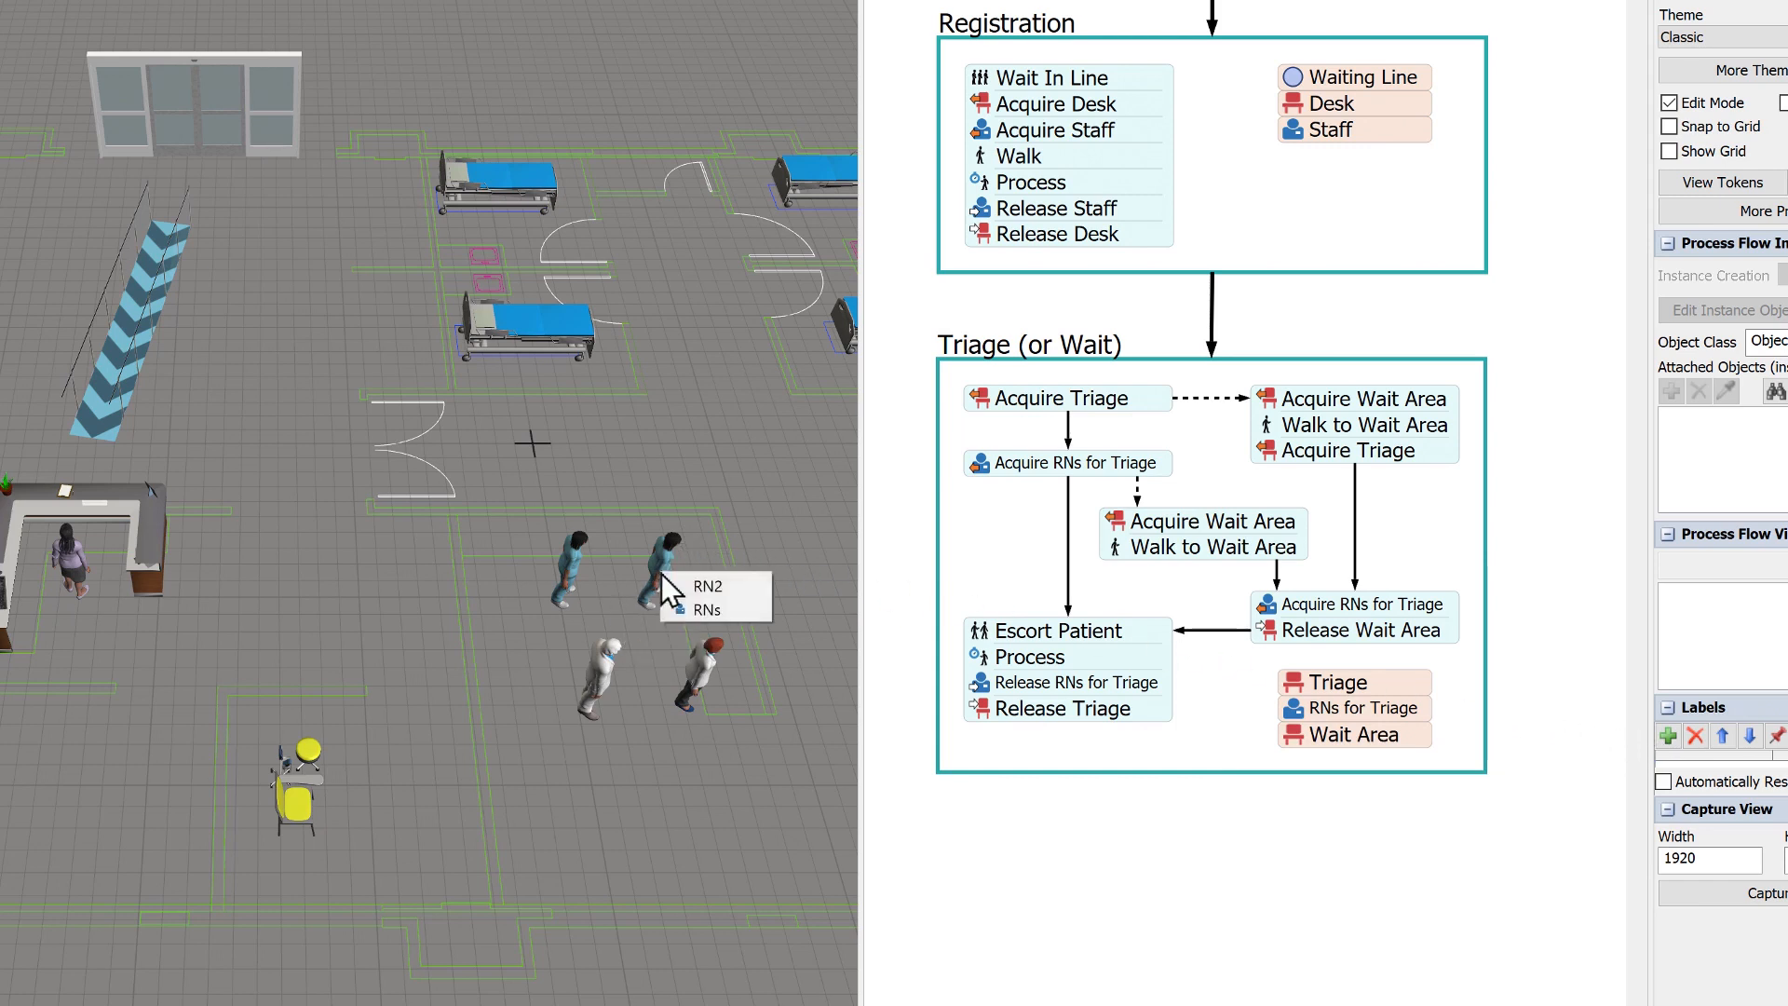
click(706, 610)
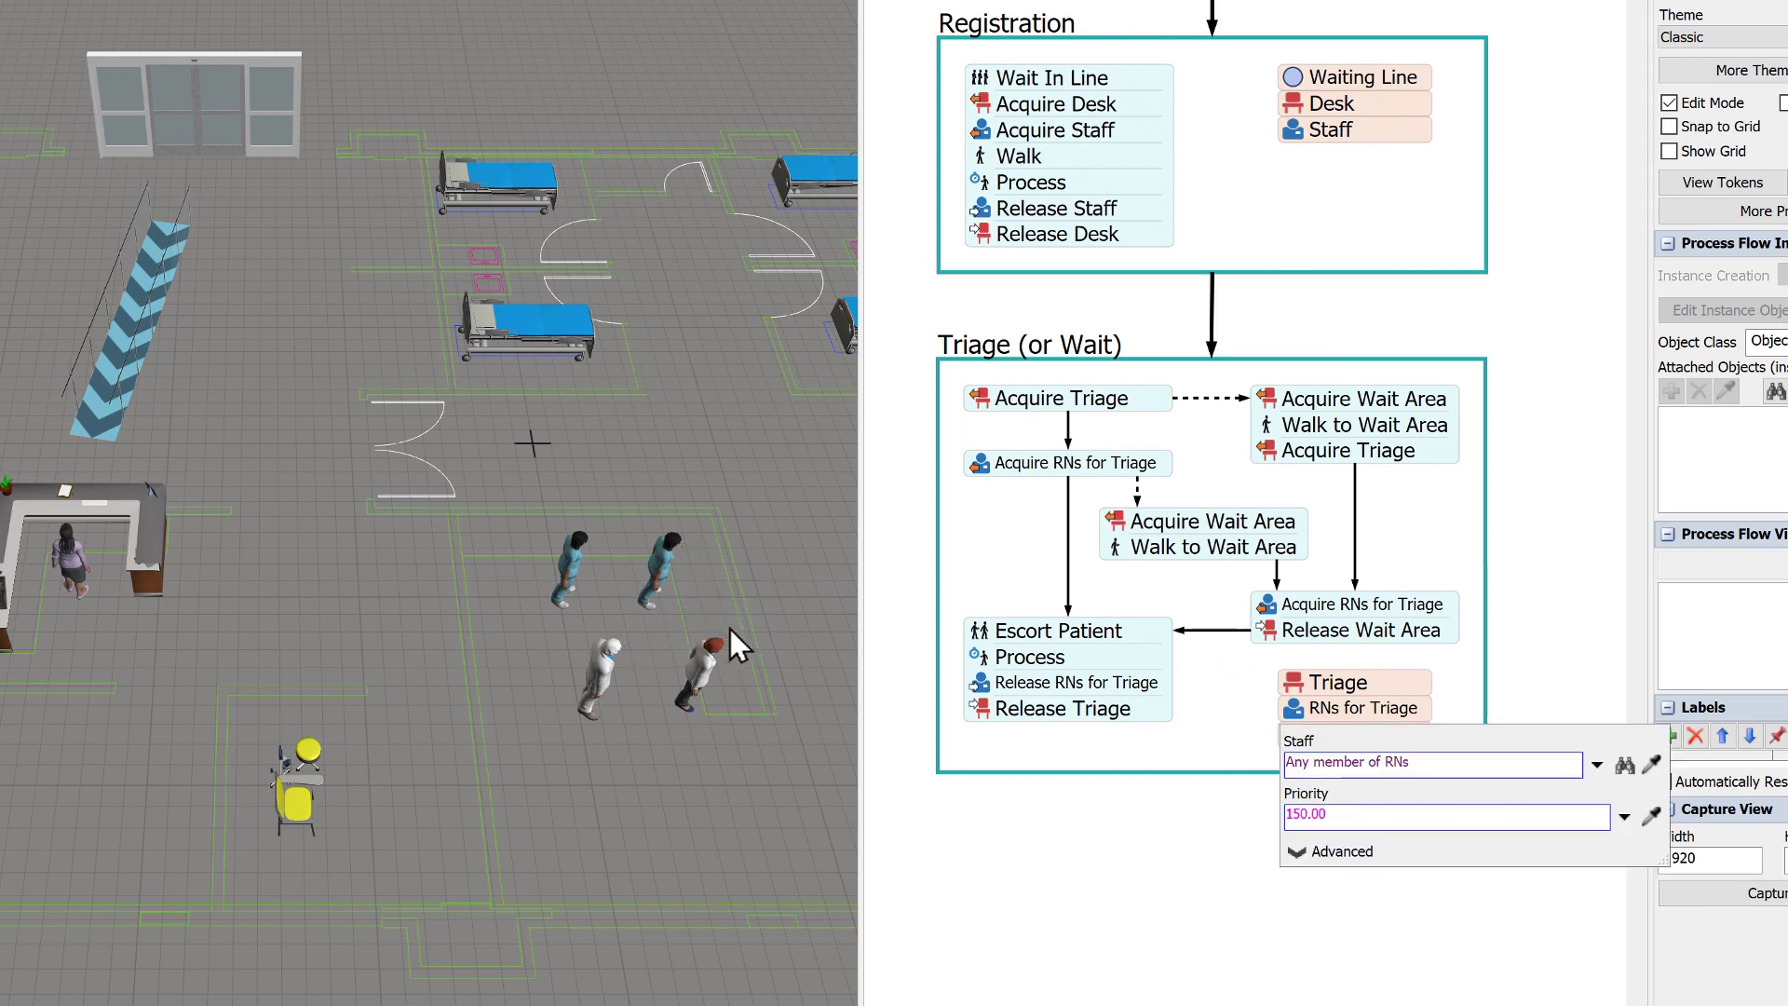
click(1241, 810)
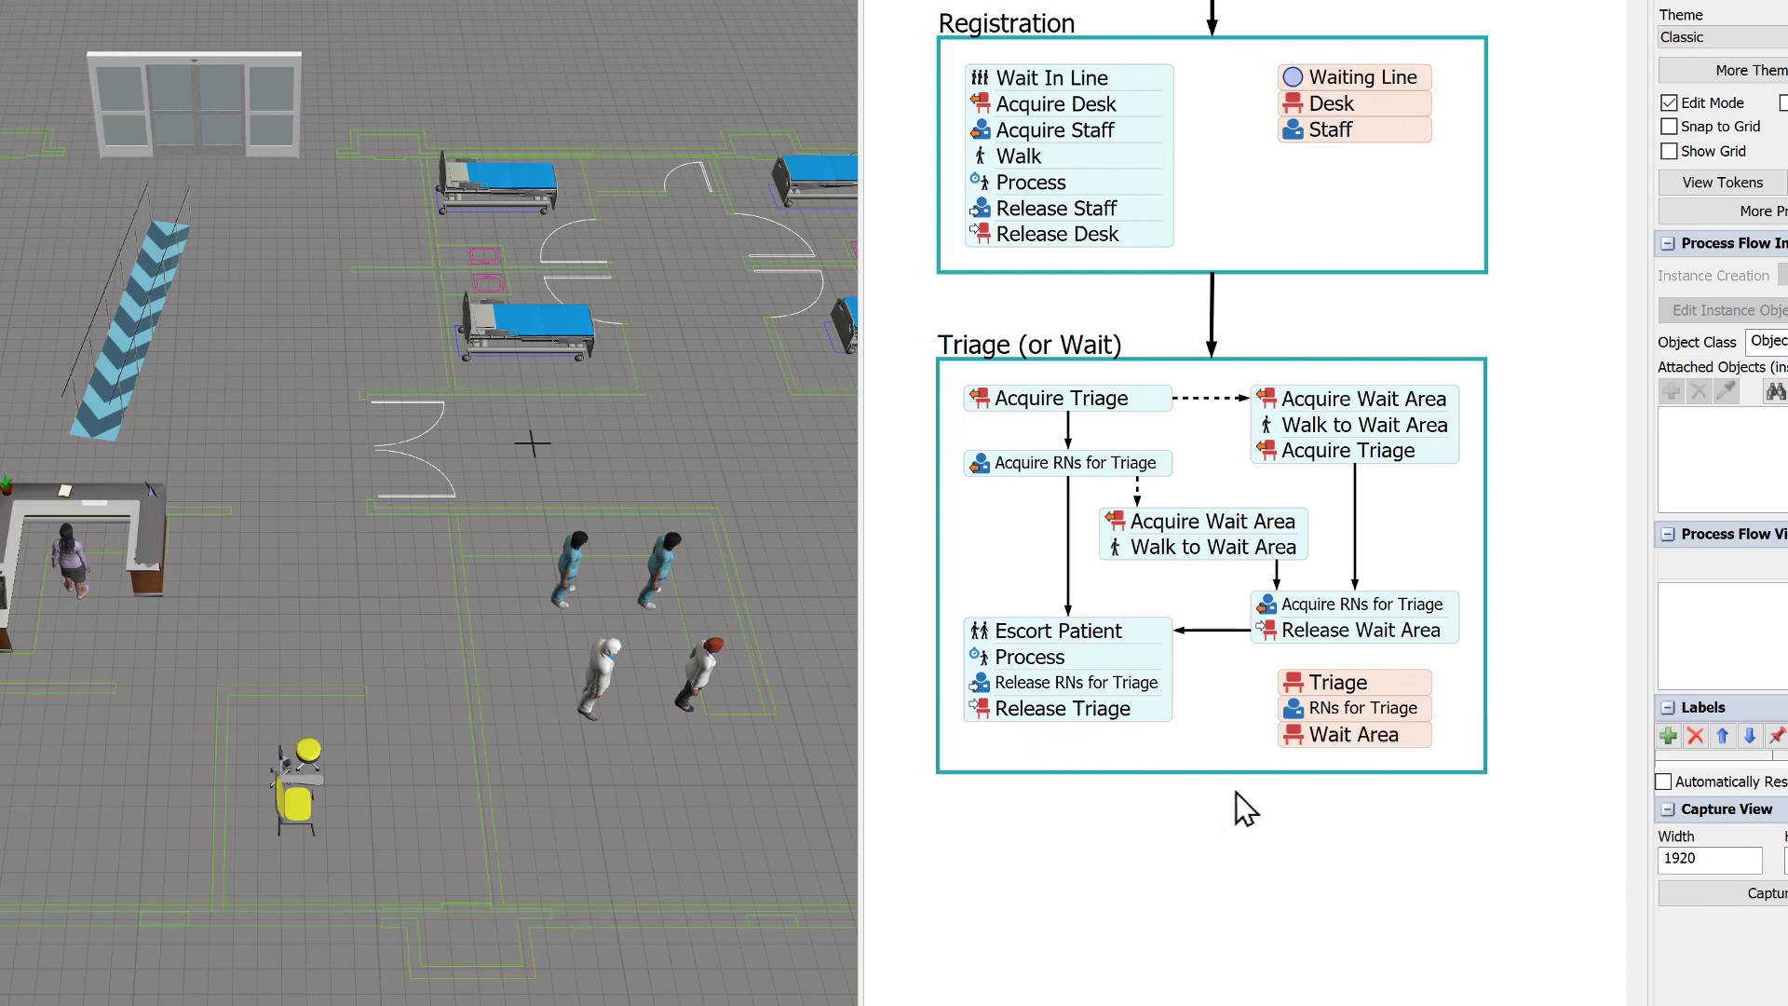
- Assign the waiting room chairs, Chairs1, as the location of the Wait Area resource
click(1297, 740)
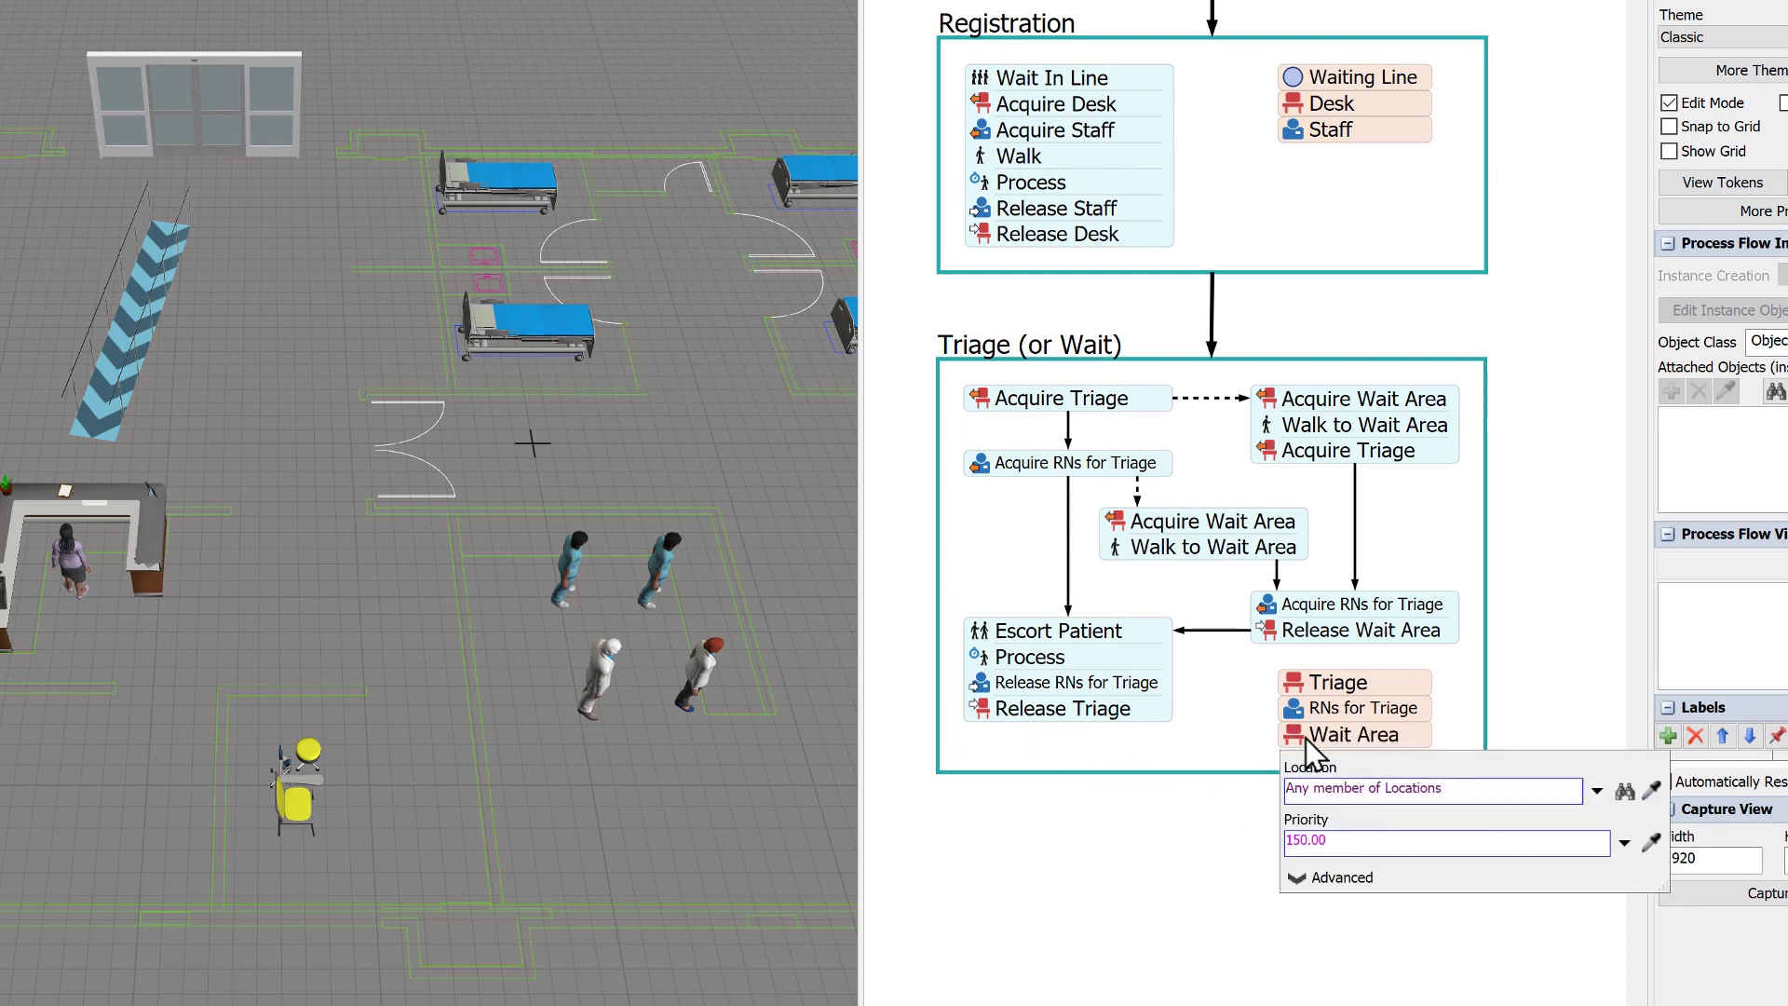
click(1650, 792)
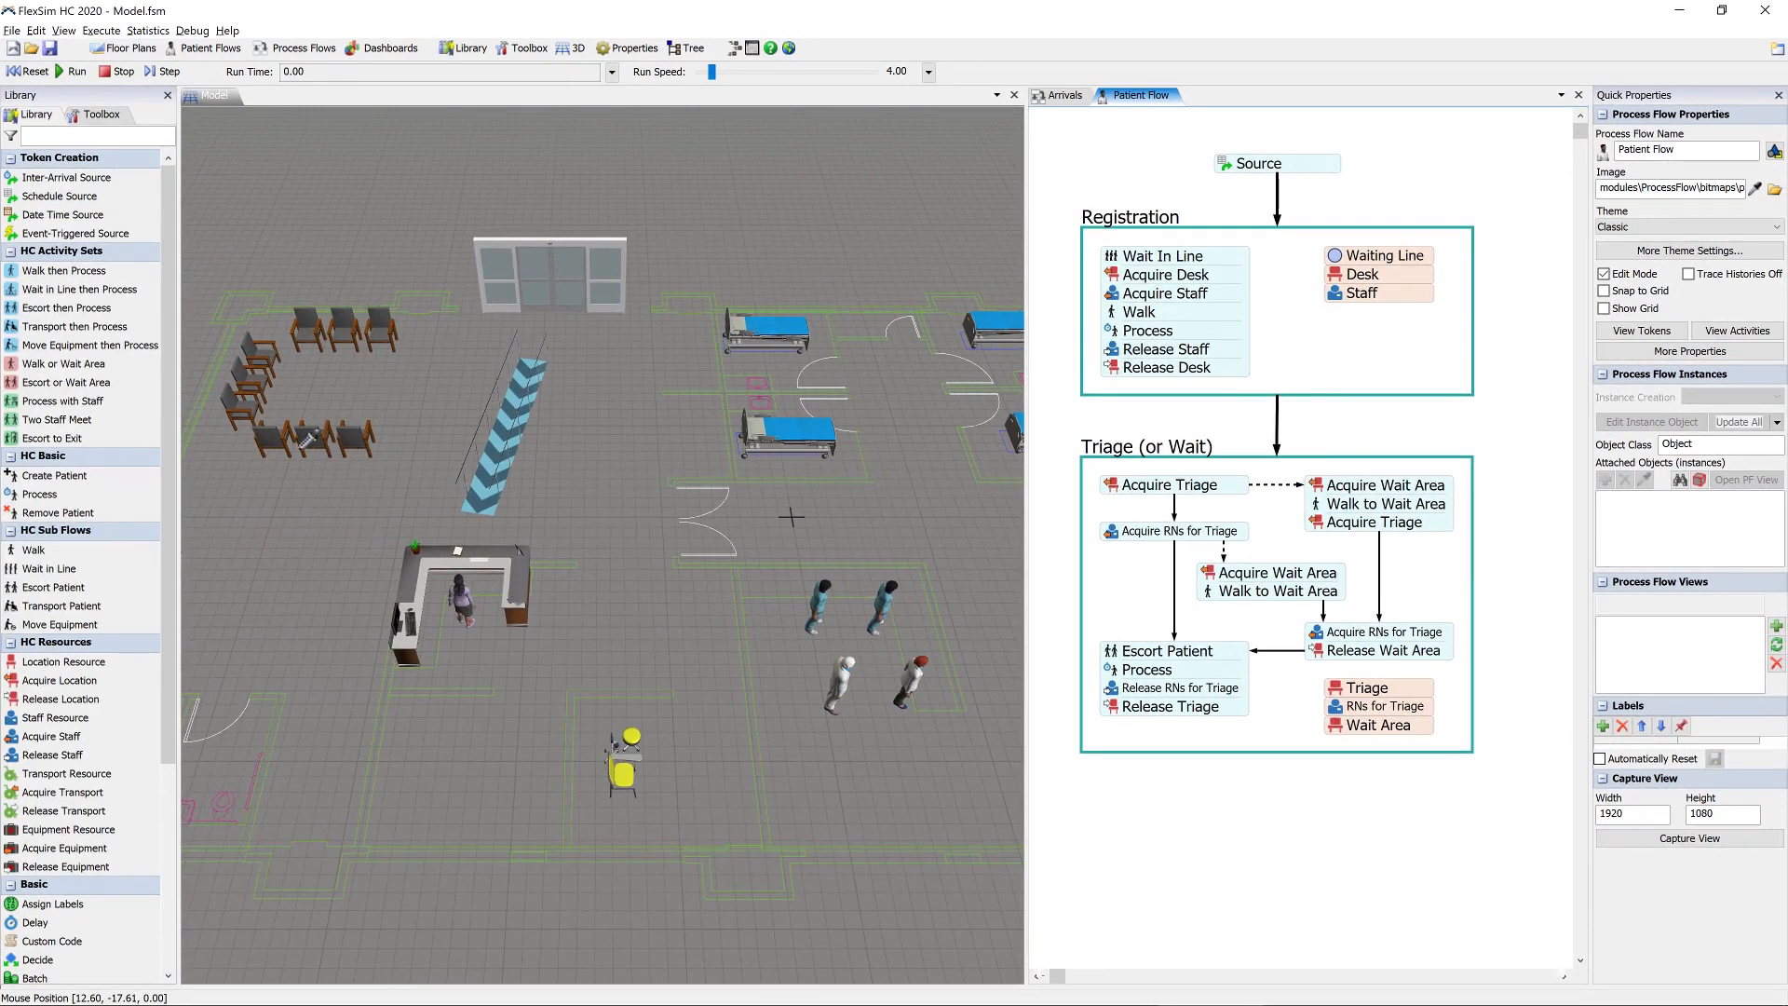
click(266, 443)
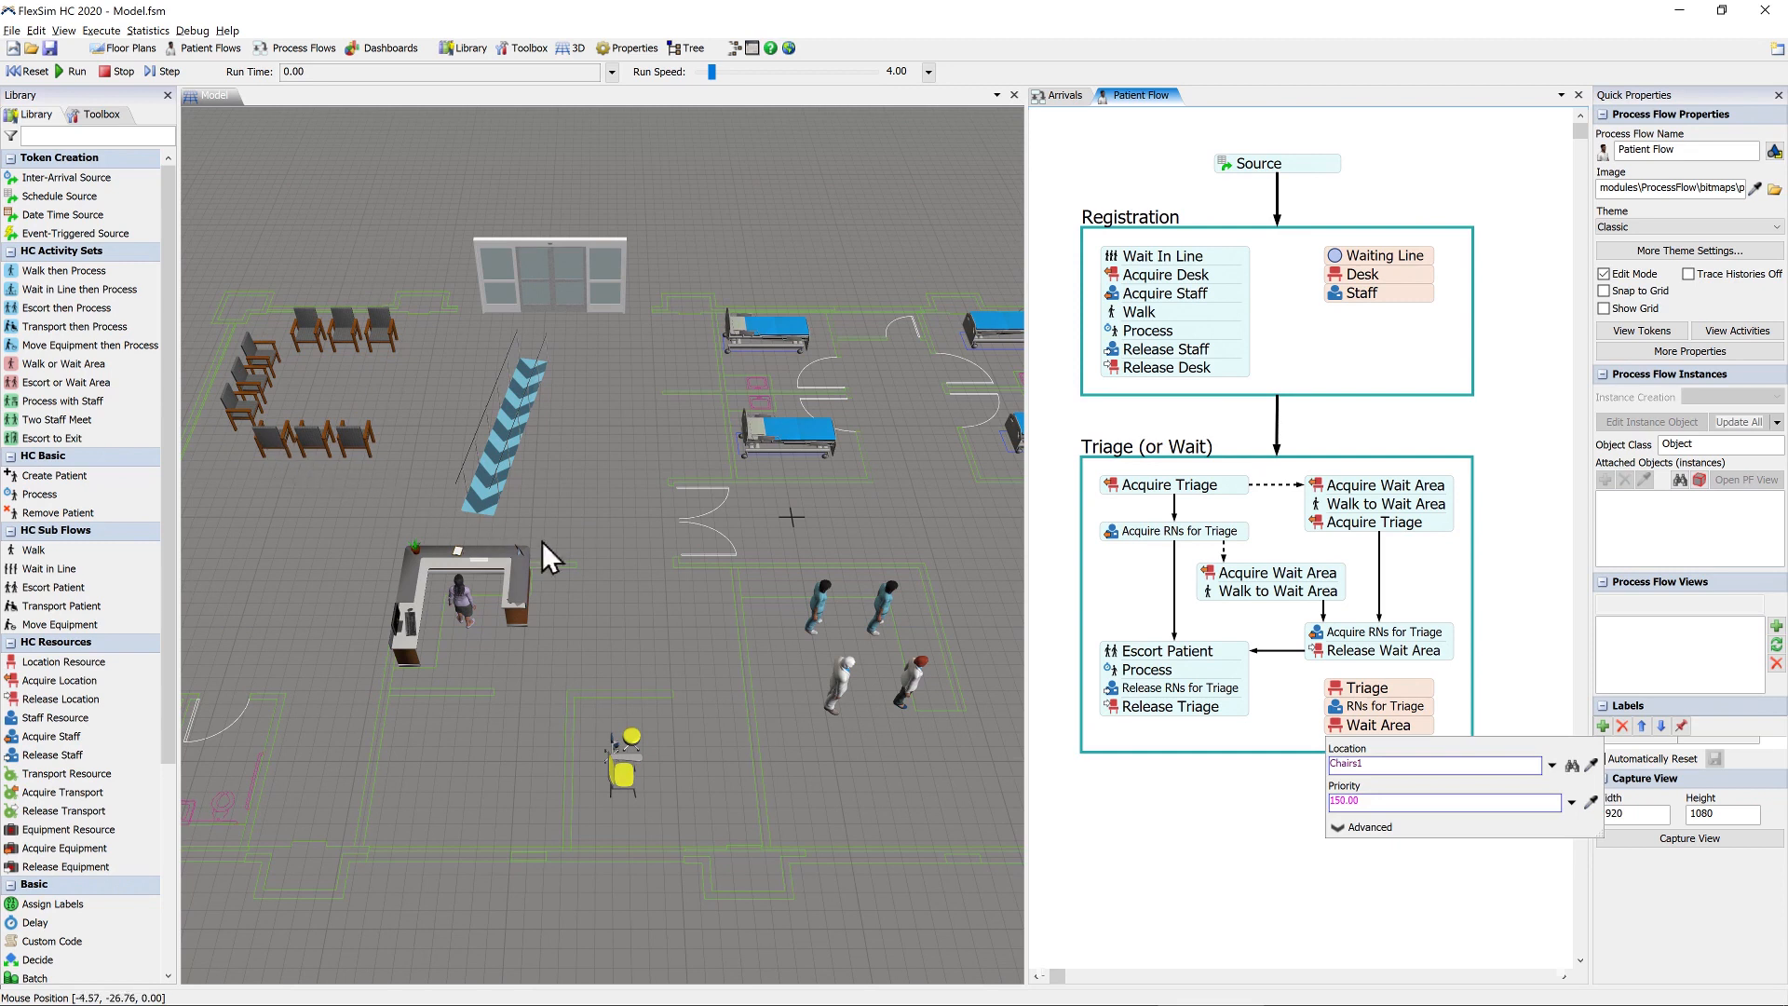
click(1210, 794)
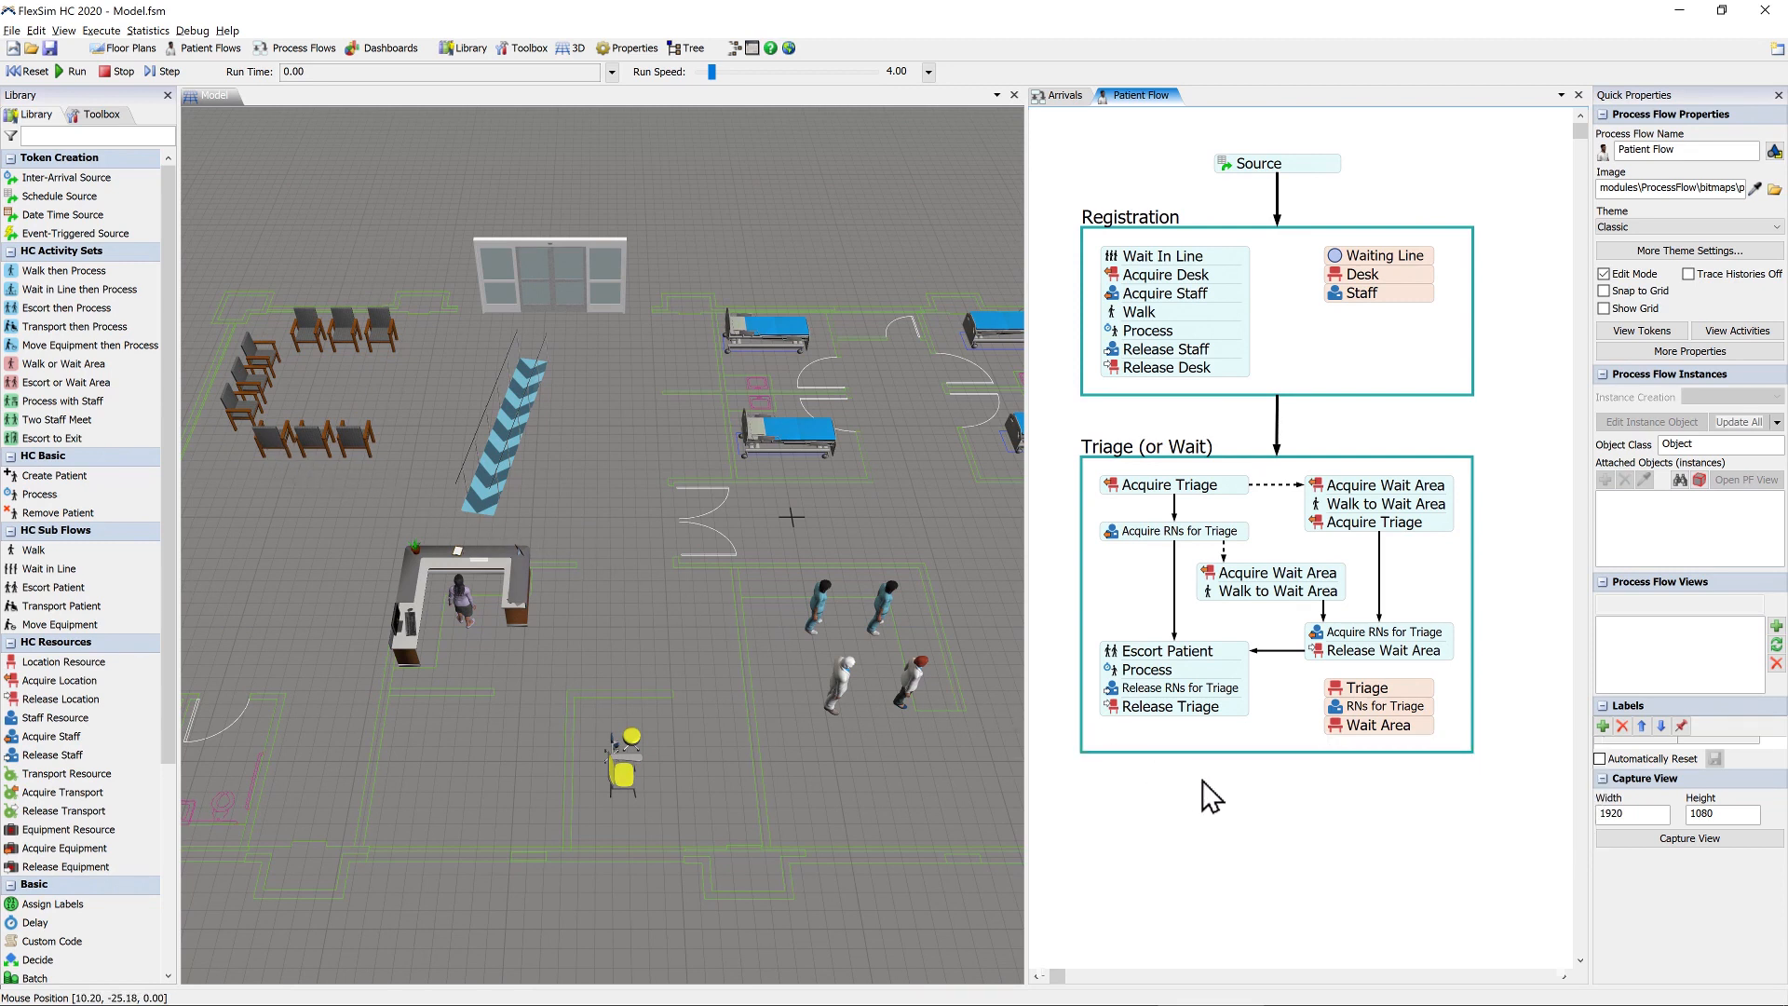
drag(1204, 782, 1223, 490)
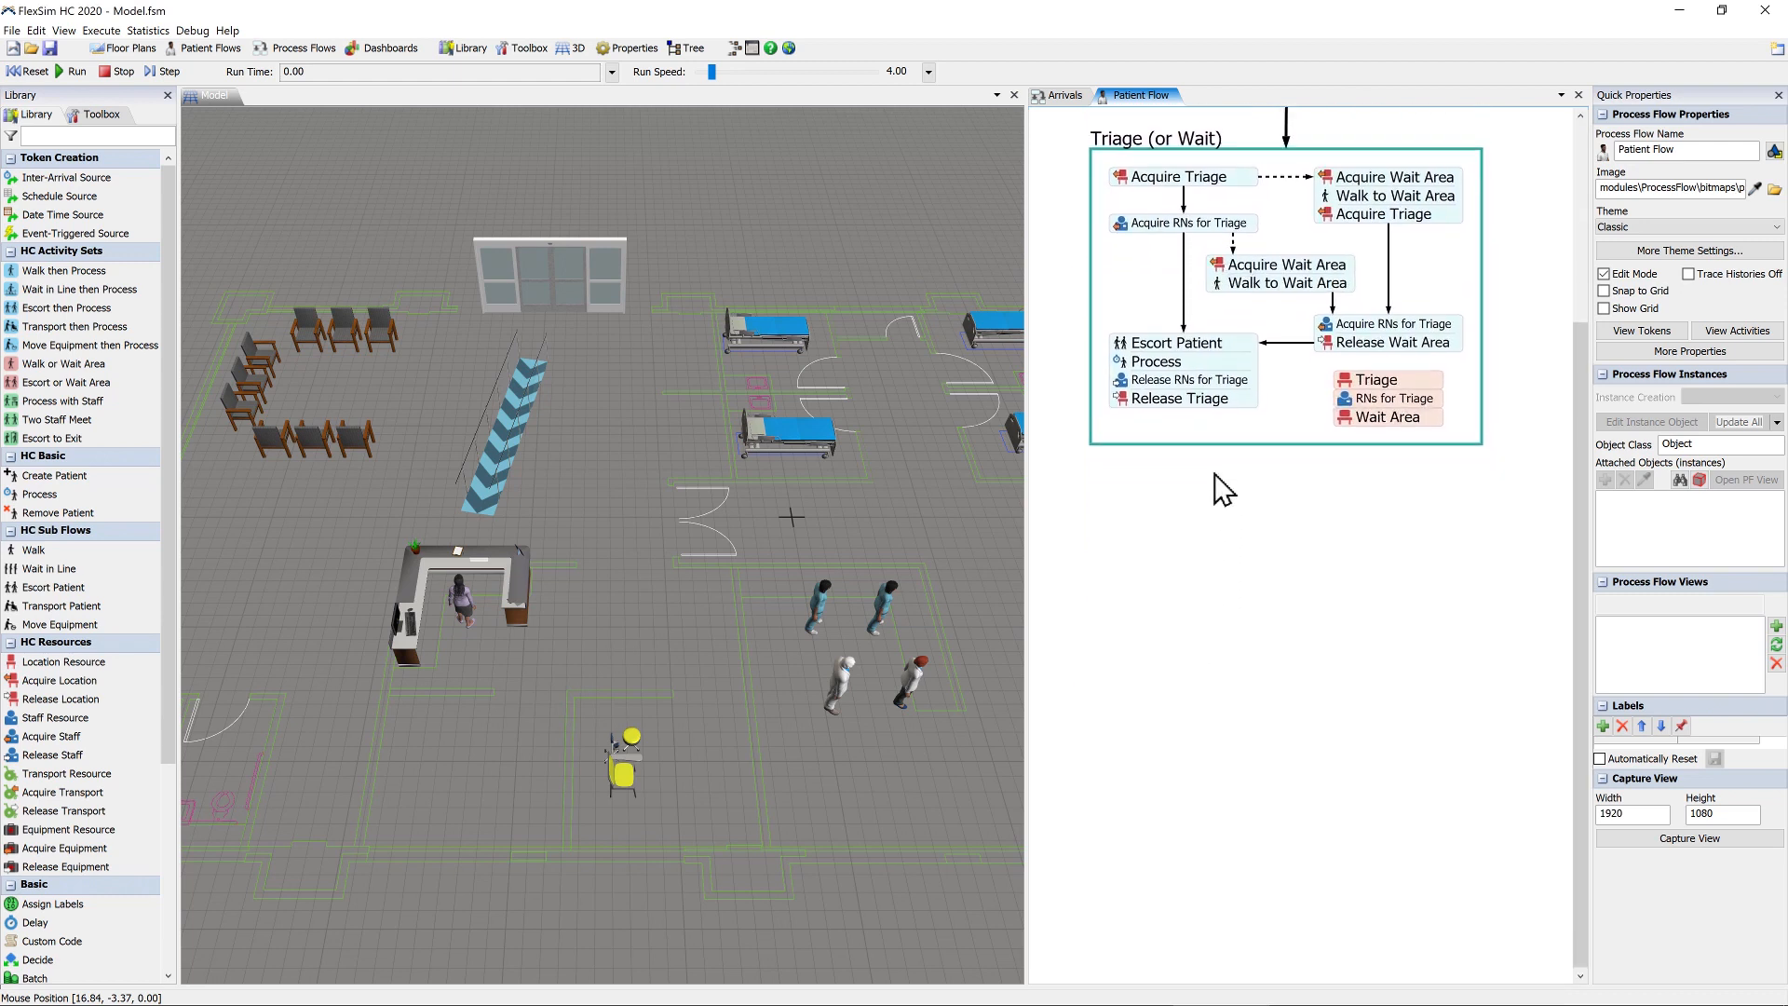
- Add an Escort or Wait Area activity set connected after the Triage set and title it Room (or Wait)
click(1286, 447)
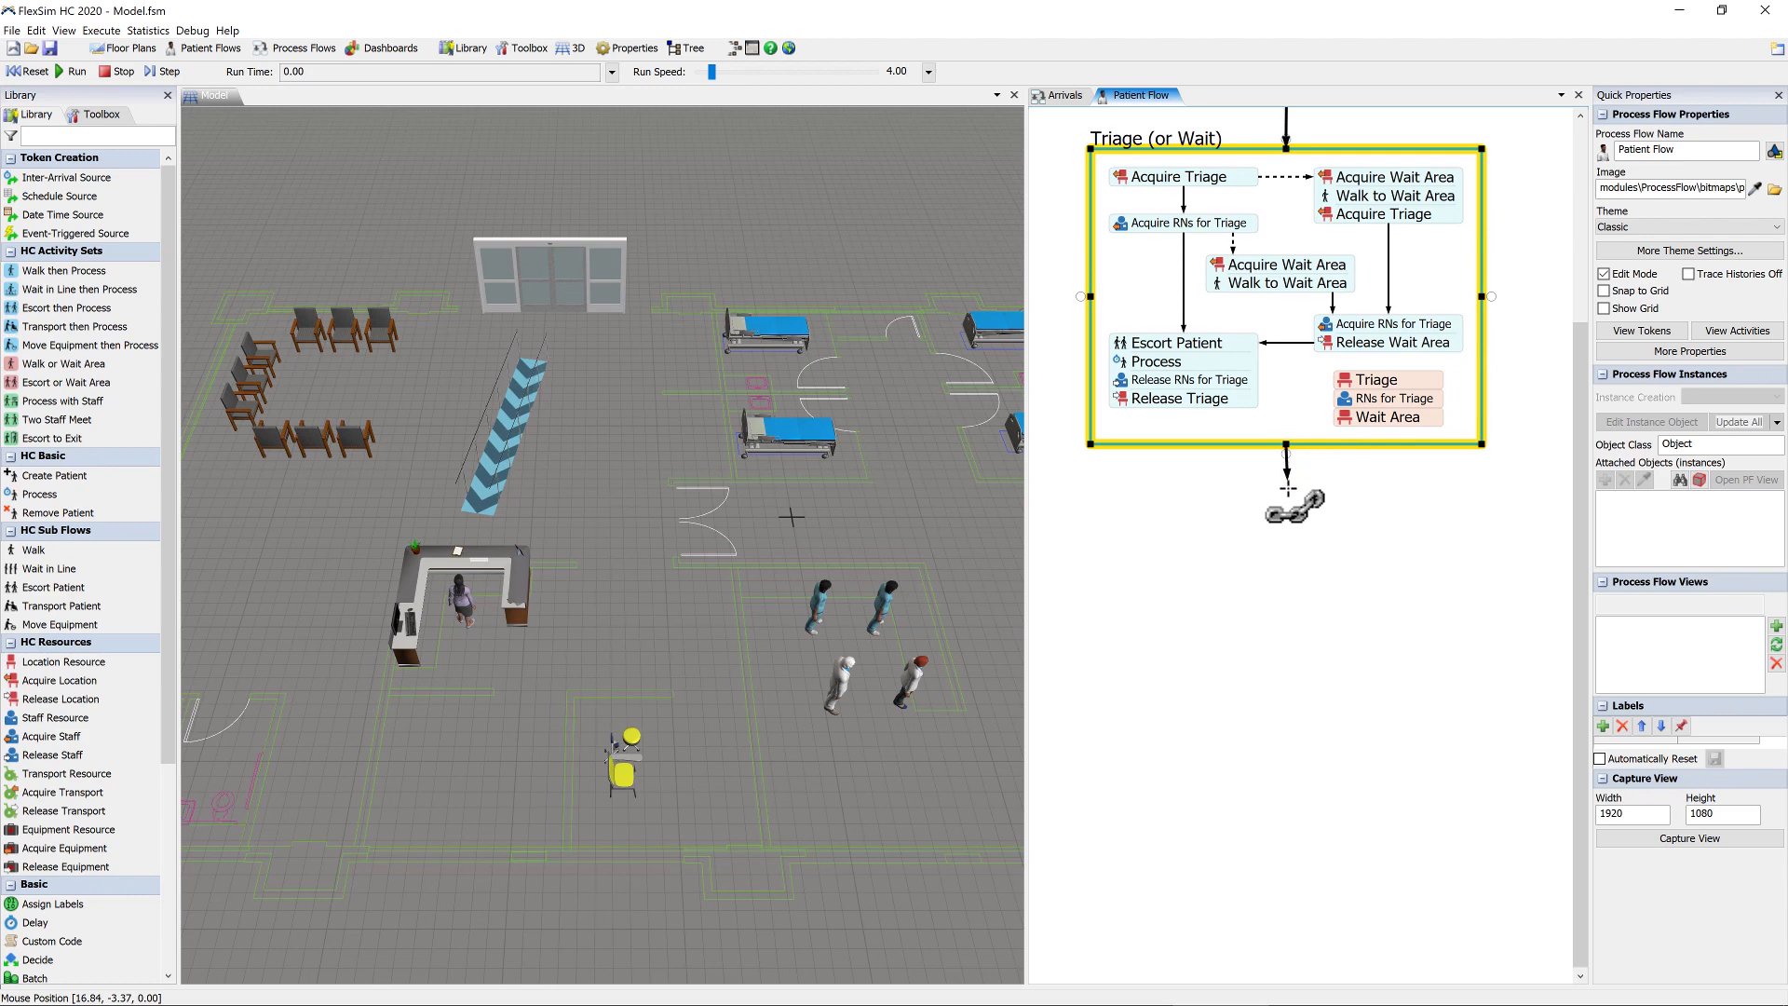
drag(1288, 488, 1285, 499)
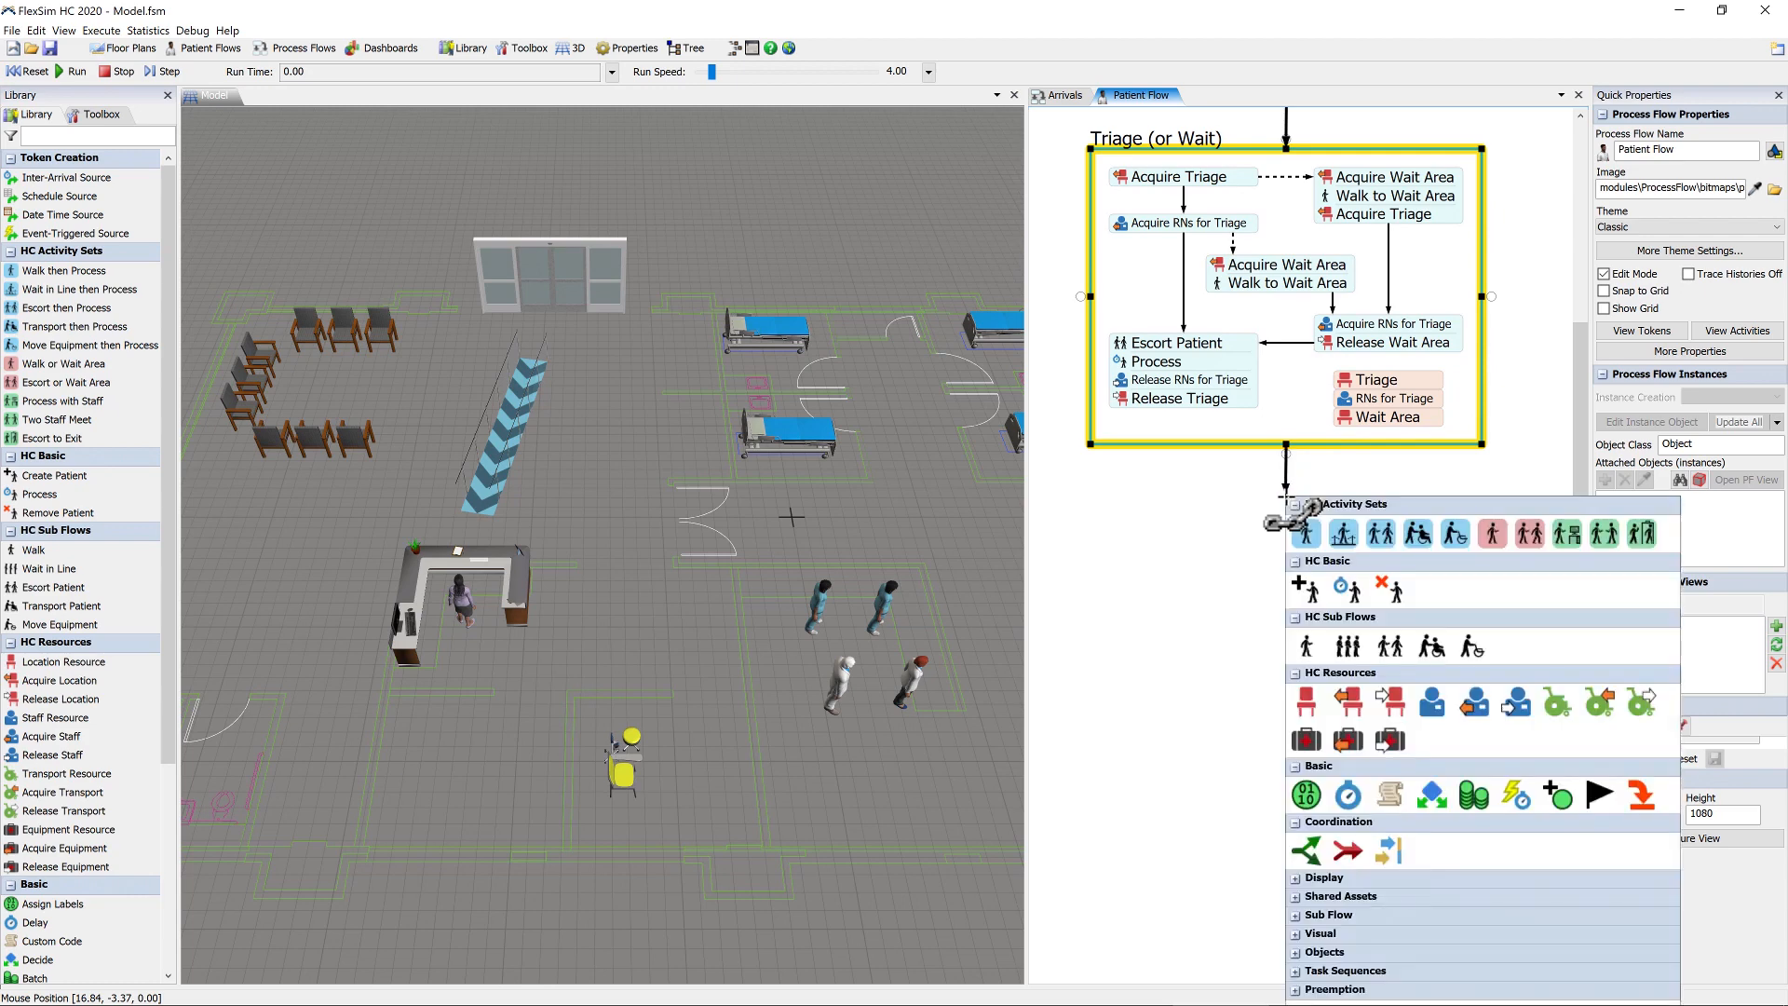
click(1527, 533)
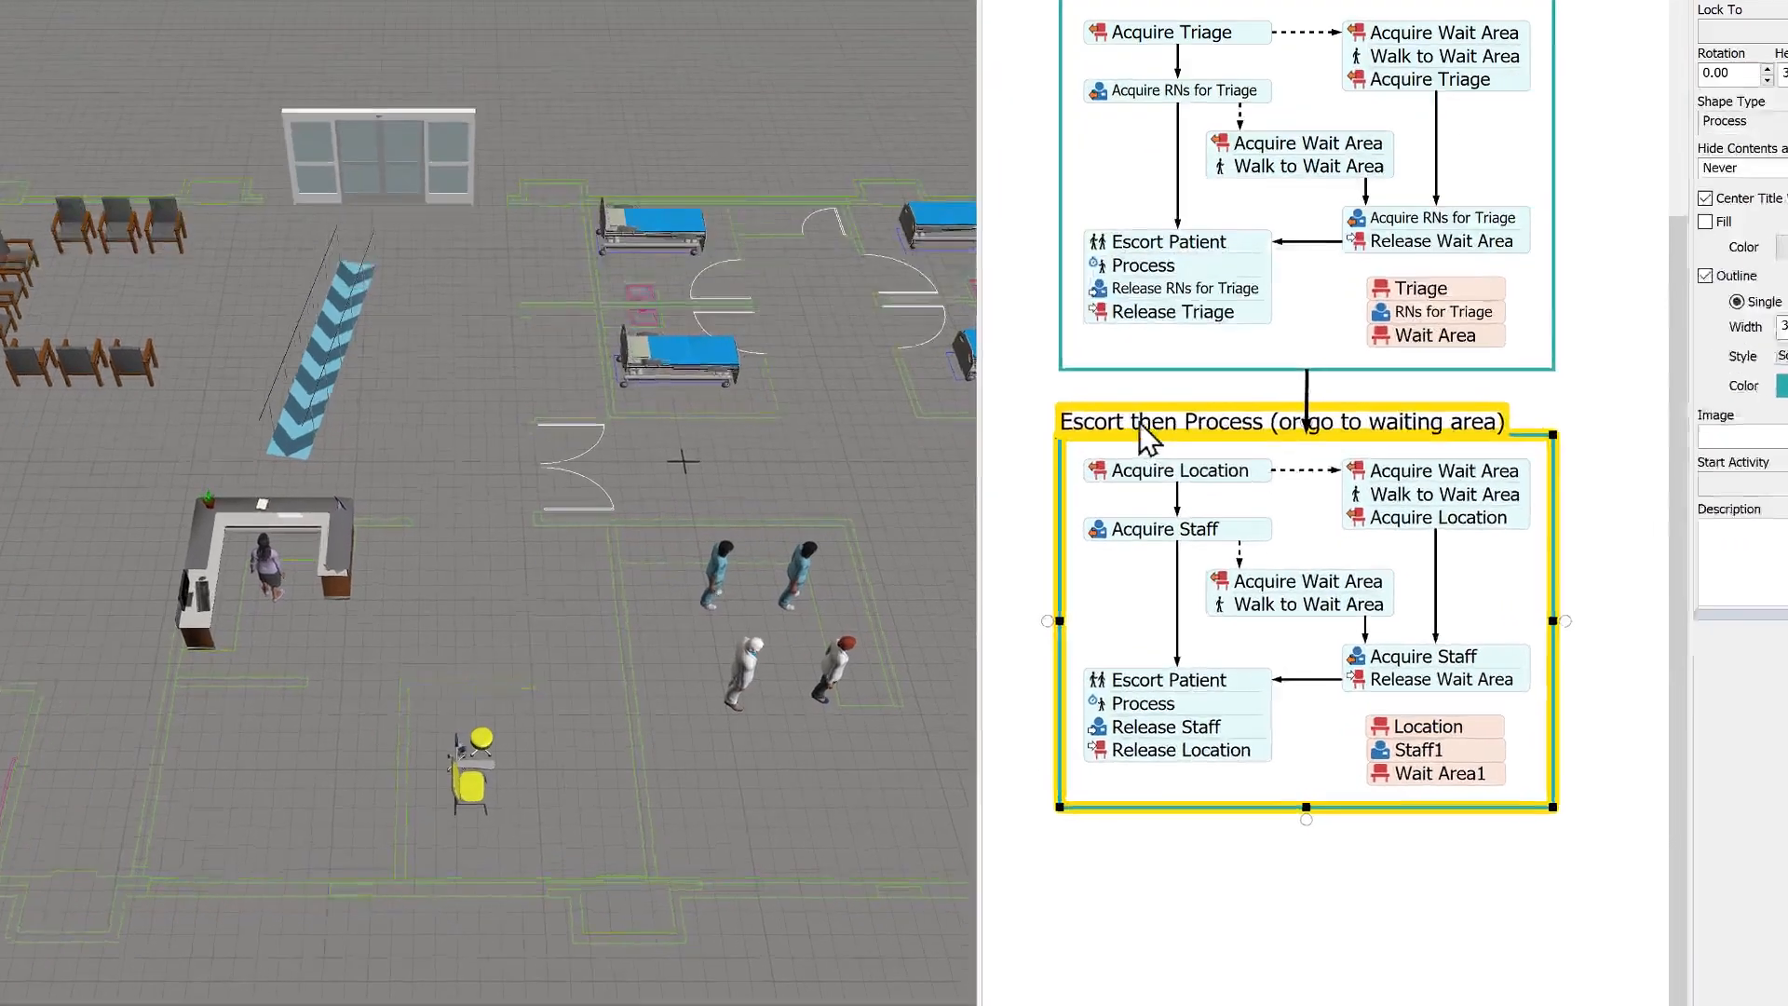
double_click(1136, 422)
text(Room (o)
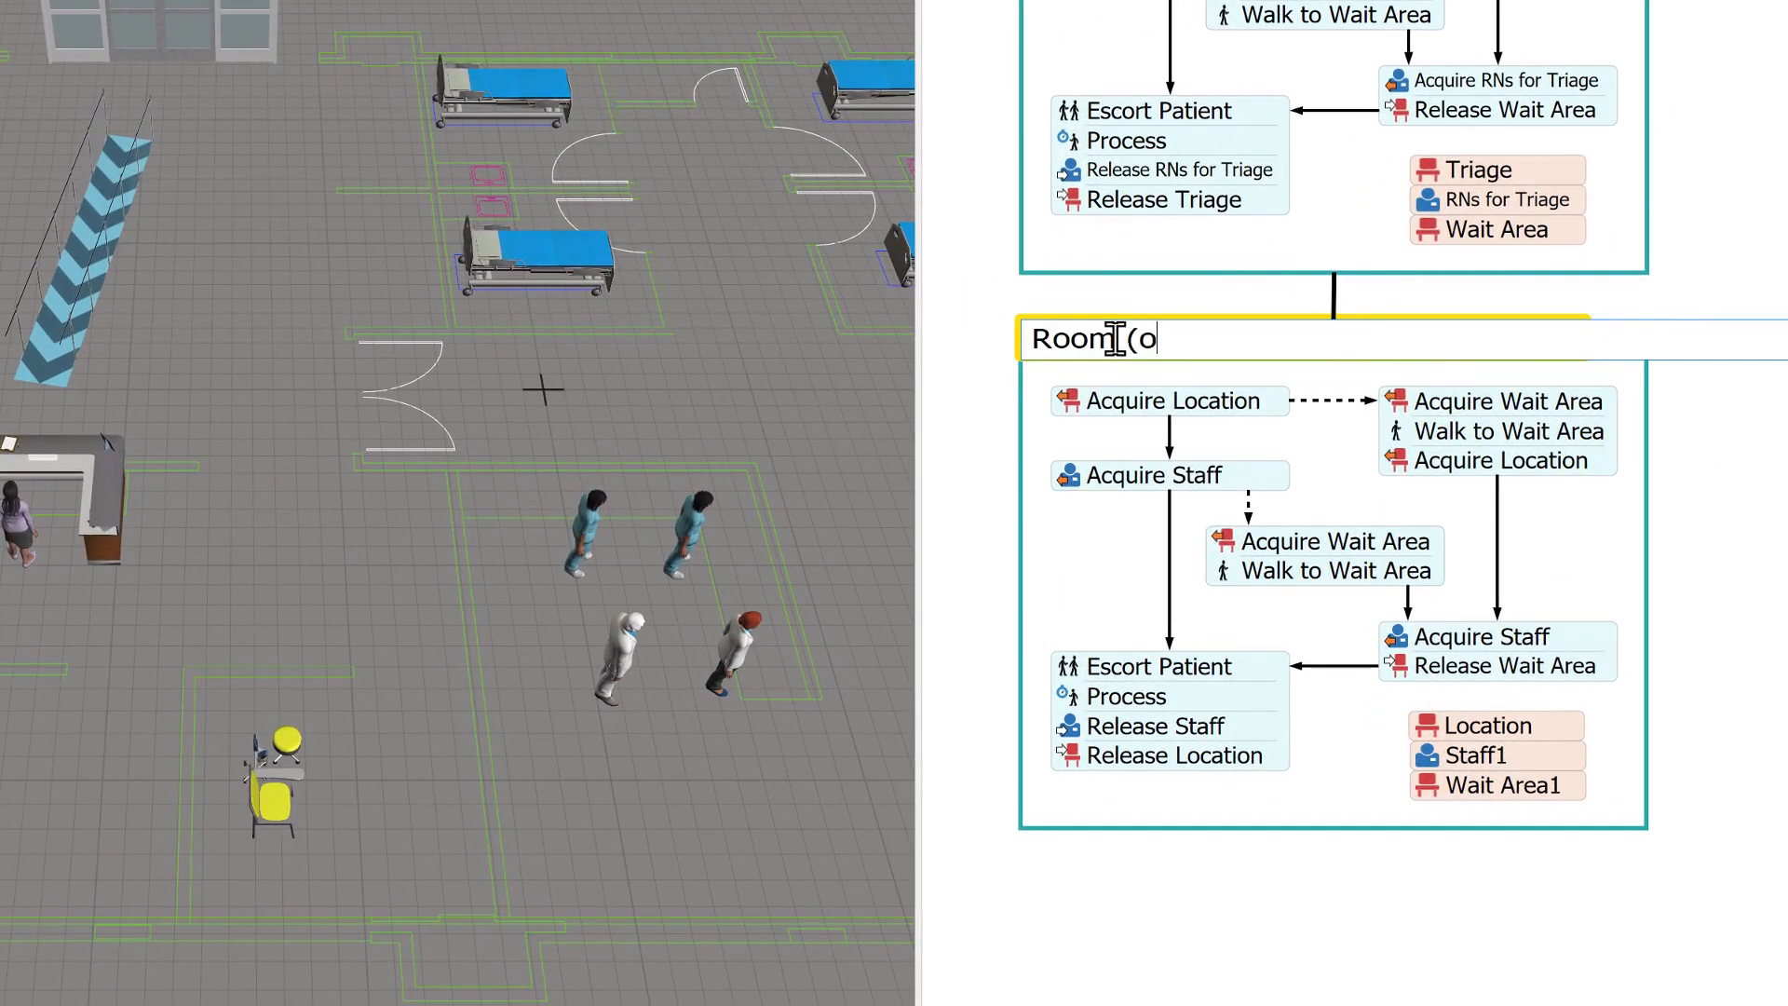
text(r Wait)
key(Return)
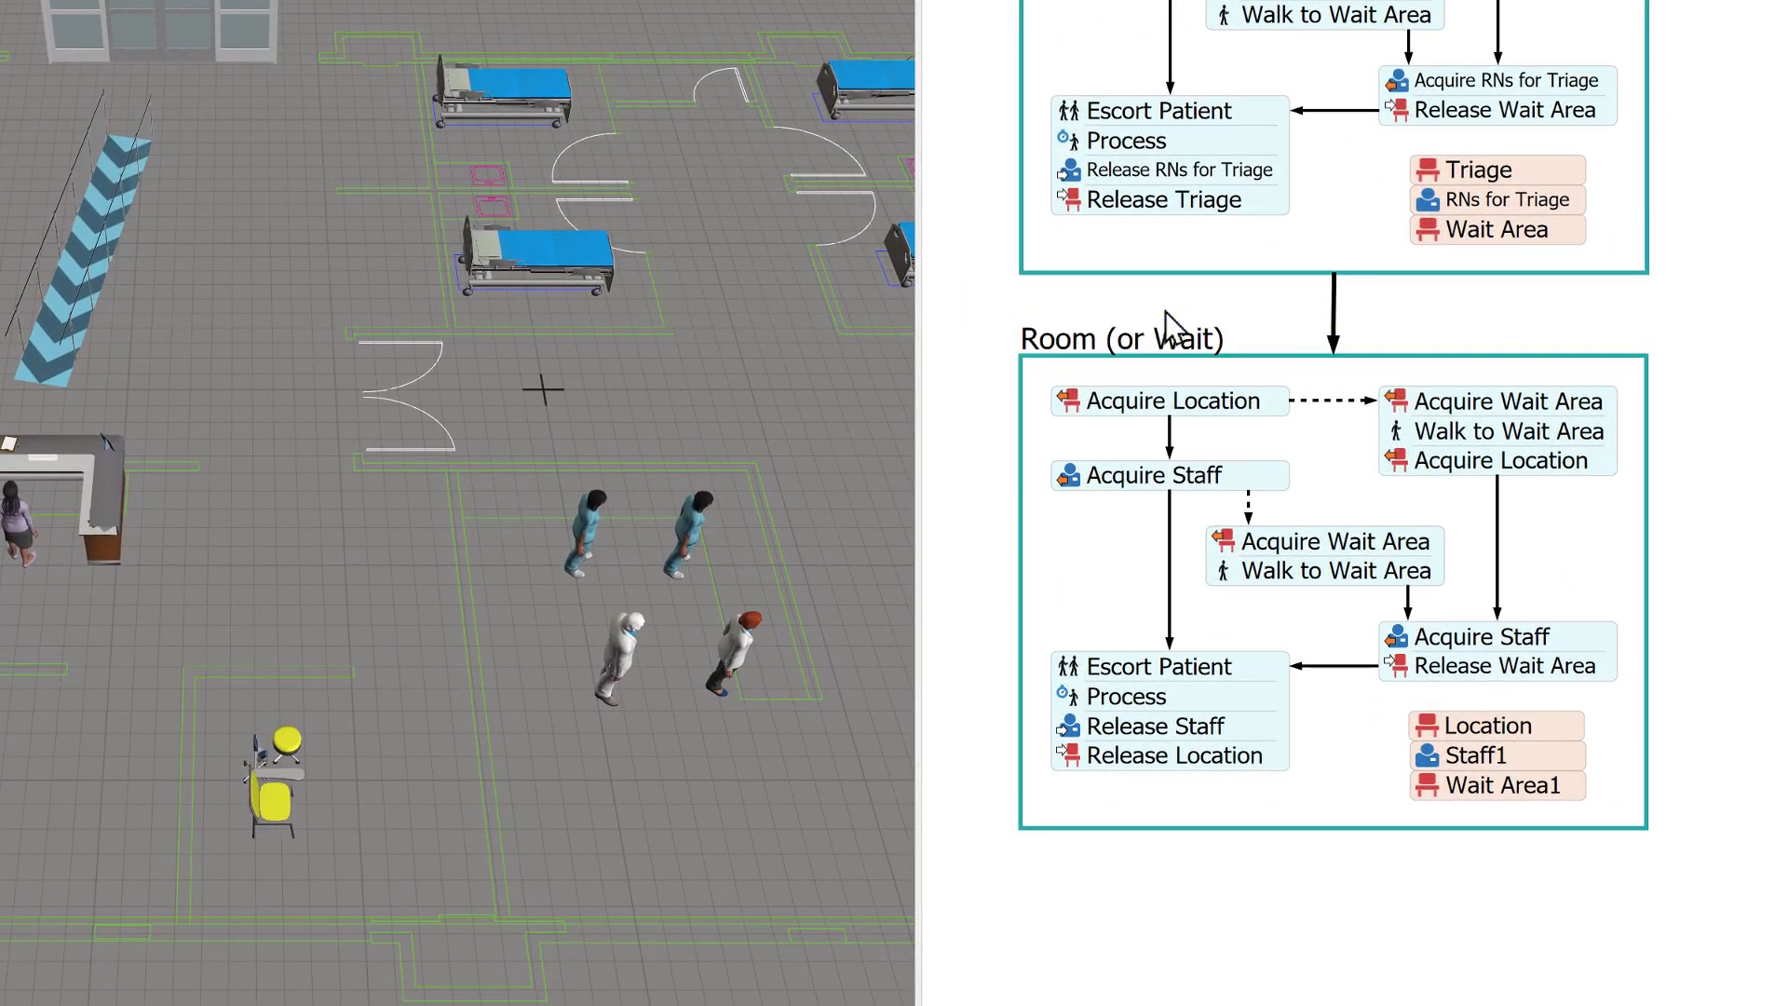
- Rename the Room set's Location resource as Exam Room and its Staff1 resource as RNs for Room
double_click(1509, 731)
text(Exam Room)
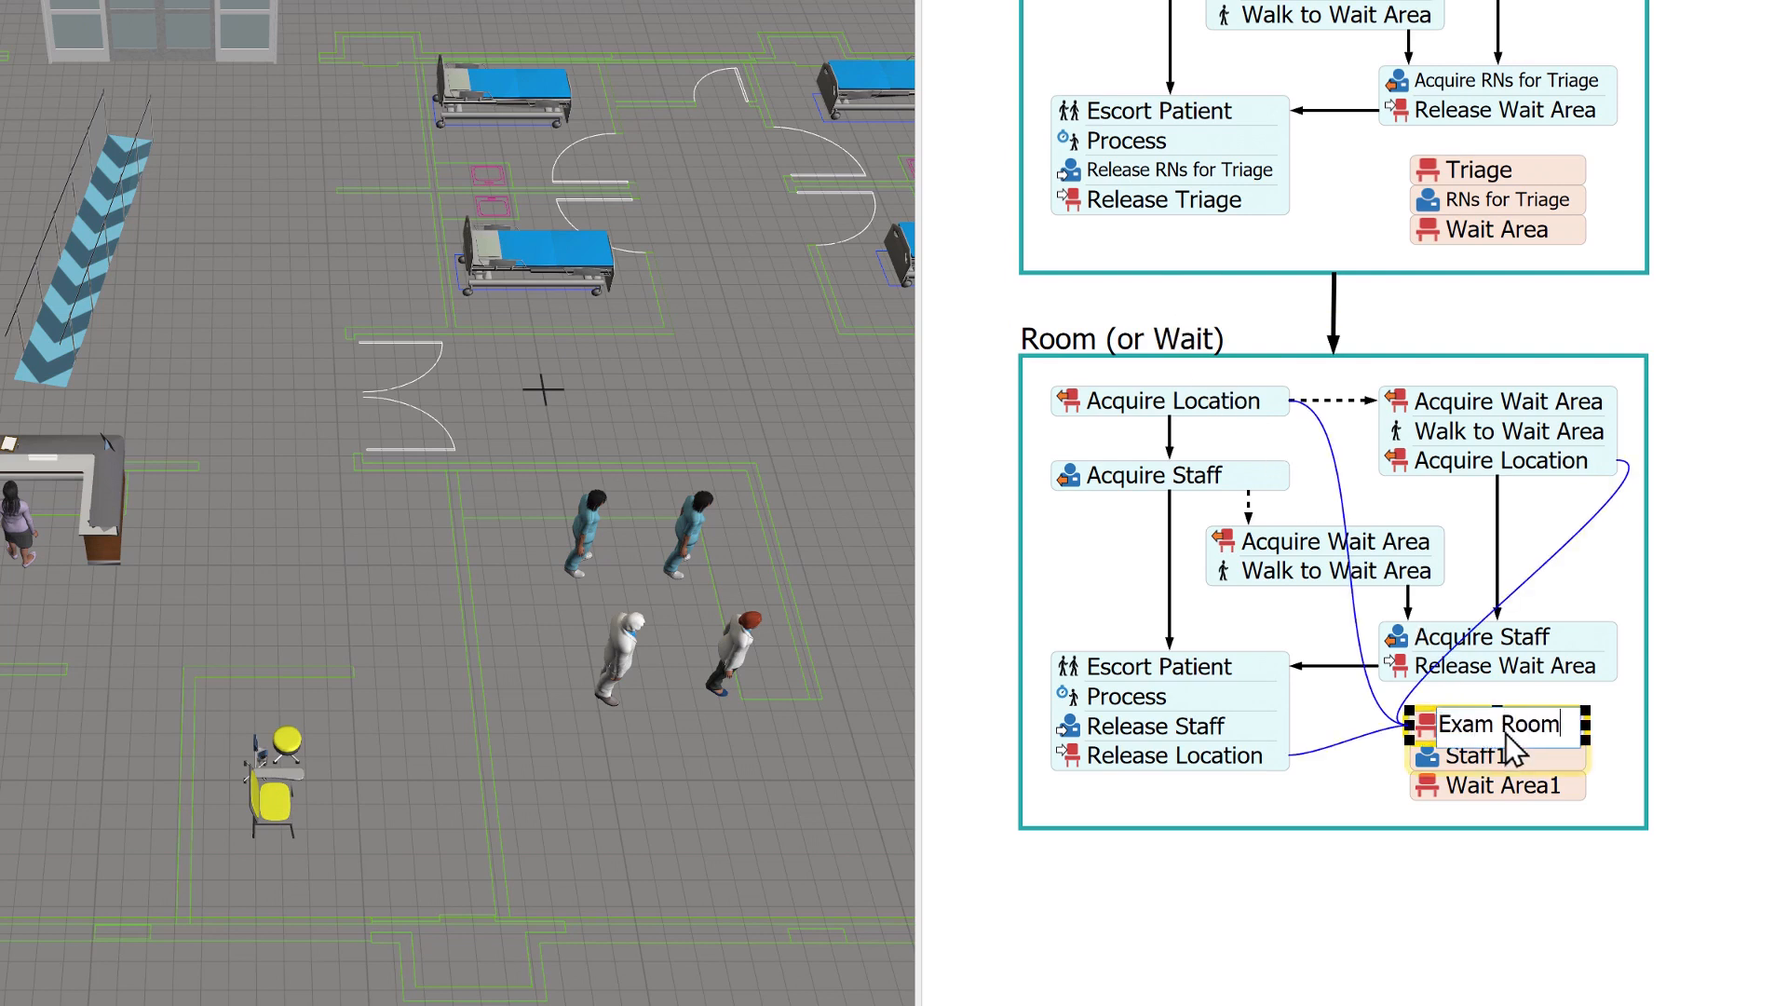
double_click(1479, 759)
text(RNs for Room)
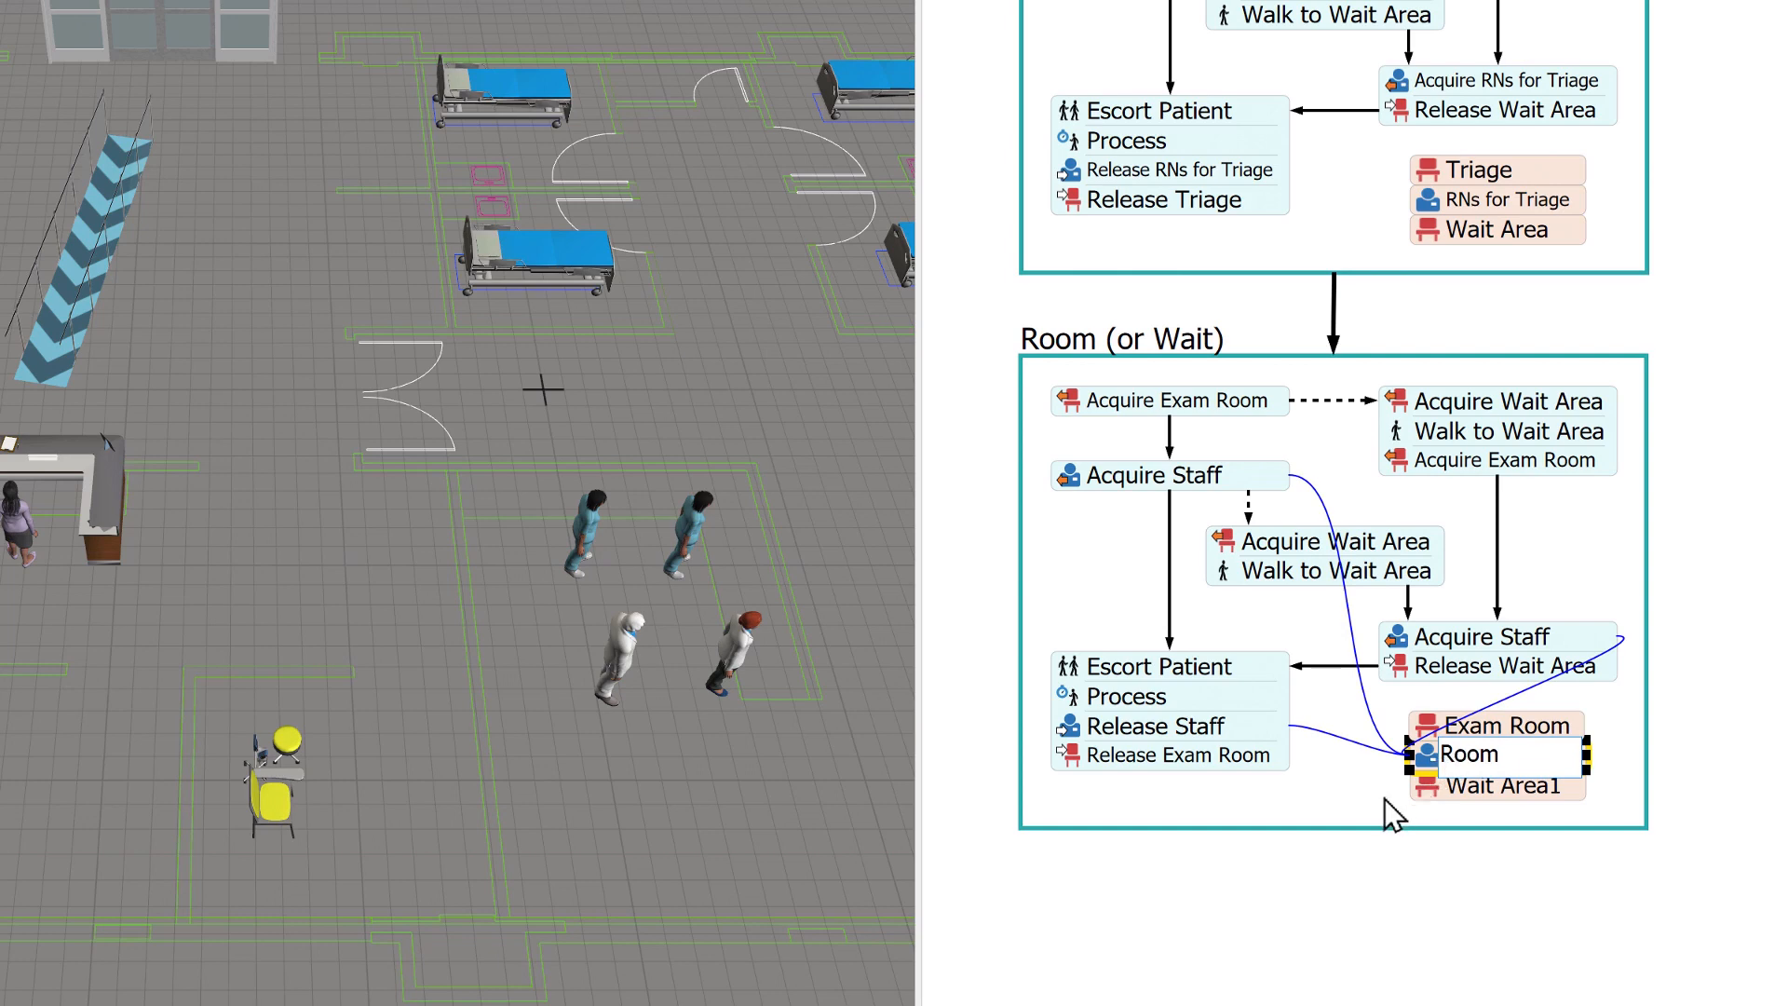
key(Return)
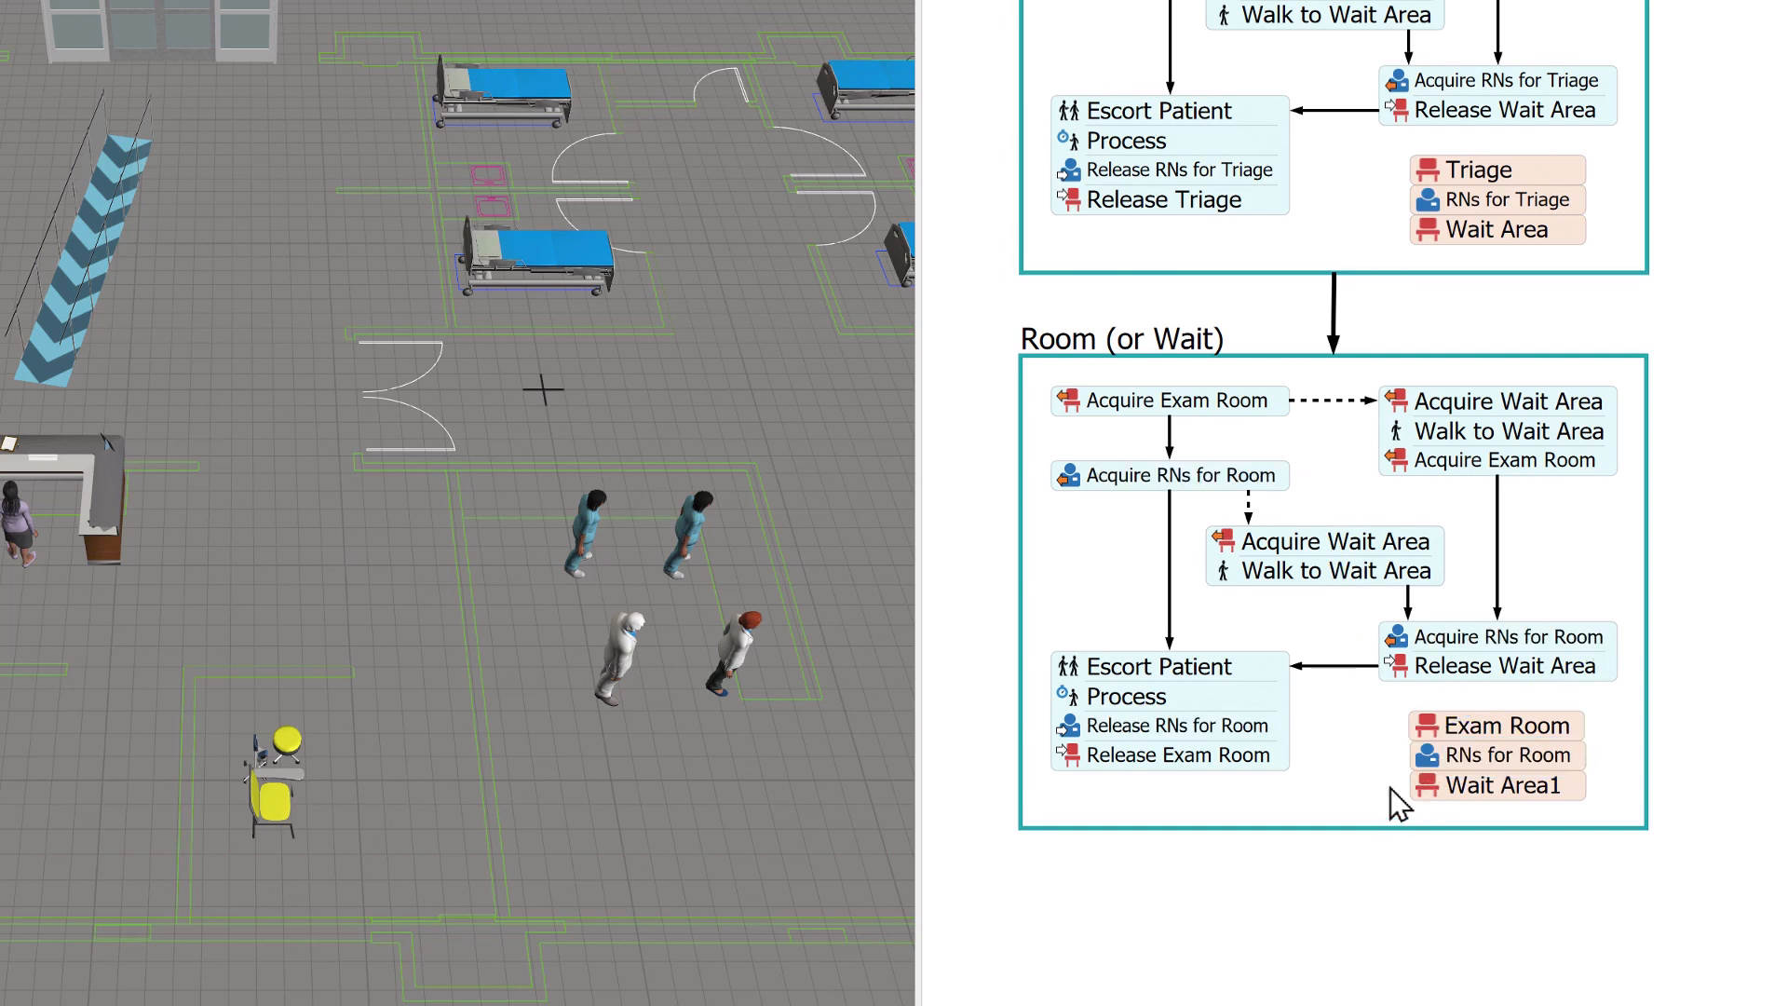
- Assign the ExamRooms group, sampled from a bed in the 3D model, as the location of the Exam Room resource
click(1424, 726)
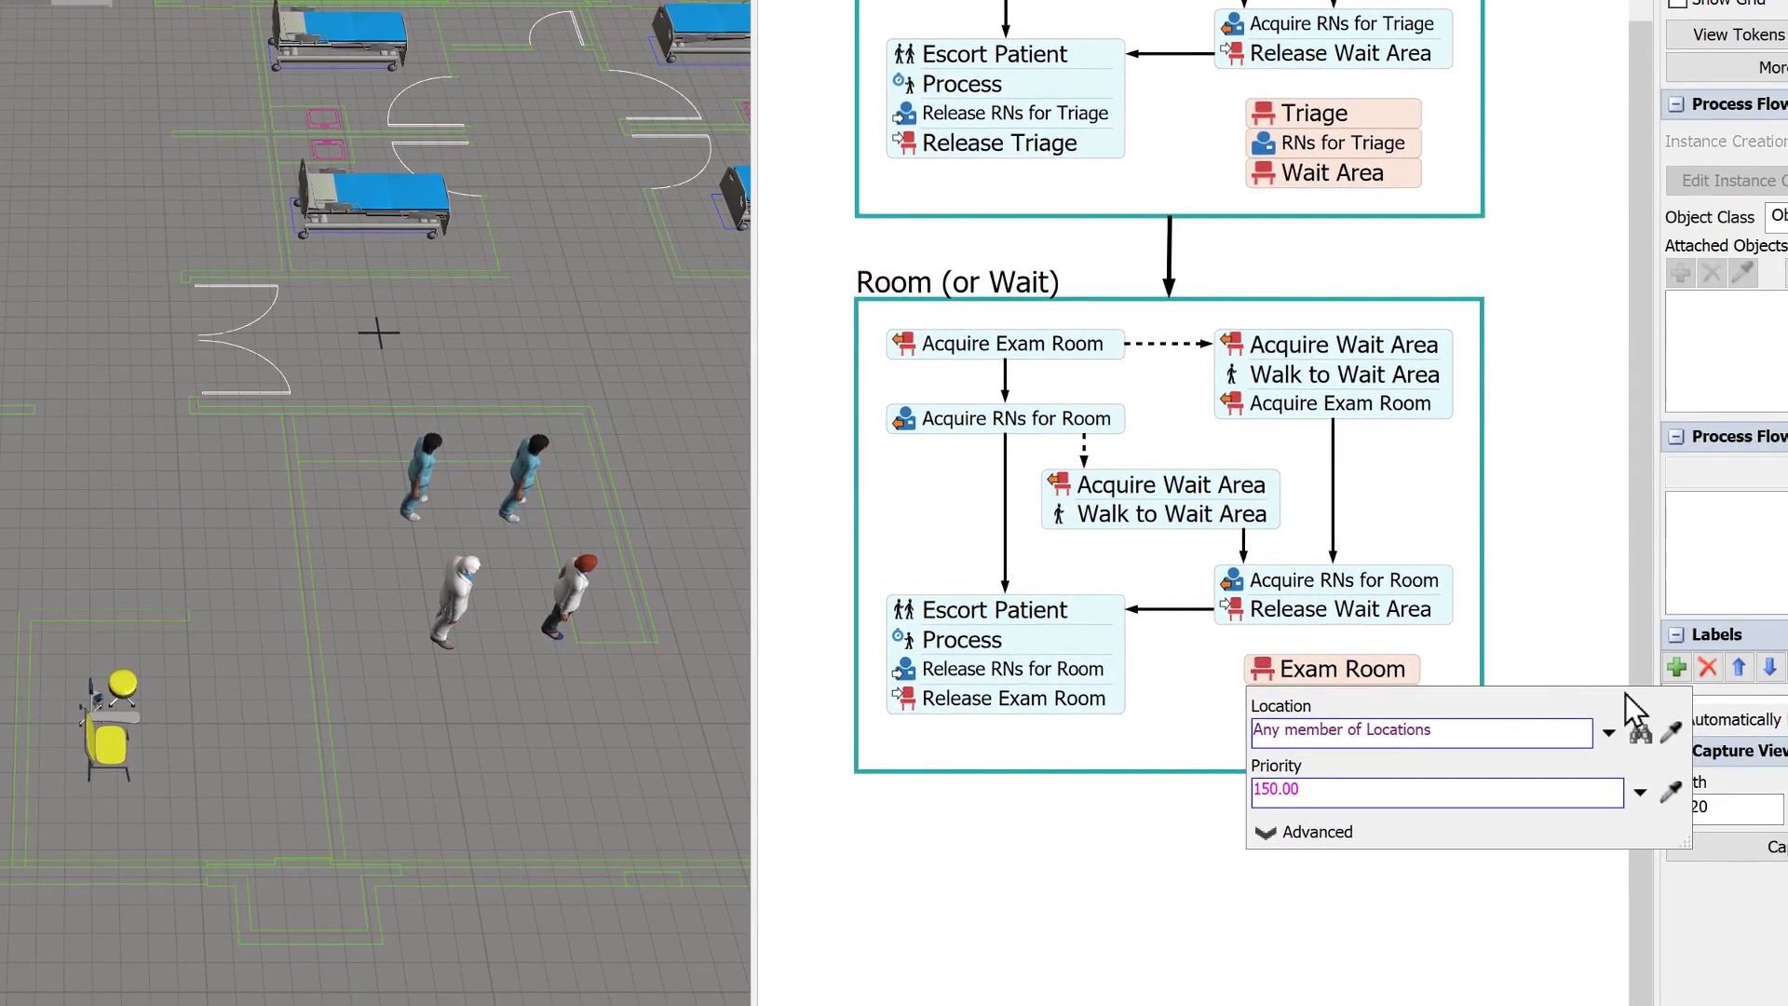
click(1672, 733)
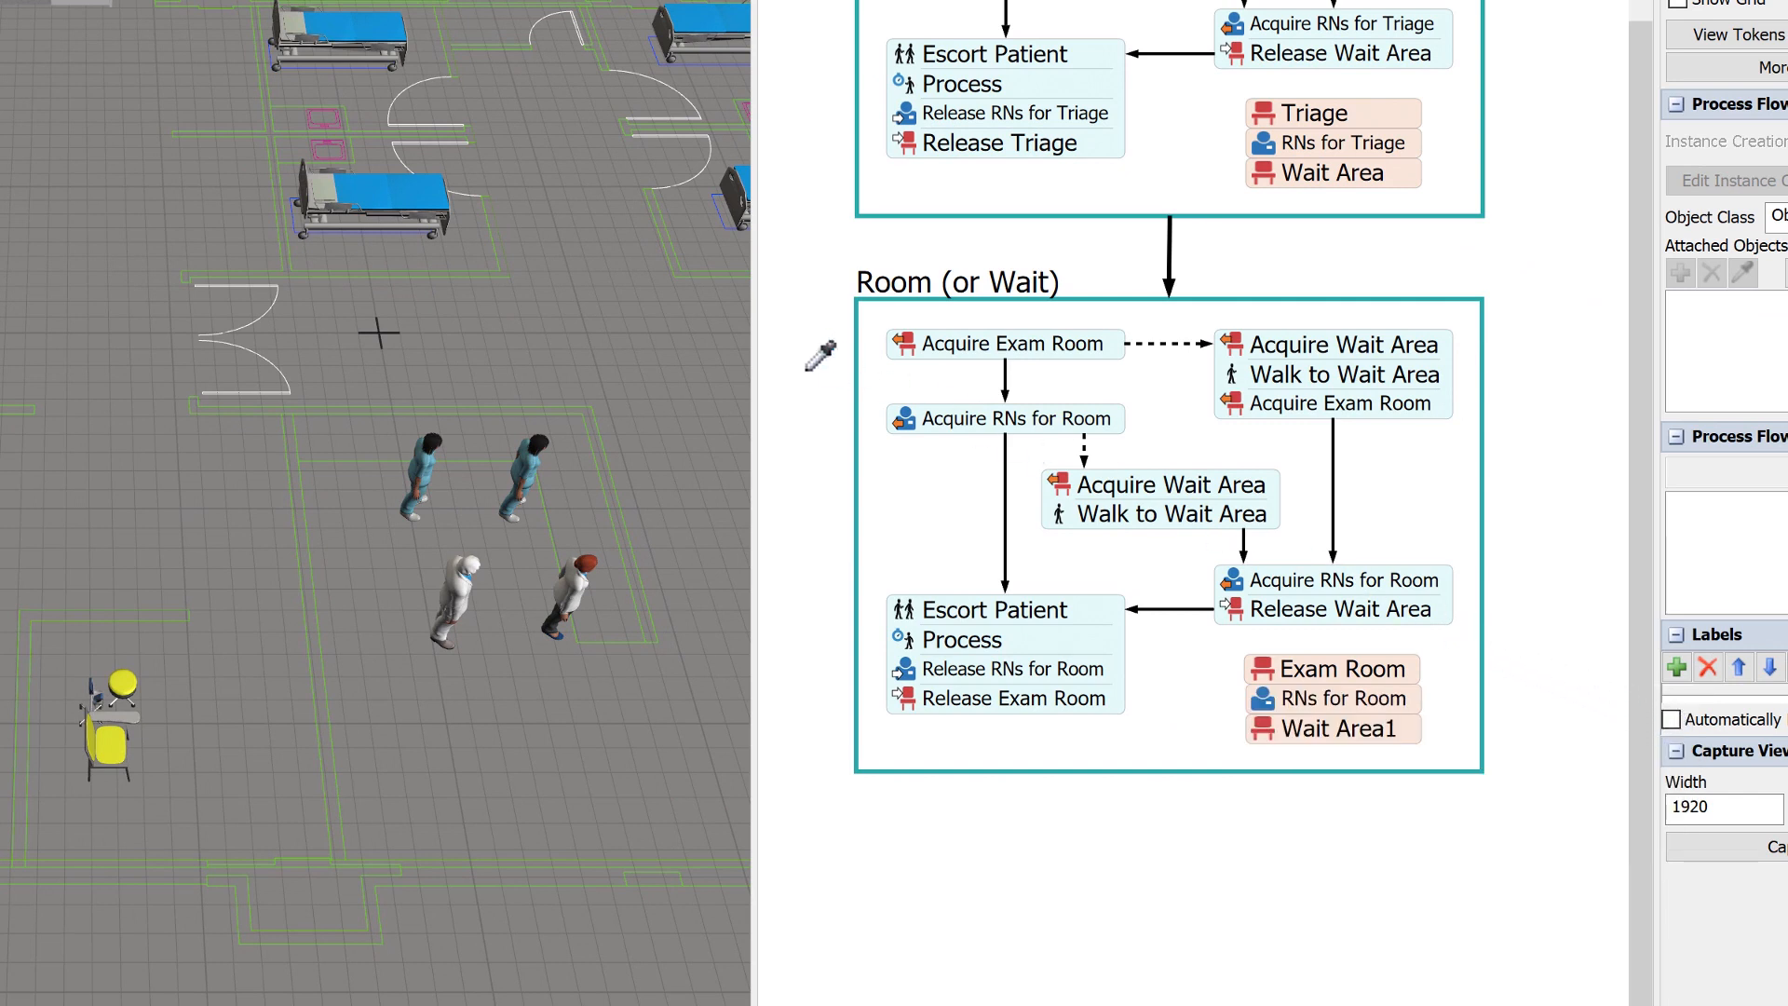
mouse_move(414, 213)
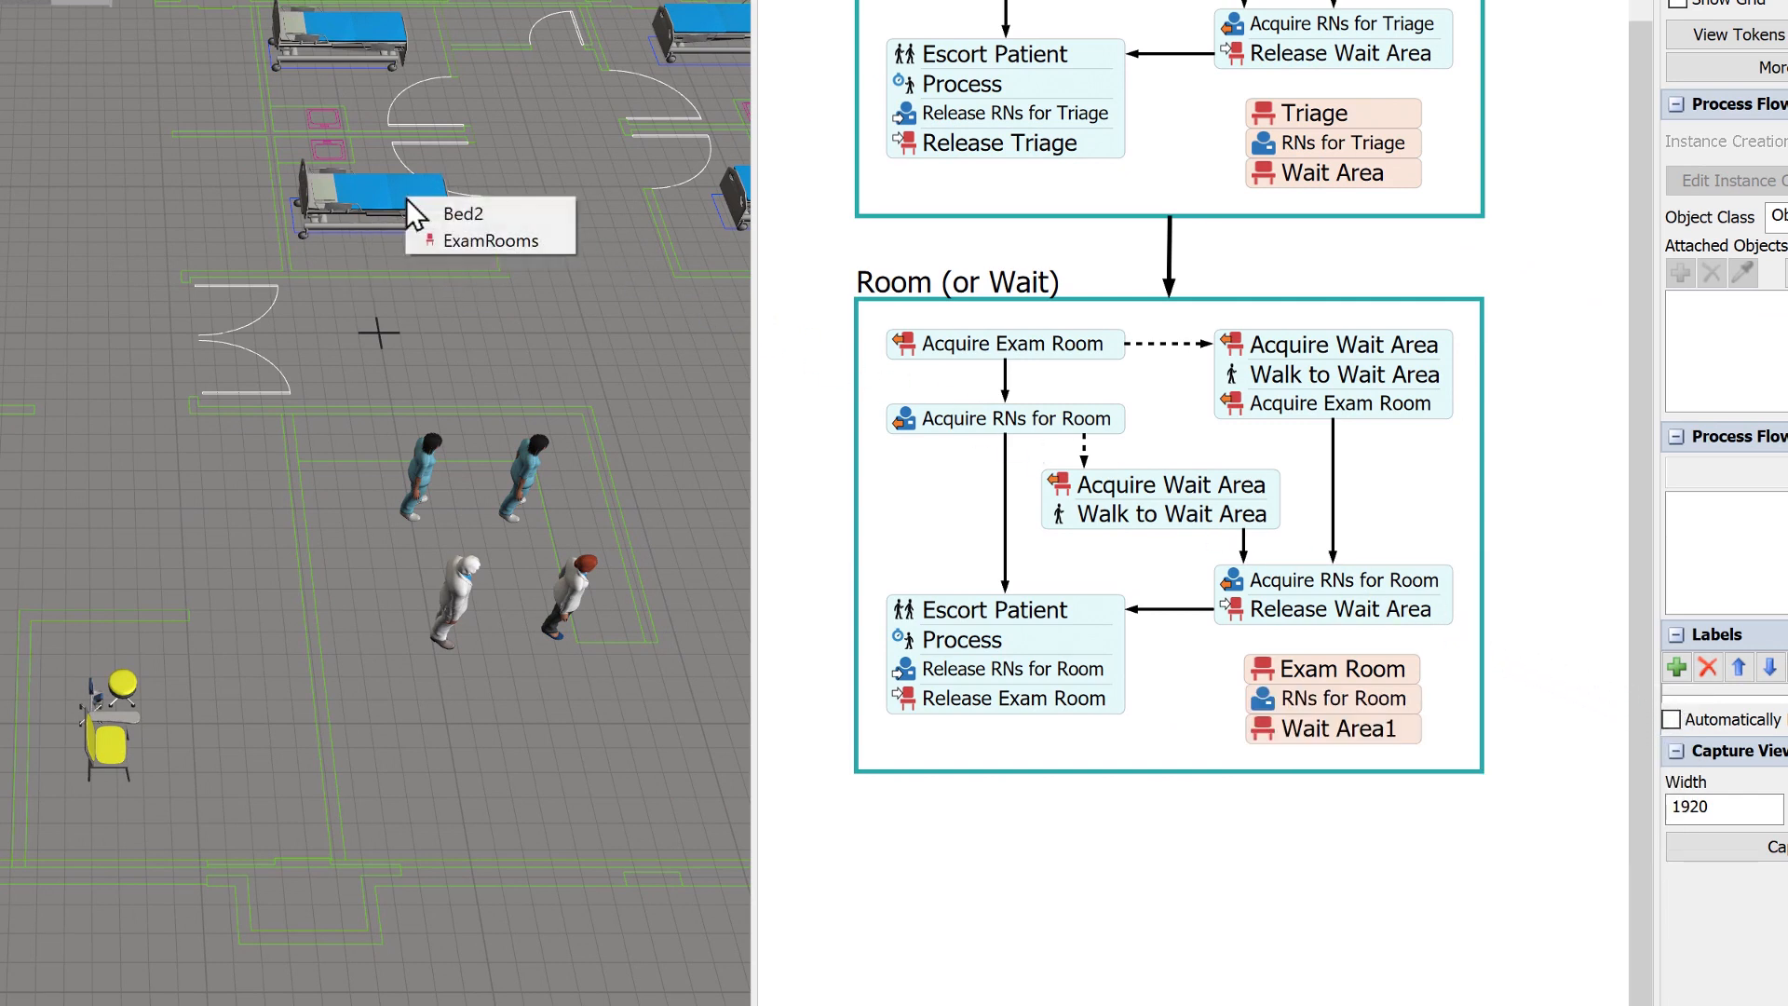
click(453, 242)
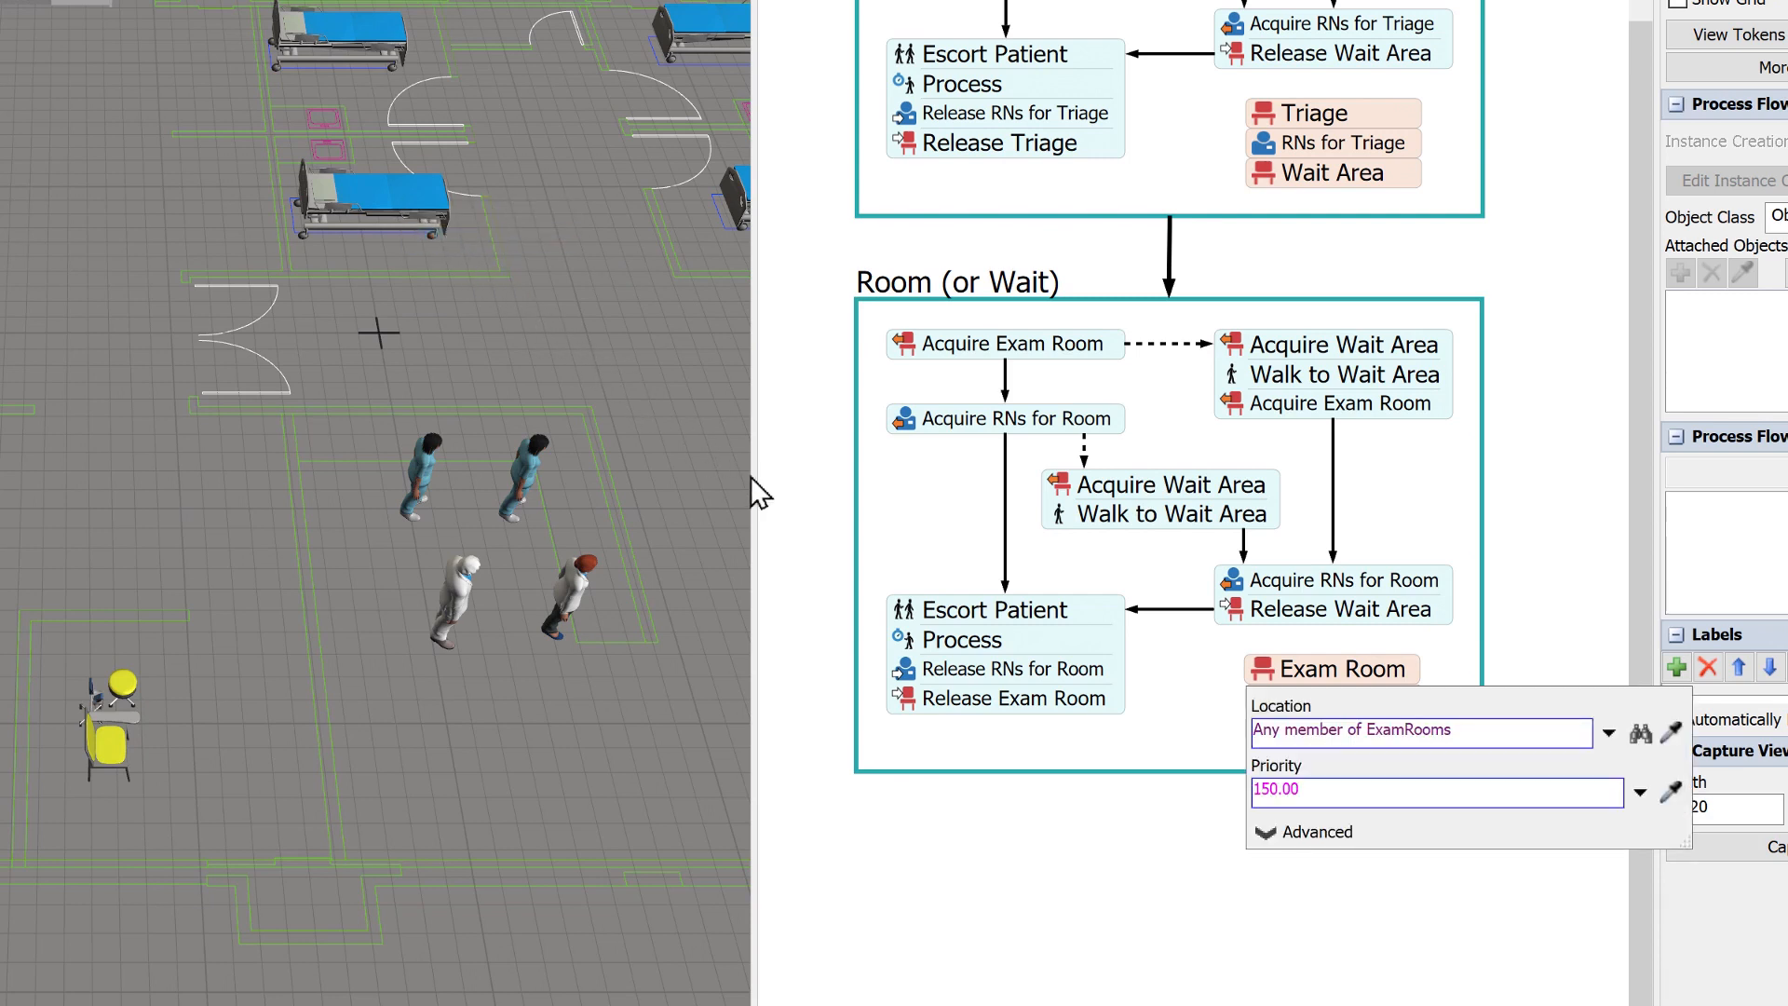
click(1189, 821)
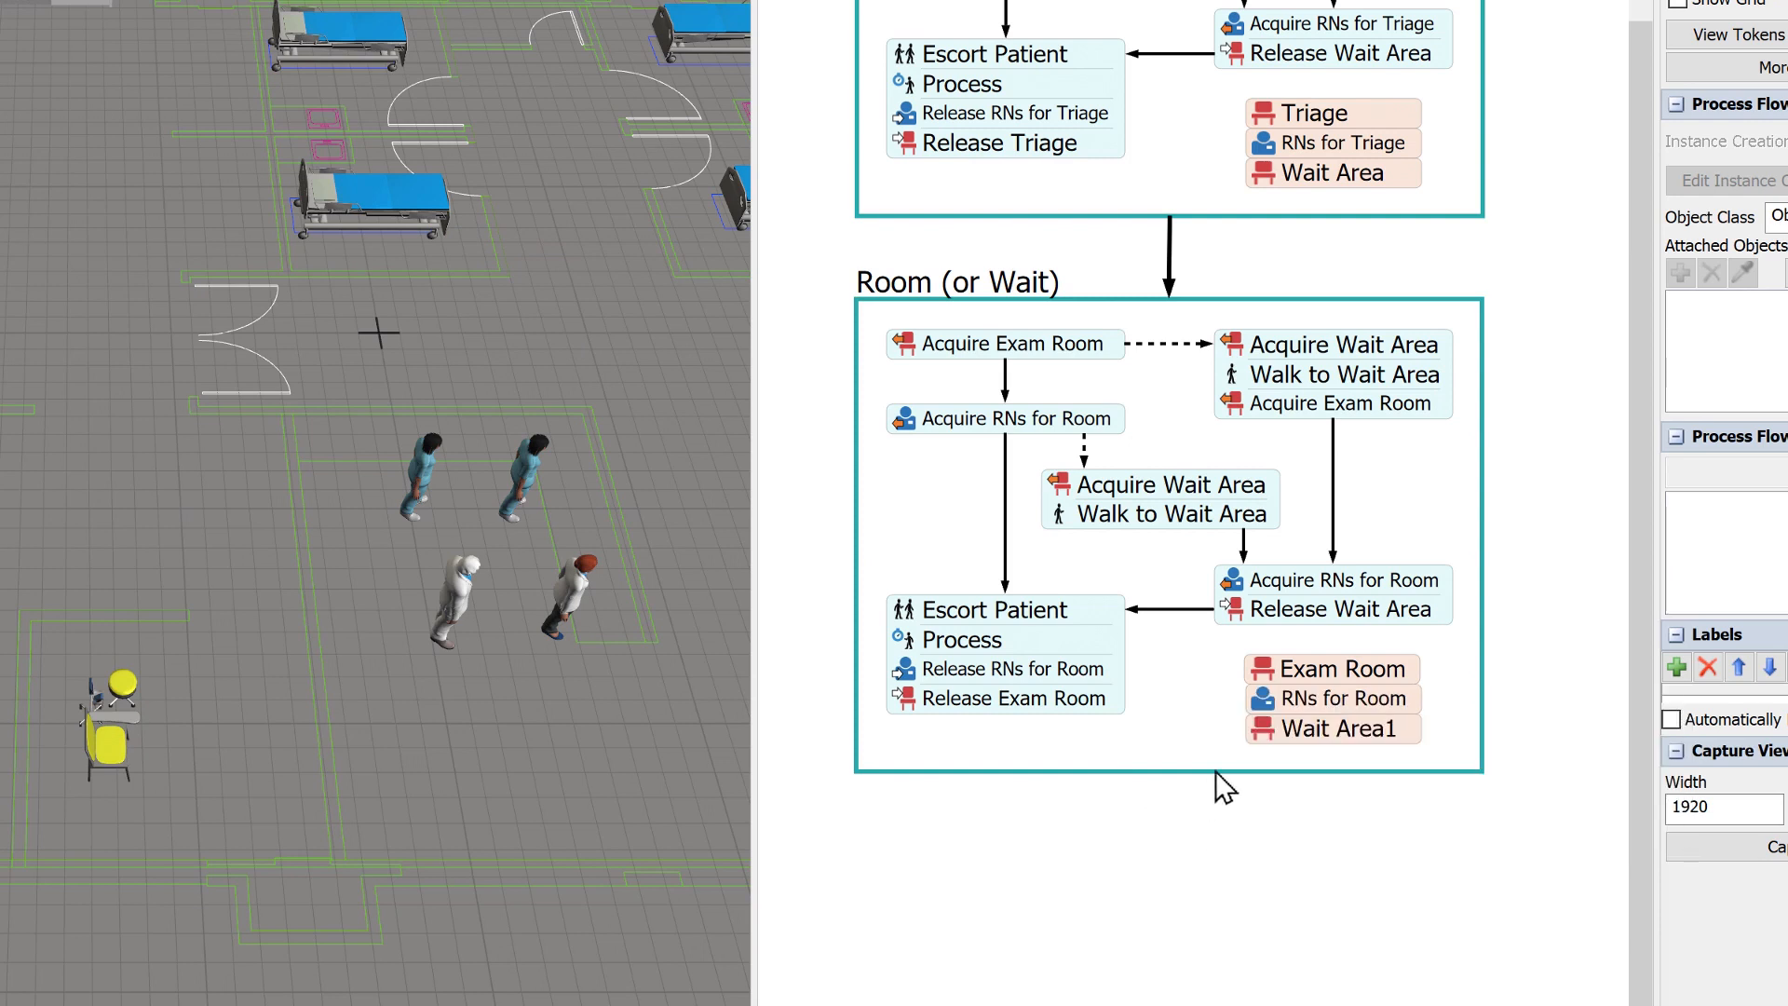
- Make the RNs for Room resource a reference to the Triage set's RNs for Triage resource
click(1263, 700)
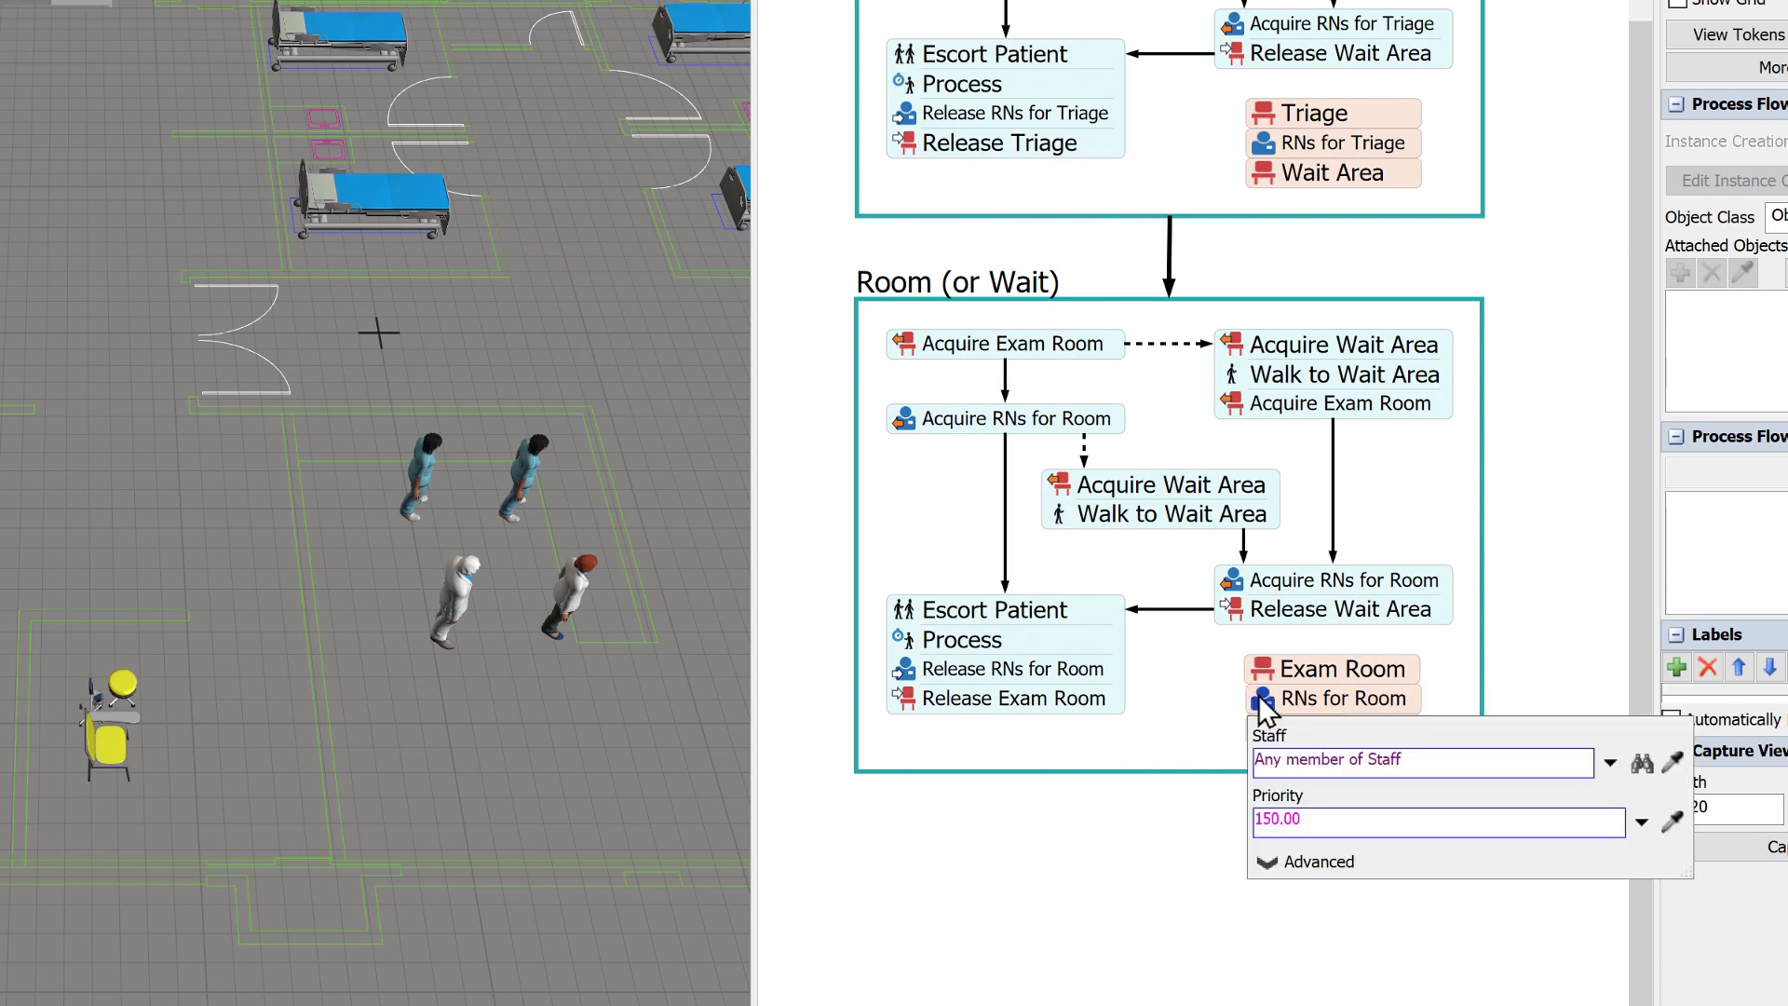
click(1673, 762)
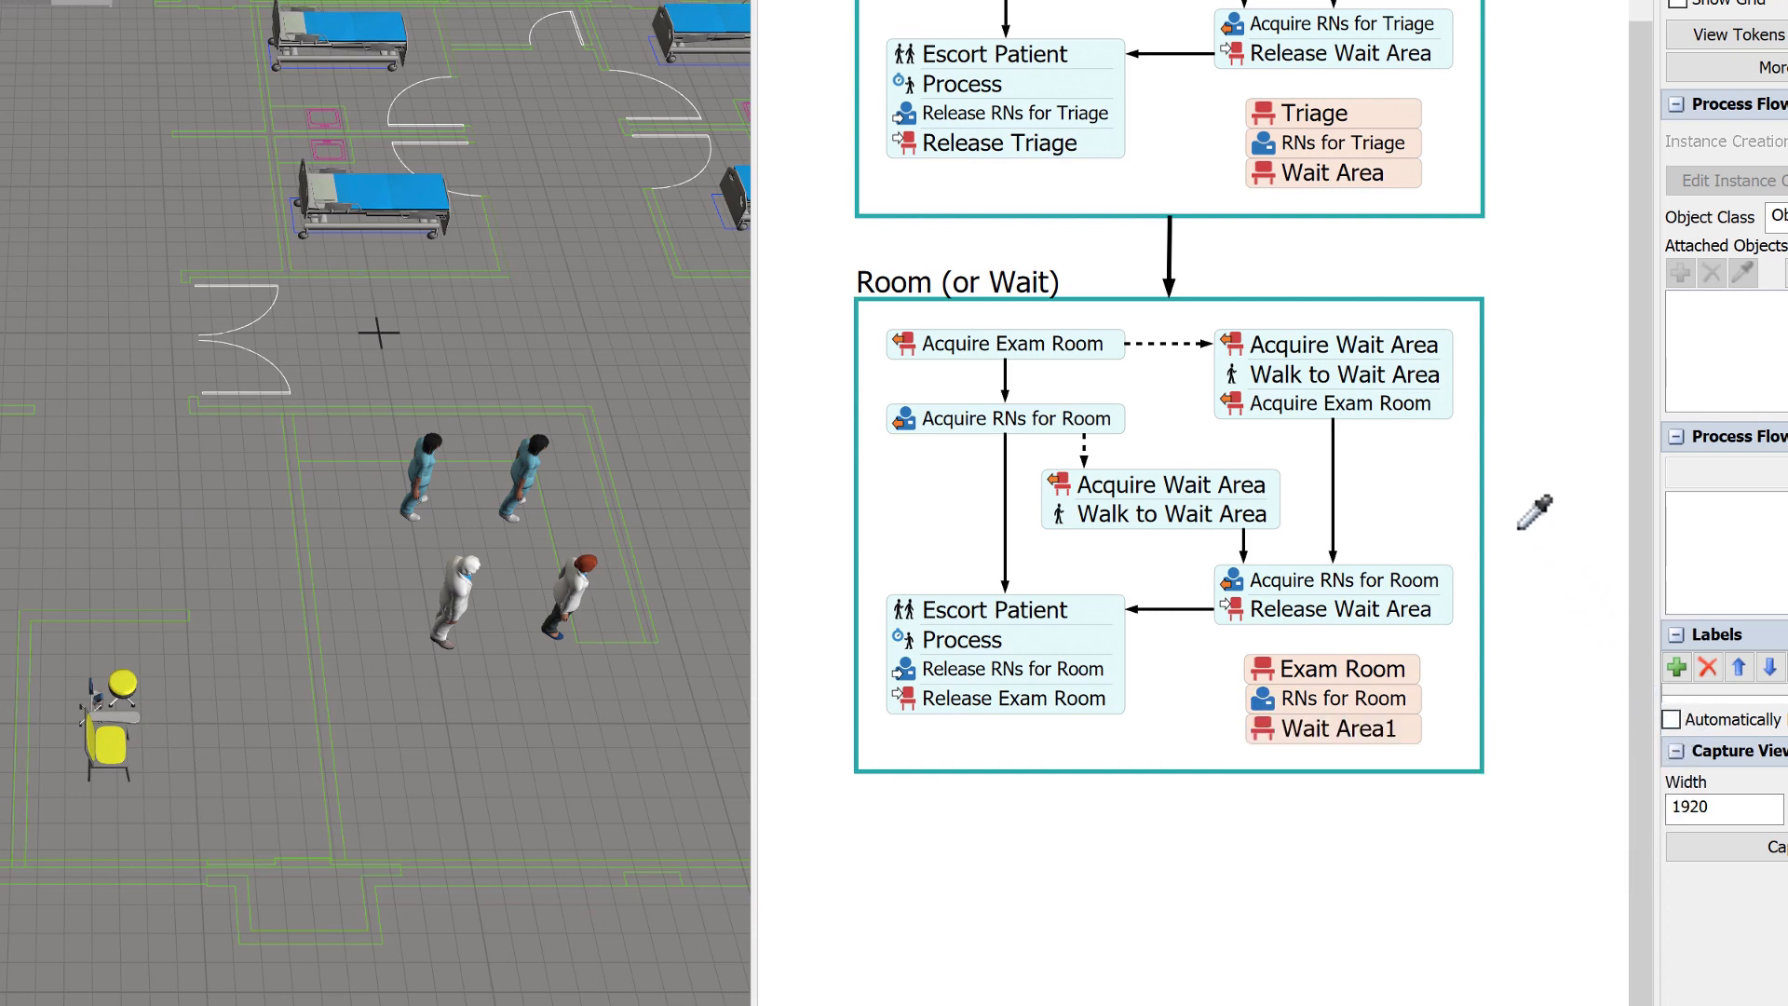
click(1268, 144)
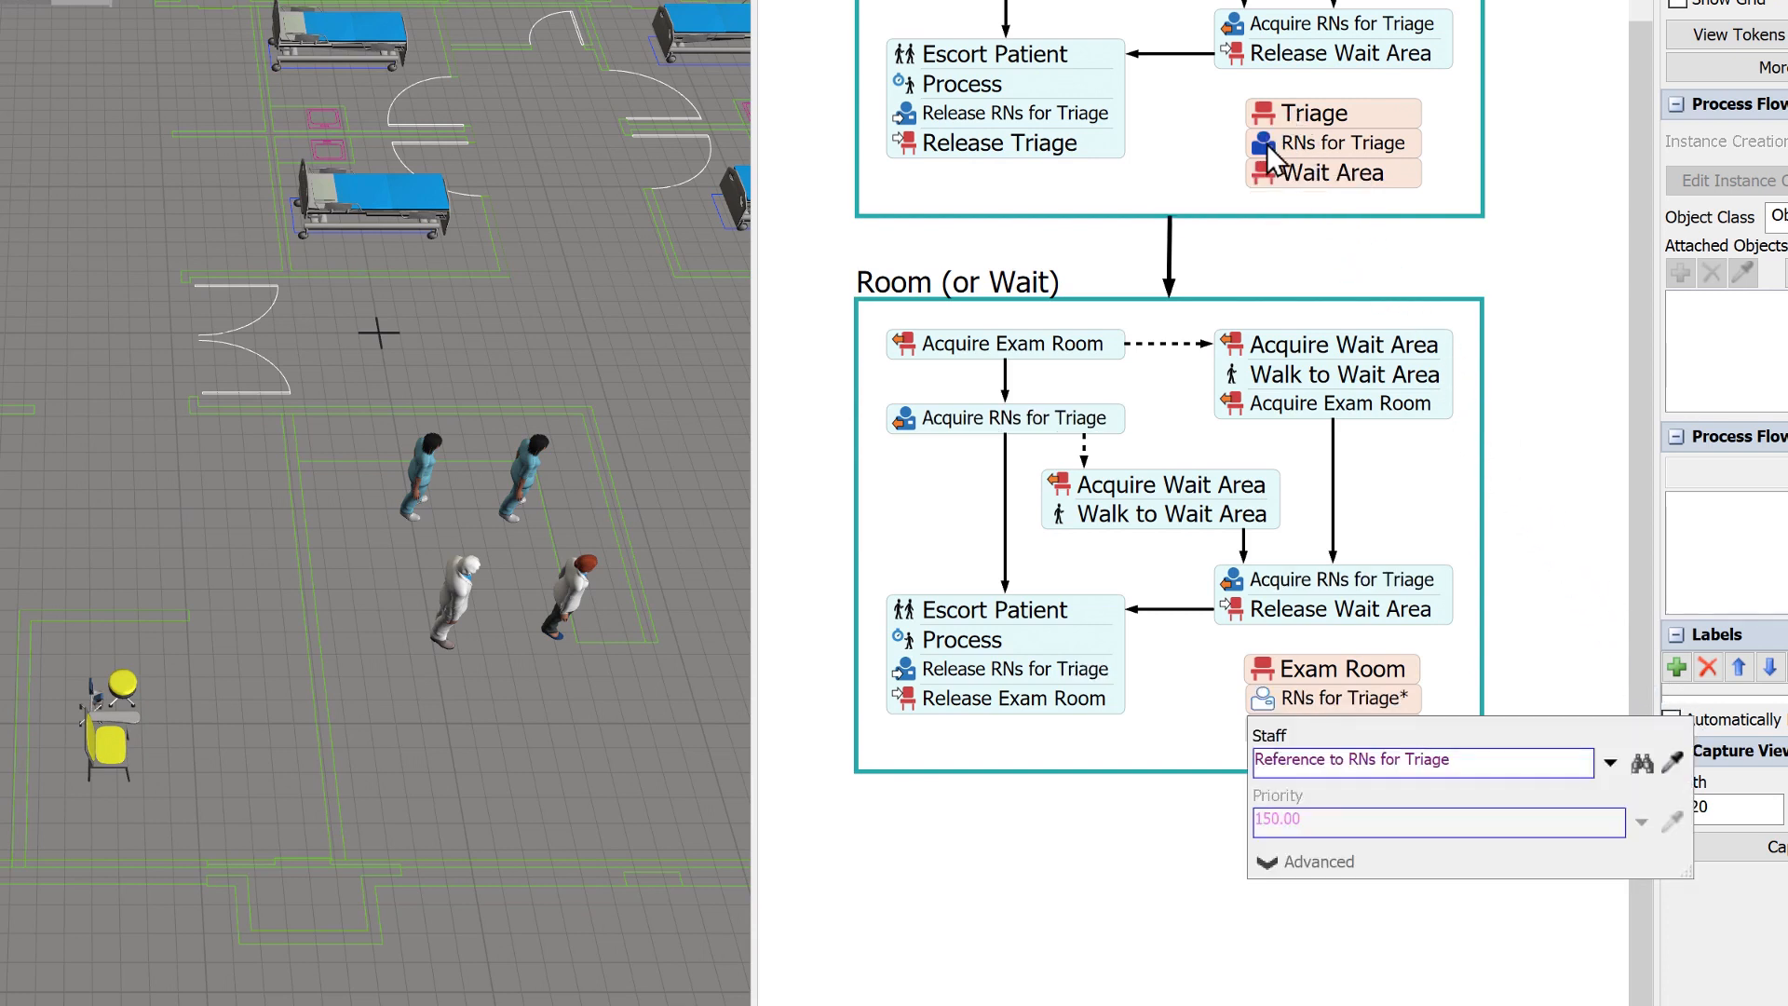
click(1542, 641)
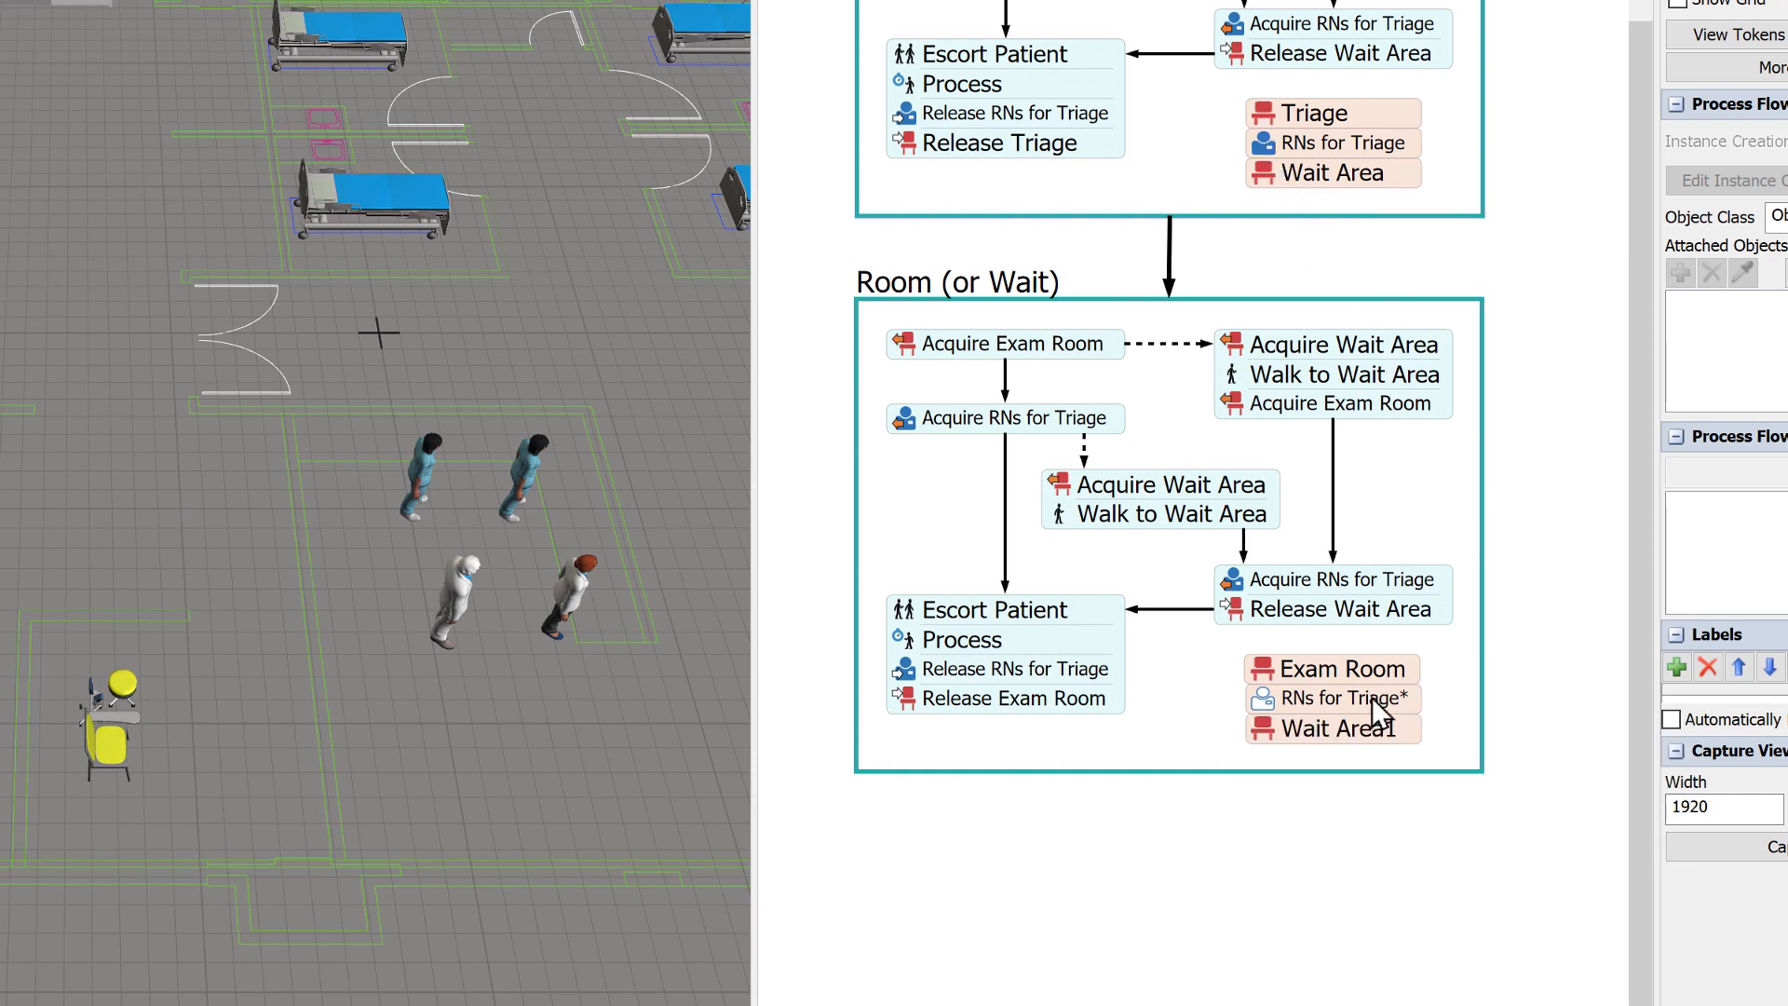
- Assign the waiting room chairs, Chairs1, as the location of the Room set's Wait Area1 resource
click(1269, 728)
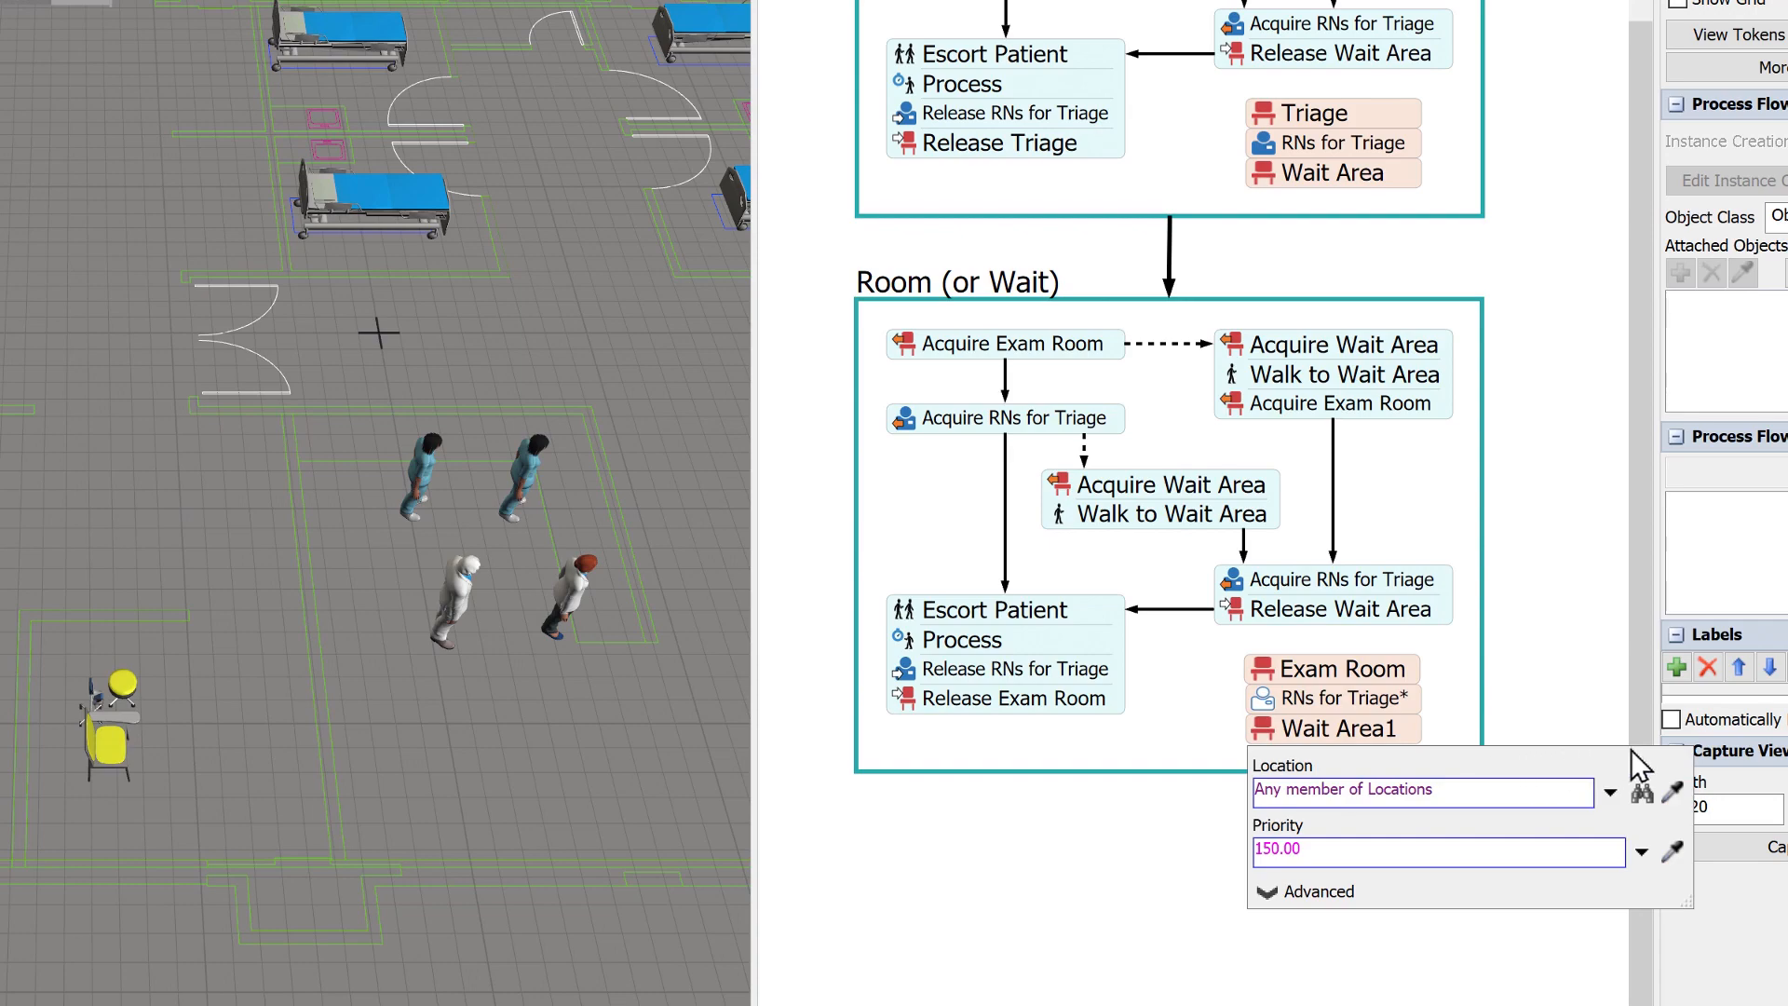
click(1674, 796)
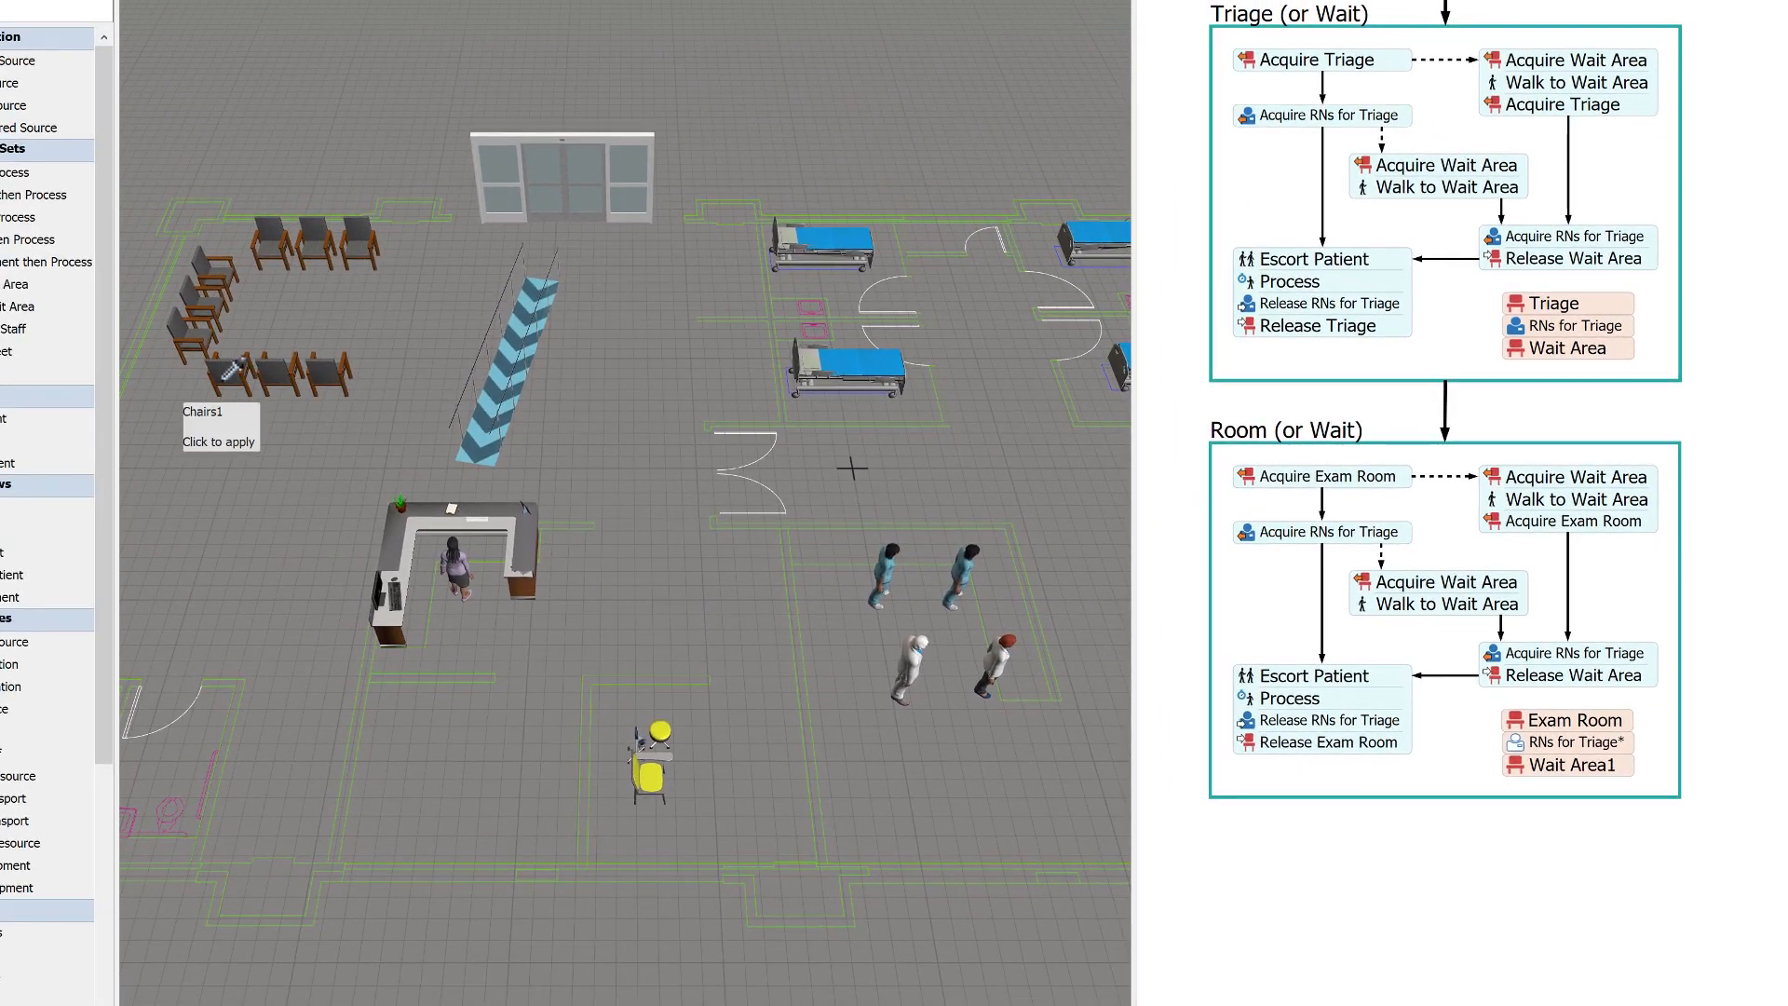
click(225, 377)
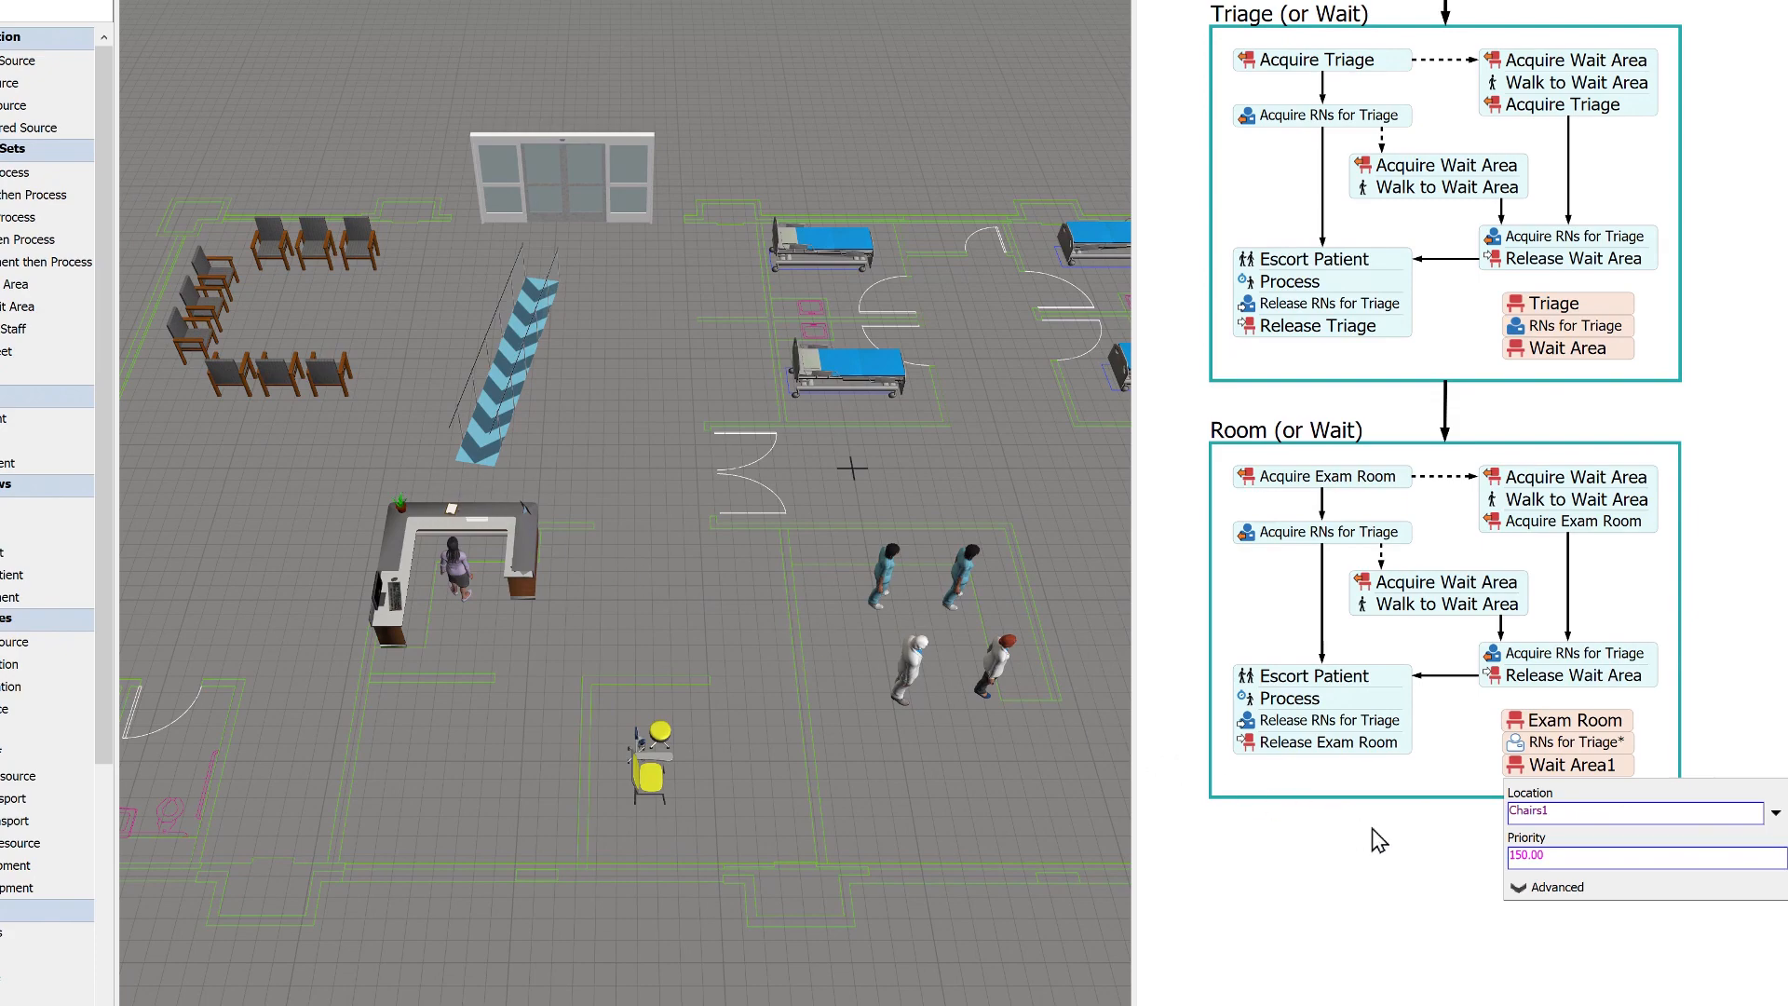
click(1381, 830)
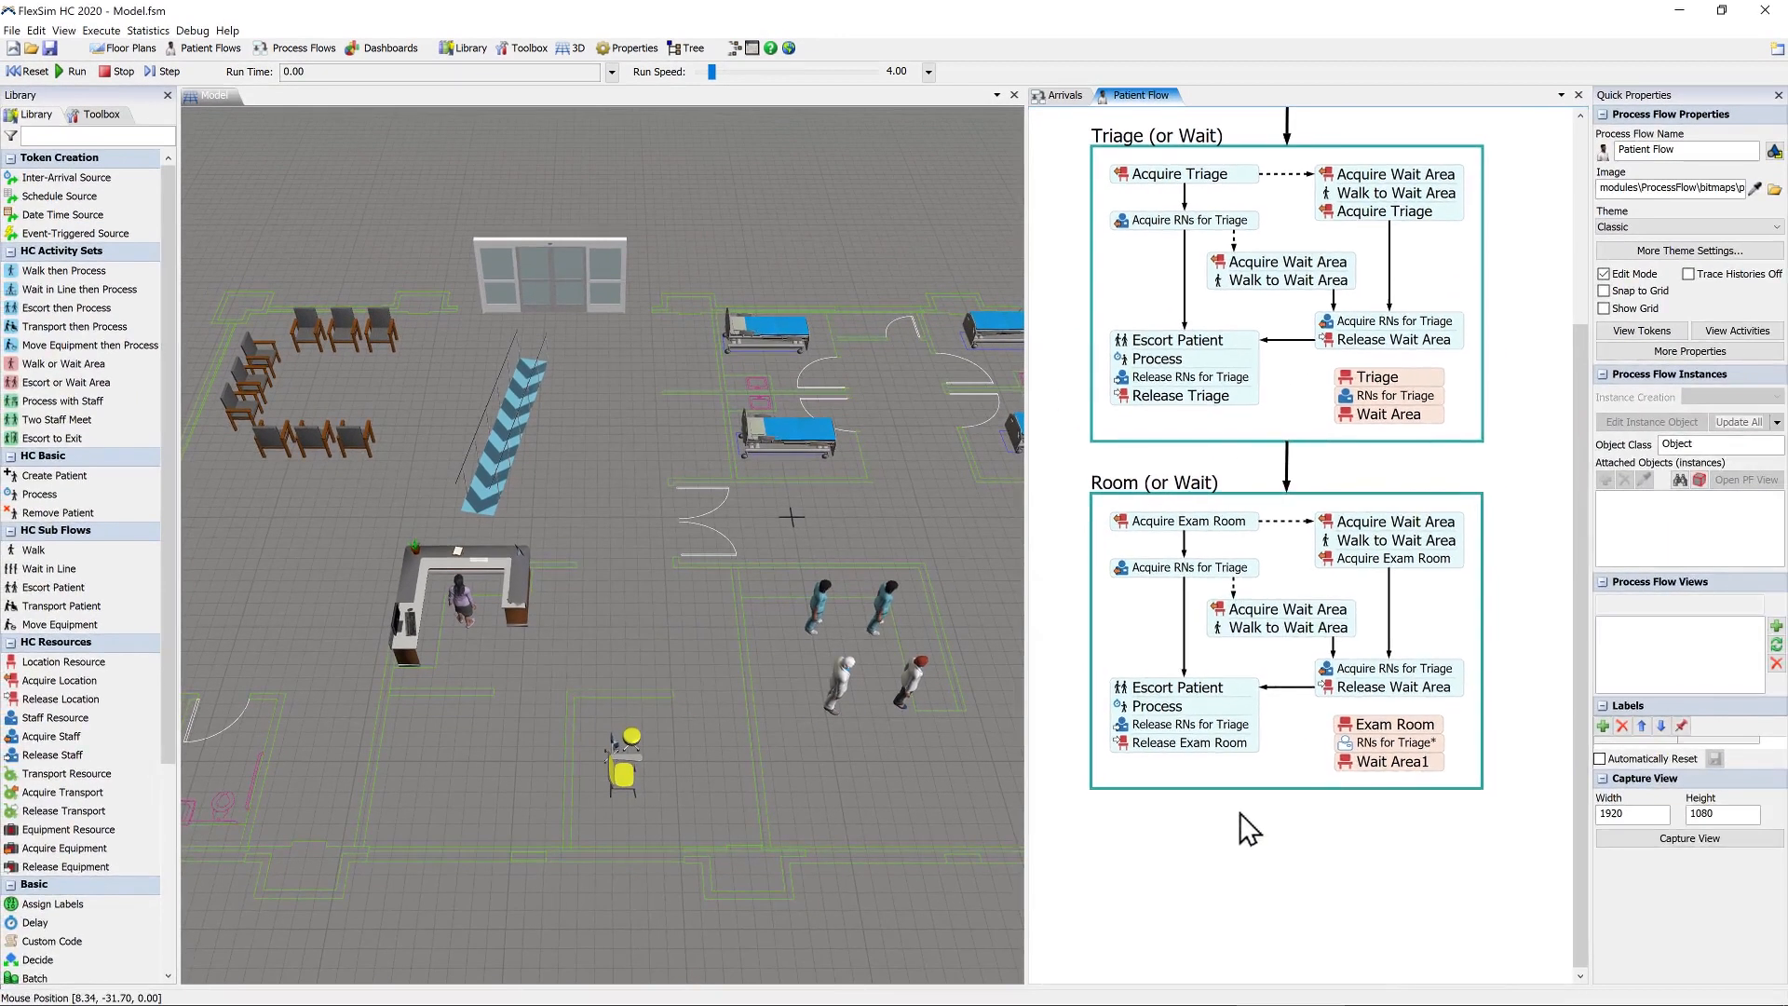
- Add a Process with Staff activity set connected after the Room (or Wait) set
drag(1248, 829, 1257, 476)
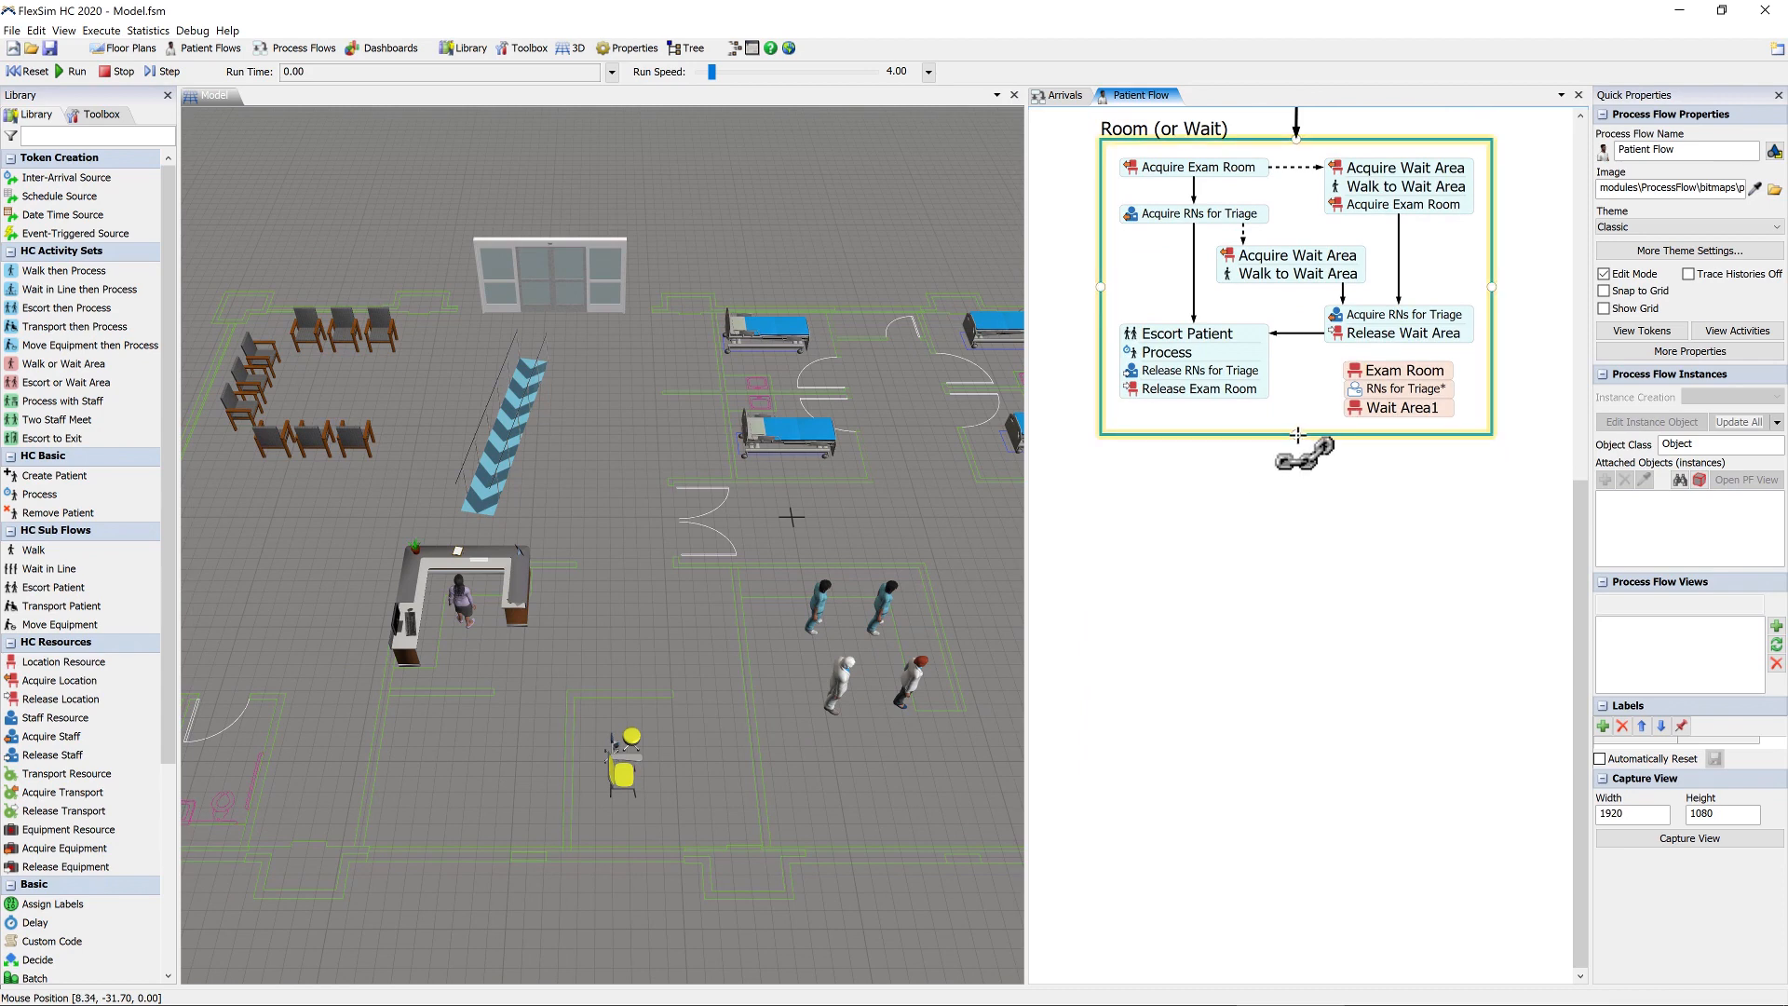
drag(1299, 456, 1298, 483)
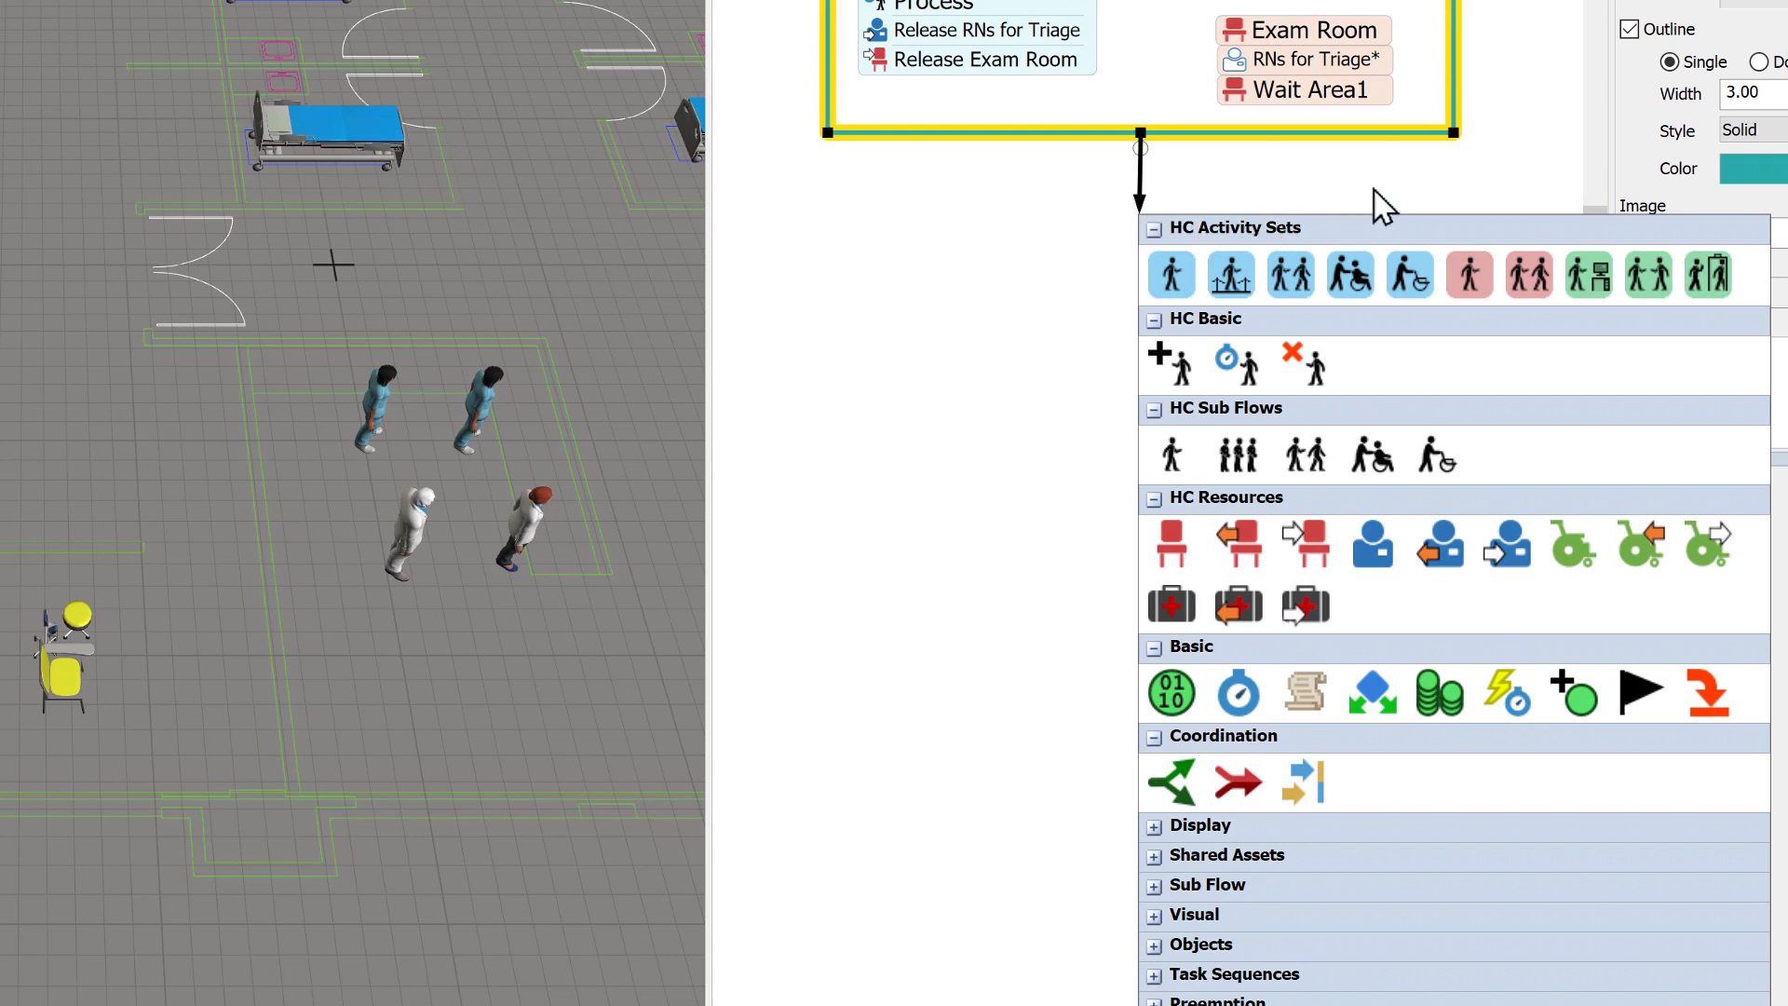
click(1588, 276)
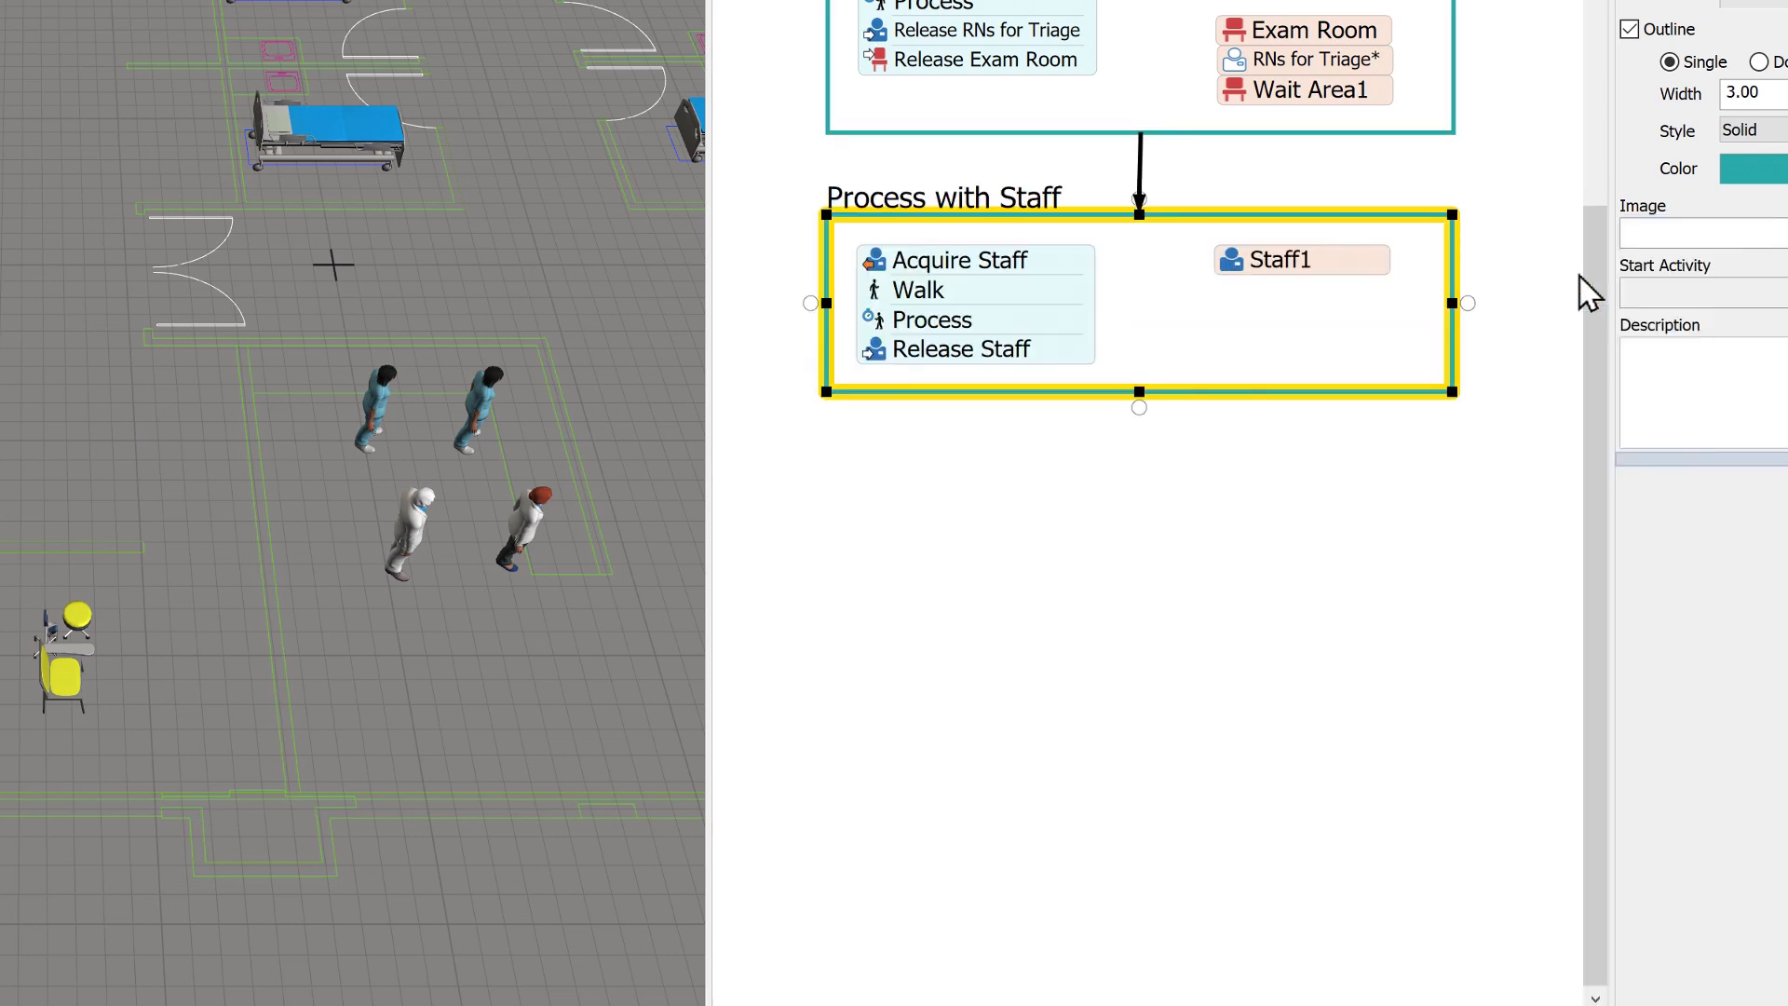
- Rename the new set's Staff1 resource as MD Exam and title the activity set MD Exam
double_click(1294, 260)
text(MD Exam)
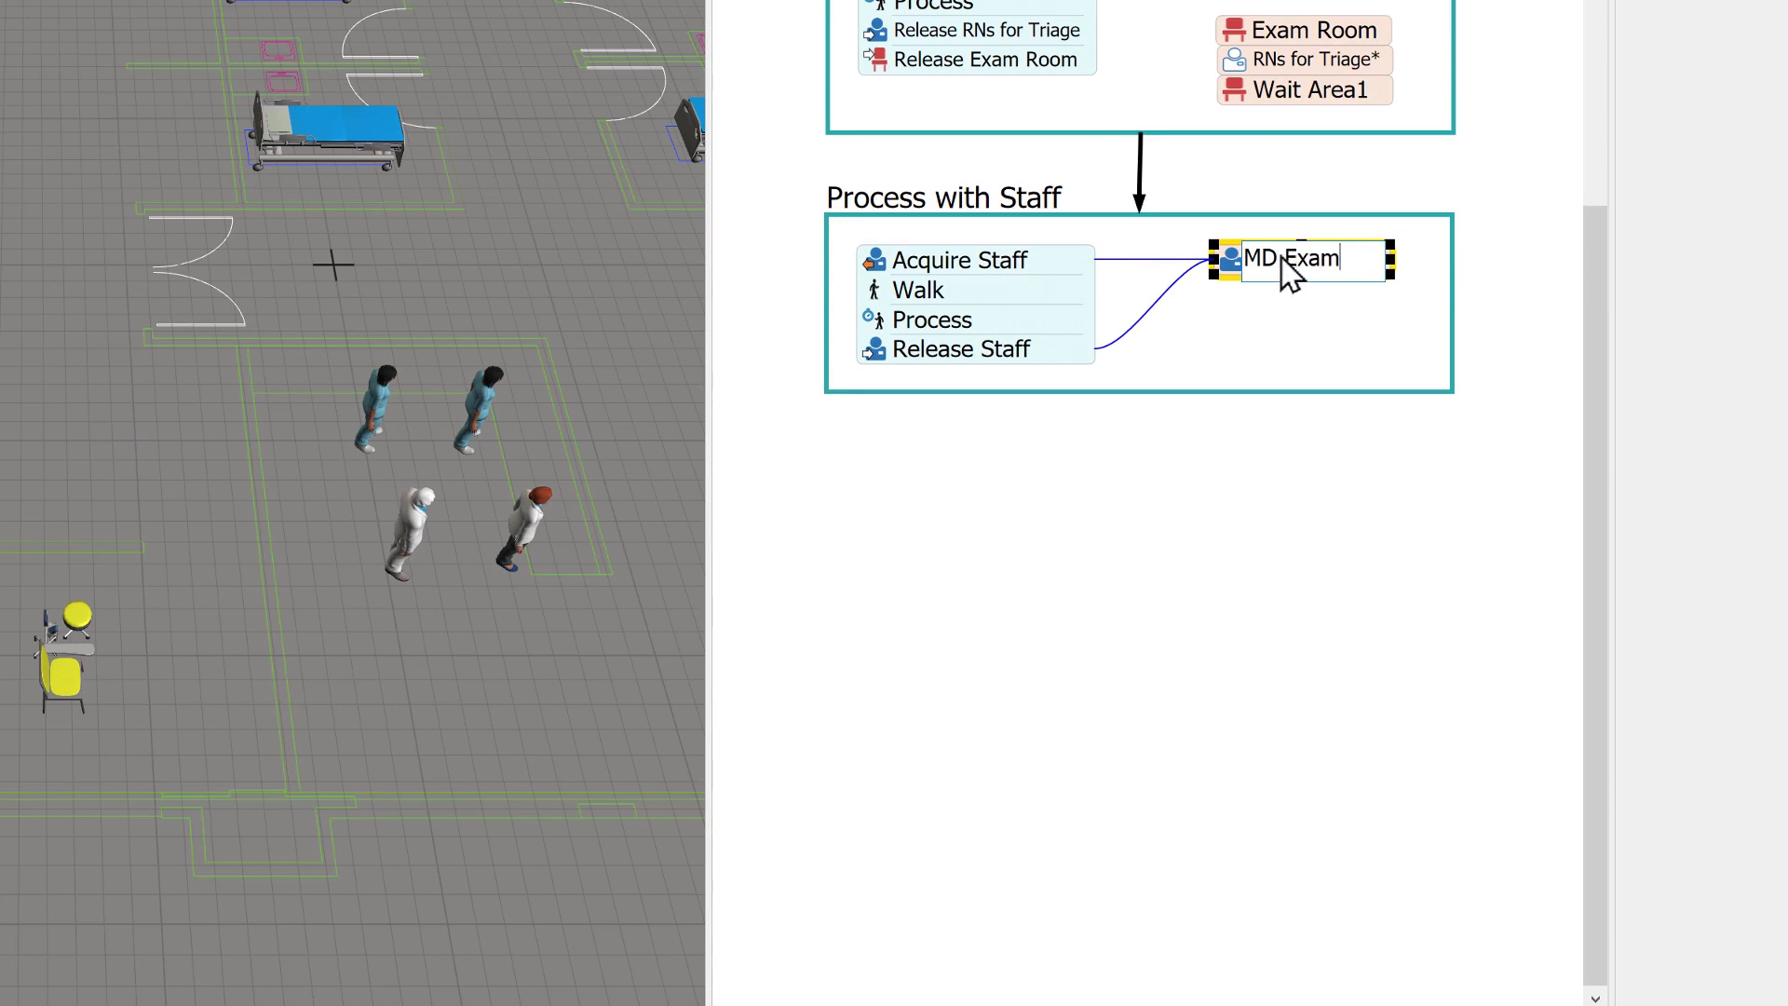
click(1025, 209)
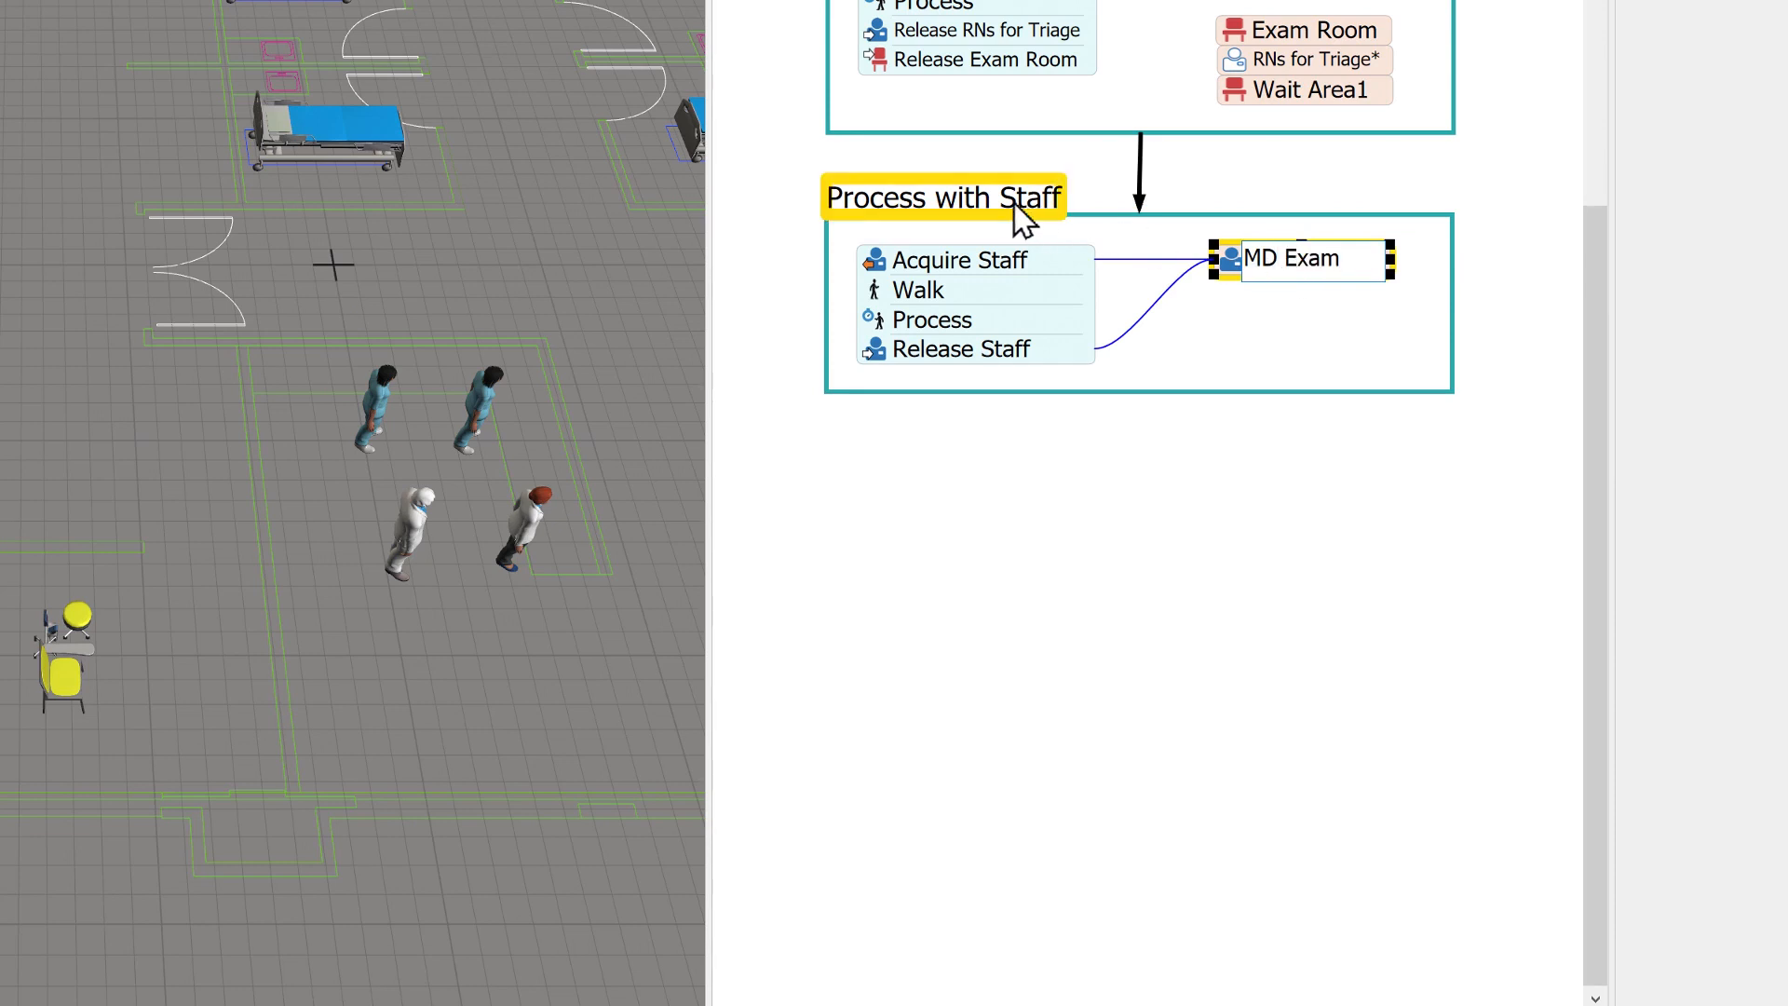
double_click(1014, 203)
text(M)
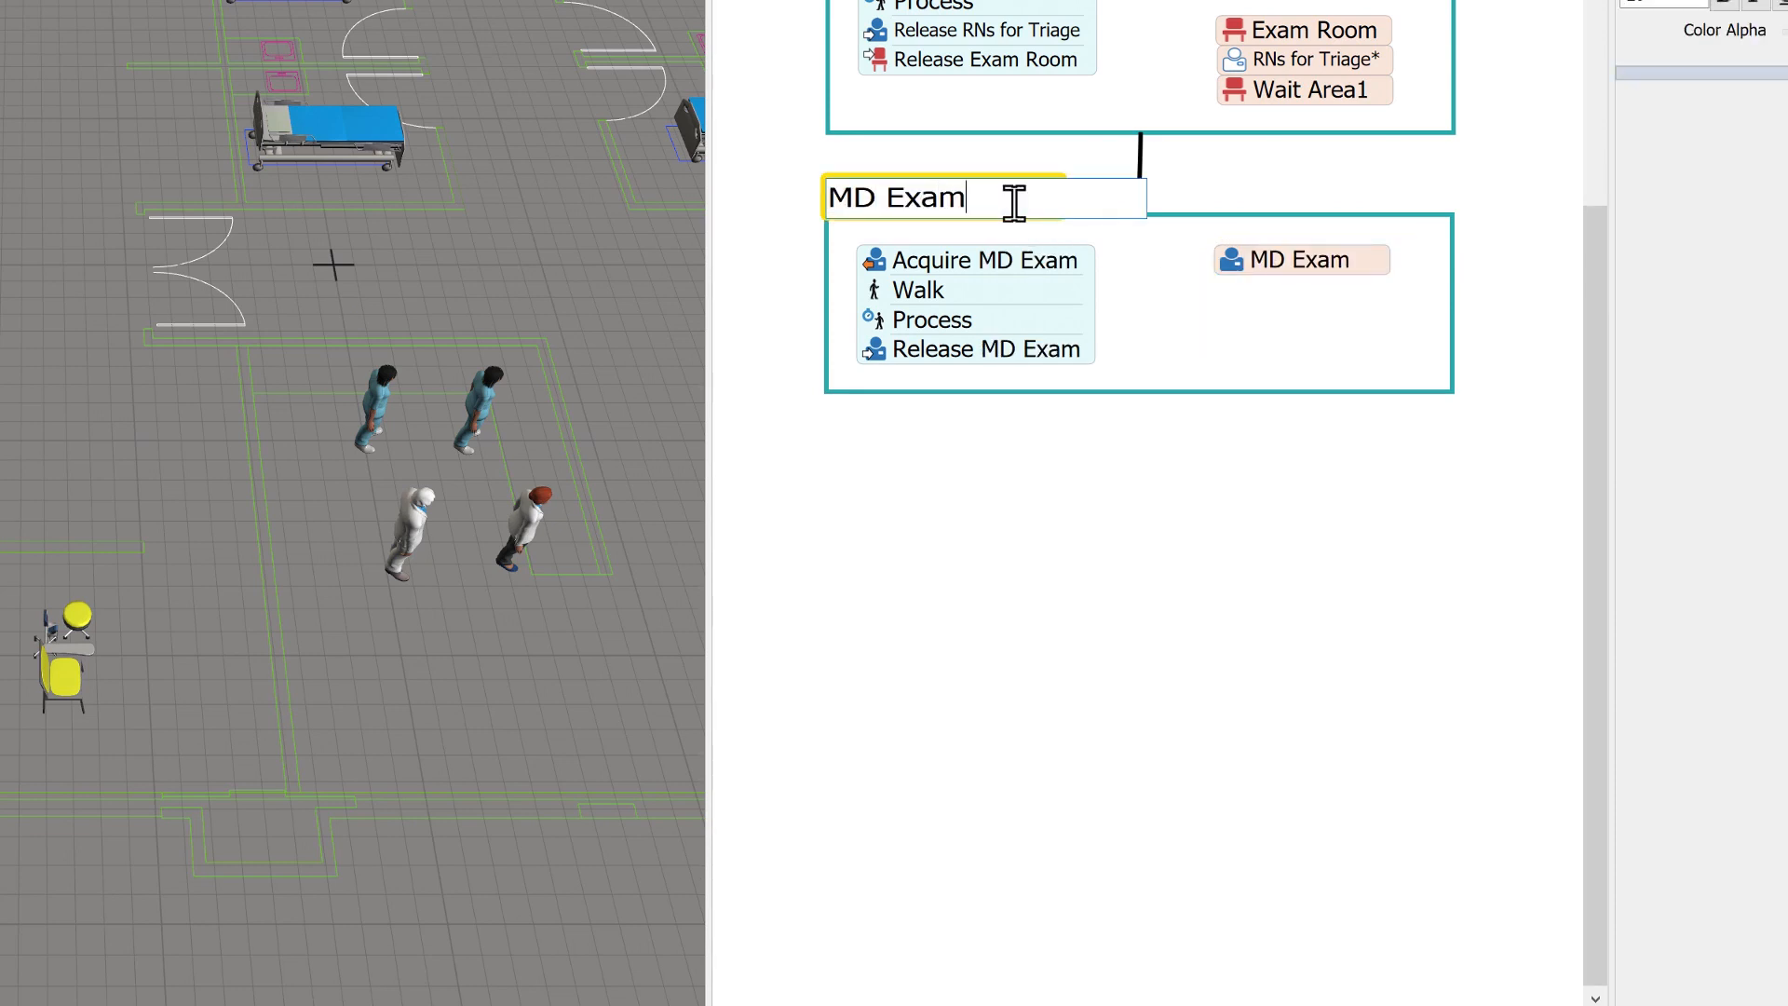
text(D Exam)
click(1159, 292)
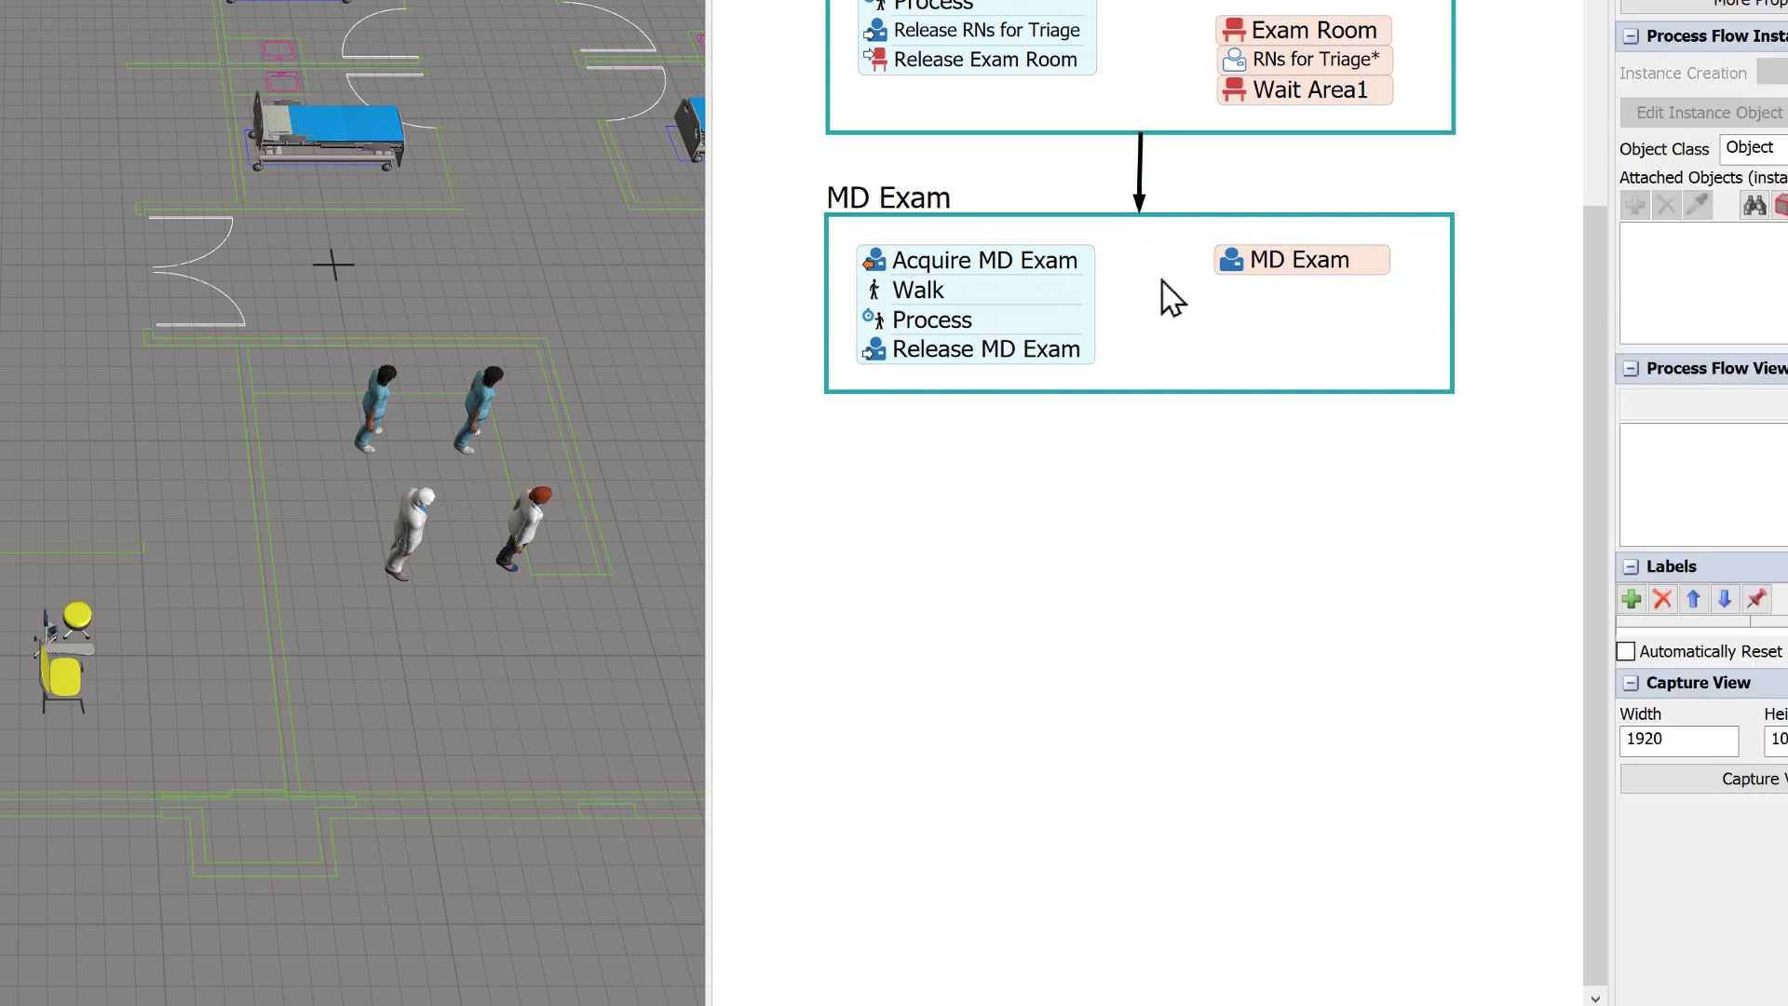
- Assign the MDs group from the 3D model as the staff of the MD Exam resource
click(1228, 265)
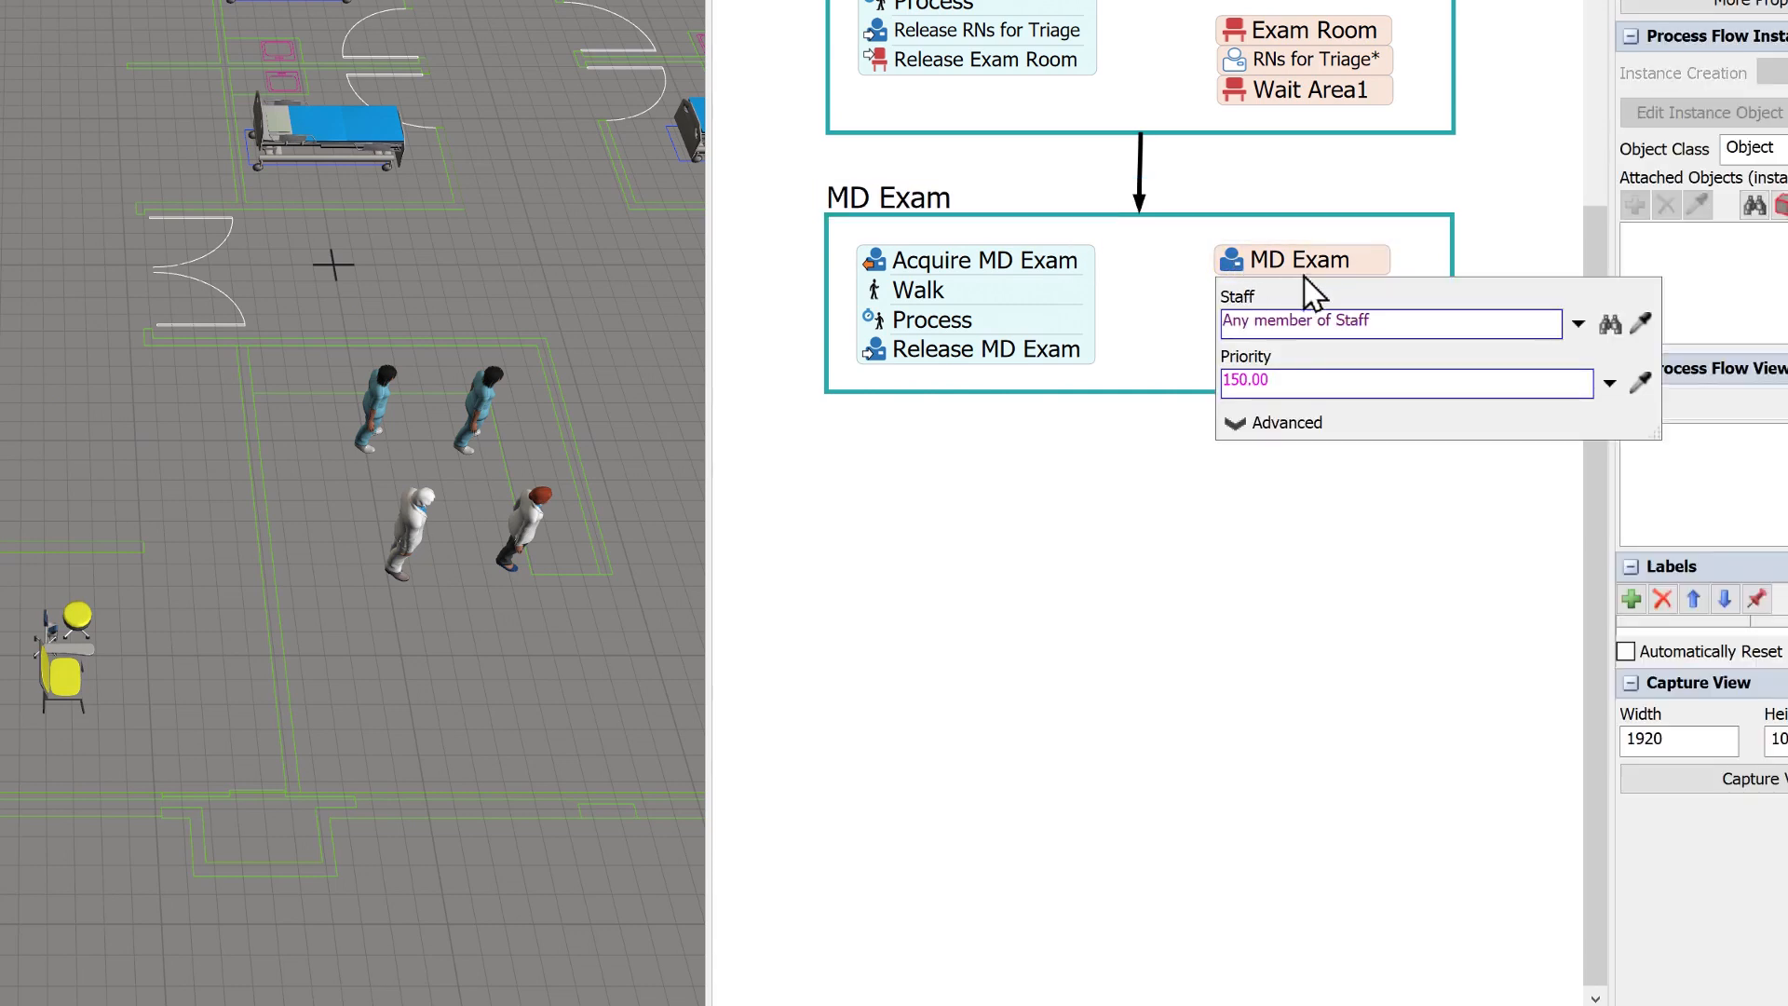
click(1640, 323)
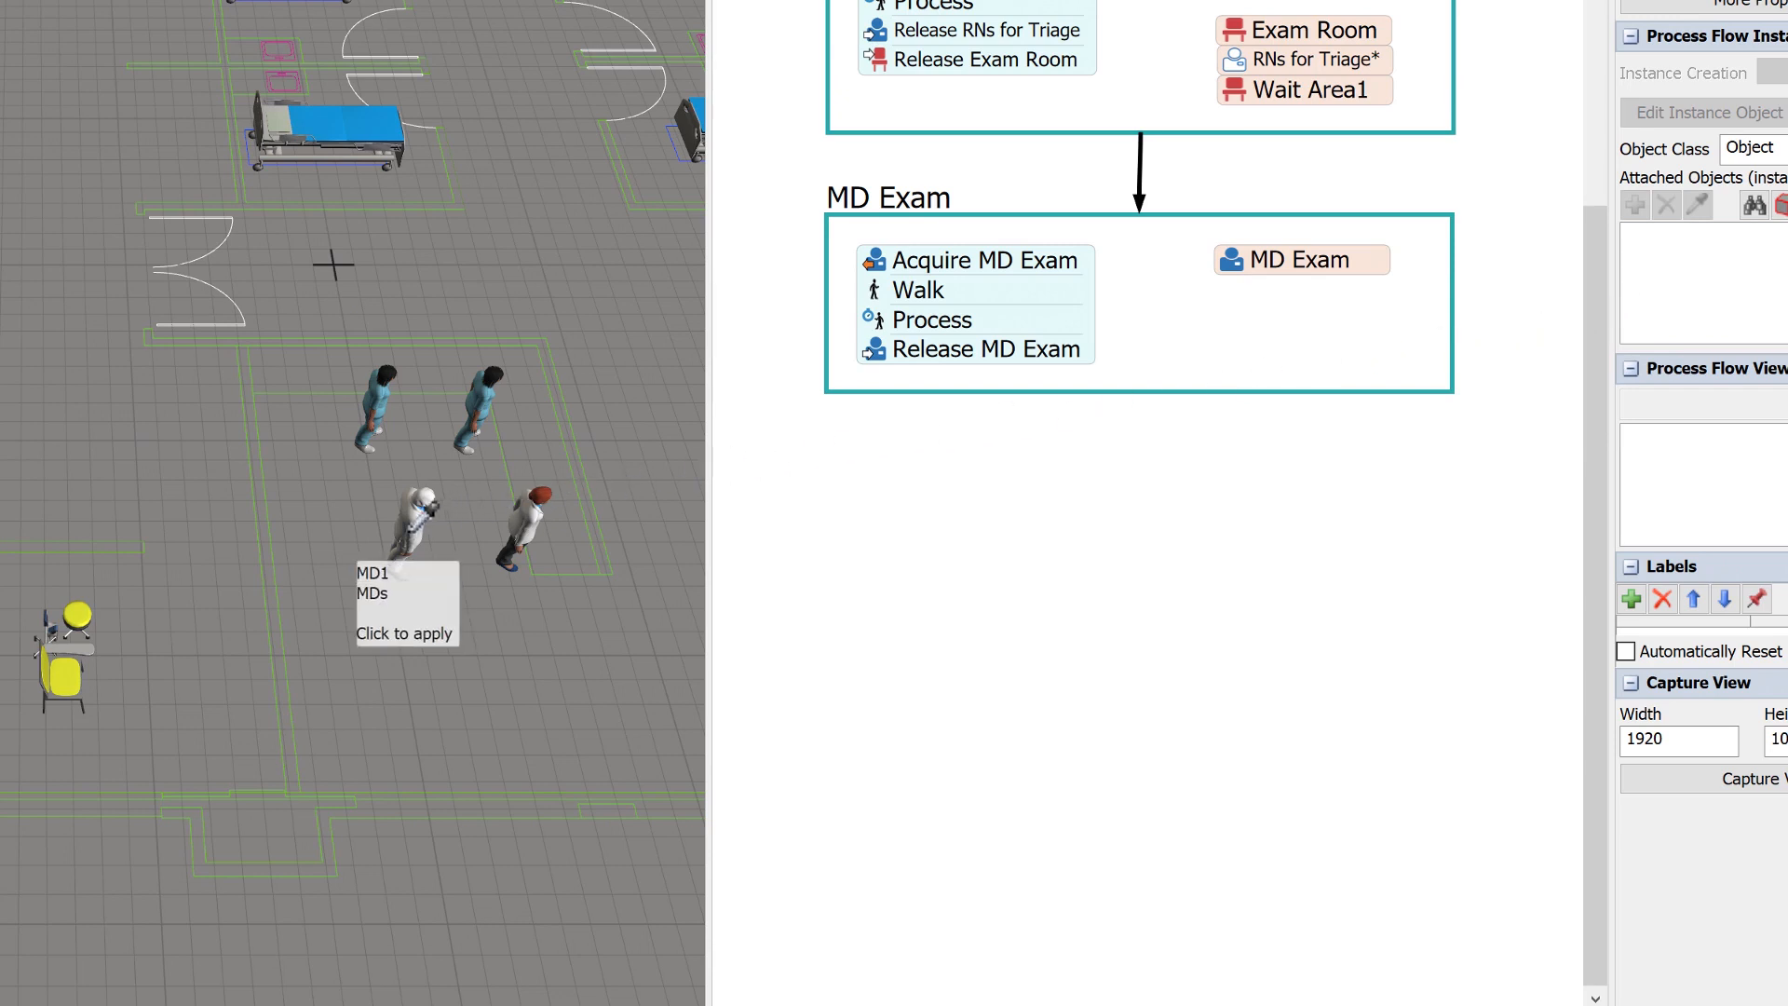
click(414, 545)
click(510, 579)
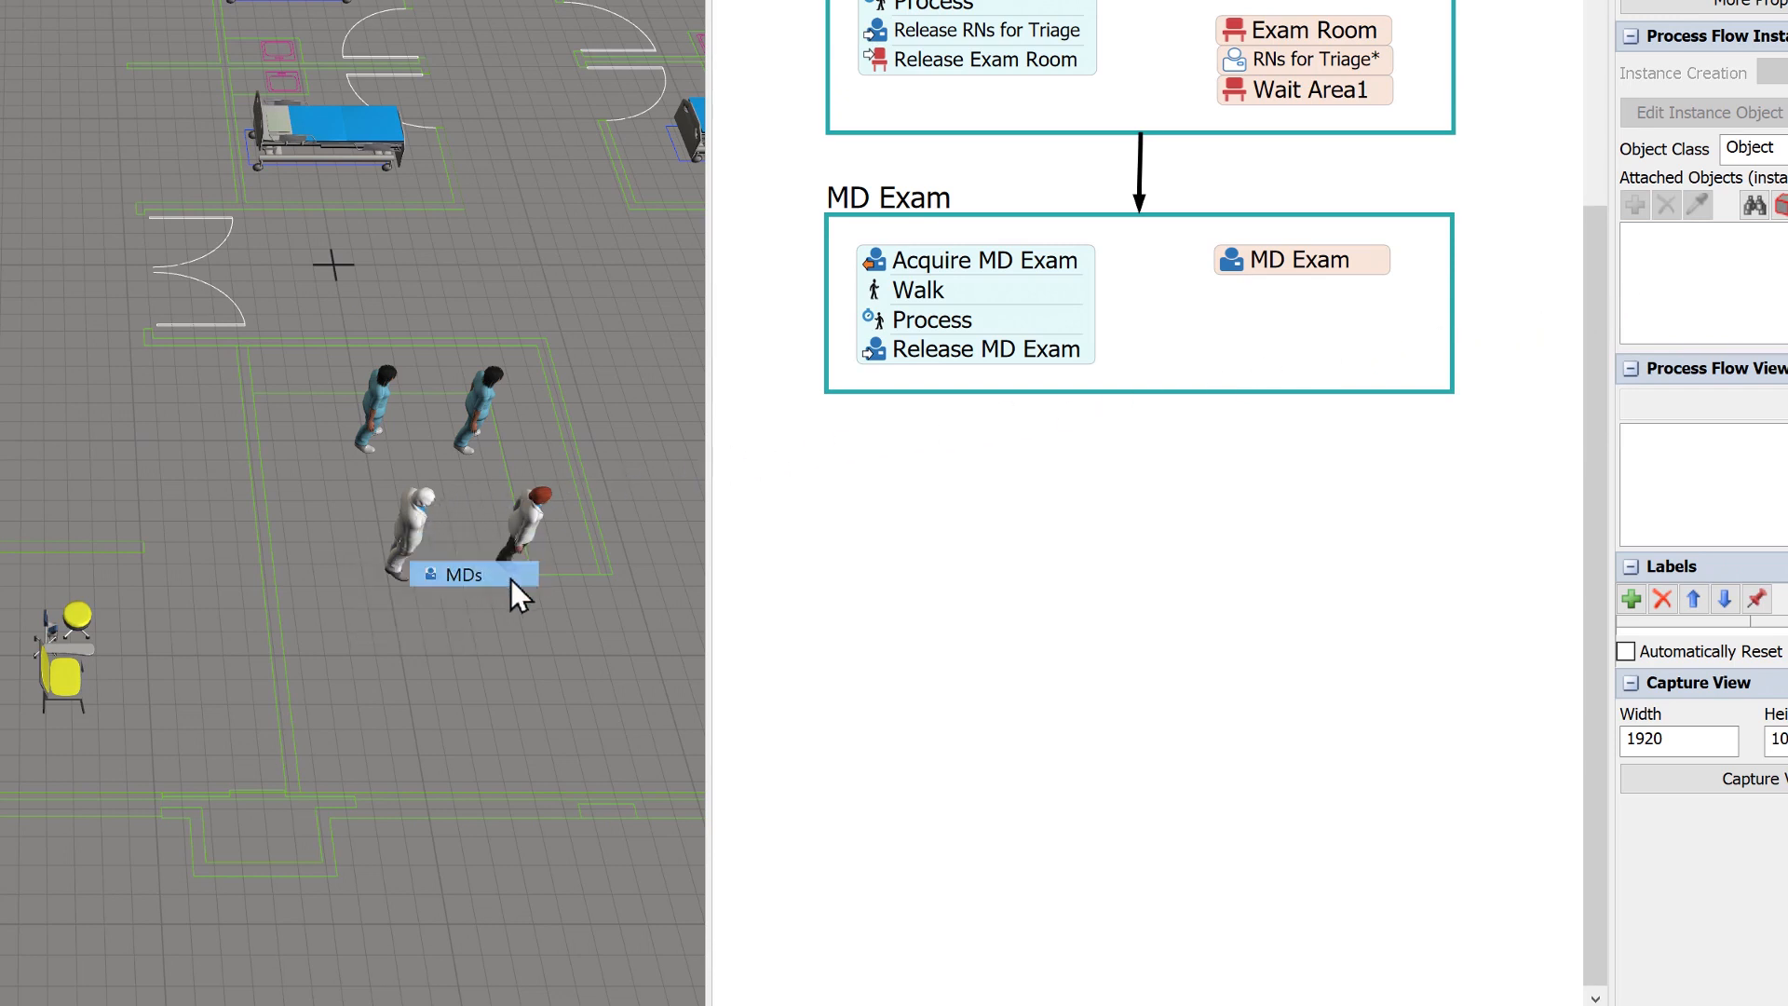
click(1121, 477)
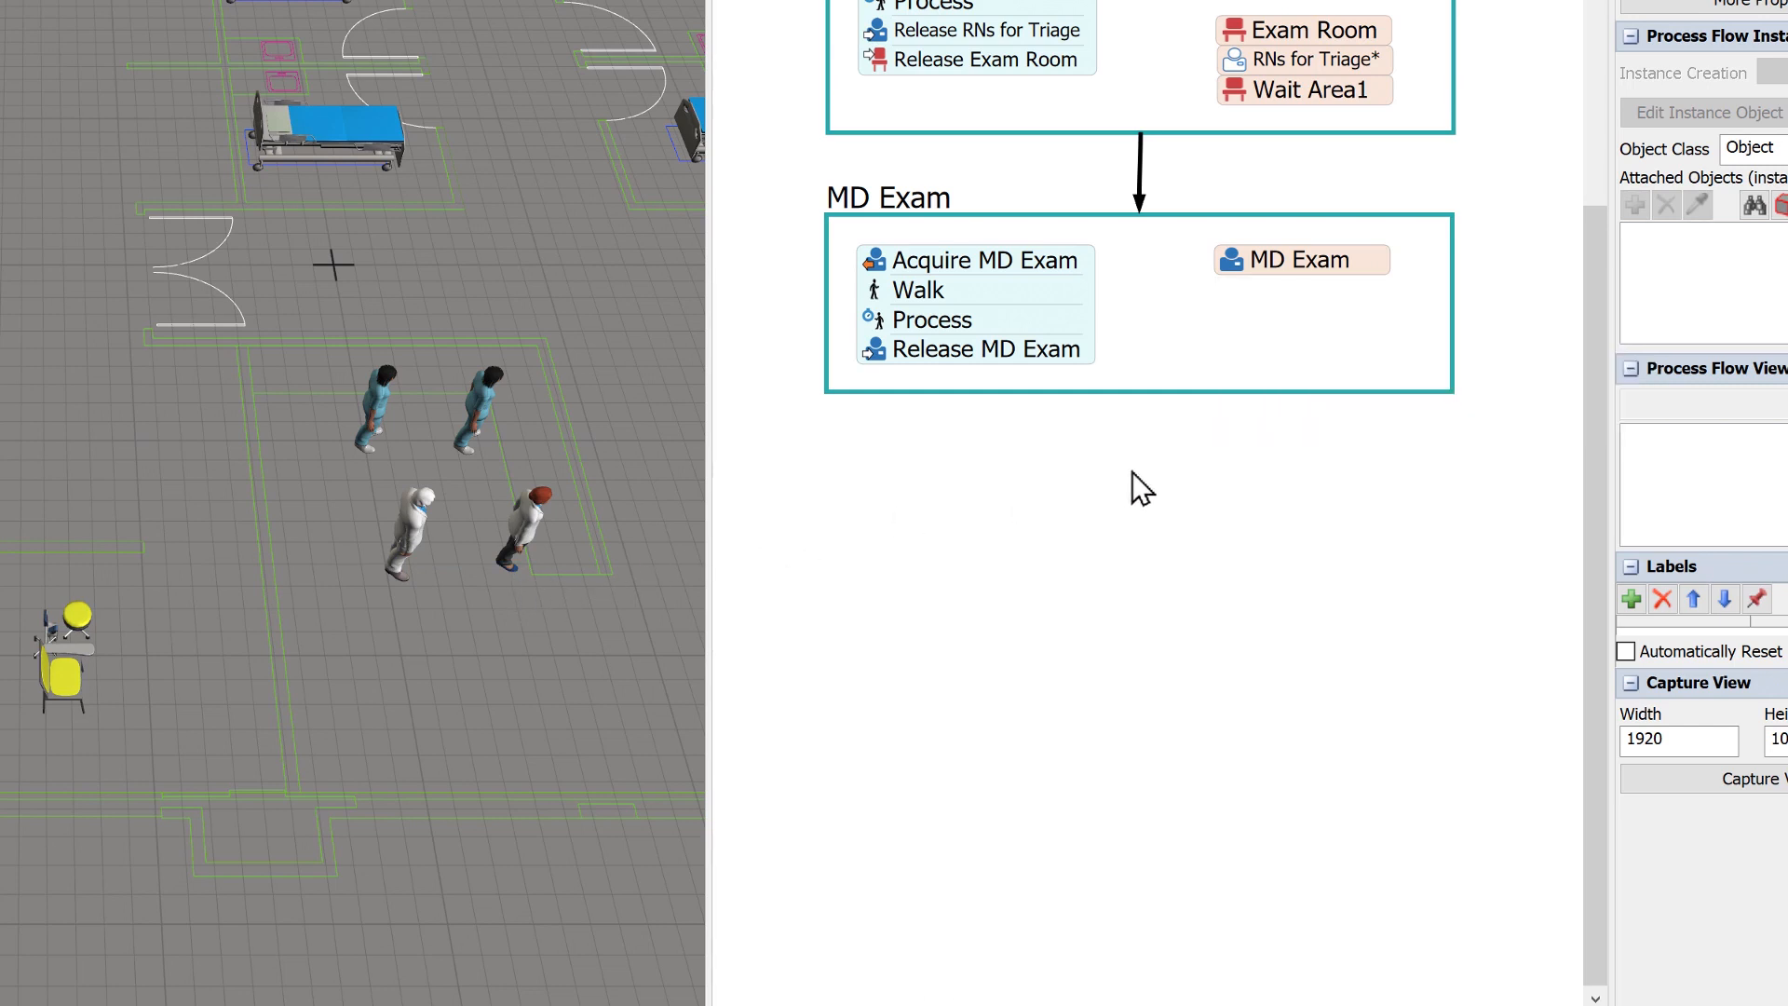
- Set the destination of the MD Exam set's Walk activity to the patient
click(875, 293)
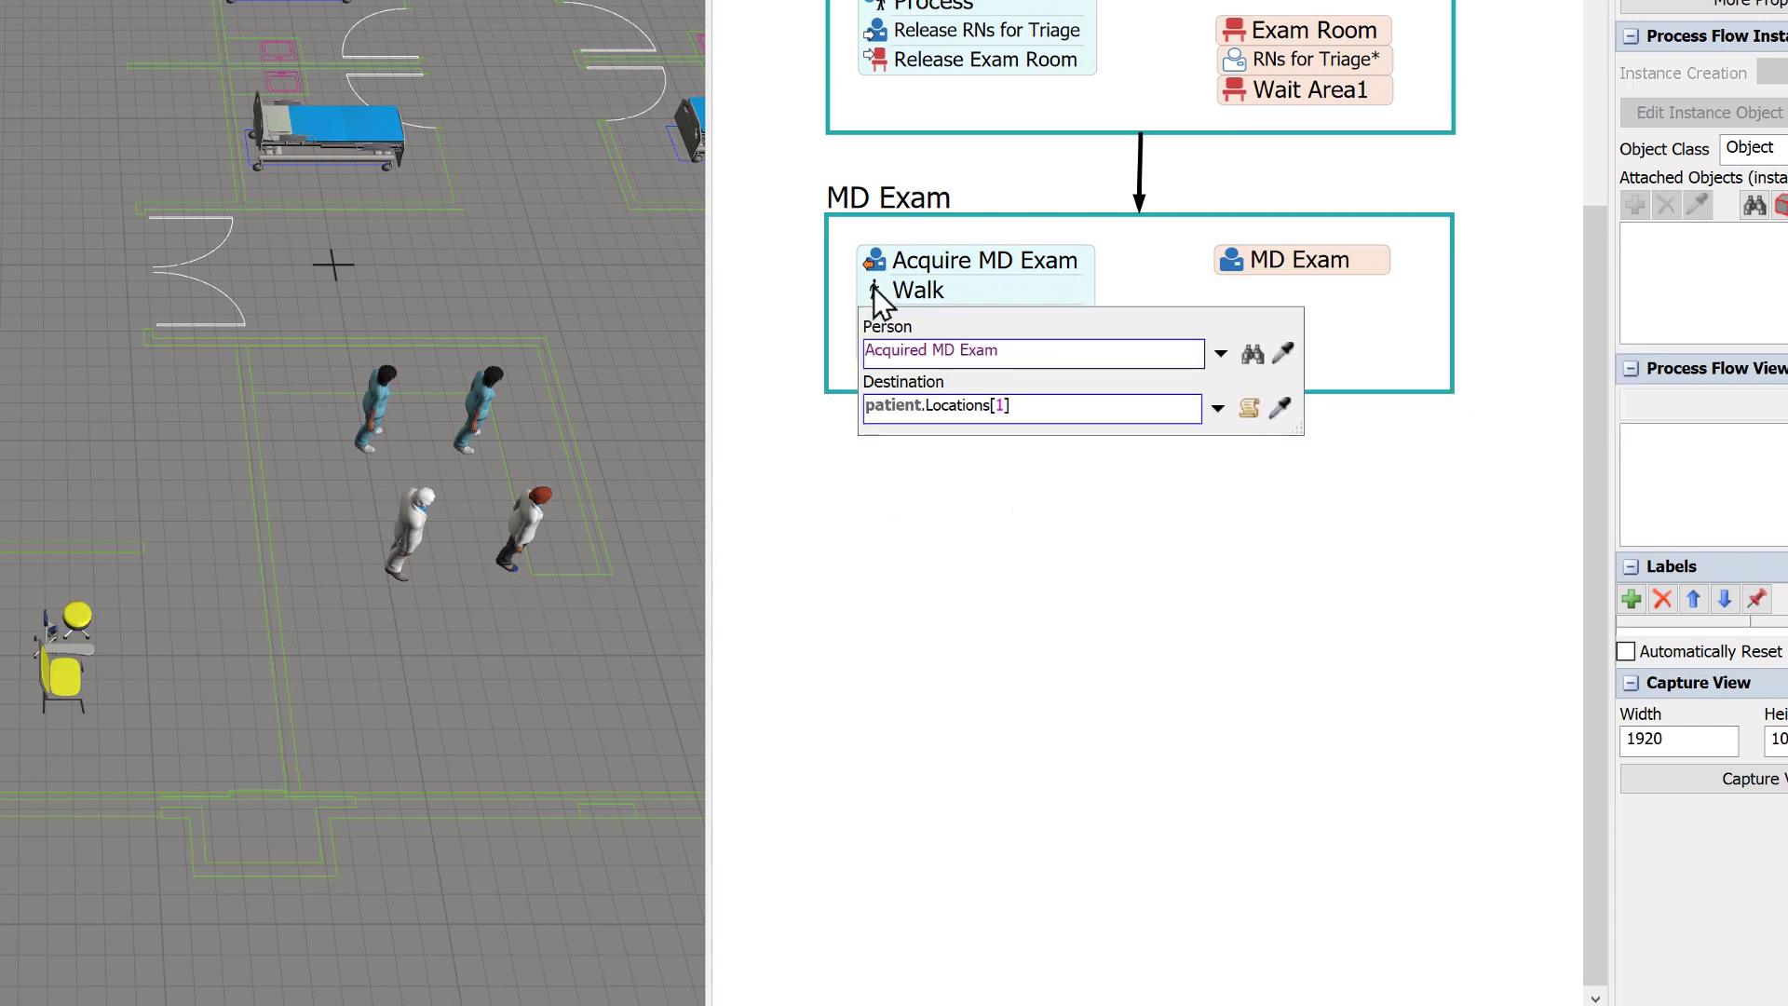
click(1217, 408)
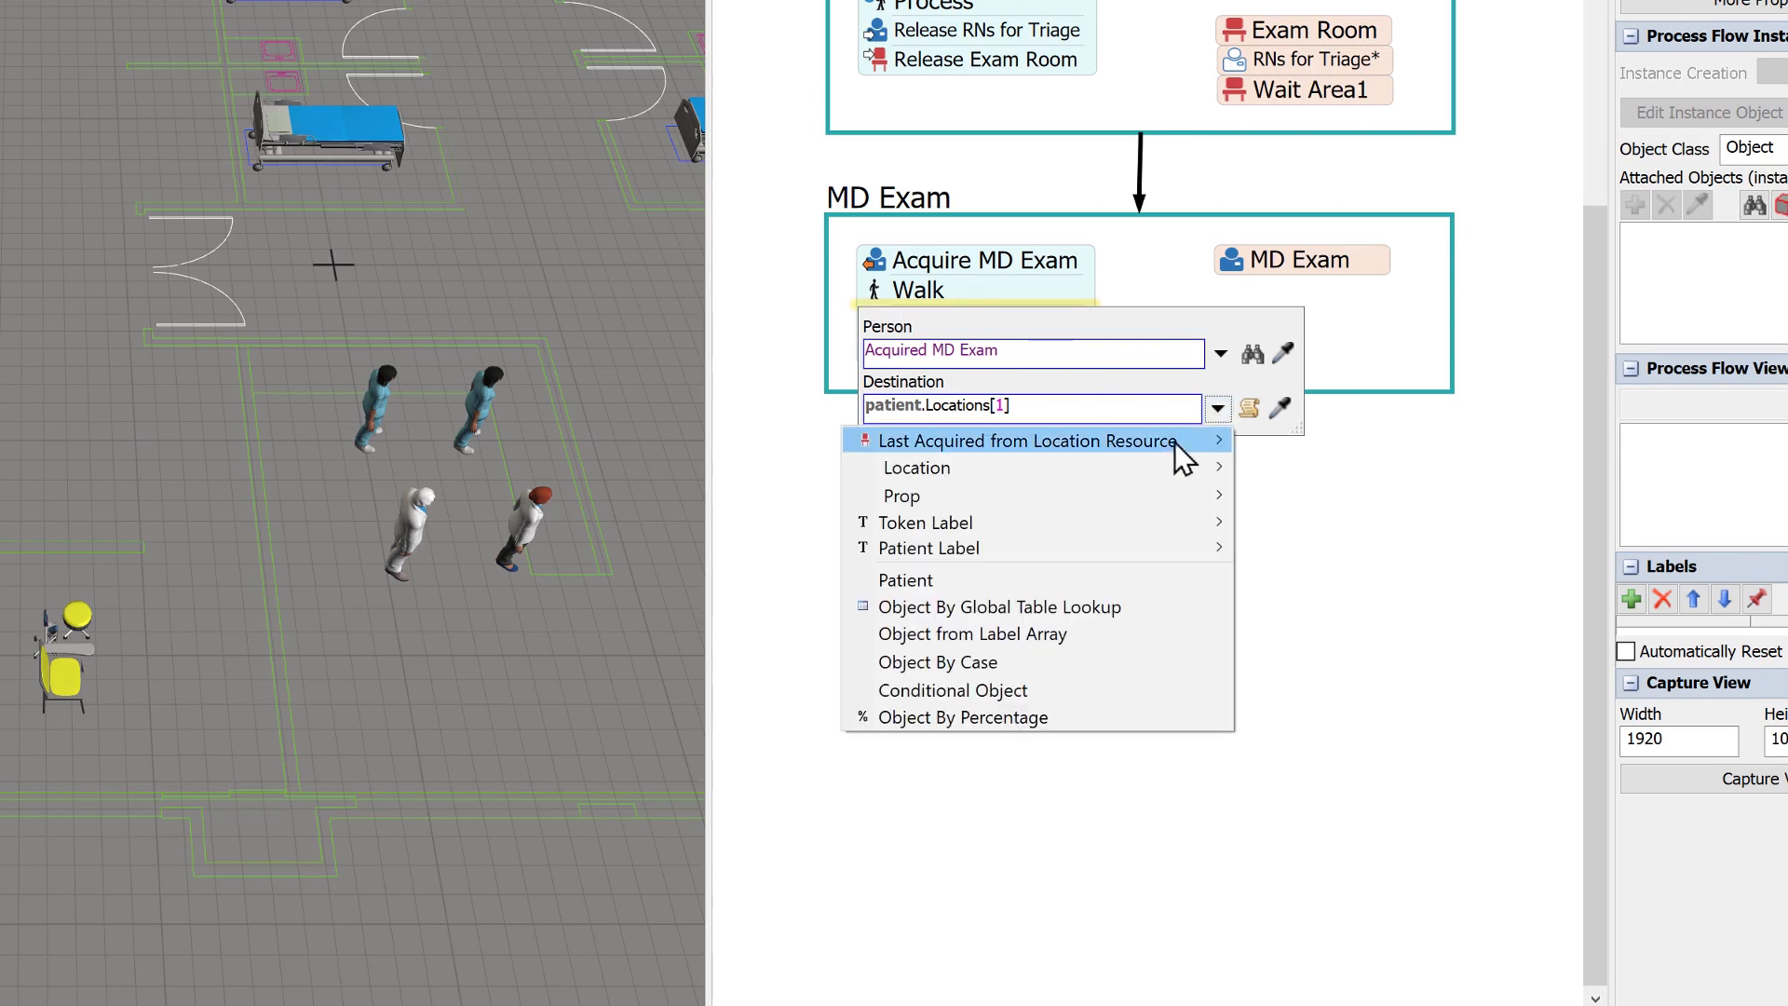
click(1071, 583)
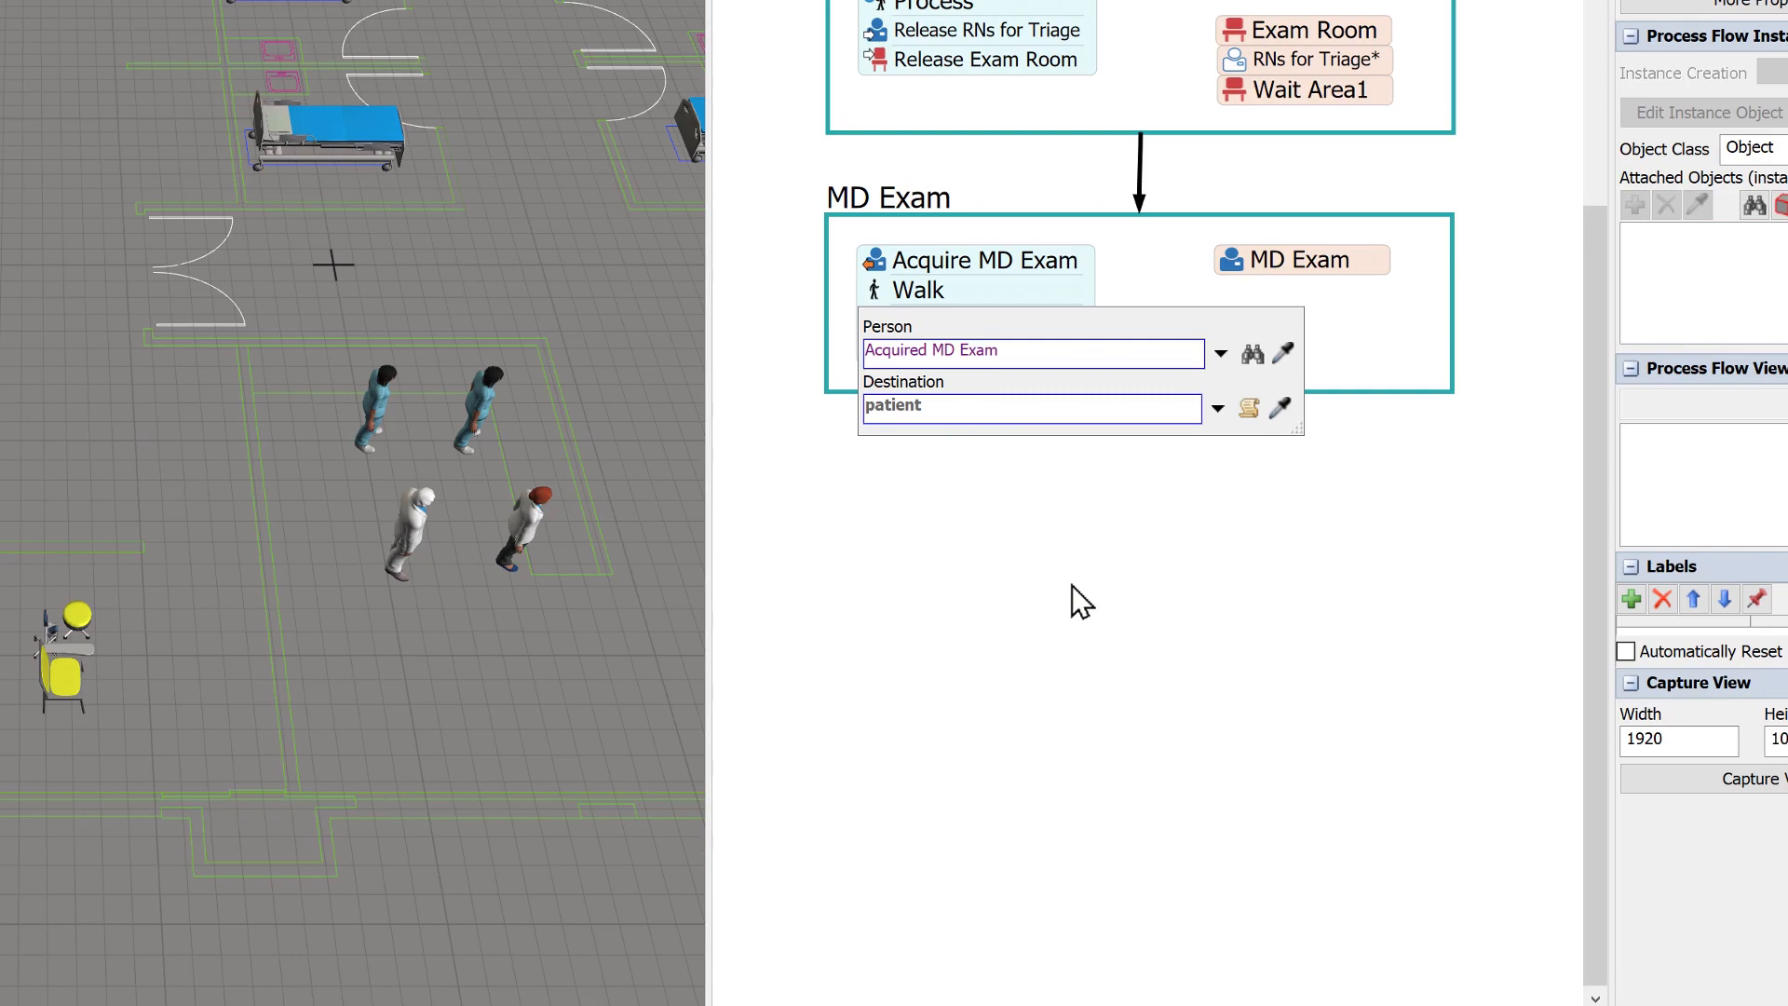
- Connect a Walk activity after the MD Exam set and add a Remove Patient activity directly beneath it
click(1075, 600)
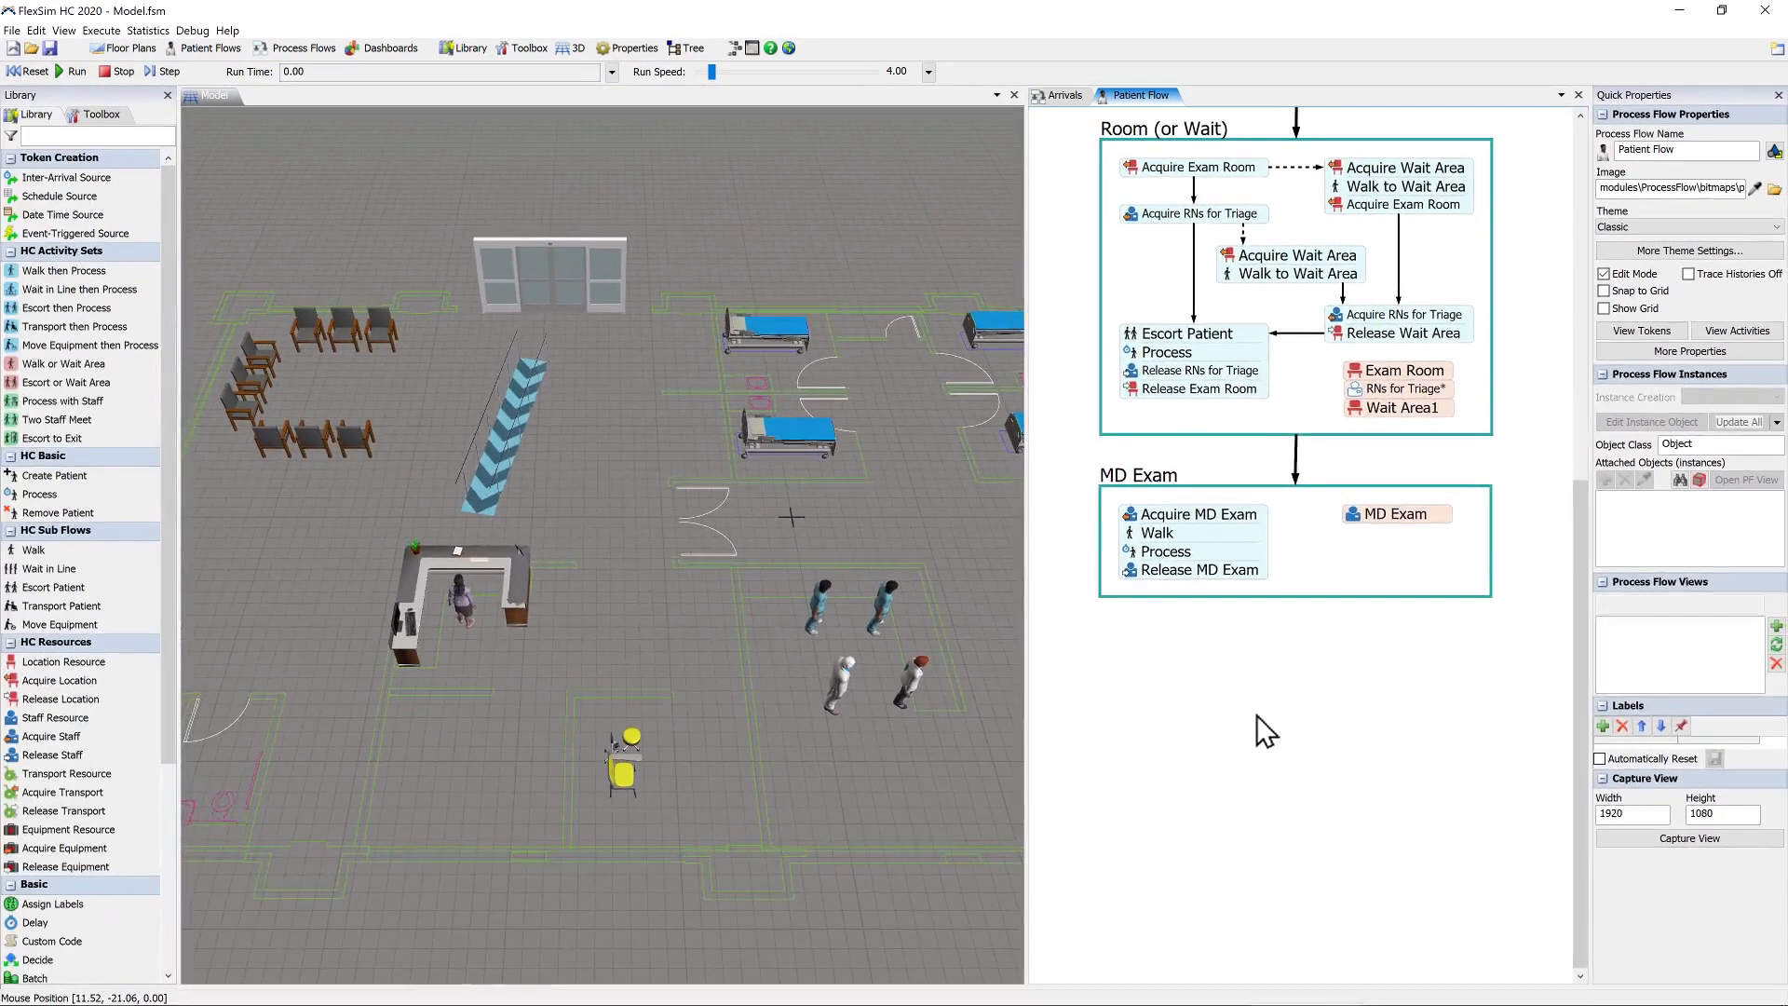
click(1295, 603)
drag(1295, 606, 1295, 659)
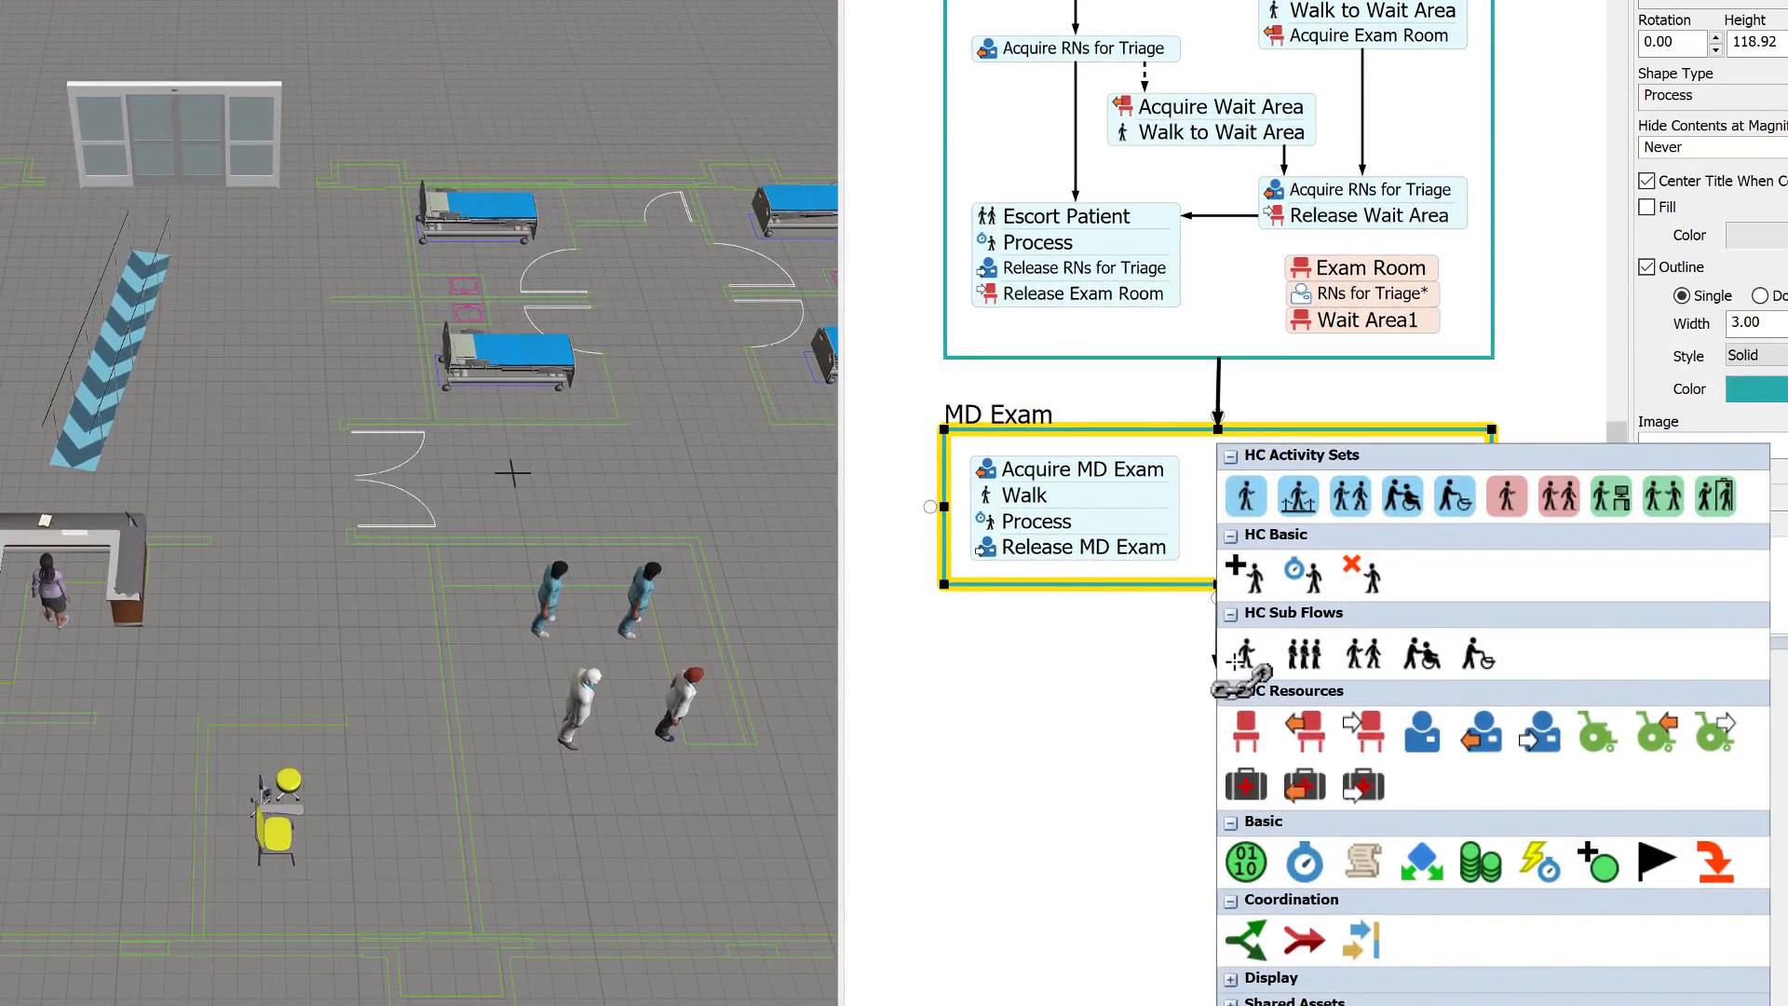
click(1248, 654)
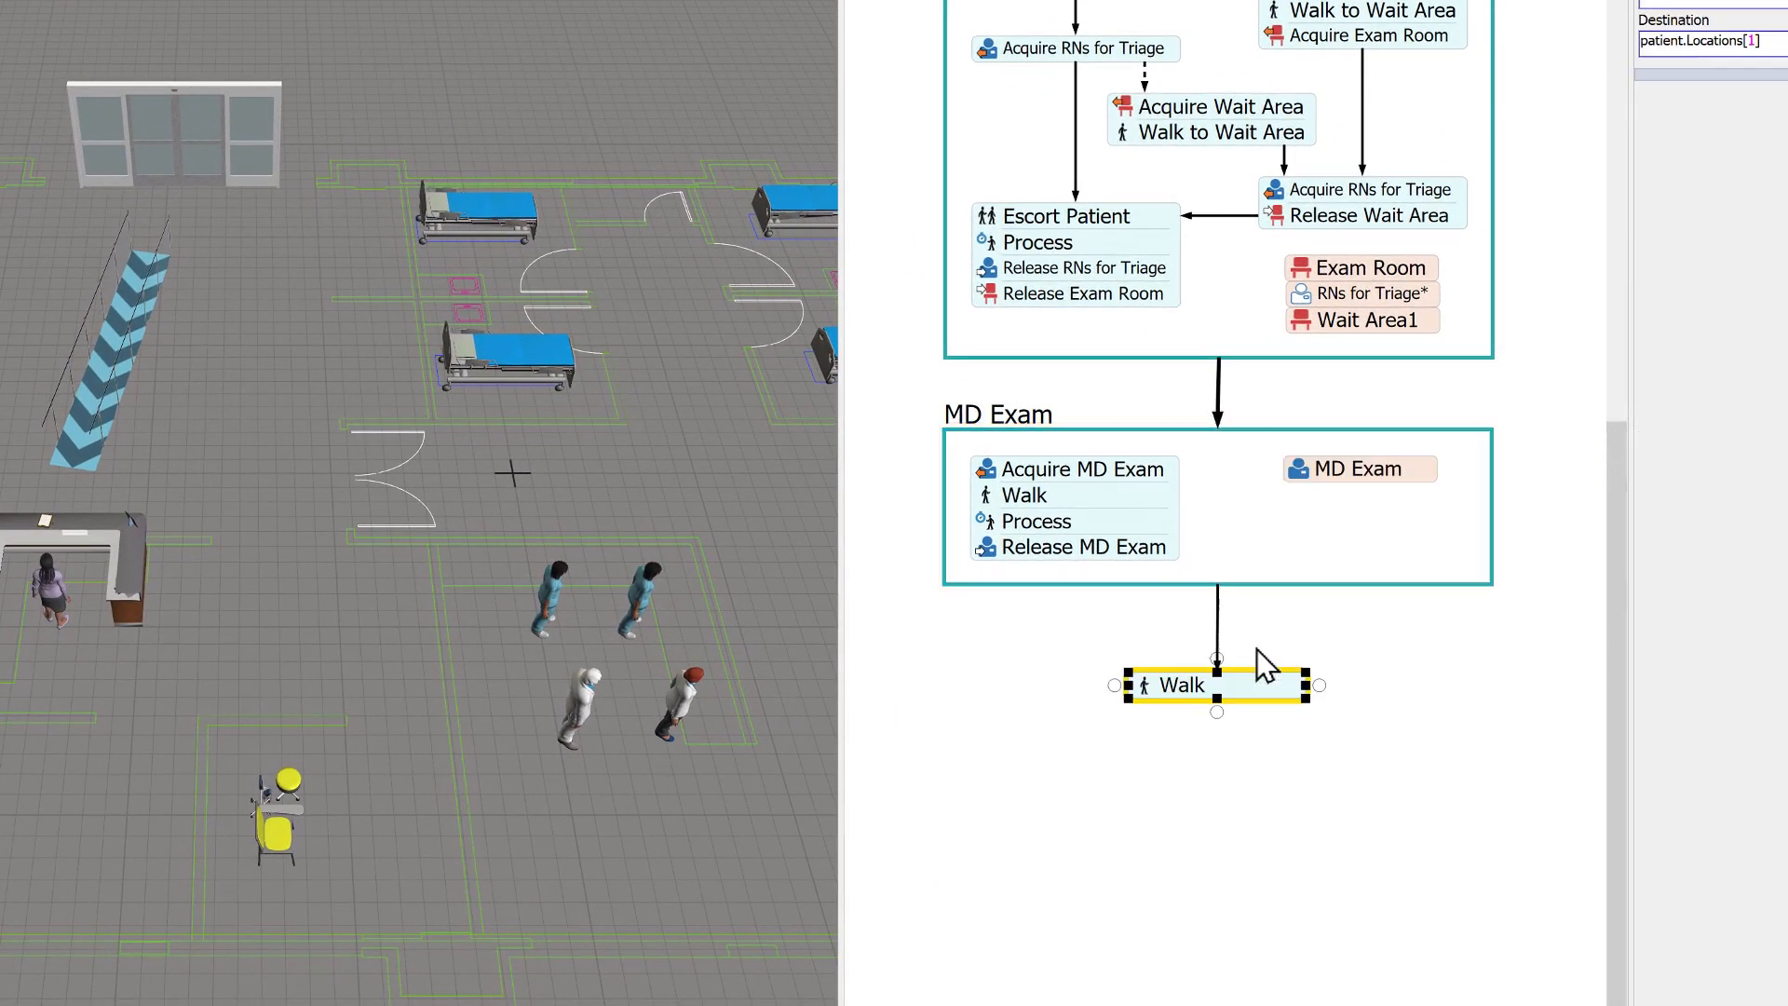
click(1250, 702)
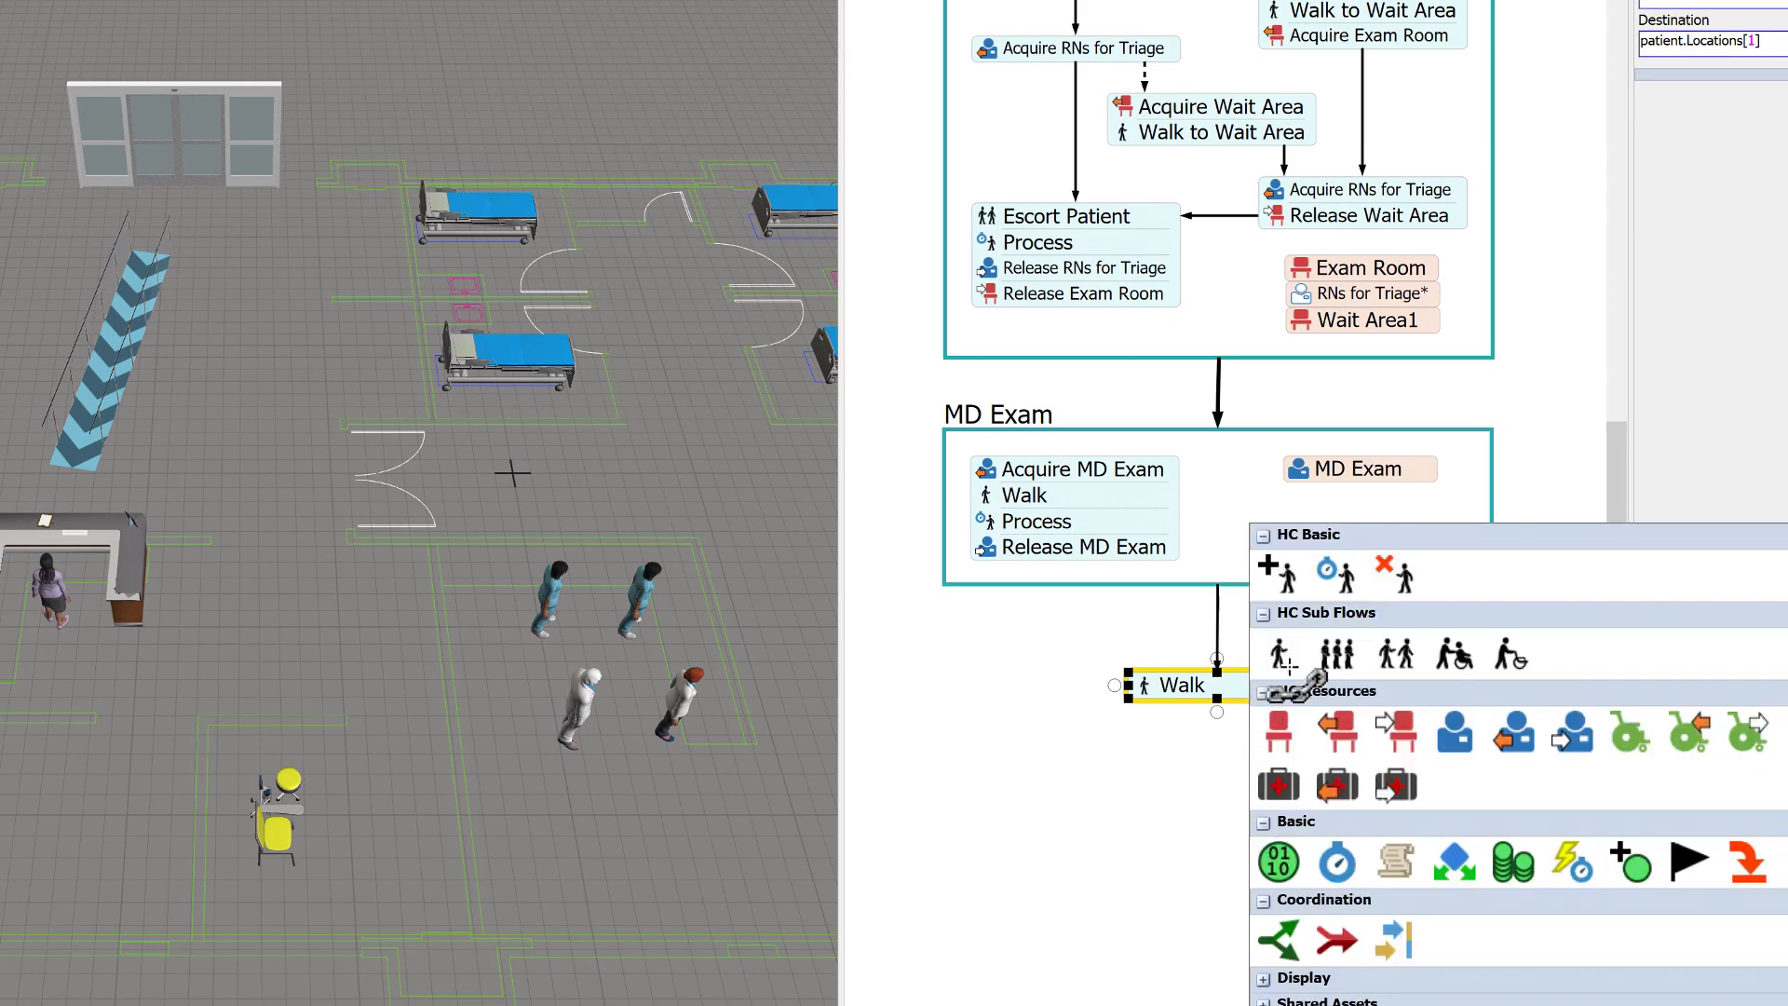
click(1396, 573)
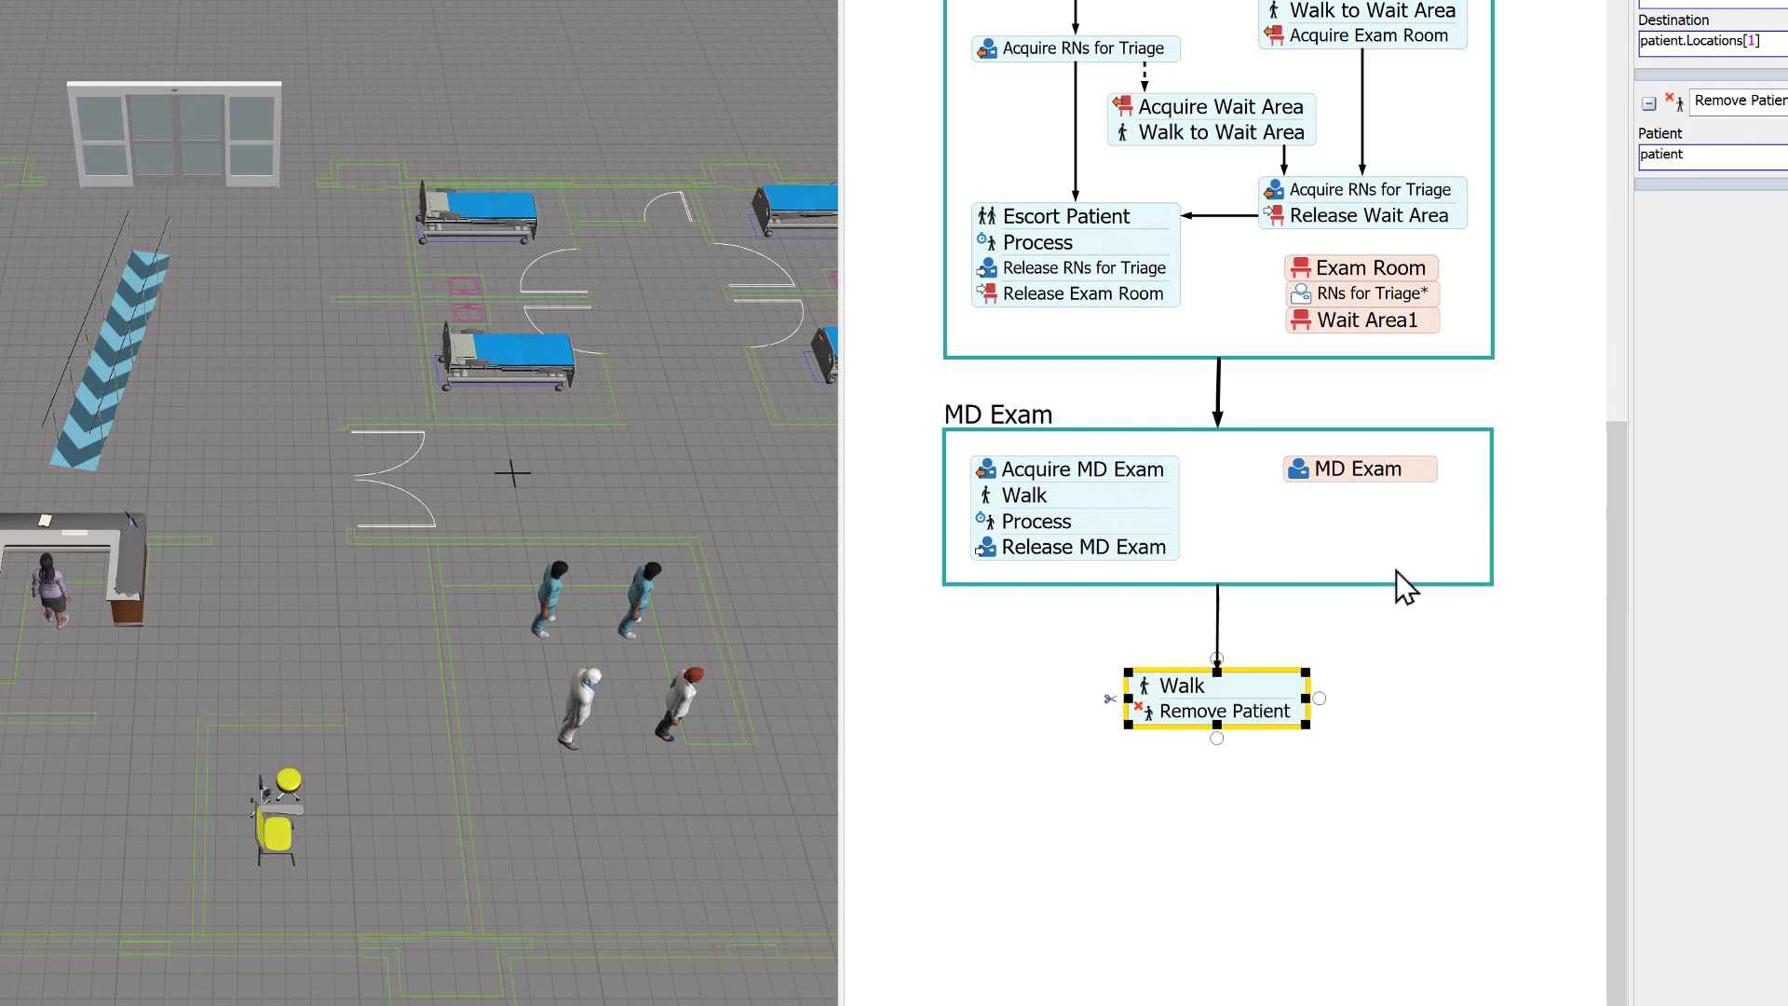
- Set the destination of the final Walk activity to the entrance glass door in the 3D model
mouse_move(1144, 697)
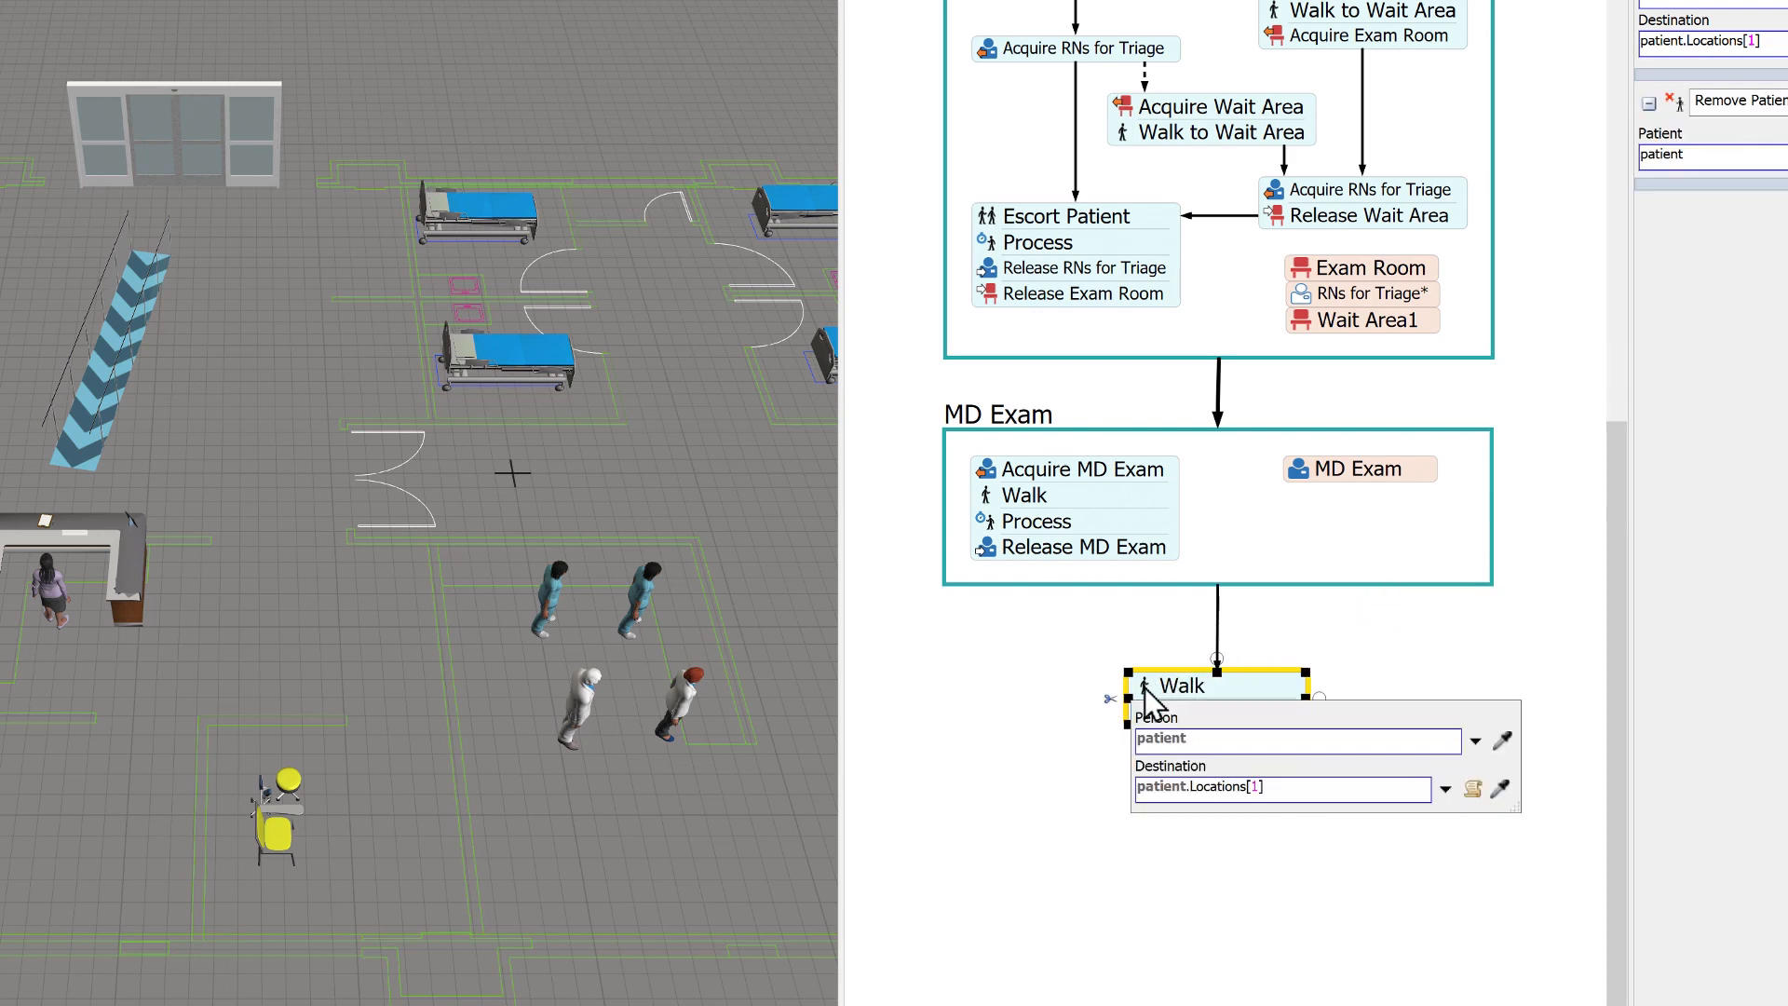
click(1500, 788)
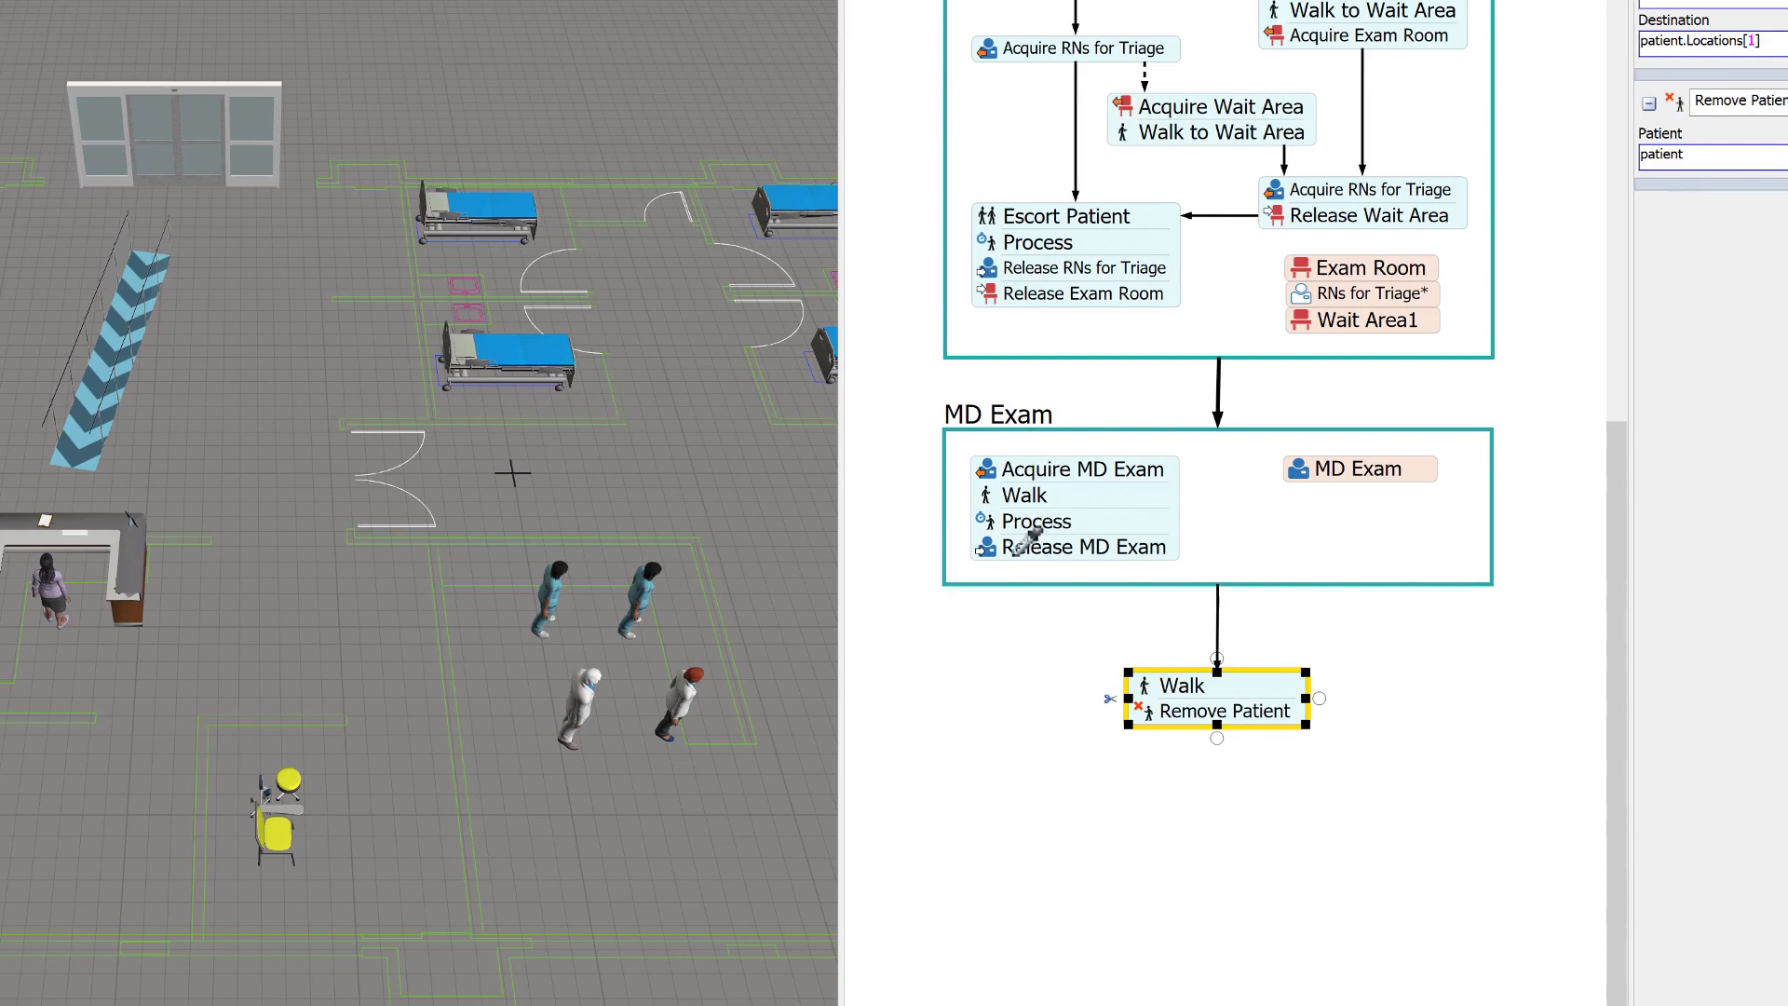
click(216, 157)
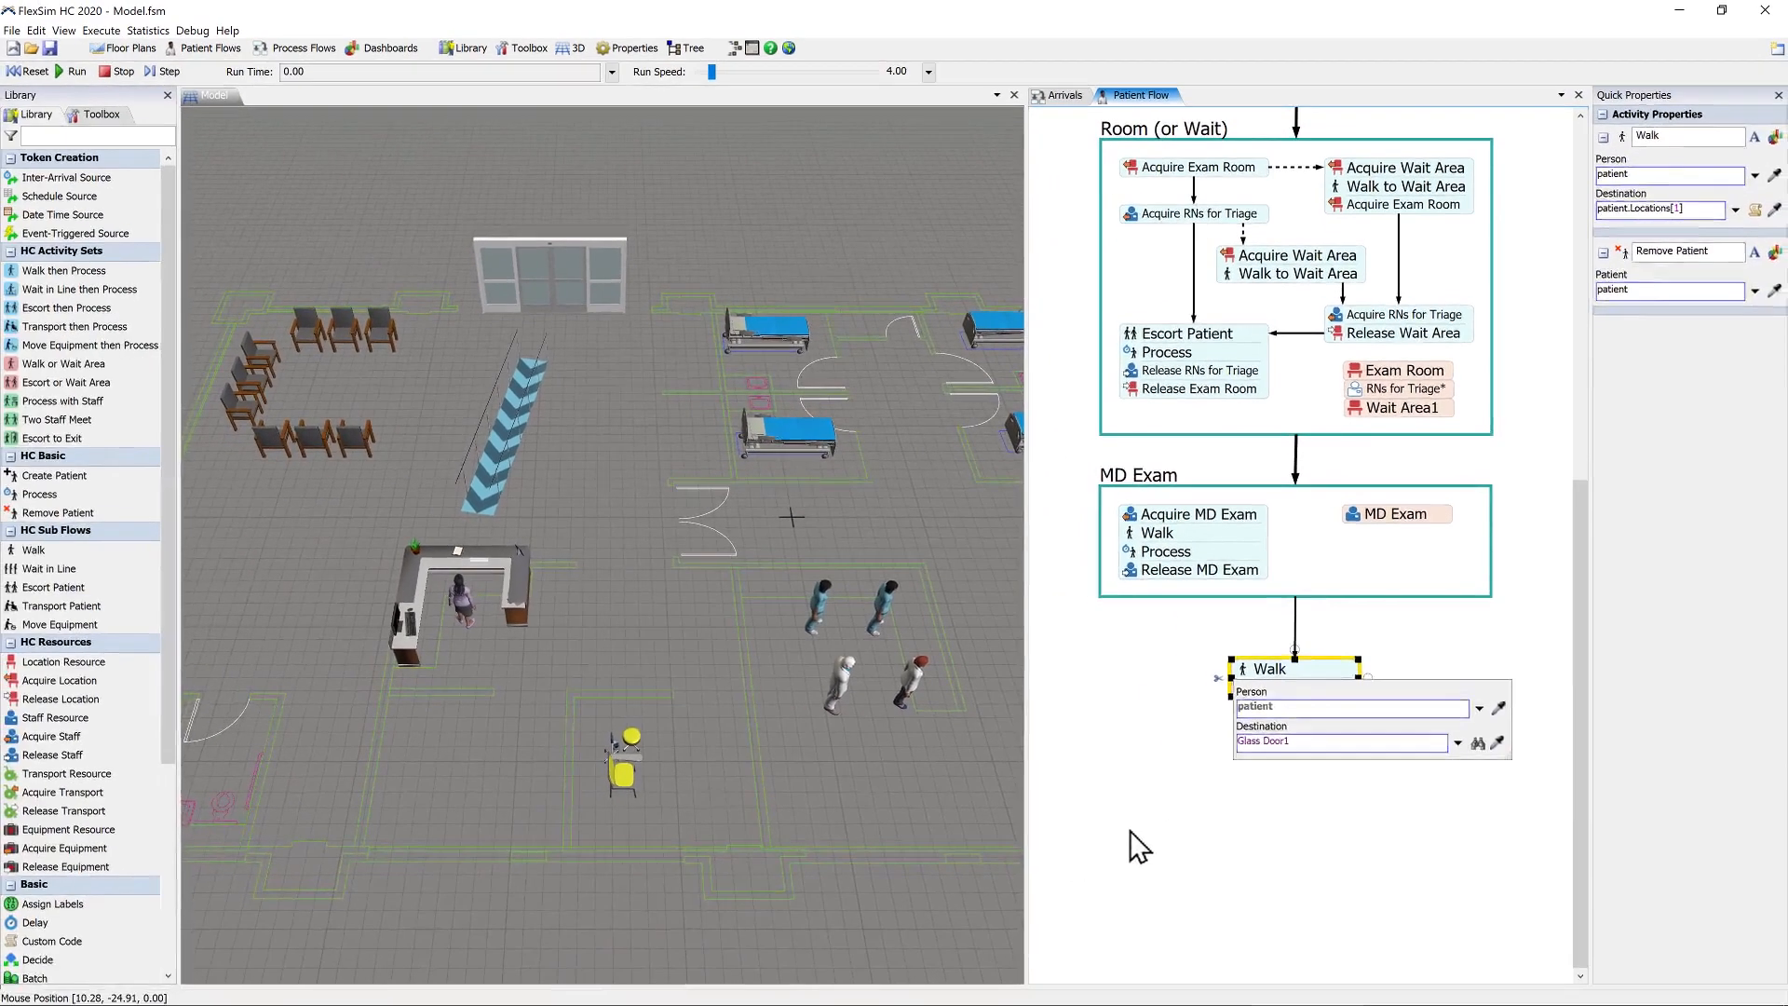
click(1137, 847)
- Fit the whole patient flow beside a wider 3D view and run the simulation
scroll(1134, 866, up, 3)
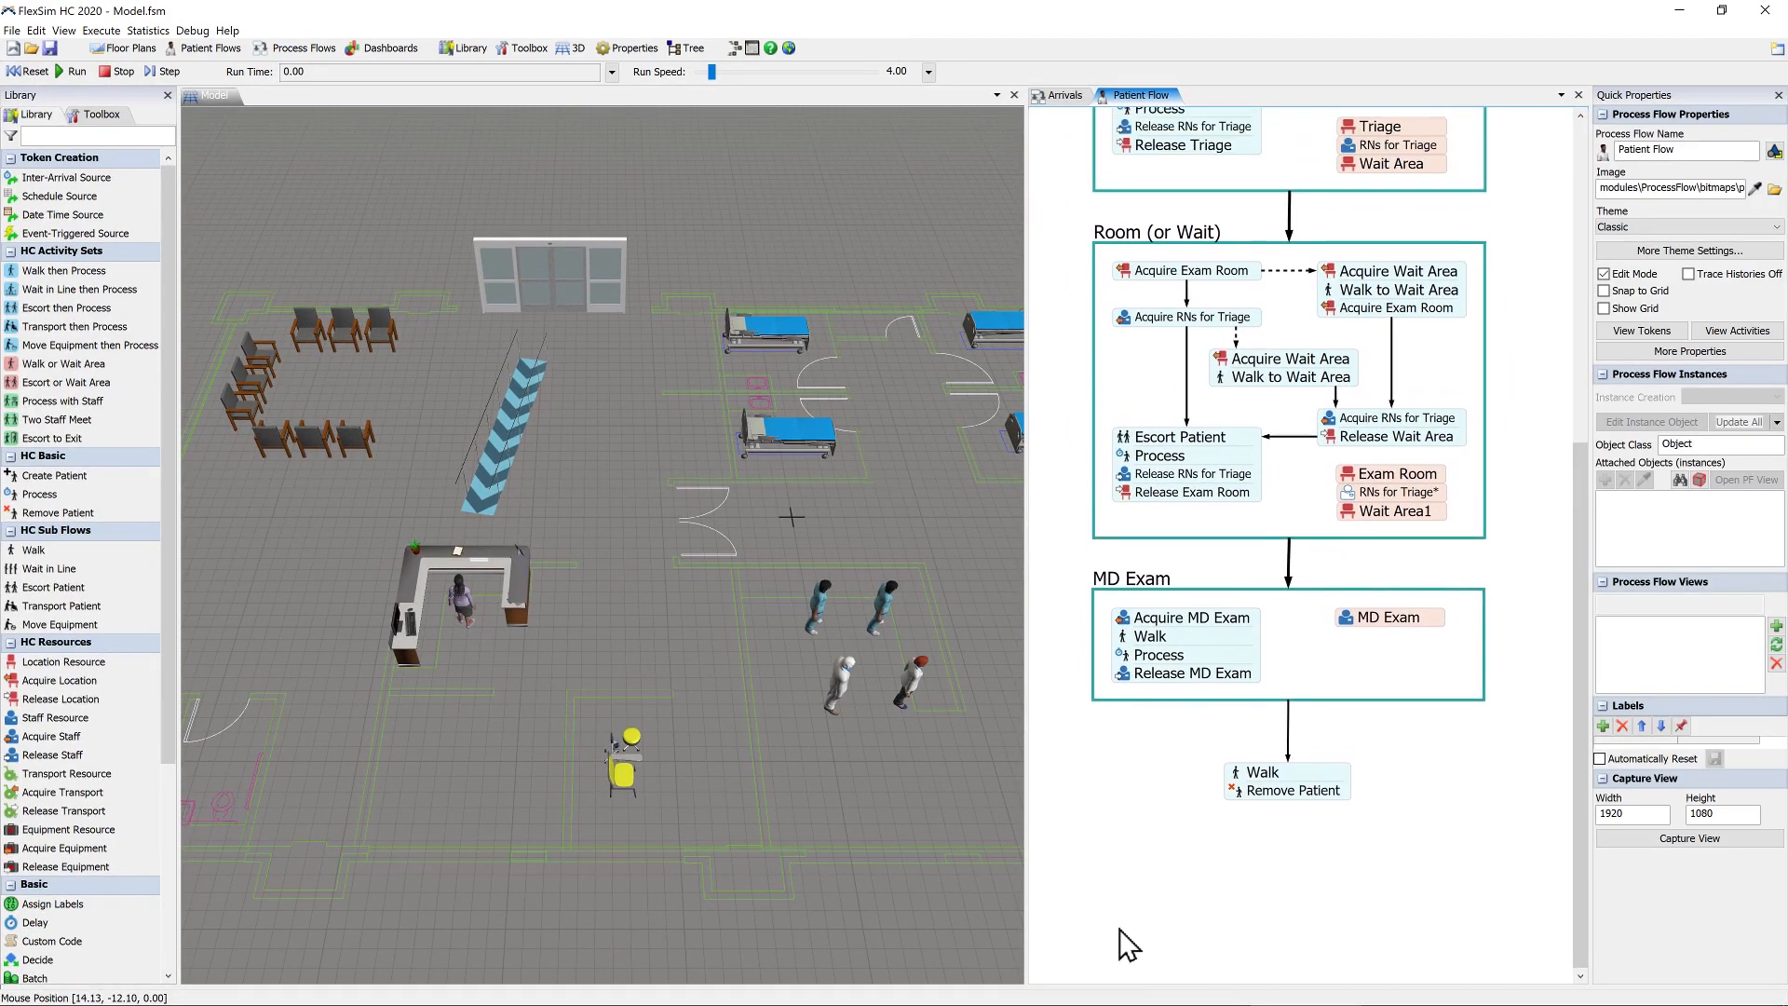
drag(1126, 761, 1305, 901)
scroll(1122, 900, down, 3)
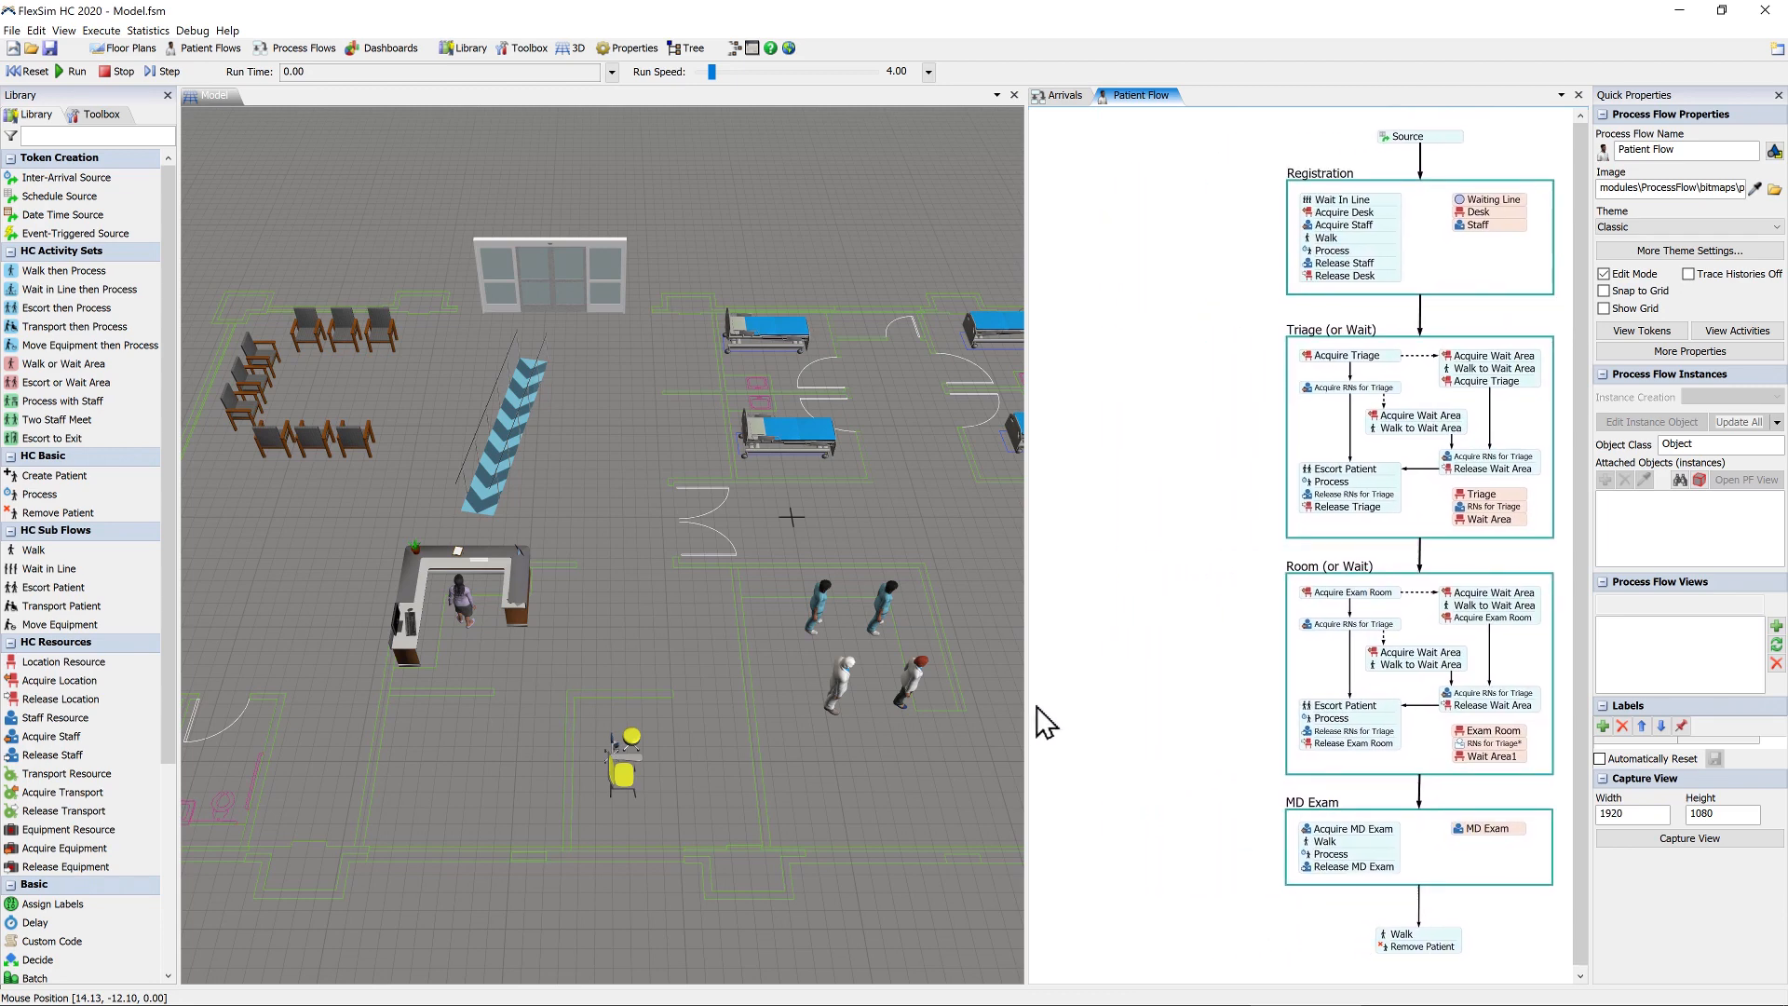
drag(1028, 715, 1257, 689)
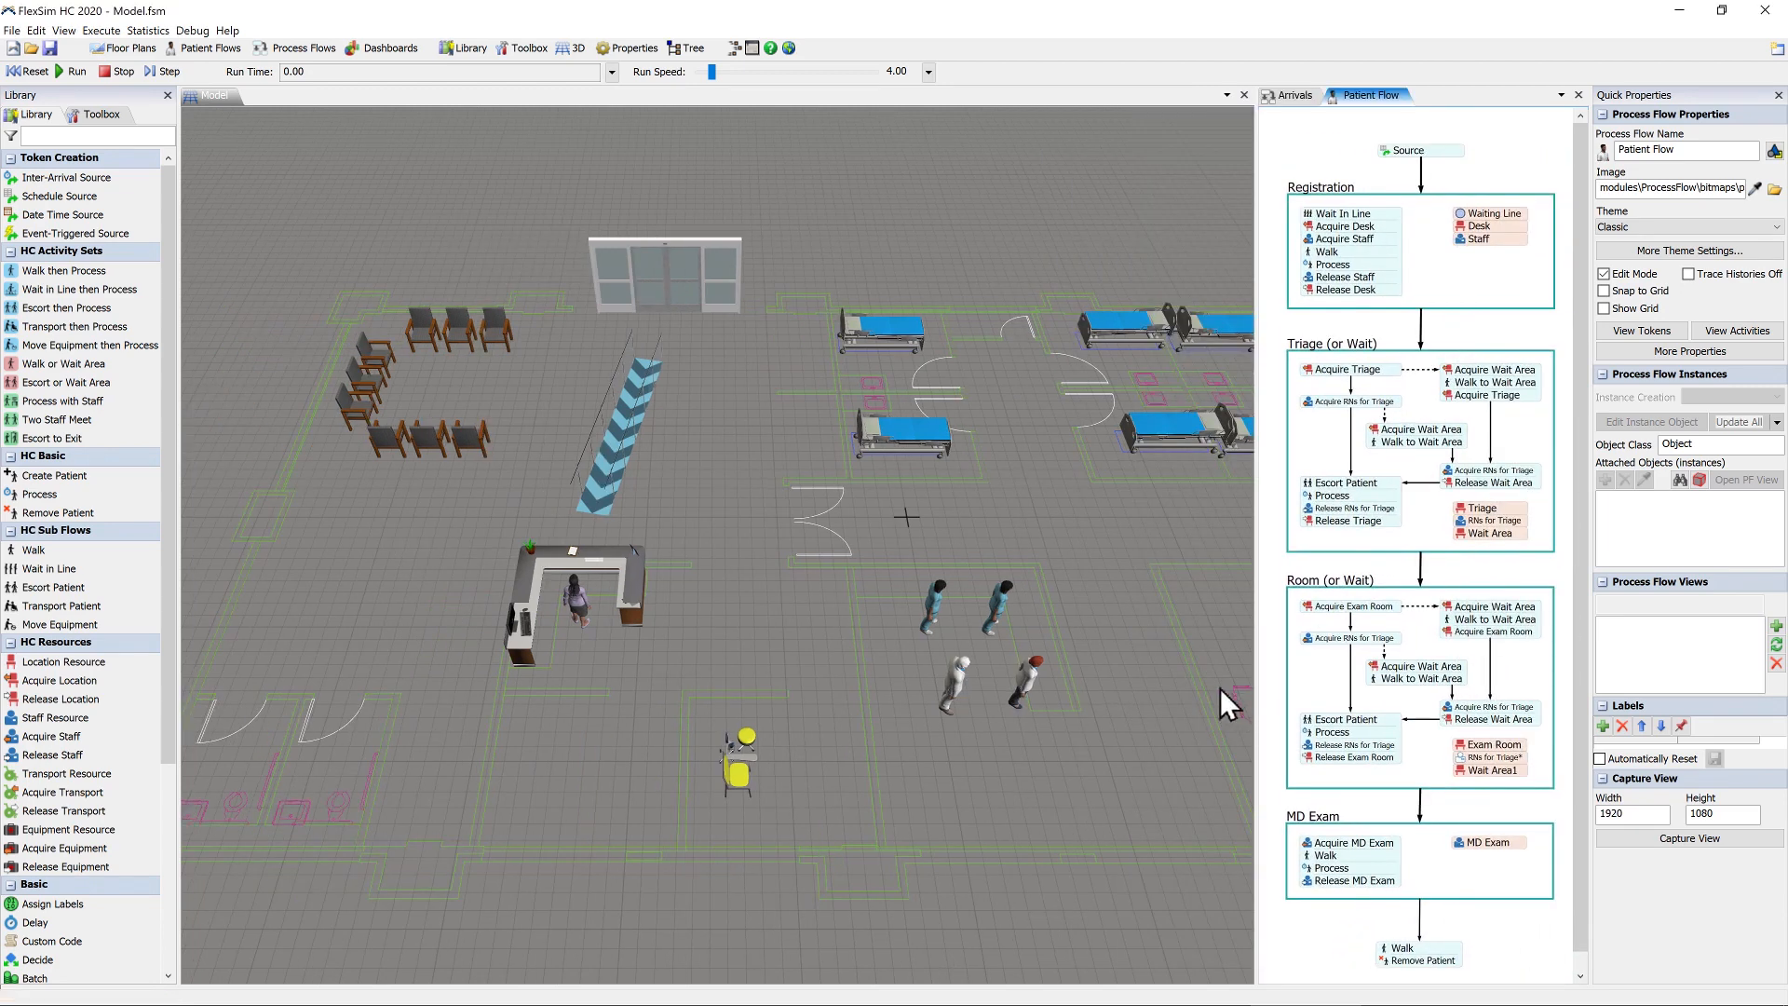
click(66, 74)
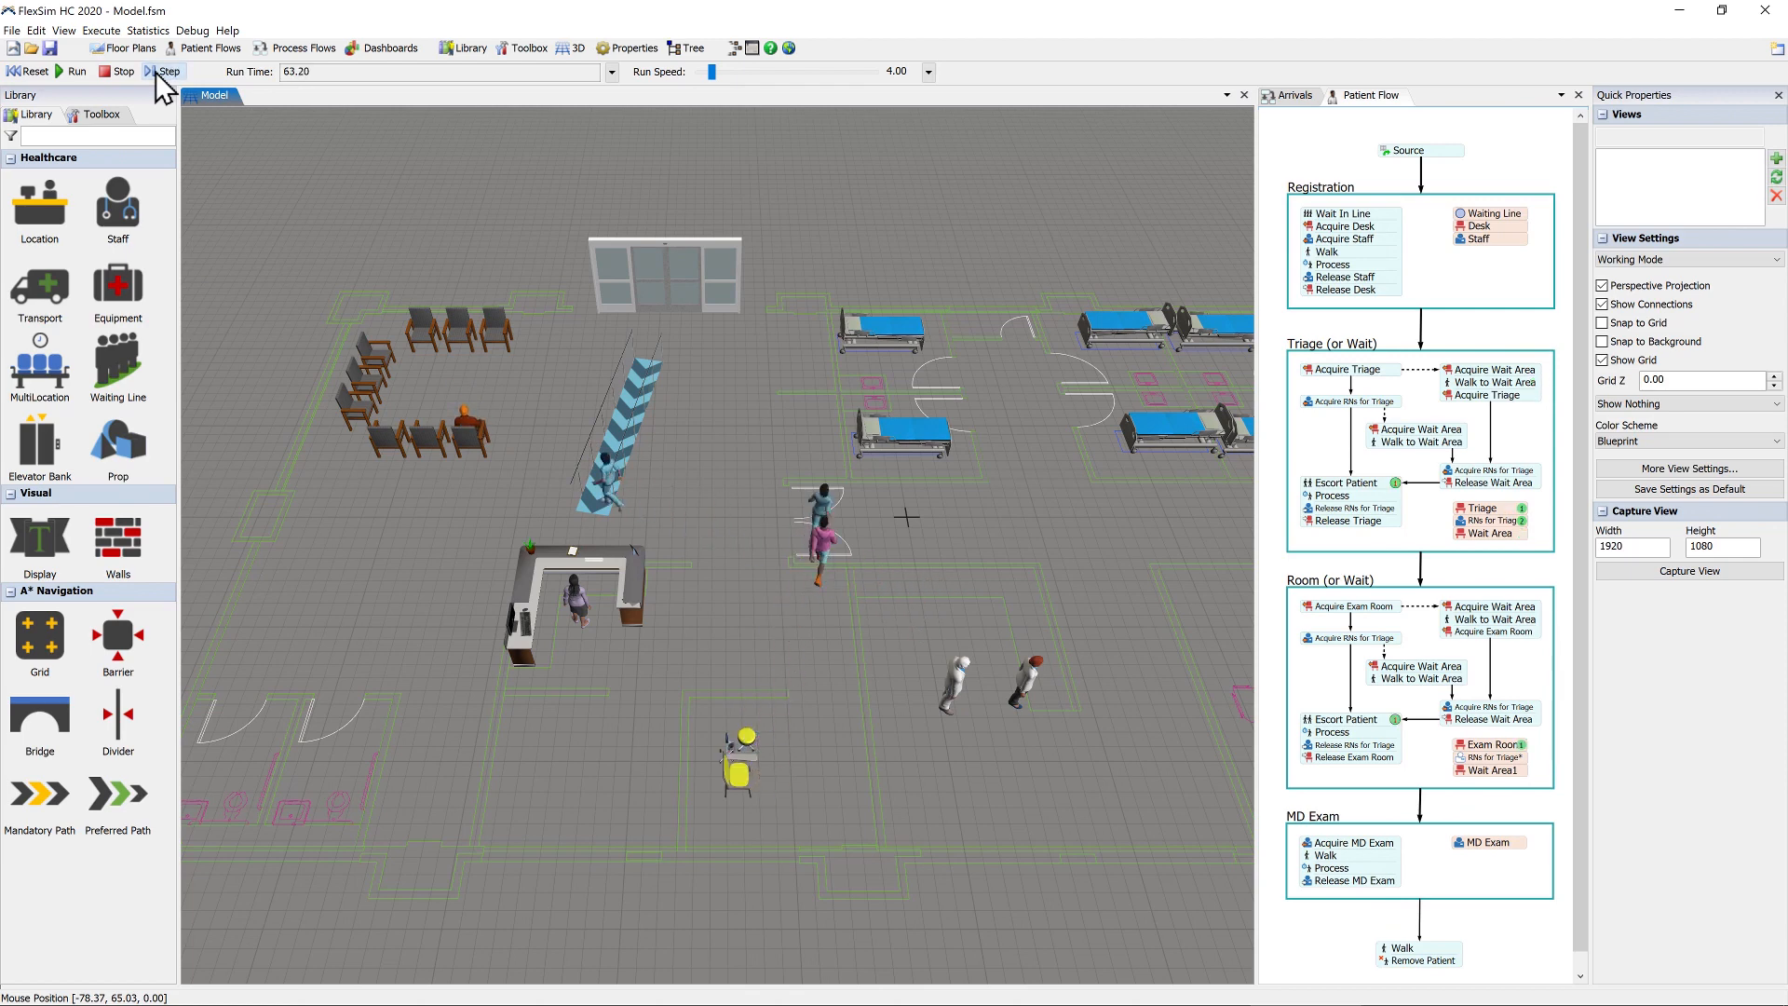
- Step through the simulation event by event to check the MD exam and patient exit, and reset the model
click(156, 73)
click(156, 72)
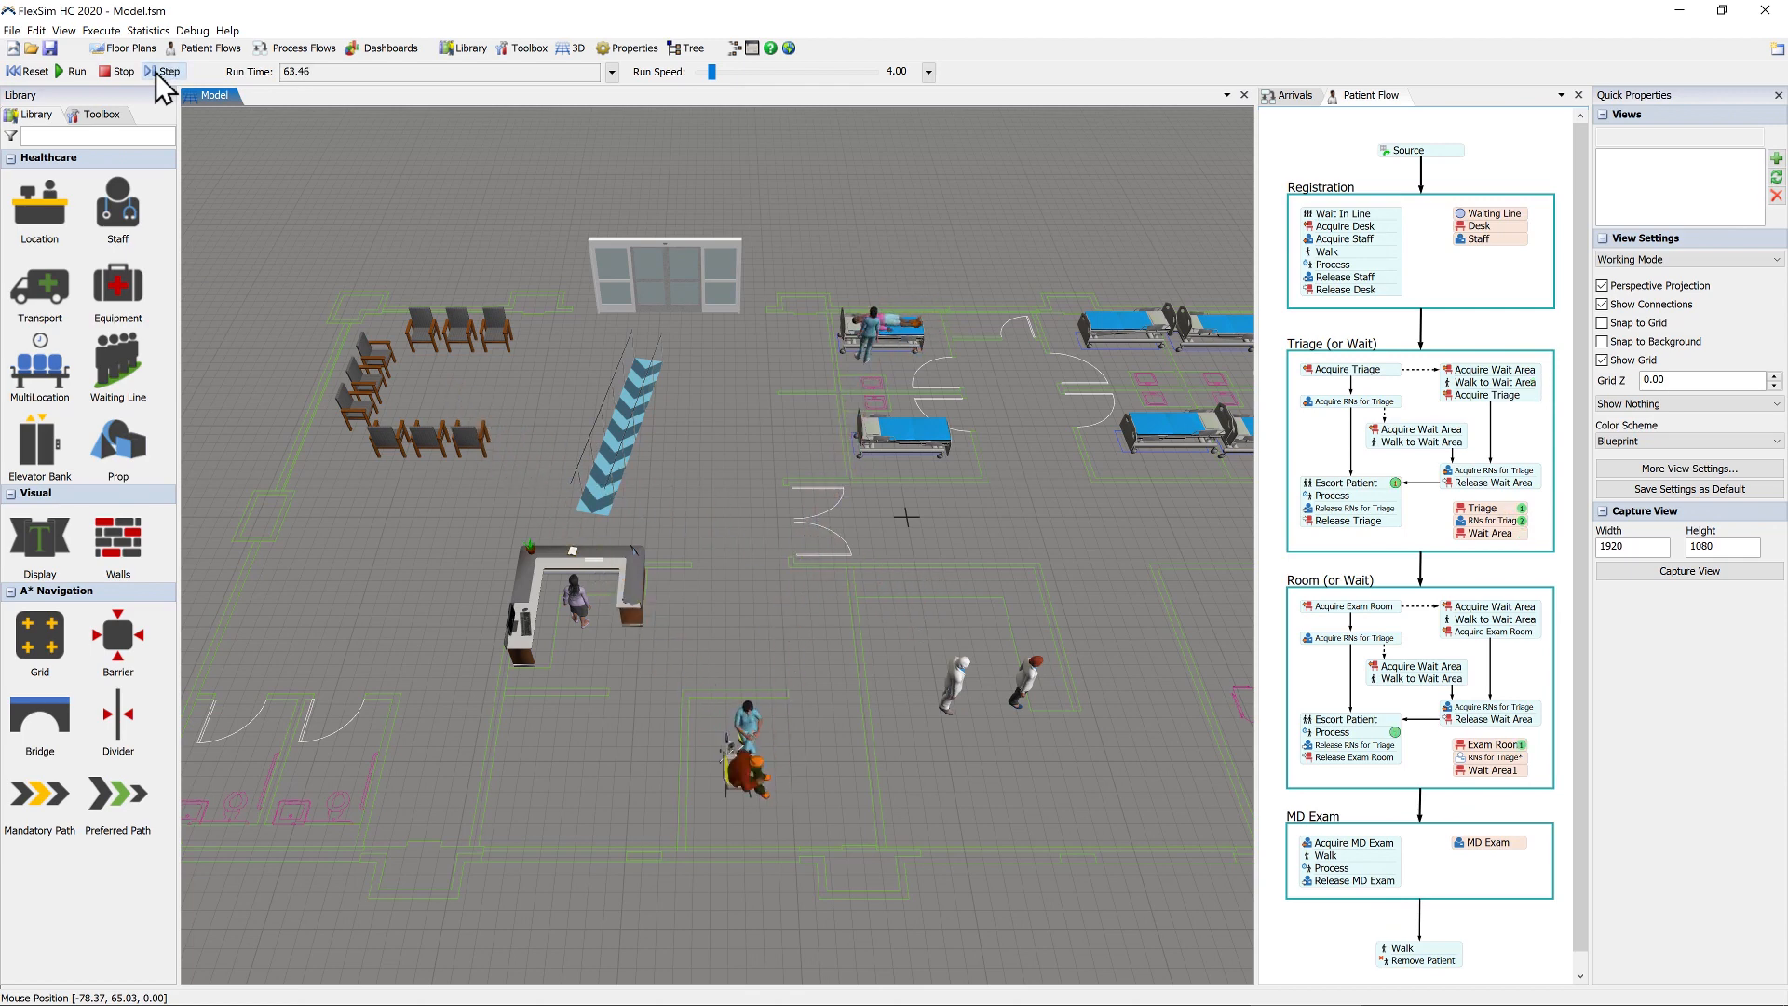
click(155, 73)
click(155, 72)
click(156, 72)
click(156, 73)
click(156, 73)
click(156, 73)
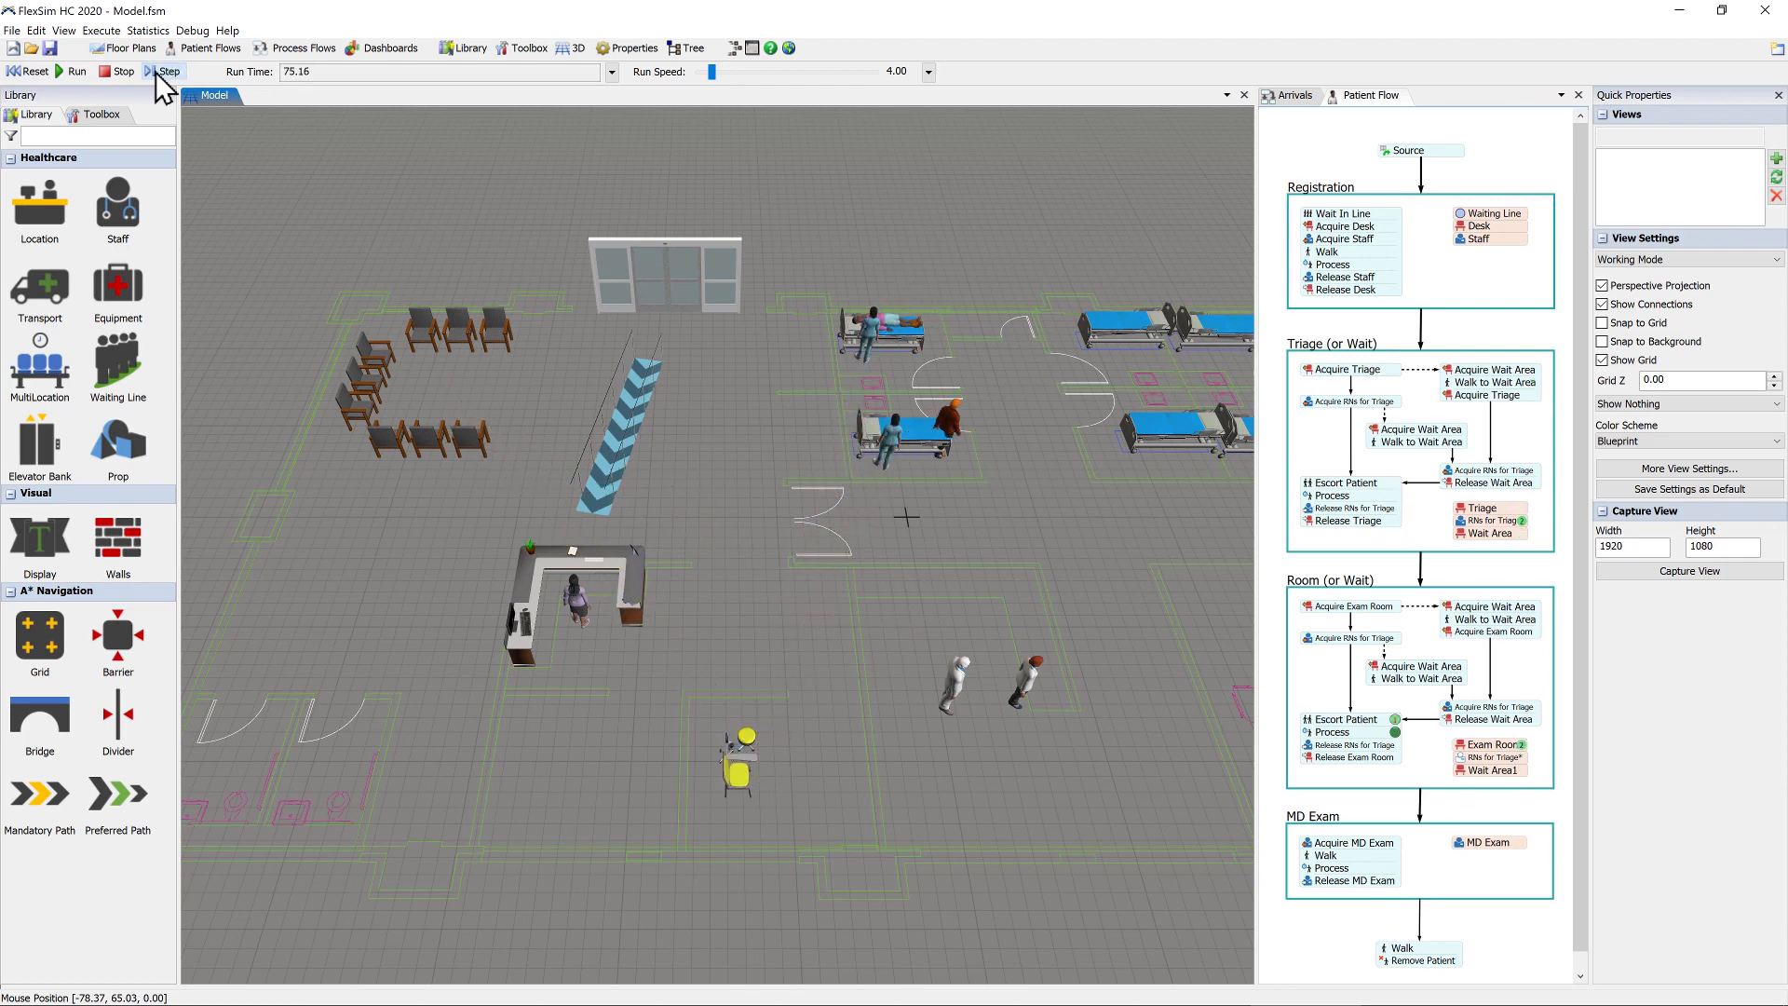
click(155, 73)
click(156, 72)
click(155, 73)
click(155, 72)
click(156, 72)
click(156, 73)
click(156, 73)
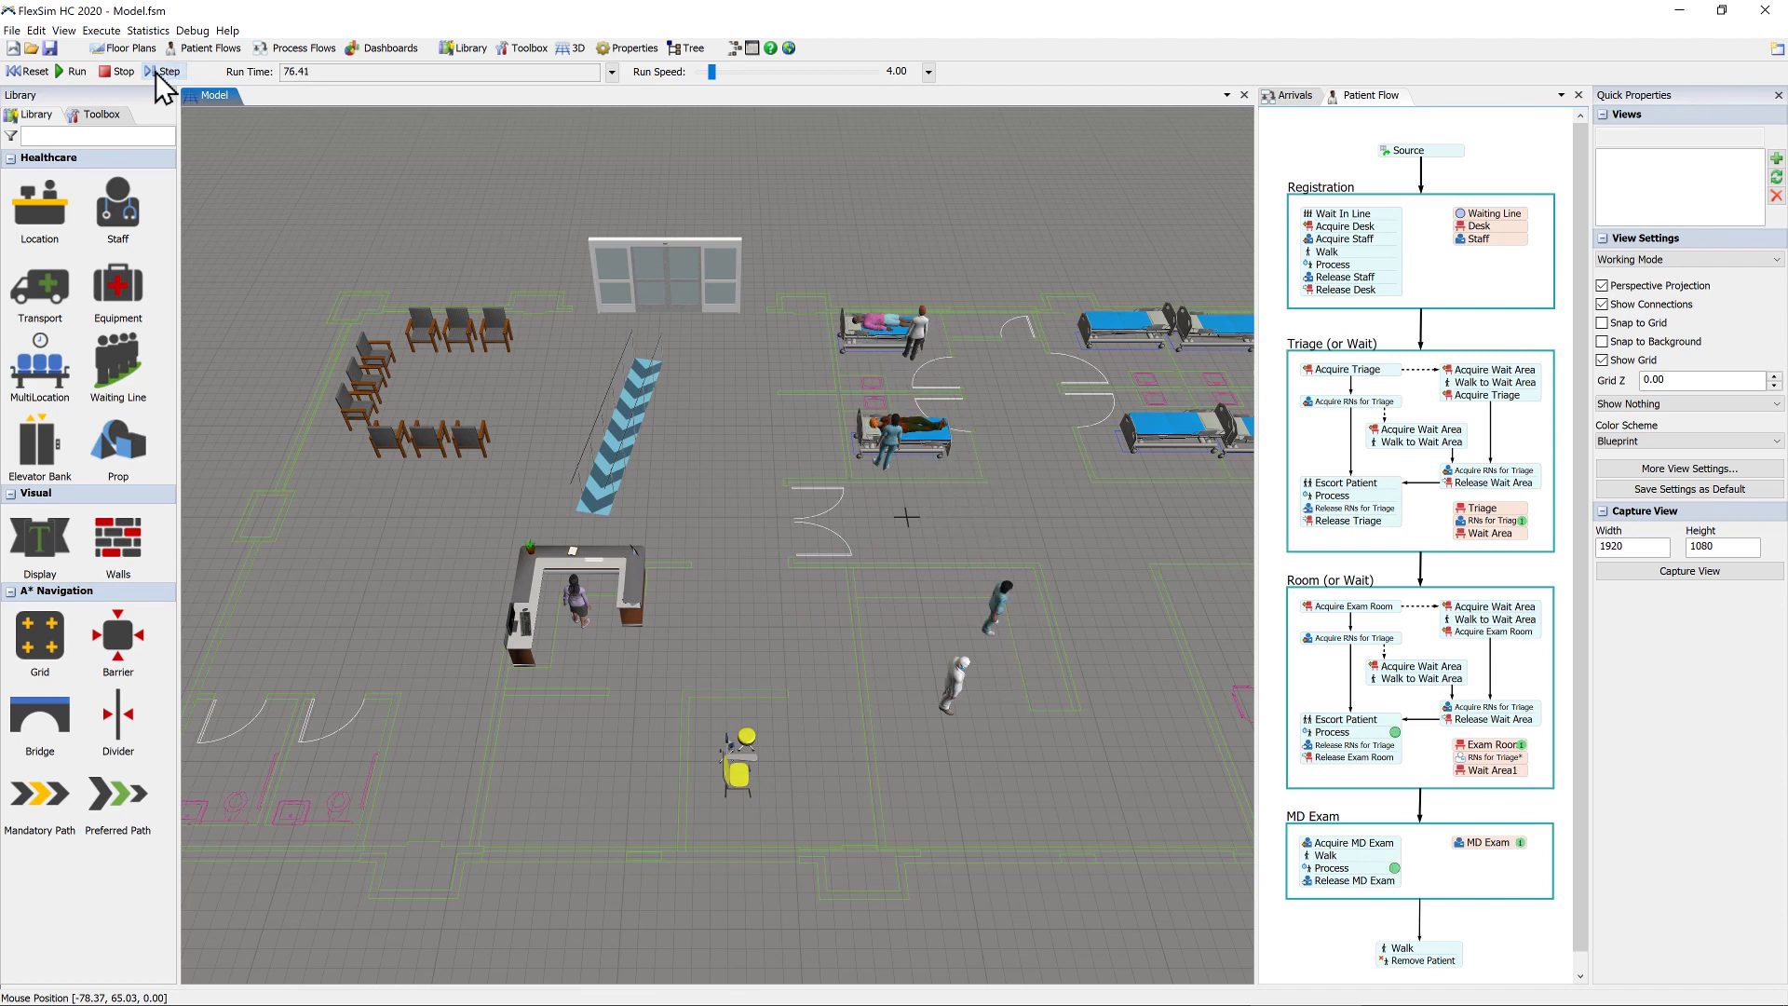
click(155, 72)
click(155, 72)
click(155, 73)
click(156, 73)
click(156, 73)
click(156, 73)
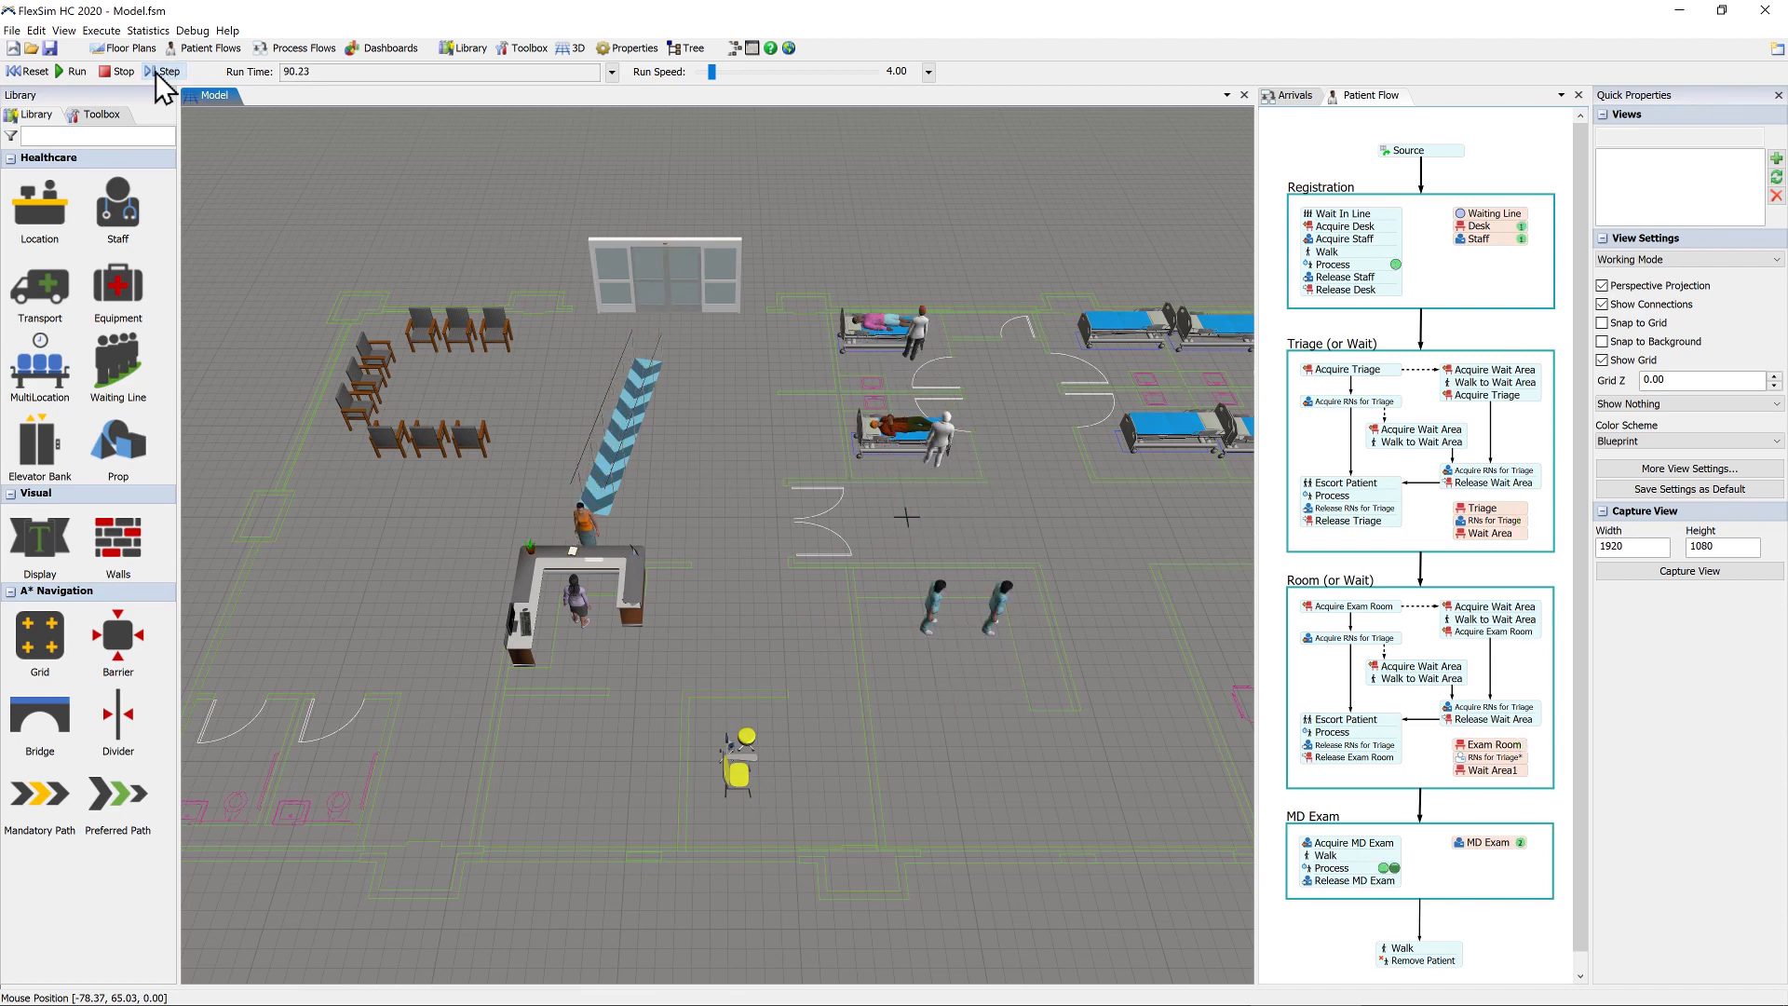
click(156, 73)
click(155, 73)
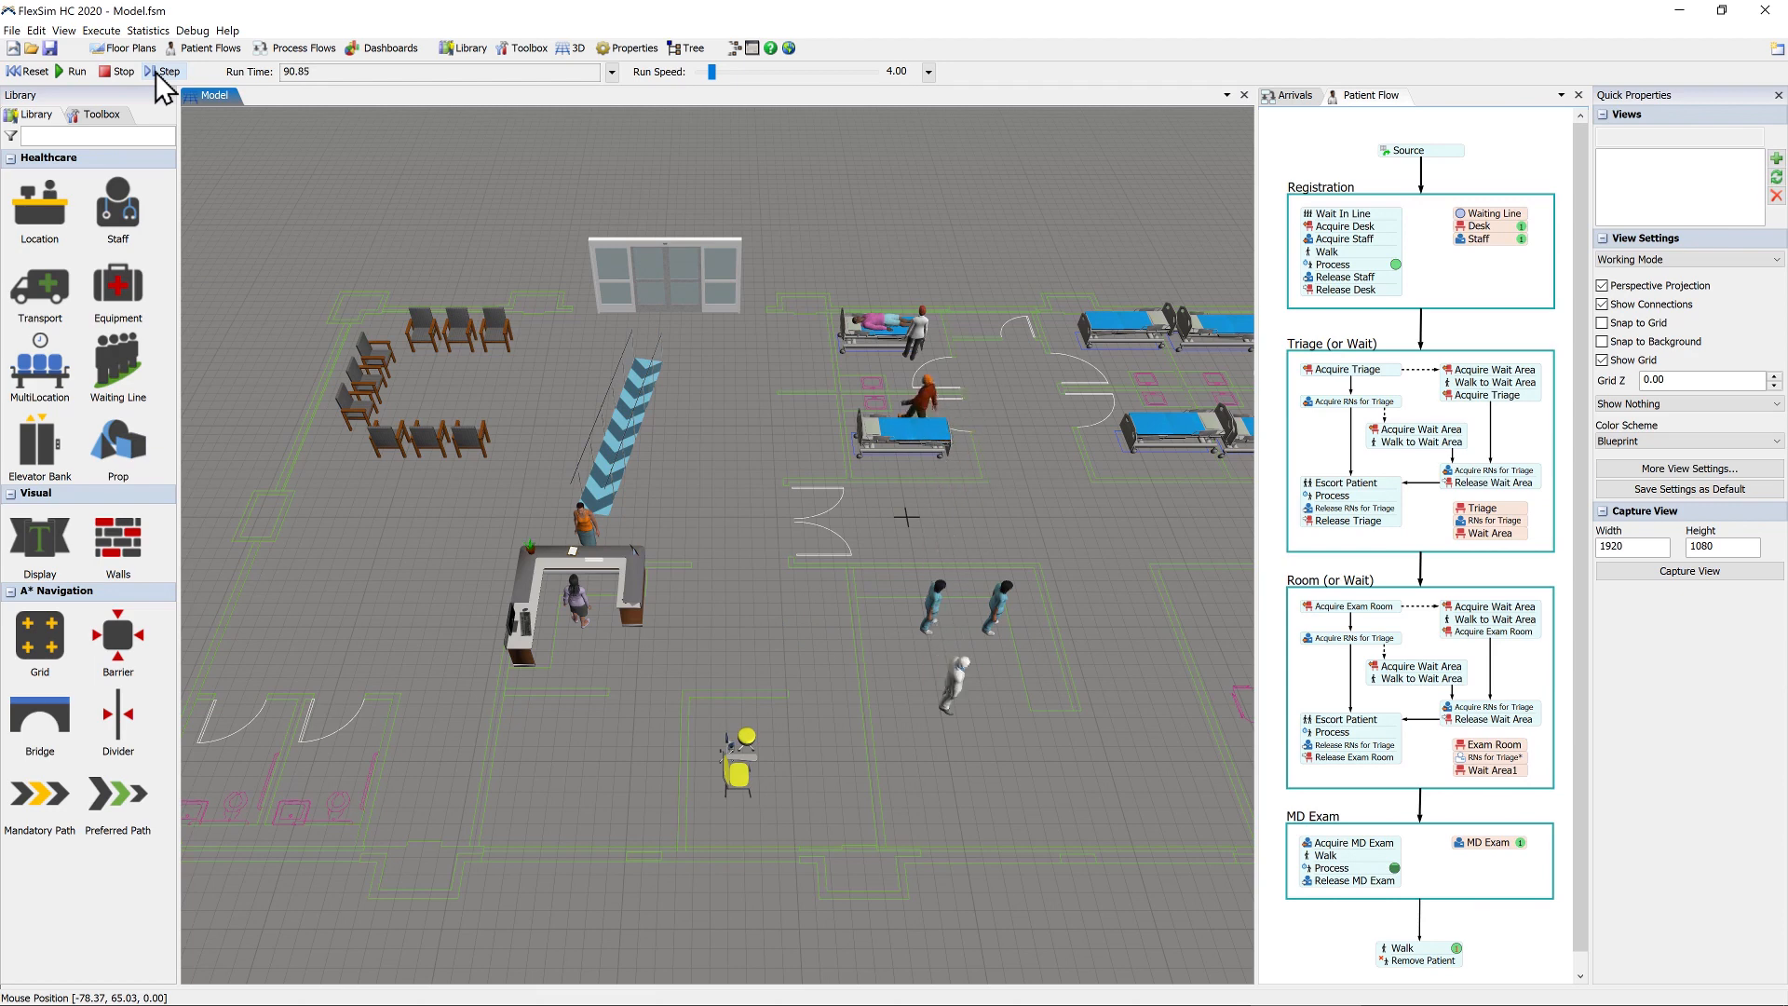
click(156, 73)
click(40, 76)
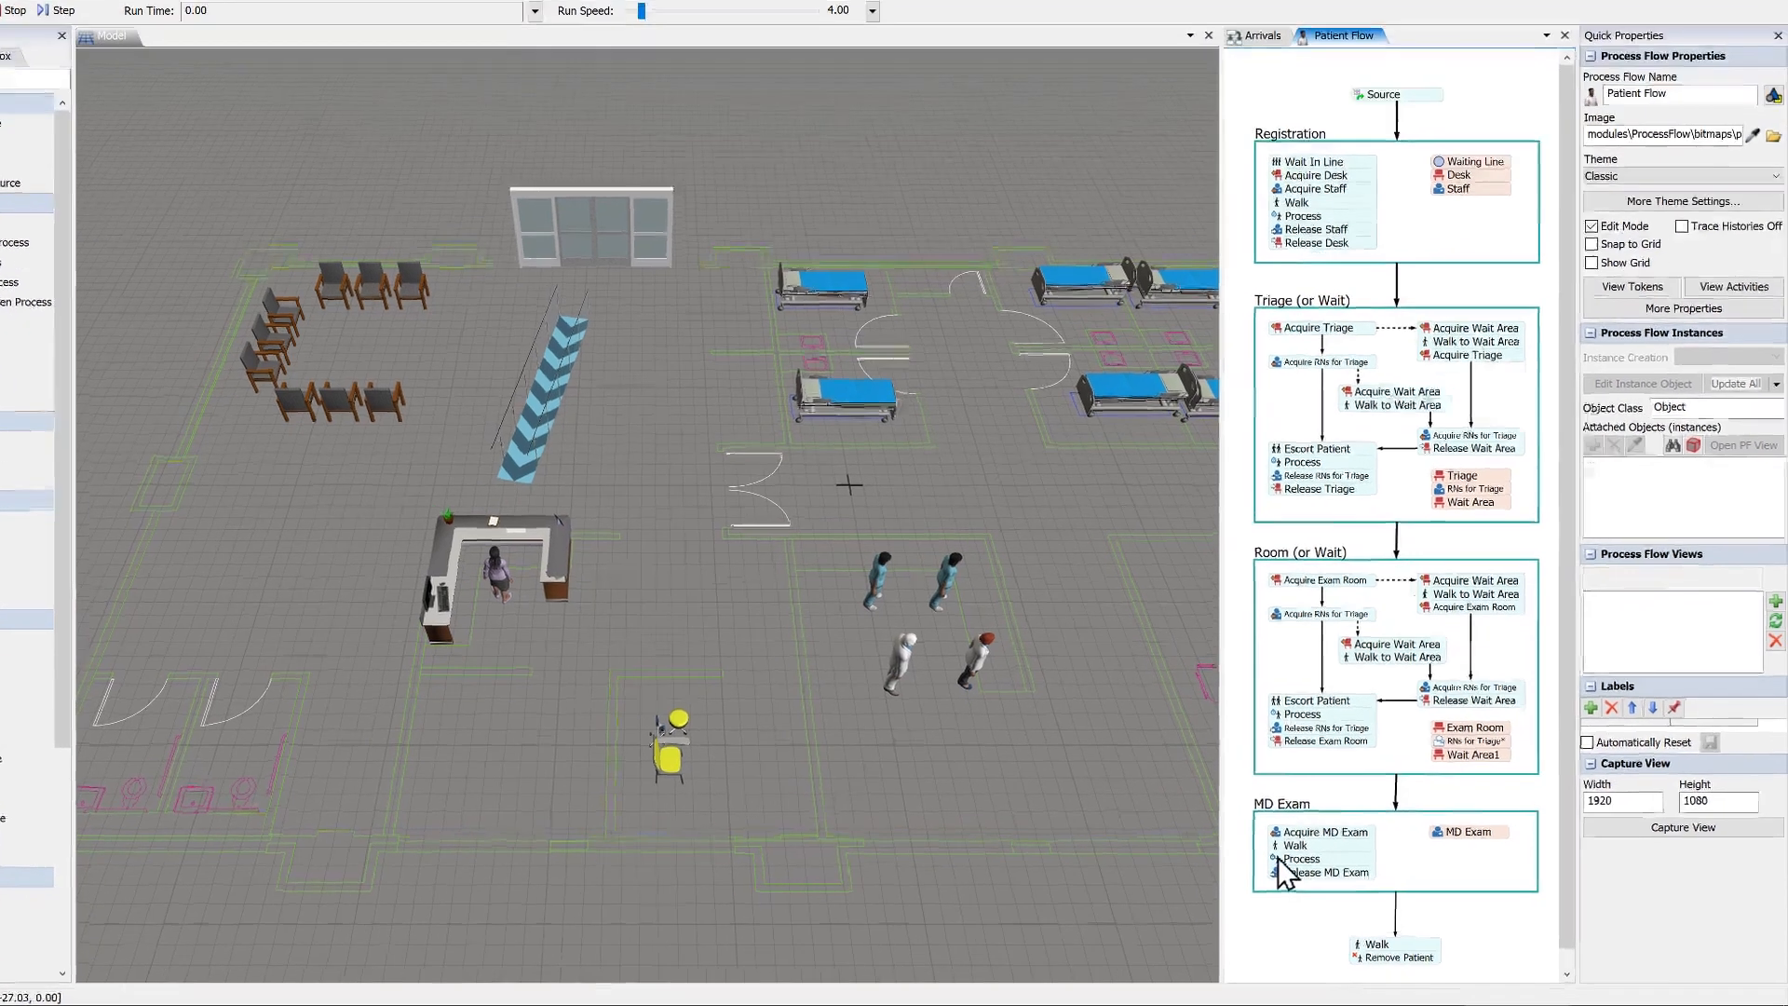
- Set the MD Exam set's process time to a lognormalmeanstdev distribution with mean 30 and standard deviation 10
click(1311, 867)
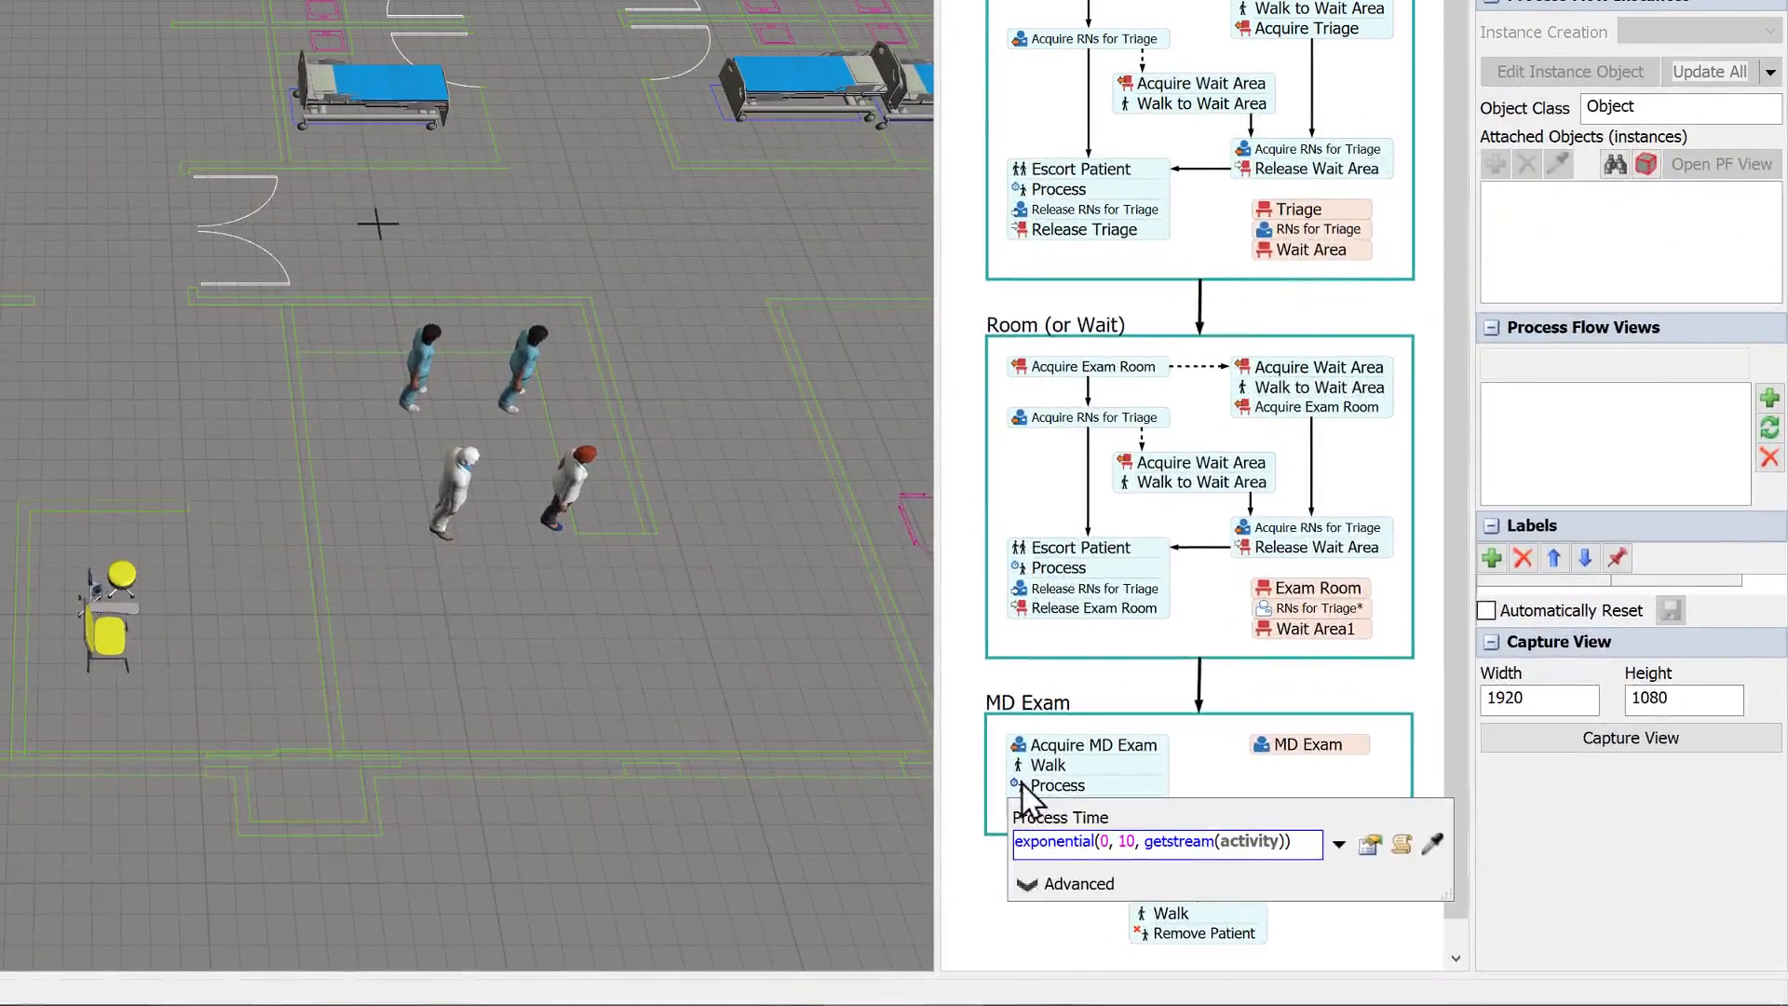
click(1370, 844)
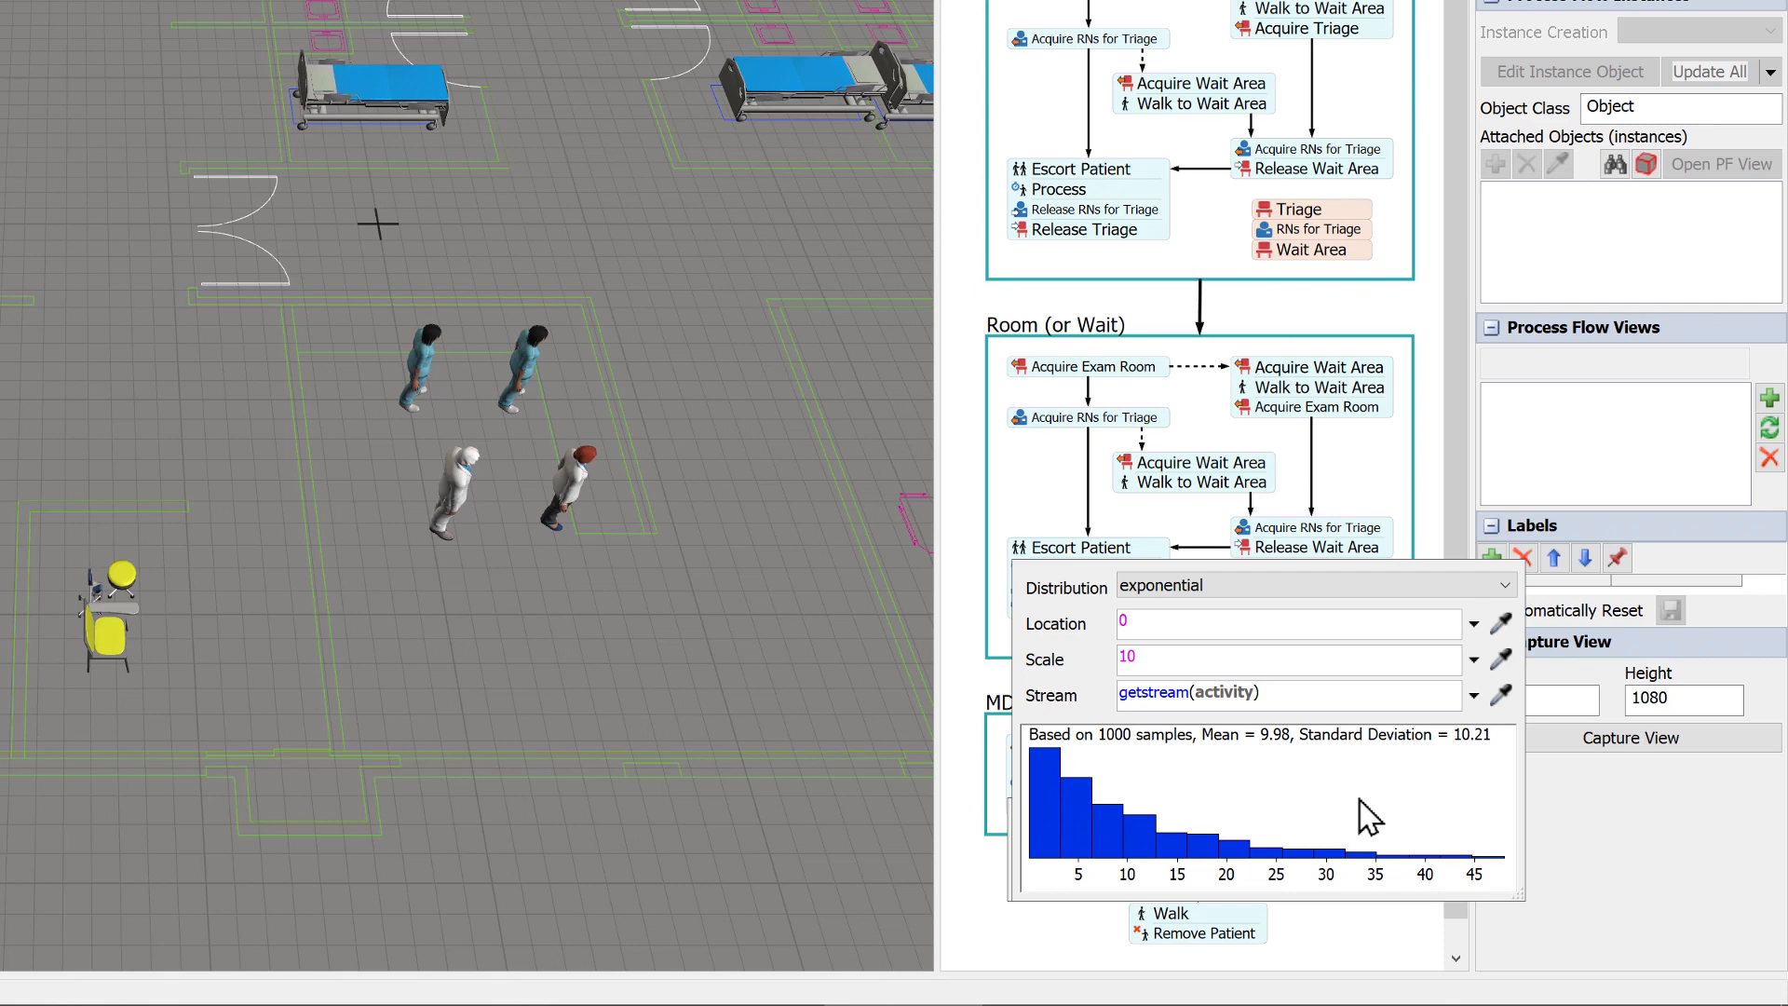
click(1338, 588)
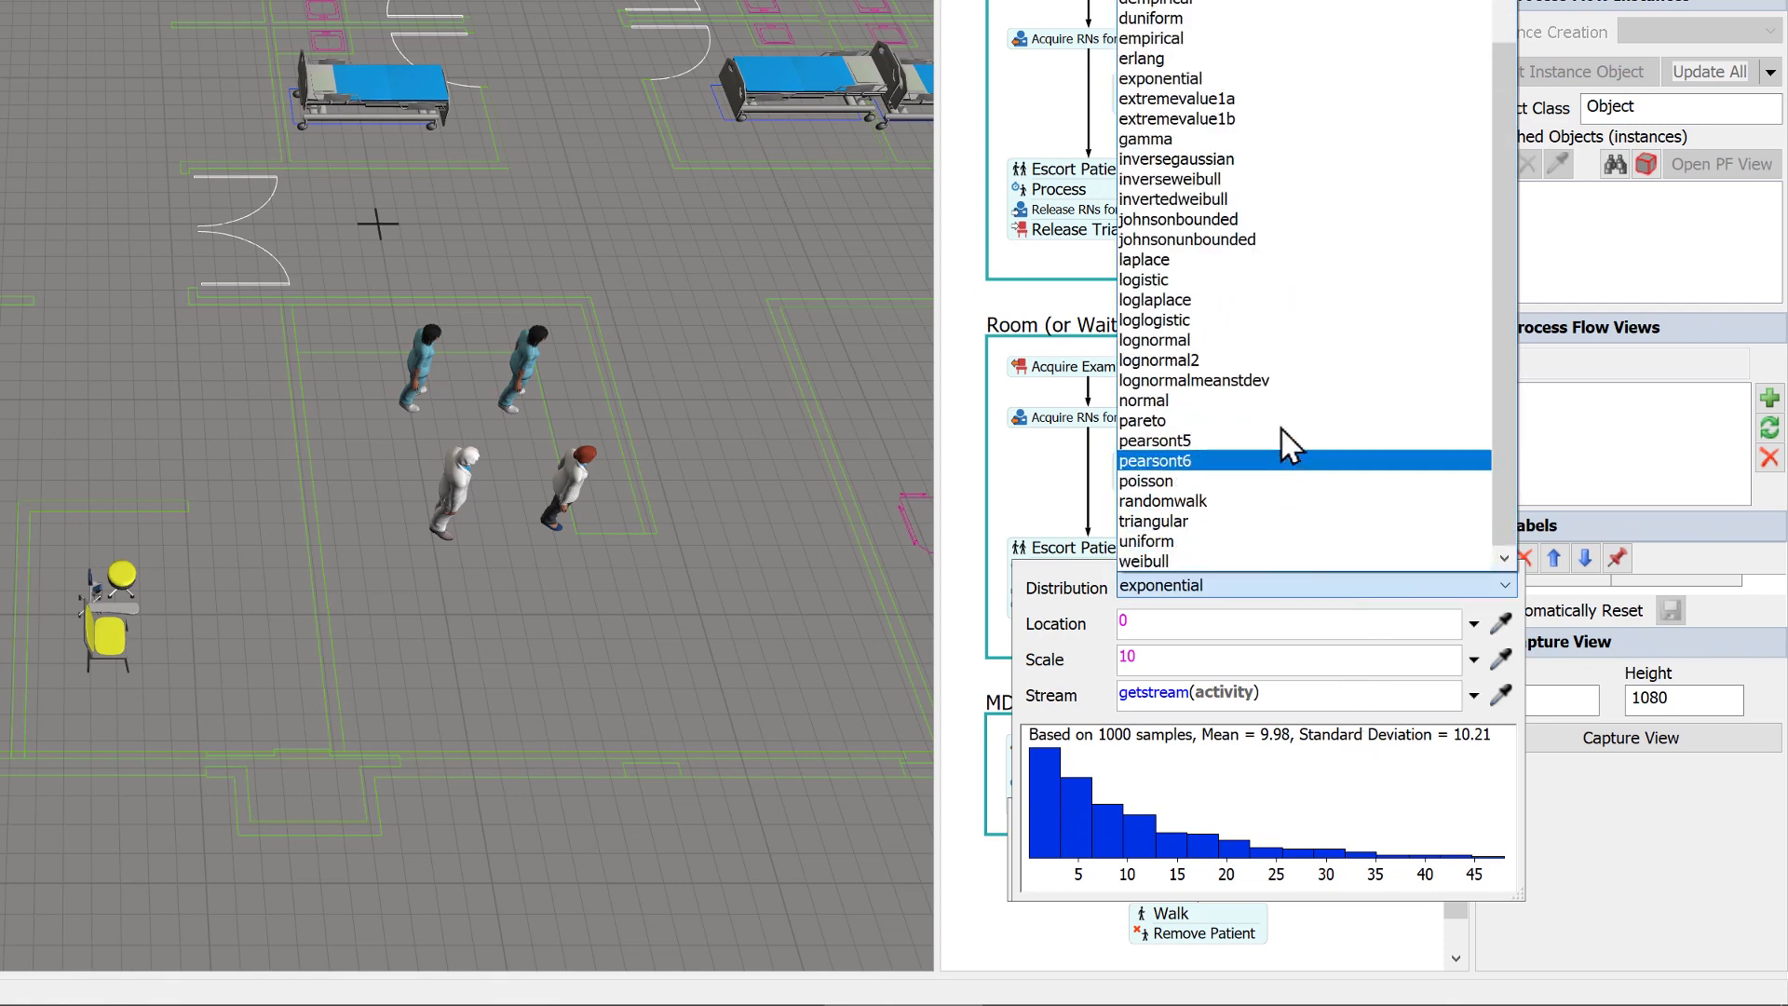
click(1279, 400)
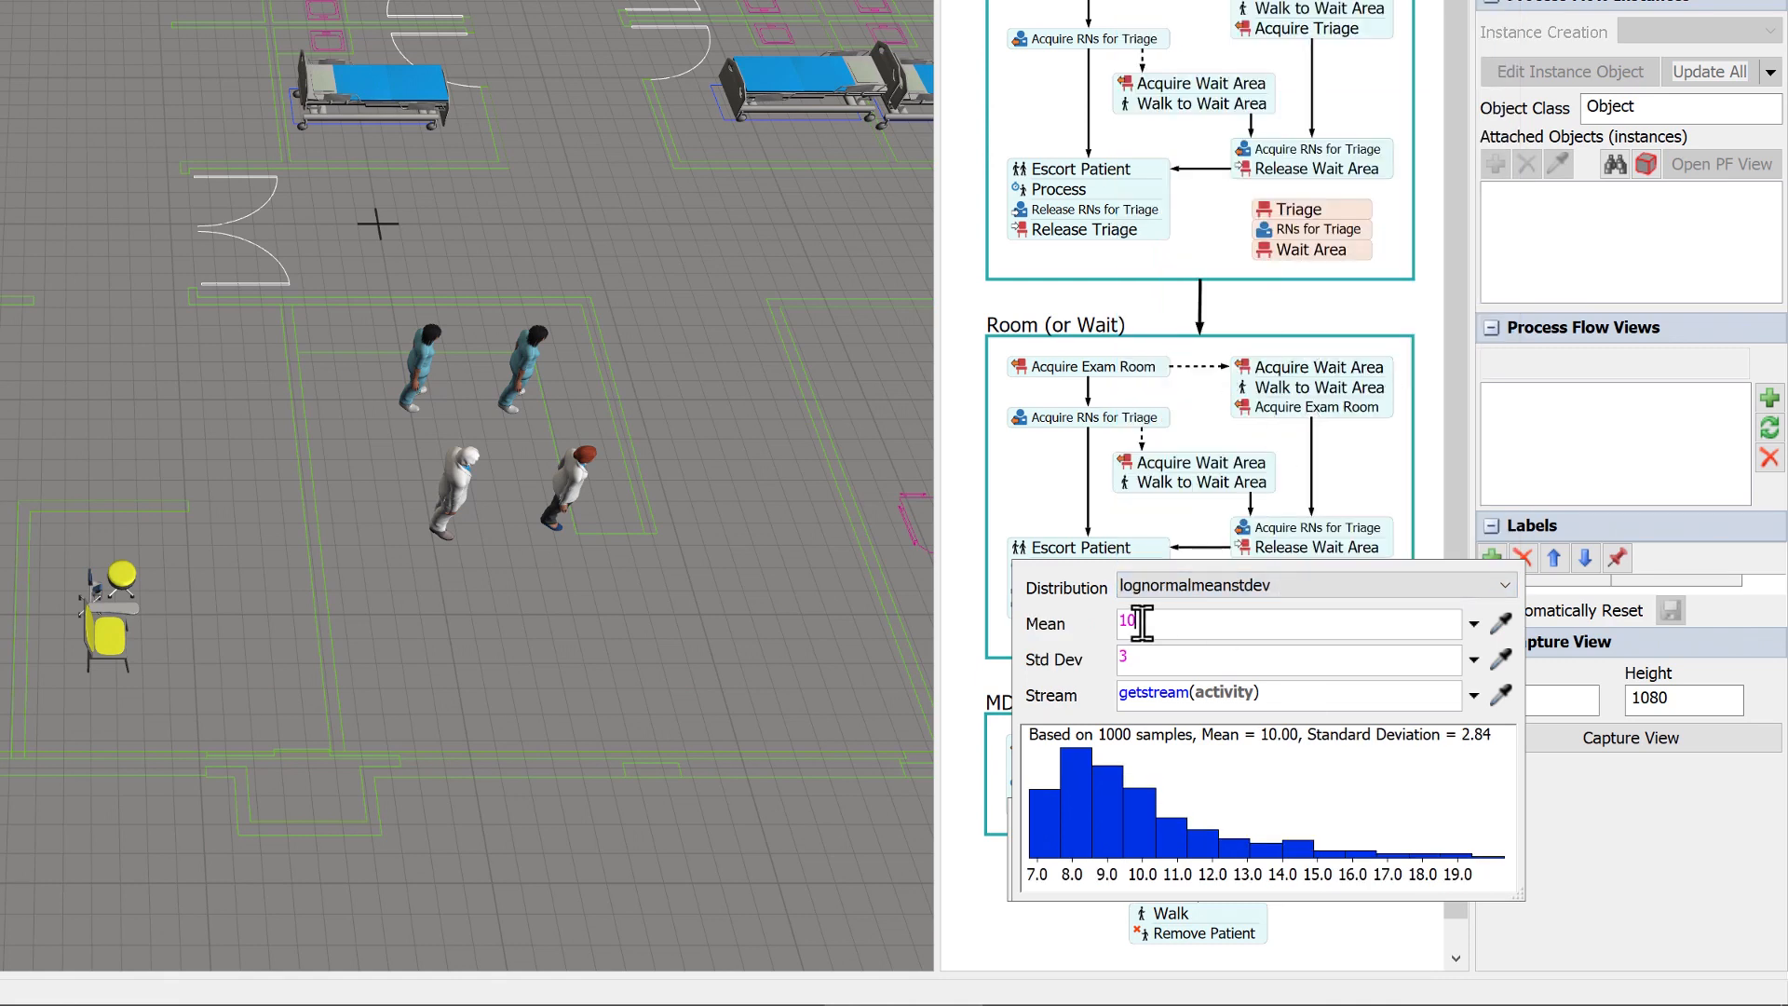
drag(1142, 623, 1097, 616)
double_click(1122, 657)
text(10)
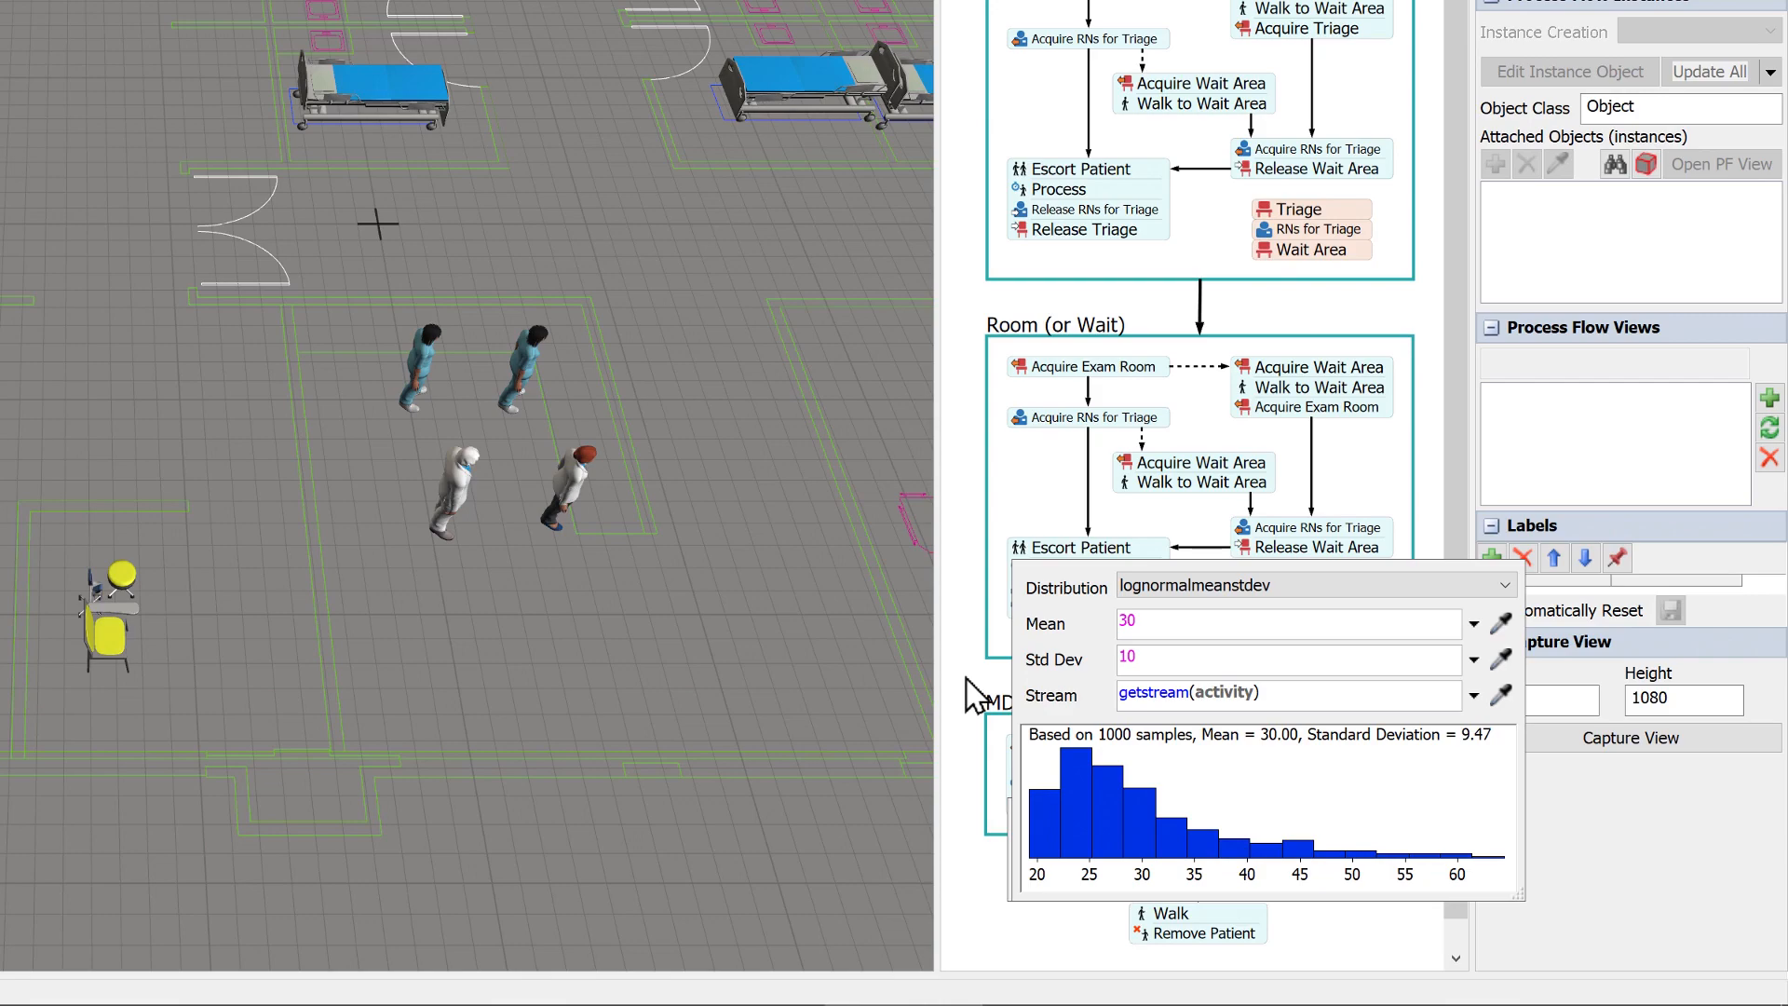
click(966, 678)
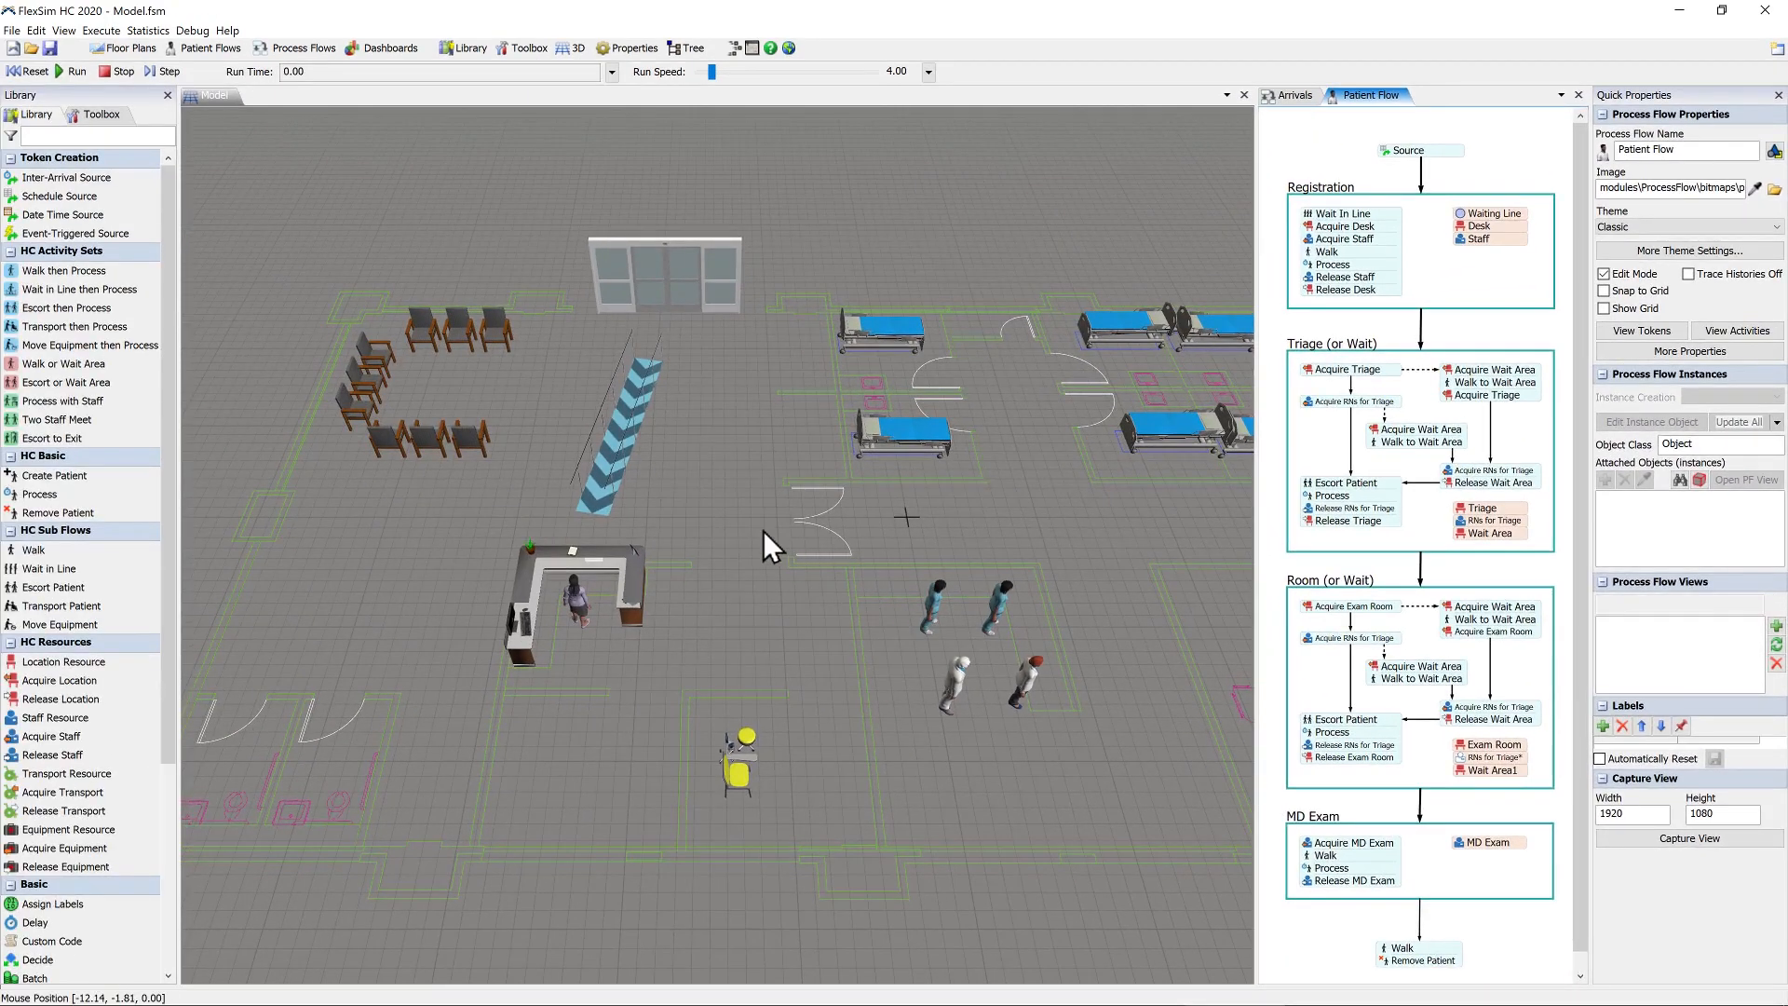
- Reset and run the simulation to watch the exam room and MD exam processes, and reset it again
click(746, 522)
drag(746, 521, 638, 533)
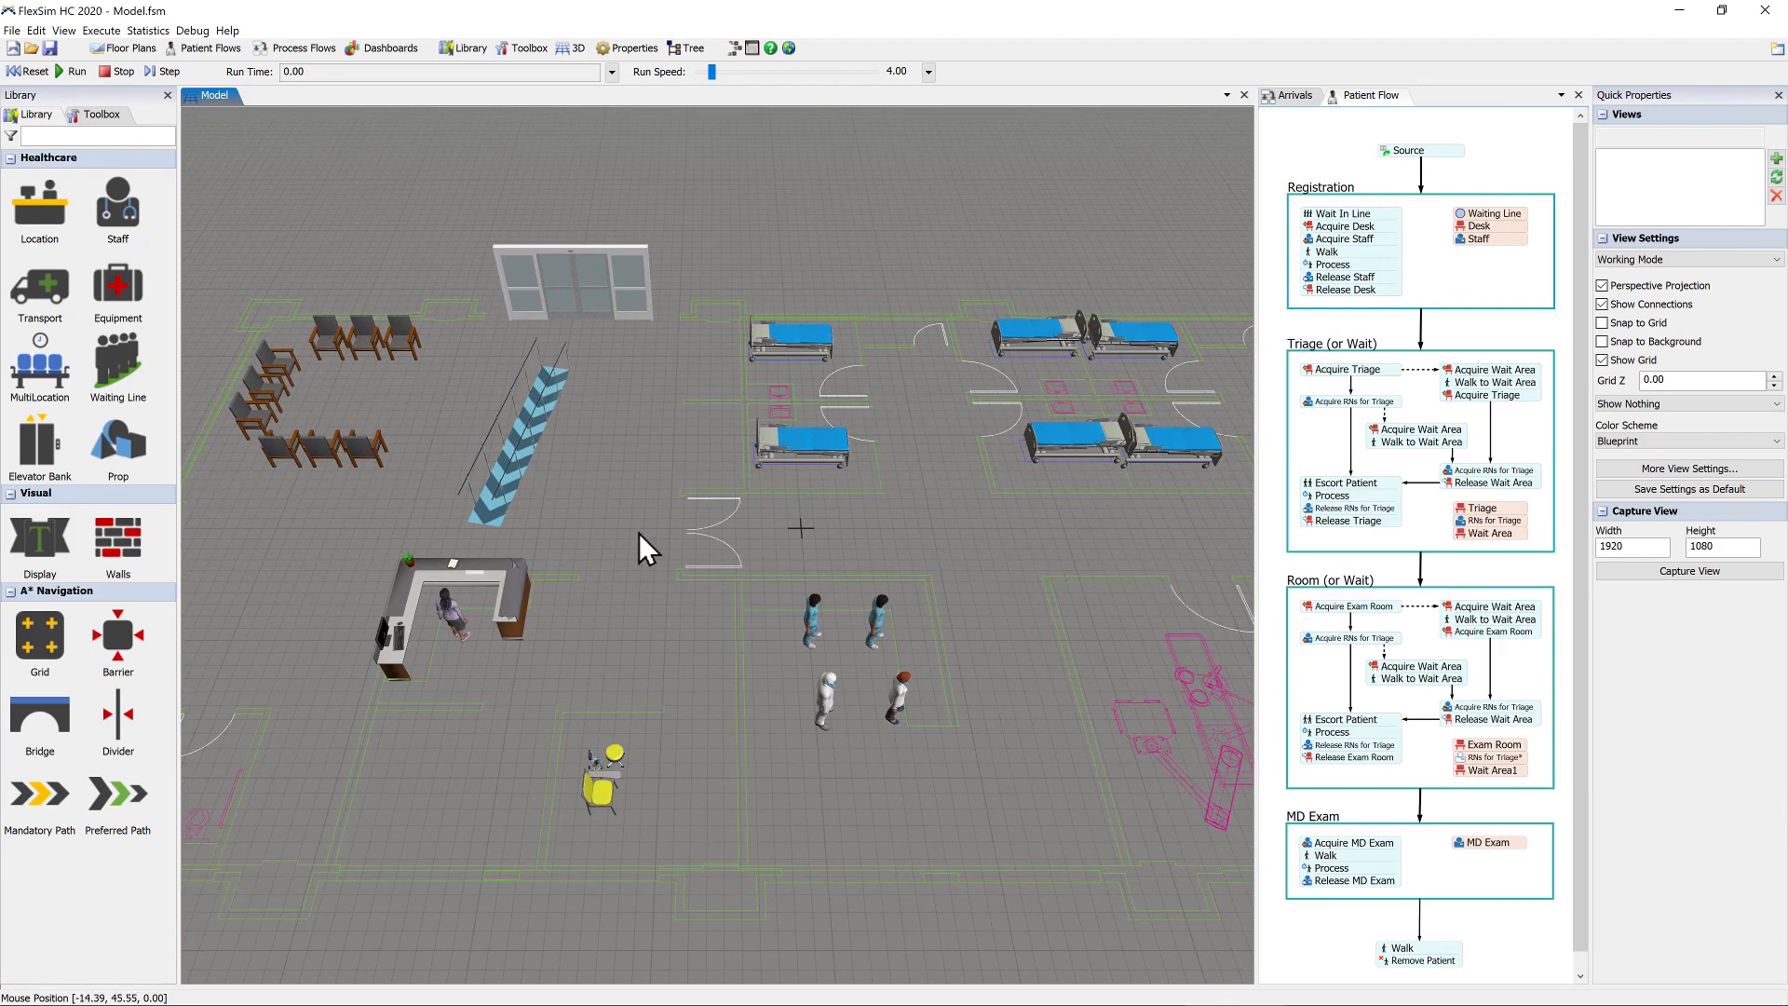
click(28, 71)
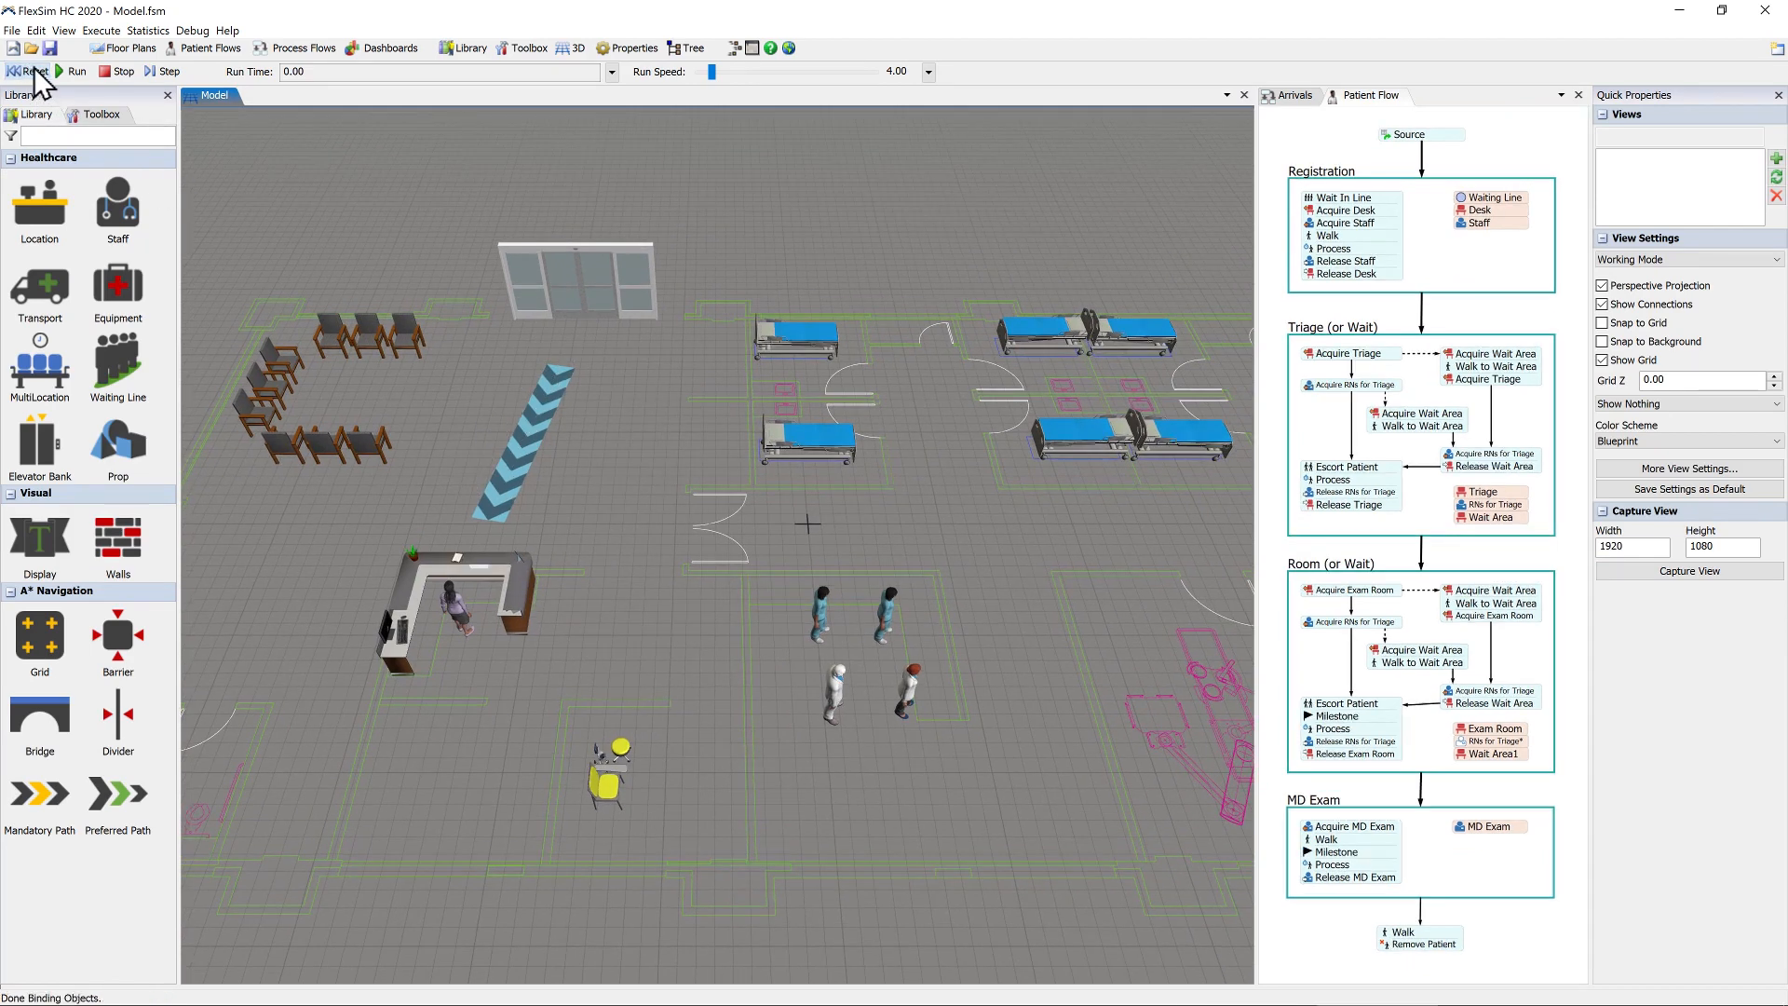
click(75, 72)
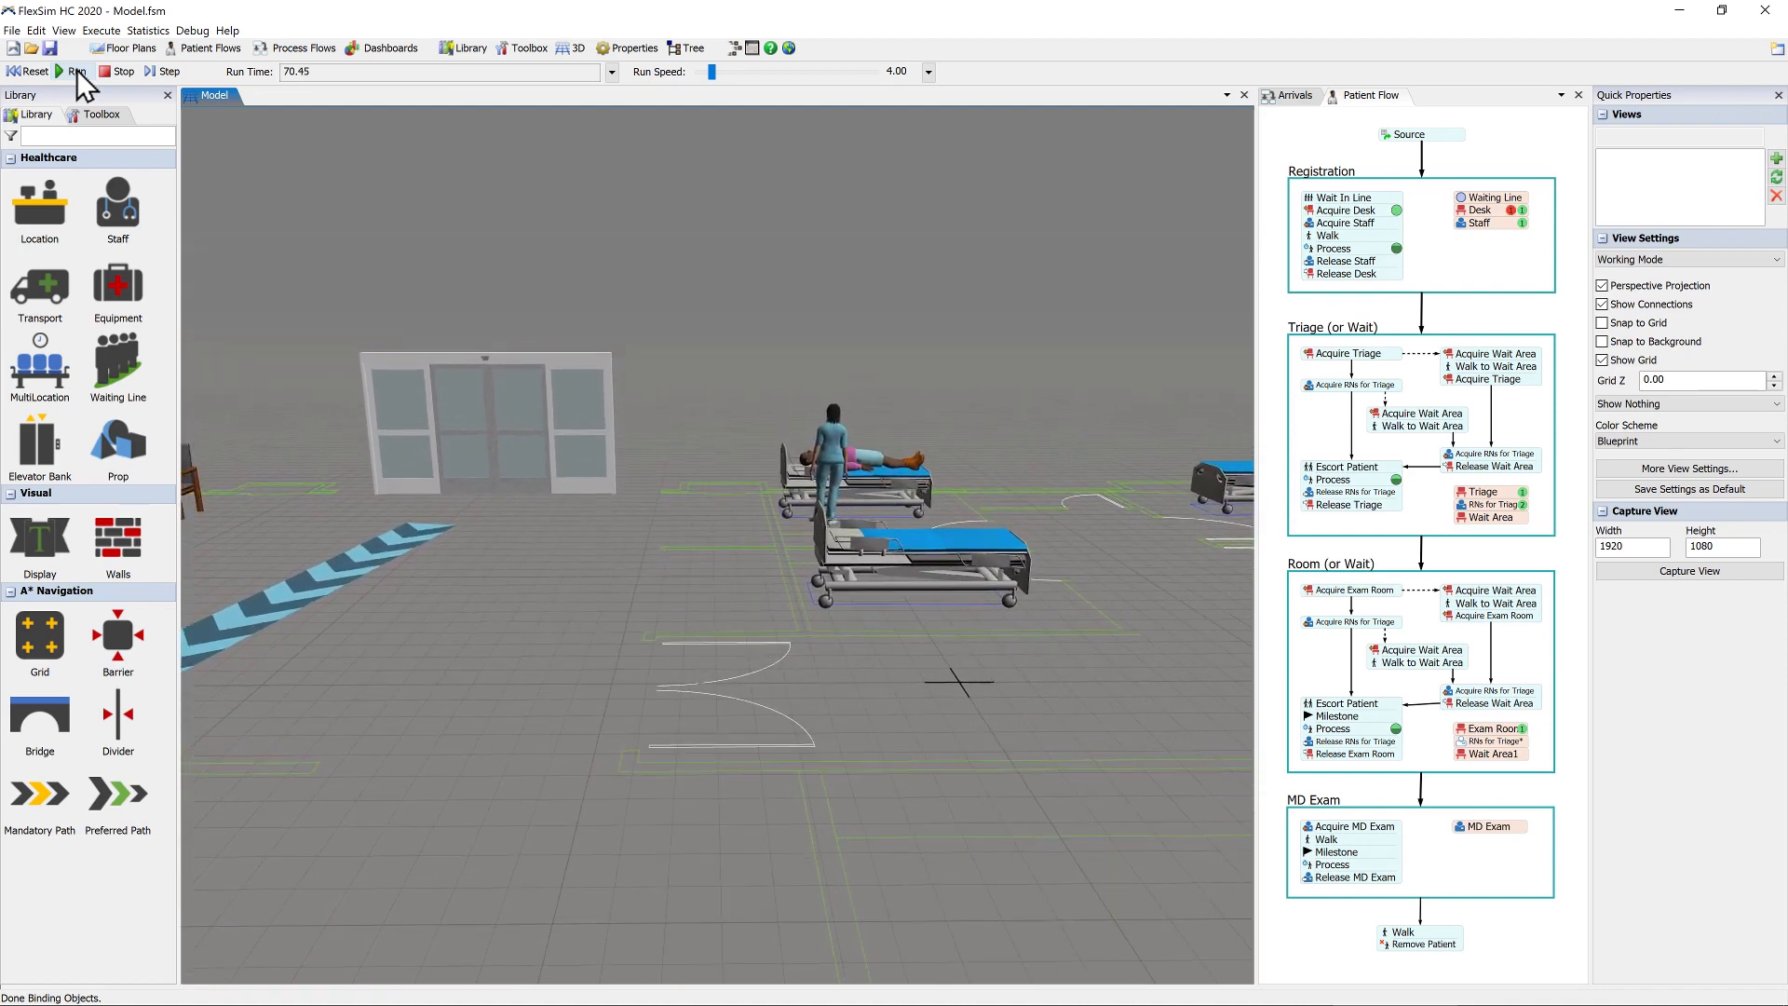
click(28, 72)
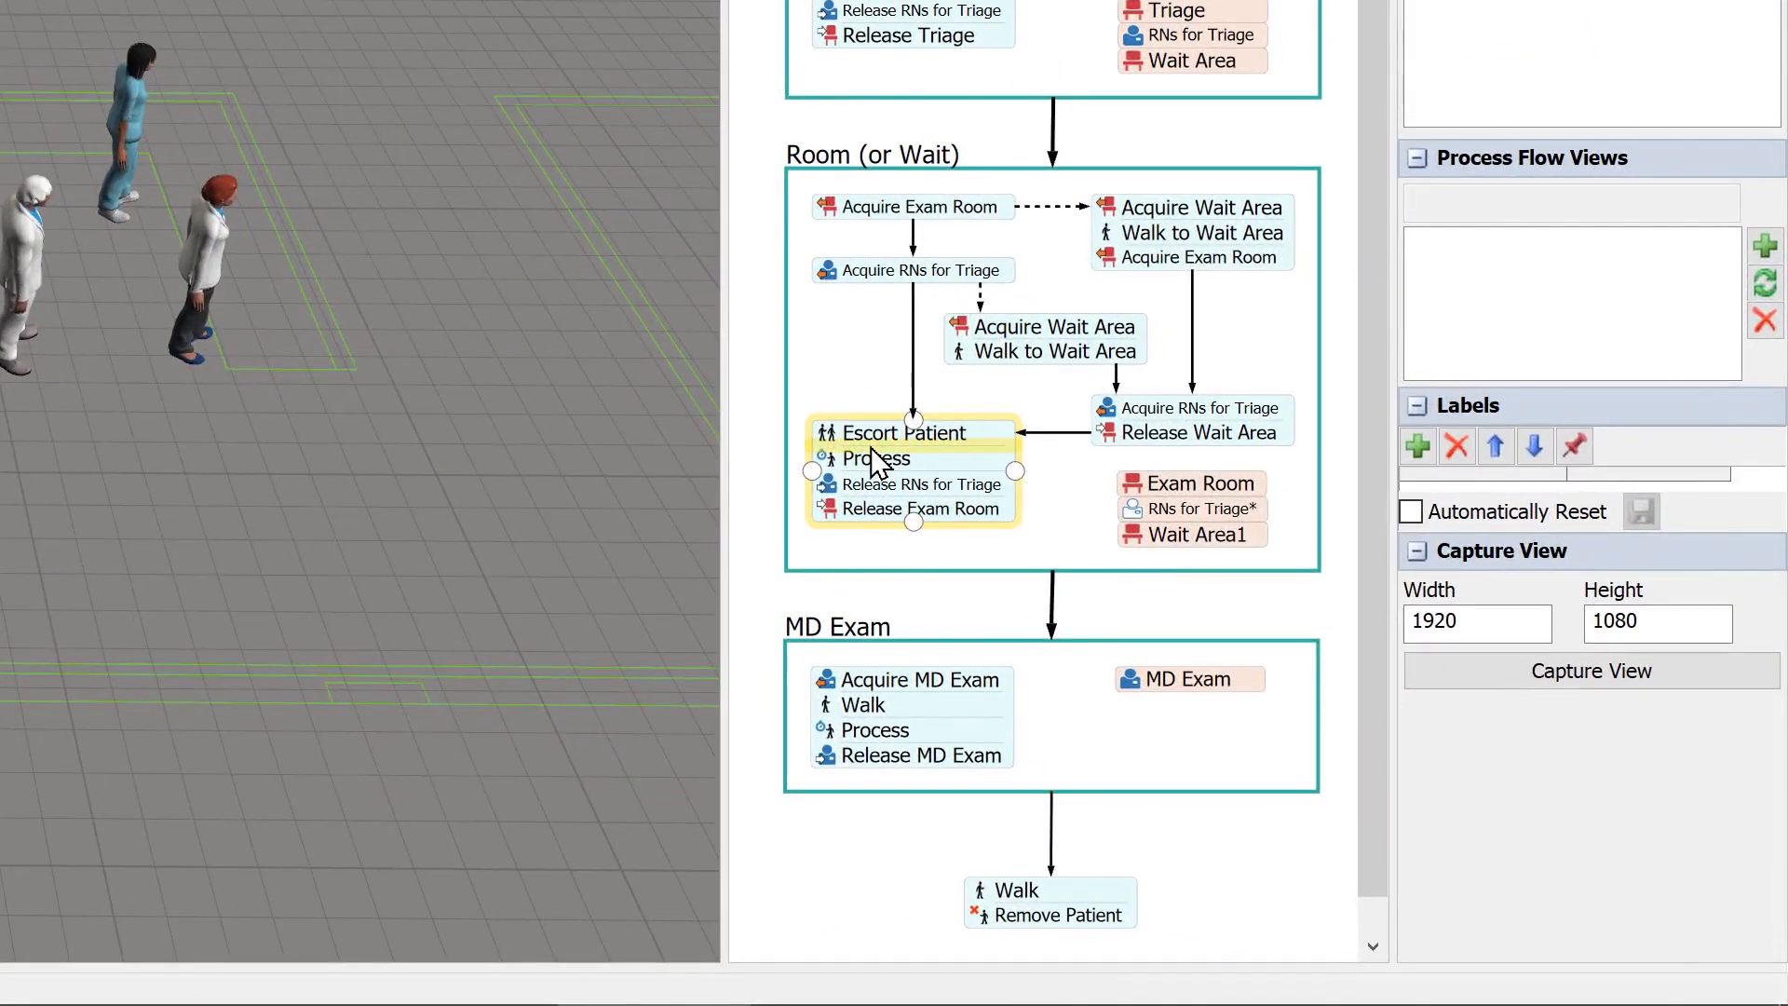
- Insert a Milestone activity between Escort Patient and Process in the Room (or Wait) set and name the milestone Roomed
double_click(873, 451)
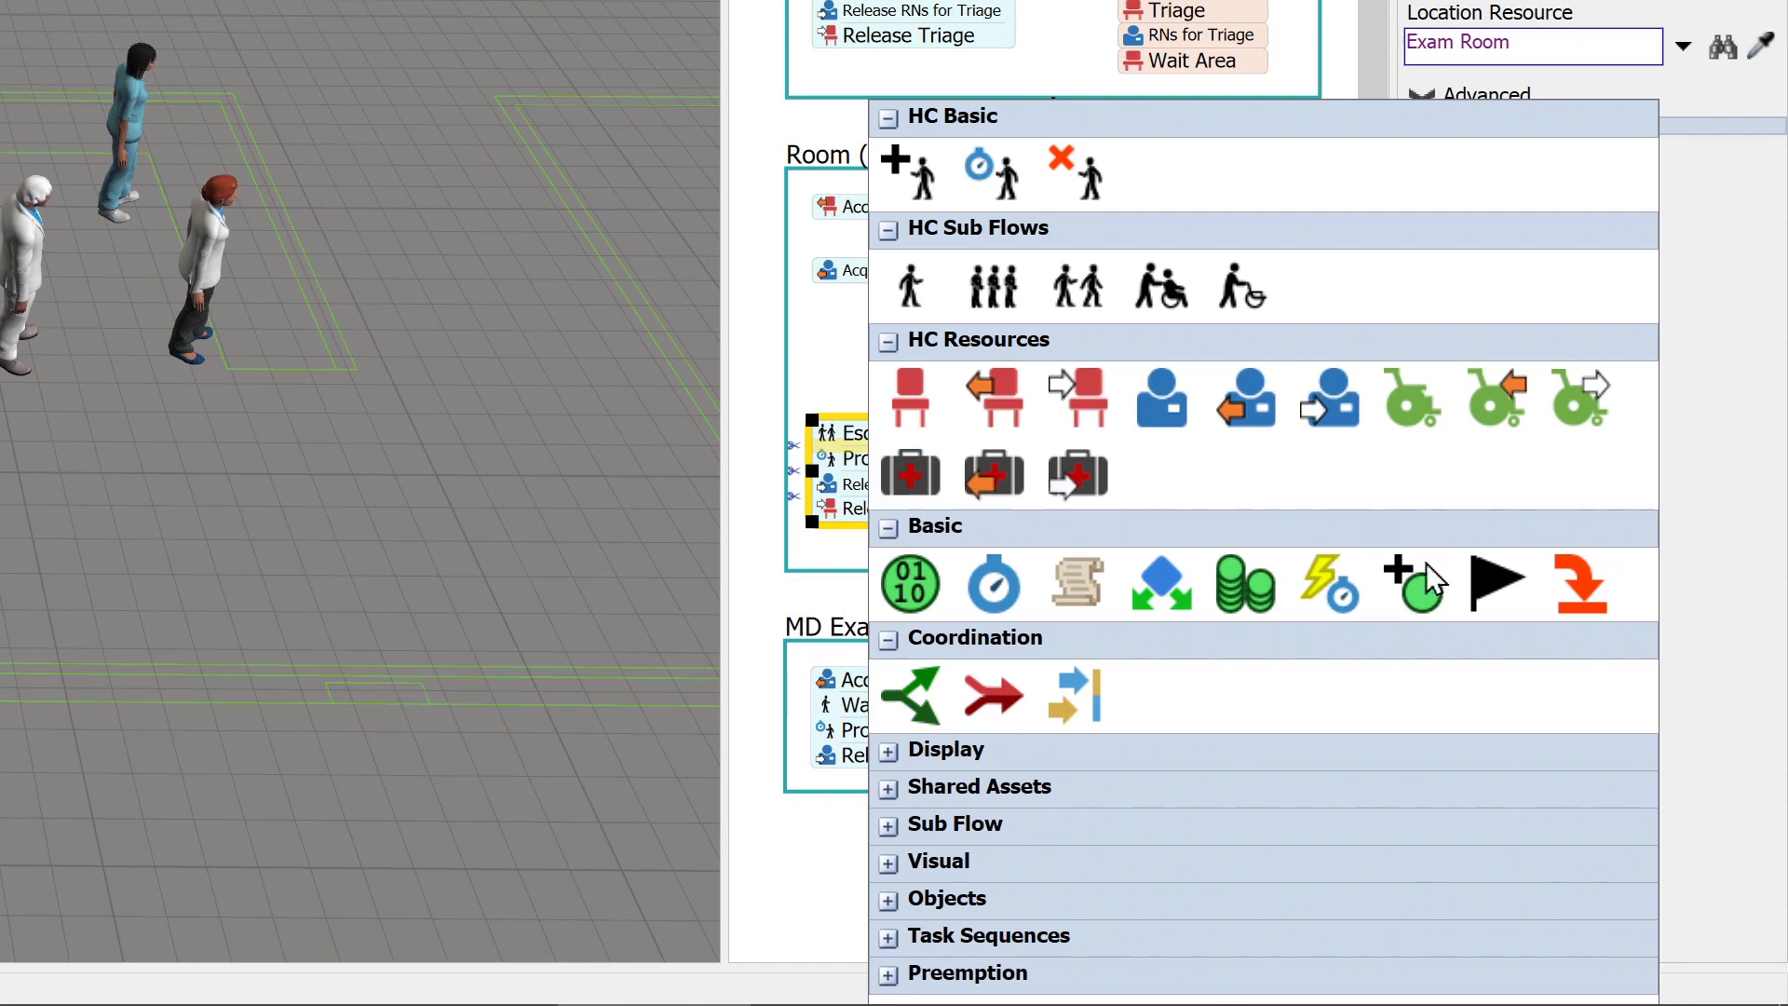
click(1490, 576)
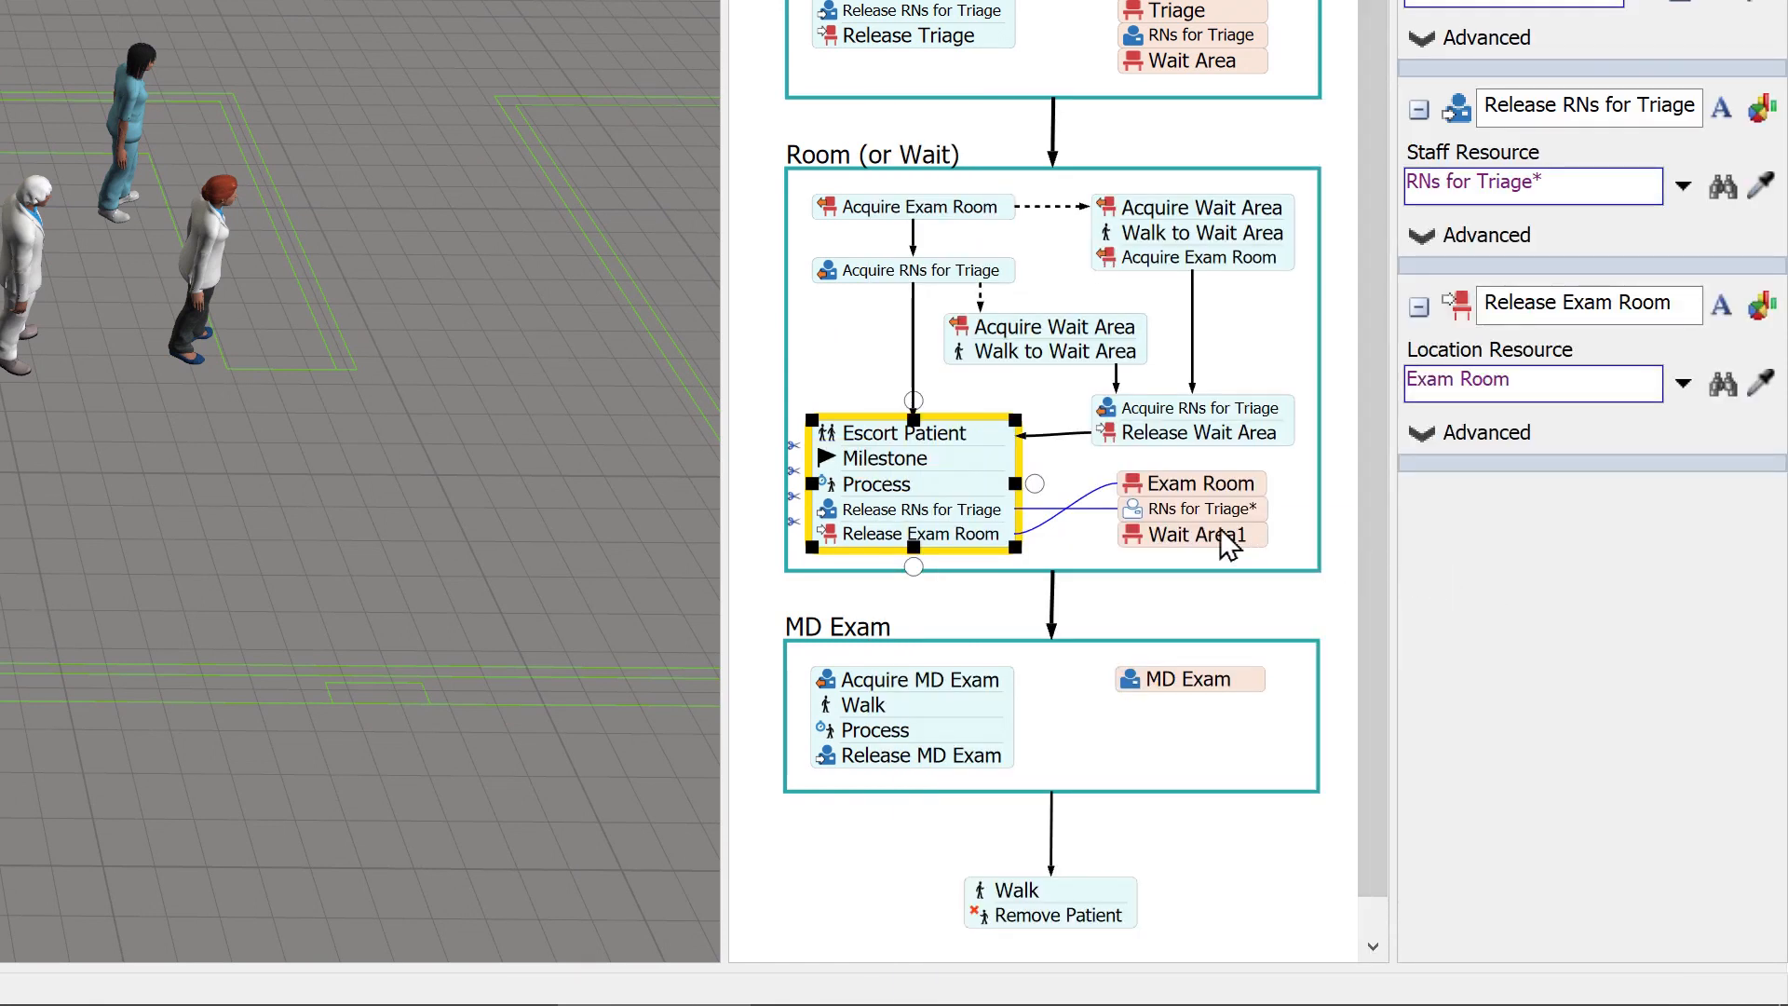
click(831, 466)
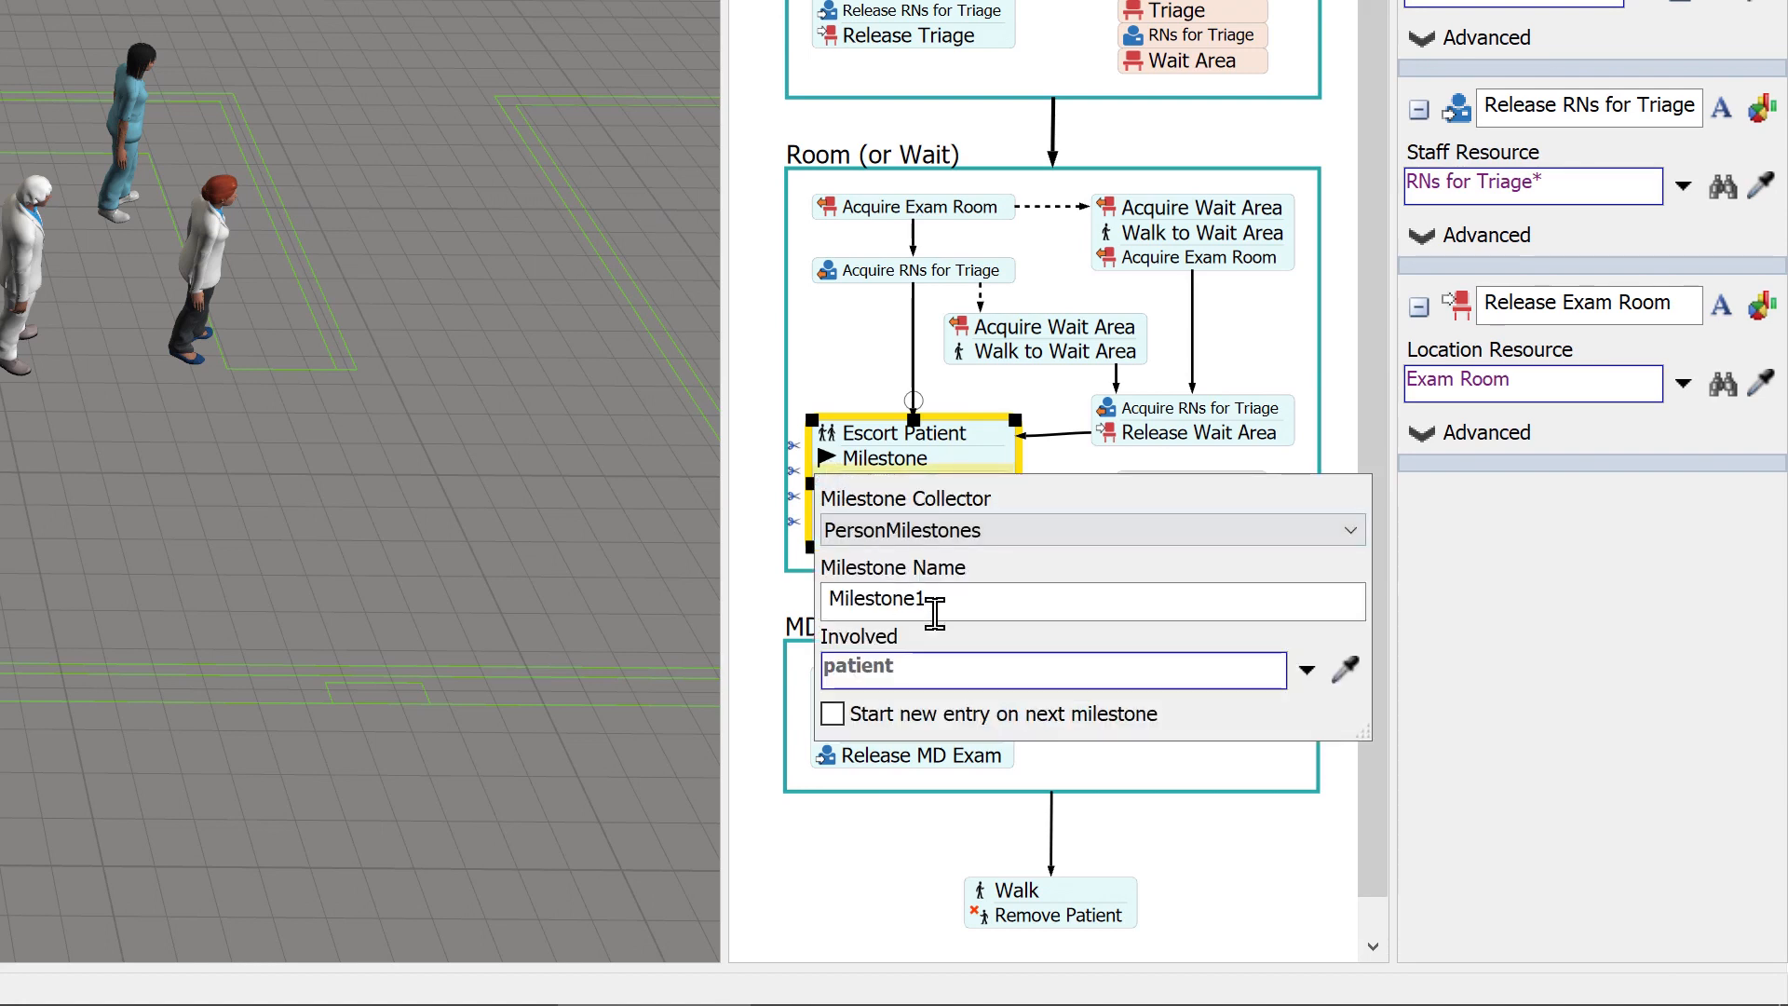
drag(942, 599, 838, 593)
text(Roo)
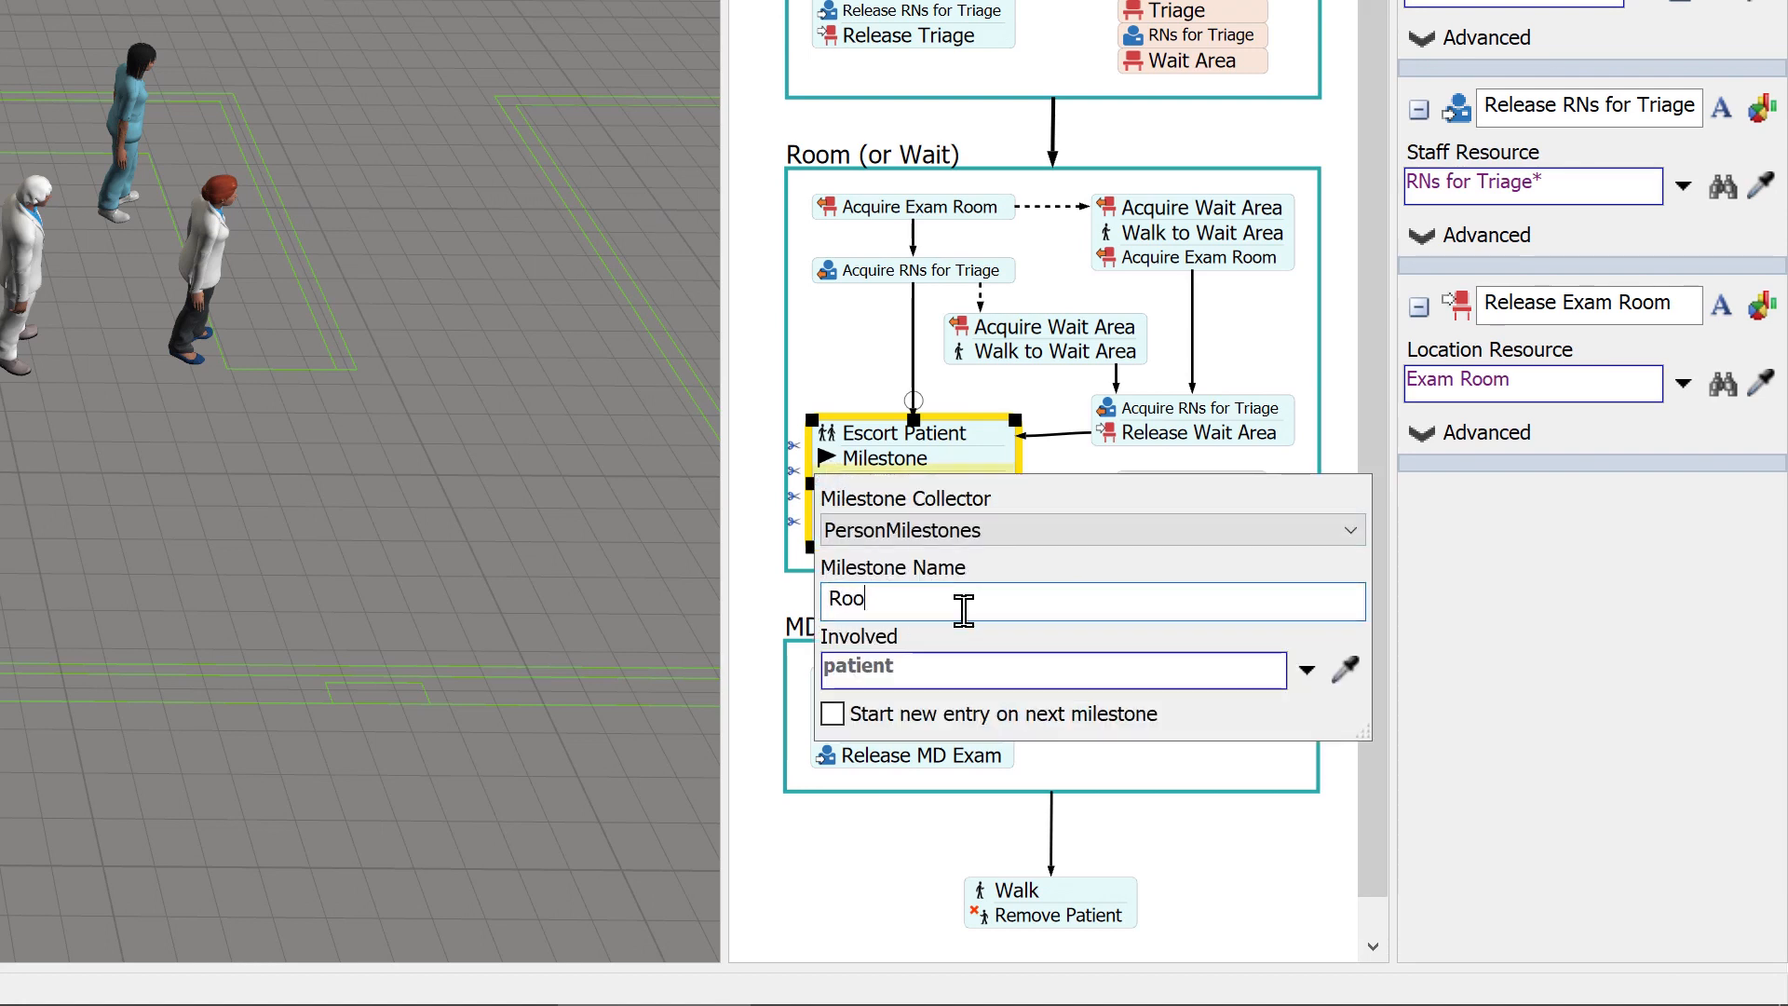
text(med)
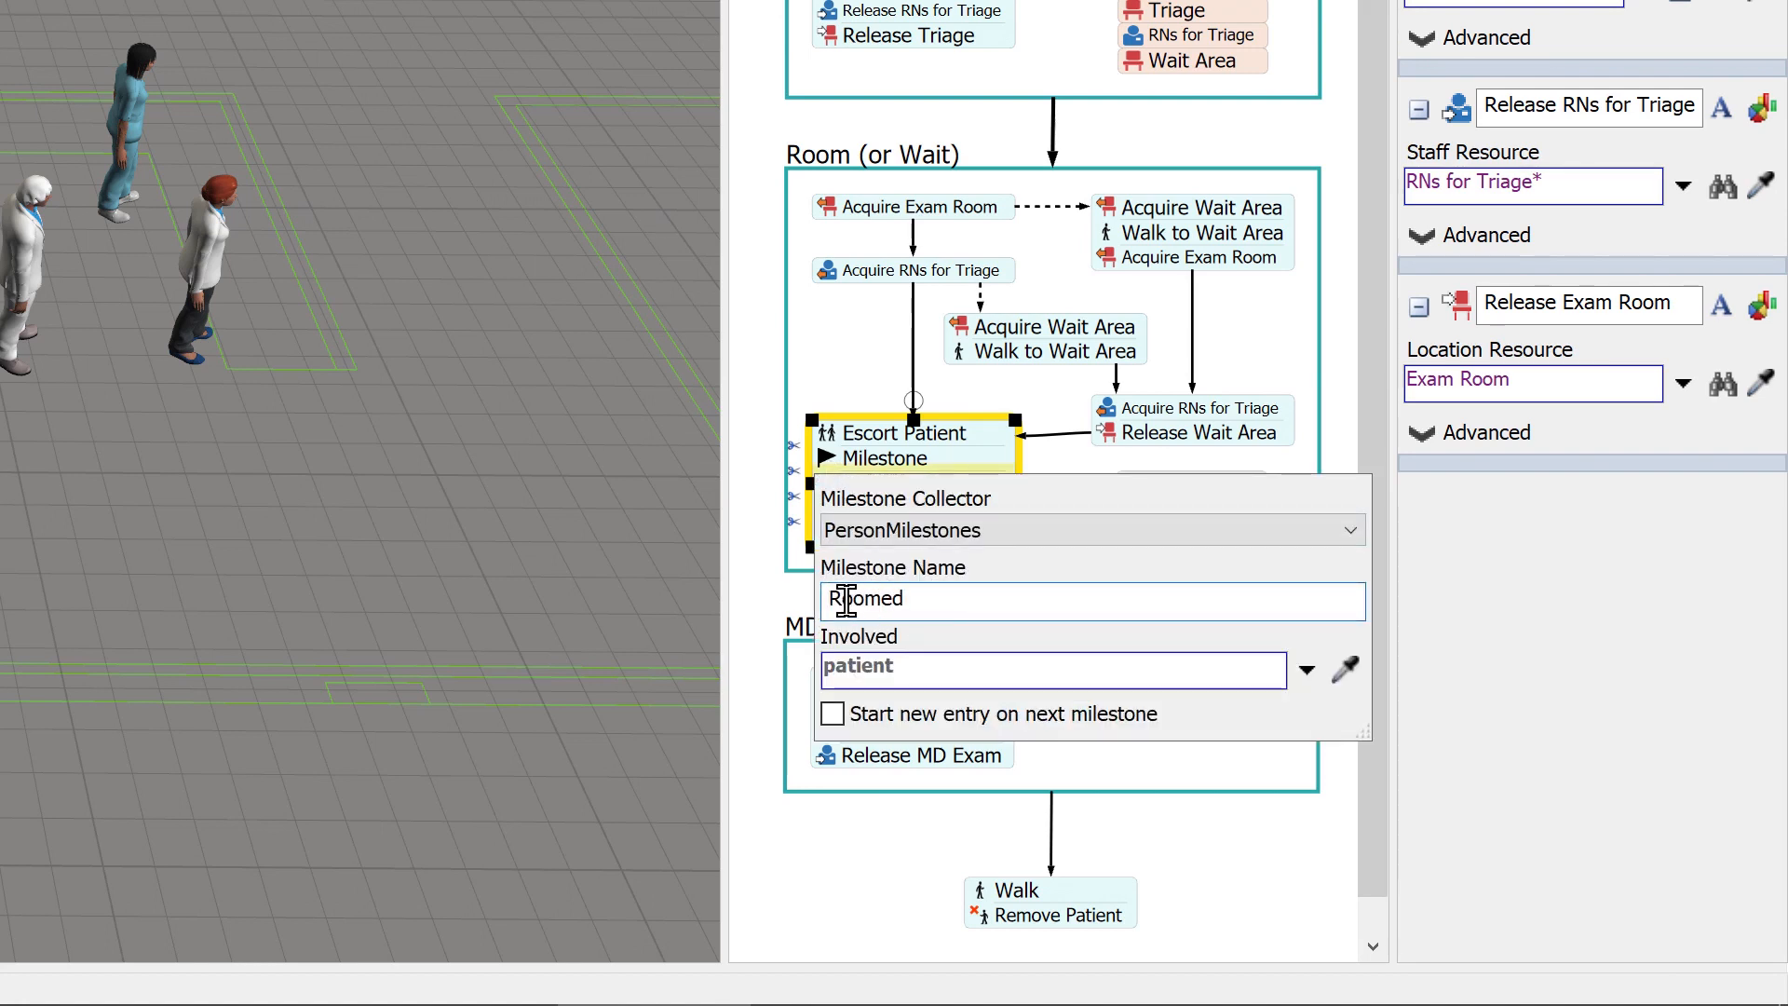
click(761, 610)
click(762, 609)
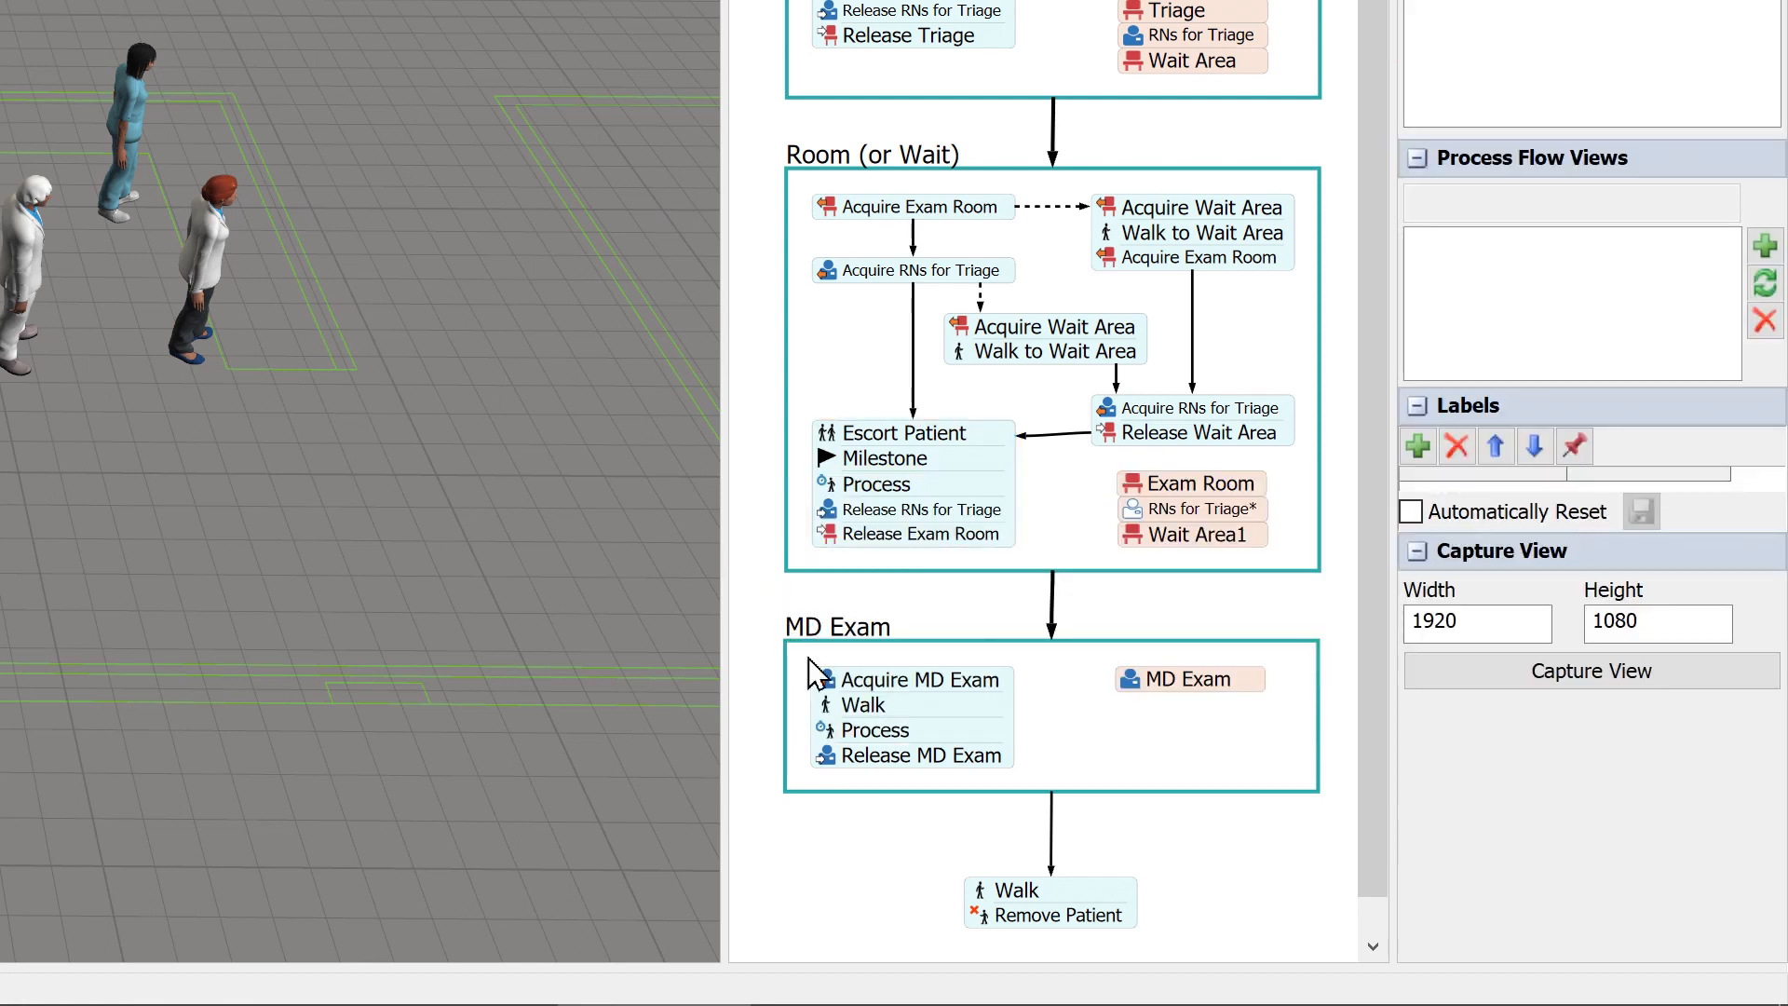
- Insert a Milestone activity between Walk and Process in the MD Exam set and name the milestone SeeDoctor
click(864, 718)
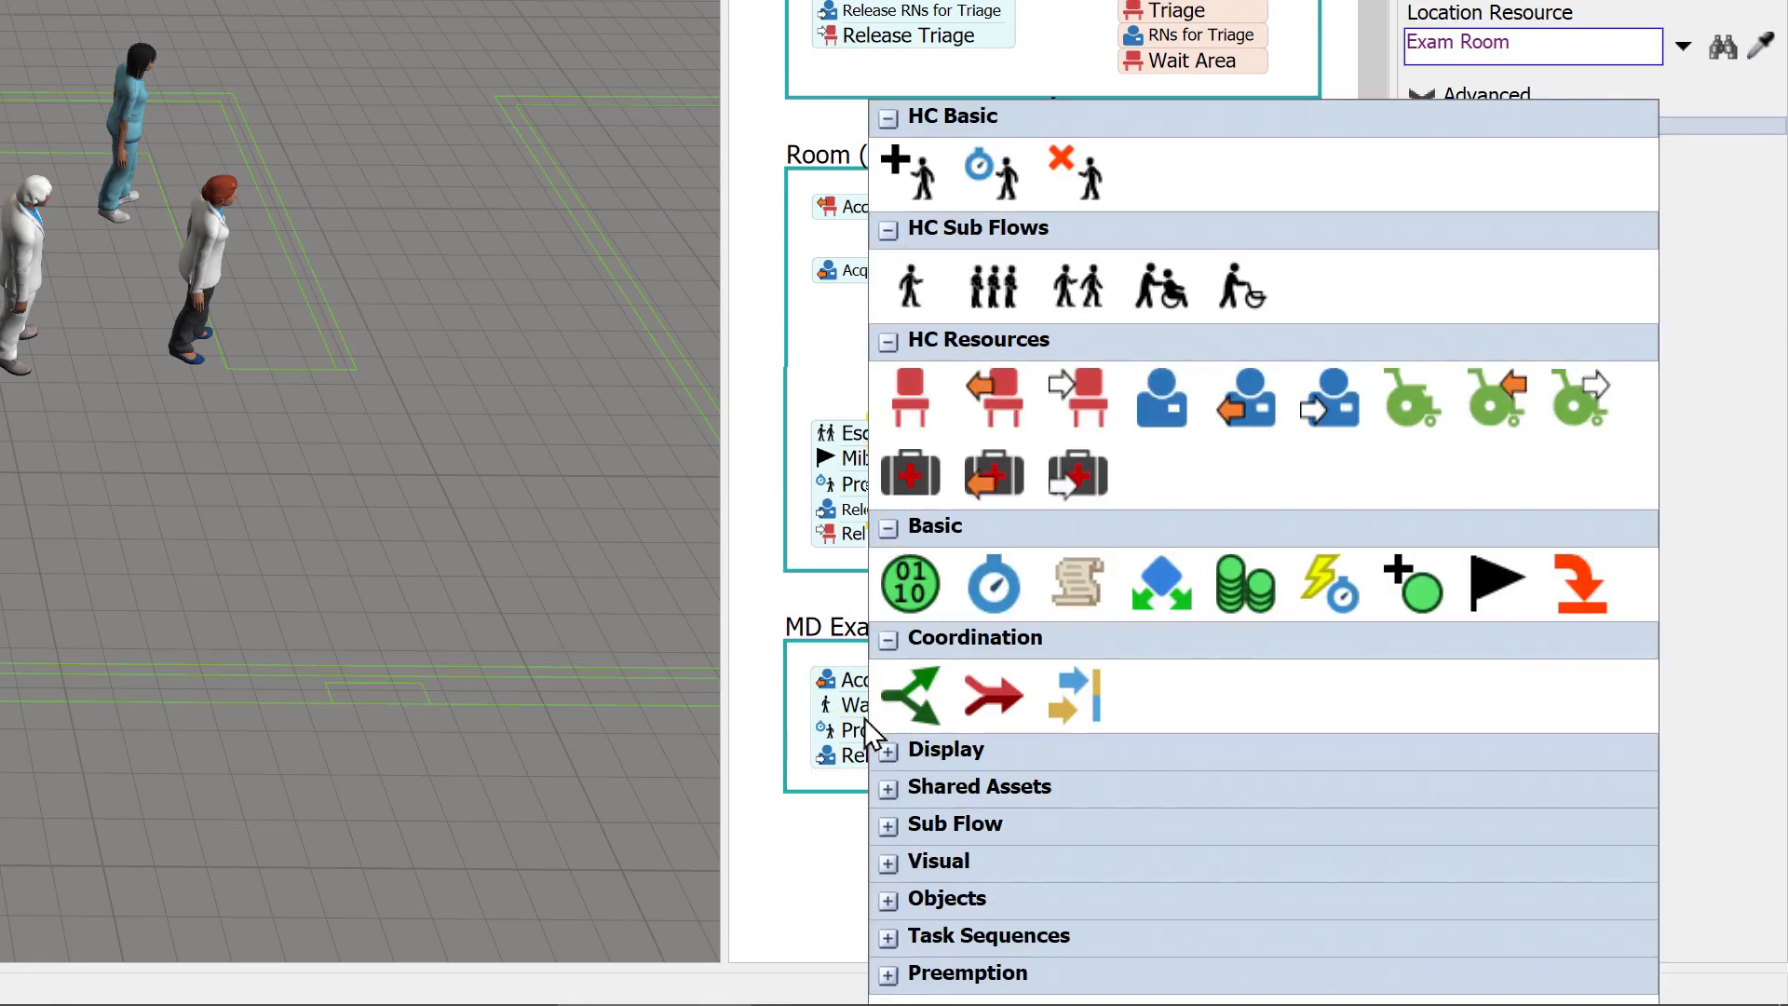
click(1494, 586)
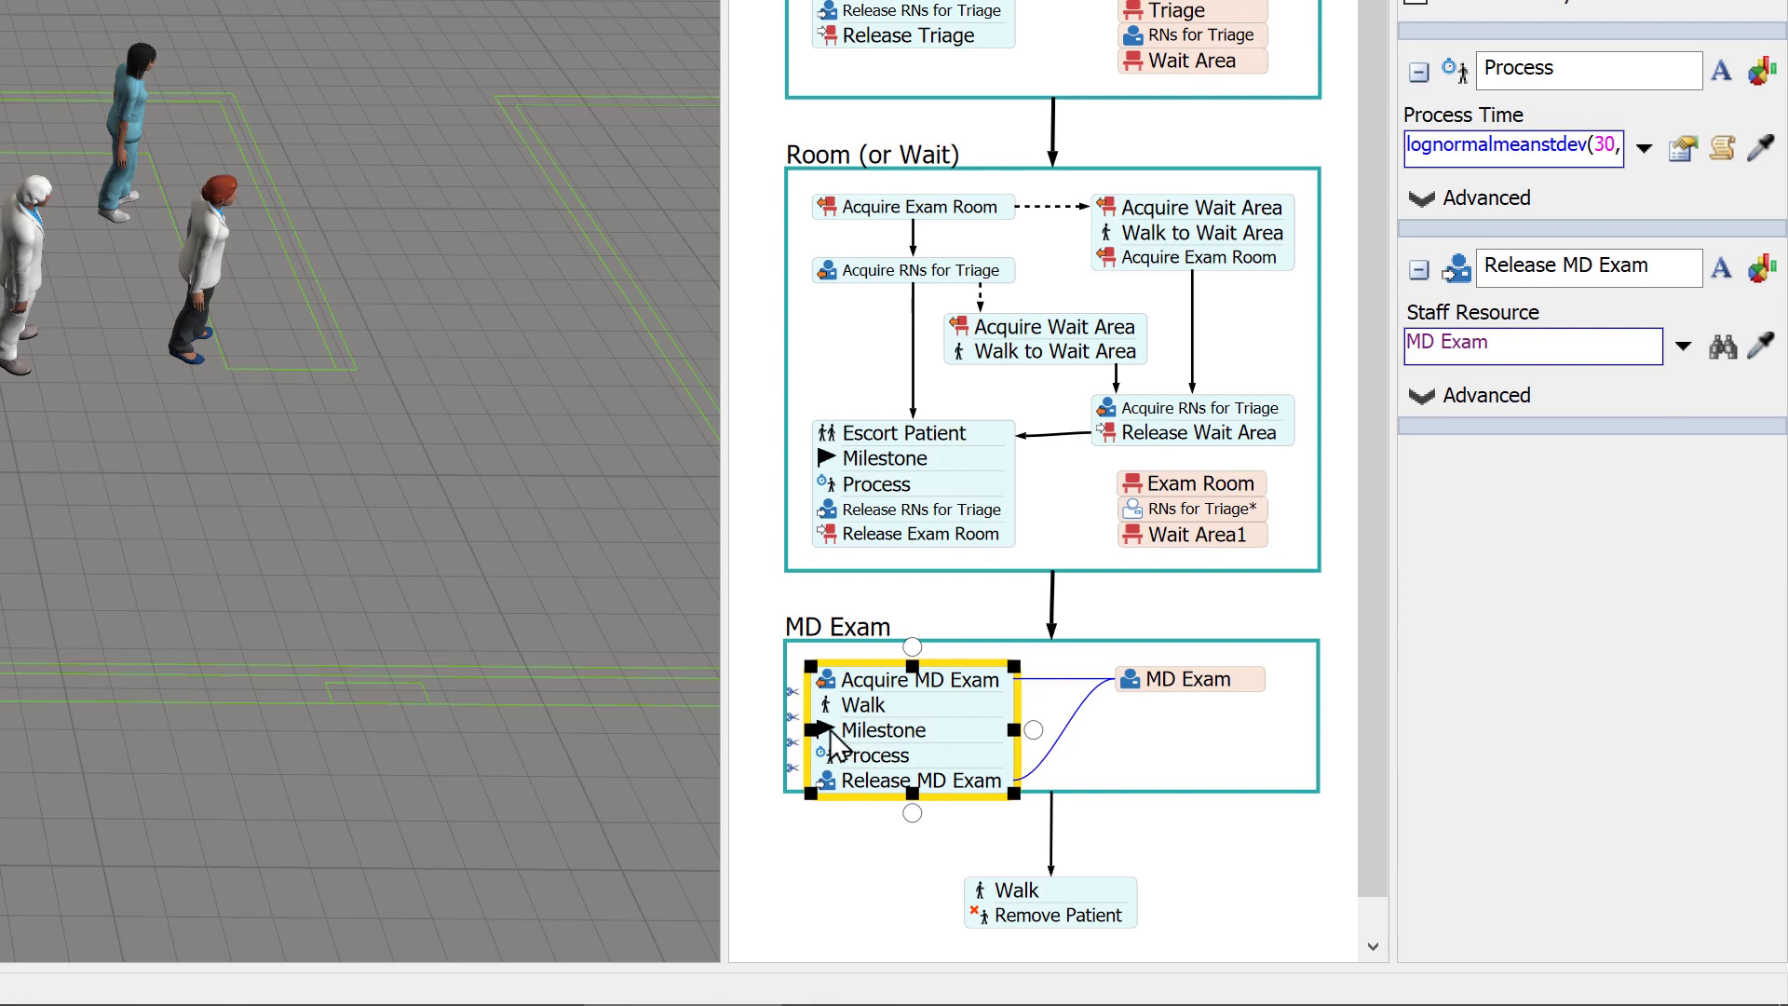
click(829, 732)
click(876, 863)
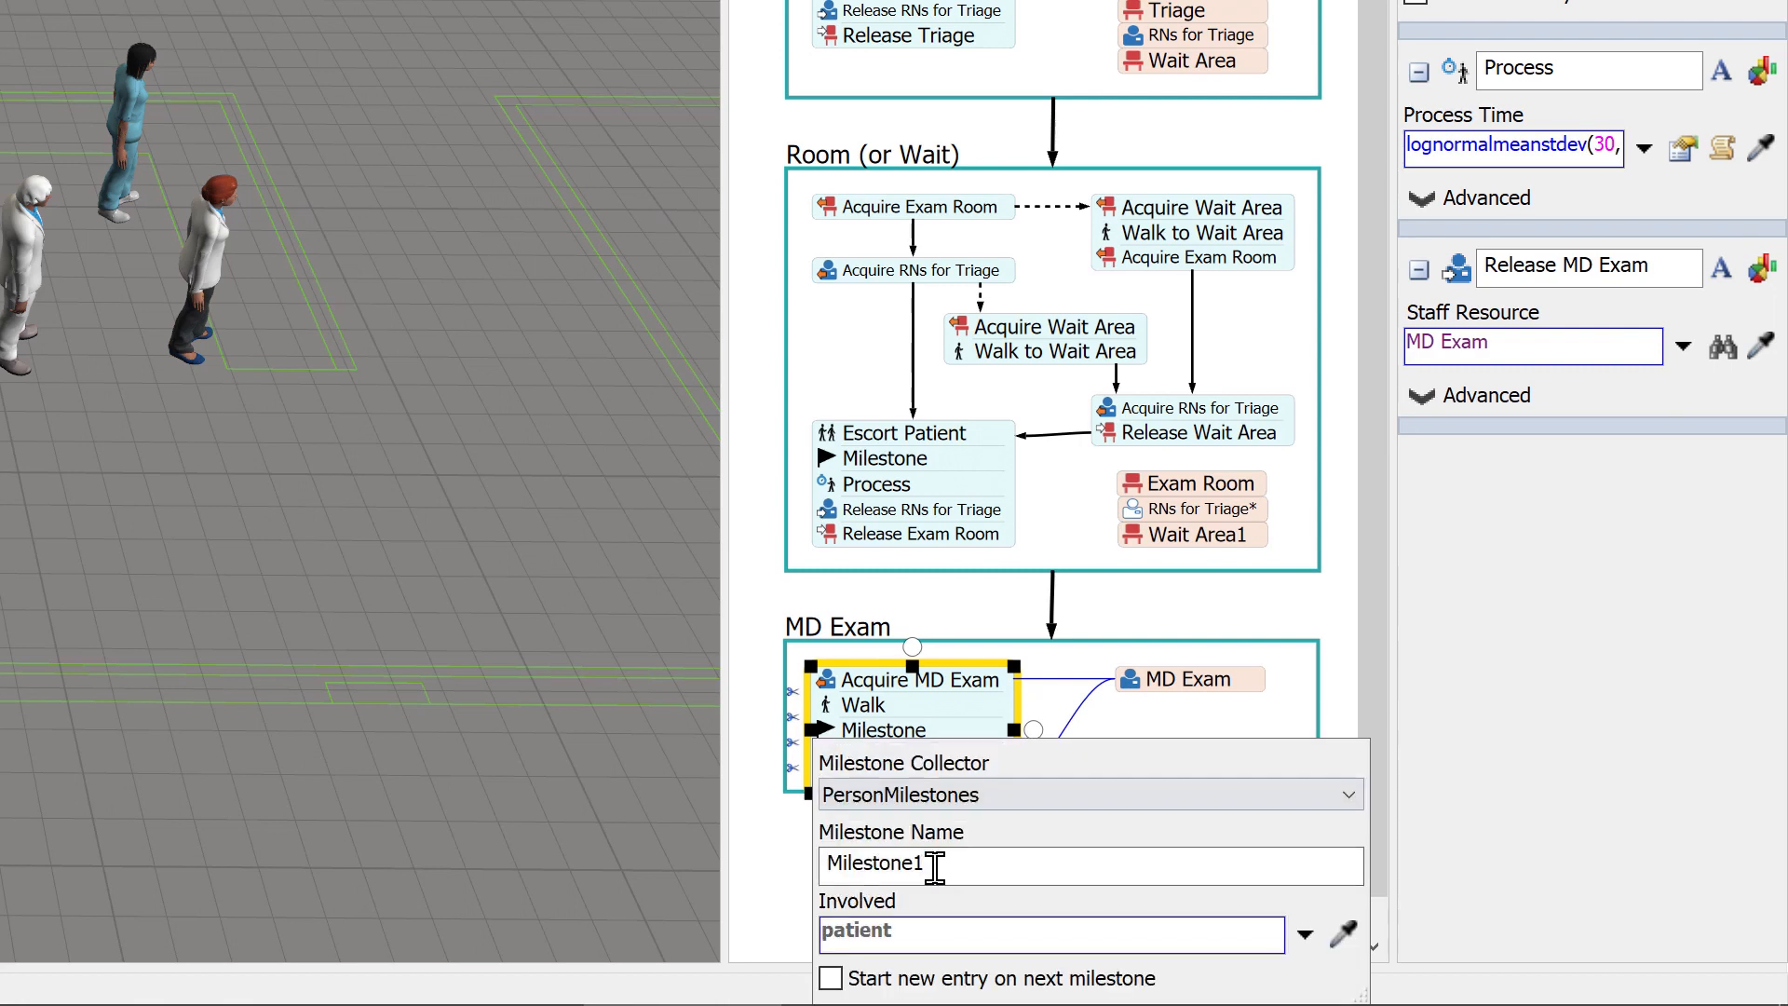
double_click(824, 863)
text(SeeDoctor)
click(796, 846)
- Move the Release Exam Room activity from the Room (or Wait) set to the end of the MD Exam set, enlarging the MD Exam container to fit
click(1062, 806)
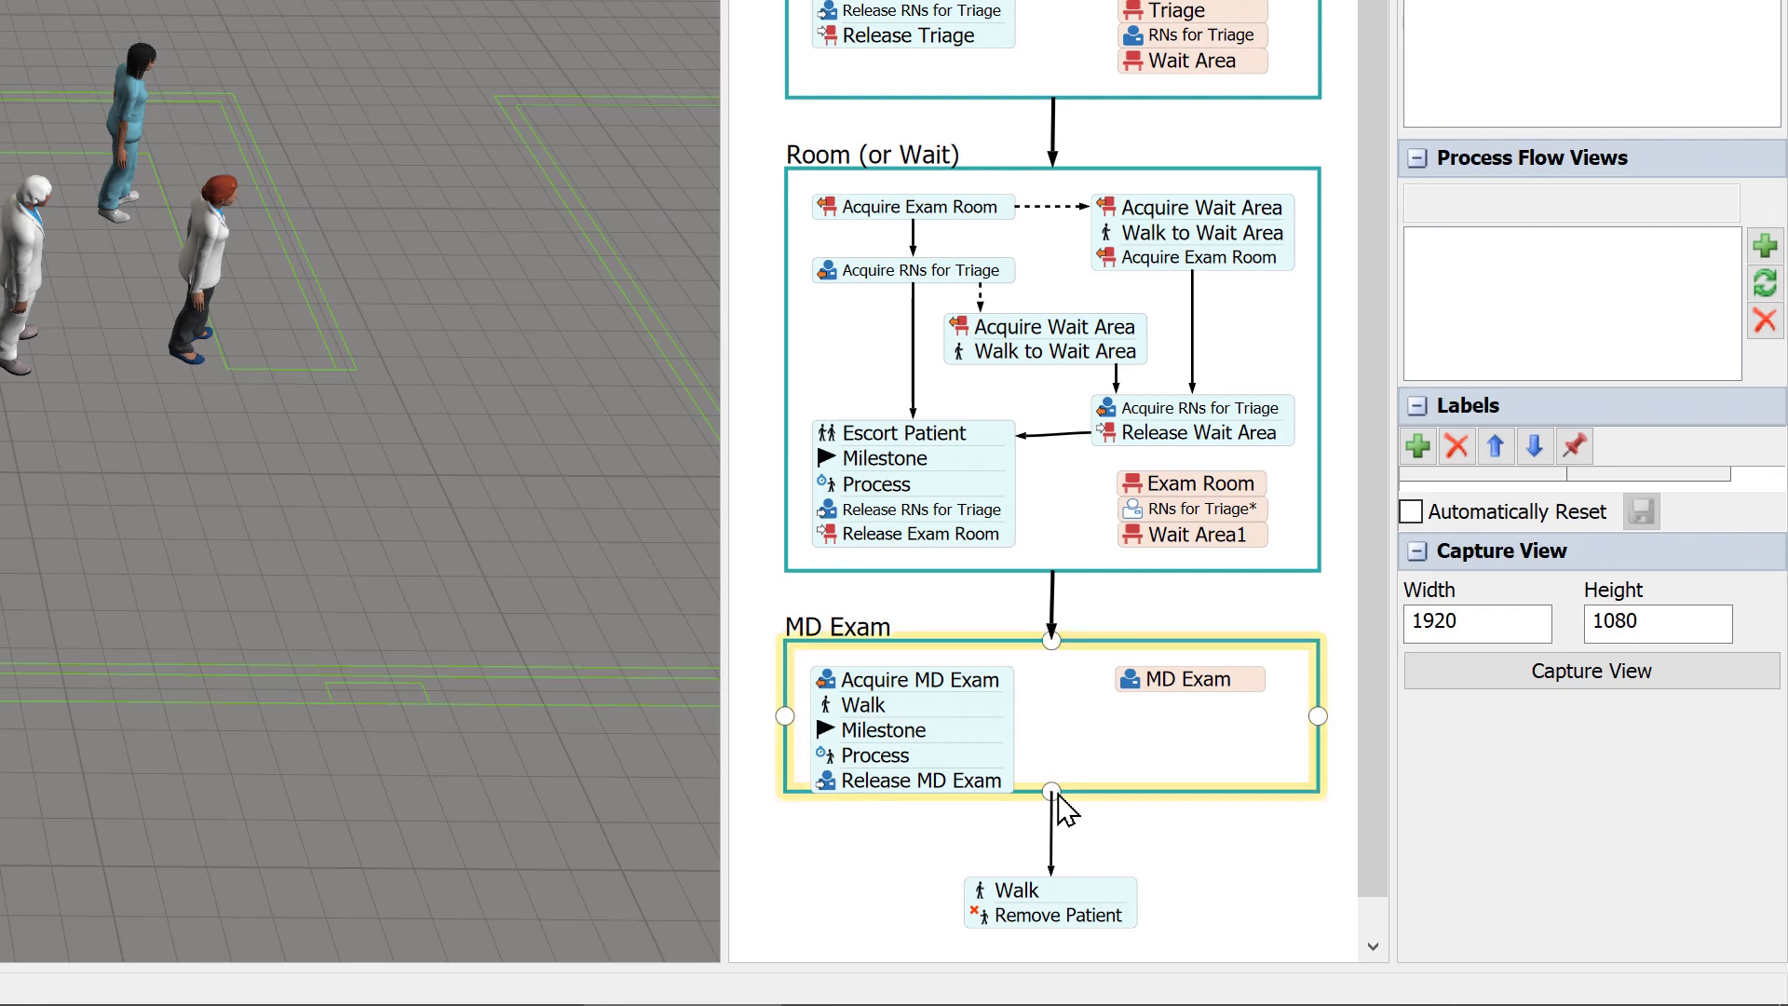
drag(1057, 791, 1043, 821)
click(857, 861)
drag(850, 859, 852, 803)
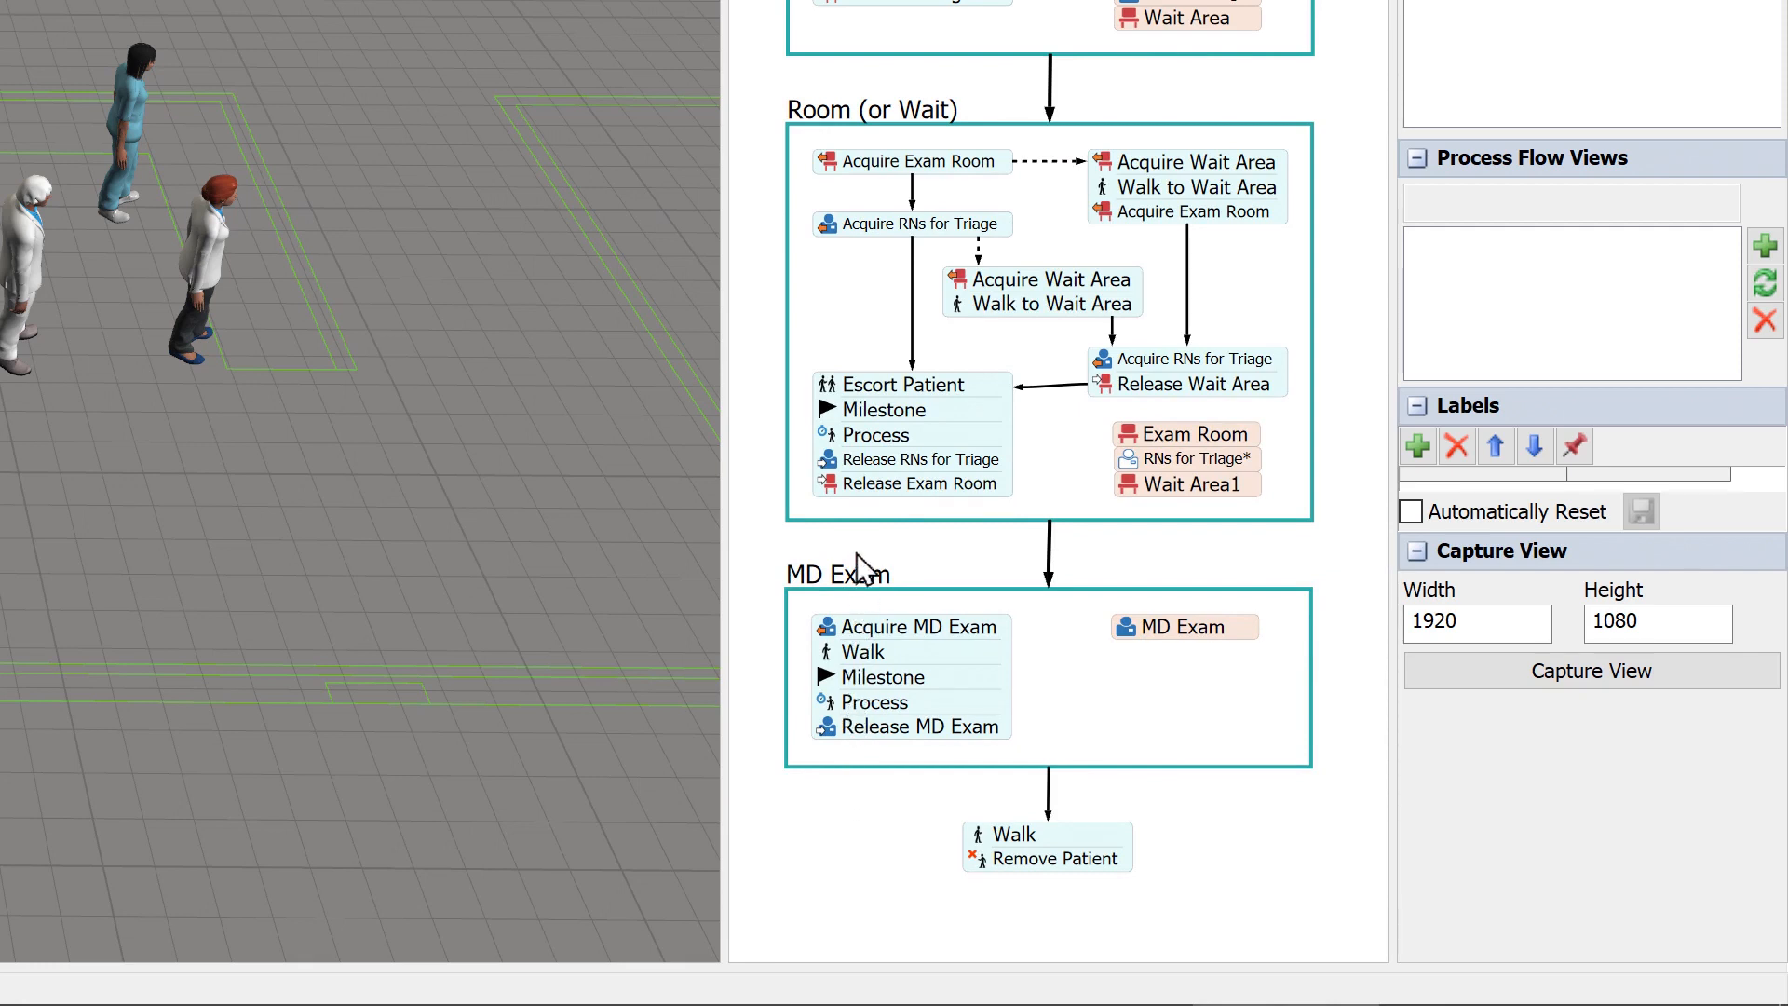
drag(862, 486, 863, 752)
click(1050, 765)
drag(1053, 758, 1062, 794)
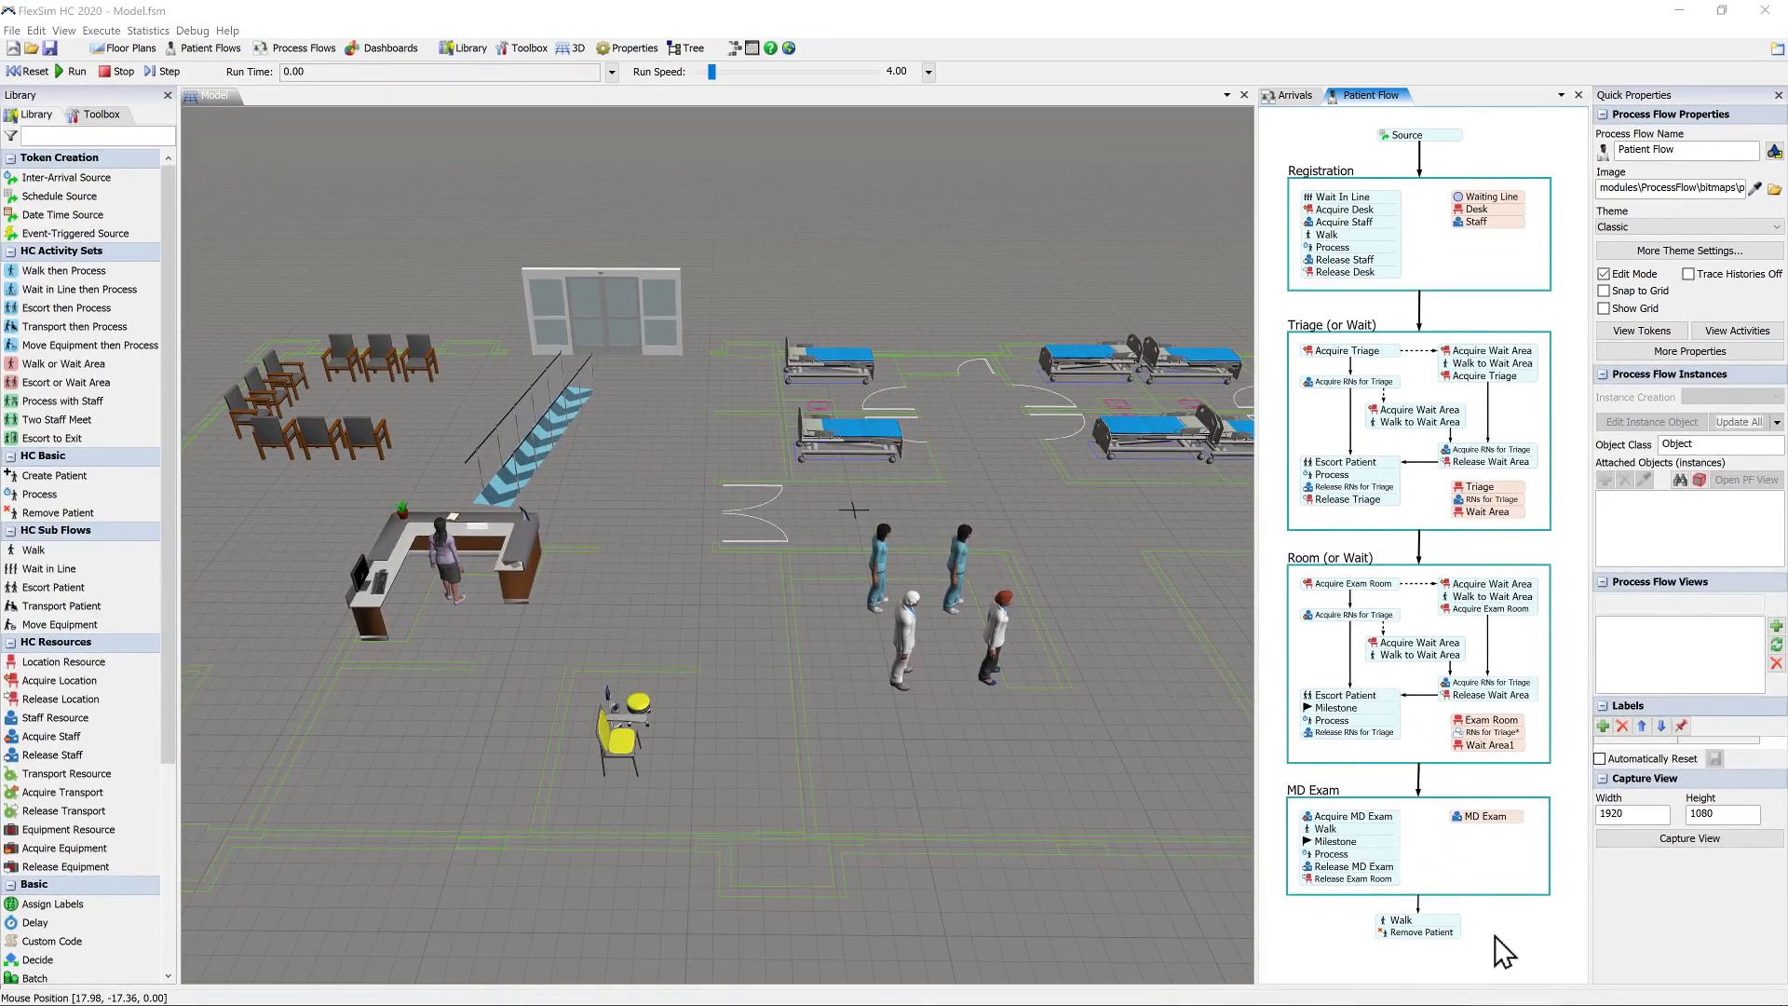
- Add a dashboard with a people Staytime bar chart in minutes, and make the chart wider and shorter to span the dashboard
click(377, 48)
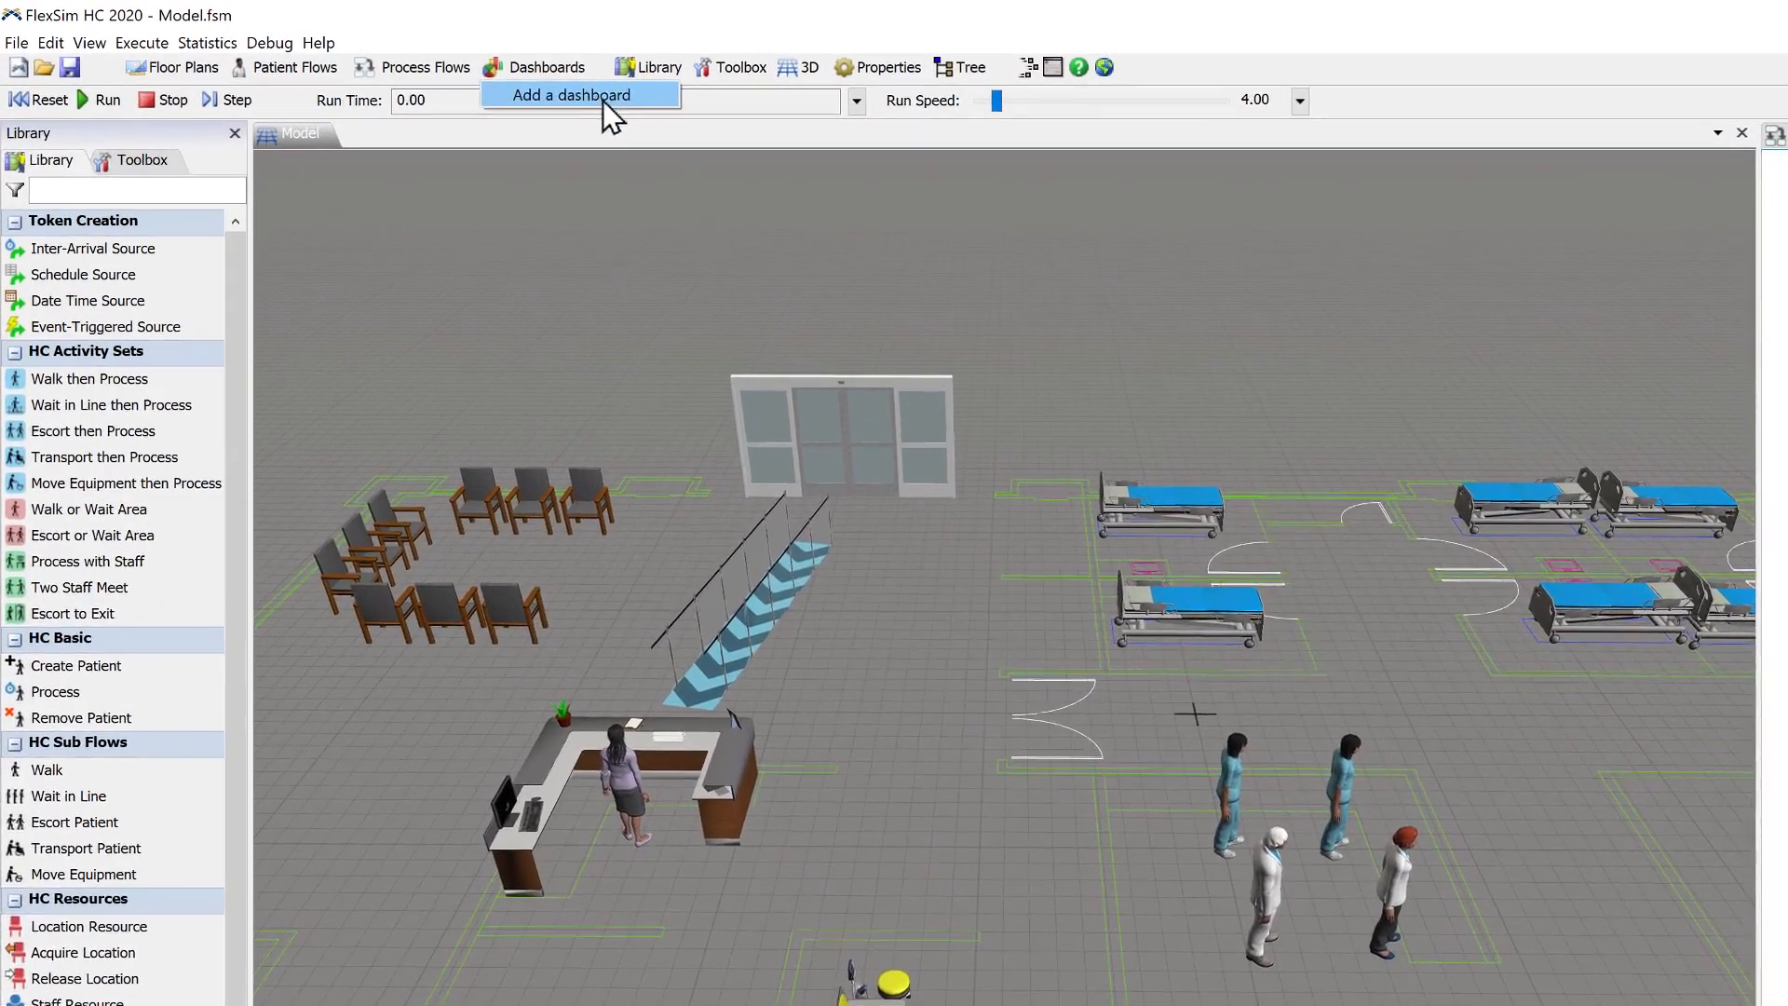
click(602, 100)
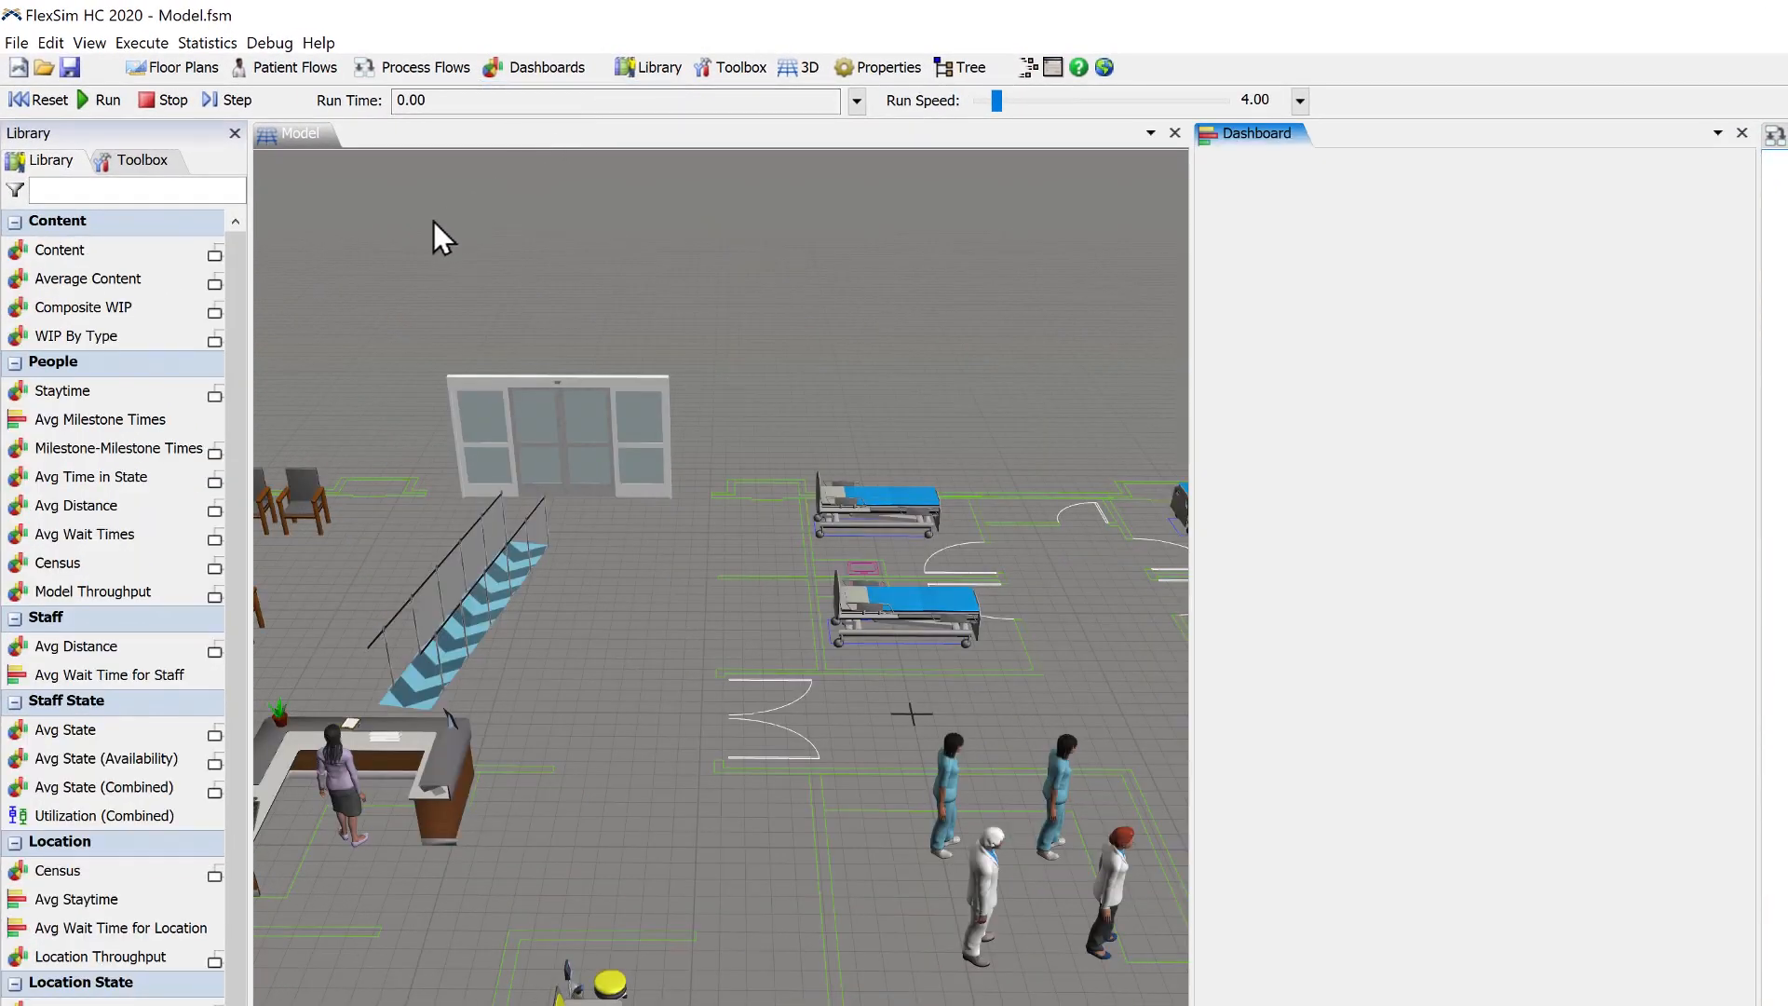
mouse_move(184, 396)
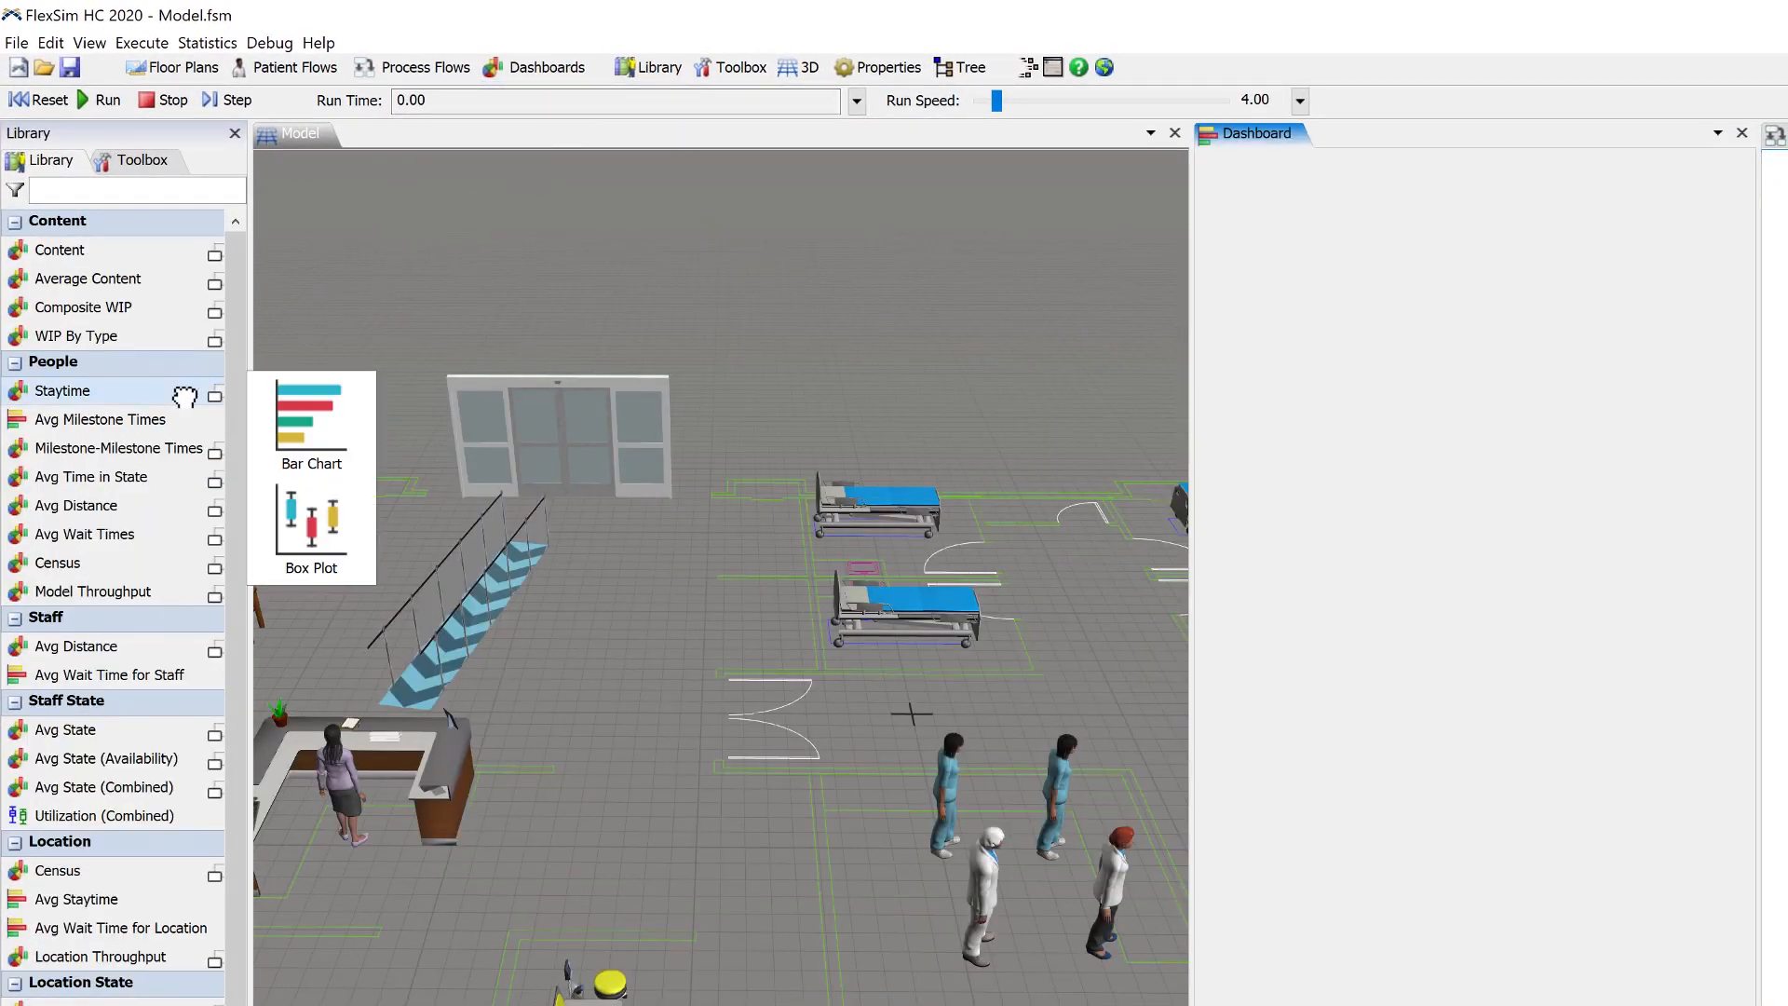
drag(331, 400, 1208, 160)
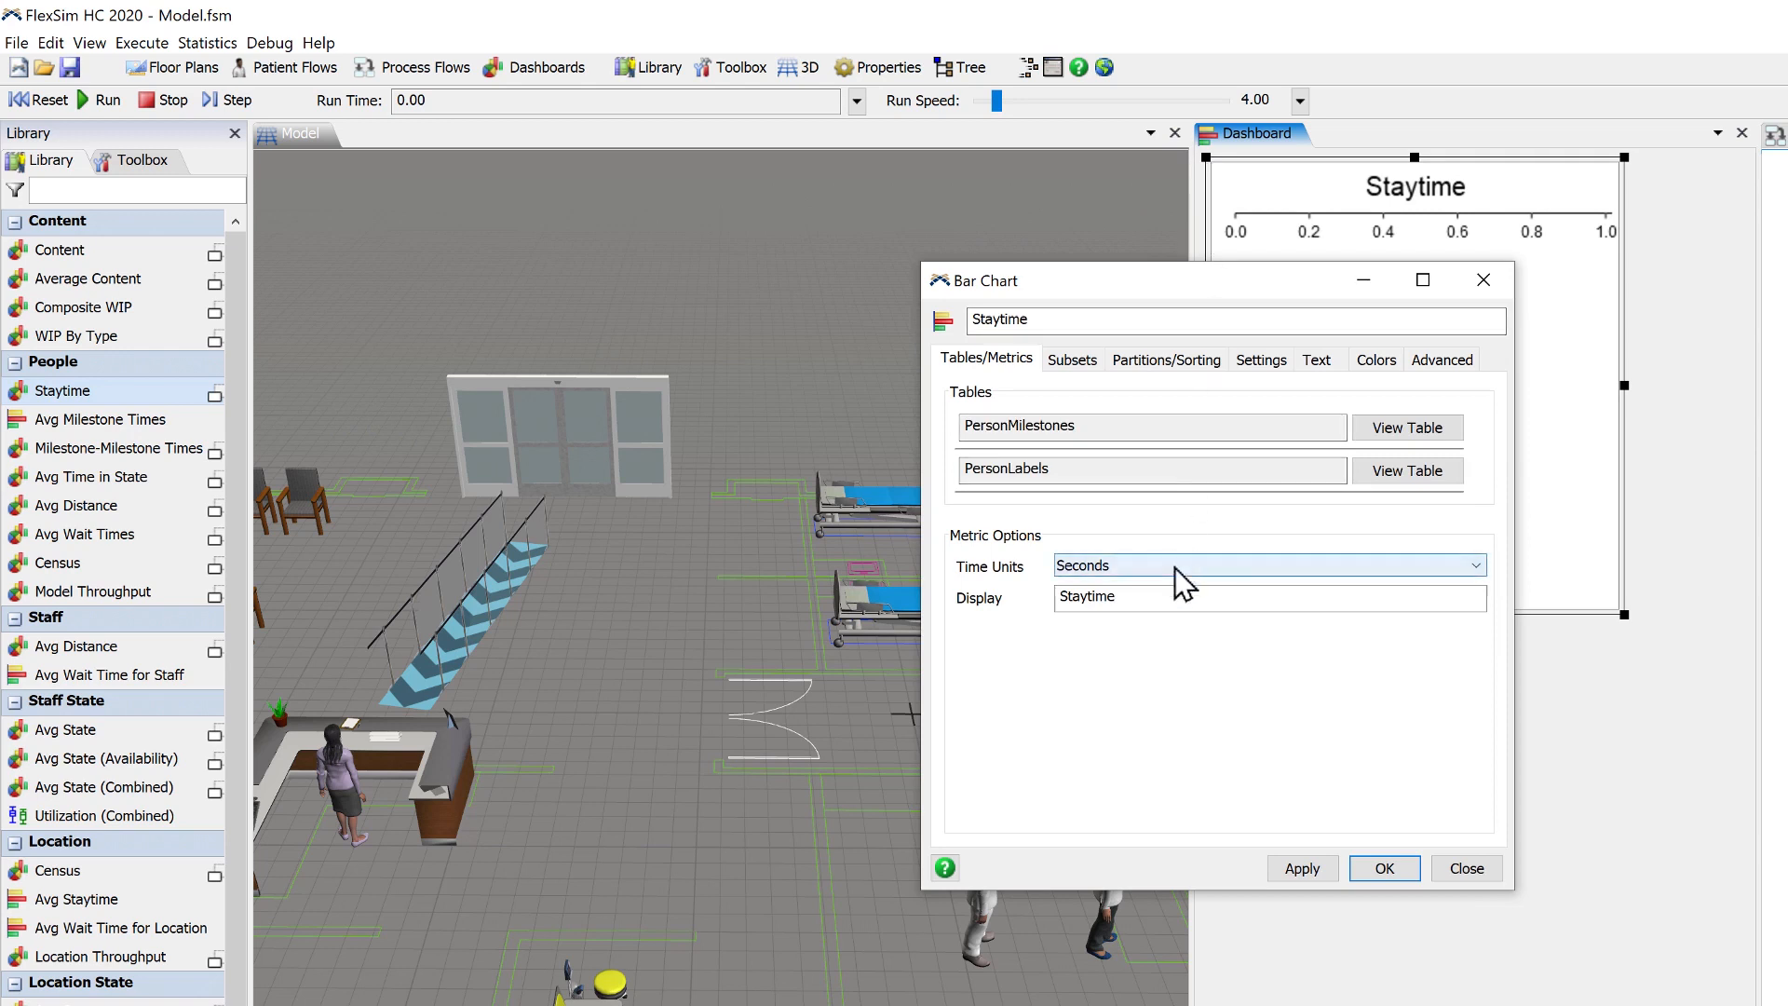
click(1175, 566)
click(1169, 603)
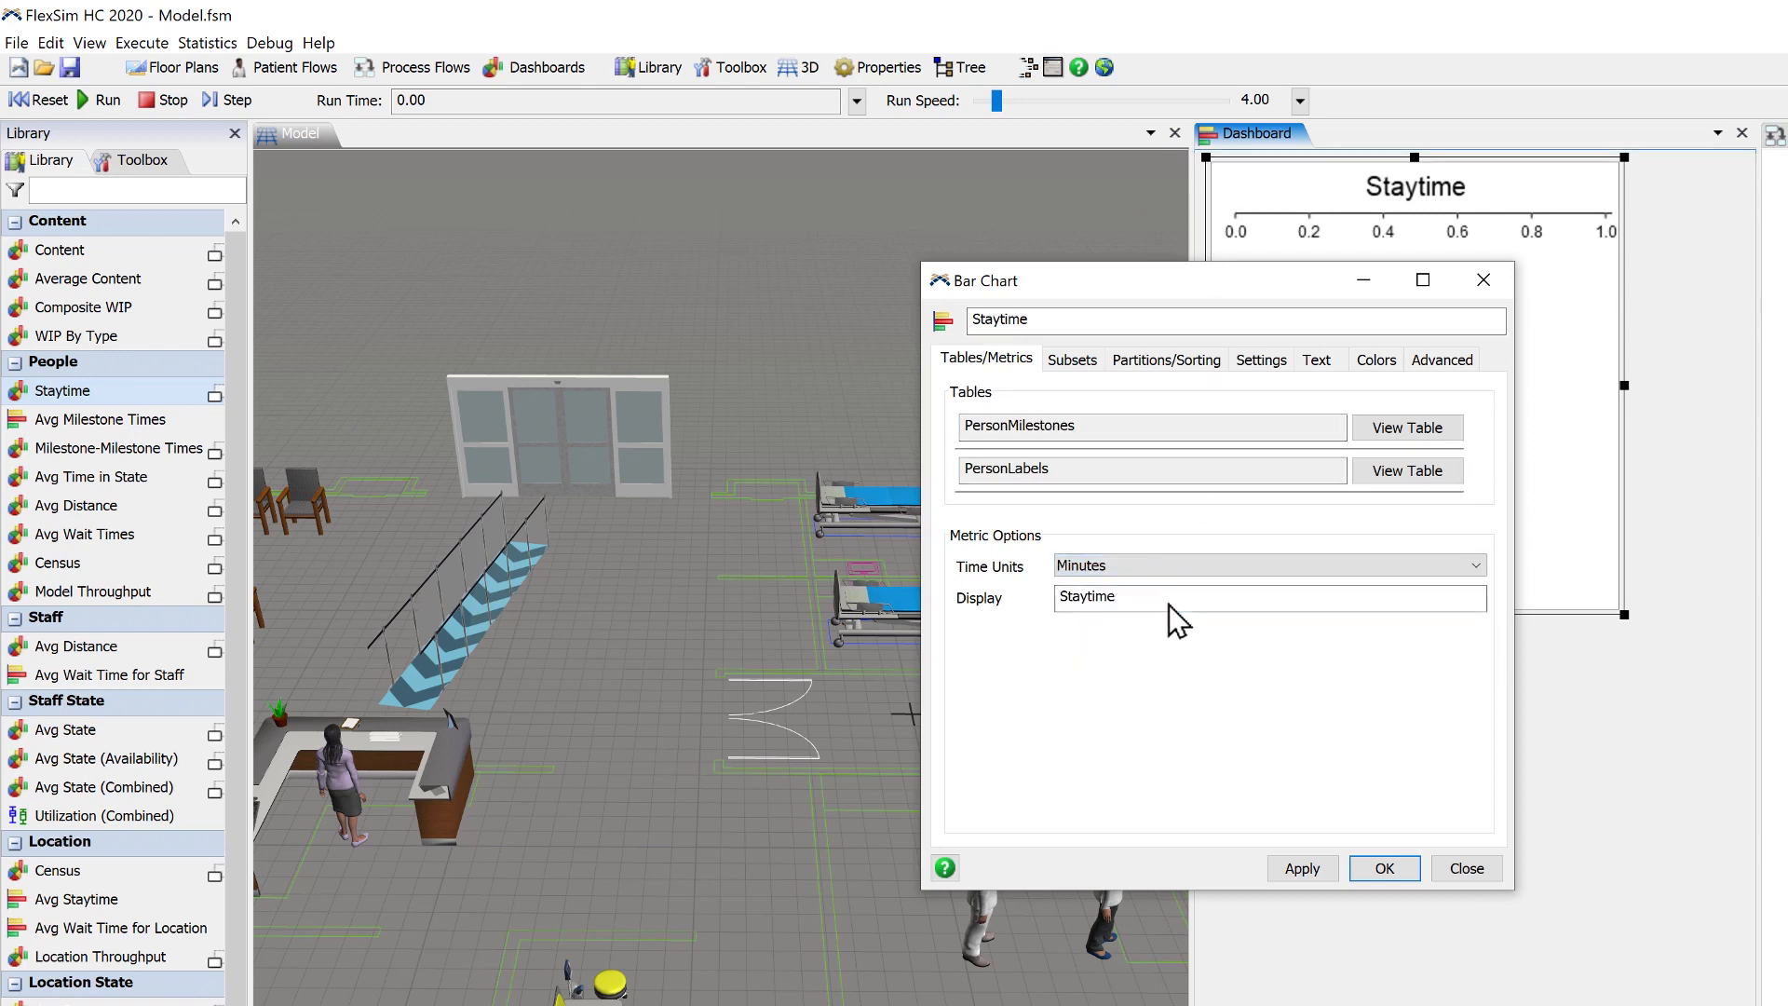
click(1382, 868)
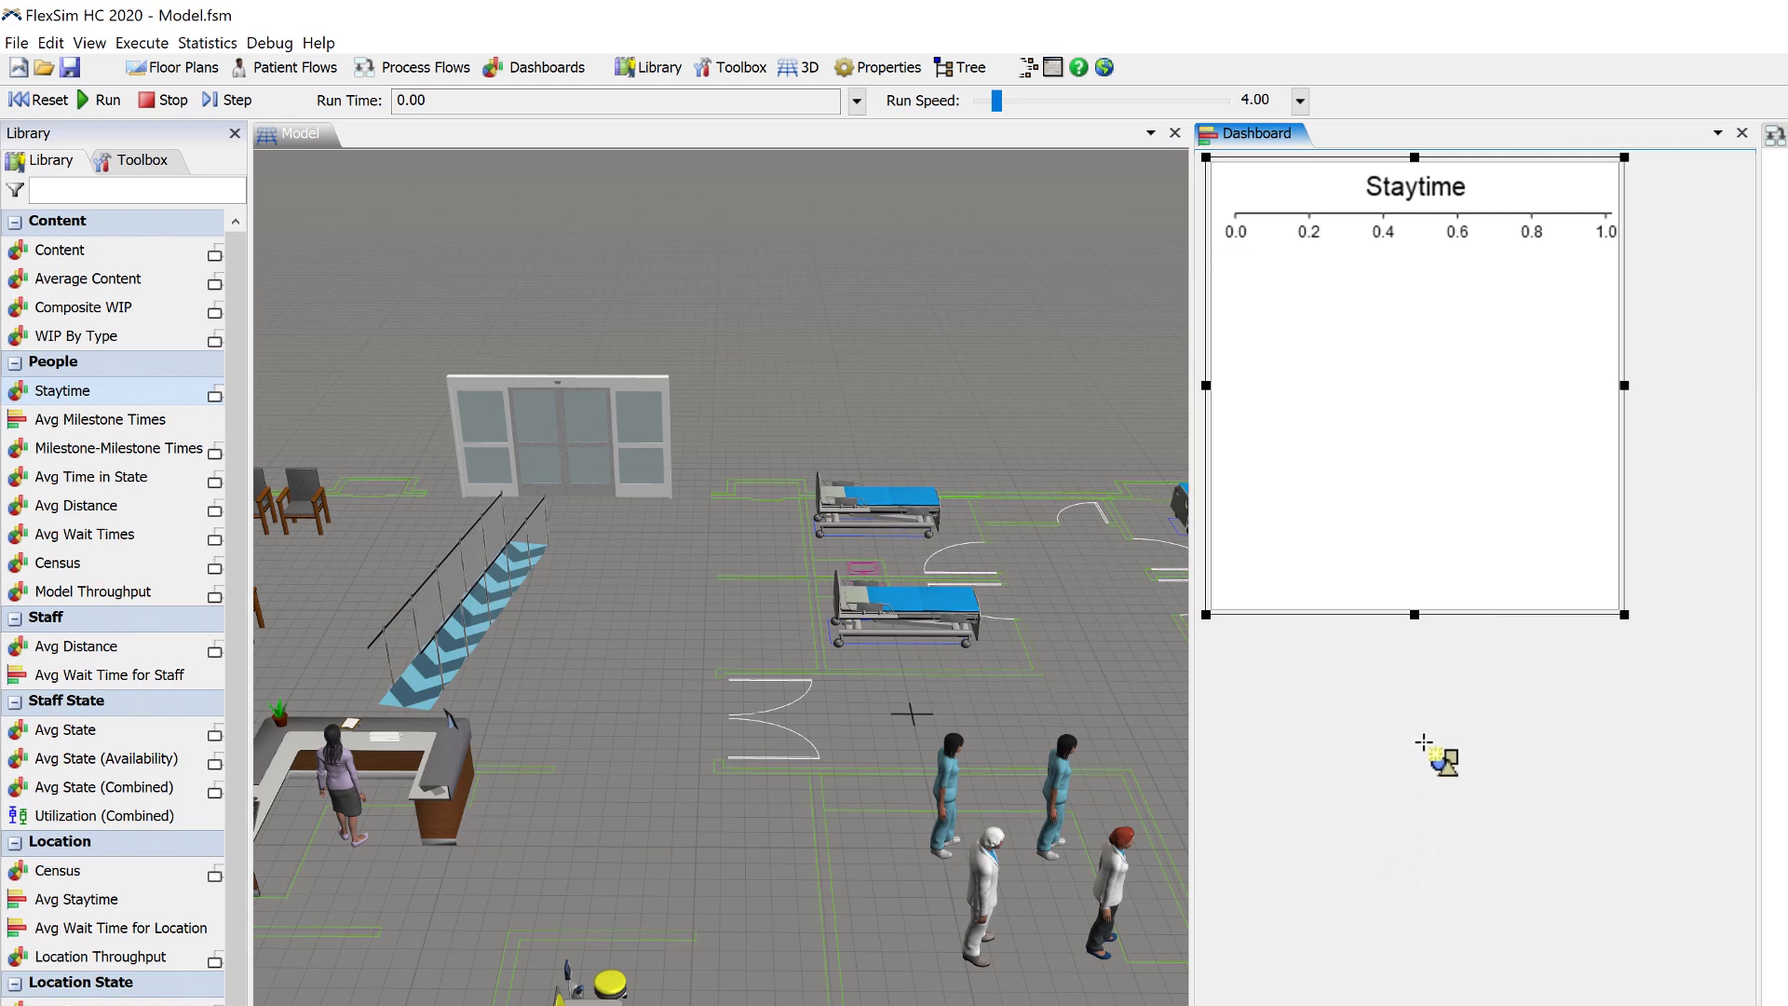
drag(1622, 617, 1746, 528)
click(1490, 630)
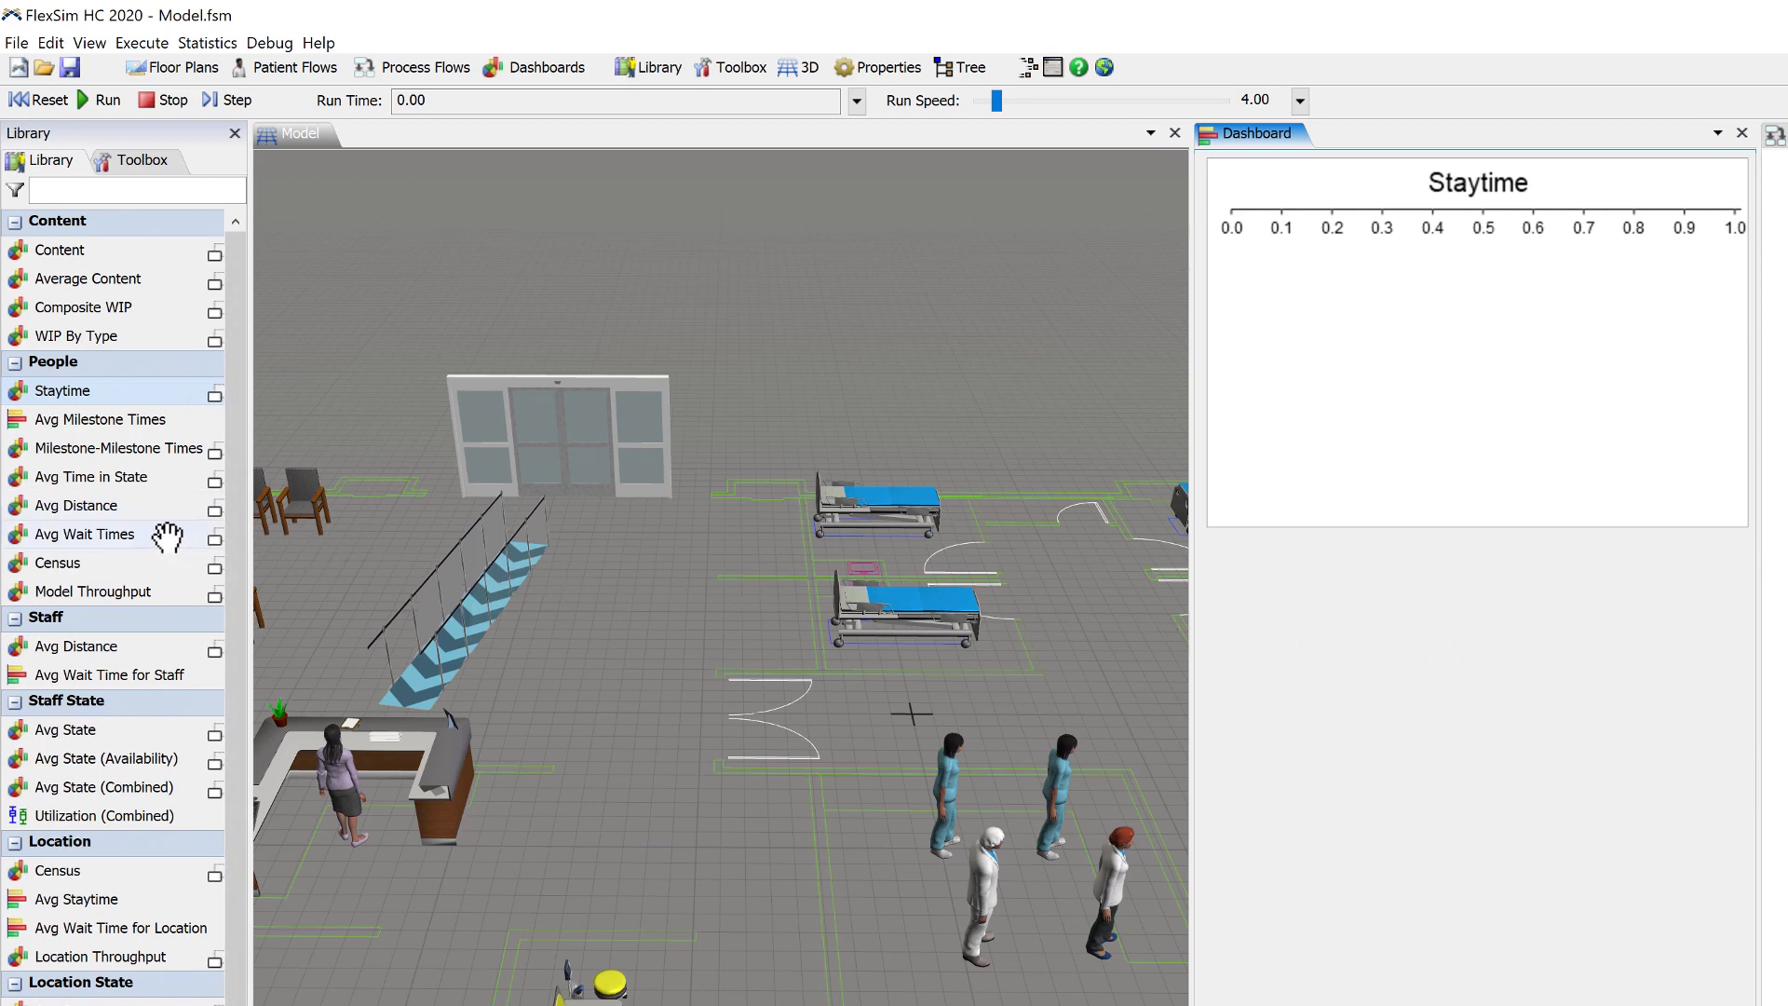
- Add a people Avg Wait Times bar chart in minutes below the Staytime chart and resize it to the dashboard's width
click(164, 537)
drag(164, 537, 1205, 529)
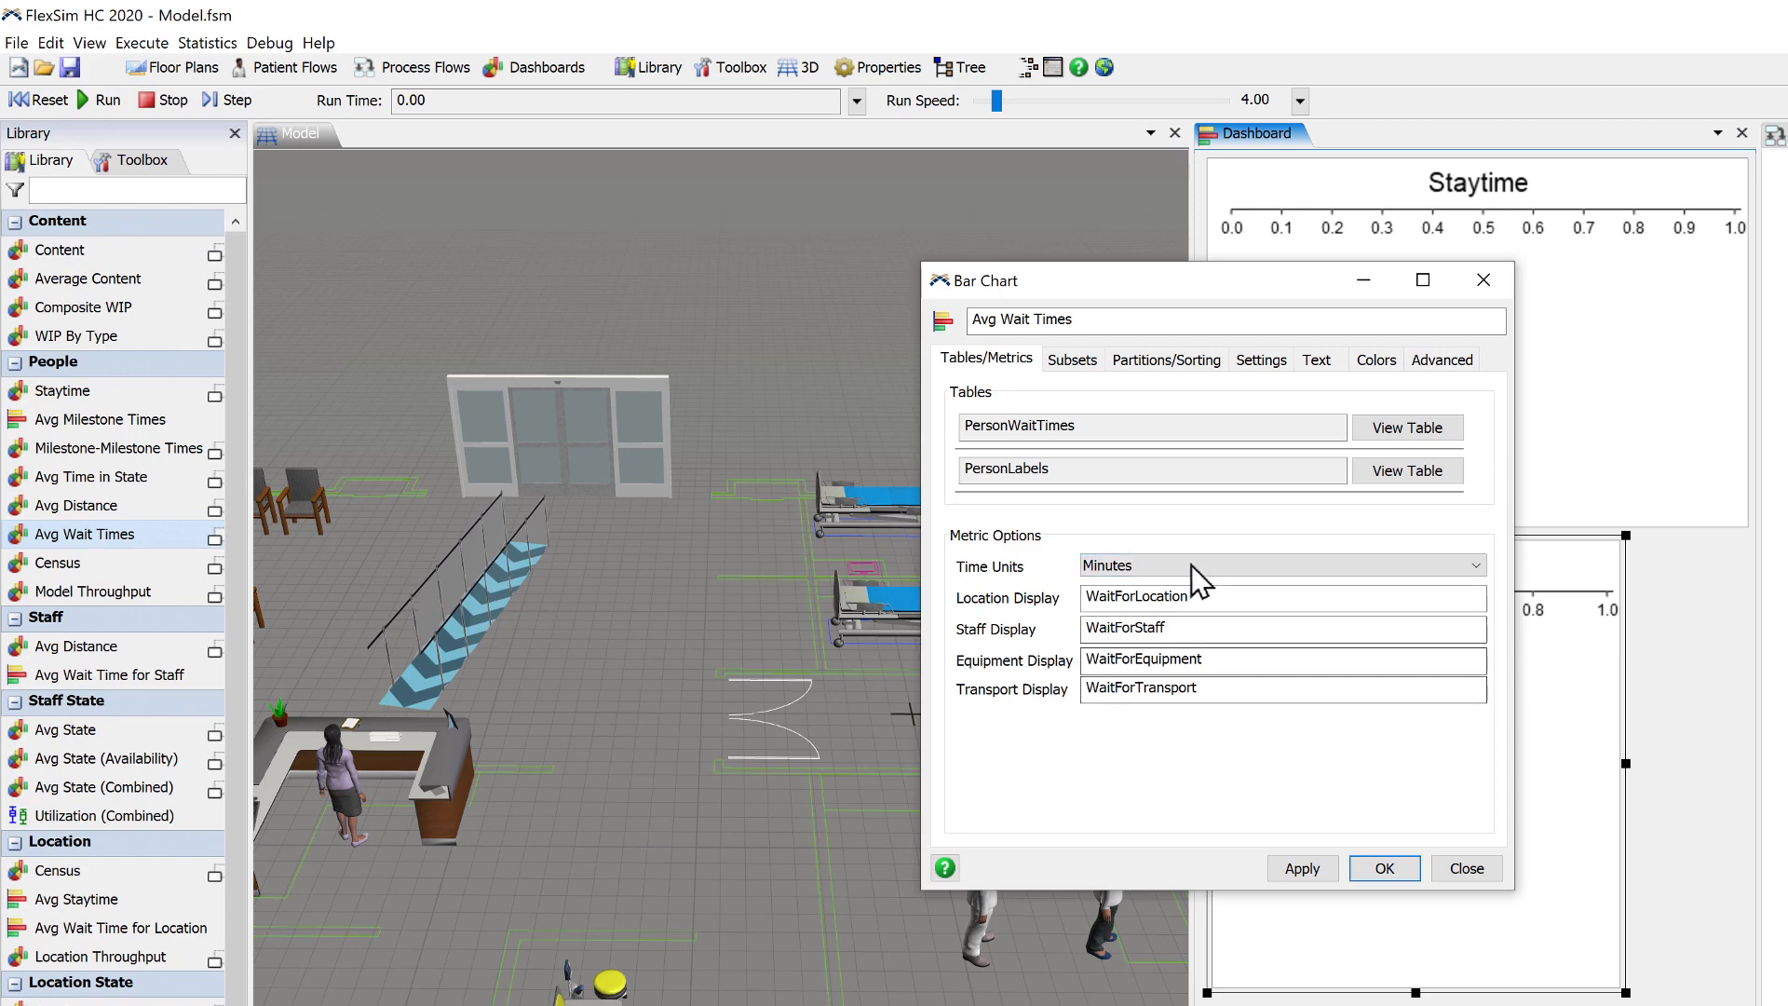
click(1395, 873)
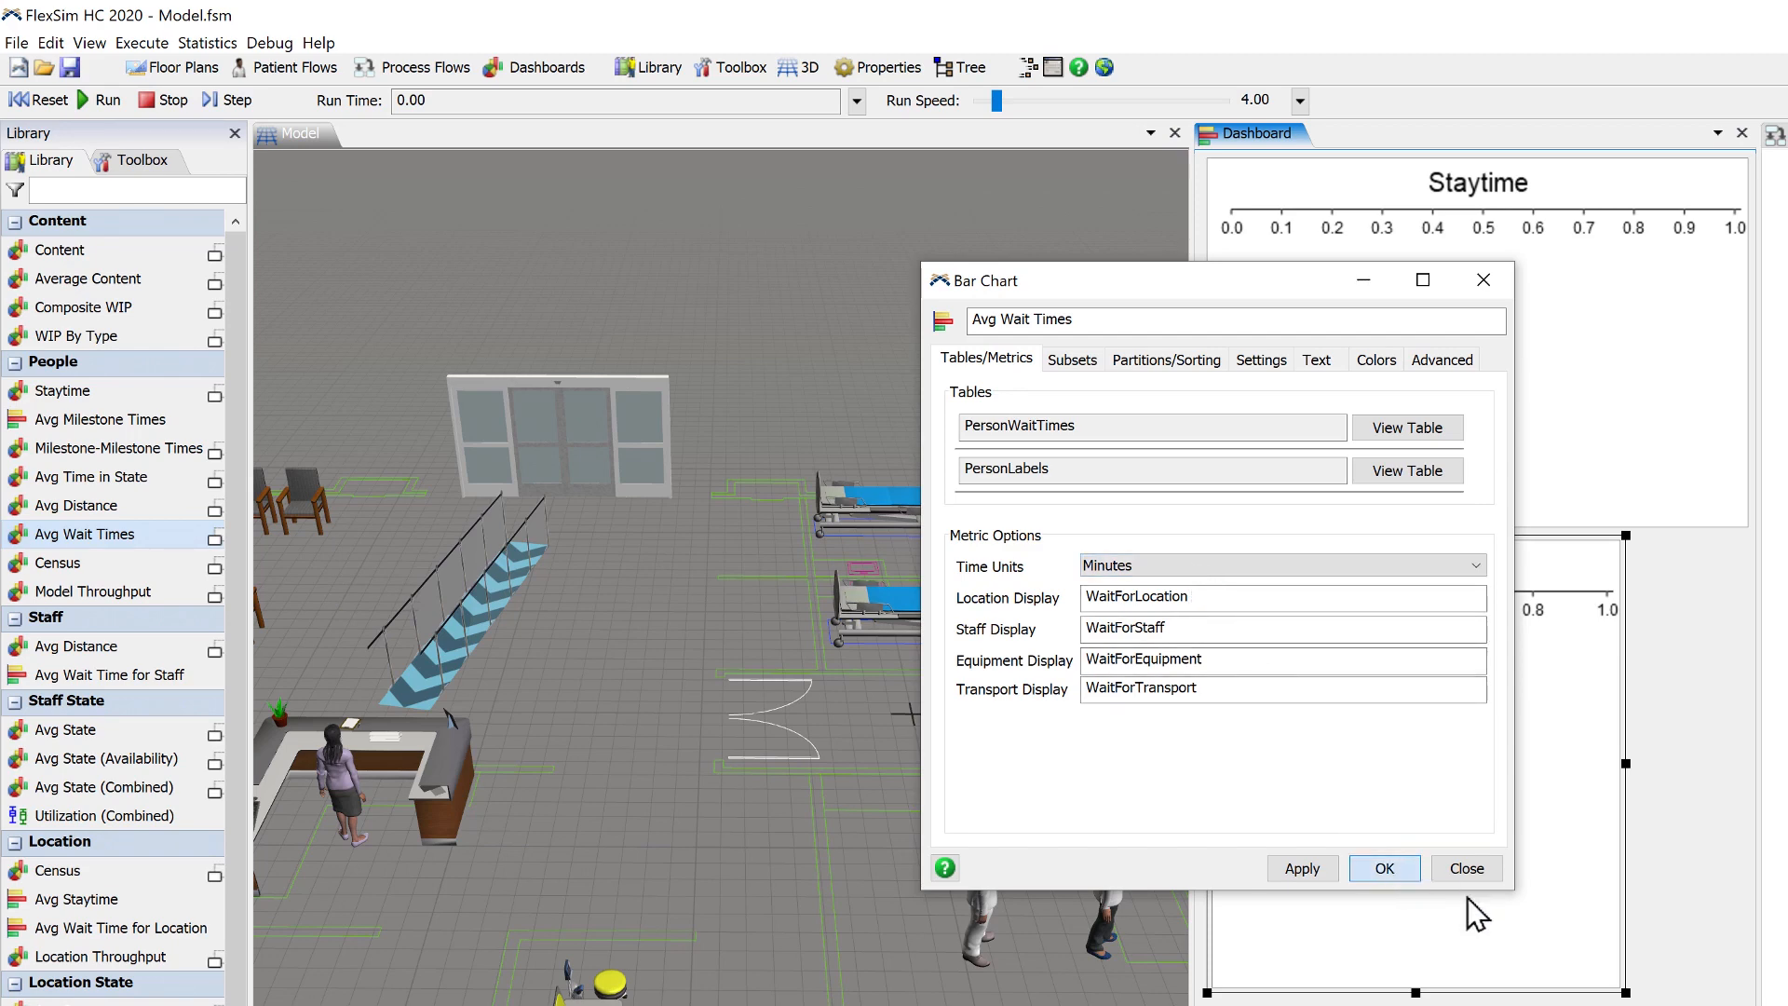
drag(1626, 992, 1746, 914)
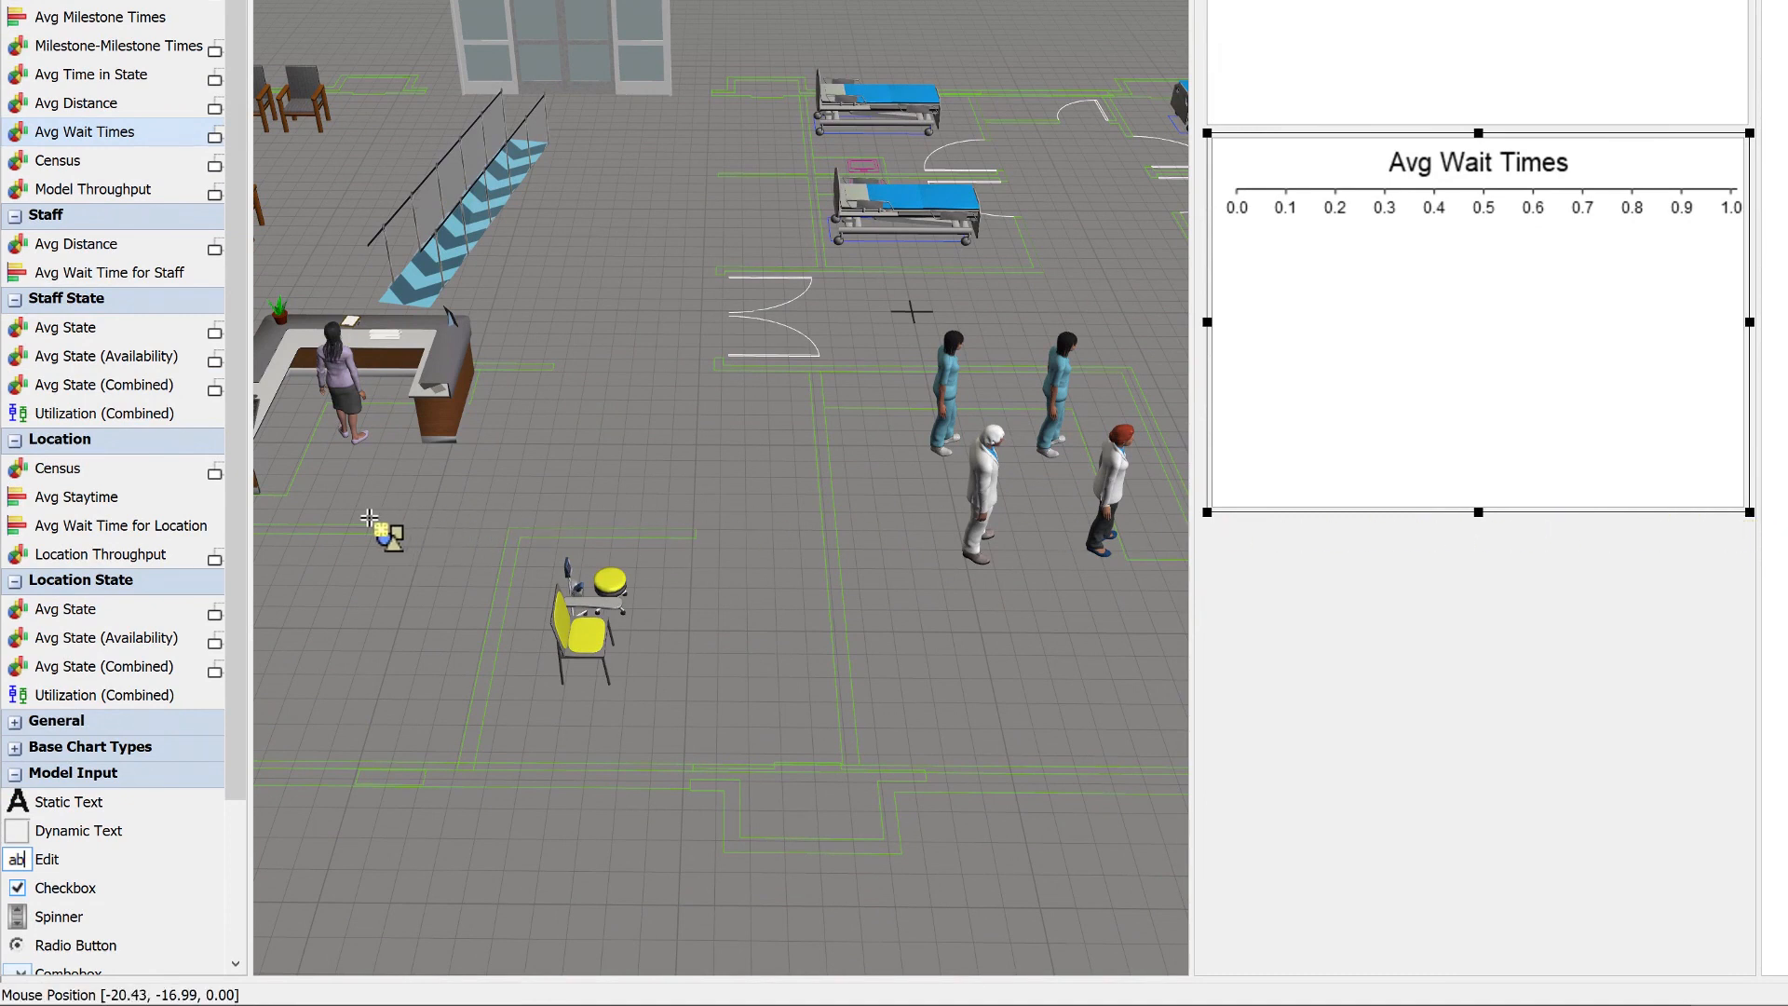
- Add a staff Avg State (Combined) pie chart comparing the RNs and MDs groups, and fit it below the Avg Wait Times chart
click(149, 382)
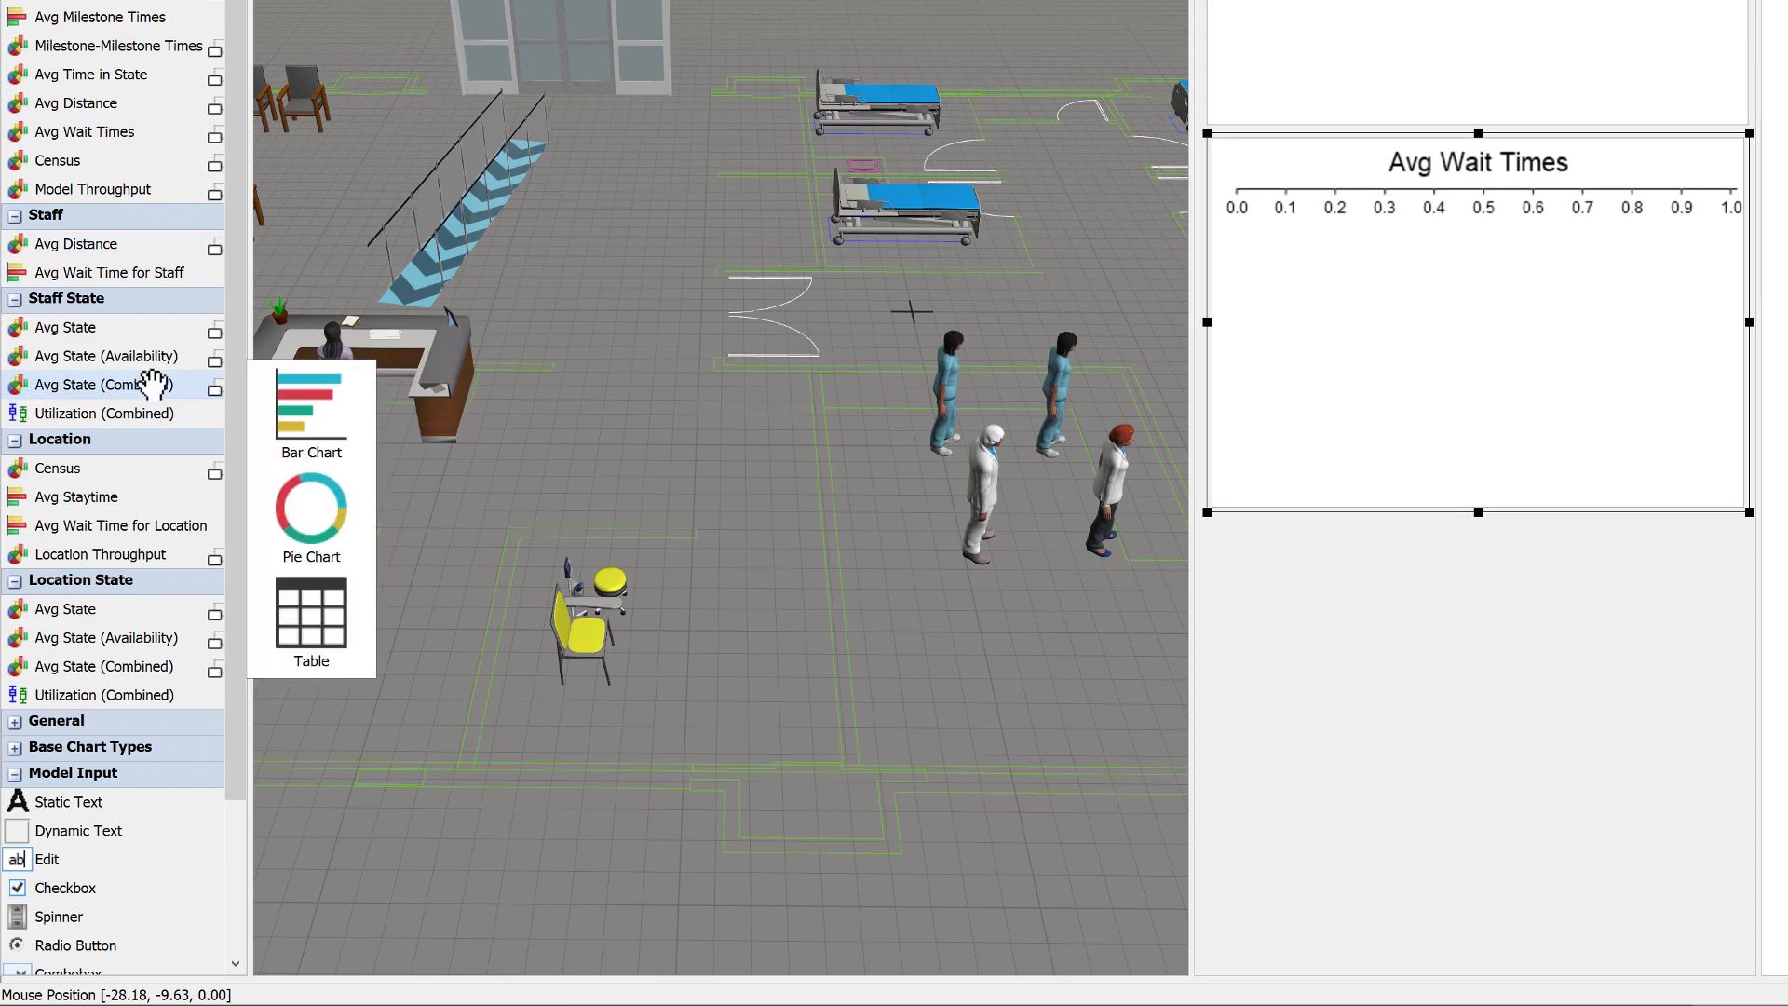
drag(305, 515, 1202, 526)
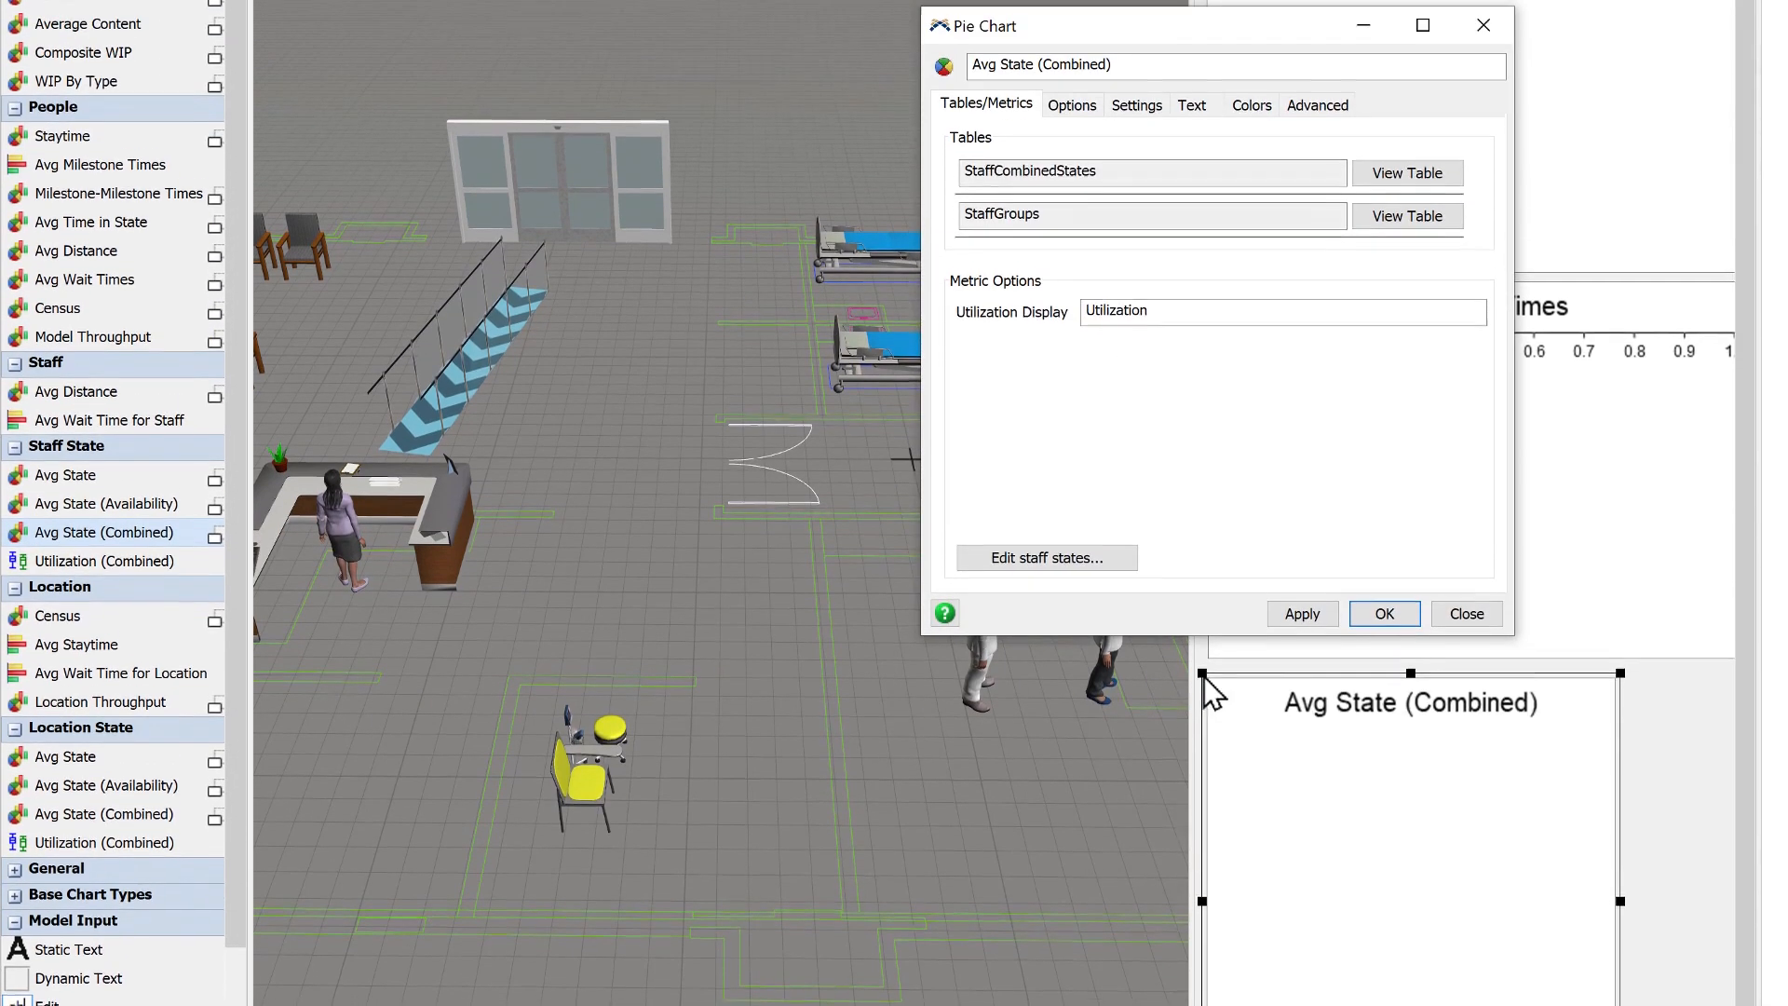
click(1072, 127)
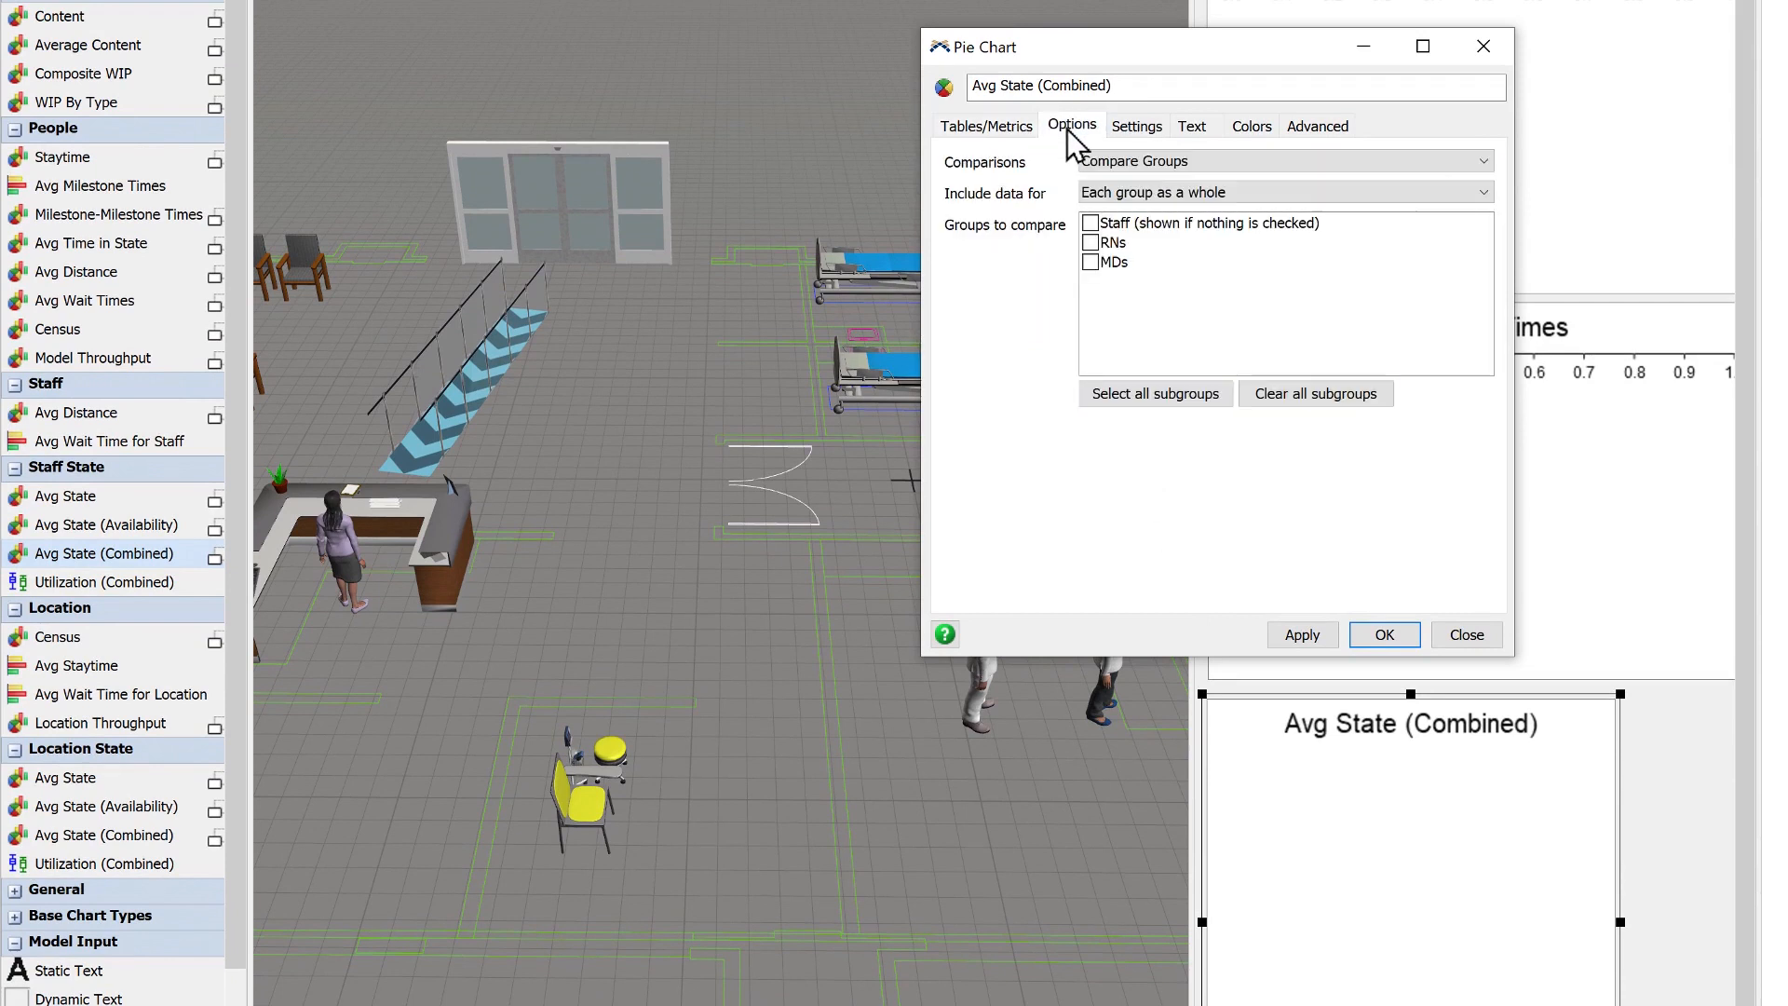
click(1090, 243)
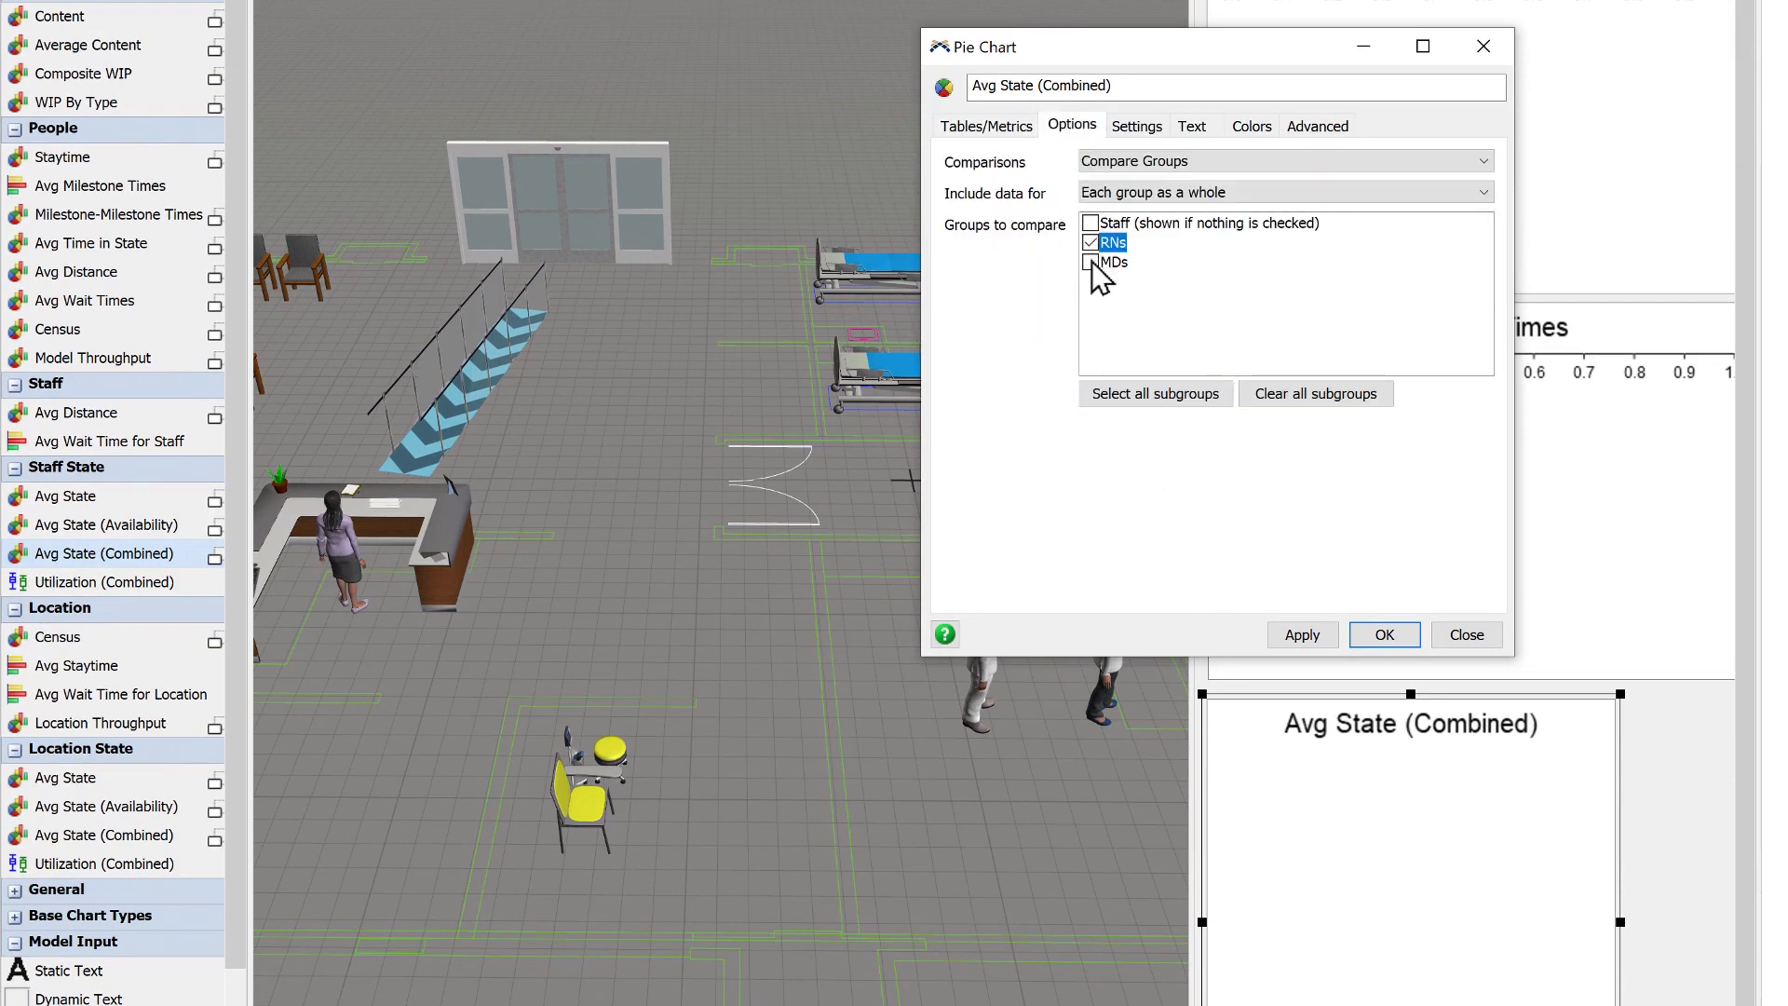
click(1092, 264)
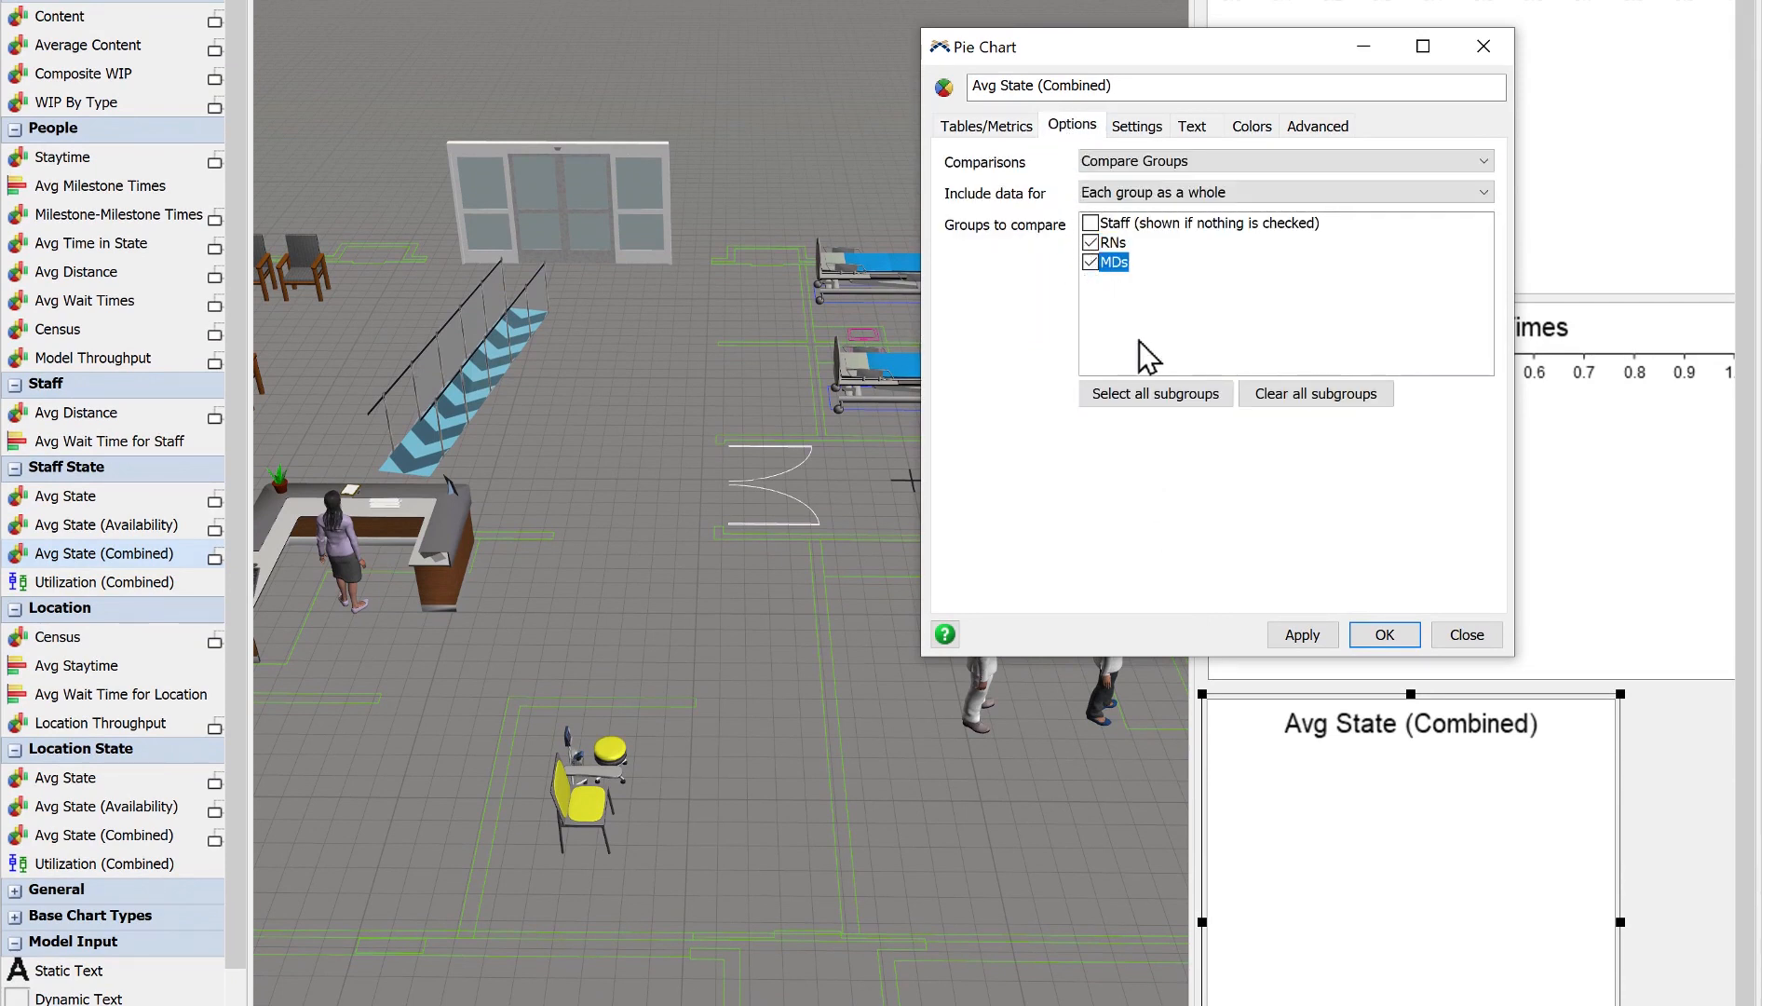
click(1385, 635)
drag(1580, 698, 1575, 686)
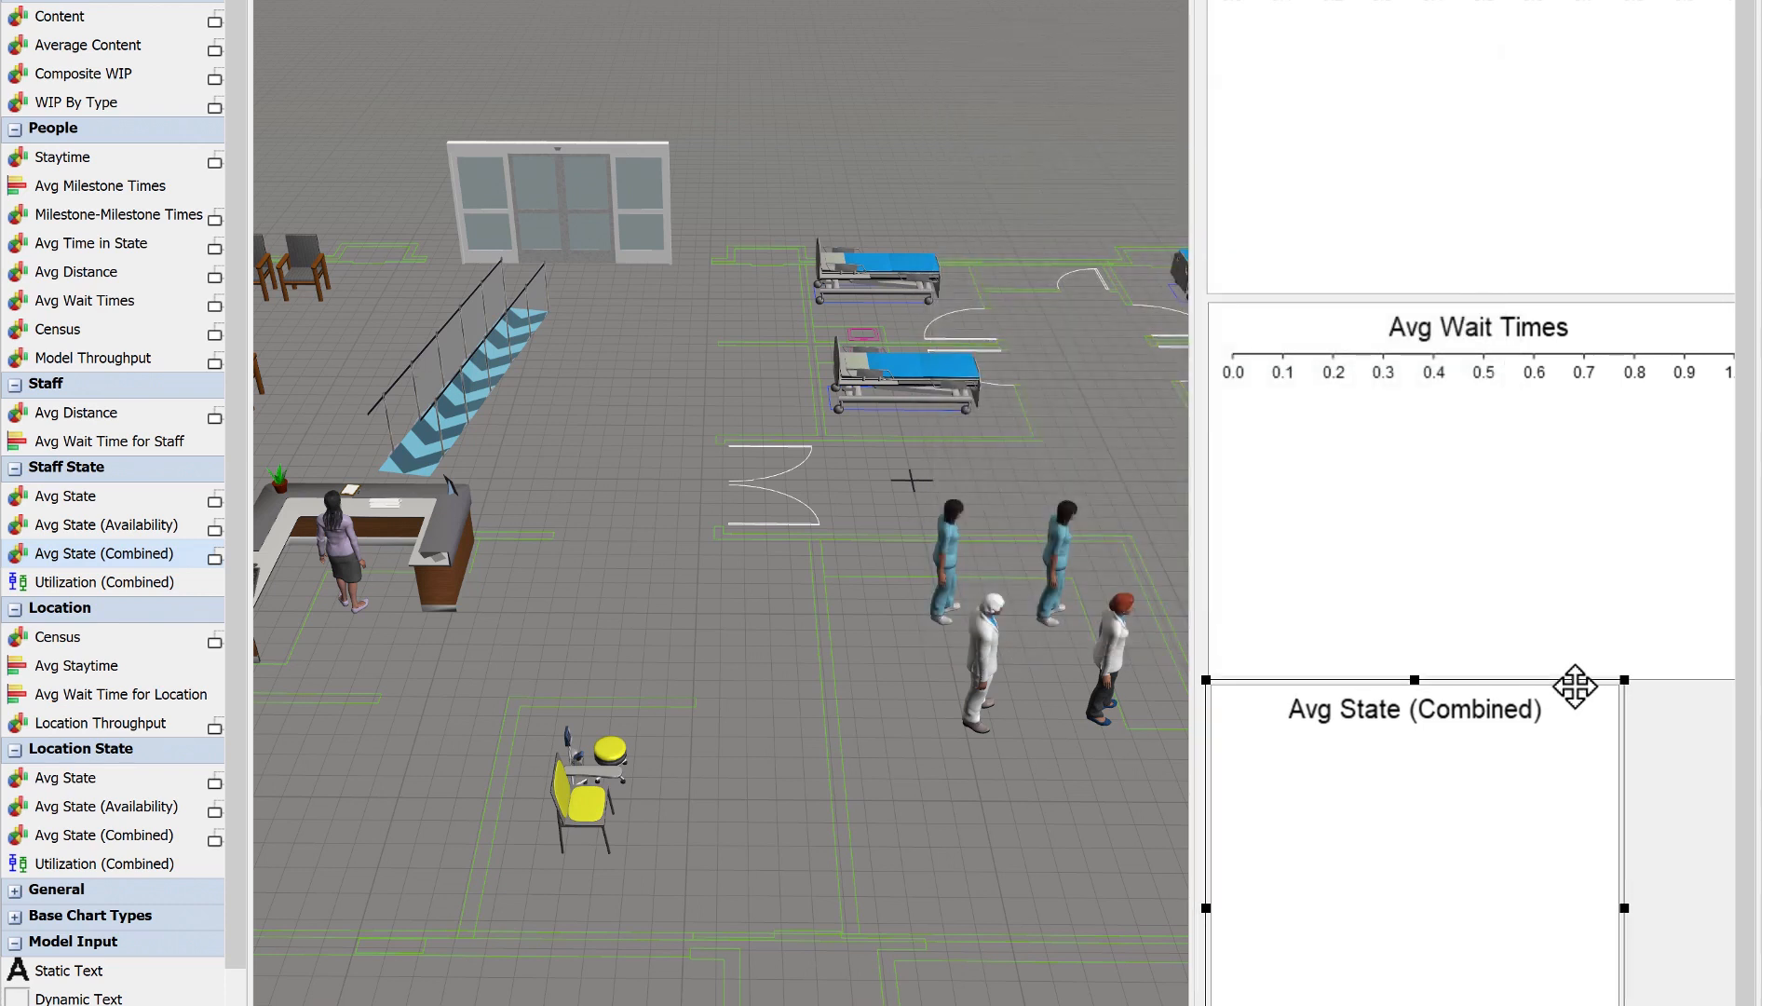
drag(1625, 903, 1711, 905)
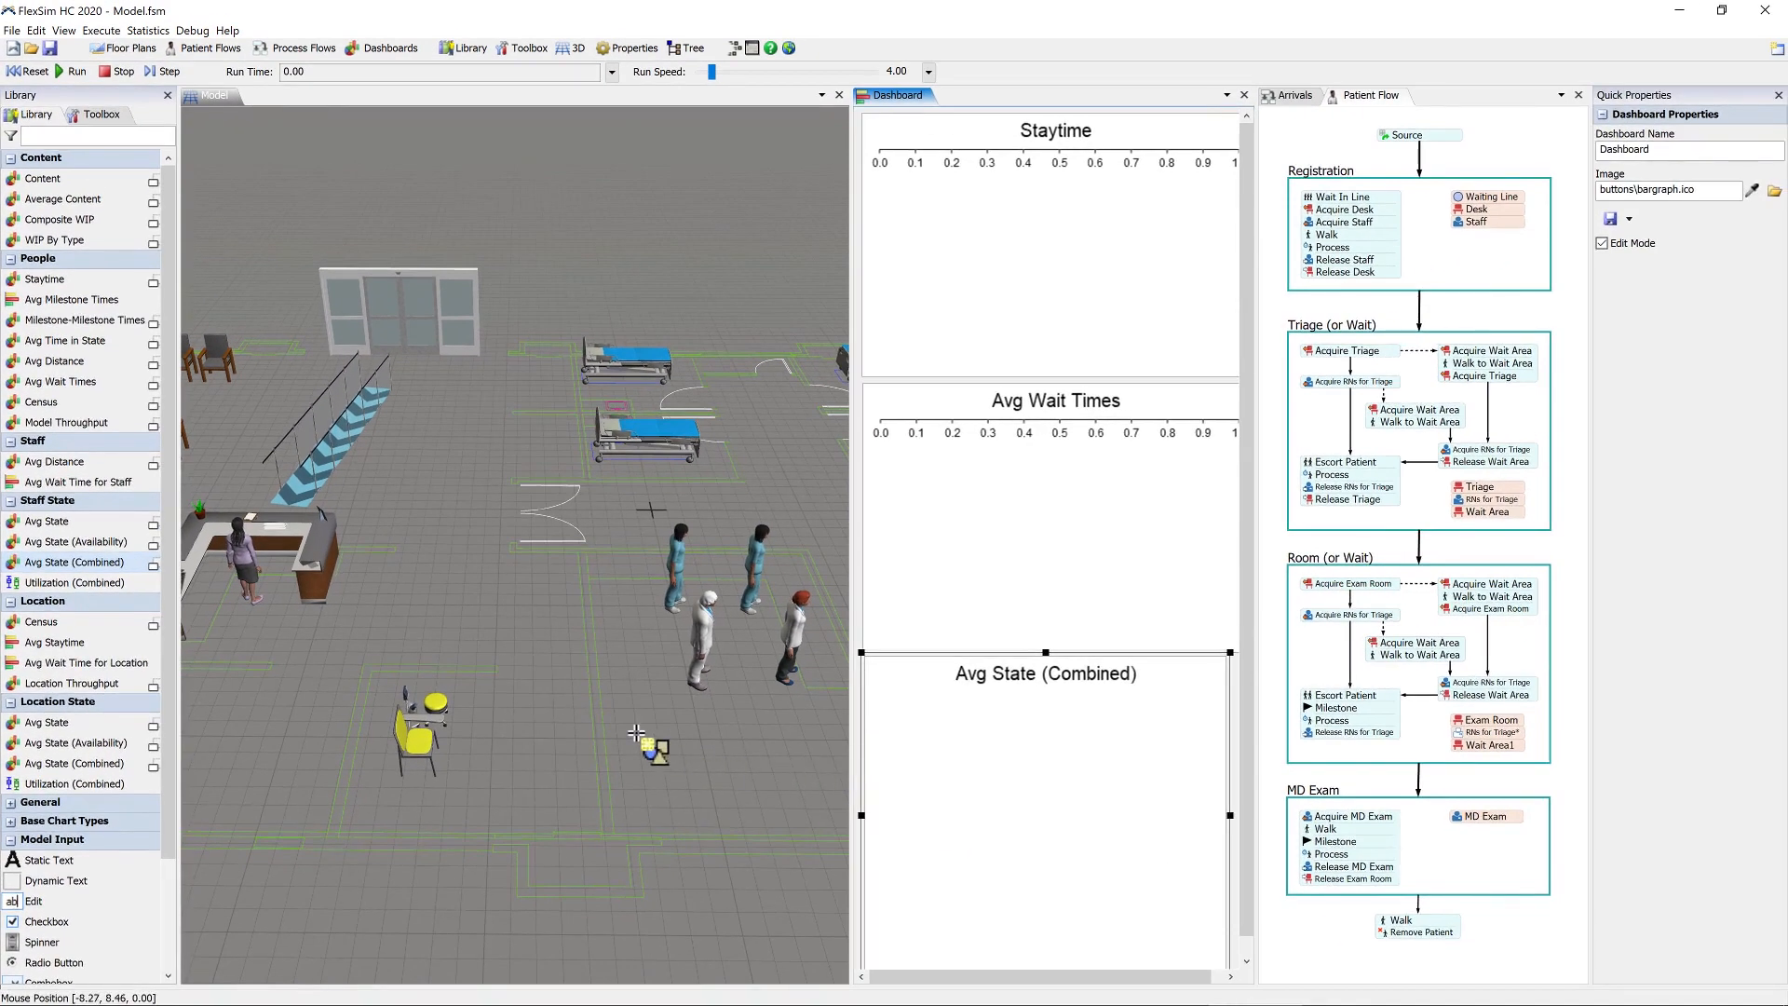
- Add a second dashboard with an Avg Milestone Times bar chart in minutes, and resize the chart to the dashboard's width
click(374, 49)
click(379, 87)
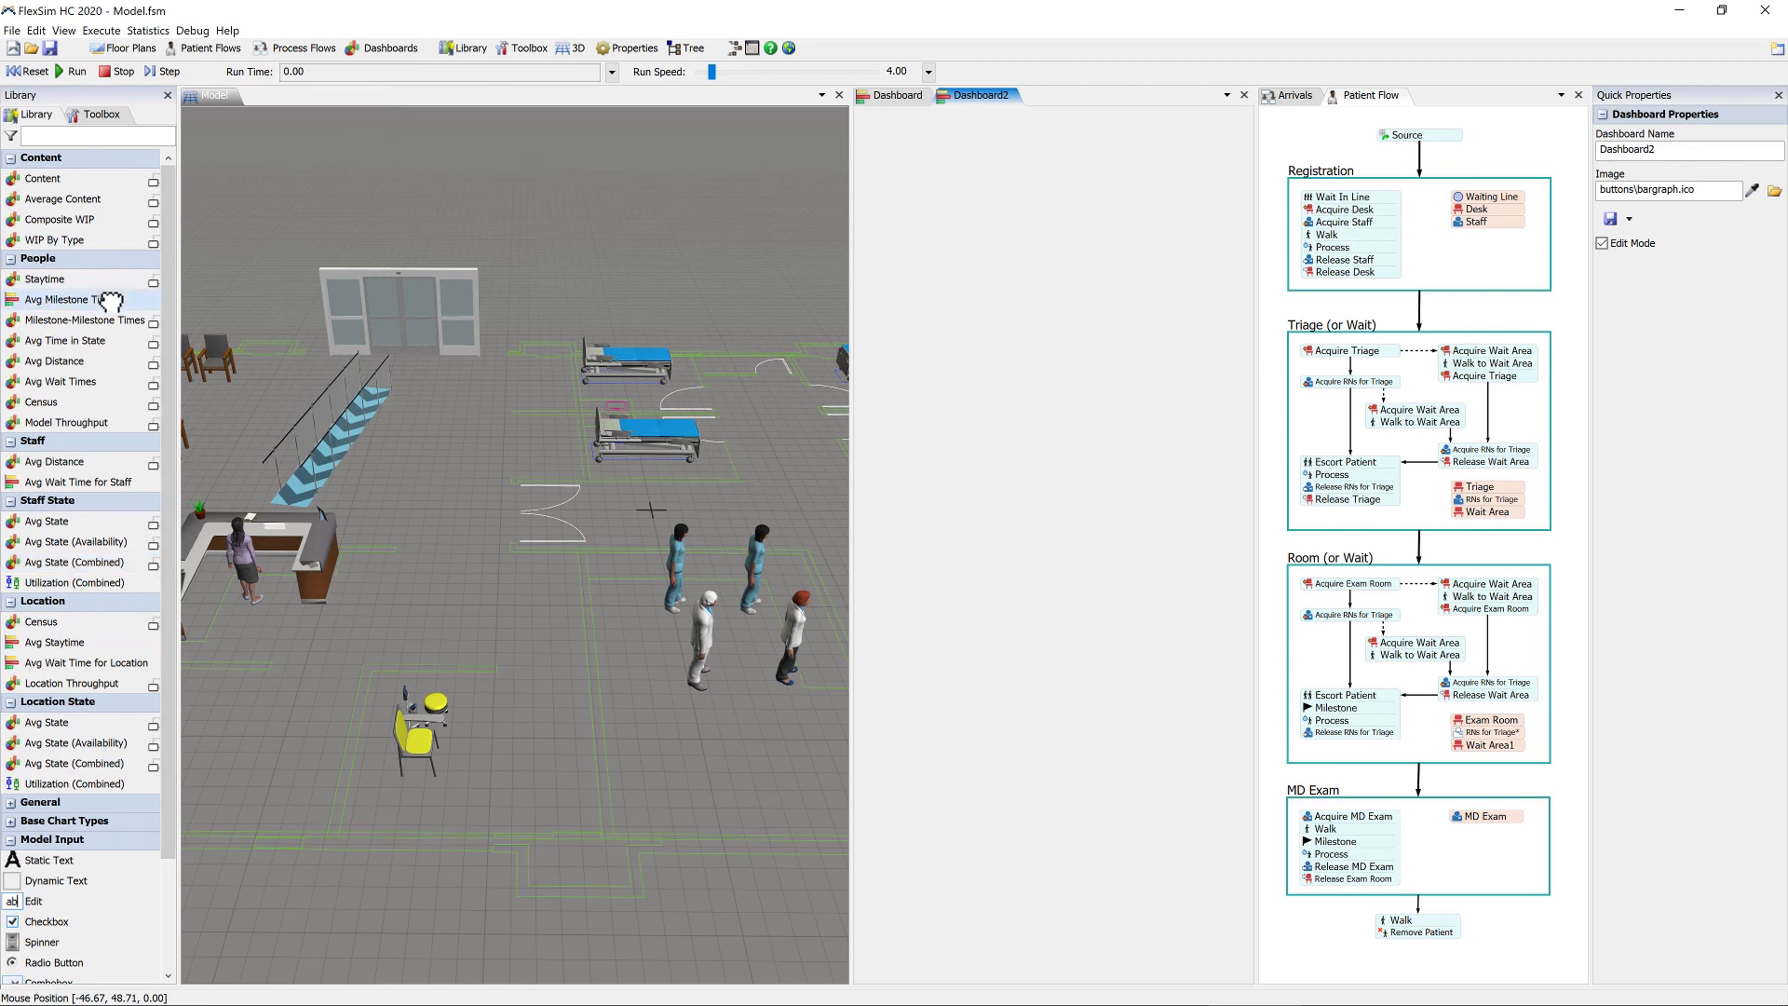
drag(856, 133, 858, 130)
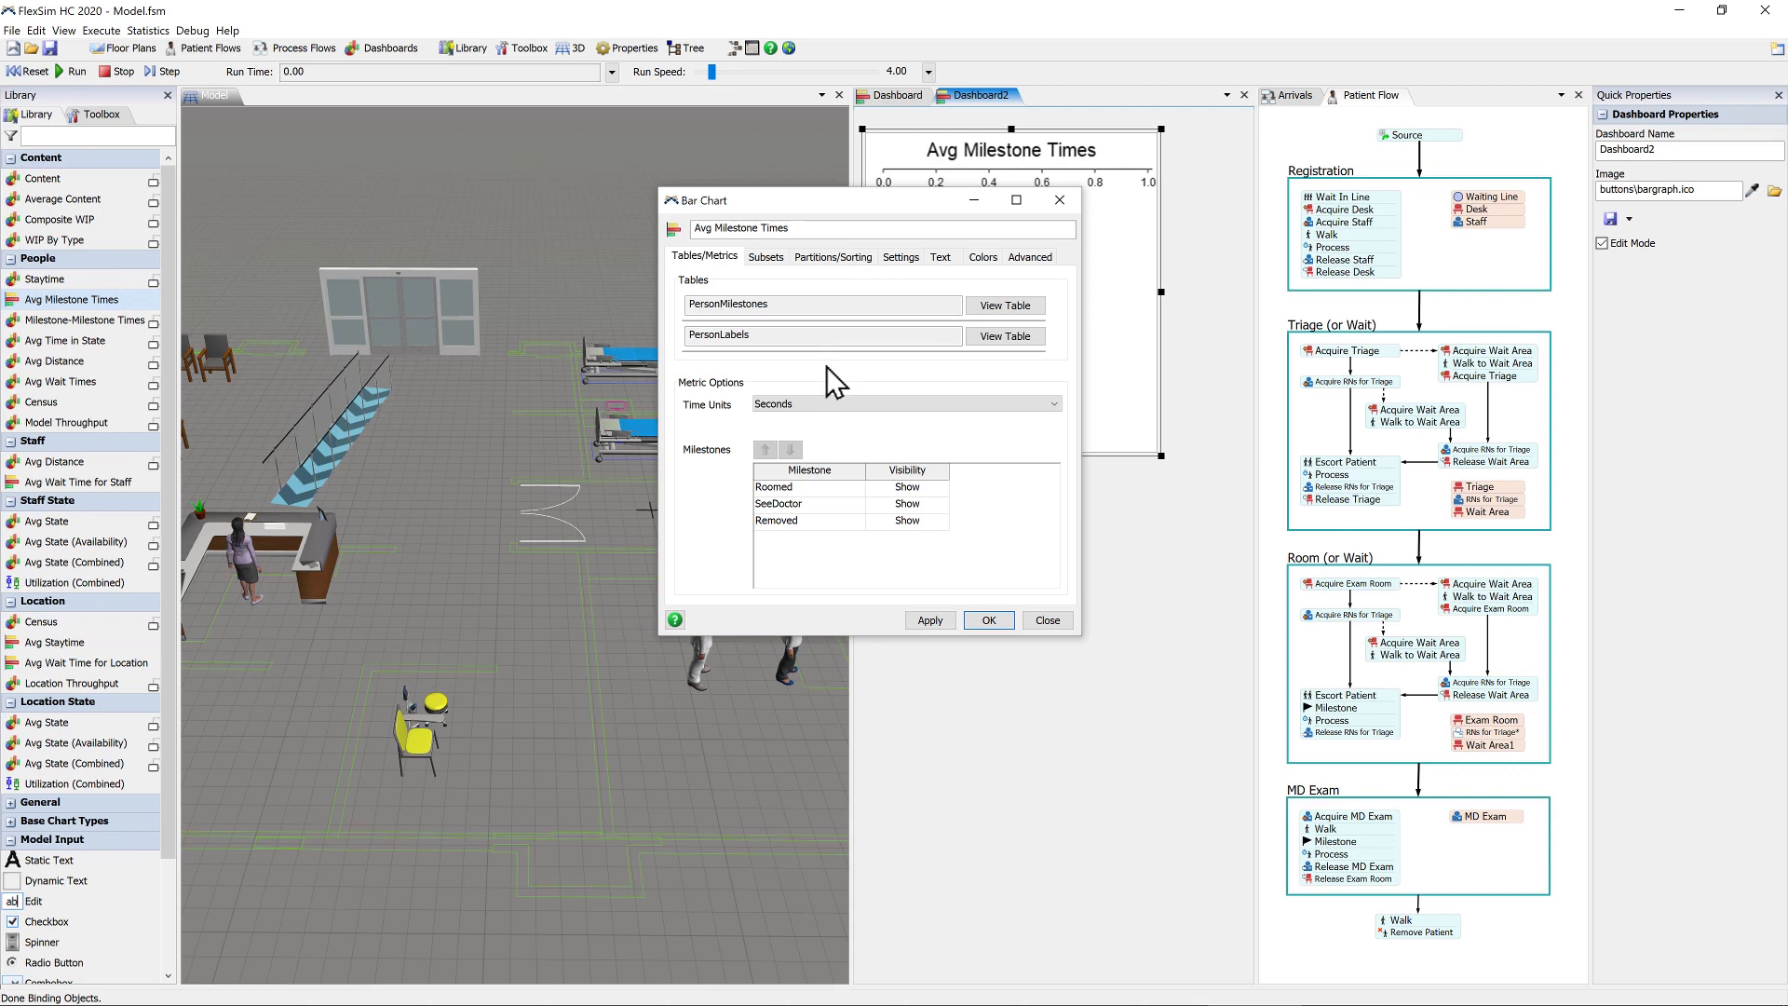
click(830, 406)
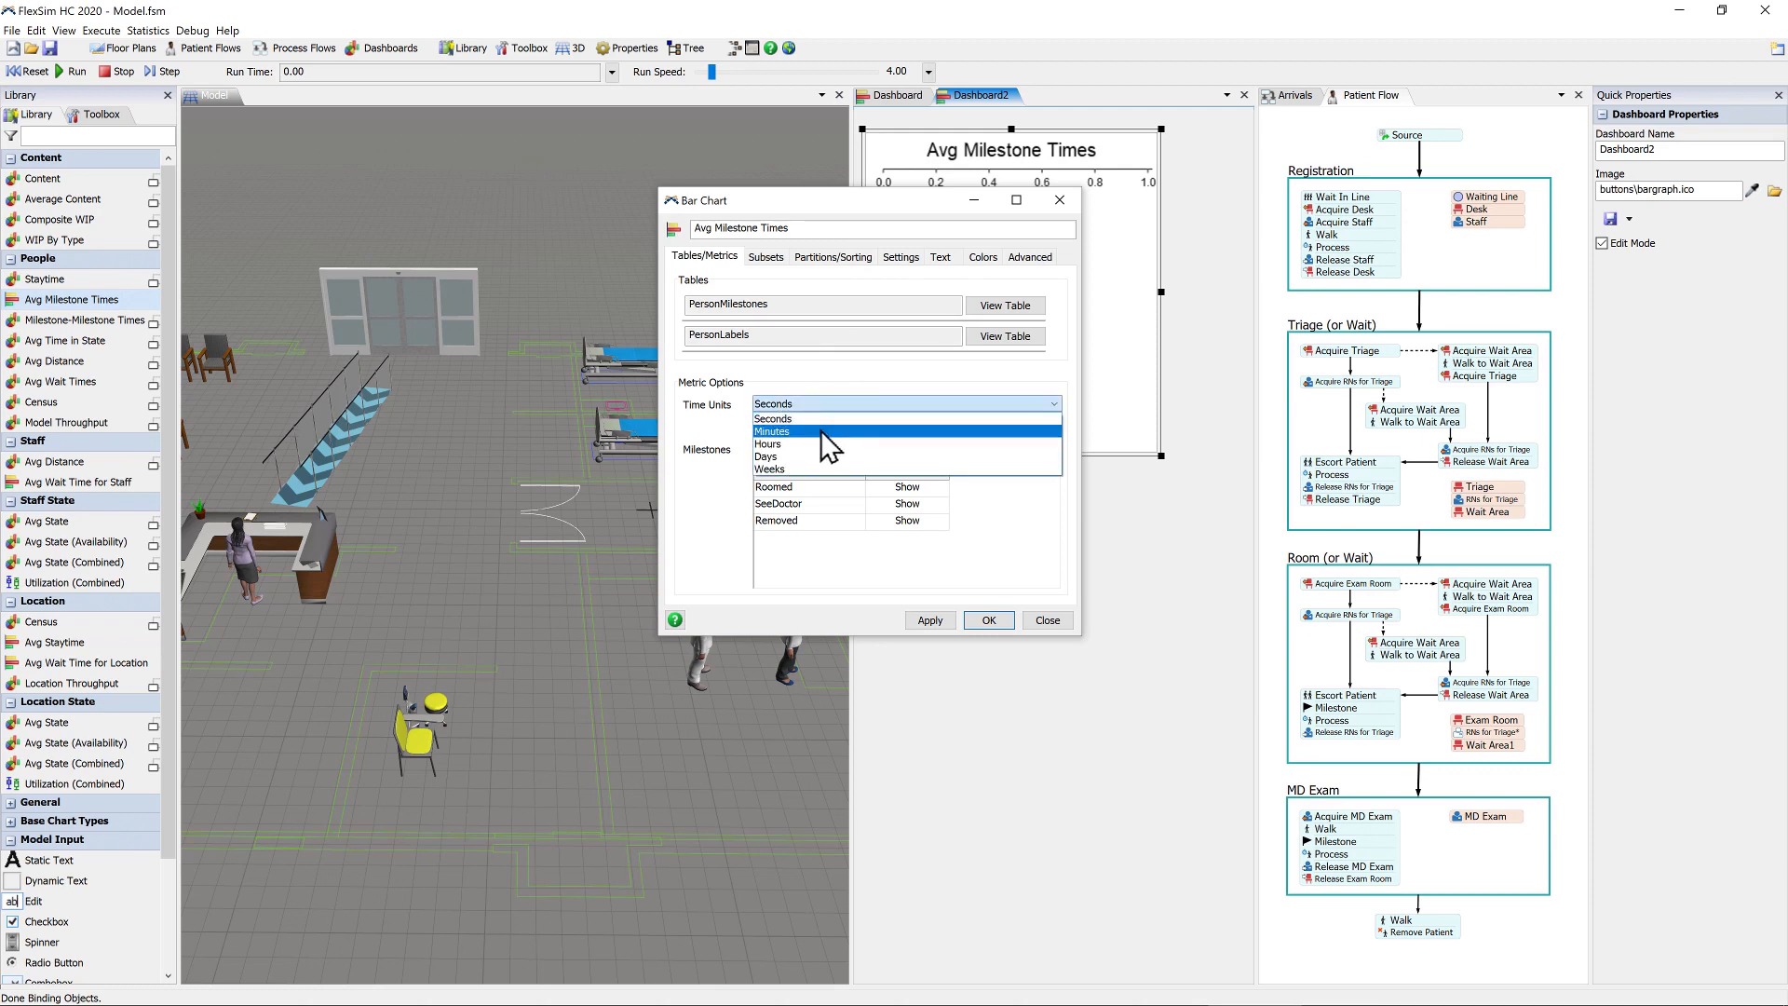
click(823, 431)
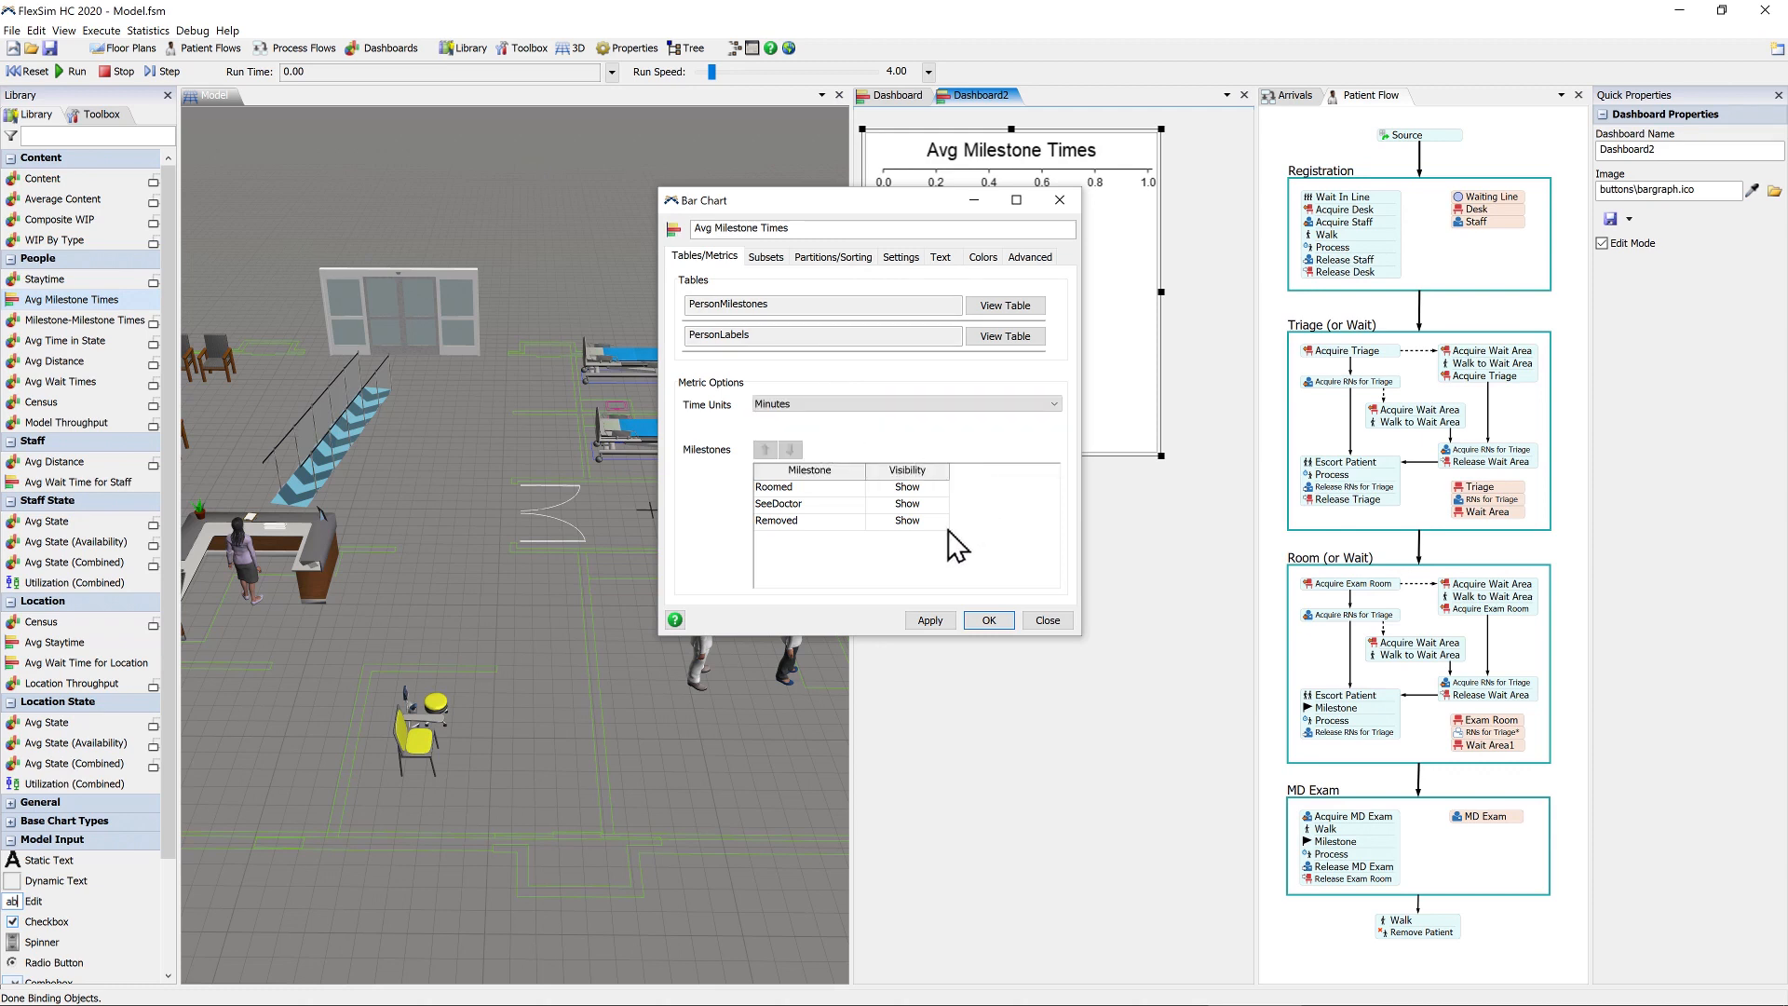
click(989, 620)
drag(1161, 457, 1234, 402)
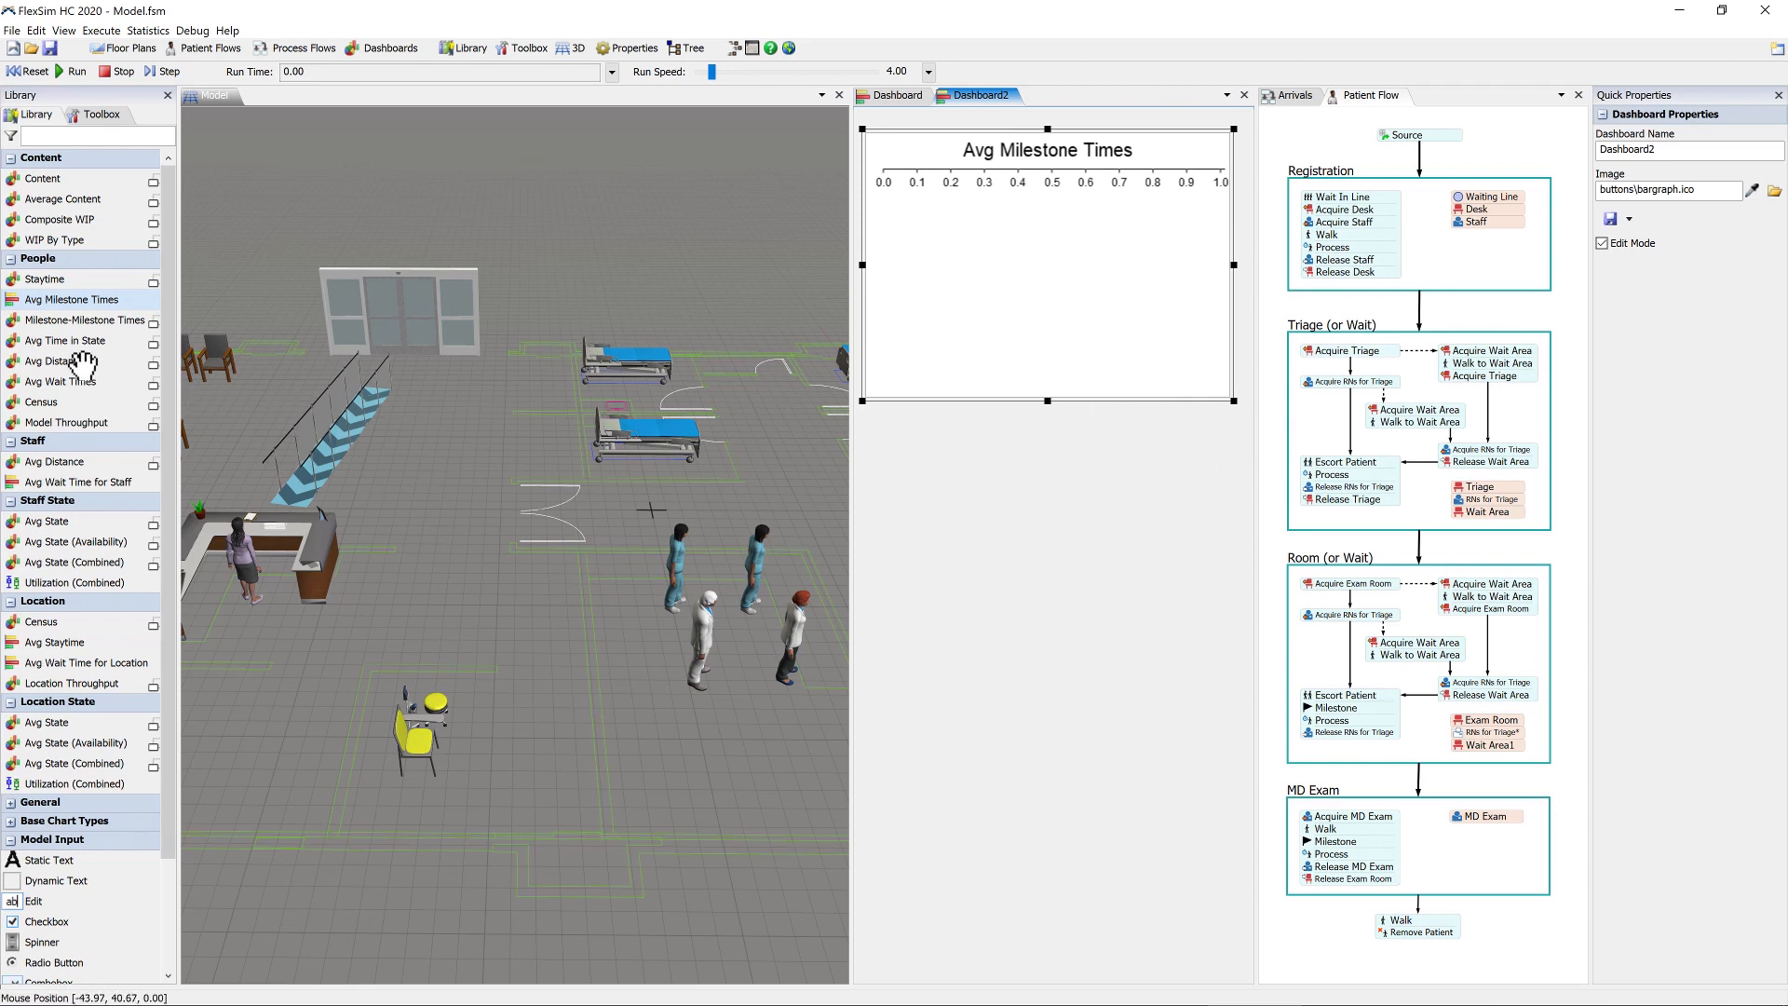
- Add a people Avg Distance bar chart in feet below the Avg Milestone Times chart and resize it to the dashboard's width
mouse_move(90, 361)
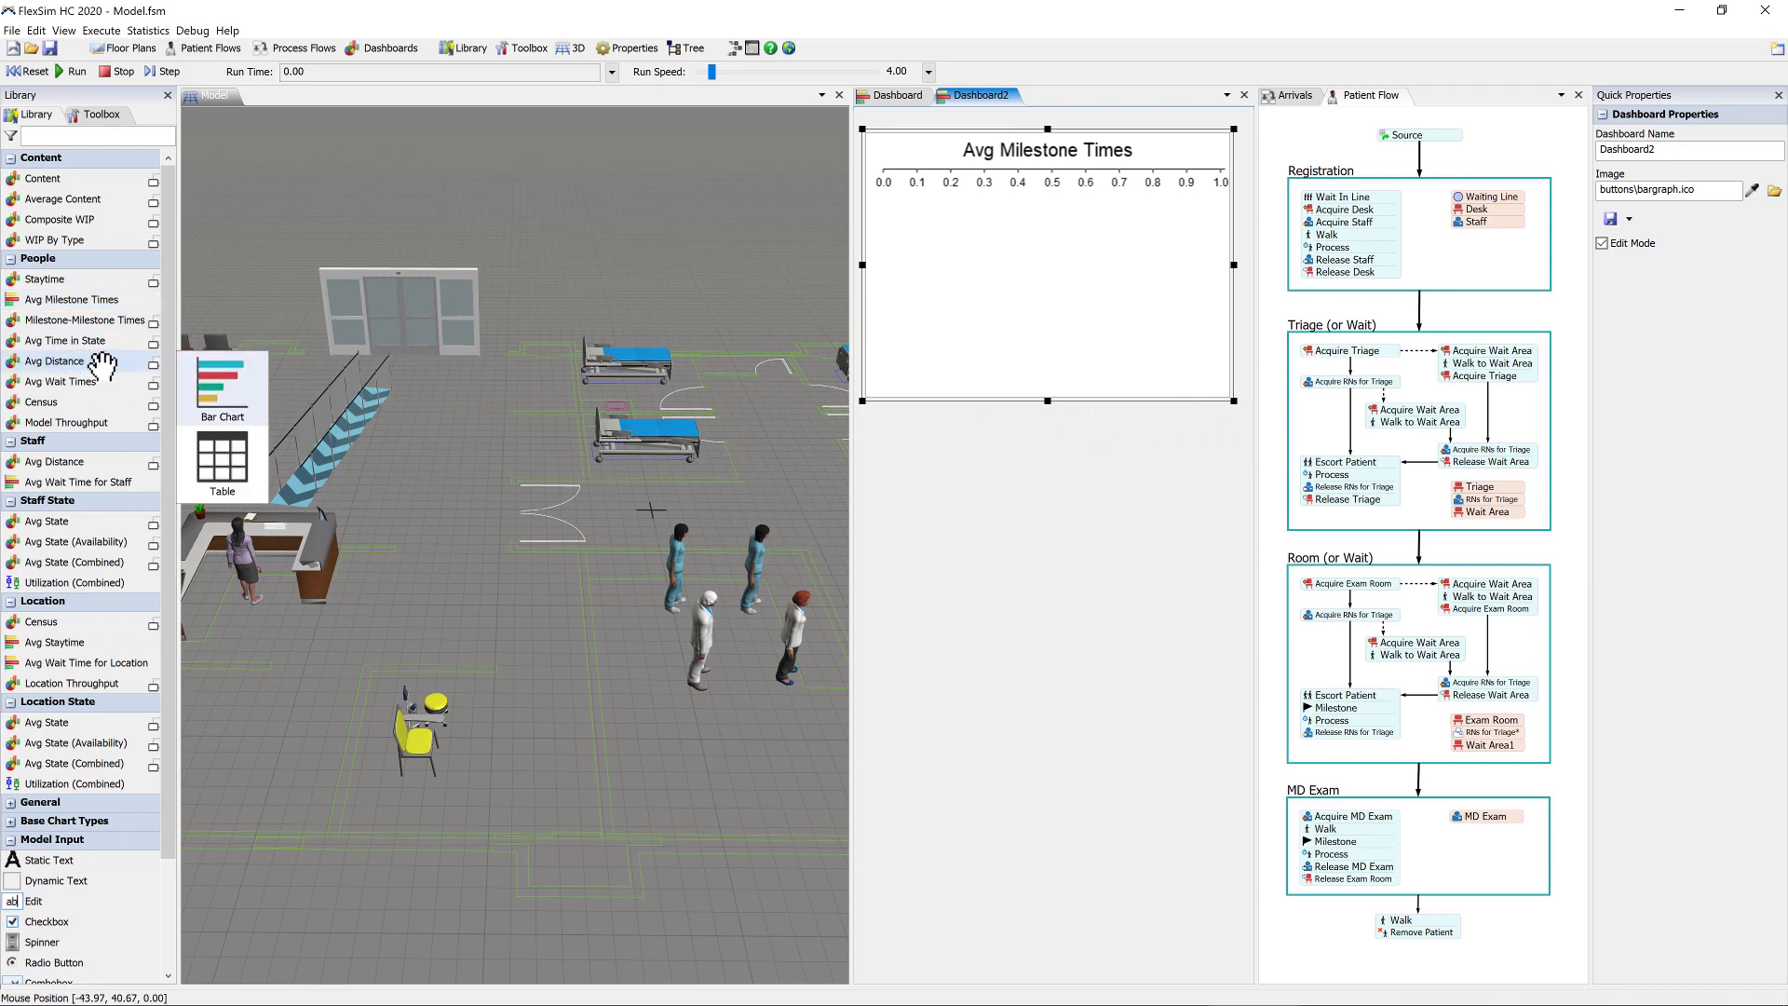
click(220, 383)
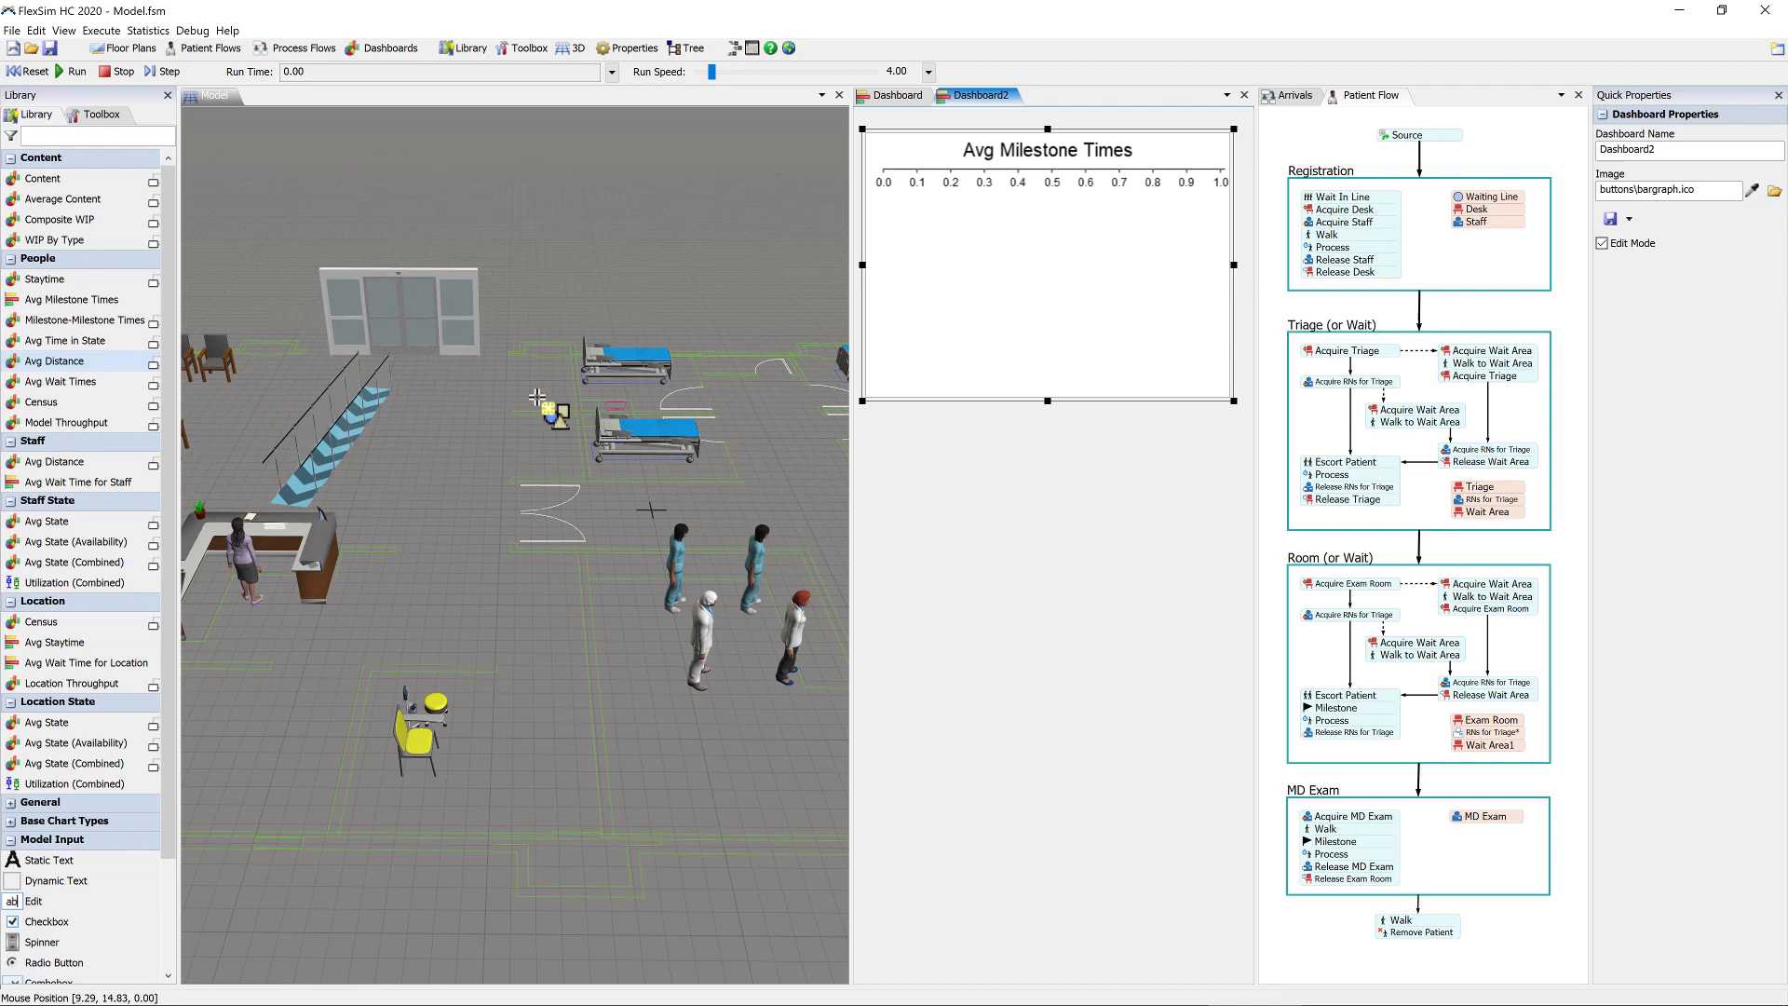
click(860, 413)
click(805, 427)
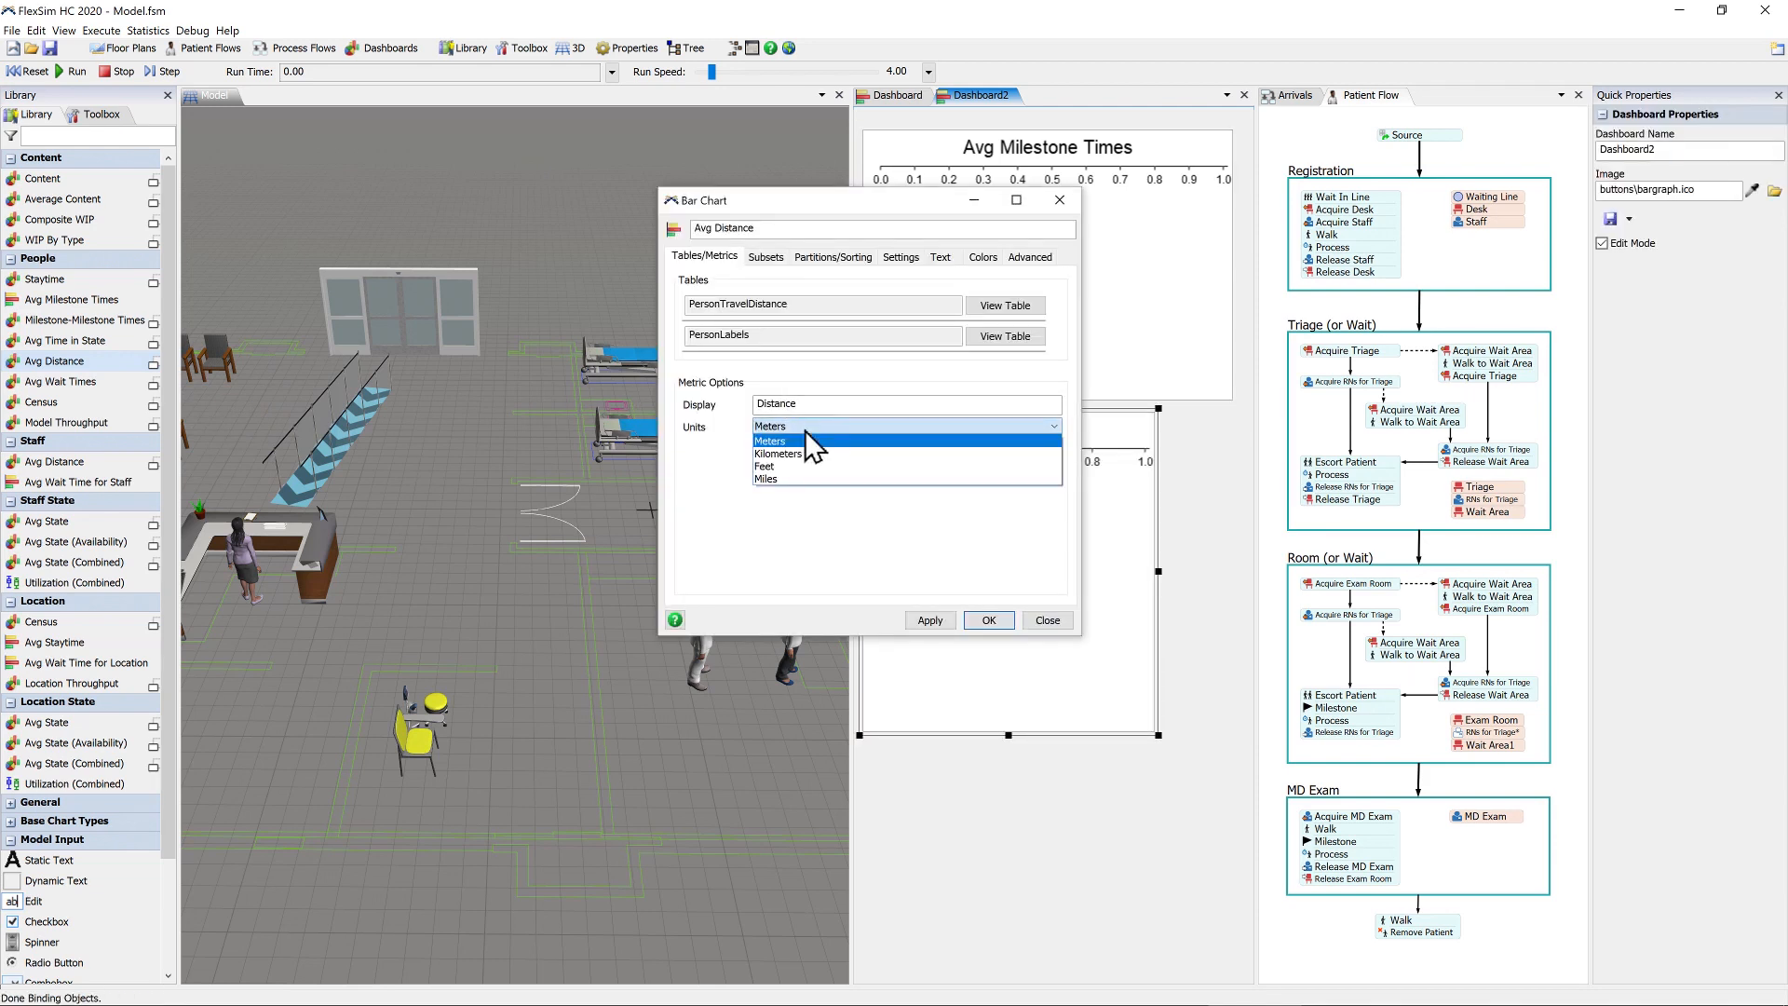
click(781, 473)
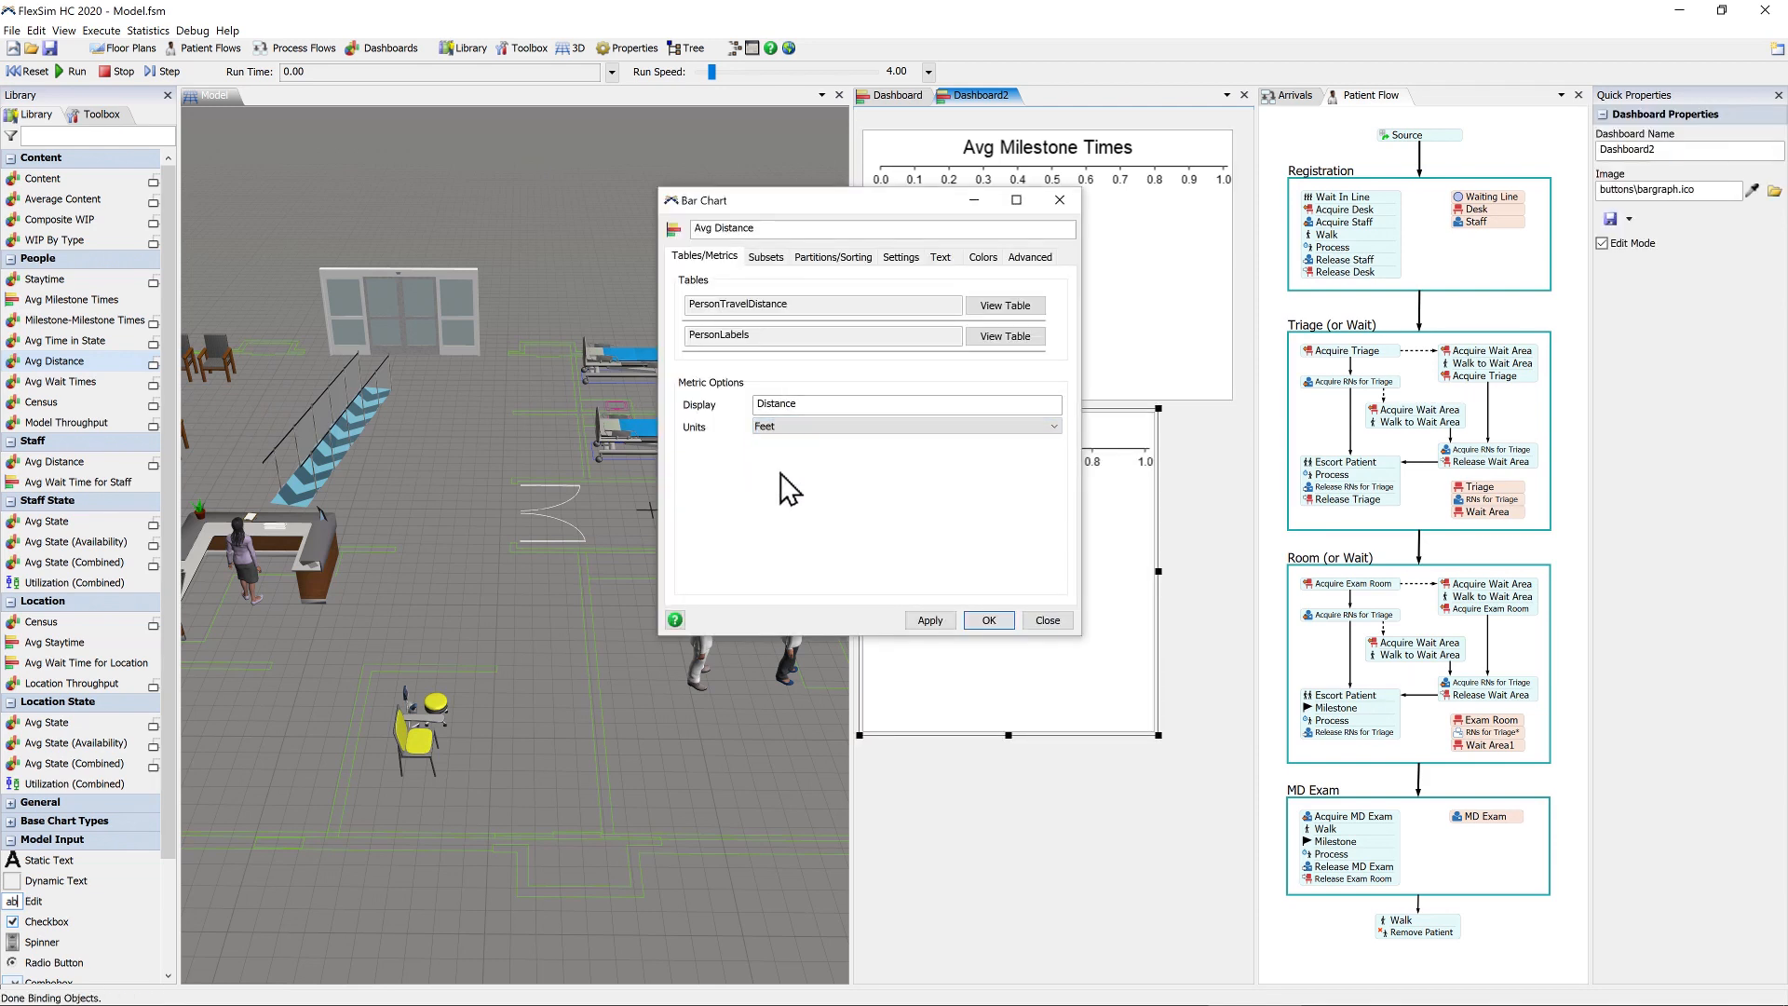
click(990, 621)
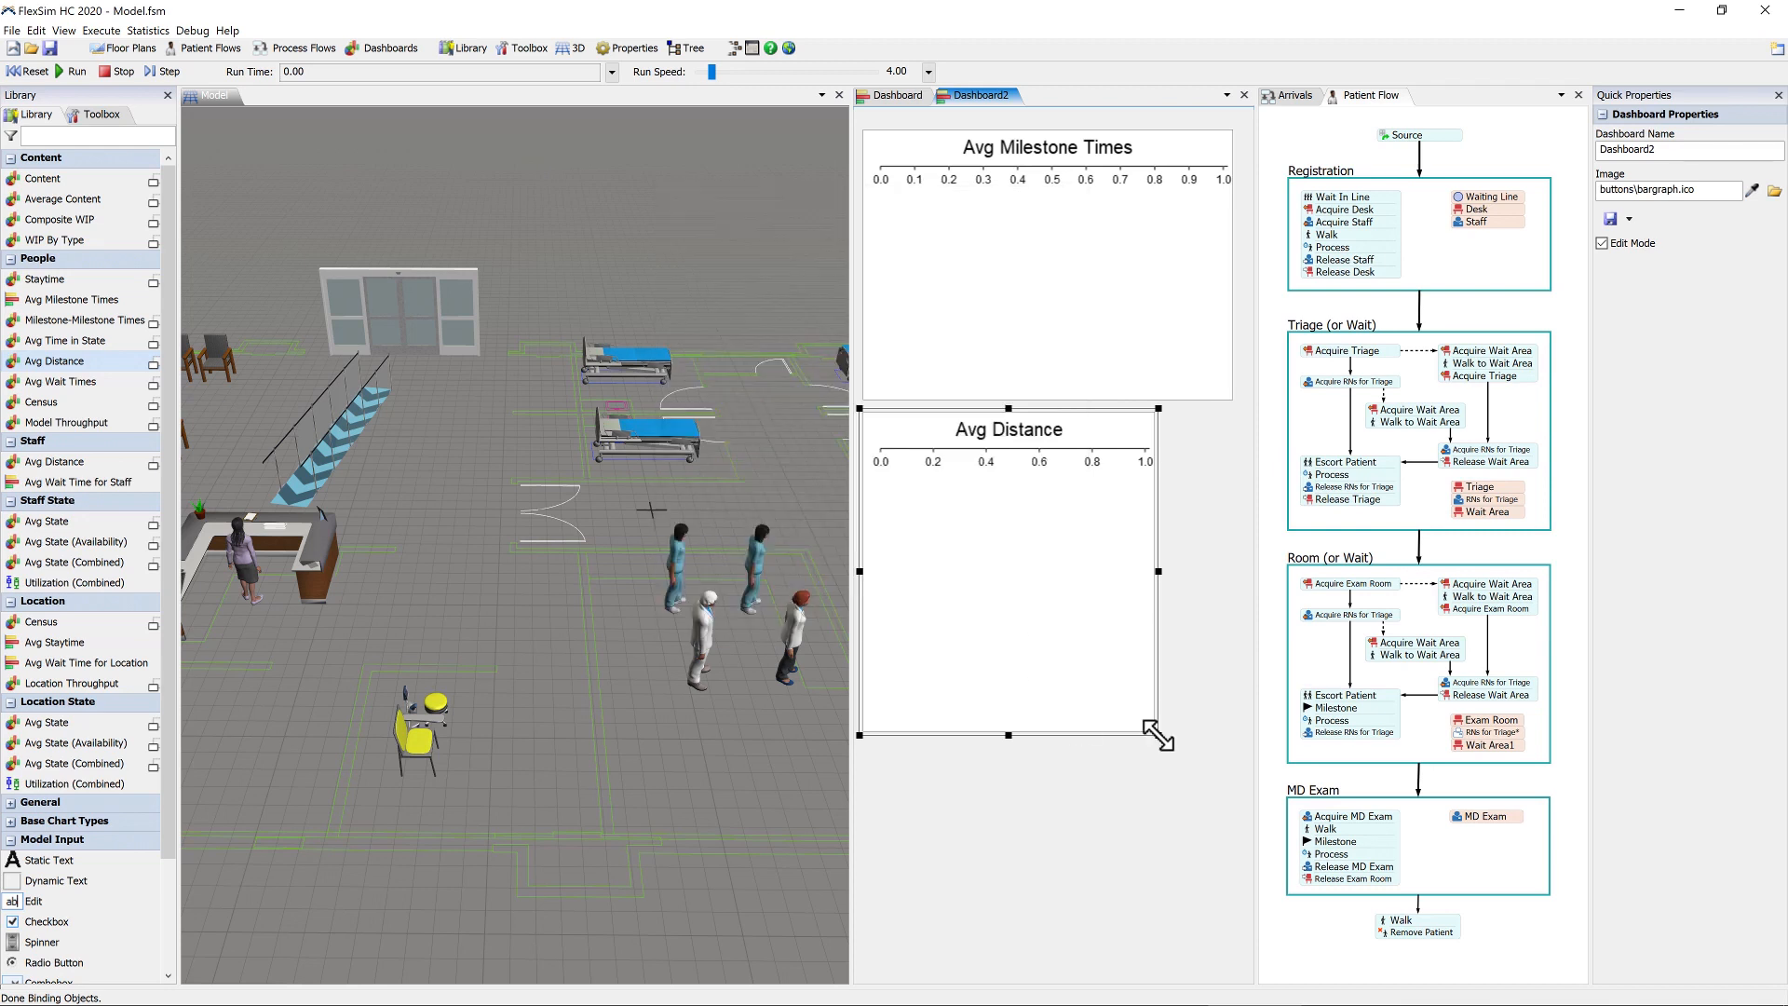
drag(1157, 735, 1244, 663)
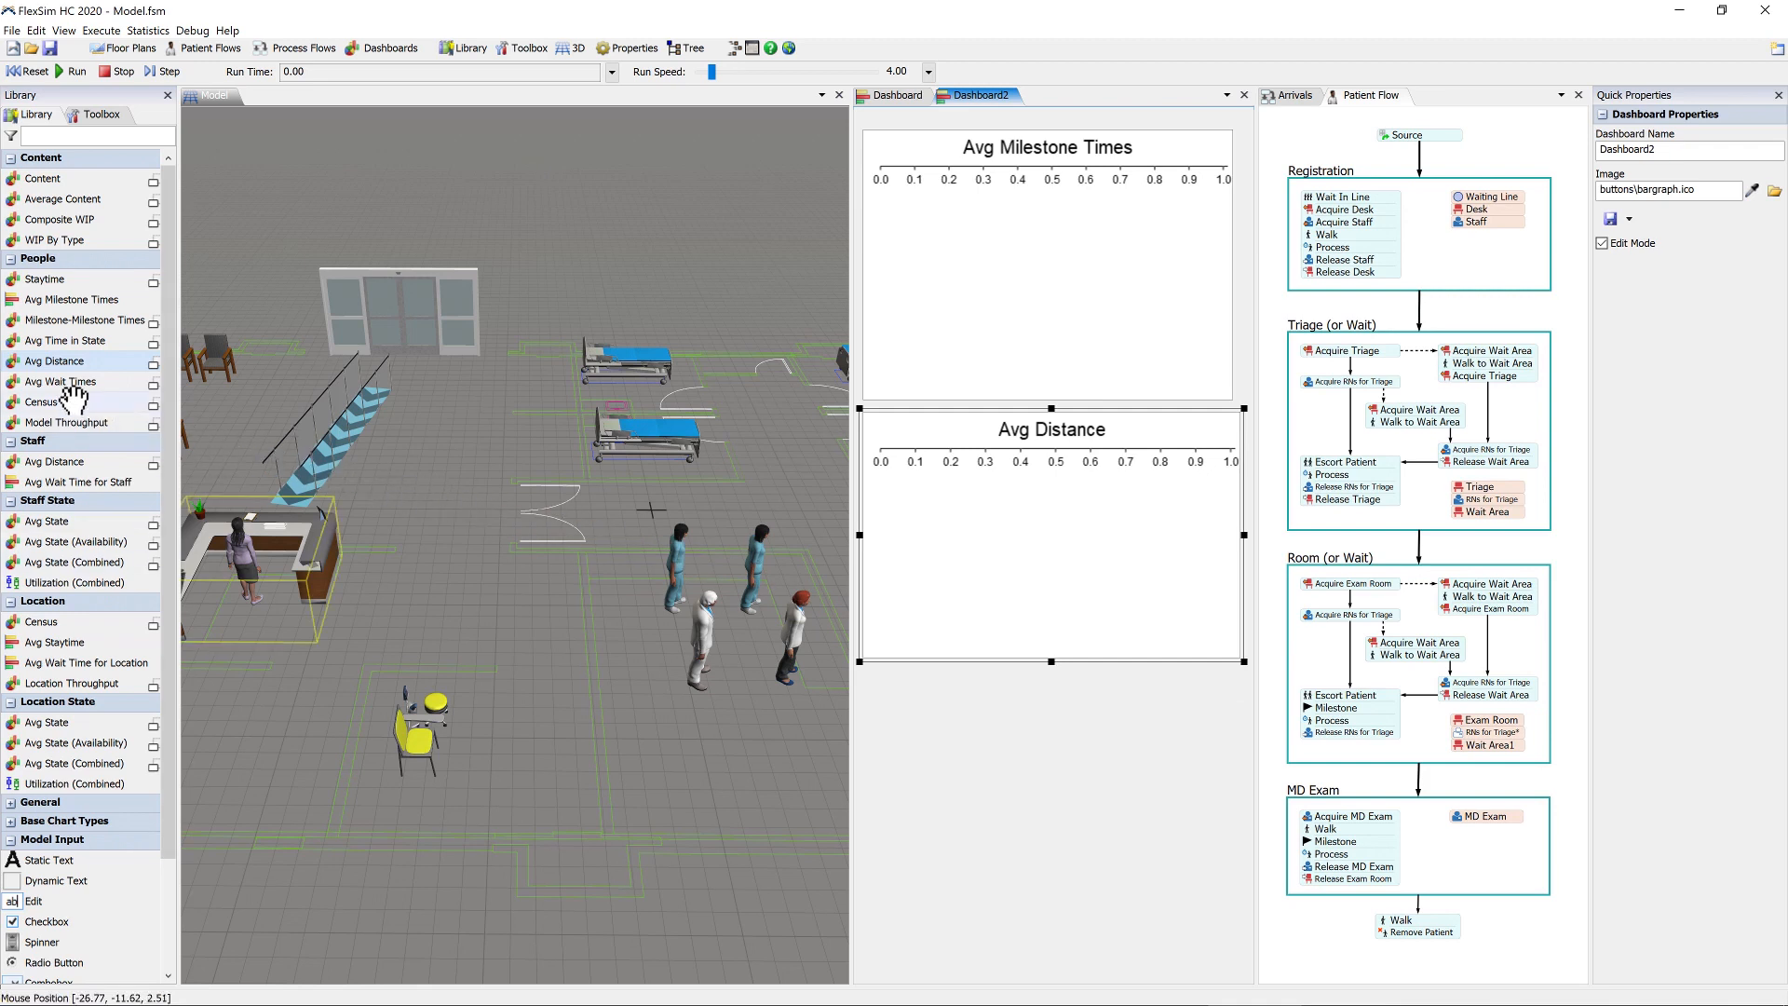
- Add a people Census vs Time chart below the Avg Distance chart and widen it to the dashboard's width
drag(73, 398, 866, 690)
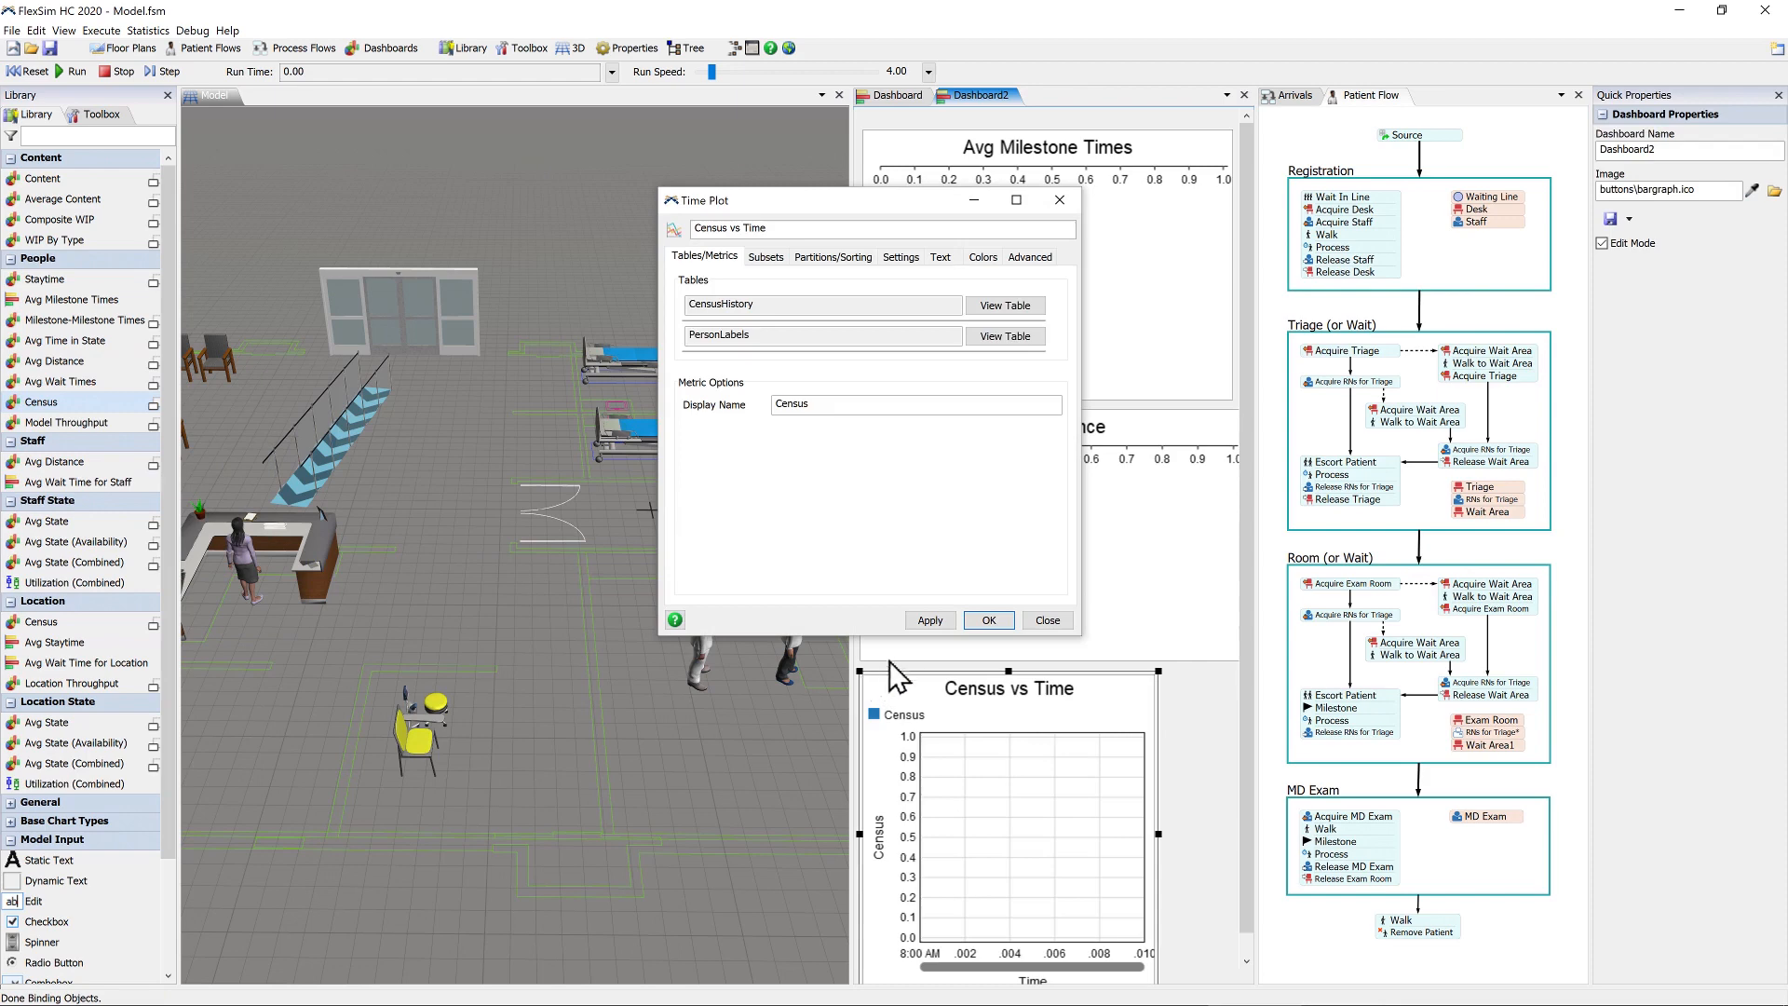
click(989, 620)
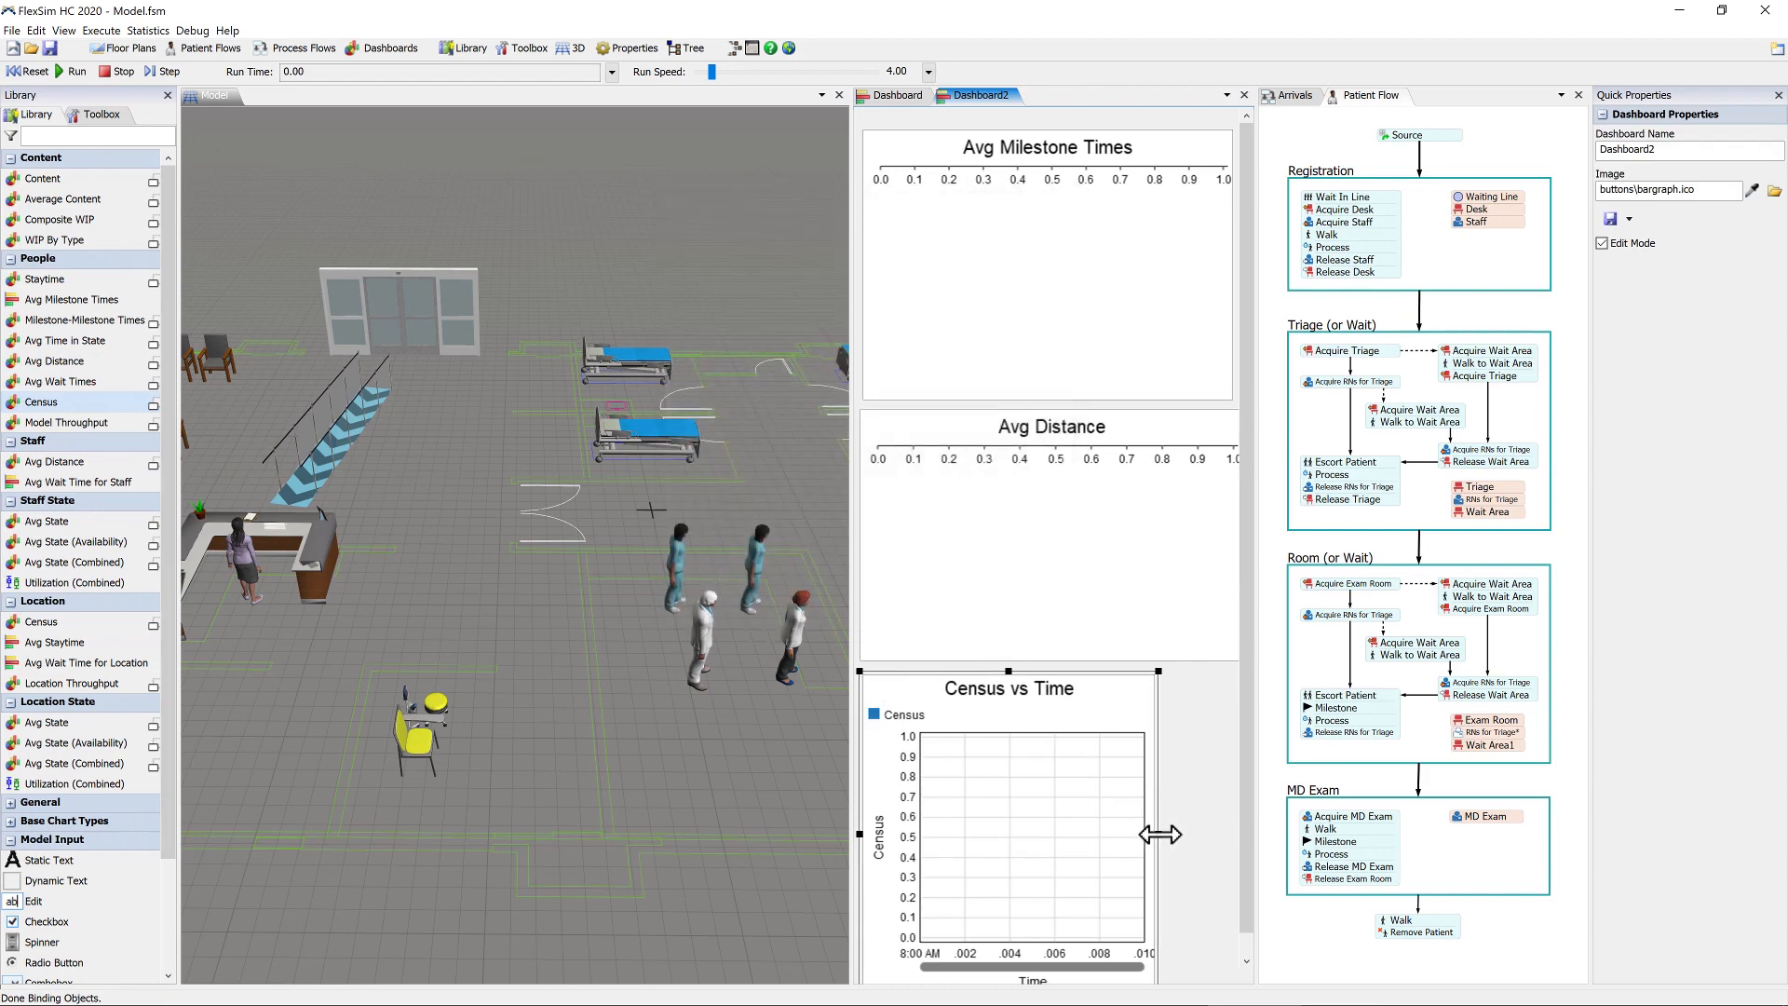
drag(1157, 833, 1224, 832)
- Run the model at a speed of about 452, check the first dashboard's charts, and raise the run speed to about 4459
click(607, 803)
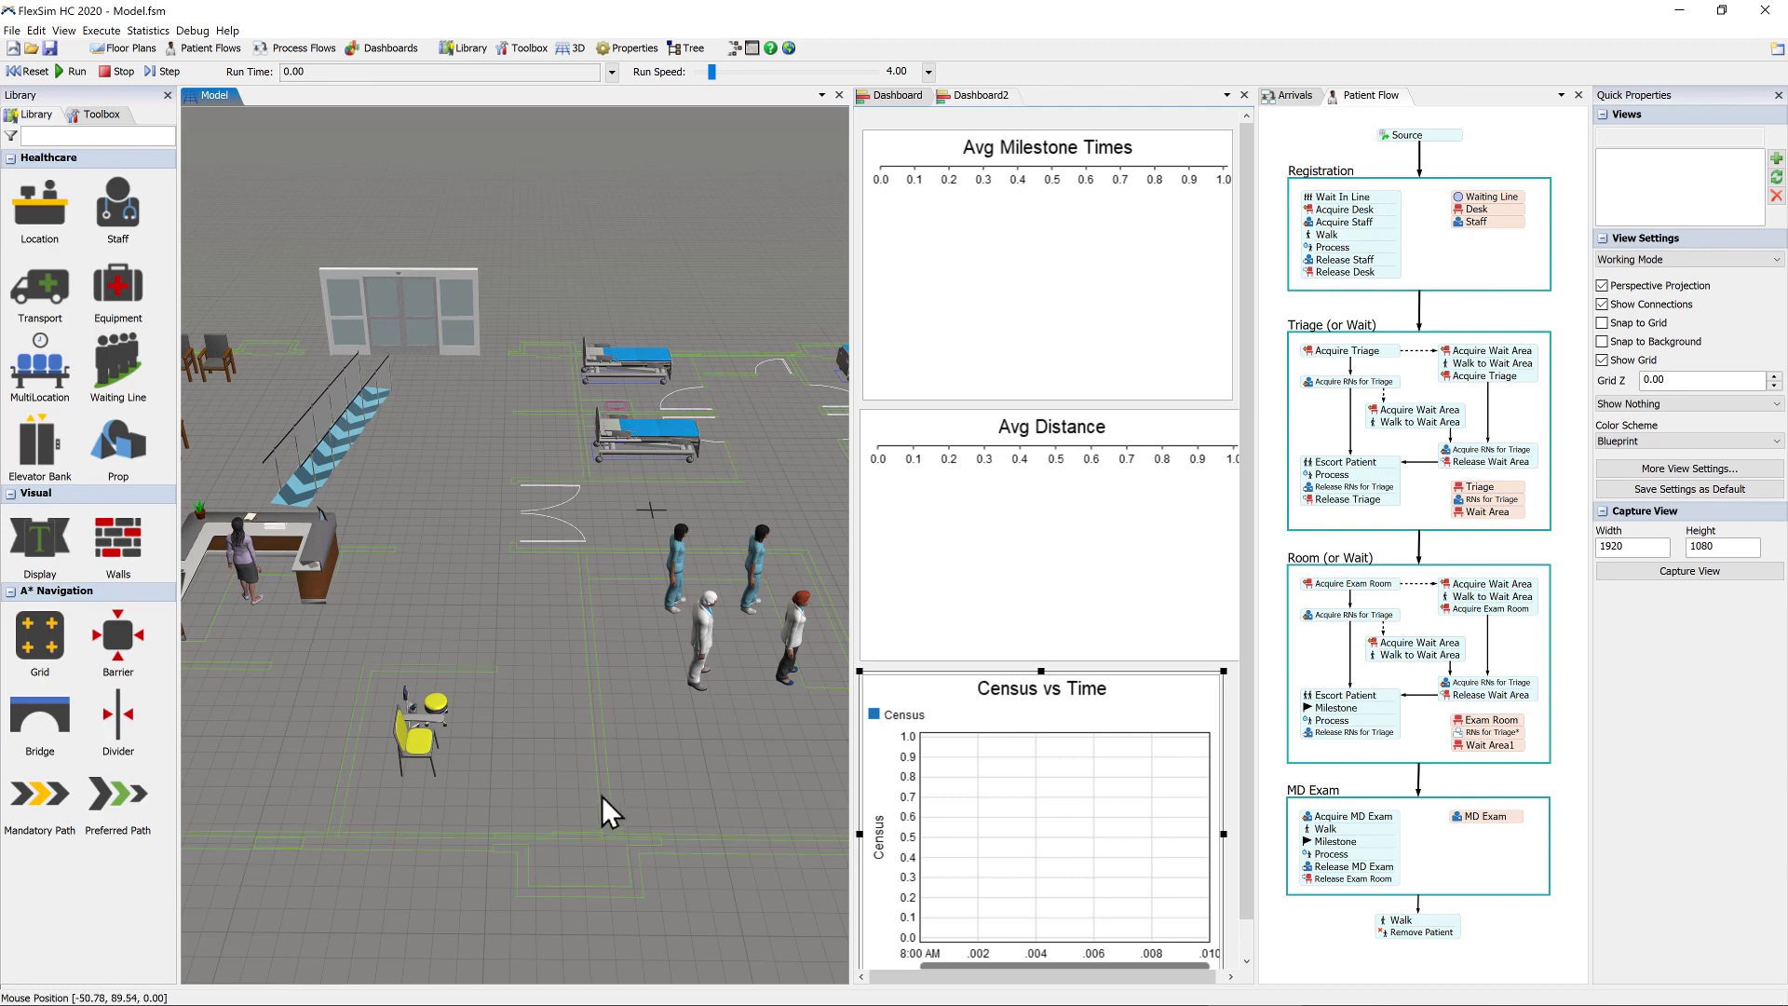
click(74, 70)
drag(715, 74, 745, 95)
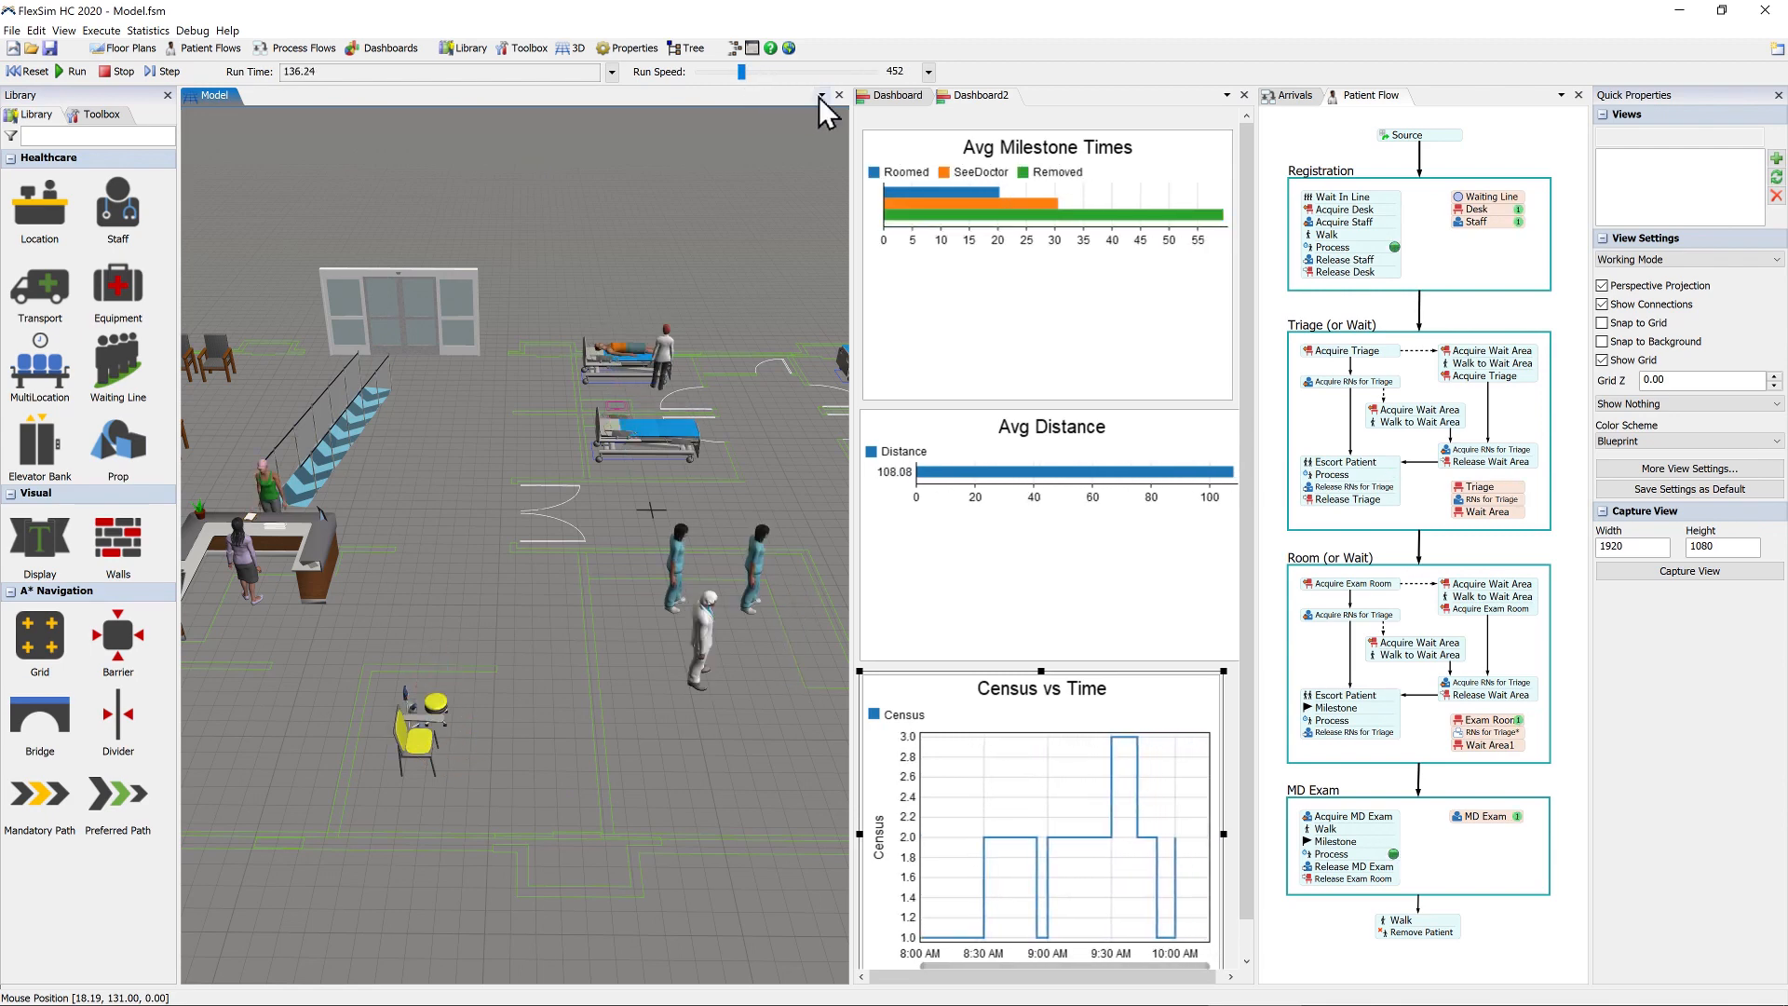
click(870, 95)
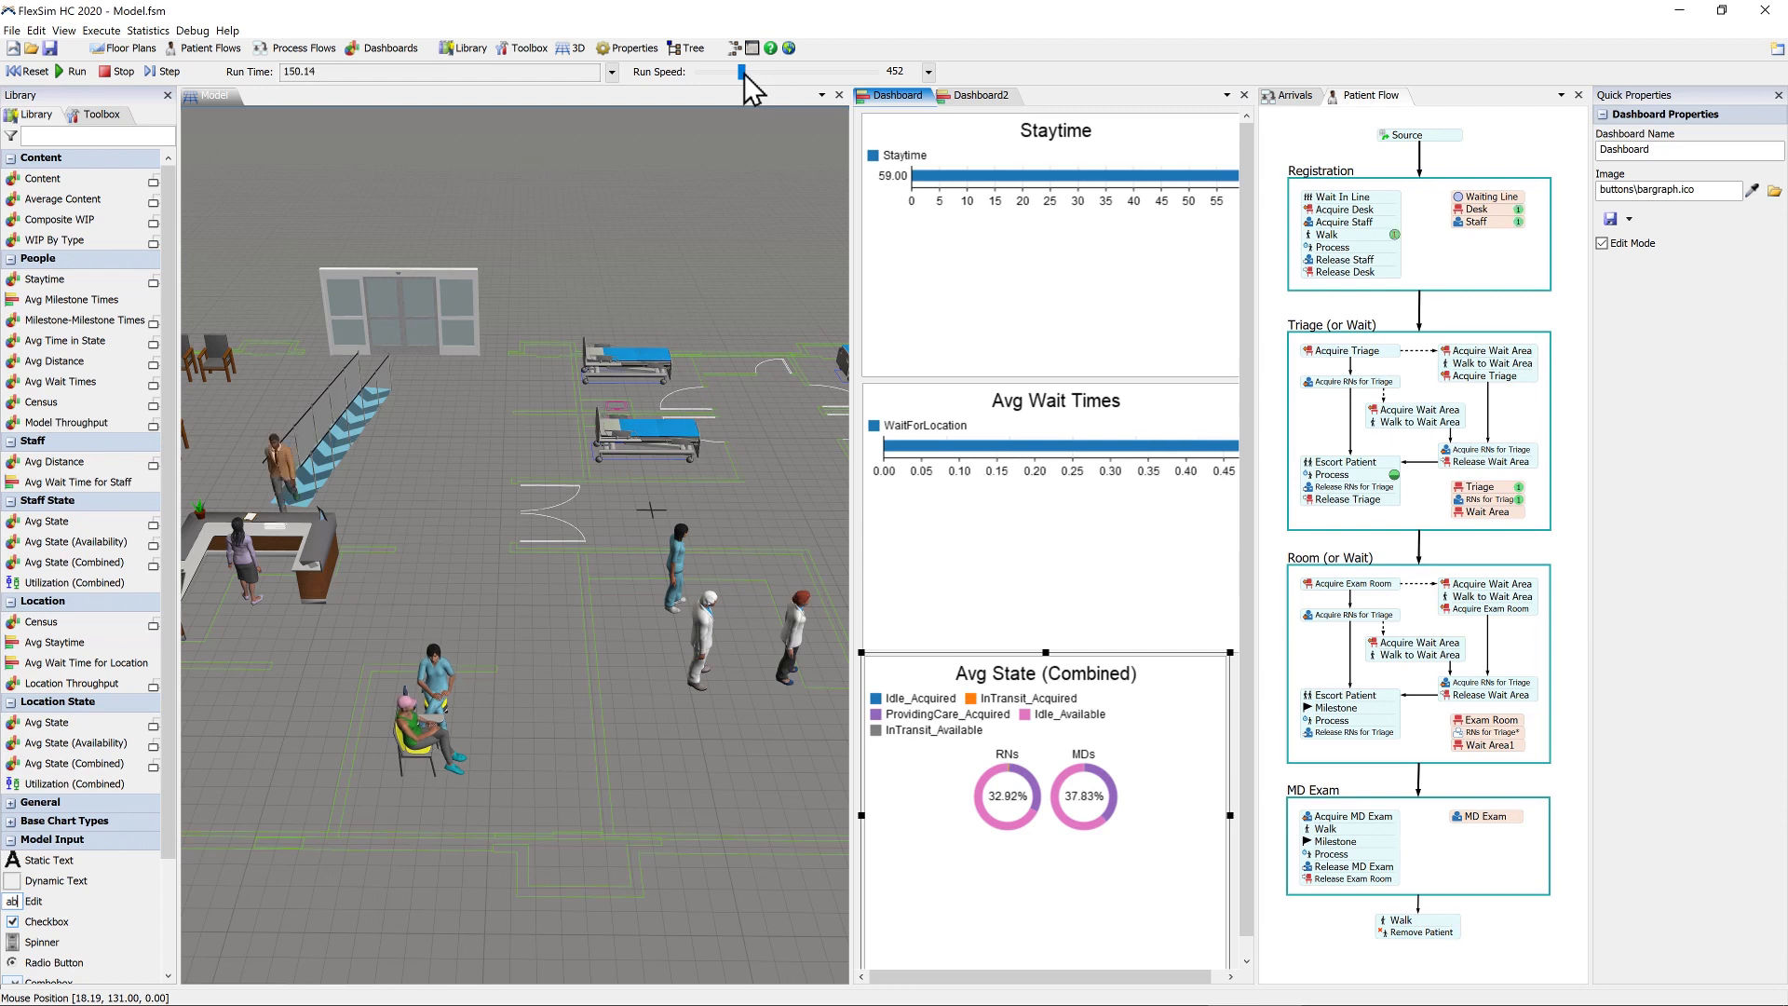
drag(745, 75, 766, 75)
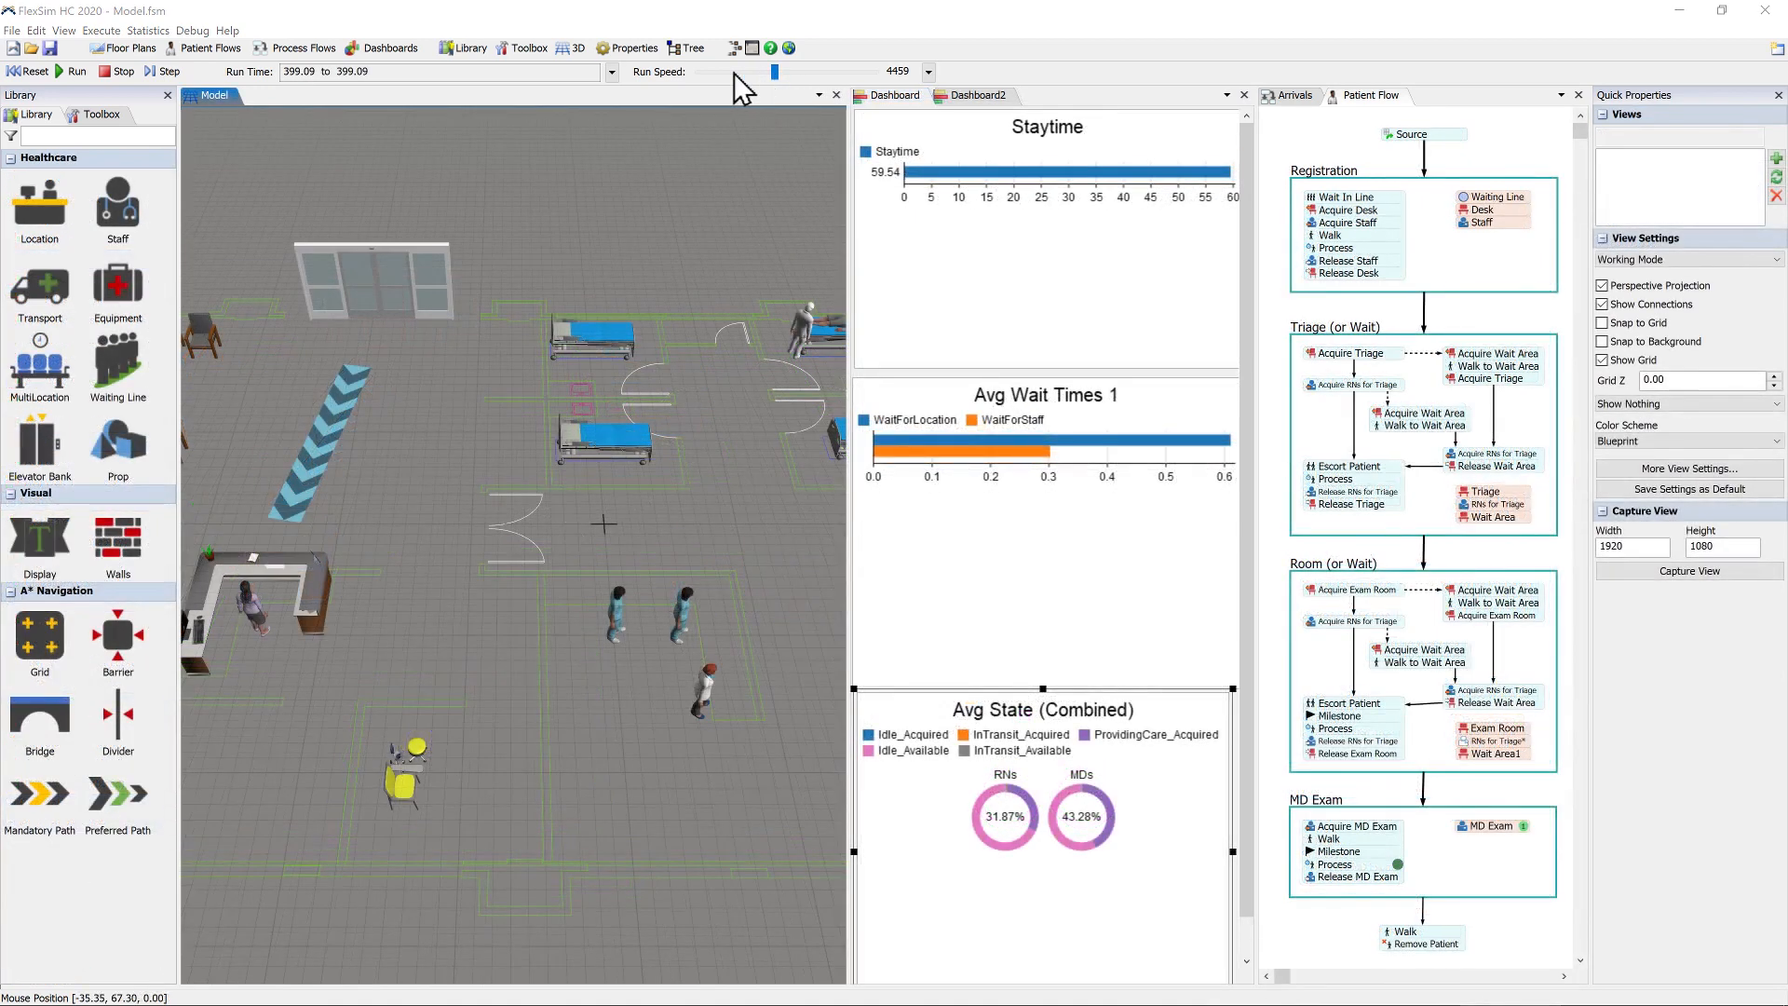
- Reset the model and close the dashboard, arrivals and patient flow views so only the 3D model stays open
click(33, 72)
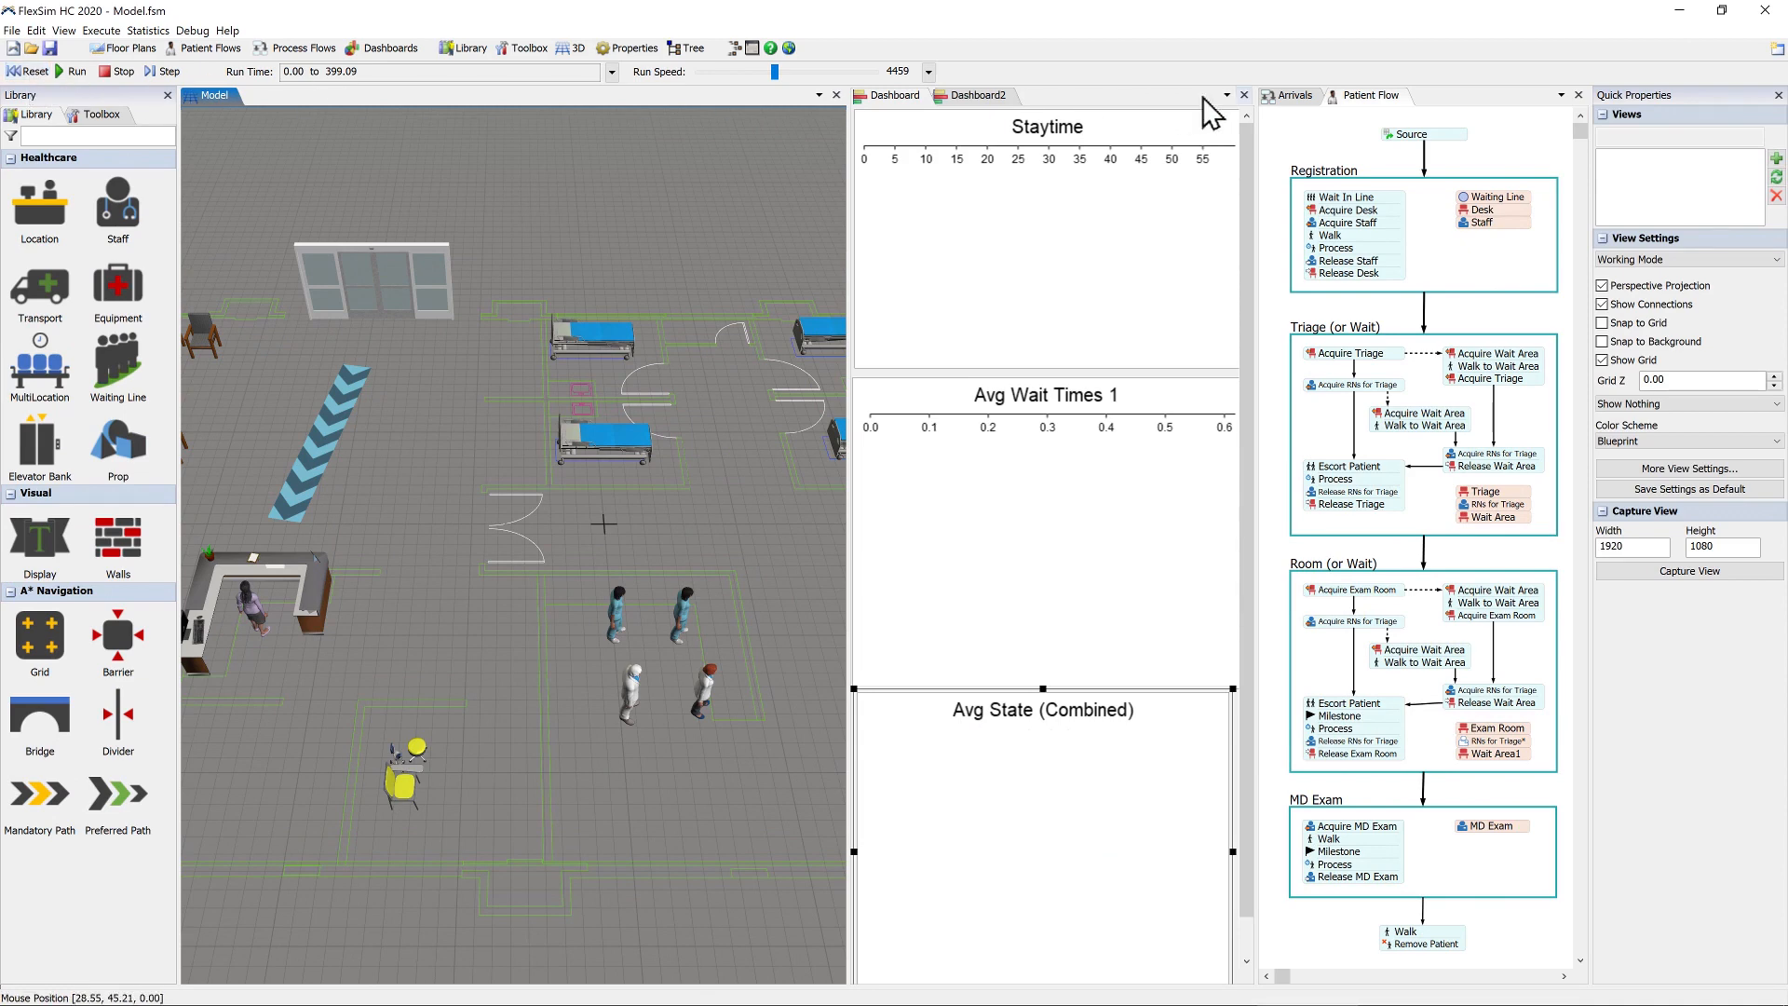
click(1245, 96)
click(1245, 96)
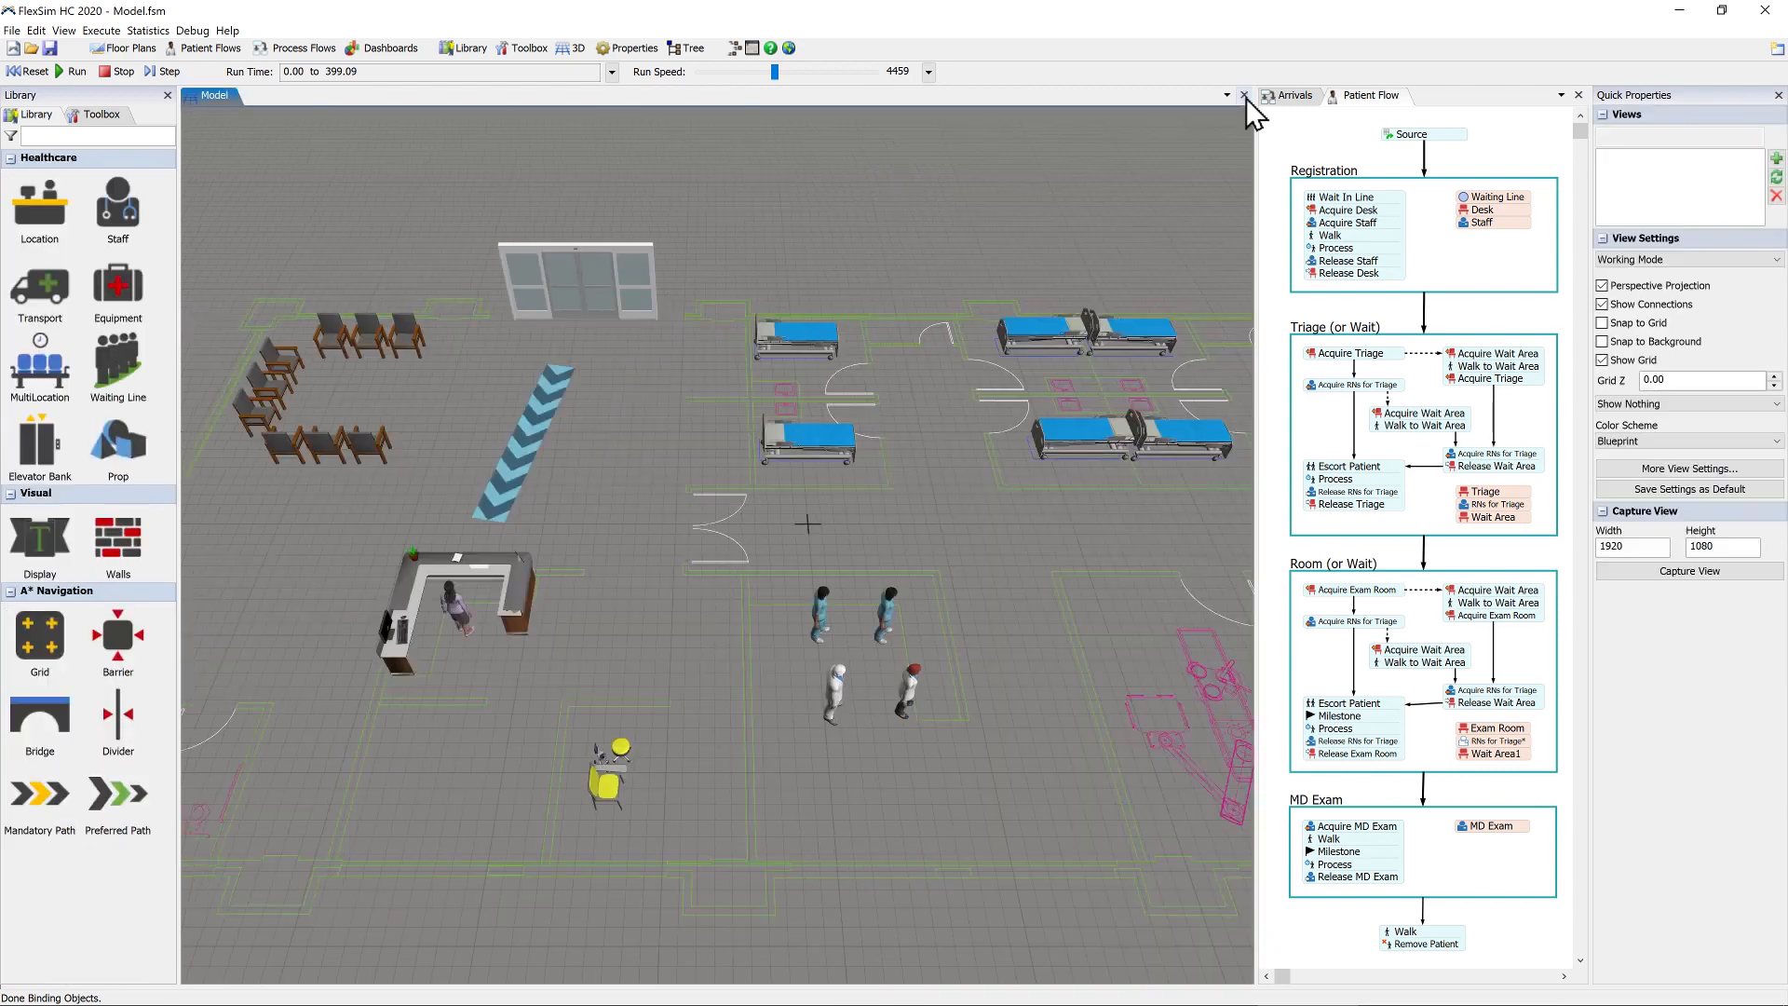
click(1578, 95)
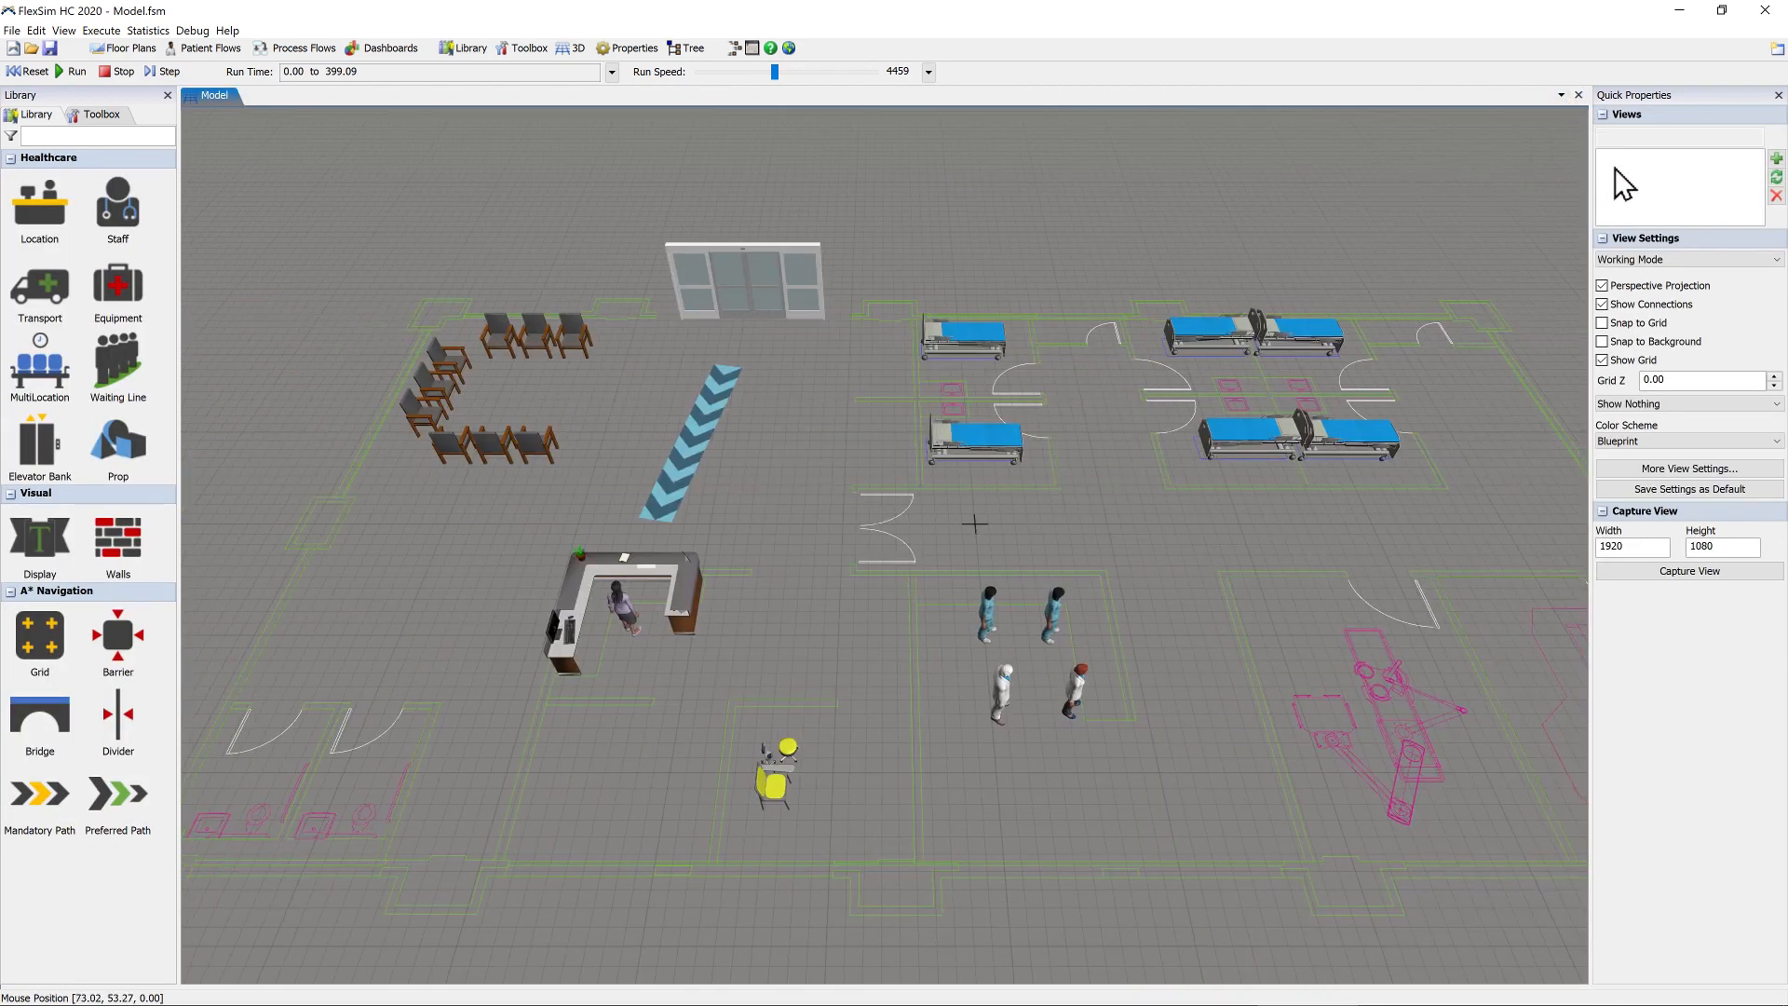
- Save the current 3D view as a model view, and switch the model to the Top view
click(1772, 160)
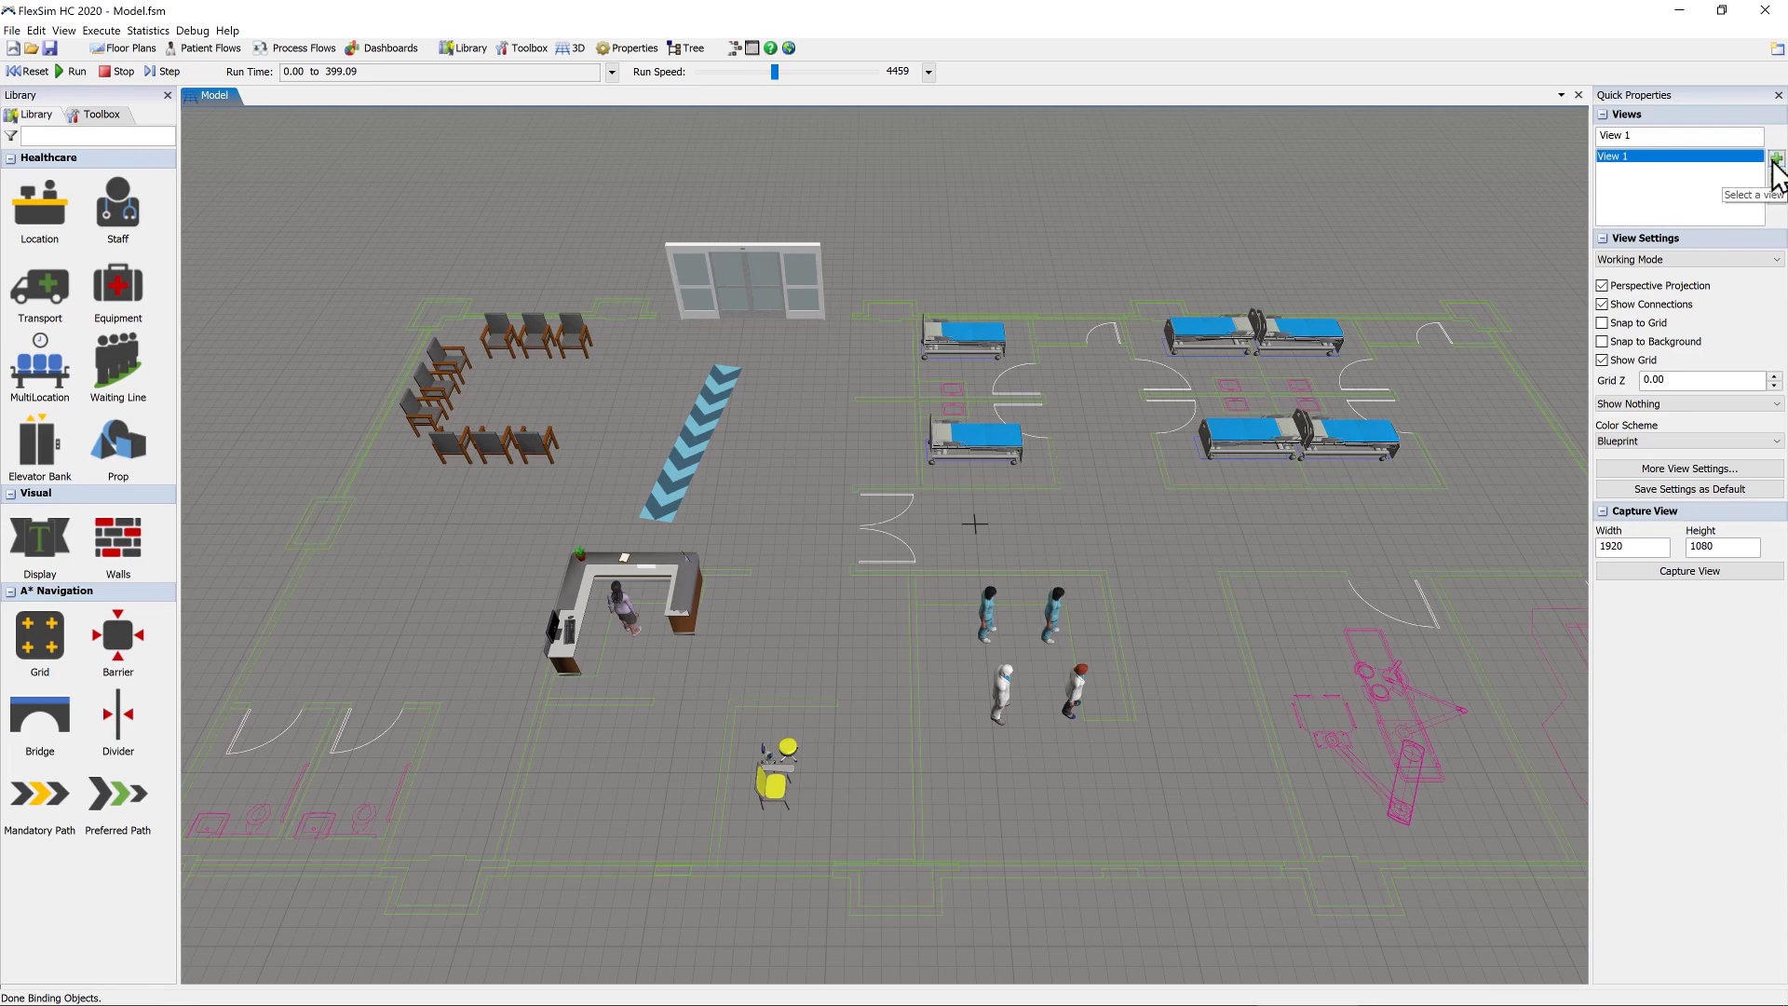
right_click(998, 225)
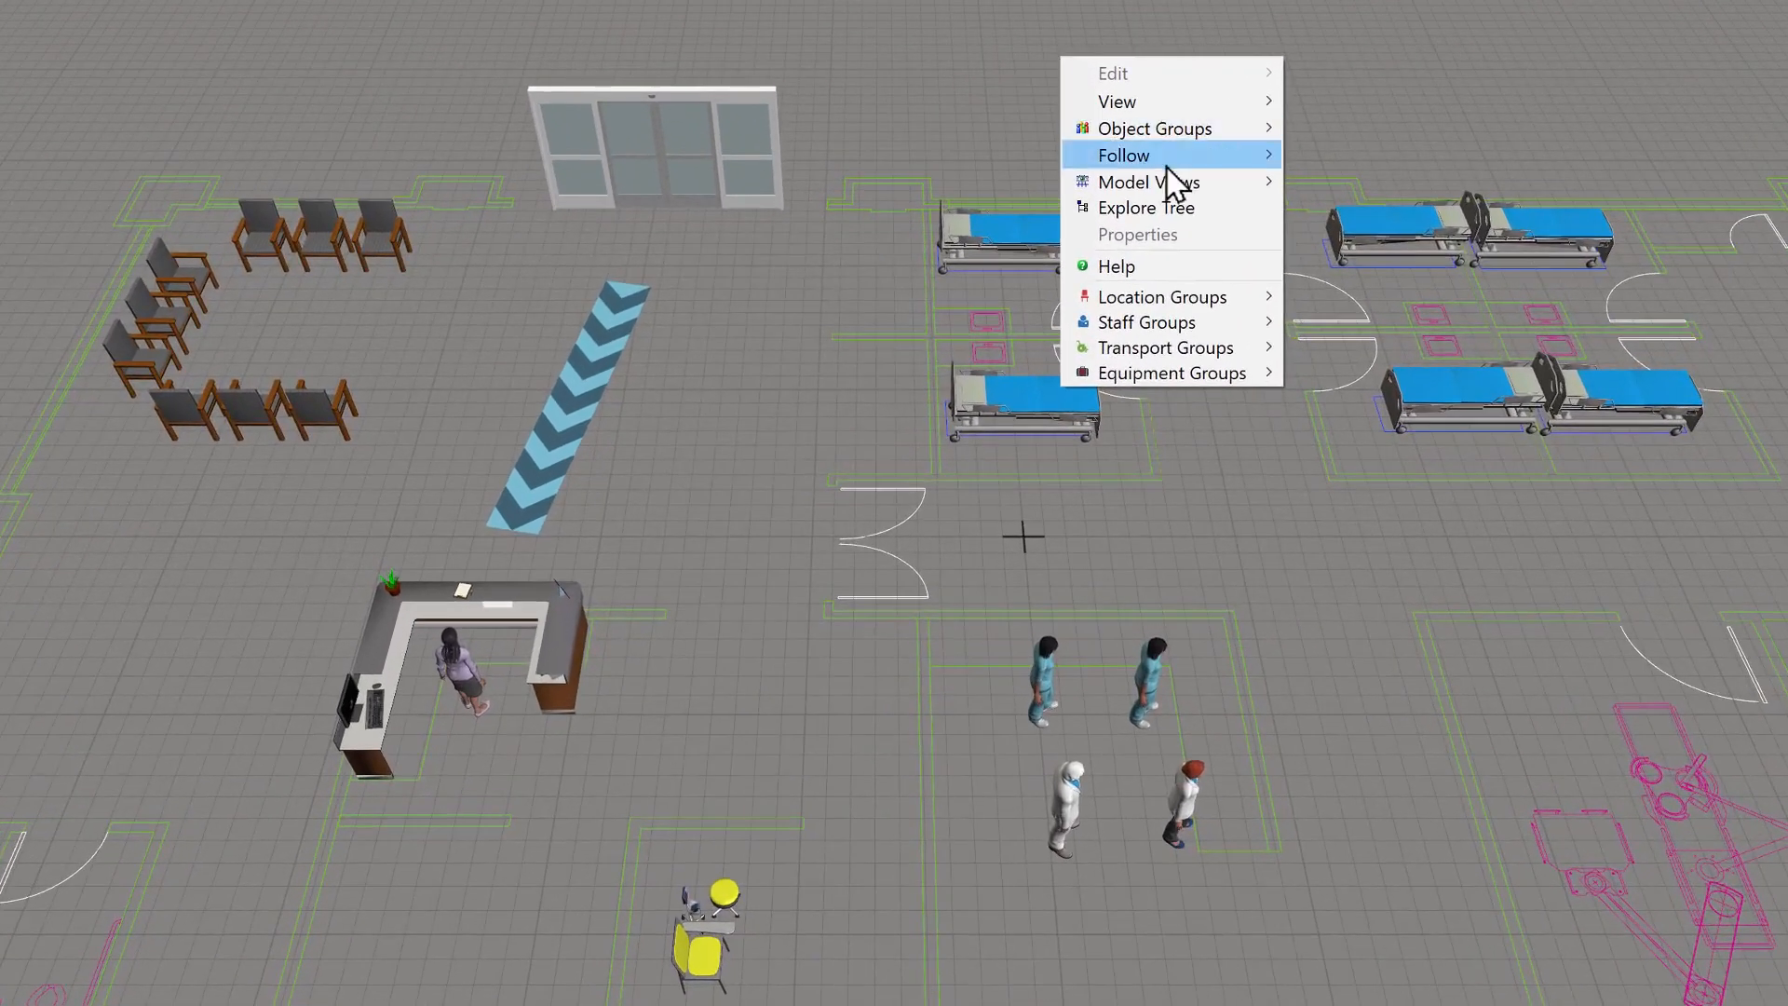
mouse_move(1229, 177)
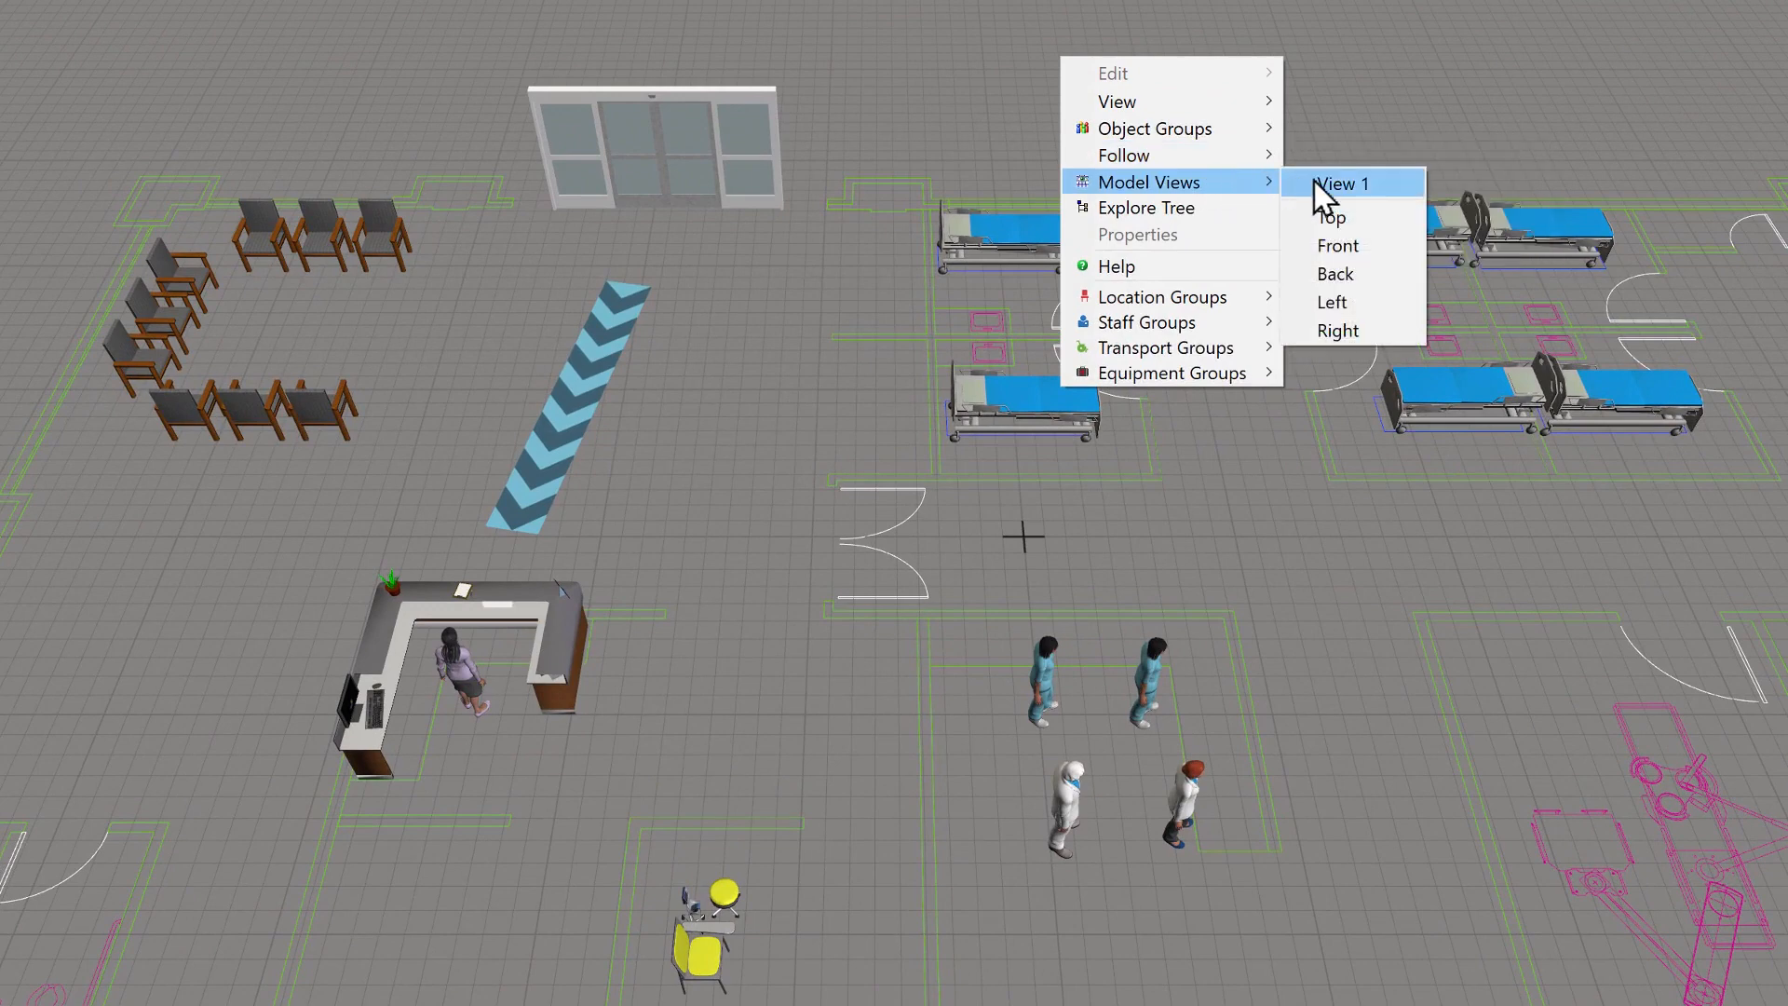
click(1328, 217)
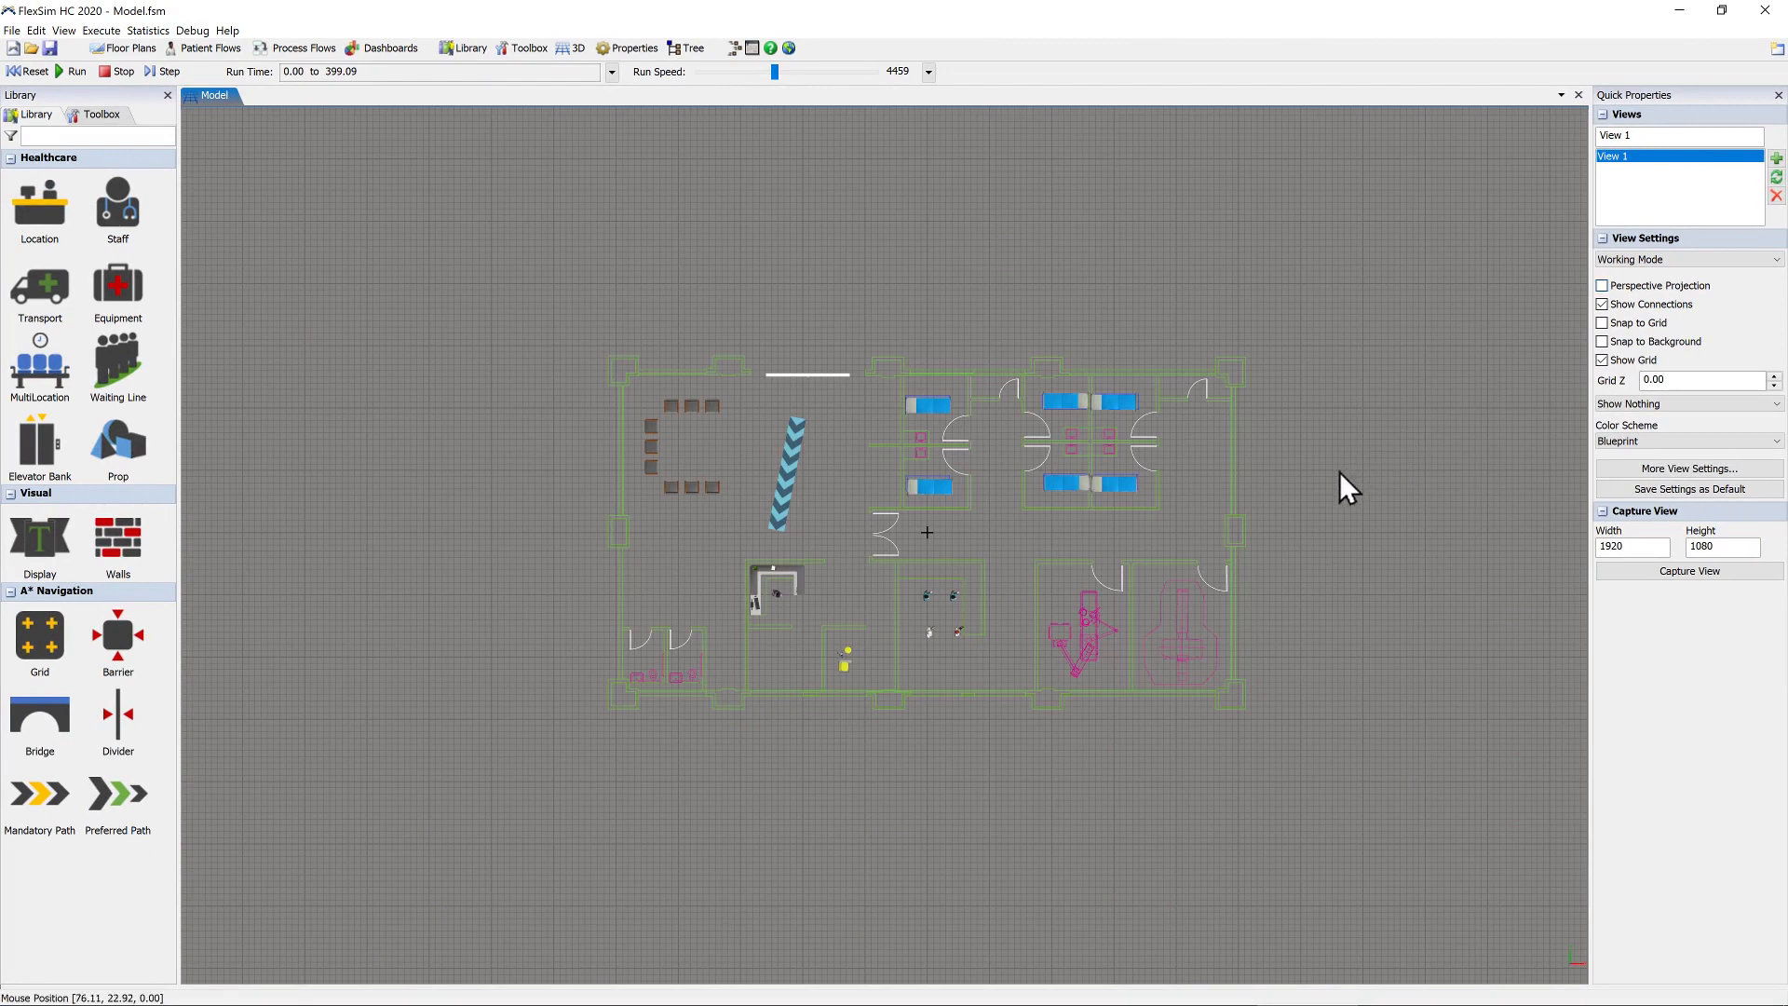
scroll(1338, 487, up, 5)
drag(1255, 504, 1653, 409)
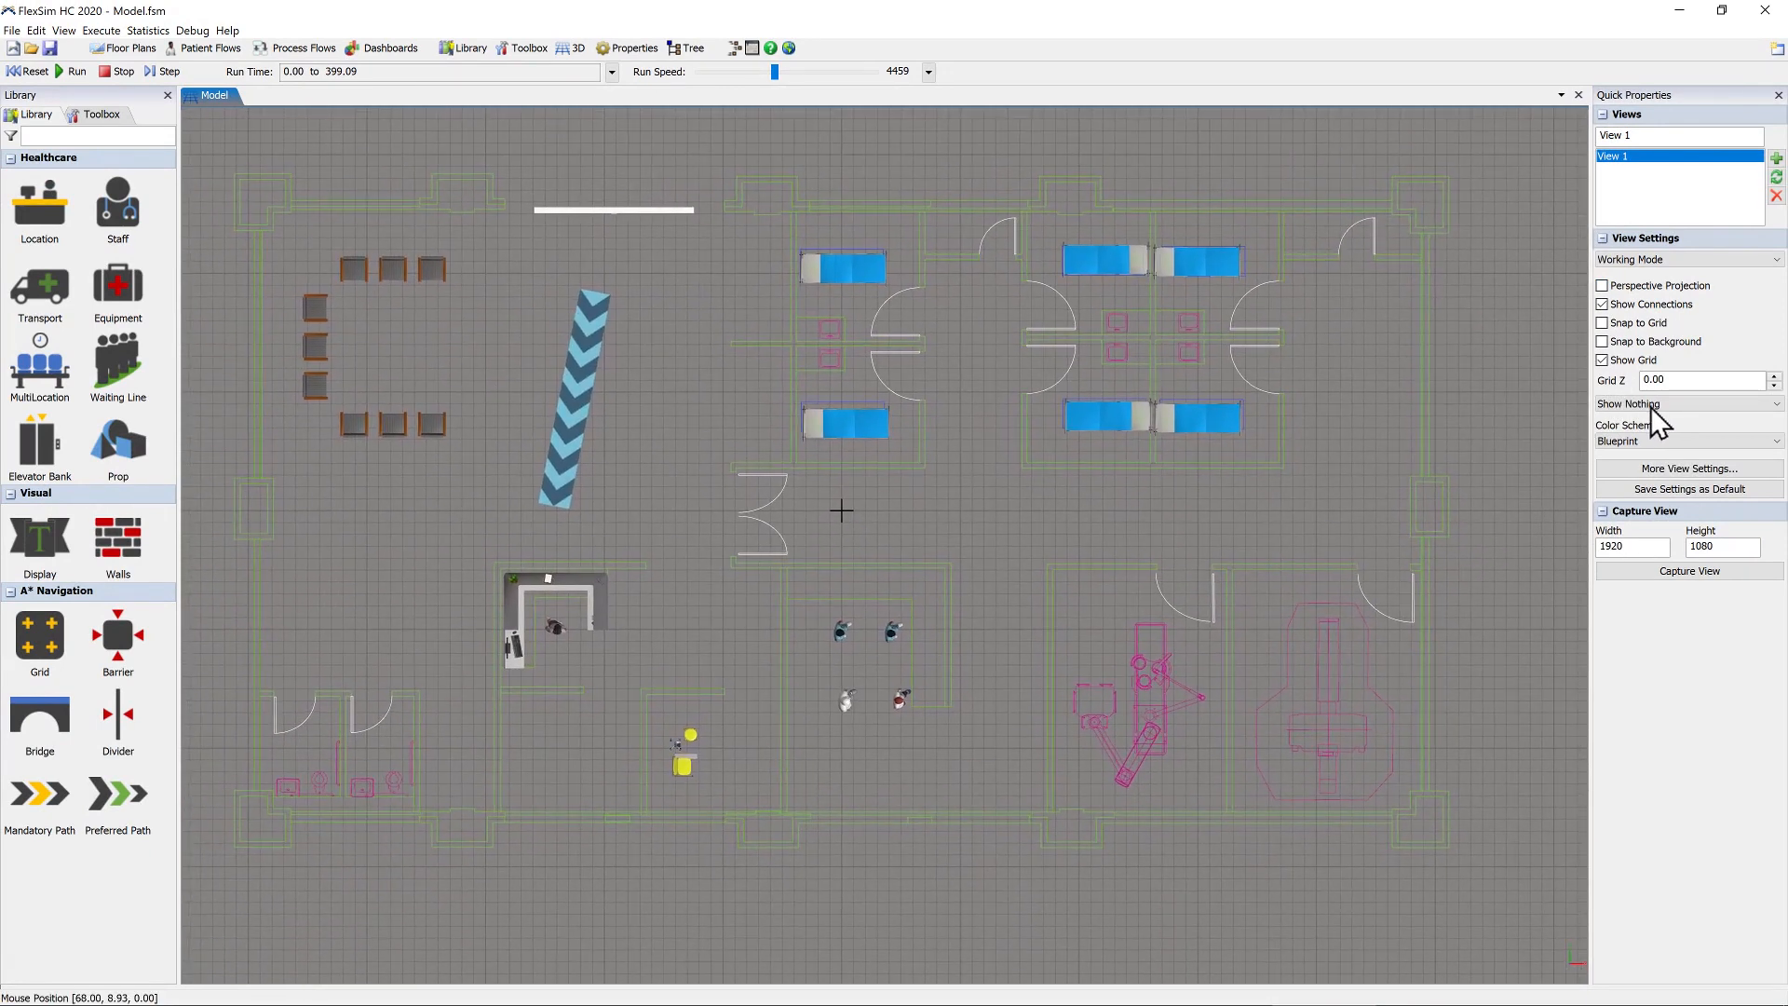
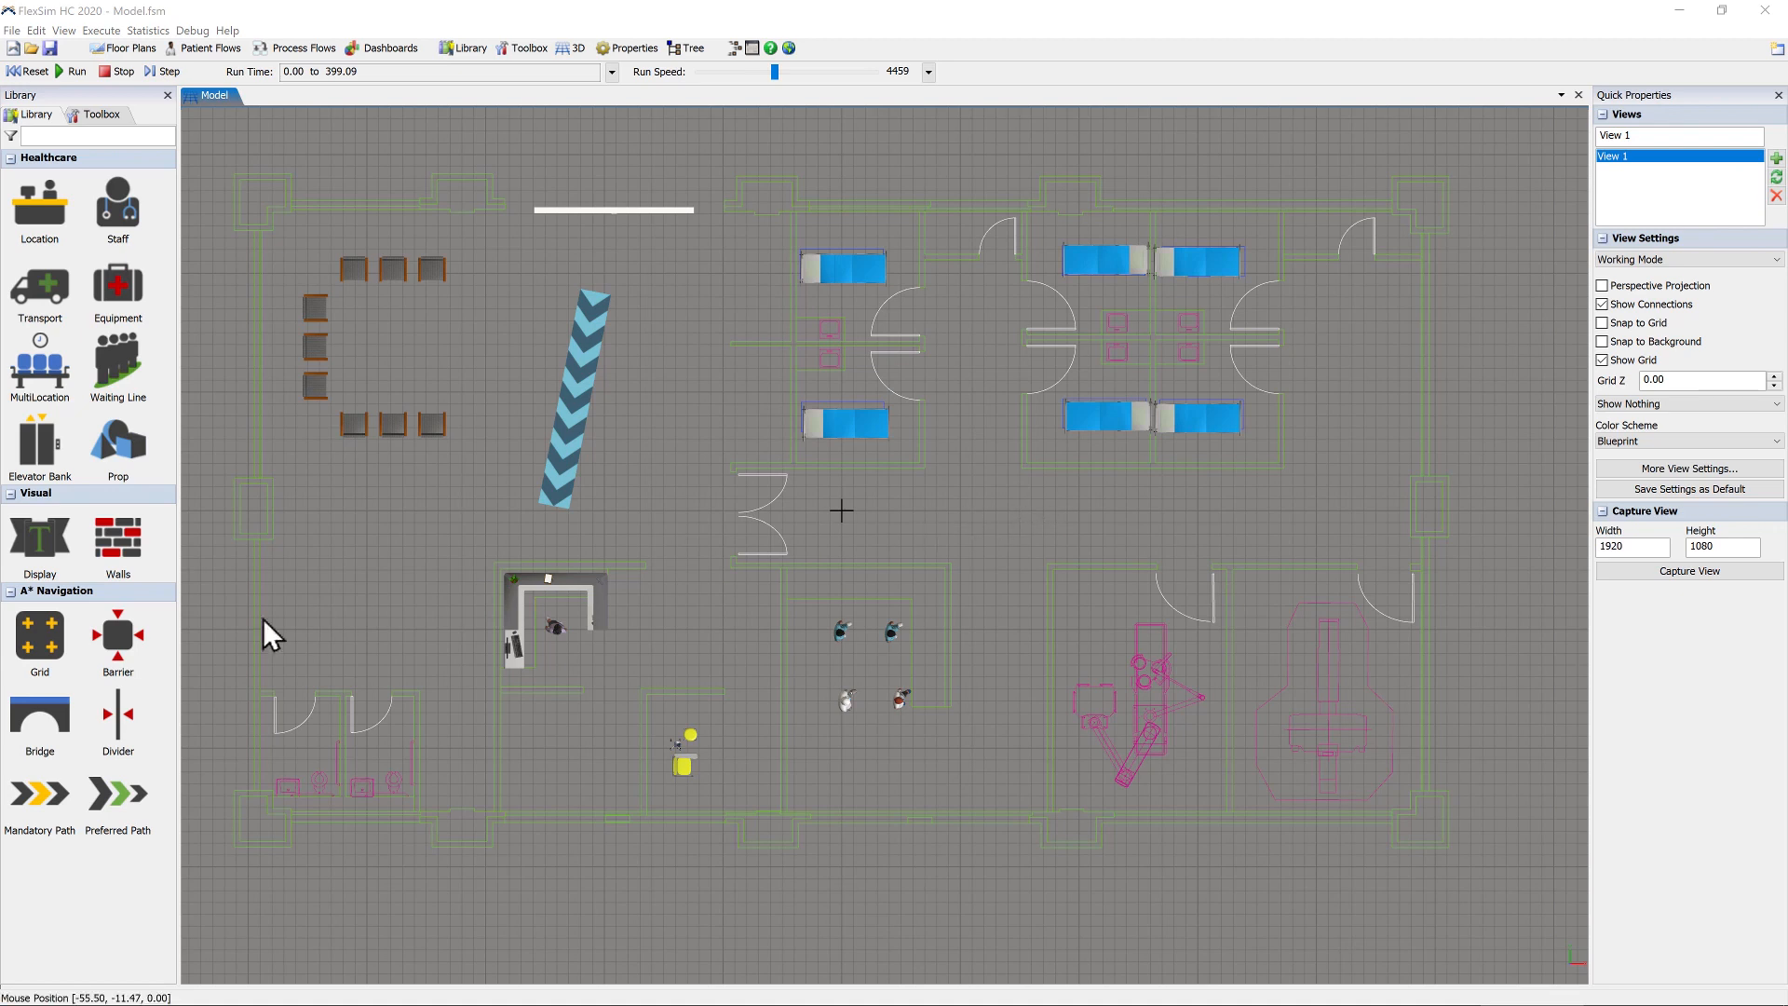
- Place an A* navigation grid over the entire floor plan and set its node spacing to 2 ft
drag(39, 642, 102, 495)
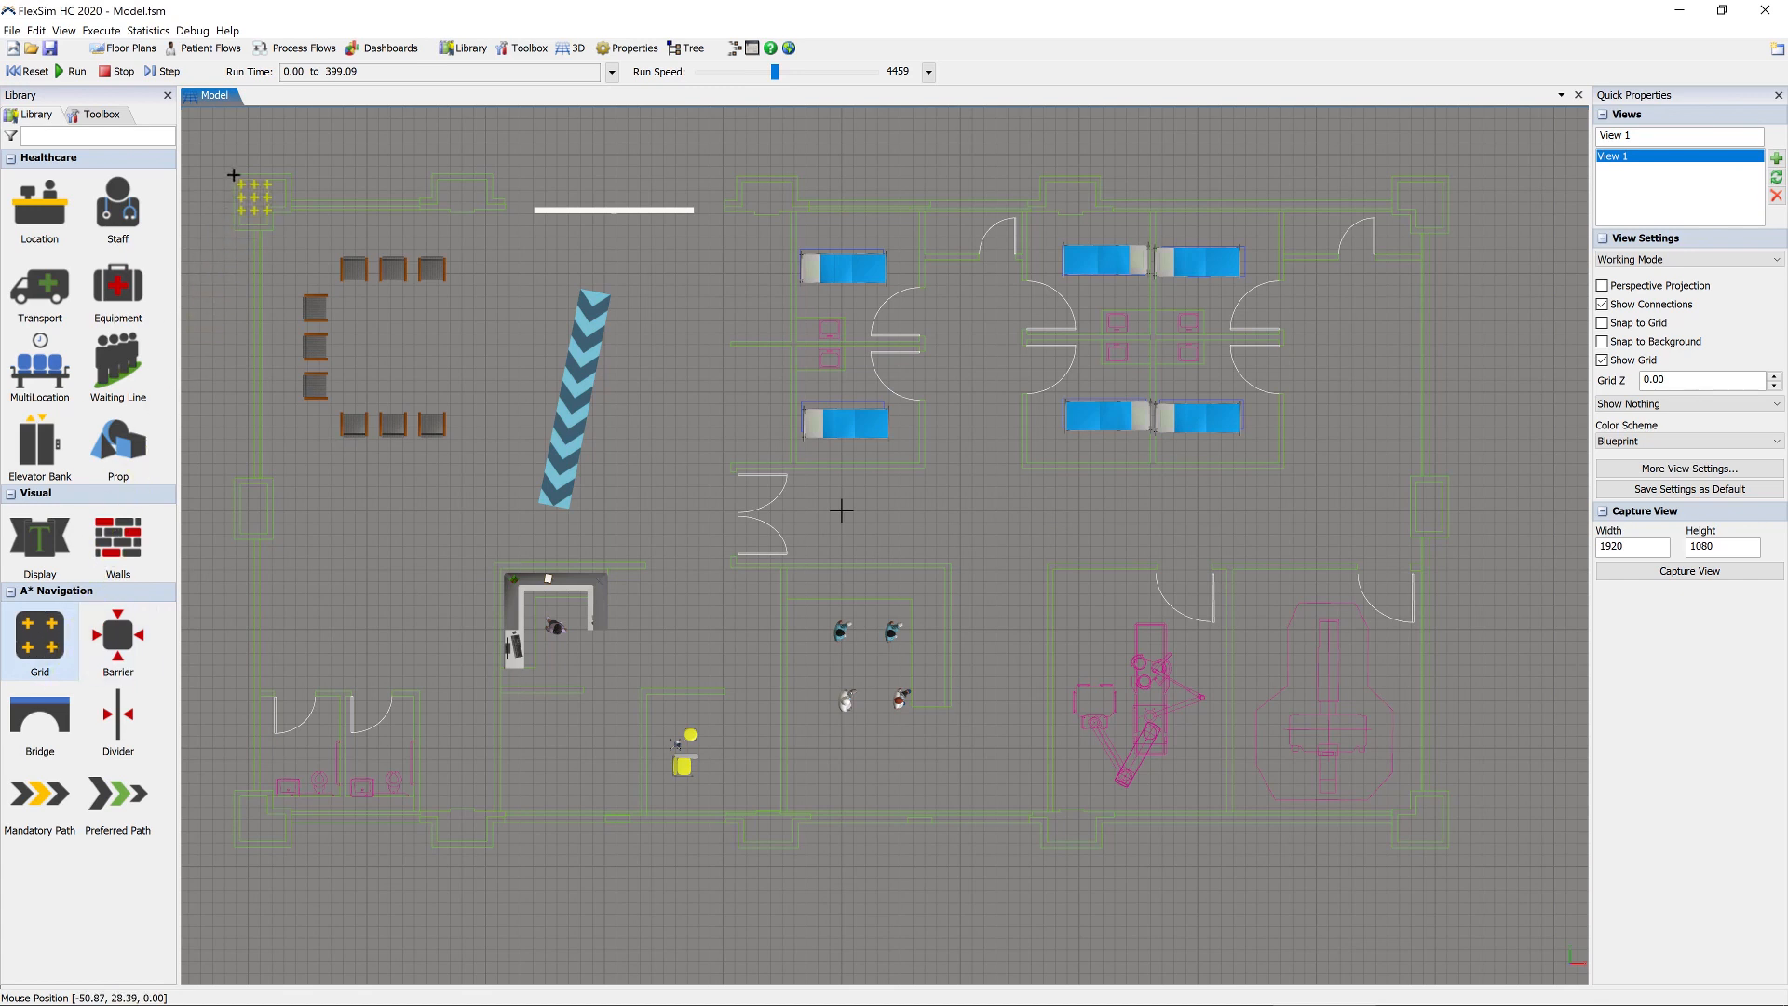
drag(233, 175, 1434, 812)
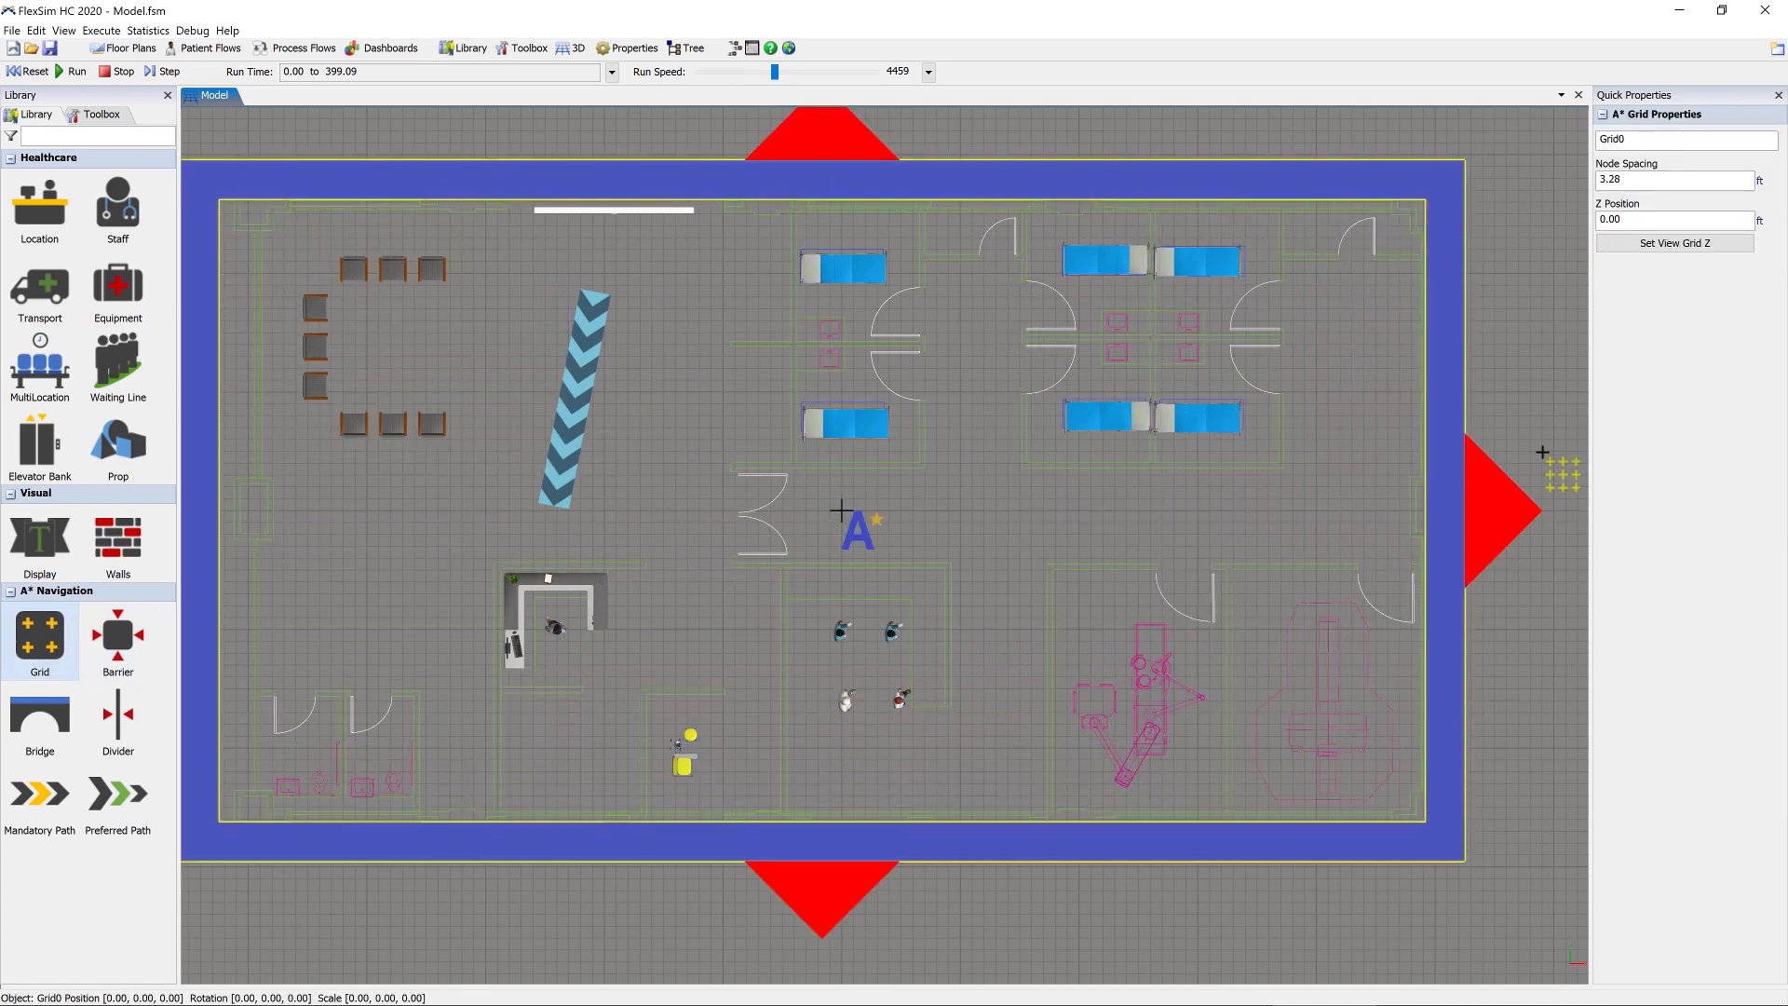
double_click(1625, 177)
text(2)
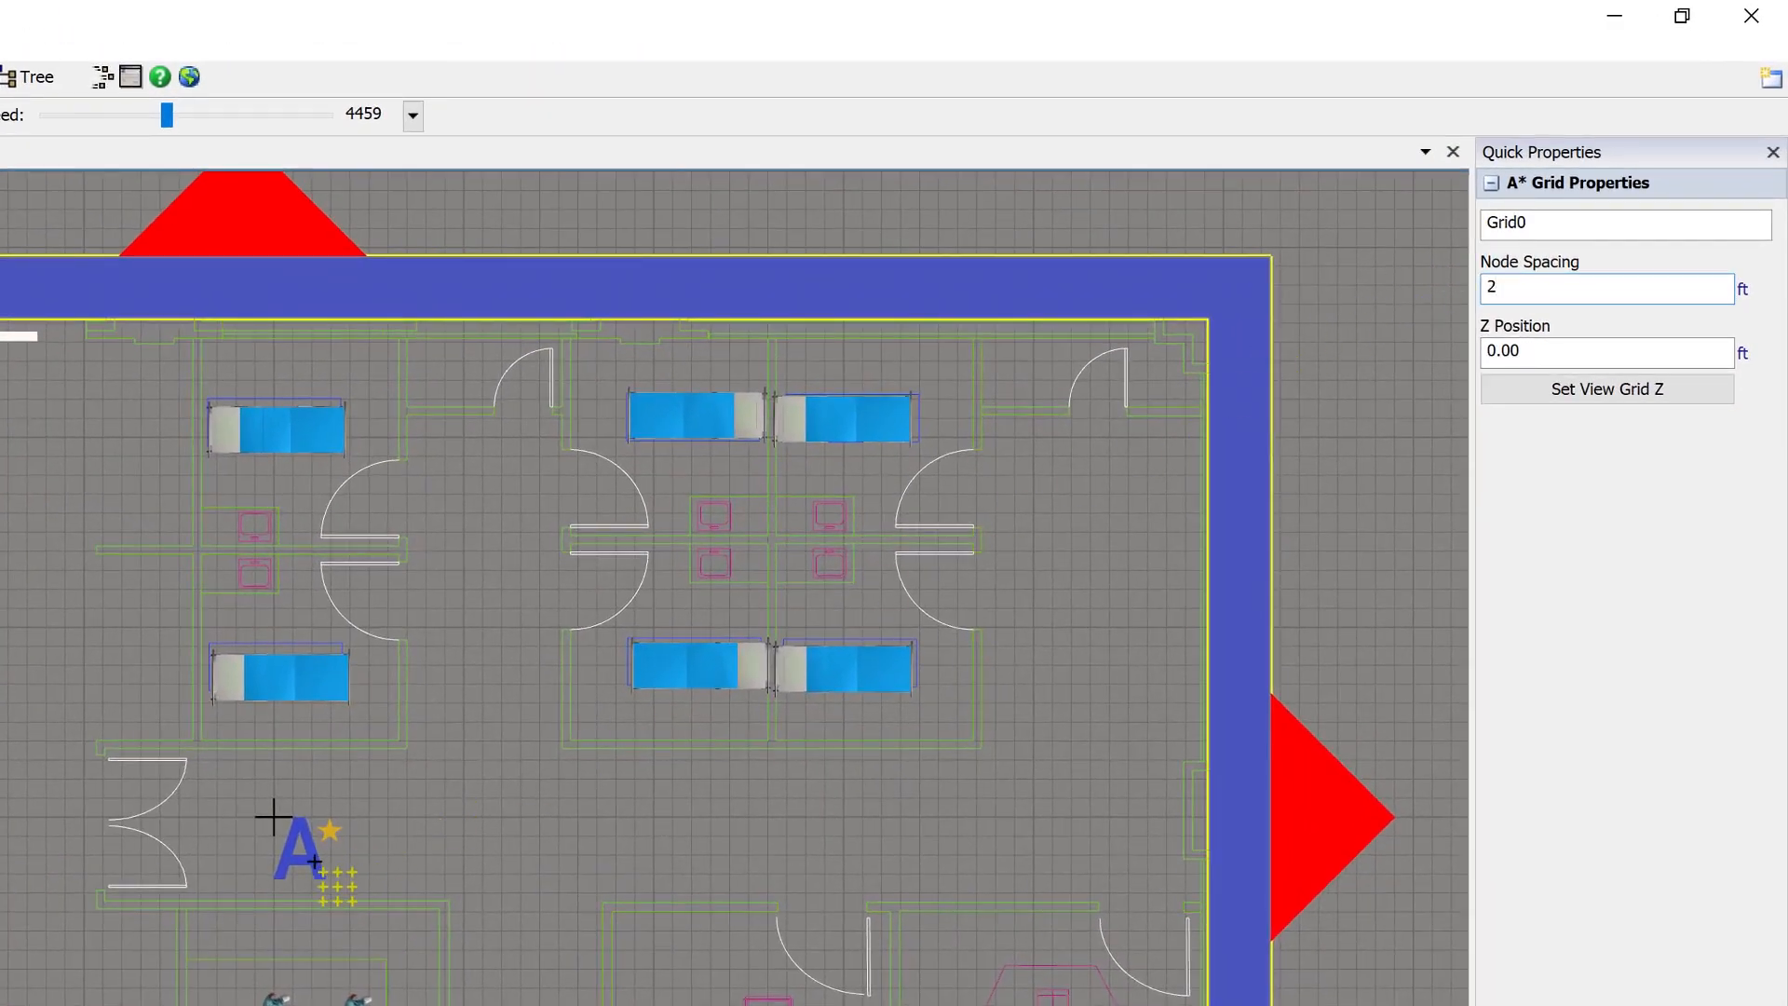
- Move the A* navigator outside the grid above the waiting area and turn on Show Grid Nodes in its visual properties
drag(315, 862, 483, 179)
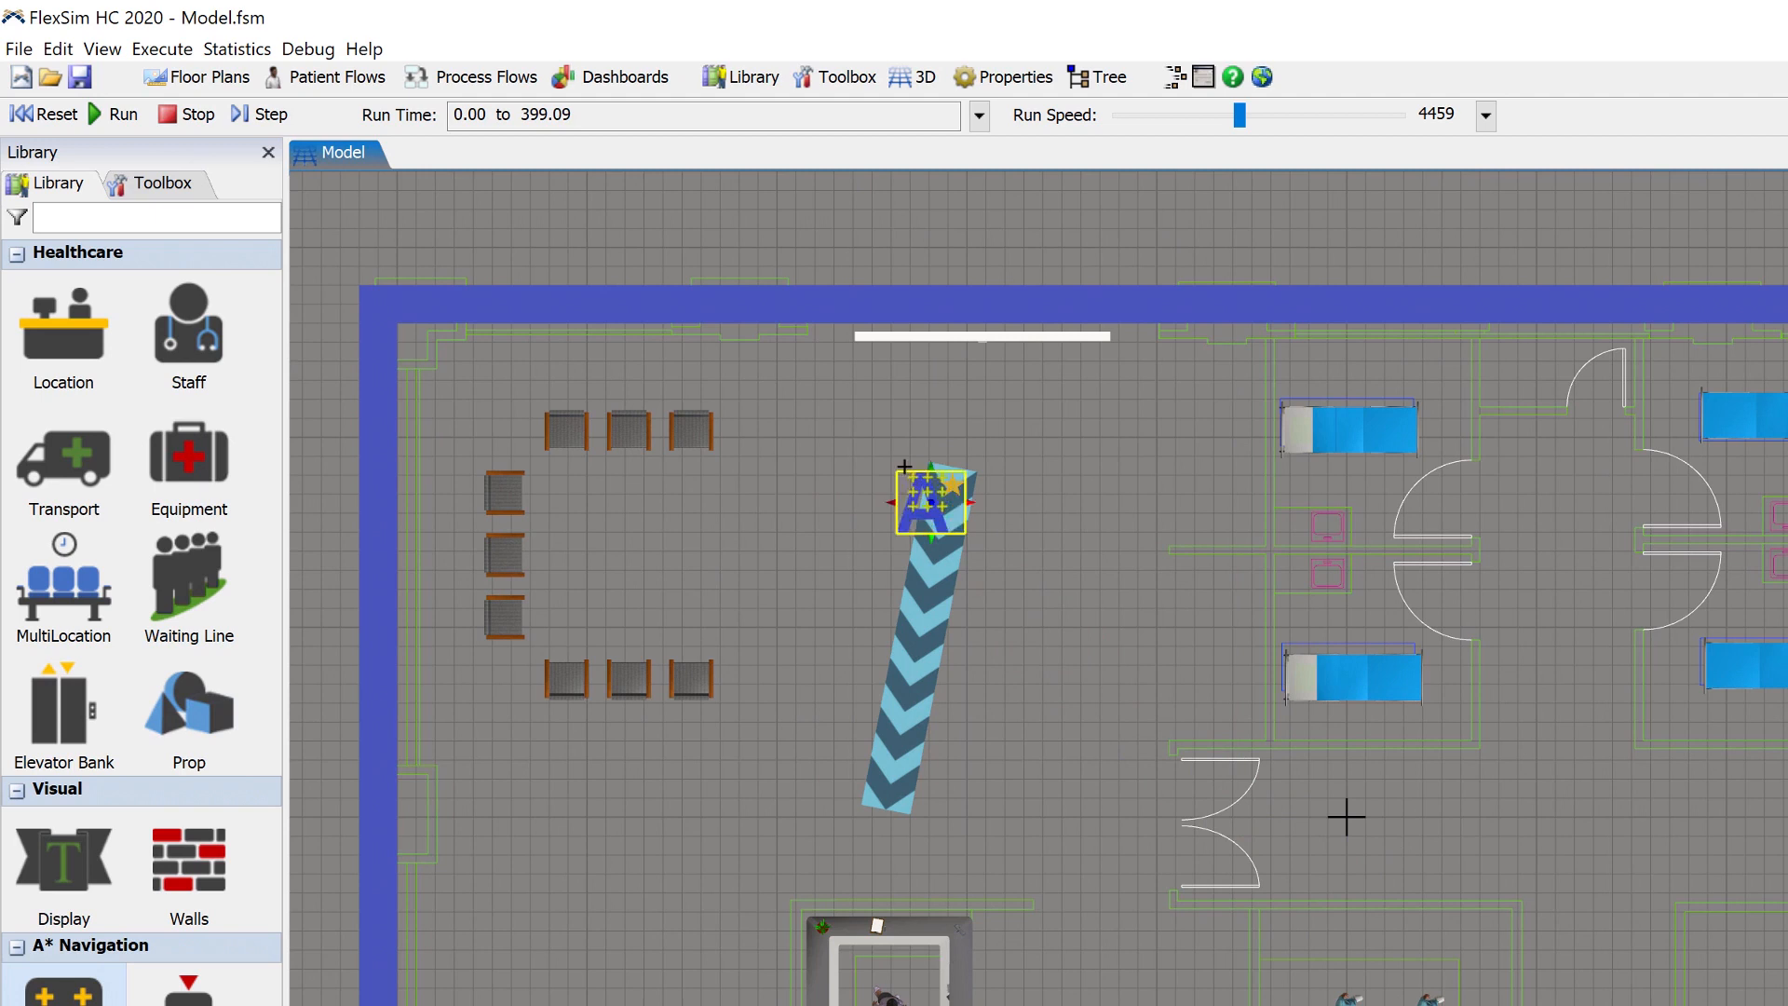
double_click(520, 226)
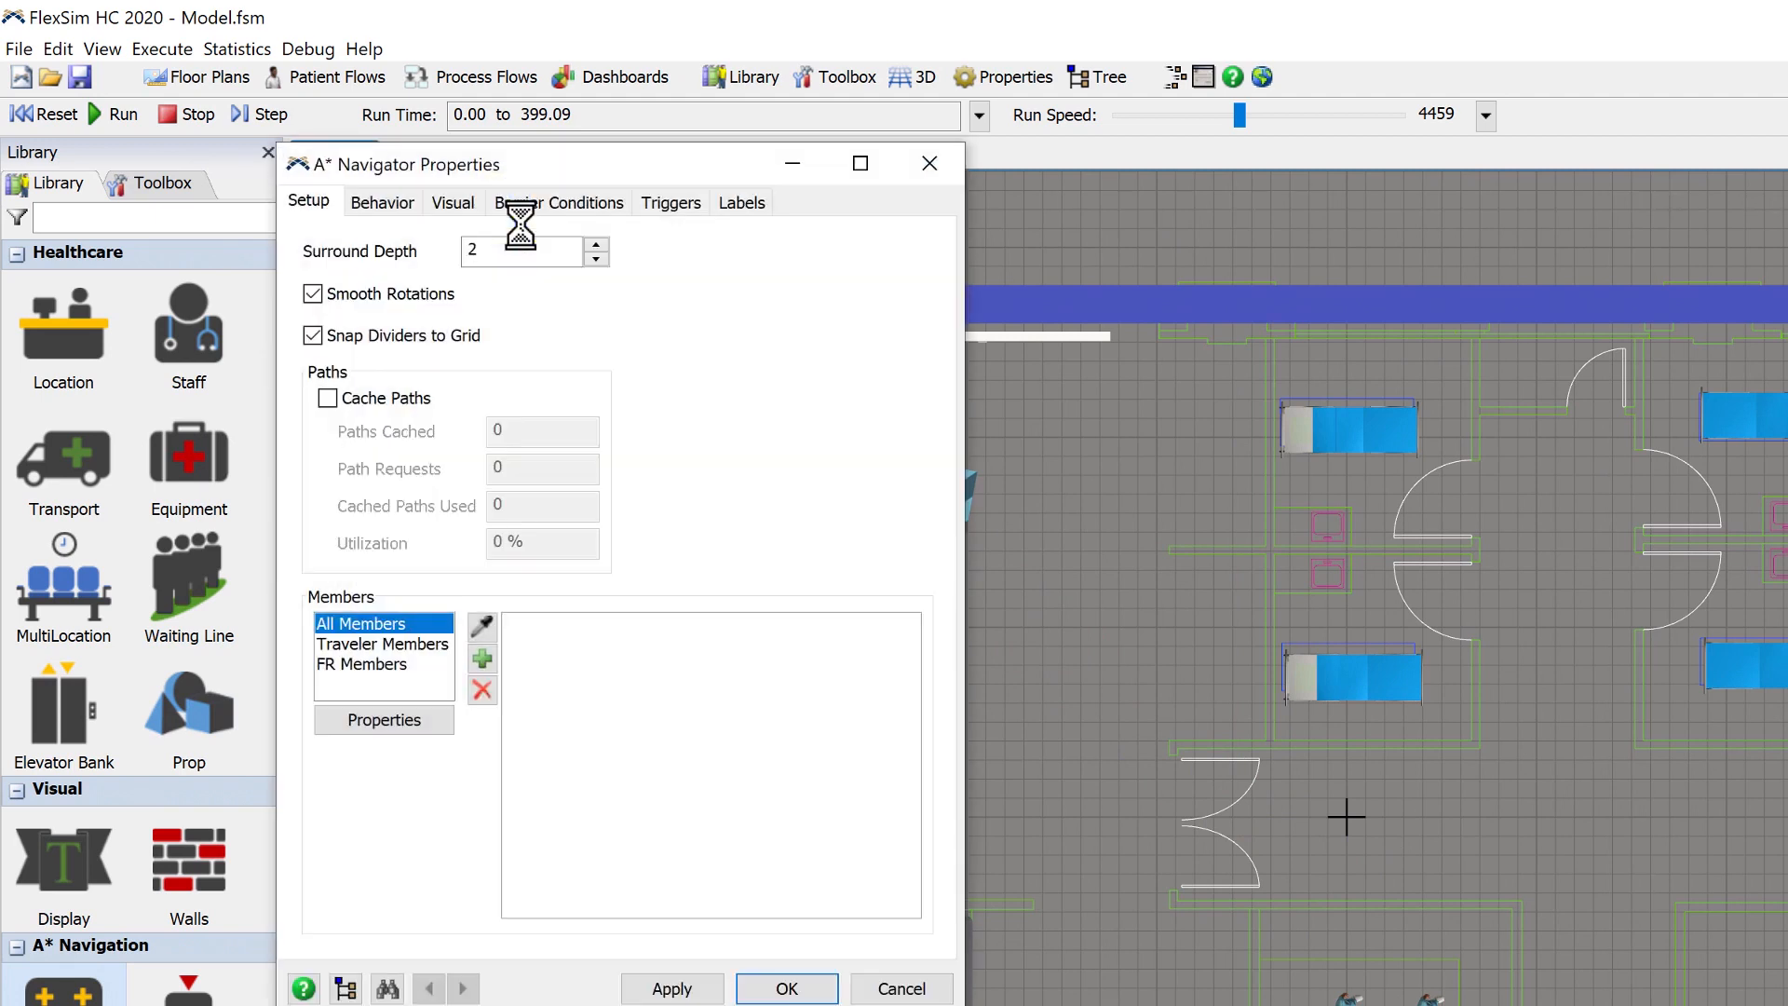
click(453, 205)
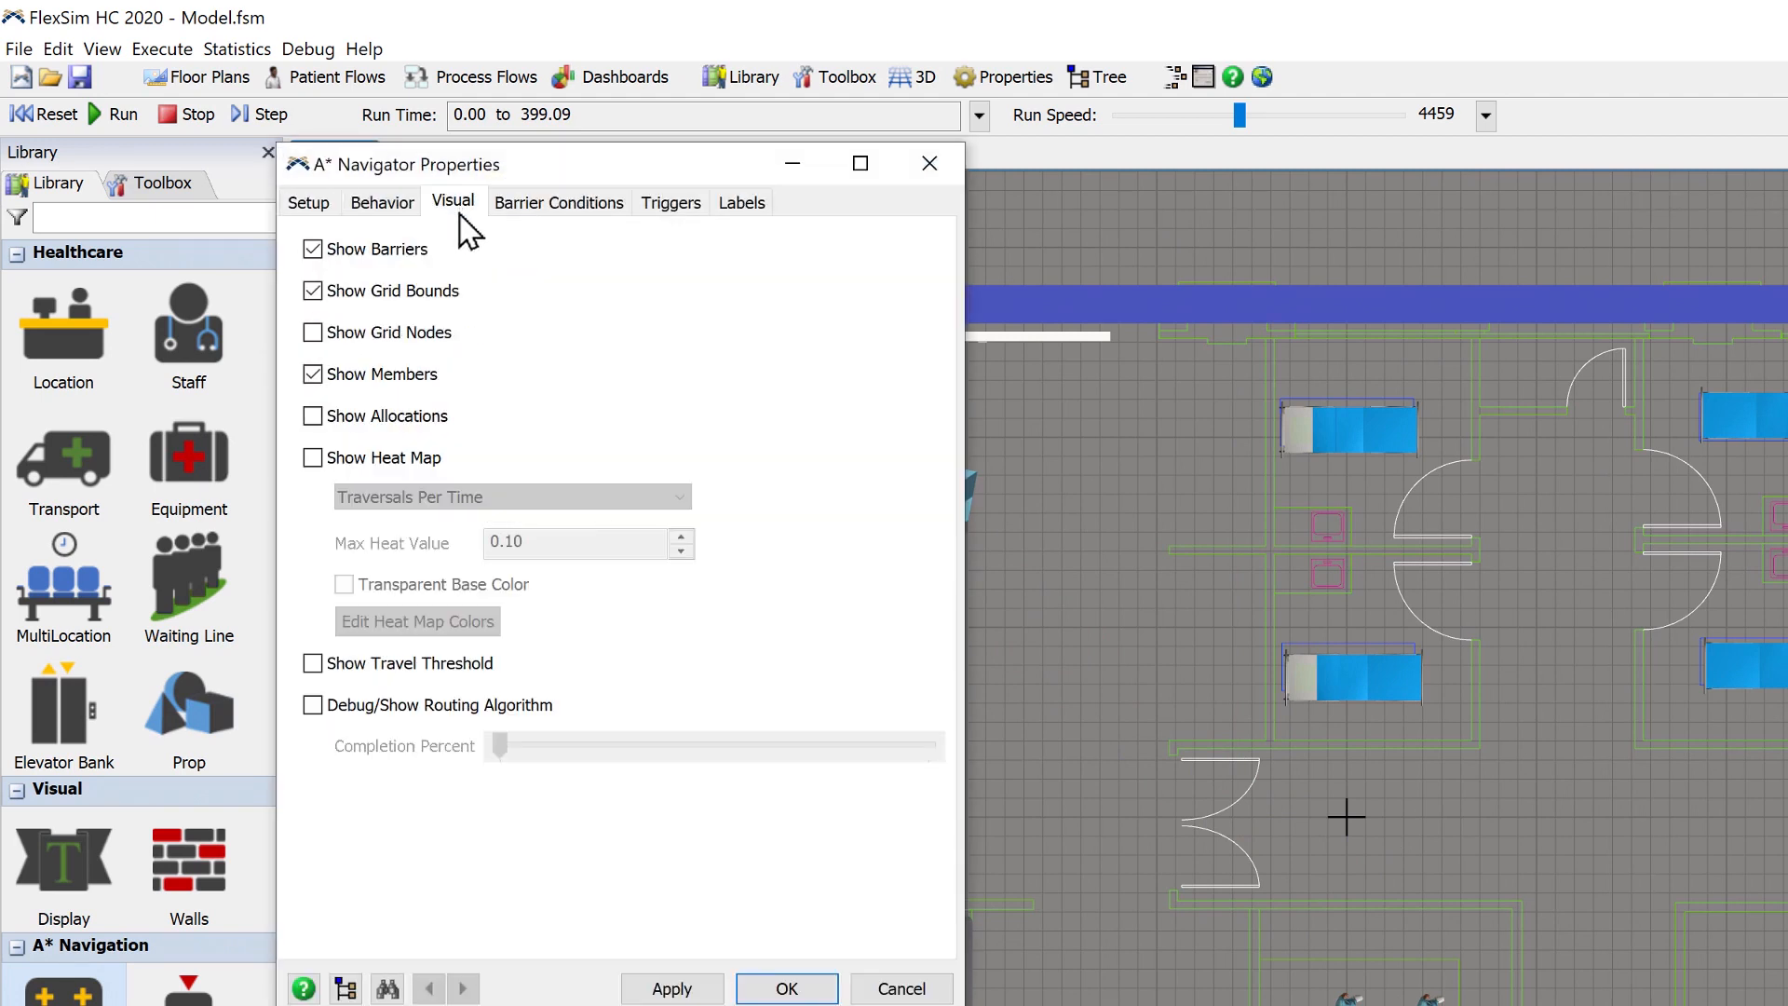
click(316, 337)
click(782, 987)
scroll(639, 810, down, 5)
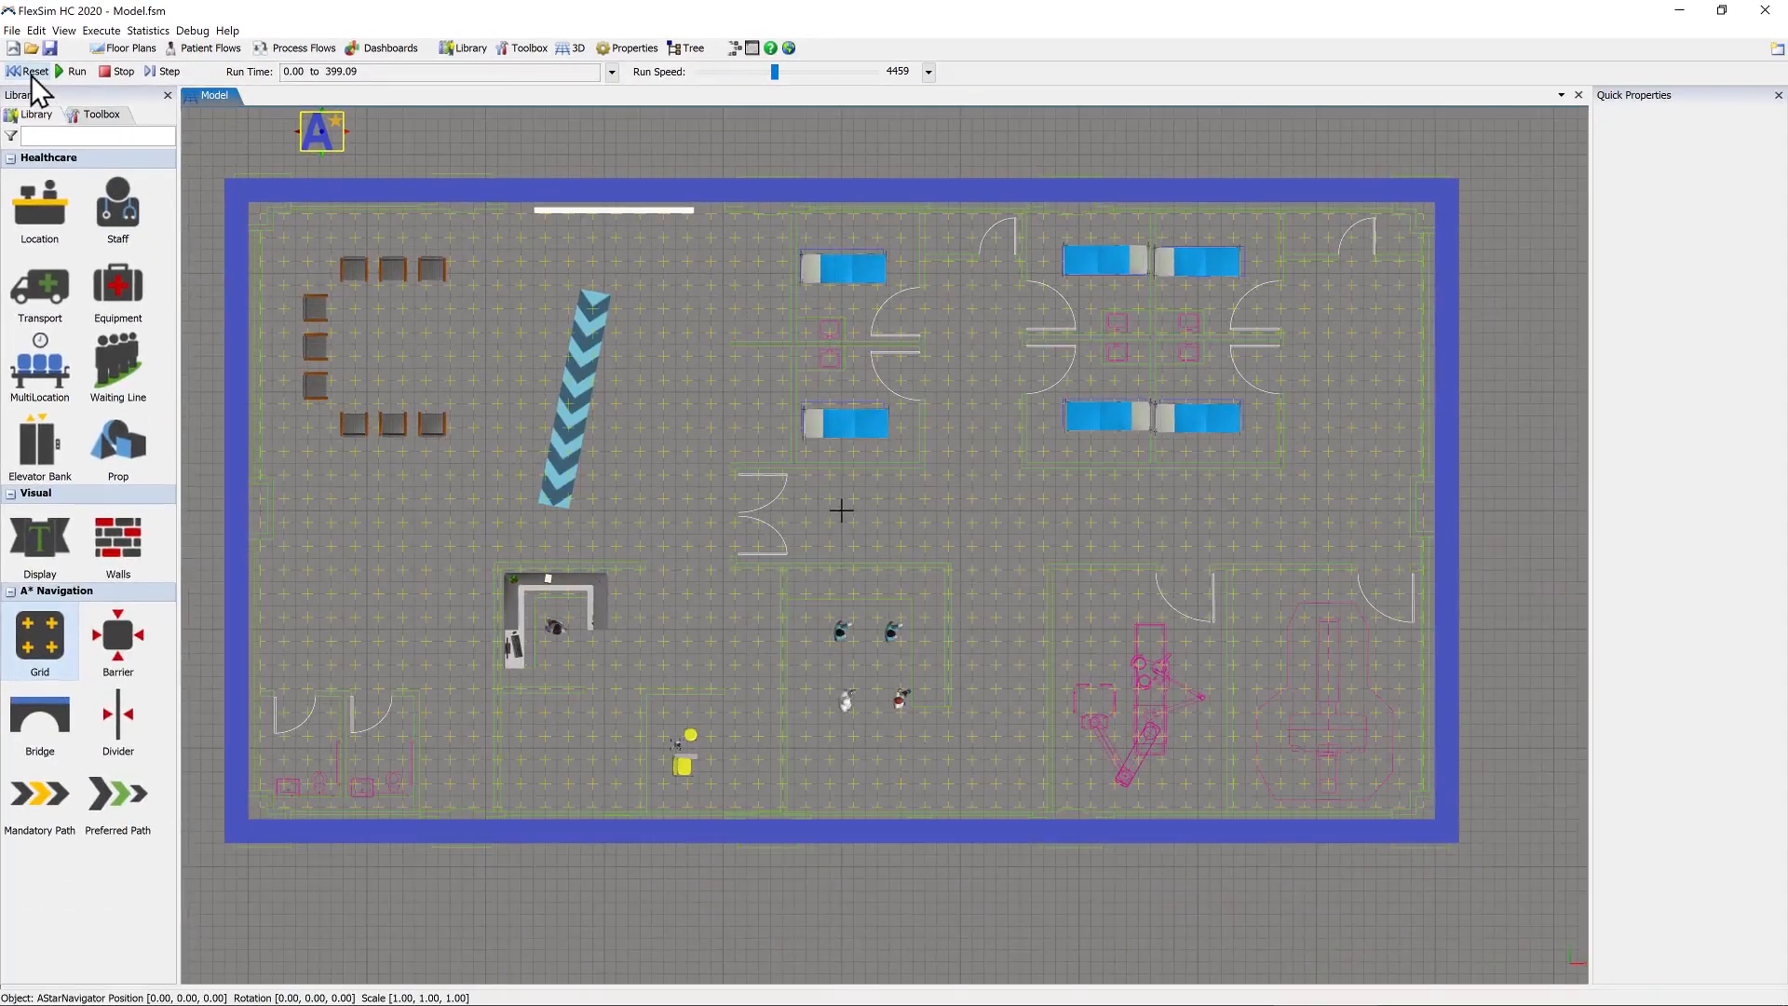
click(237, 165)
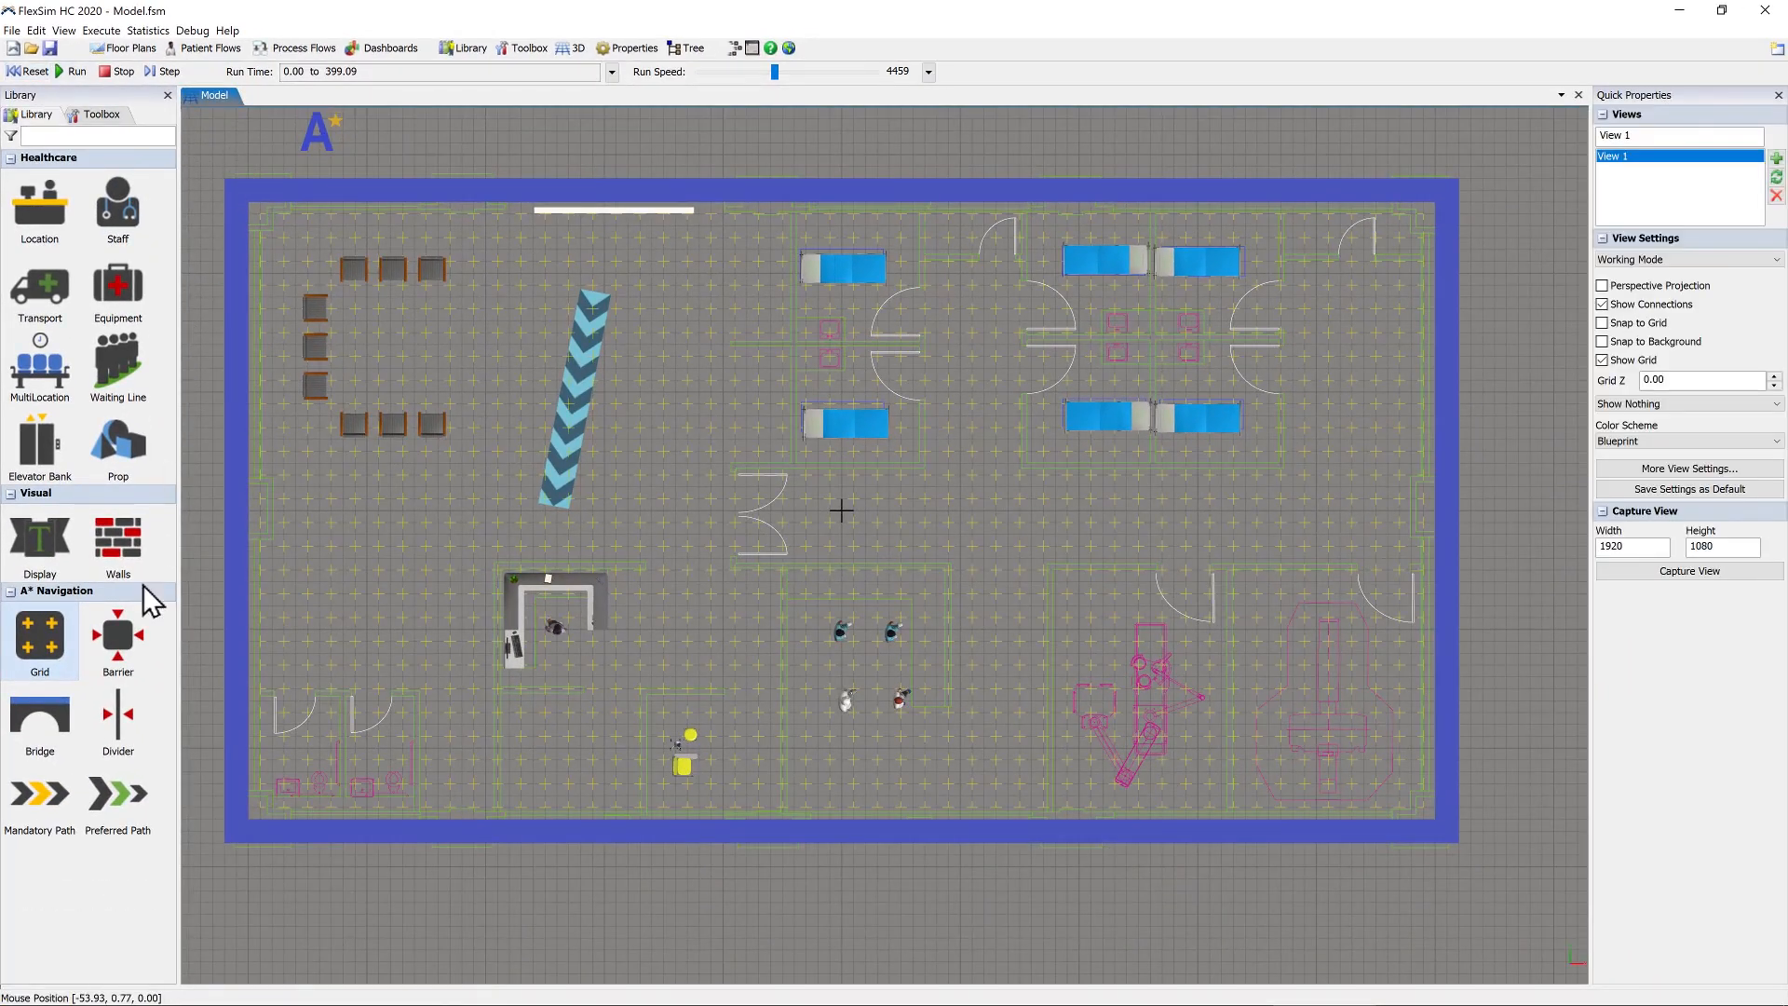
- Draw an A* divider from the entrance door's left end around the waiting chairs and on around three sides of the registration desk
click(118, 717)
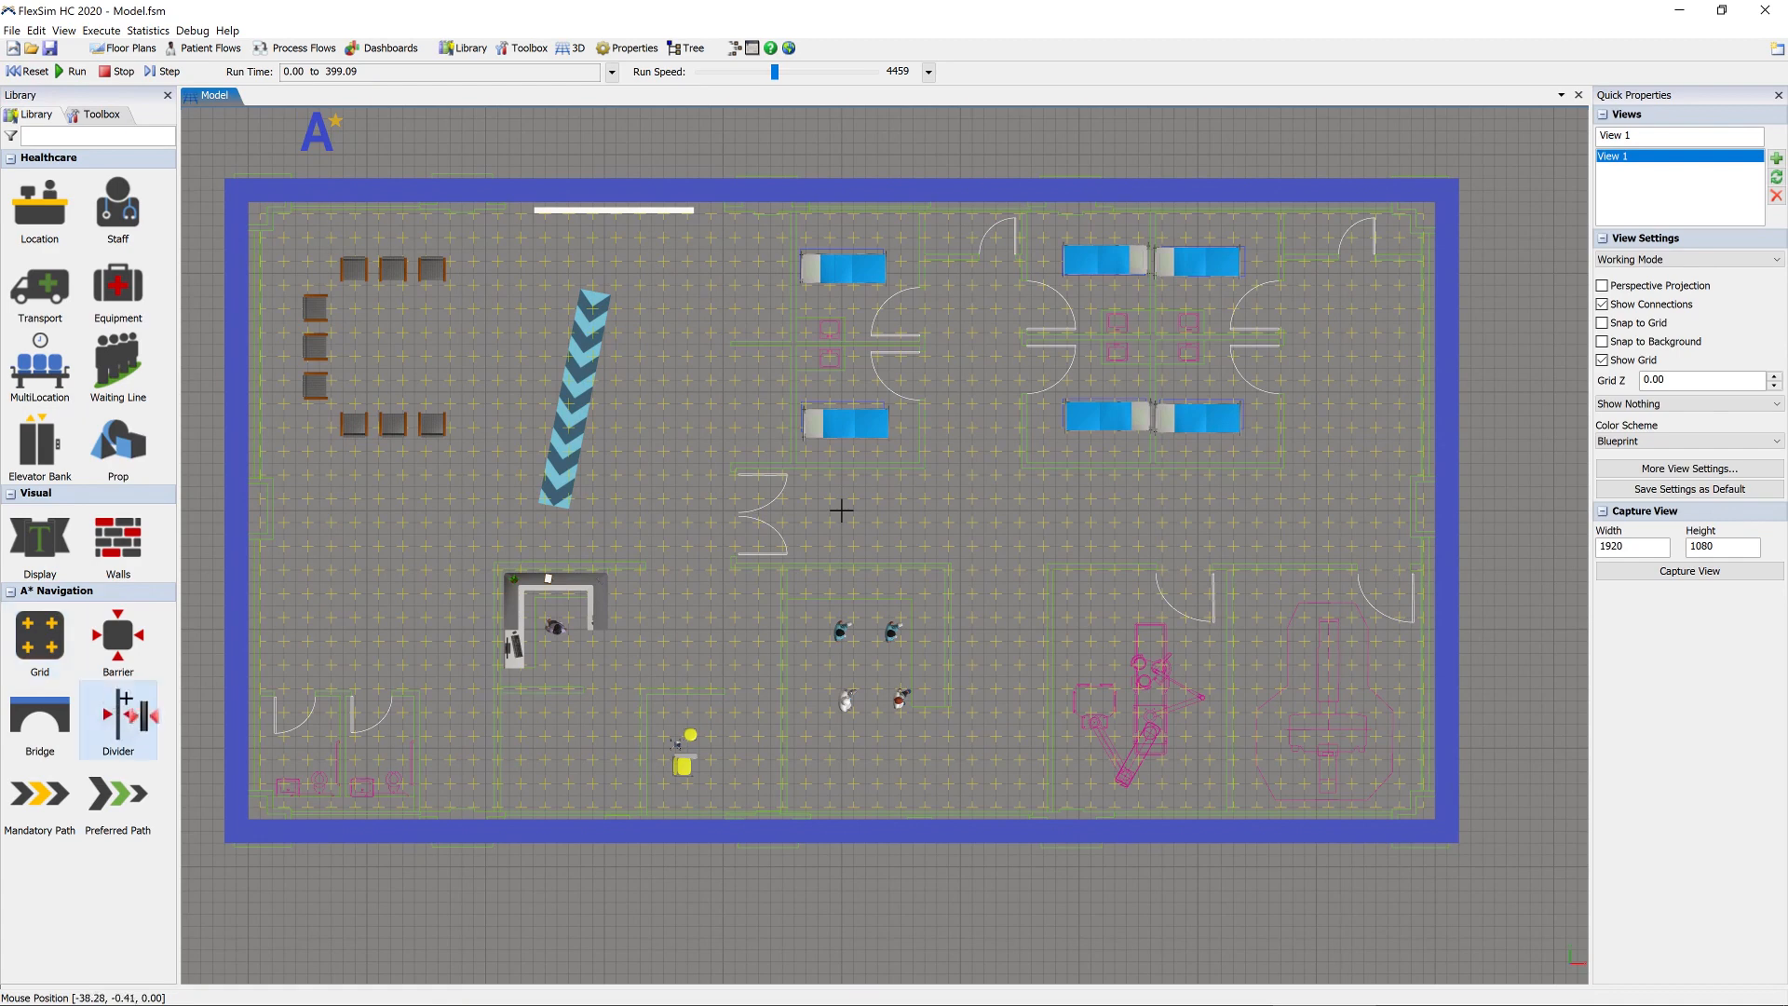
click(531, 203)
click(462, 249)
click(295, 250)
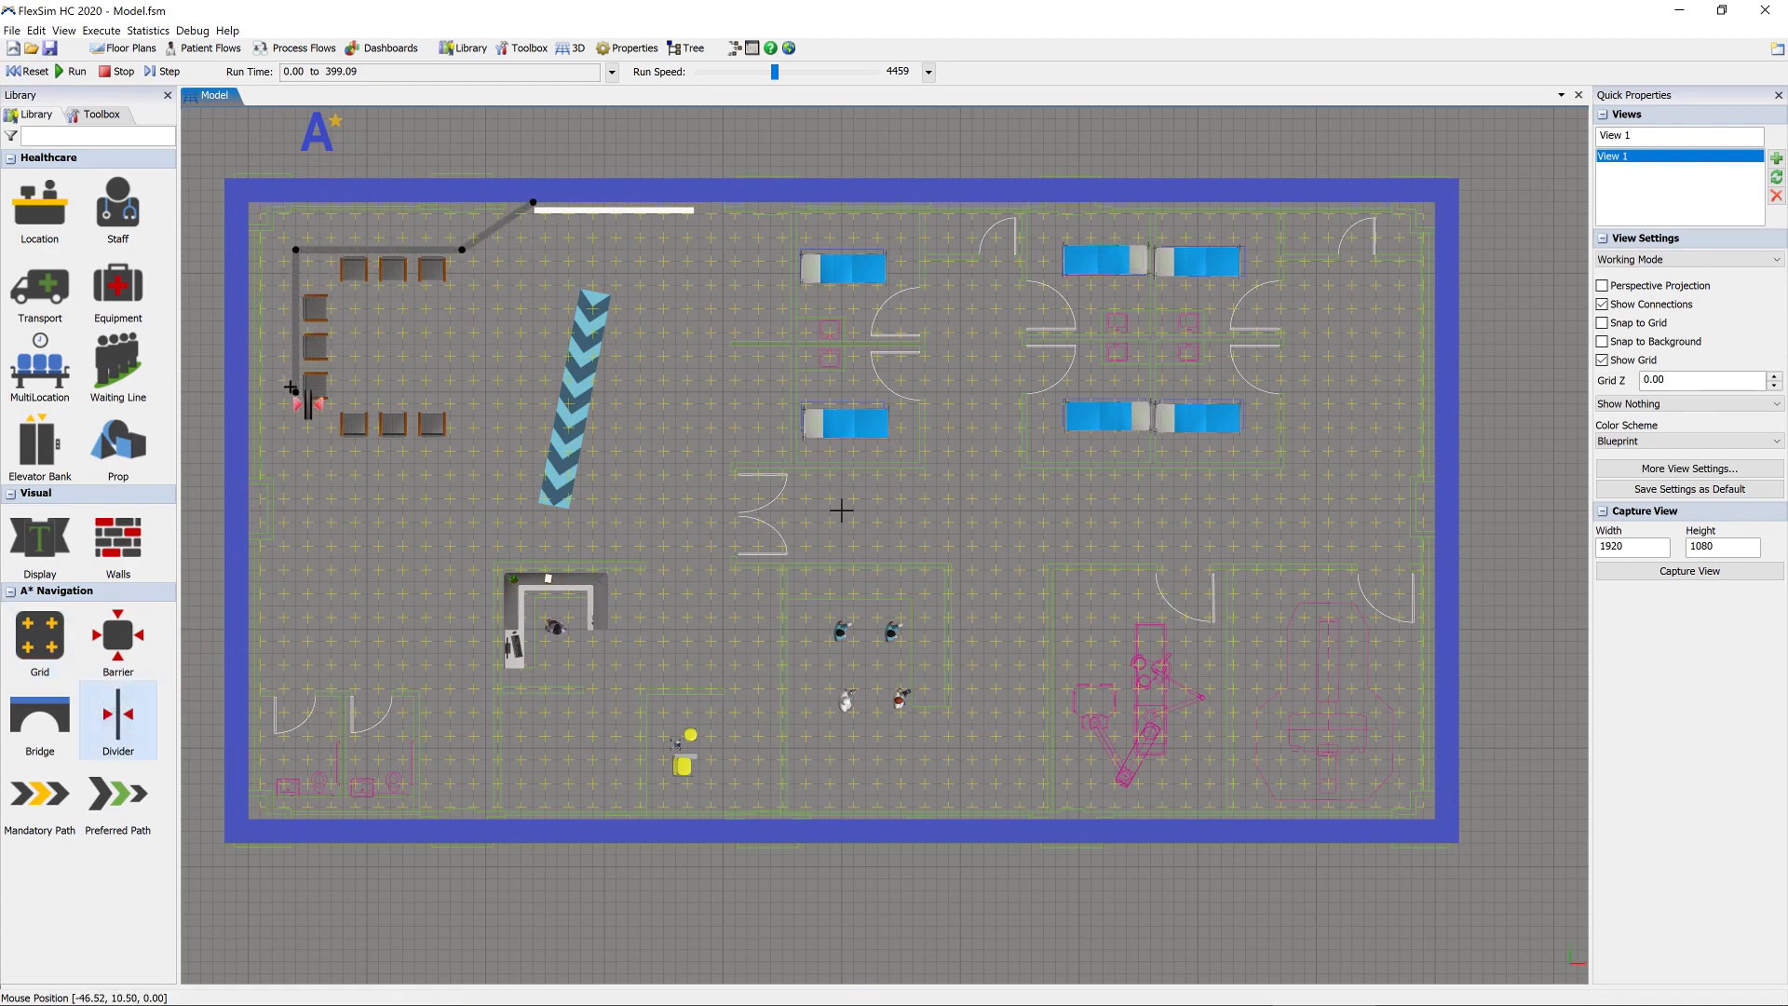
click(295, 462)
click(462, 463)
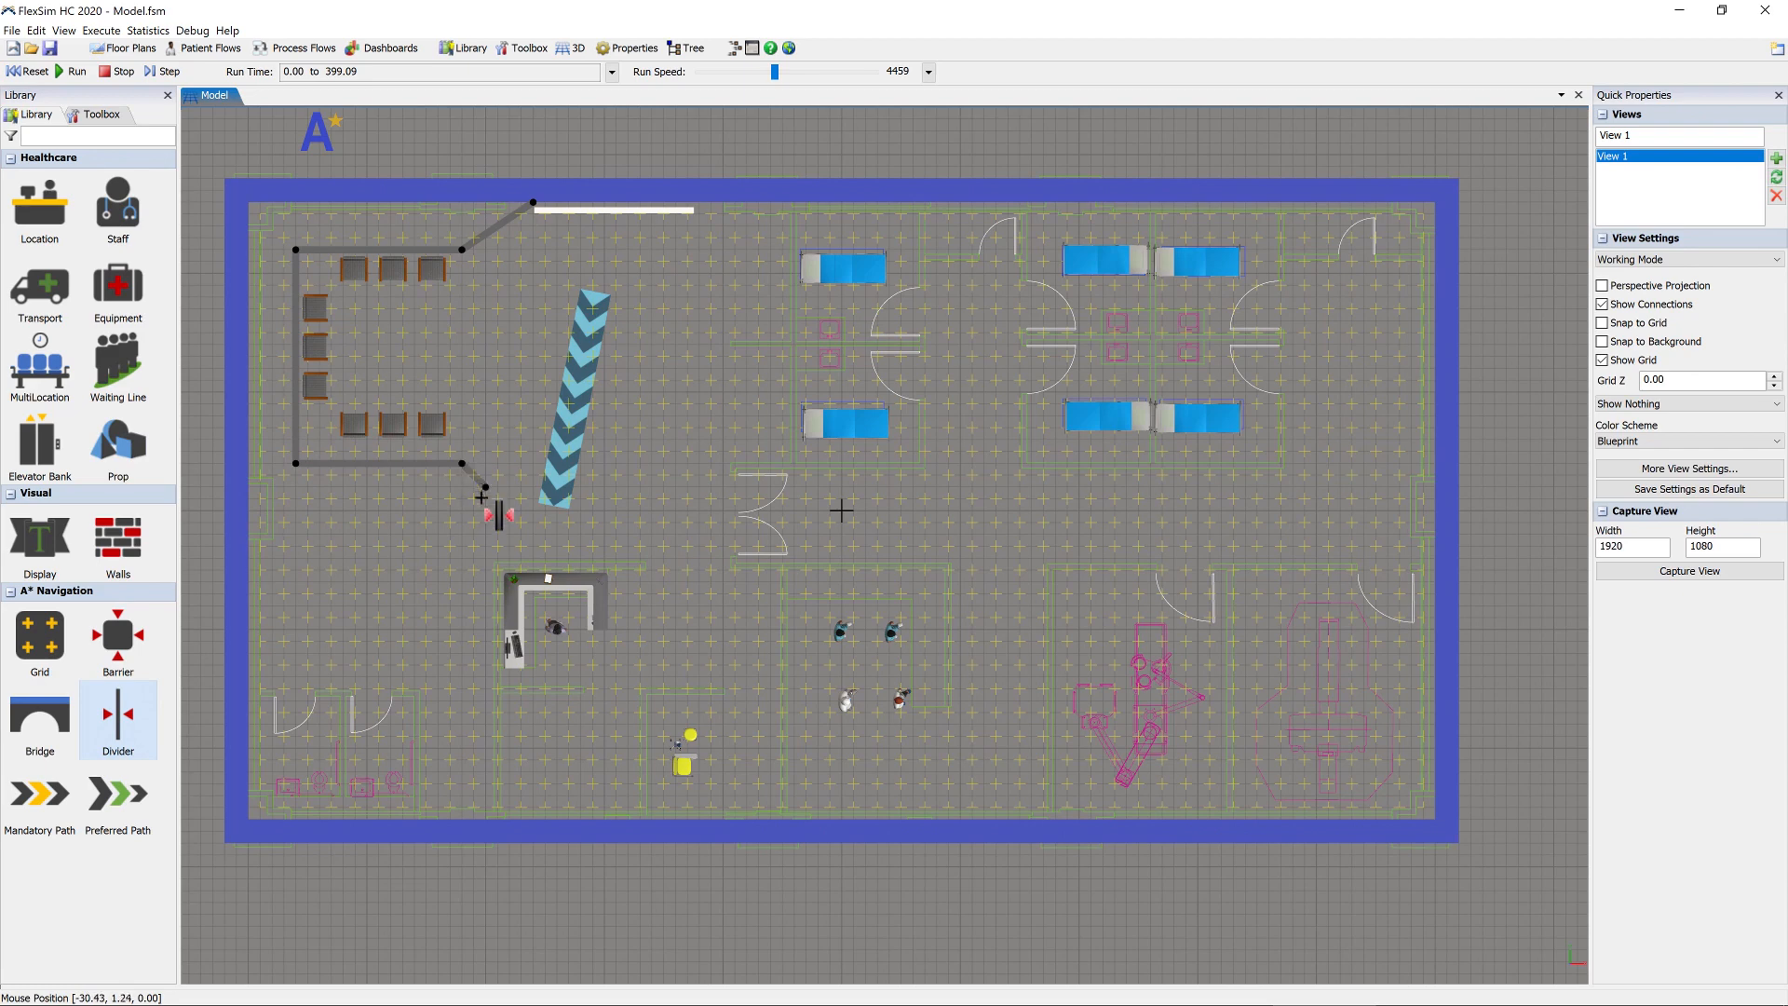
click(485, 558)
click(485, 677)
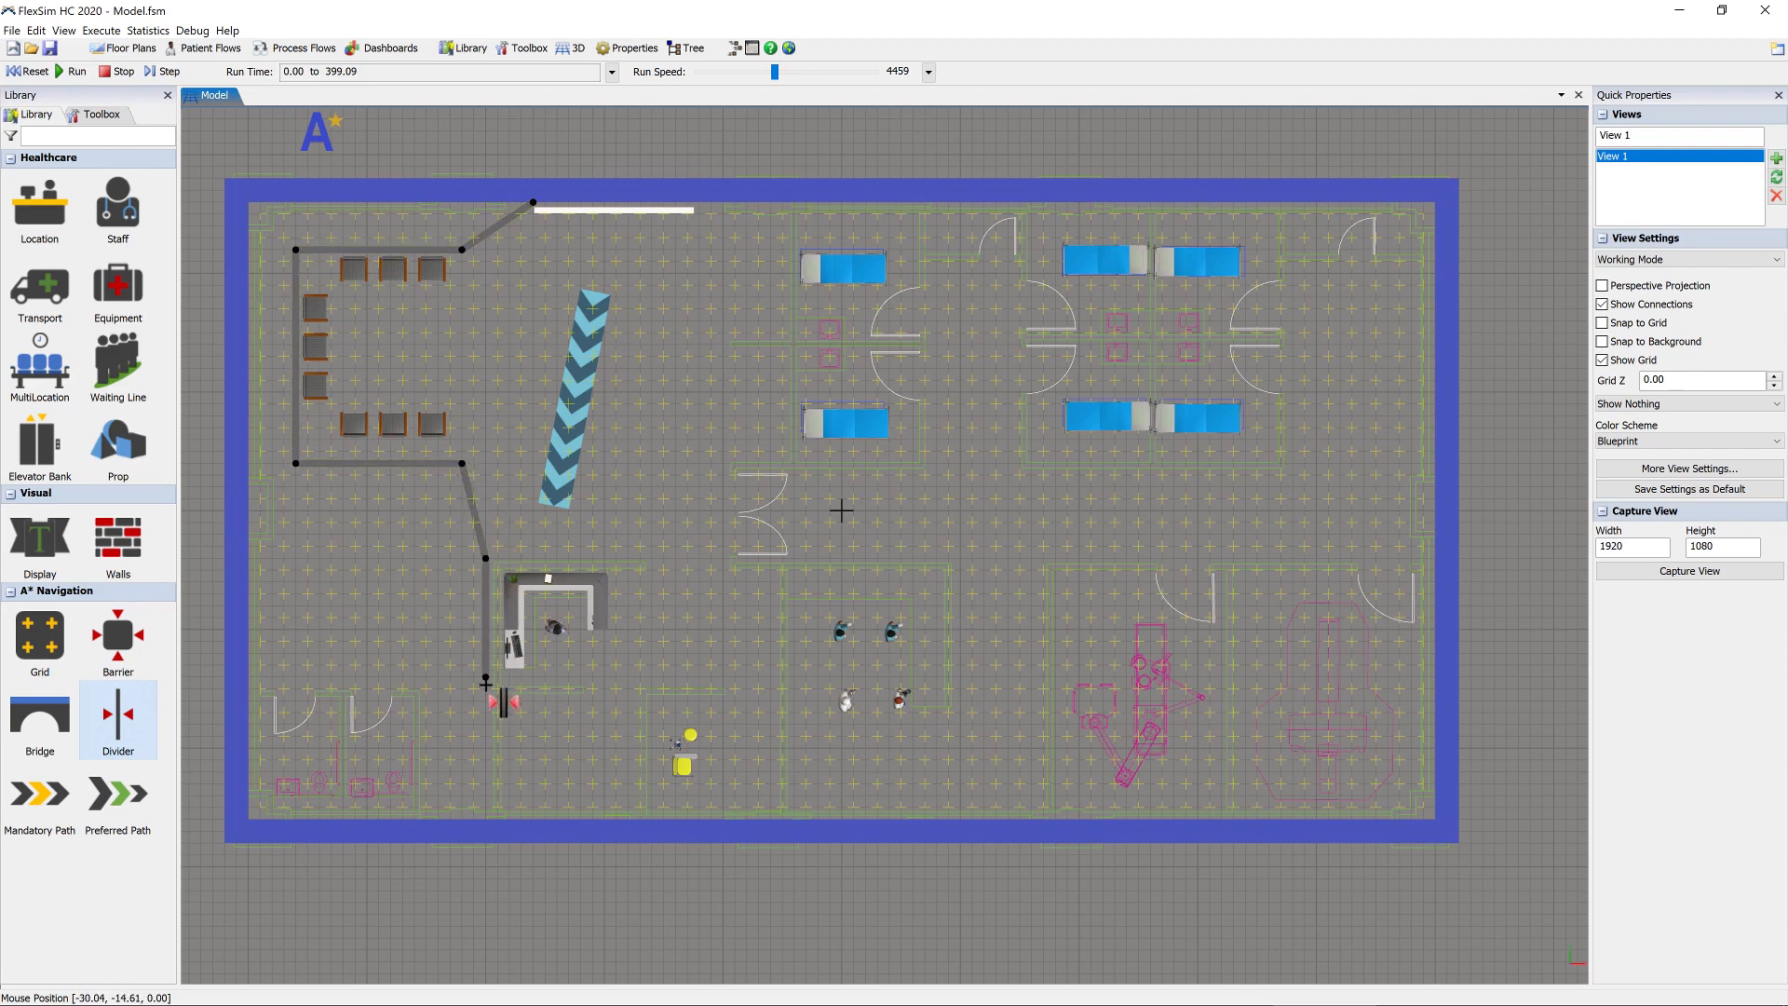
click(627, 676)
click(627, 558)
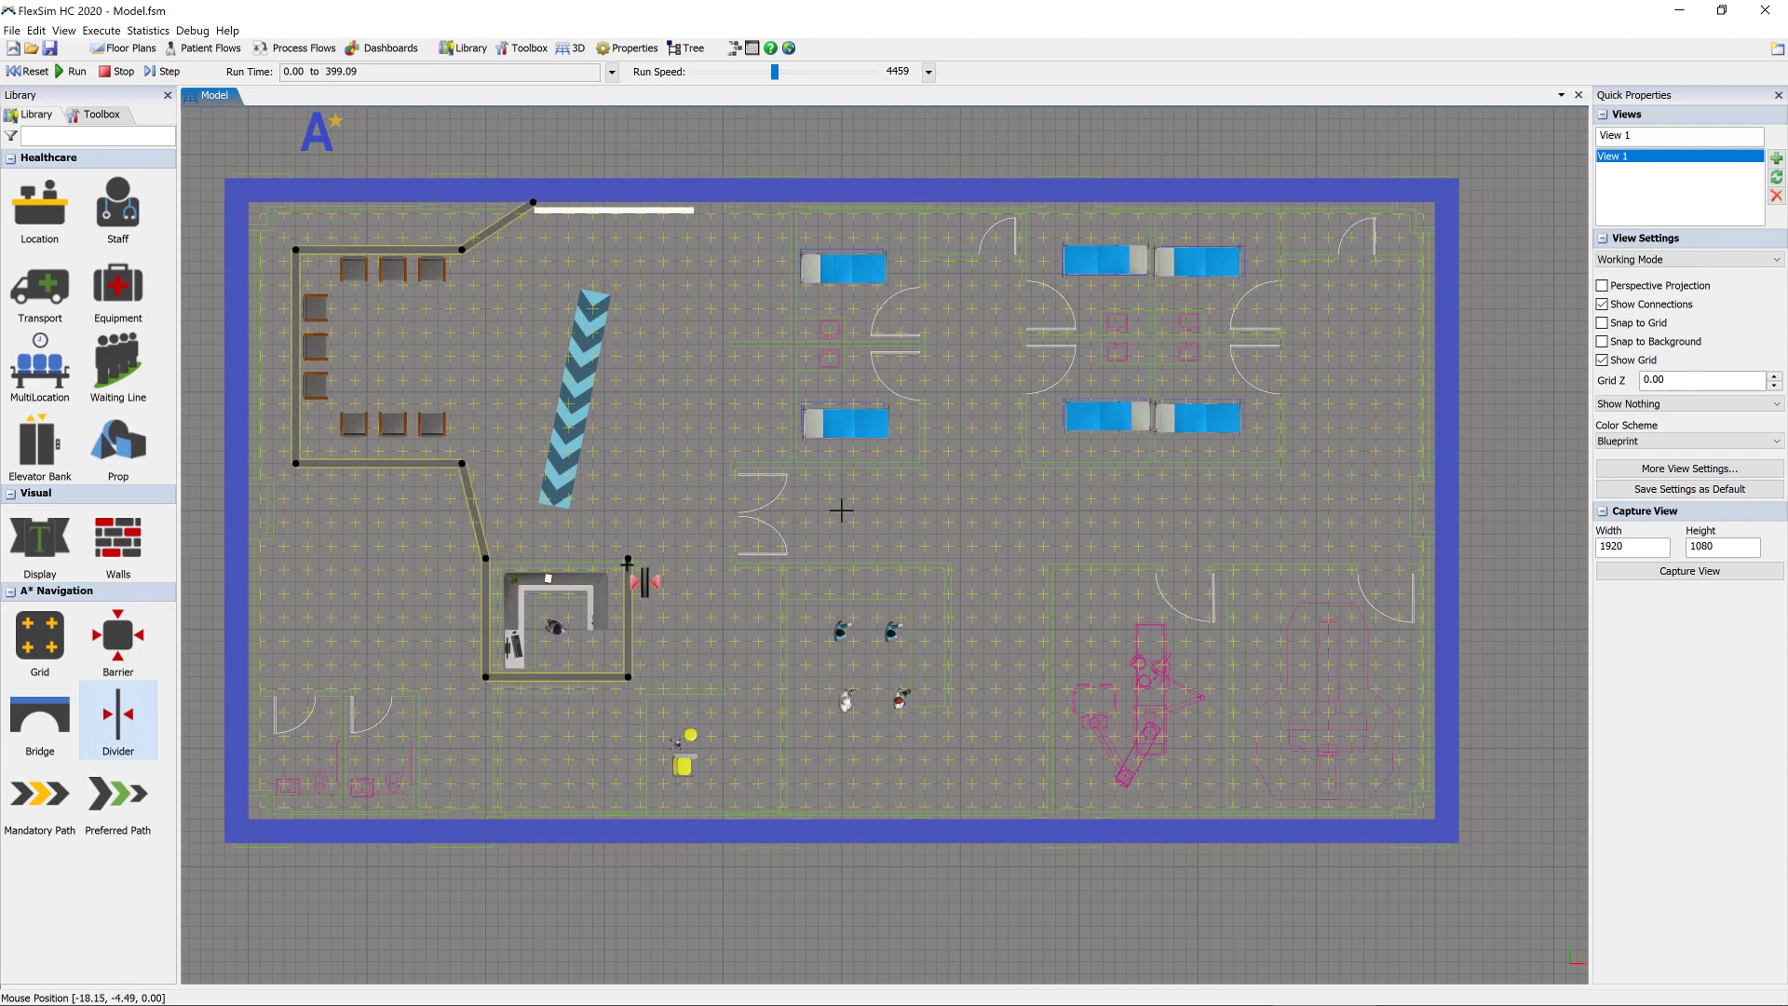
right_click(631, 562)
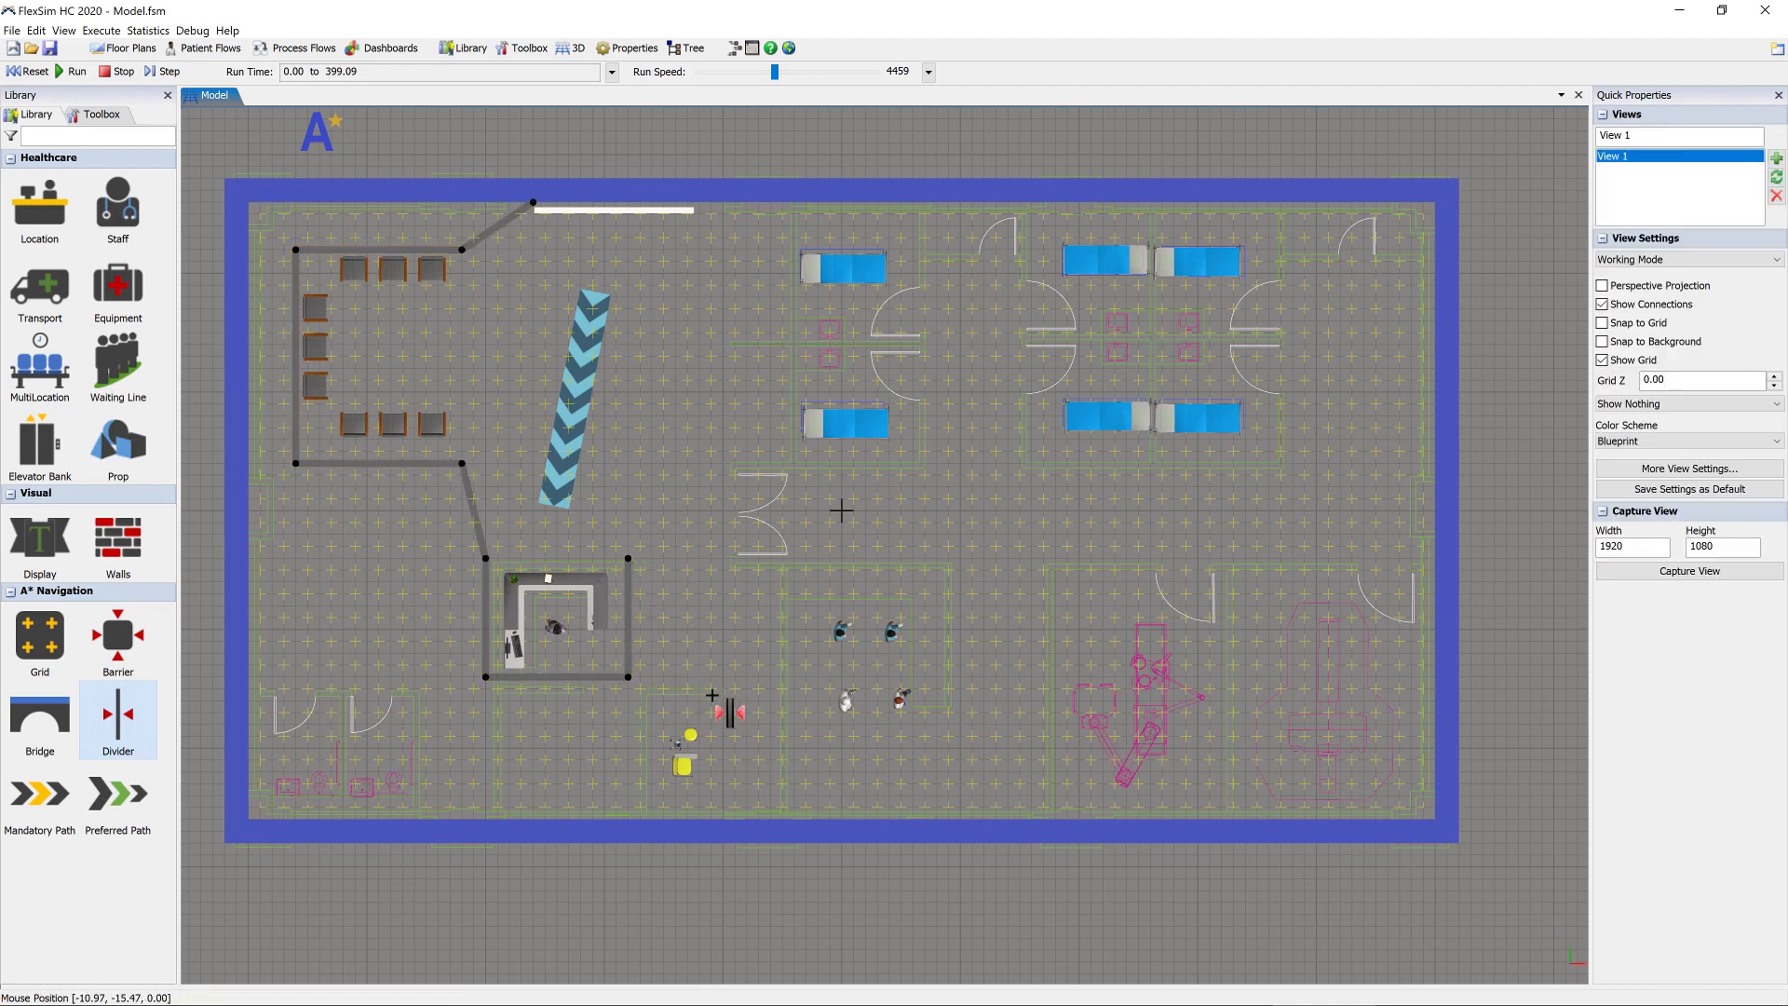
- Draw an A* divider around the triage room and up along the left, upper and right walls of the staff area
click(723, 701)
click(652, 698)
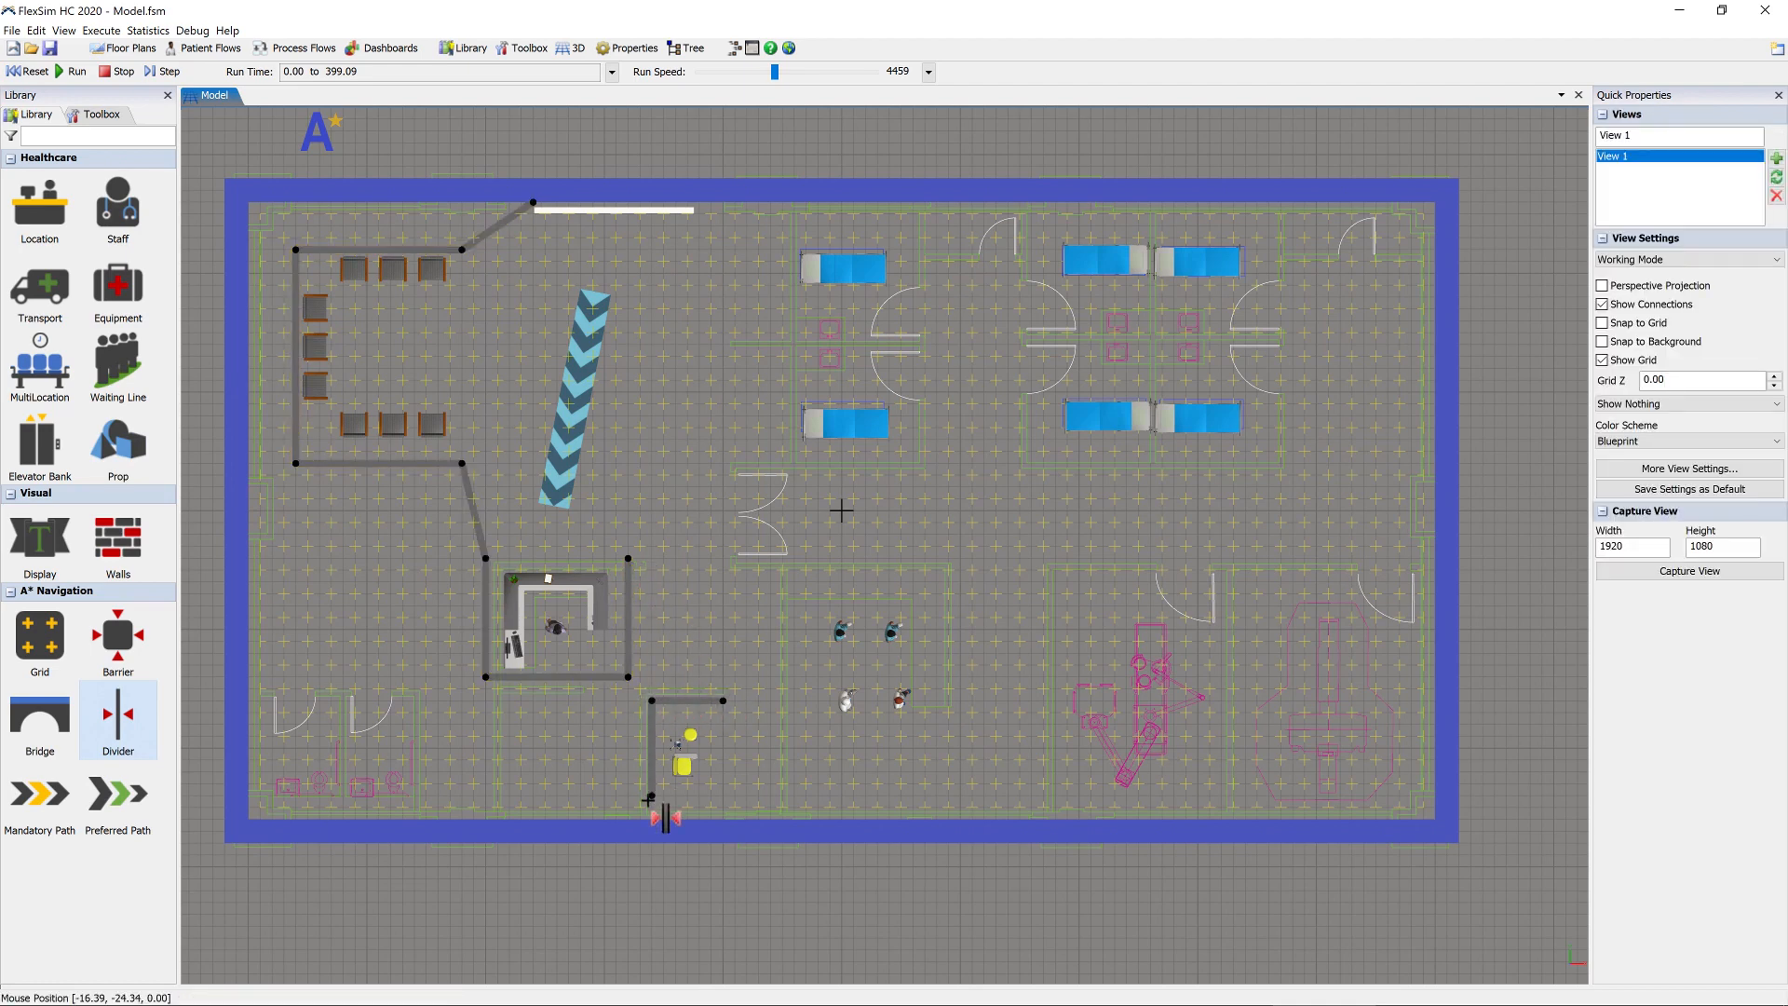
click(652, 796)
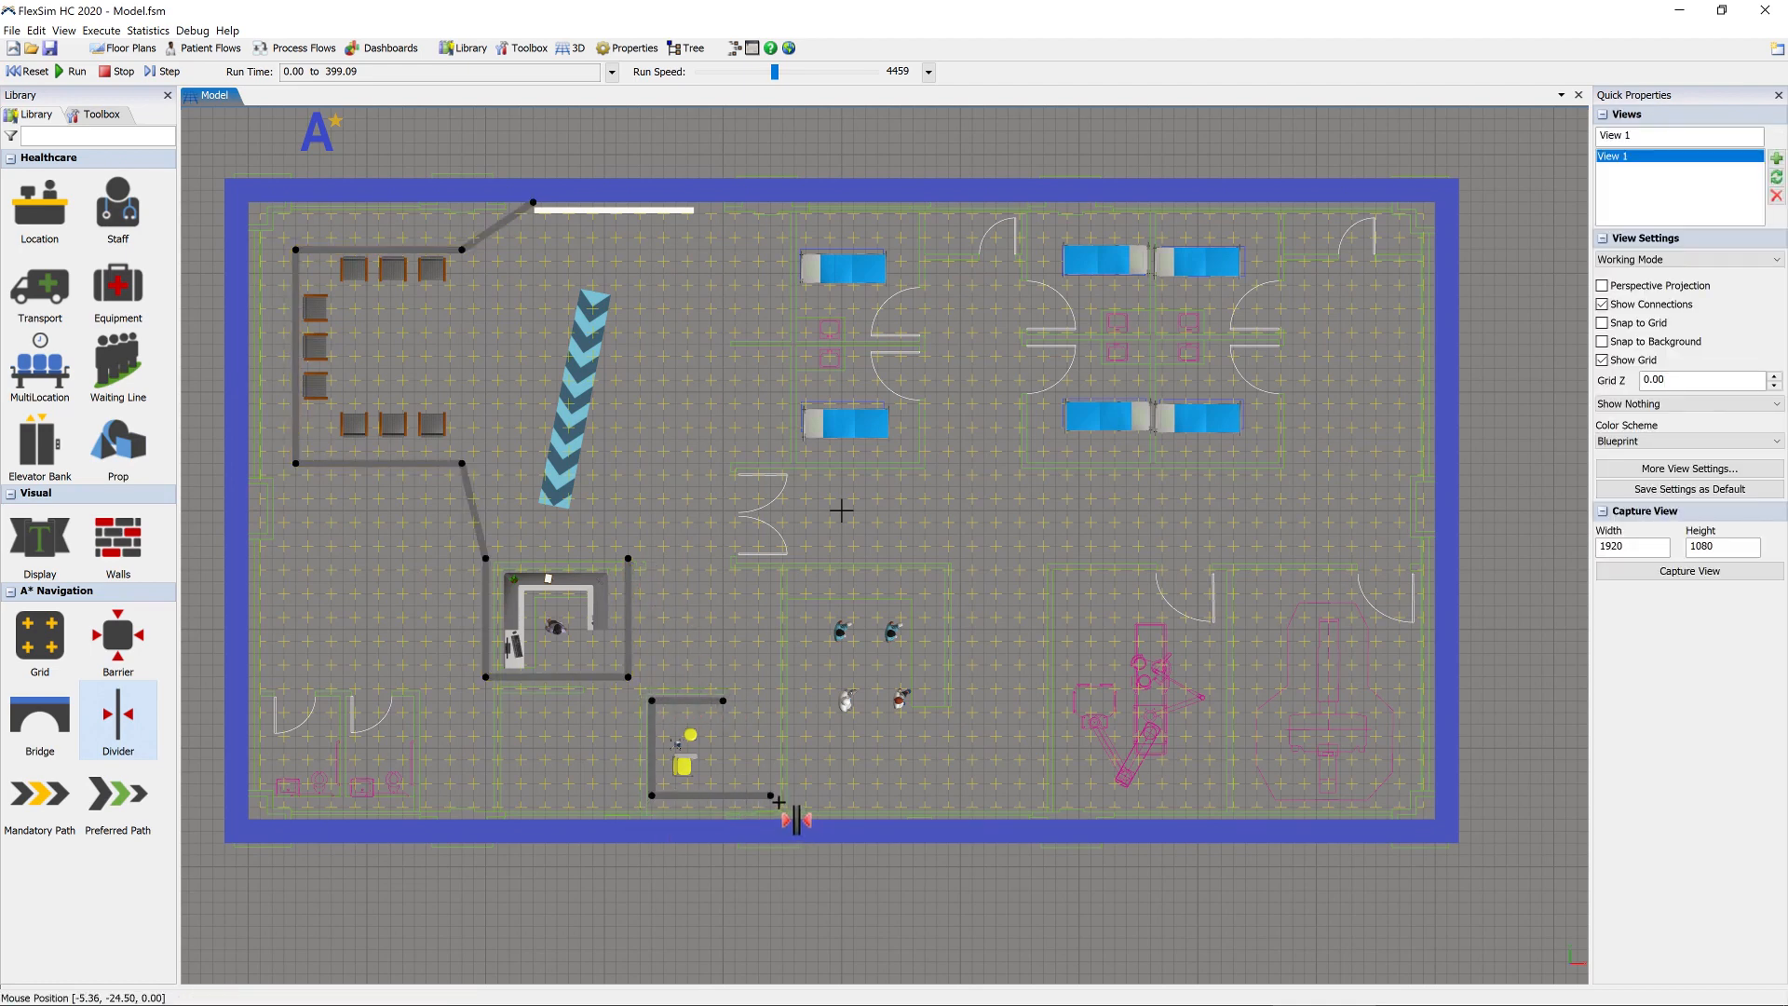
click(771, 796)
click(771, 559)
click(960, 559)
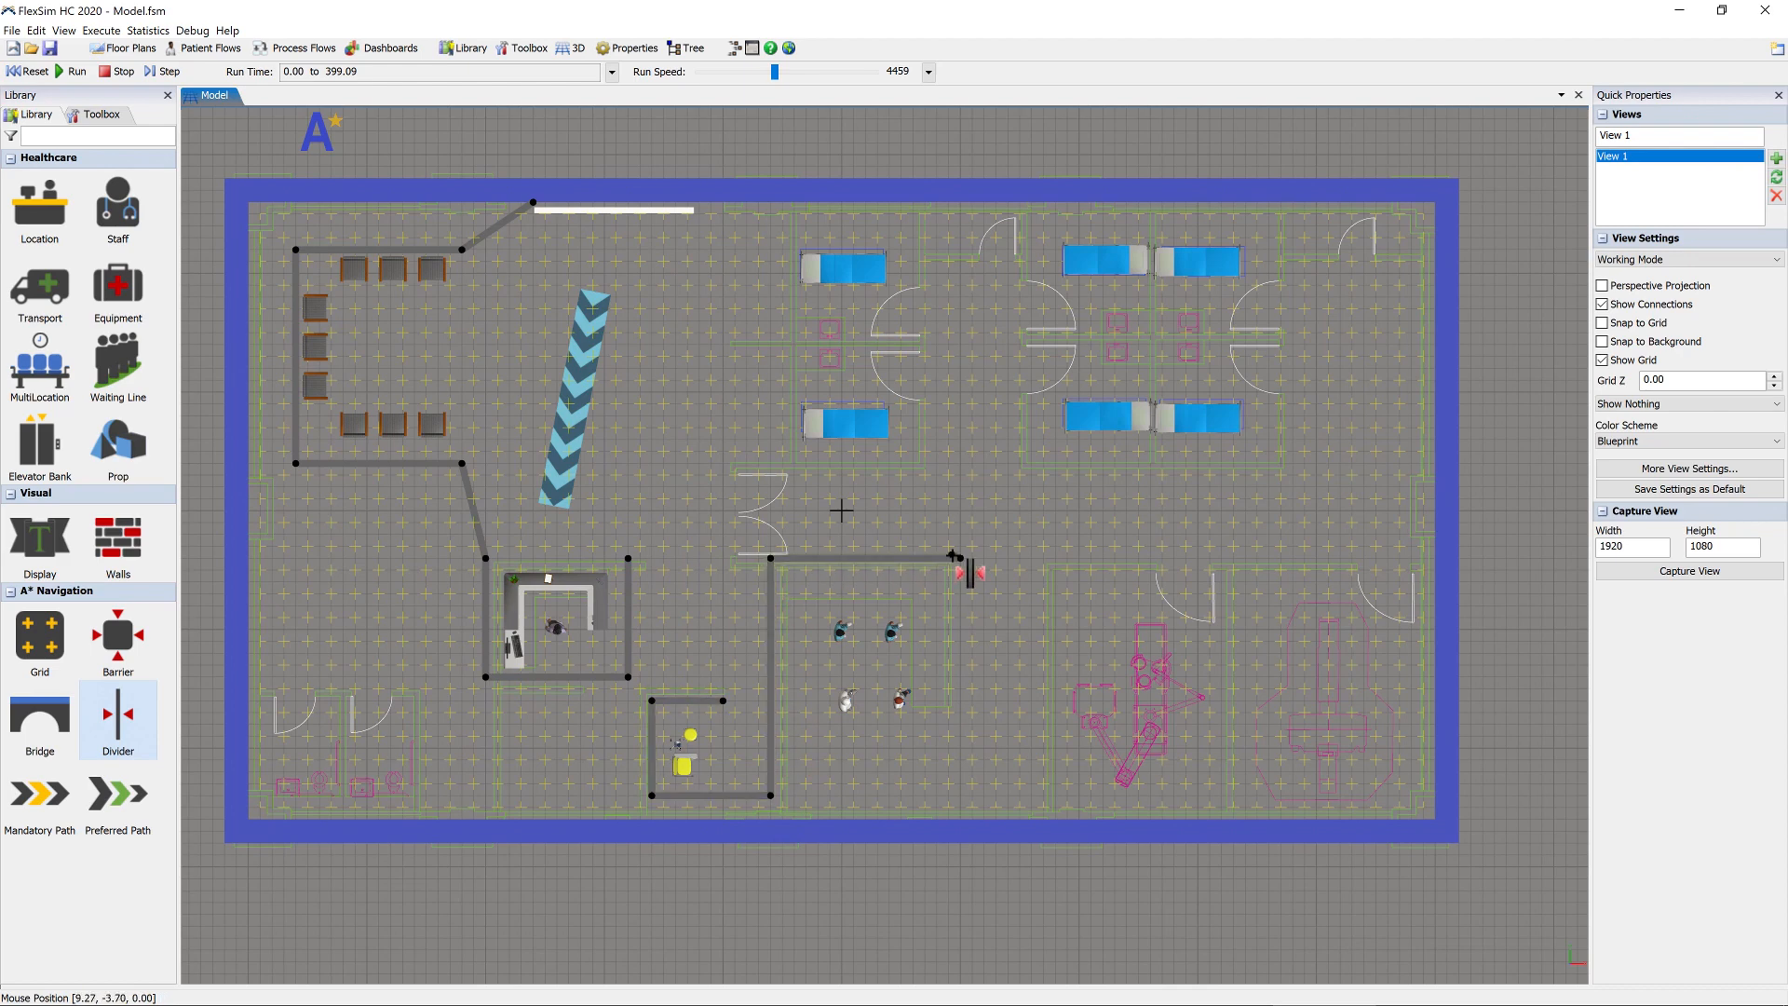
click(960, 720)
right_click(960, 719)
click(993, 689)
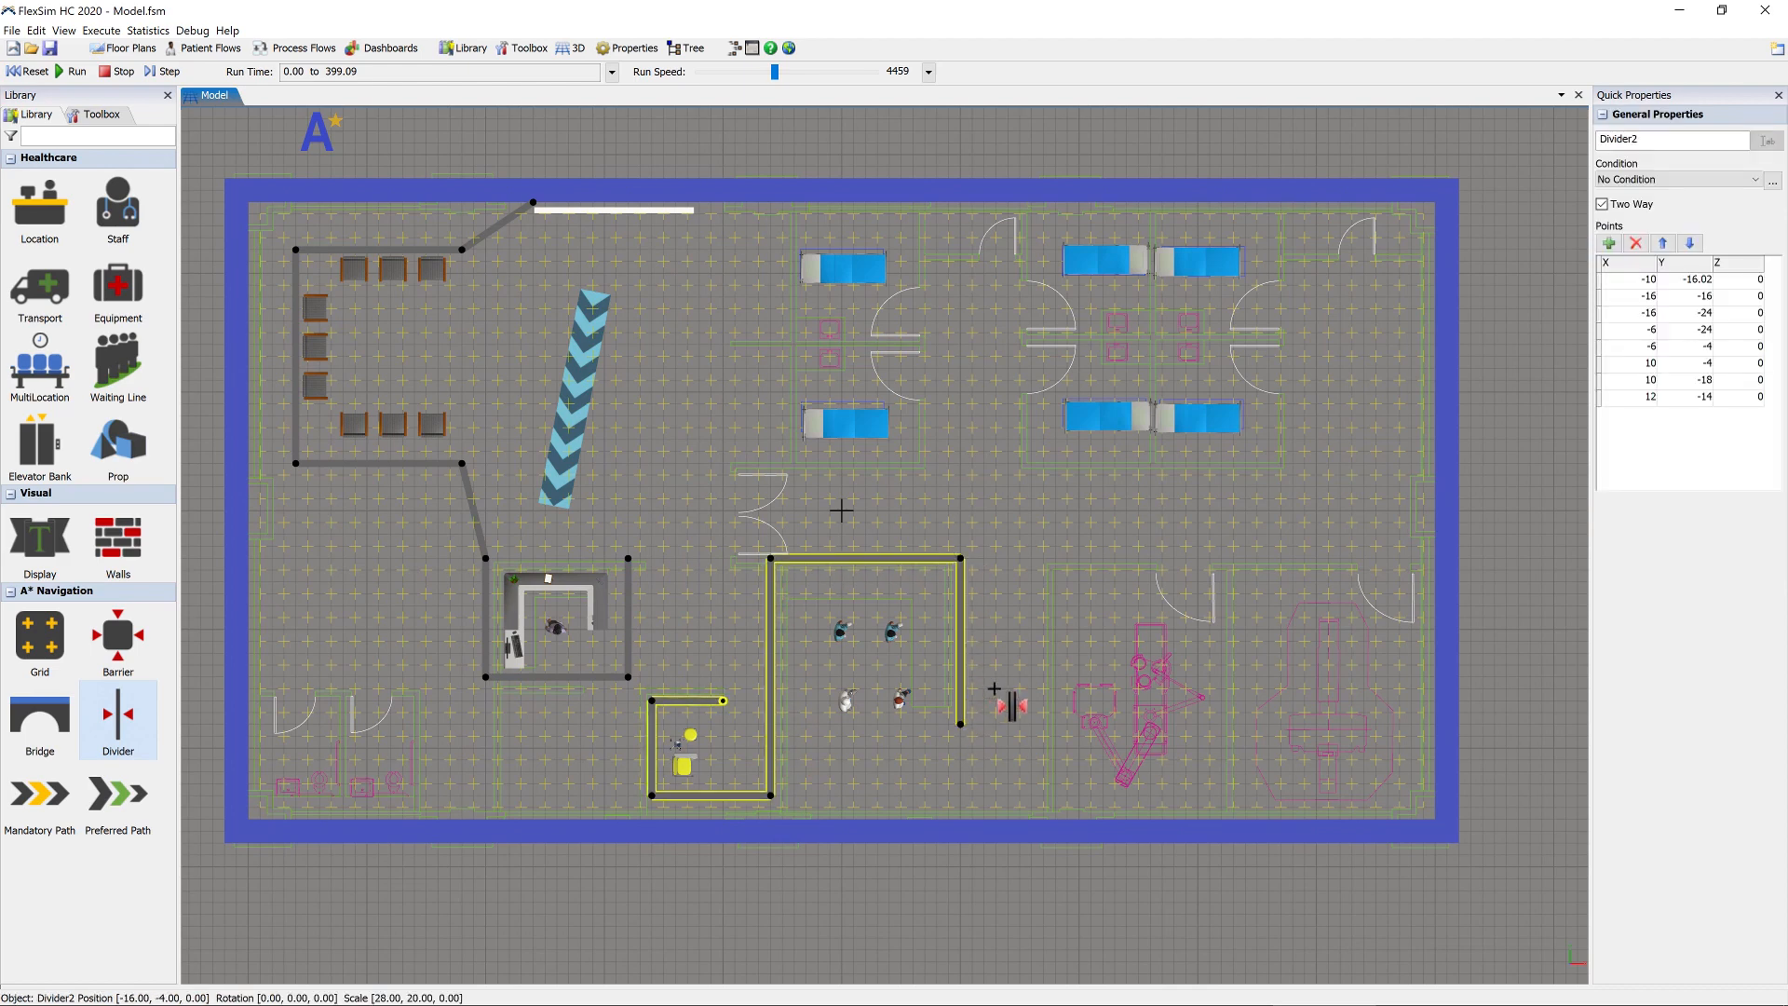
- Draw an A* divider from the triage room's lower-right corner below the staff area, around the treatment area's outer walls, ending right of the lower-left bed
click(771, 795)
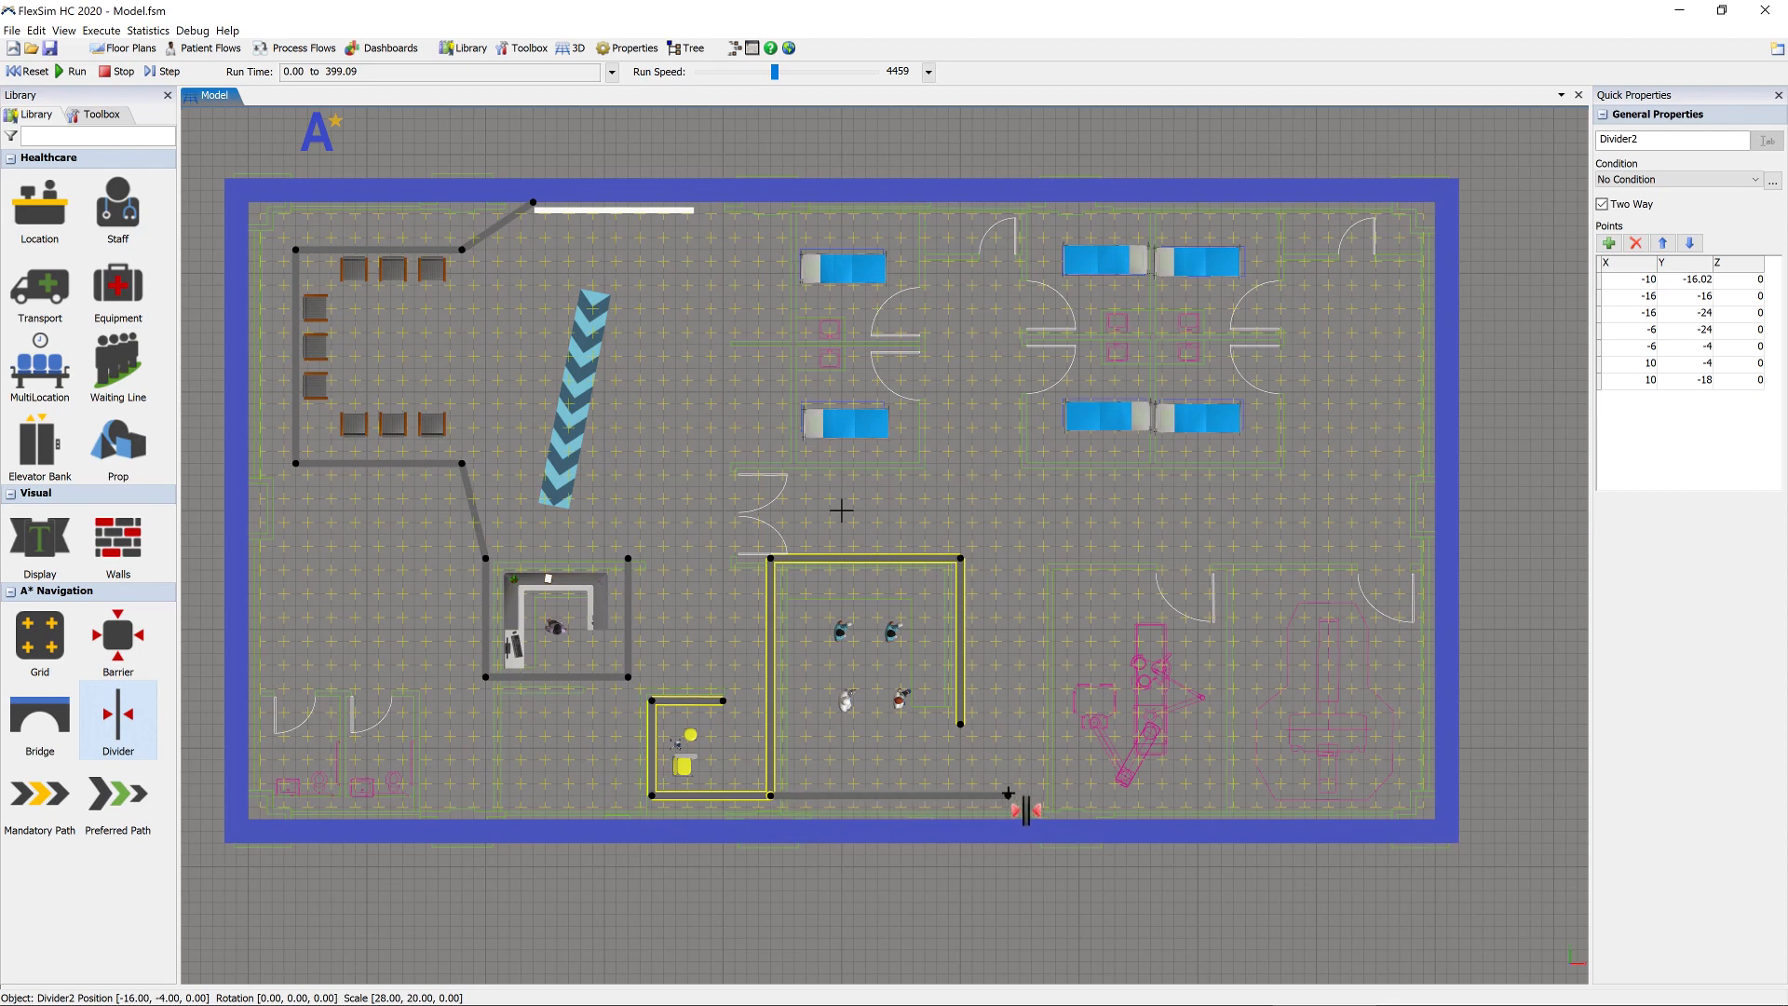
click(1053, 793)
click(1055, 559)
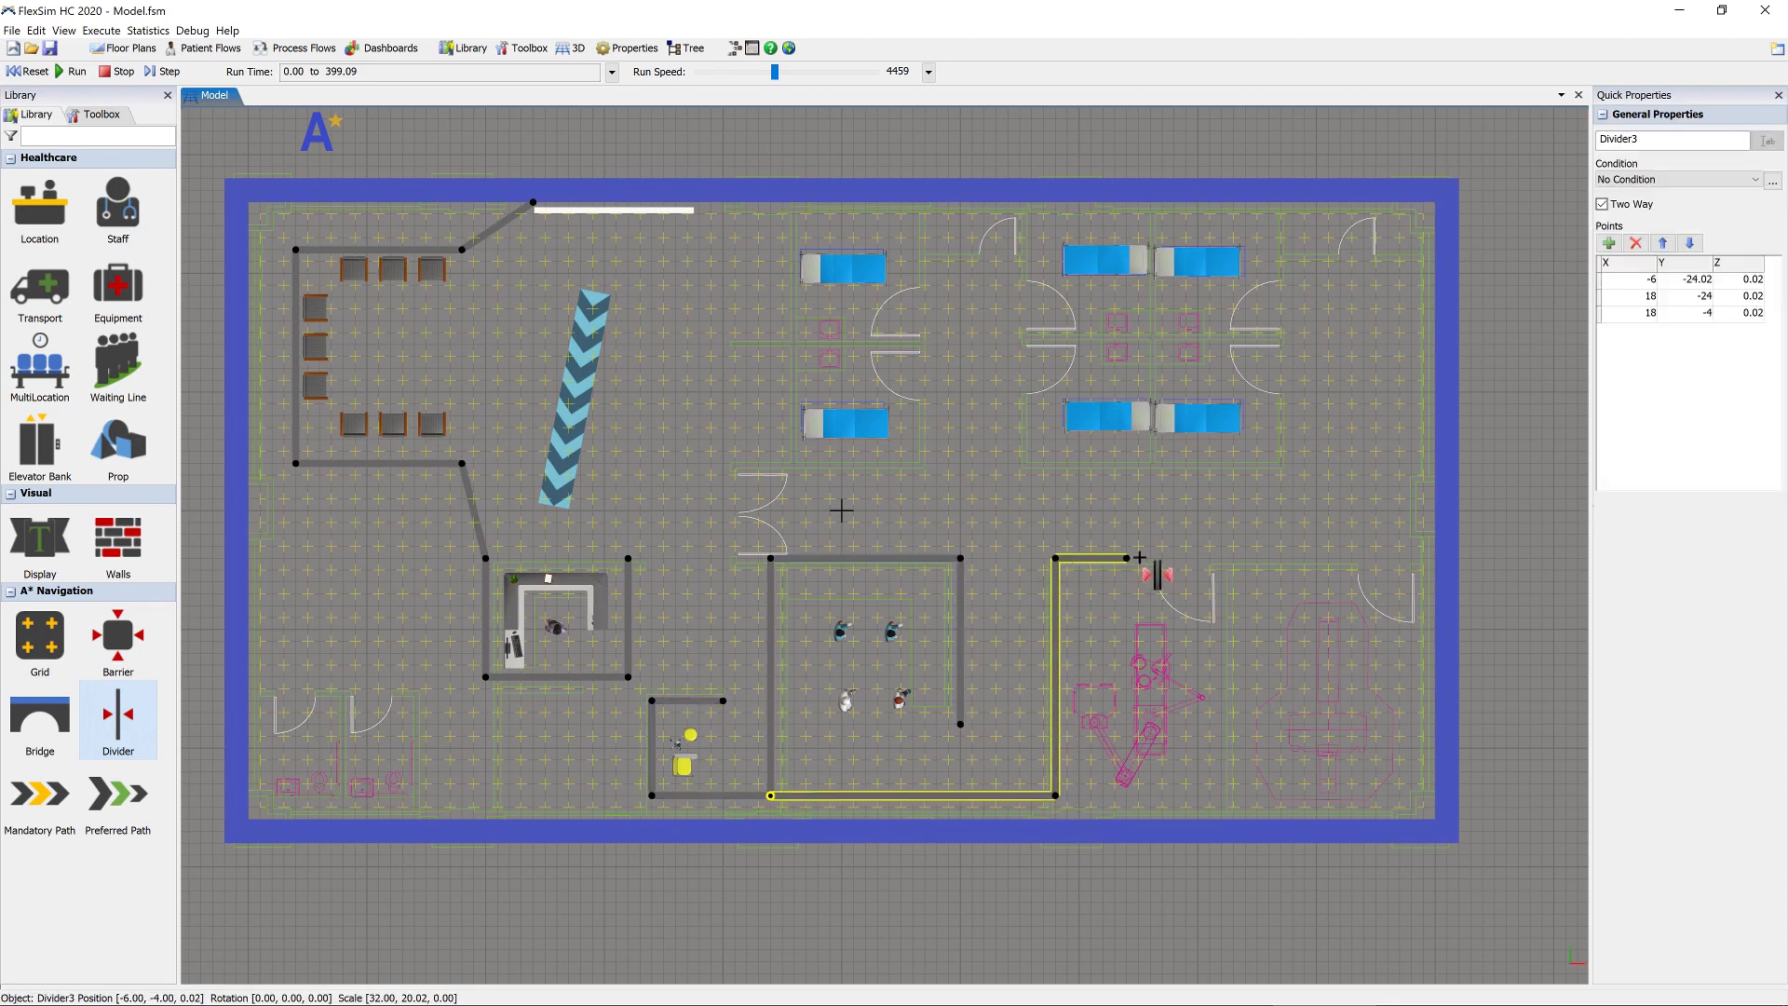
click(1411, 558)
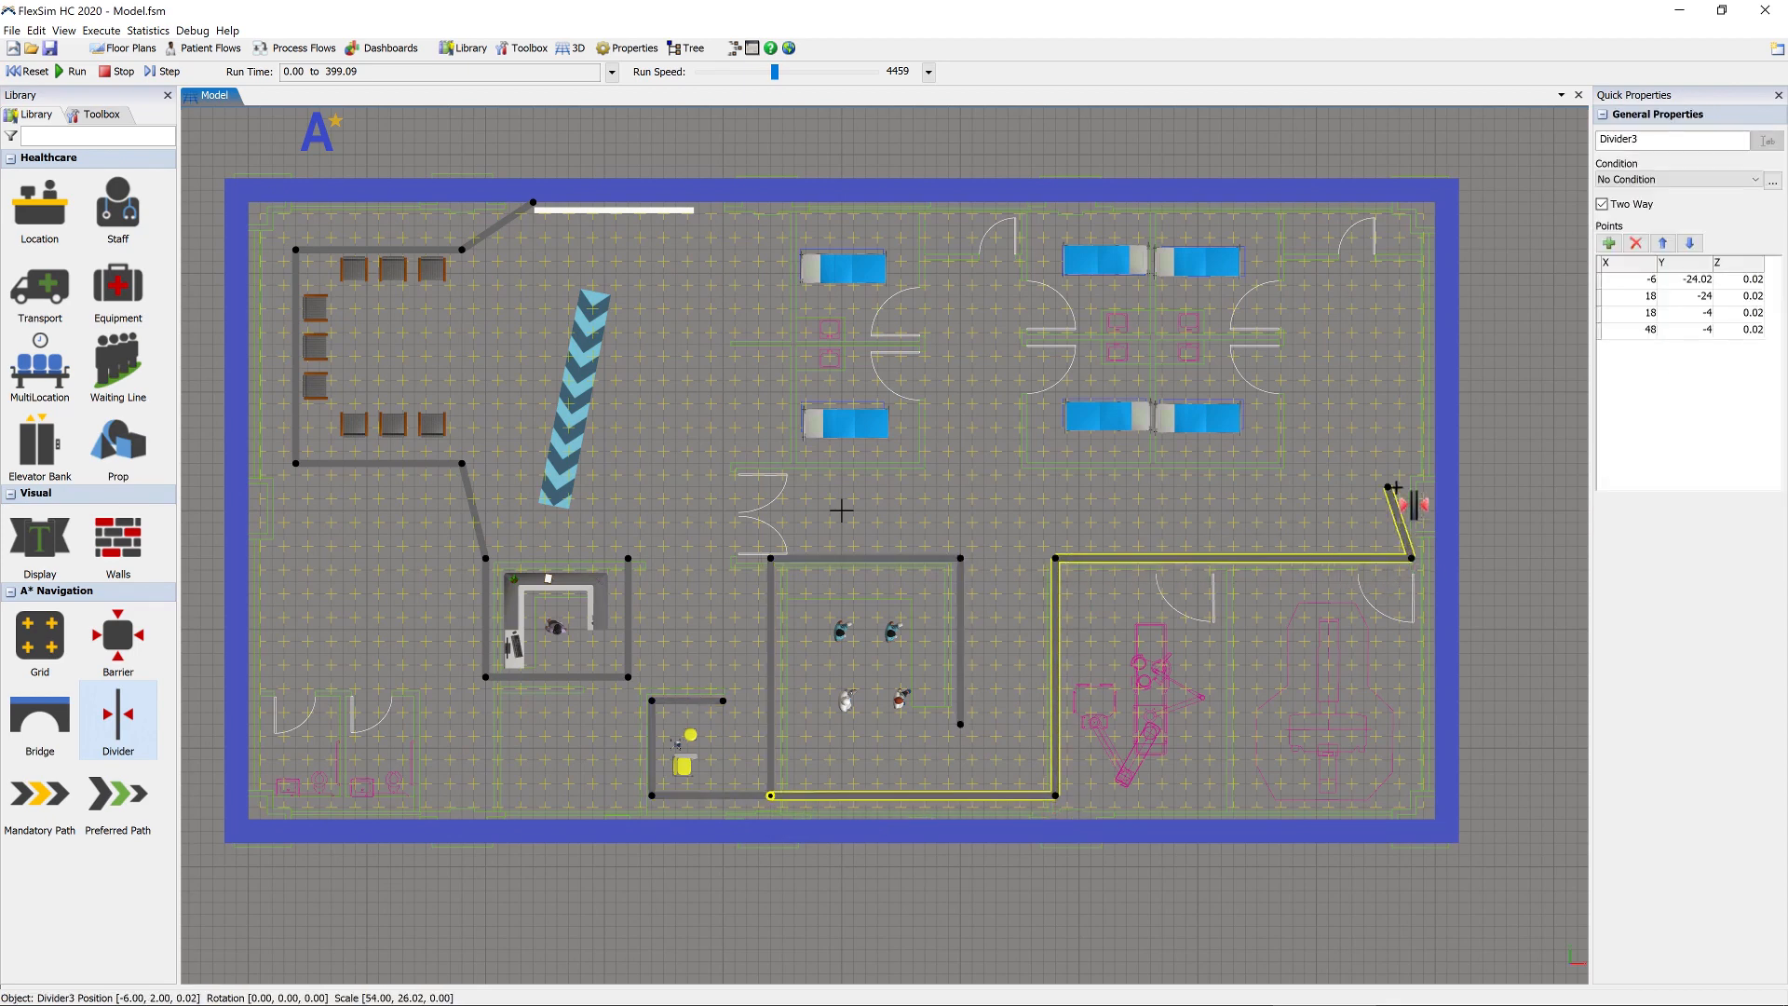
click(1408, 220)
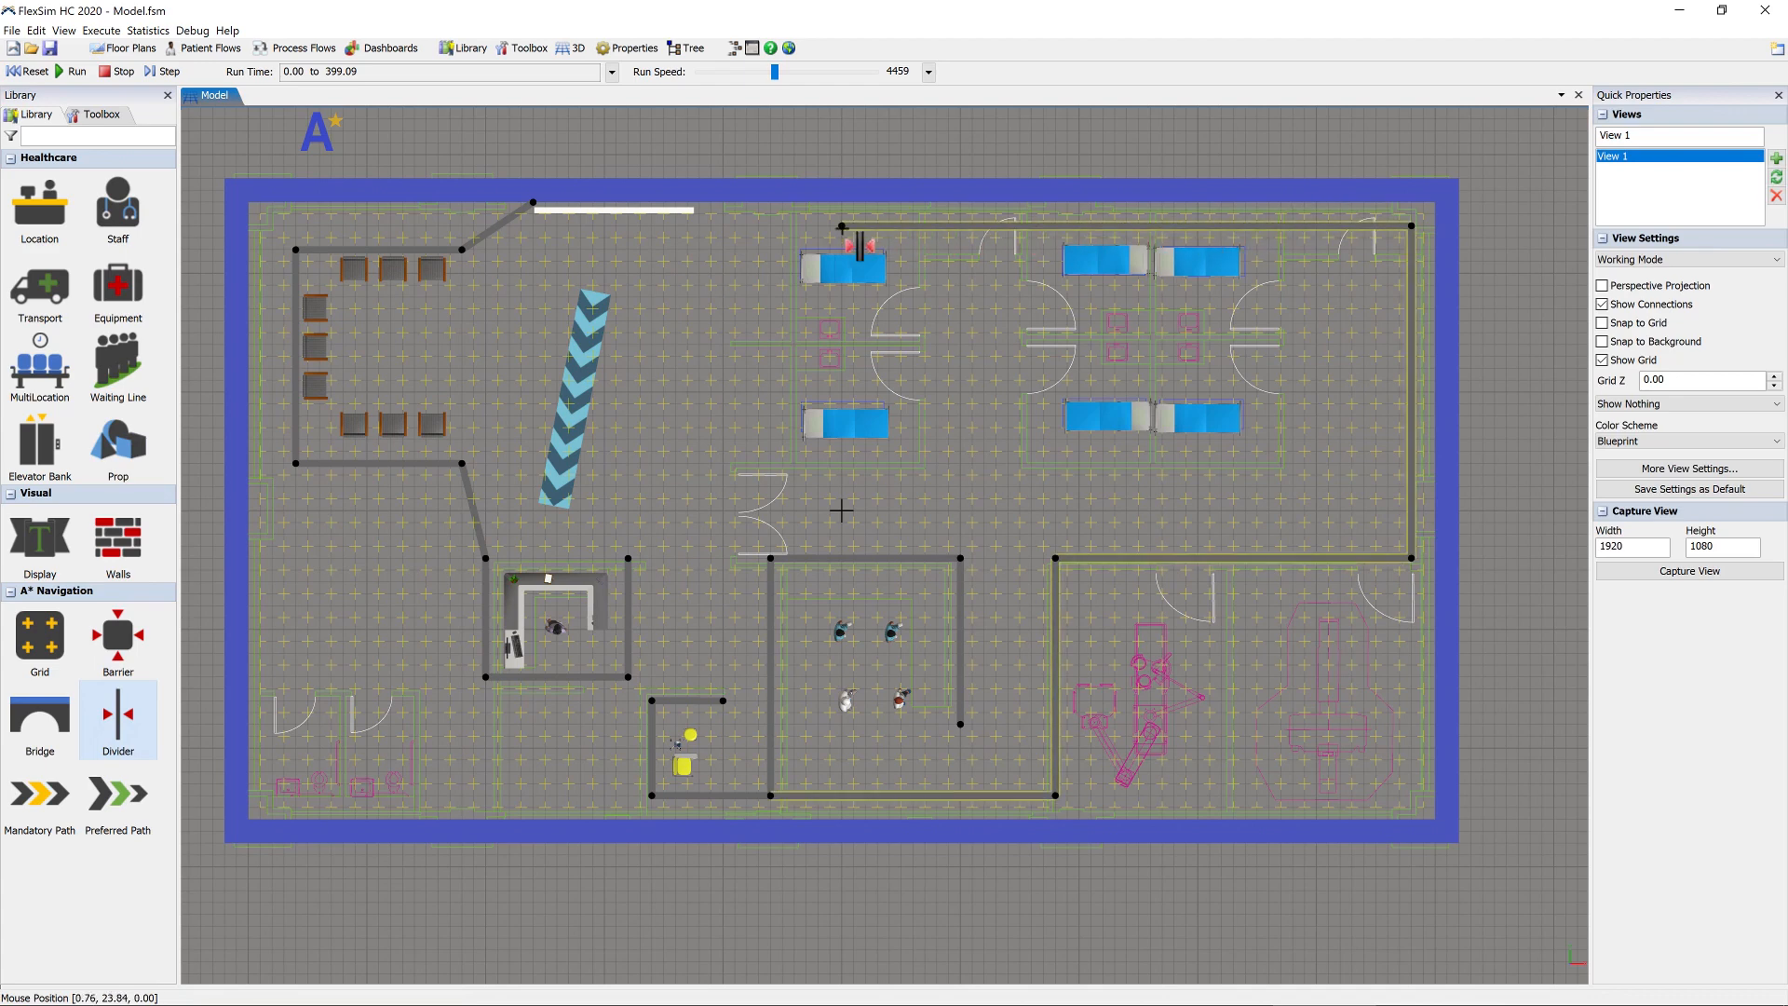
click(770, 225)
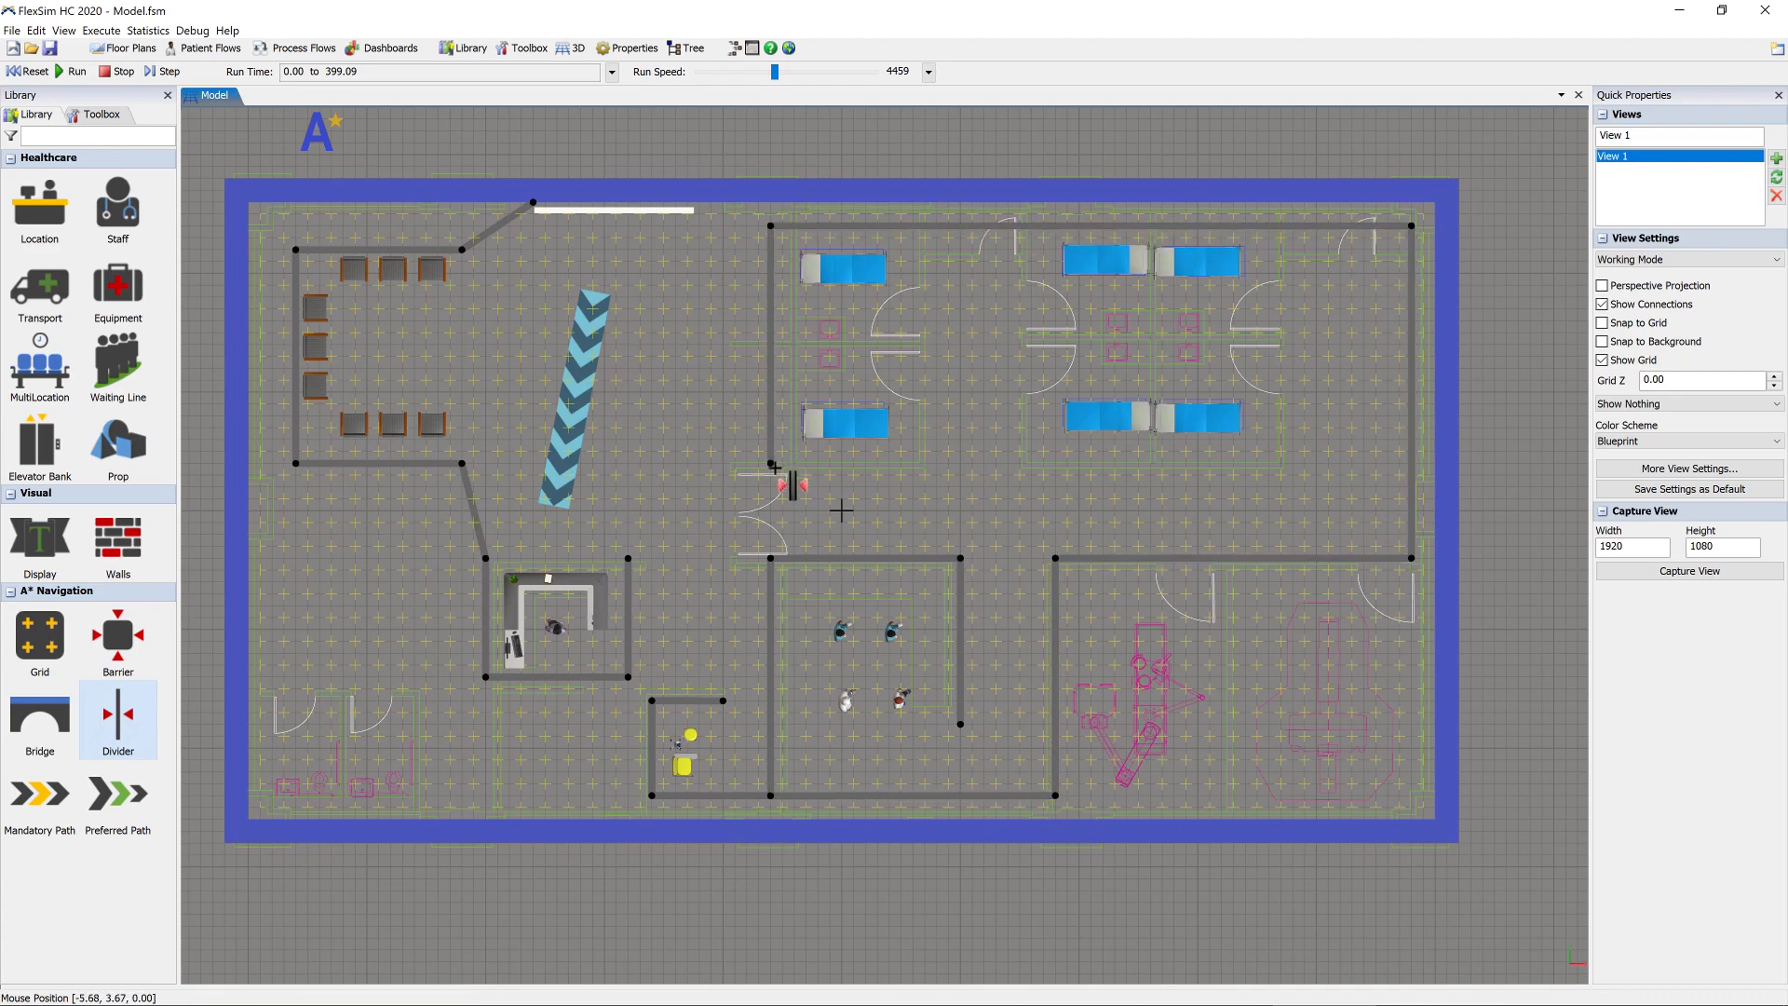
click(770, 463)
click(934, 398)
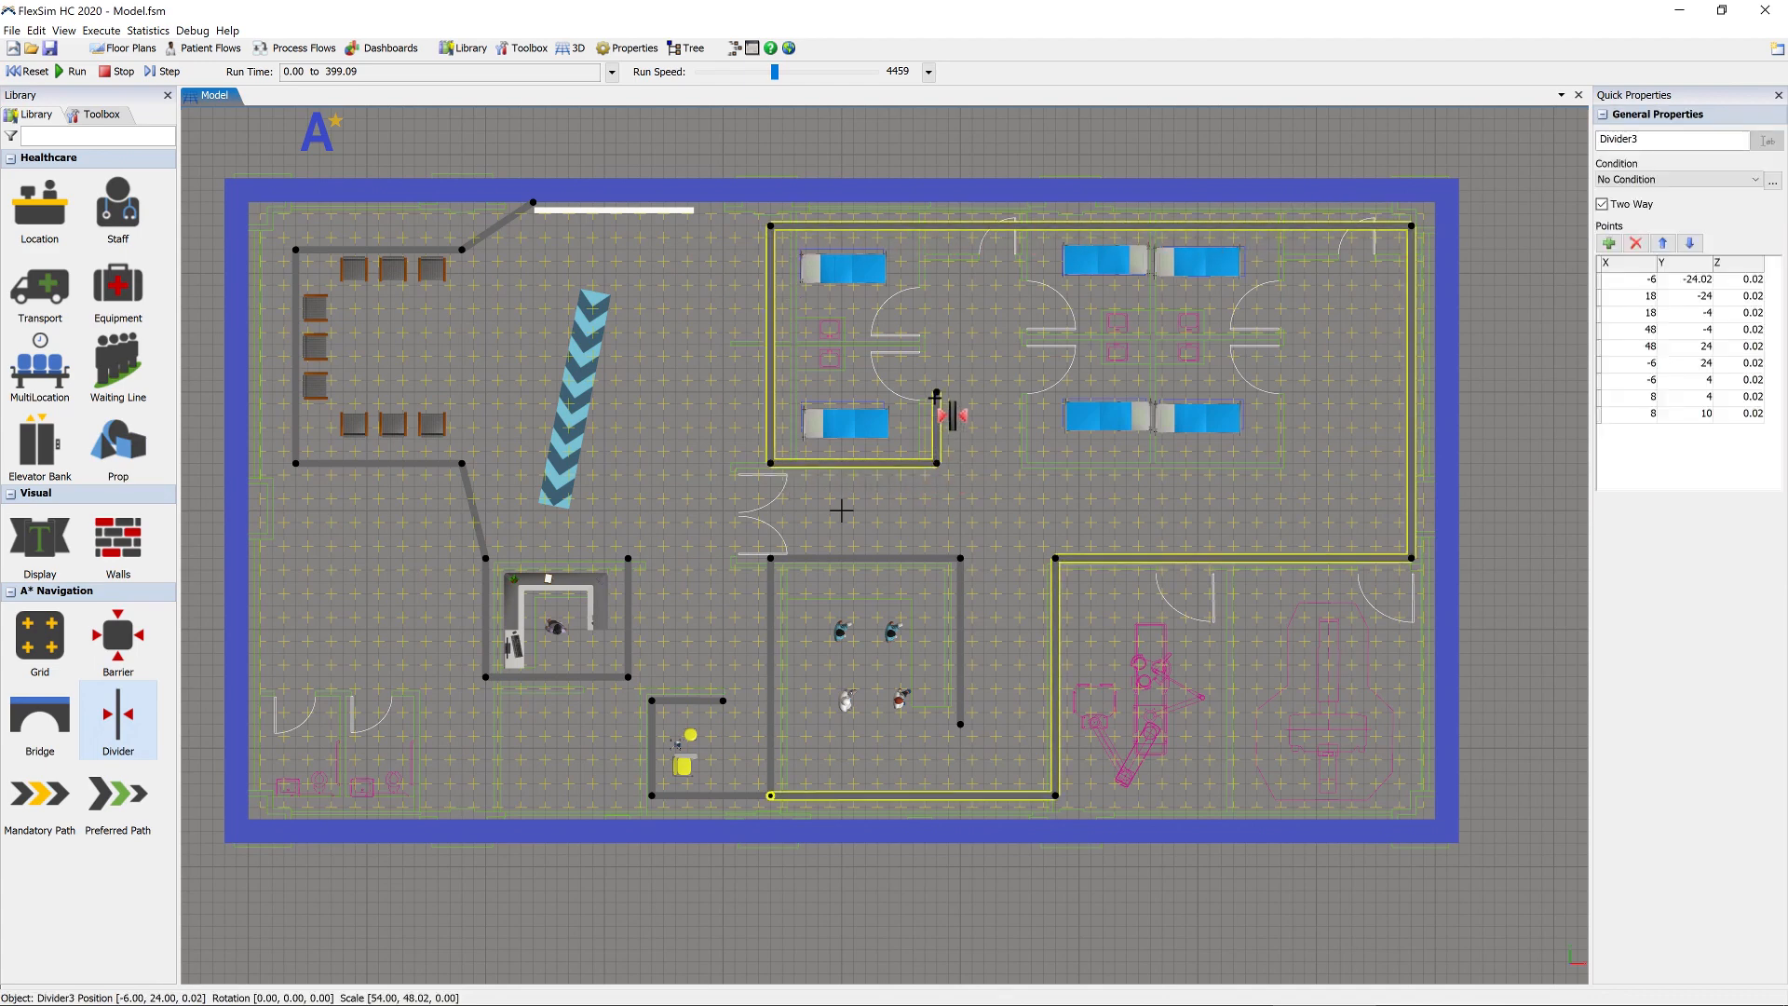
right_click(935, 394)
- Draw two horizontal A* dividers, one between the two left-hand beds and one between the upper and lower pairs of right-hand beds
click(935, 344)
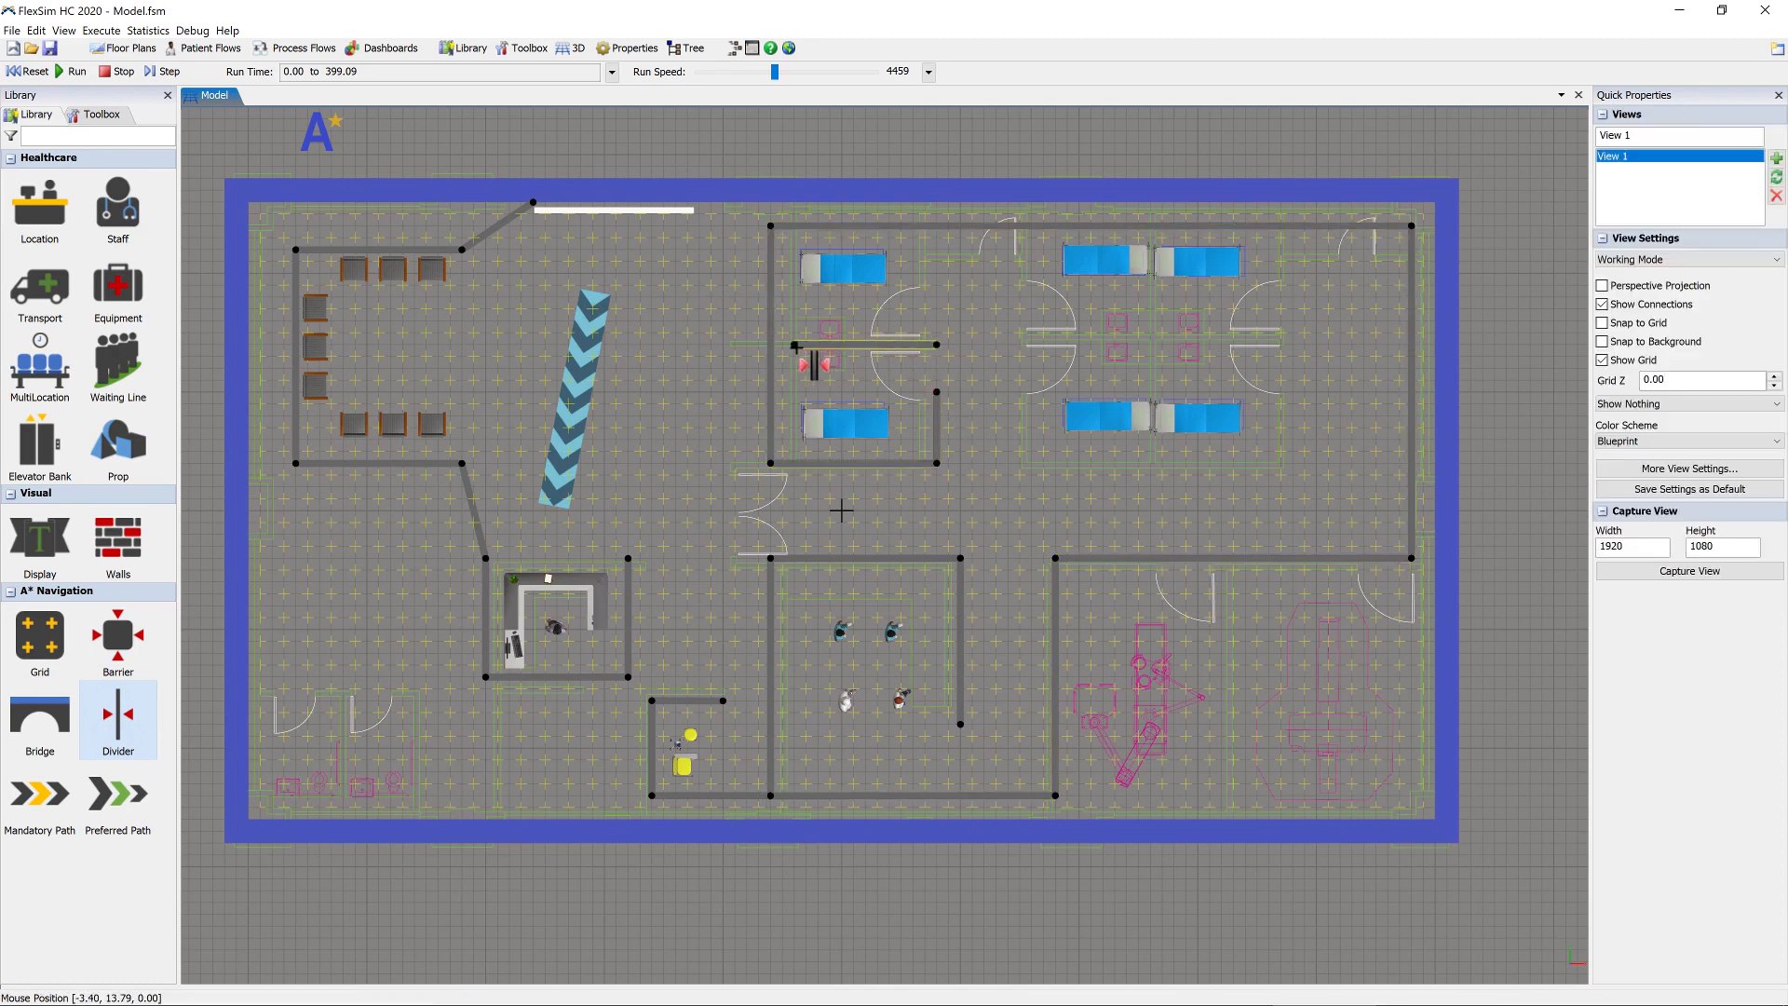
click(770, 345)
right_click(876, 317)
click(1032, 345)
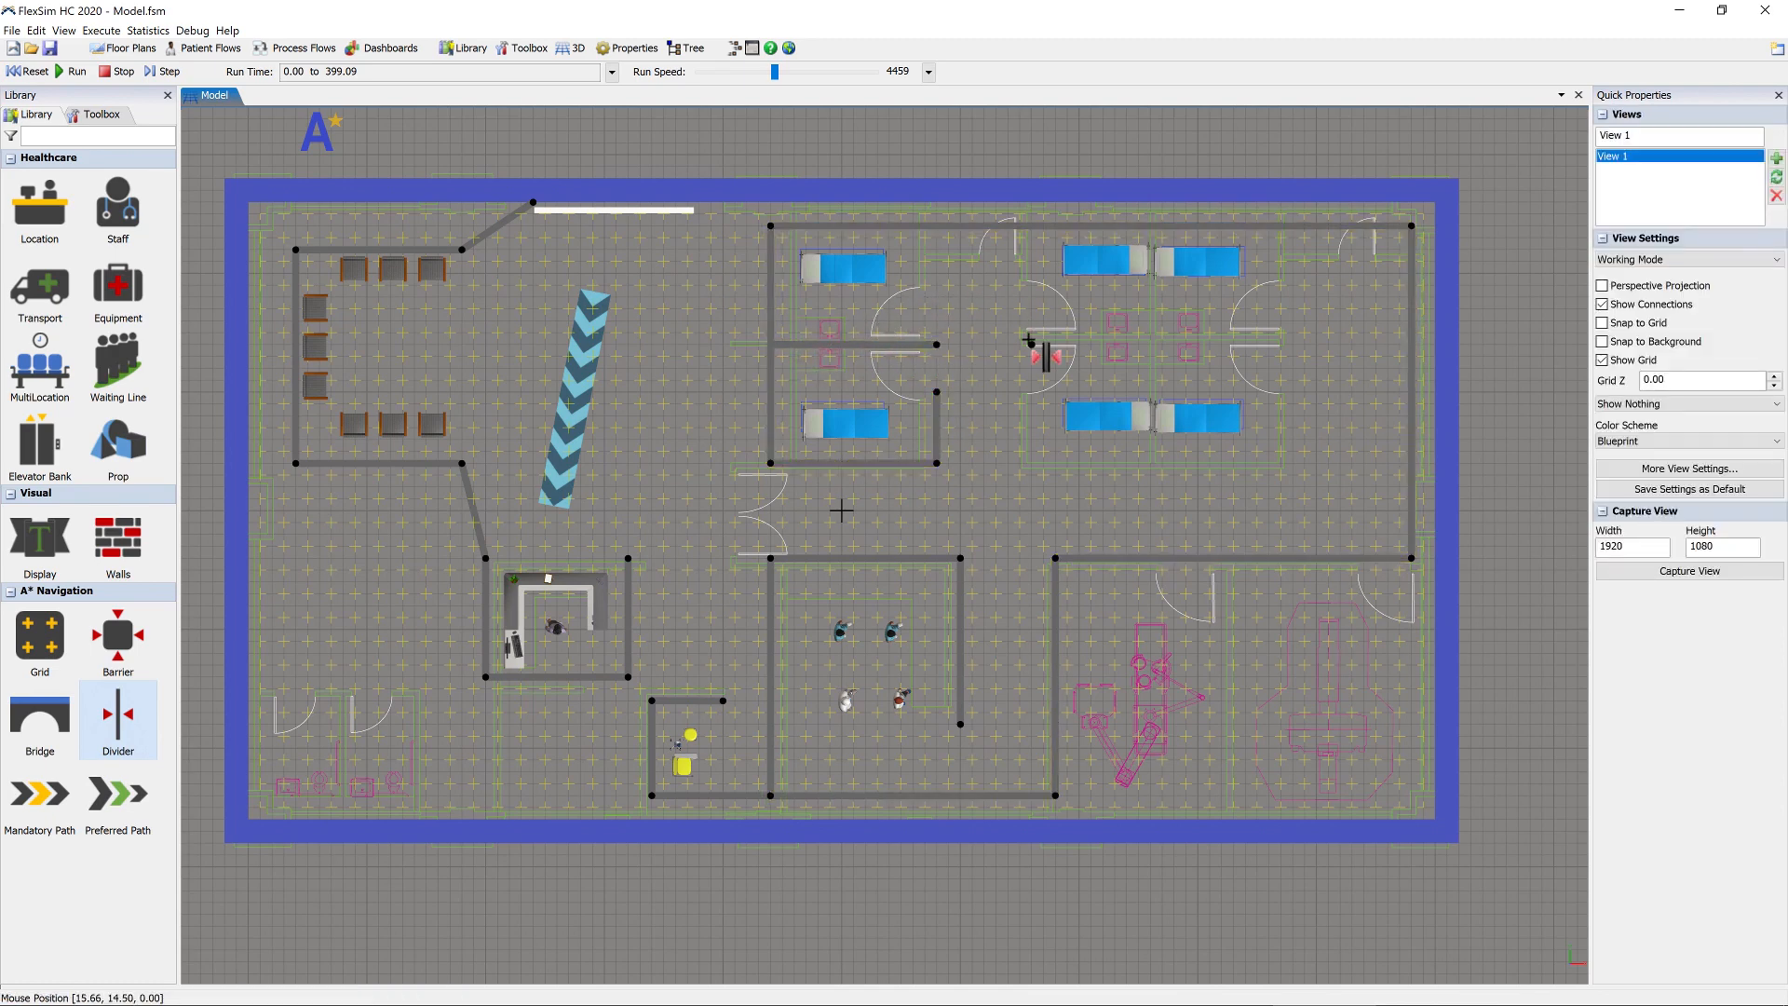
click(1269, 345)
right_click(1266, 405)
- Draw an A* divider around the right, lower and left sides of the lower right-hand bed pair, and reset the model
click(1270, 416)
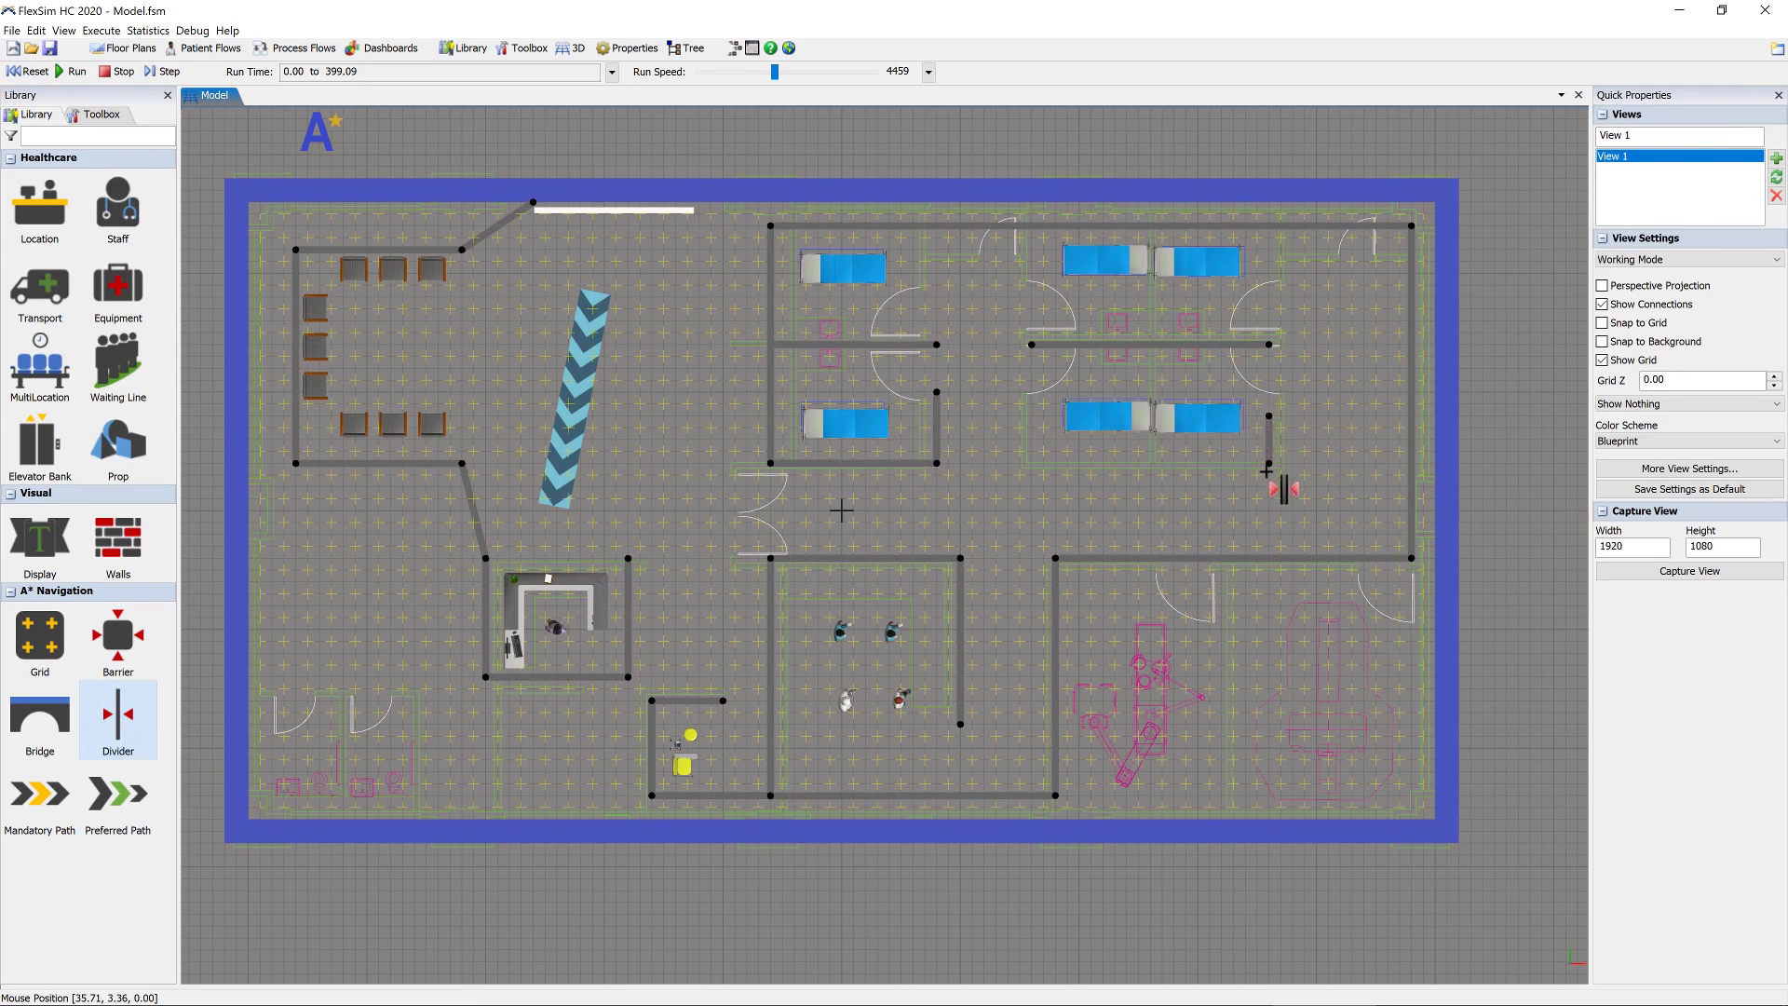
click(1269, 463)
click(1031, 463)
click(1031, 392)
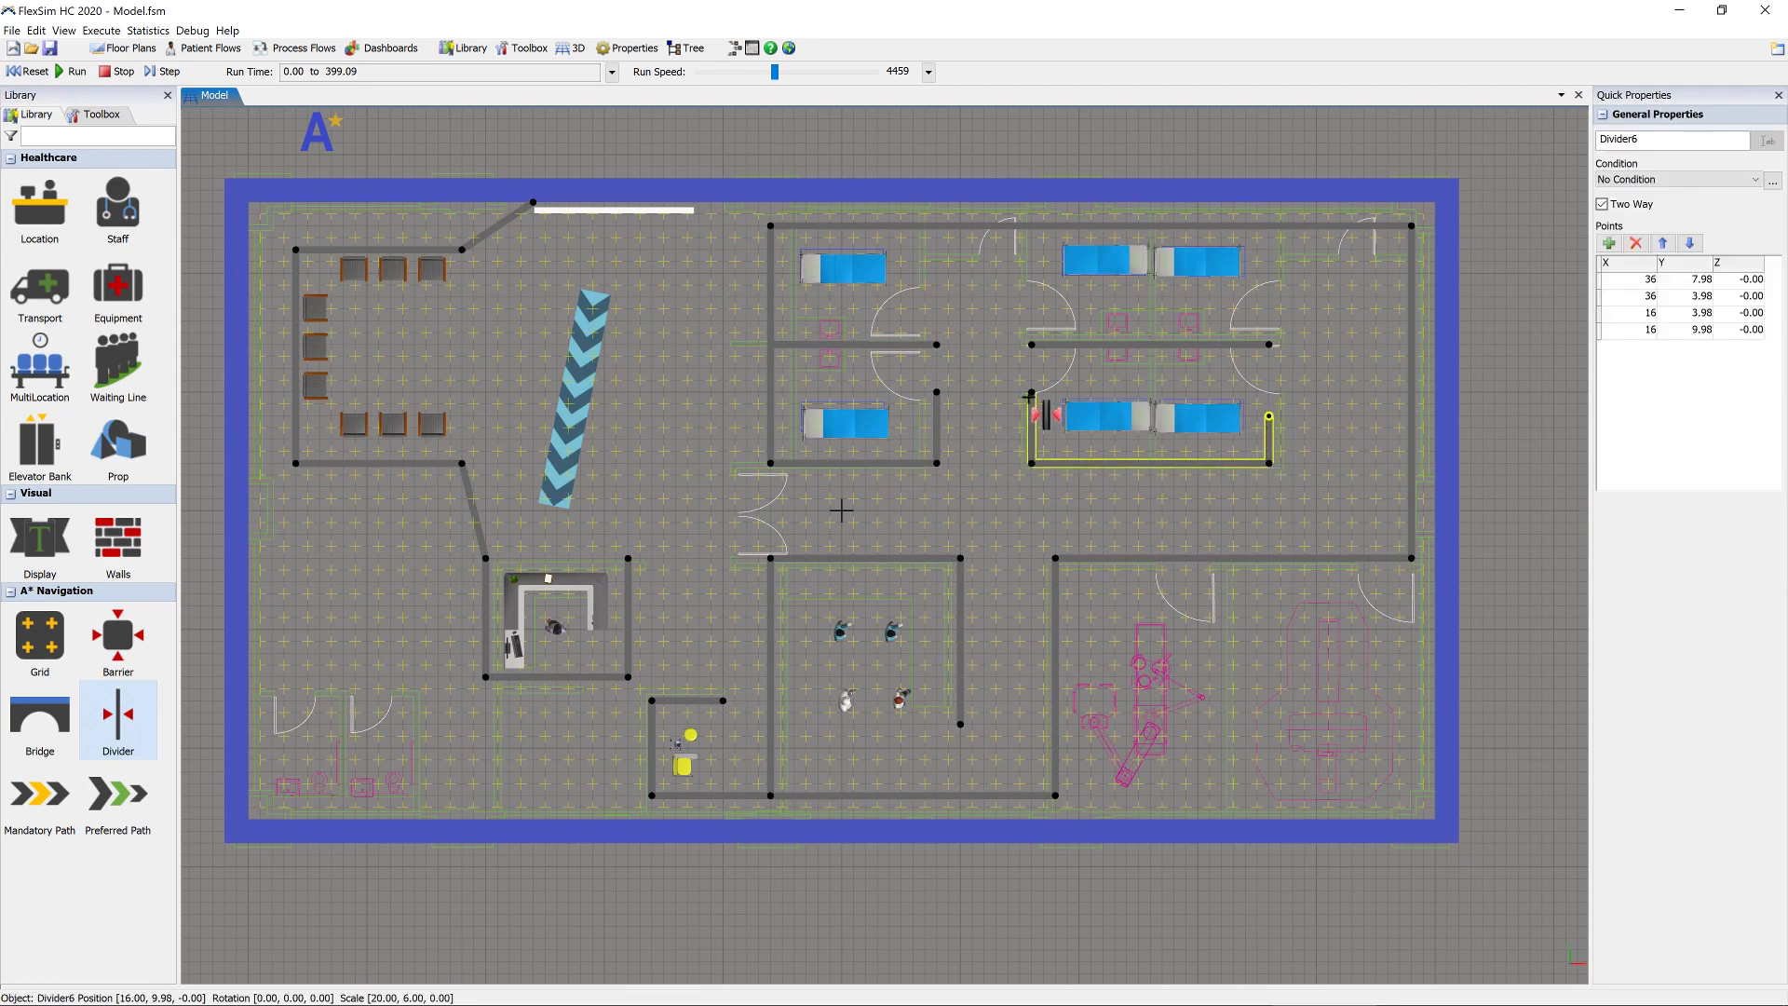
right_click(1013, 424)
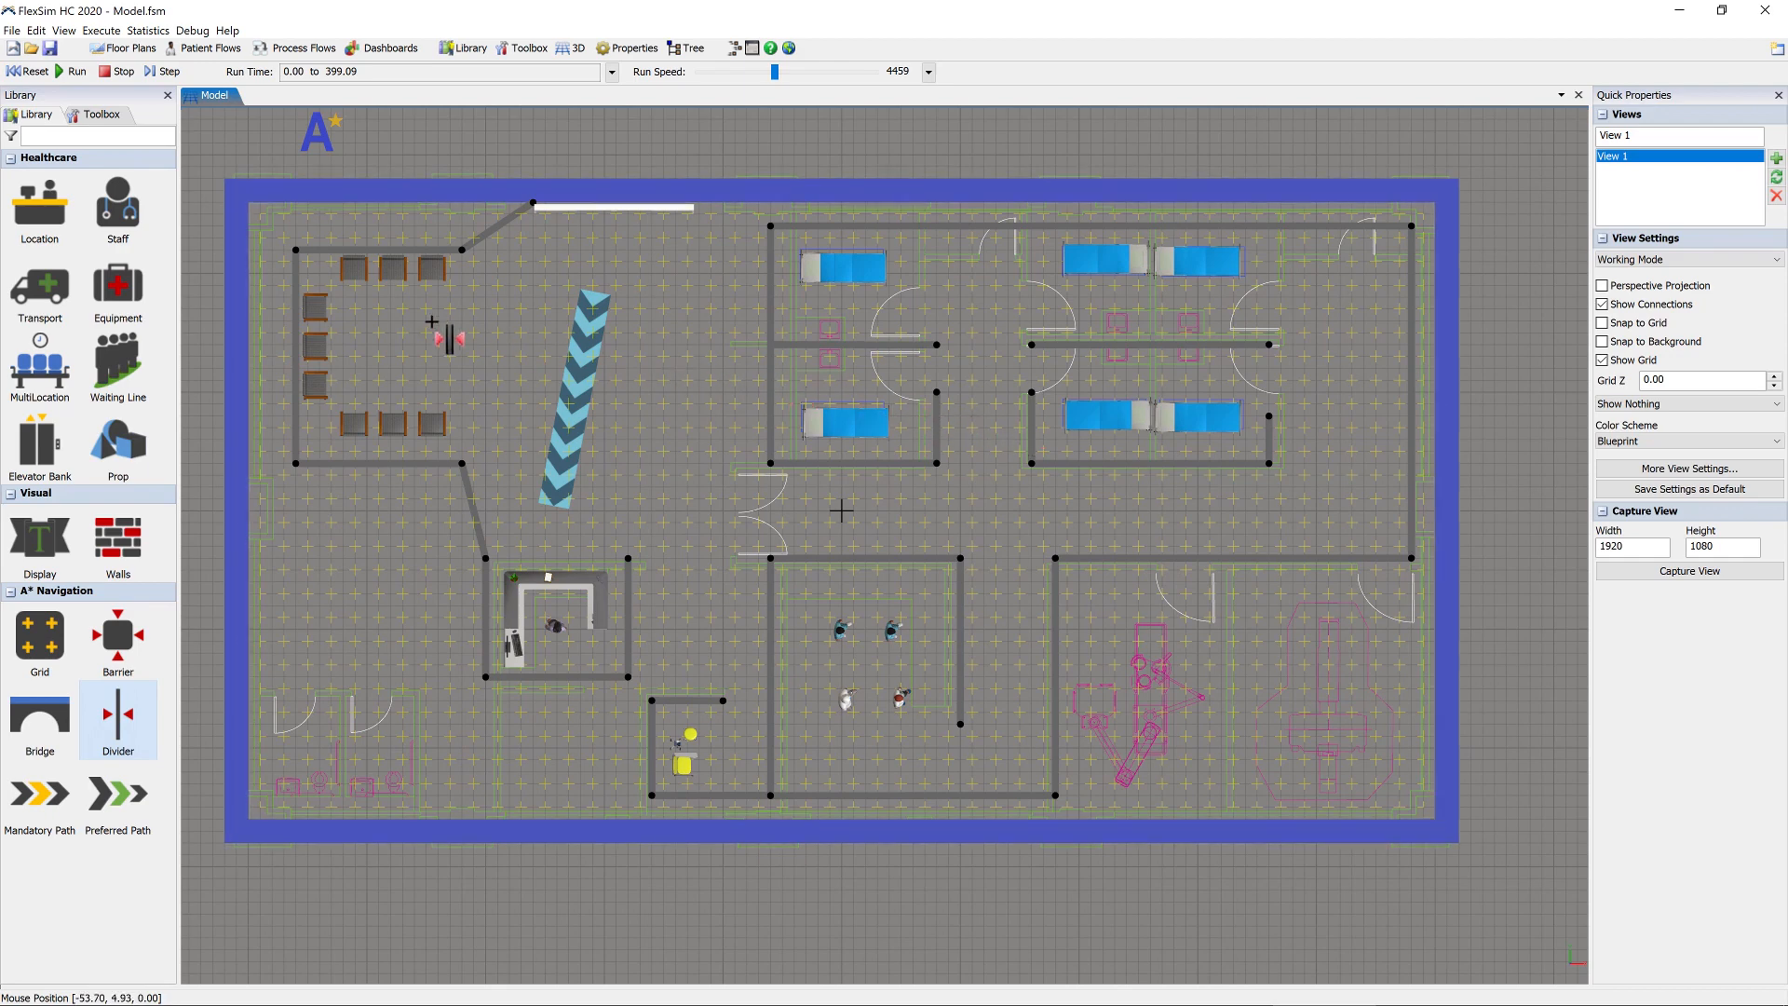
click(18, 71)
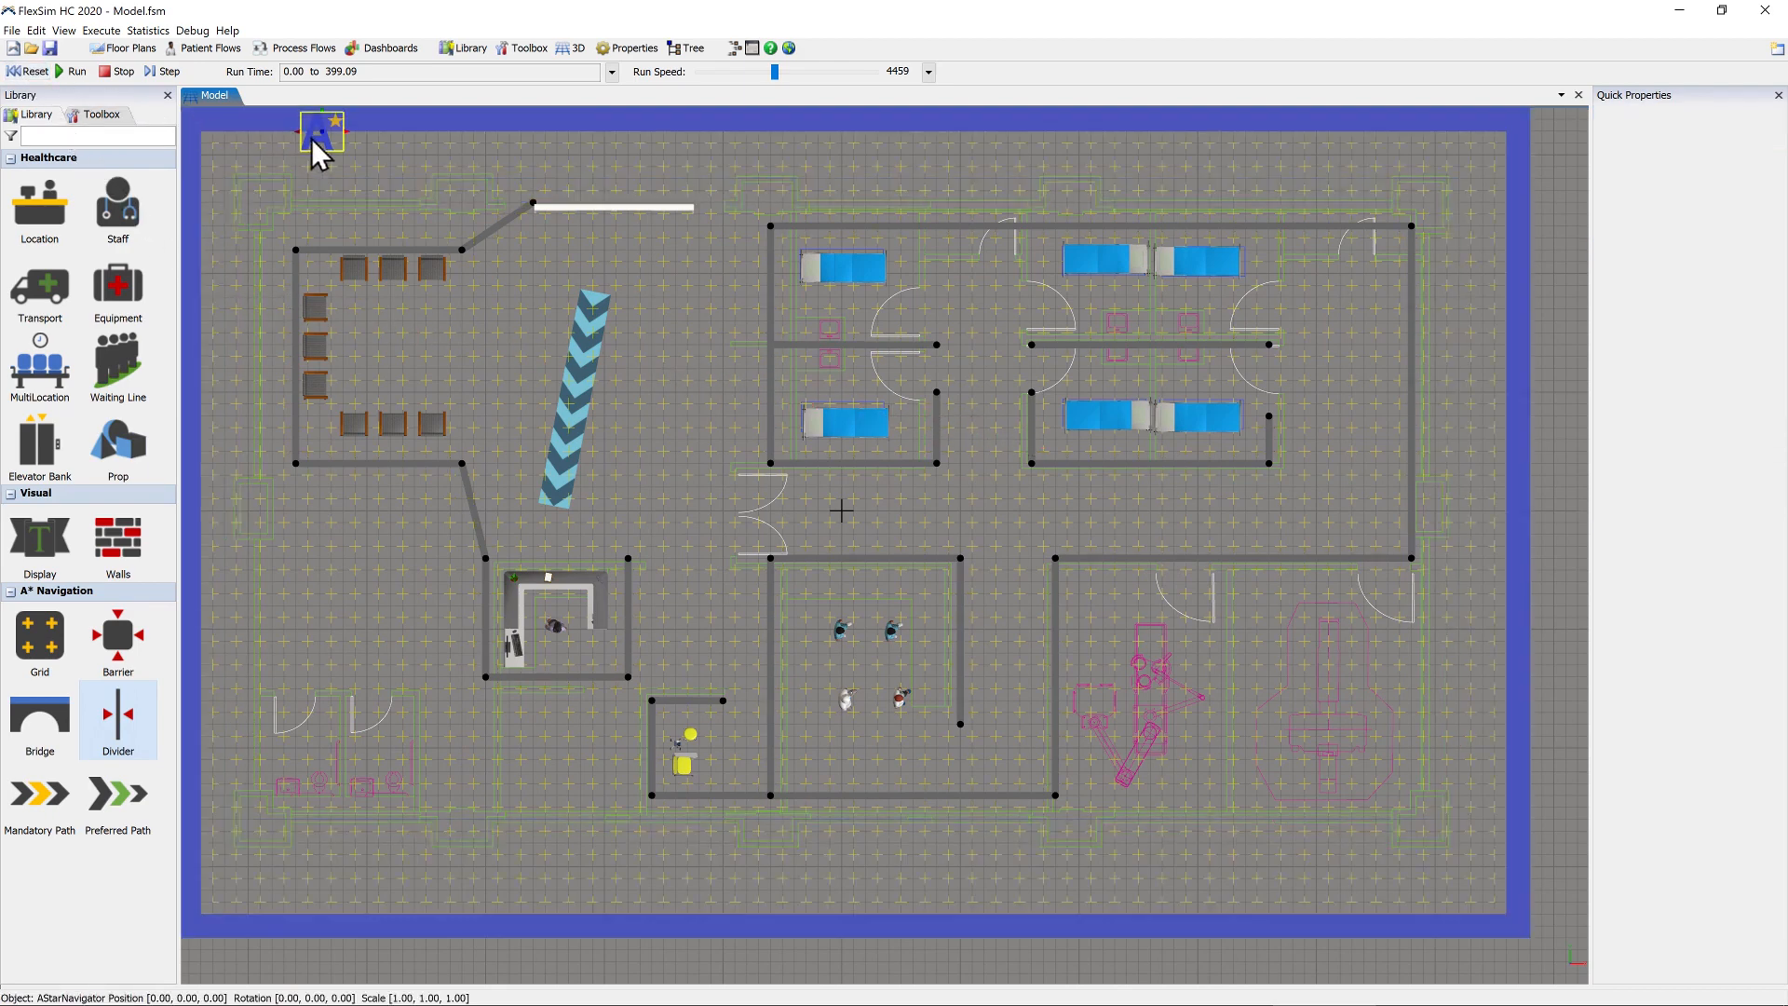
- Add all Locations, the Chairs1 multilocation and all Staff as members of the A* navigator
double_click(317, 133)
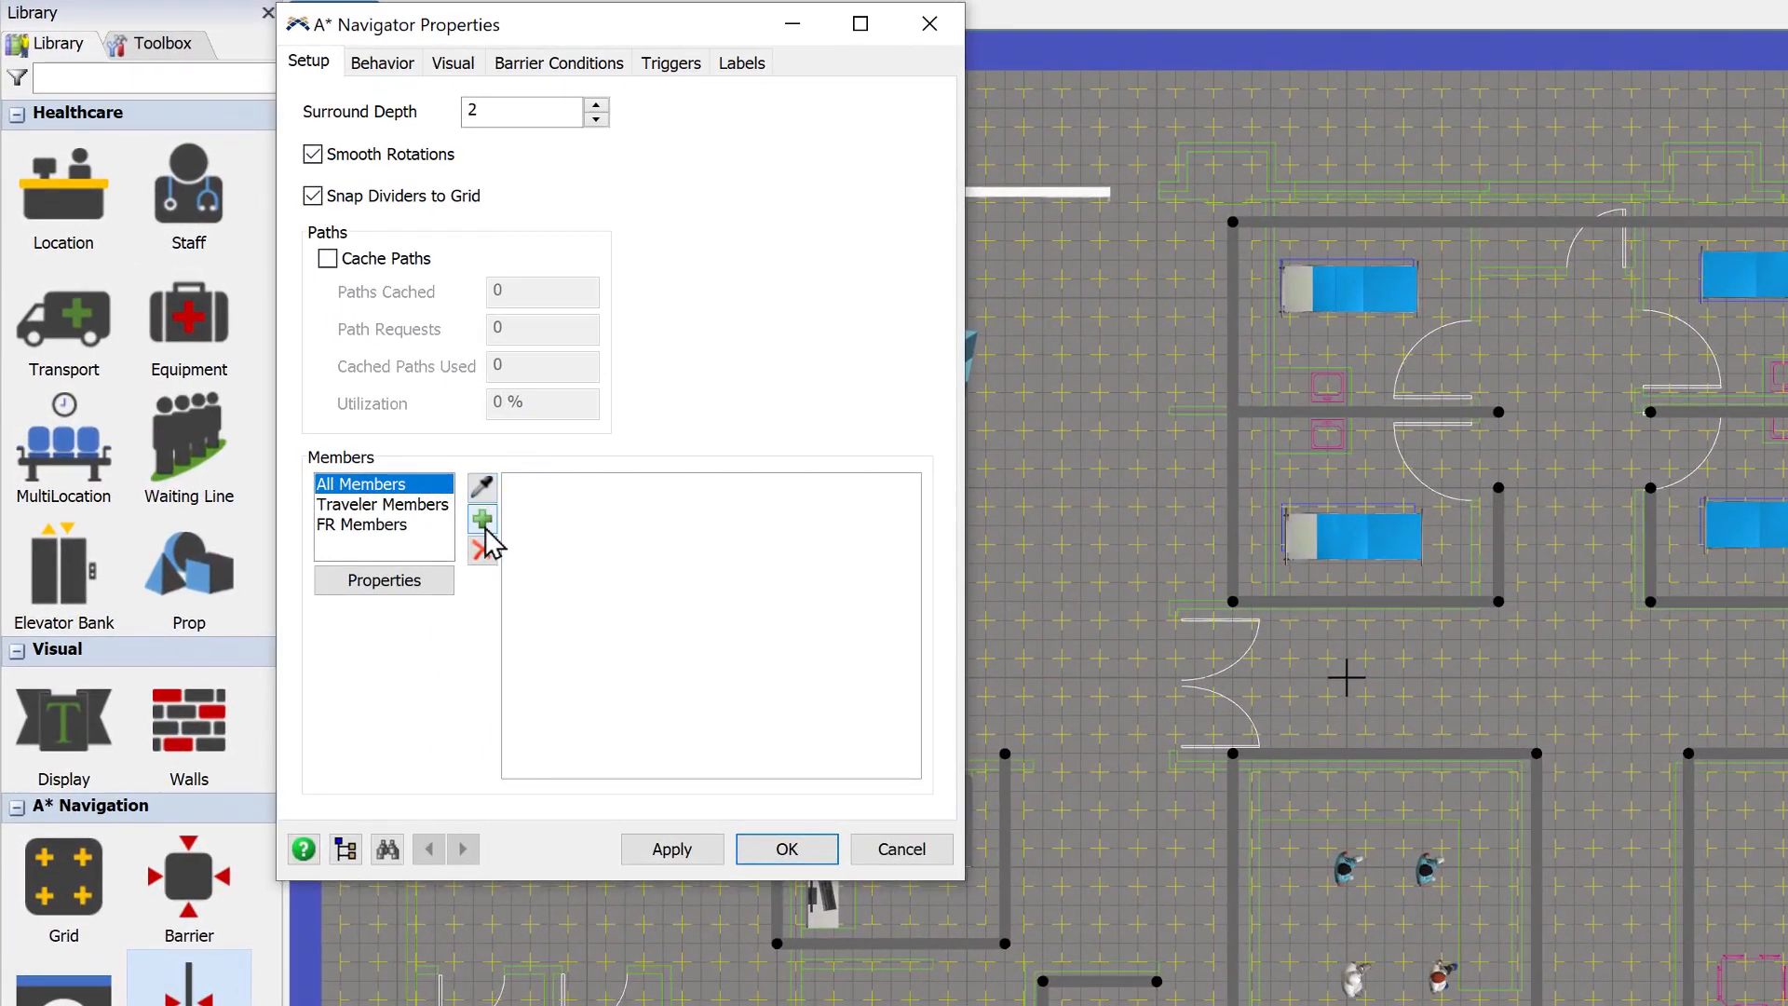
click(301, 407)
click(492, 690)
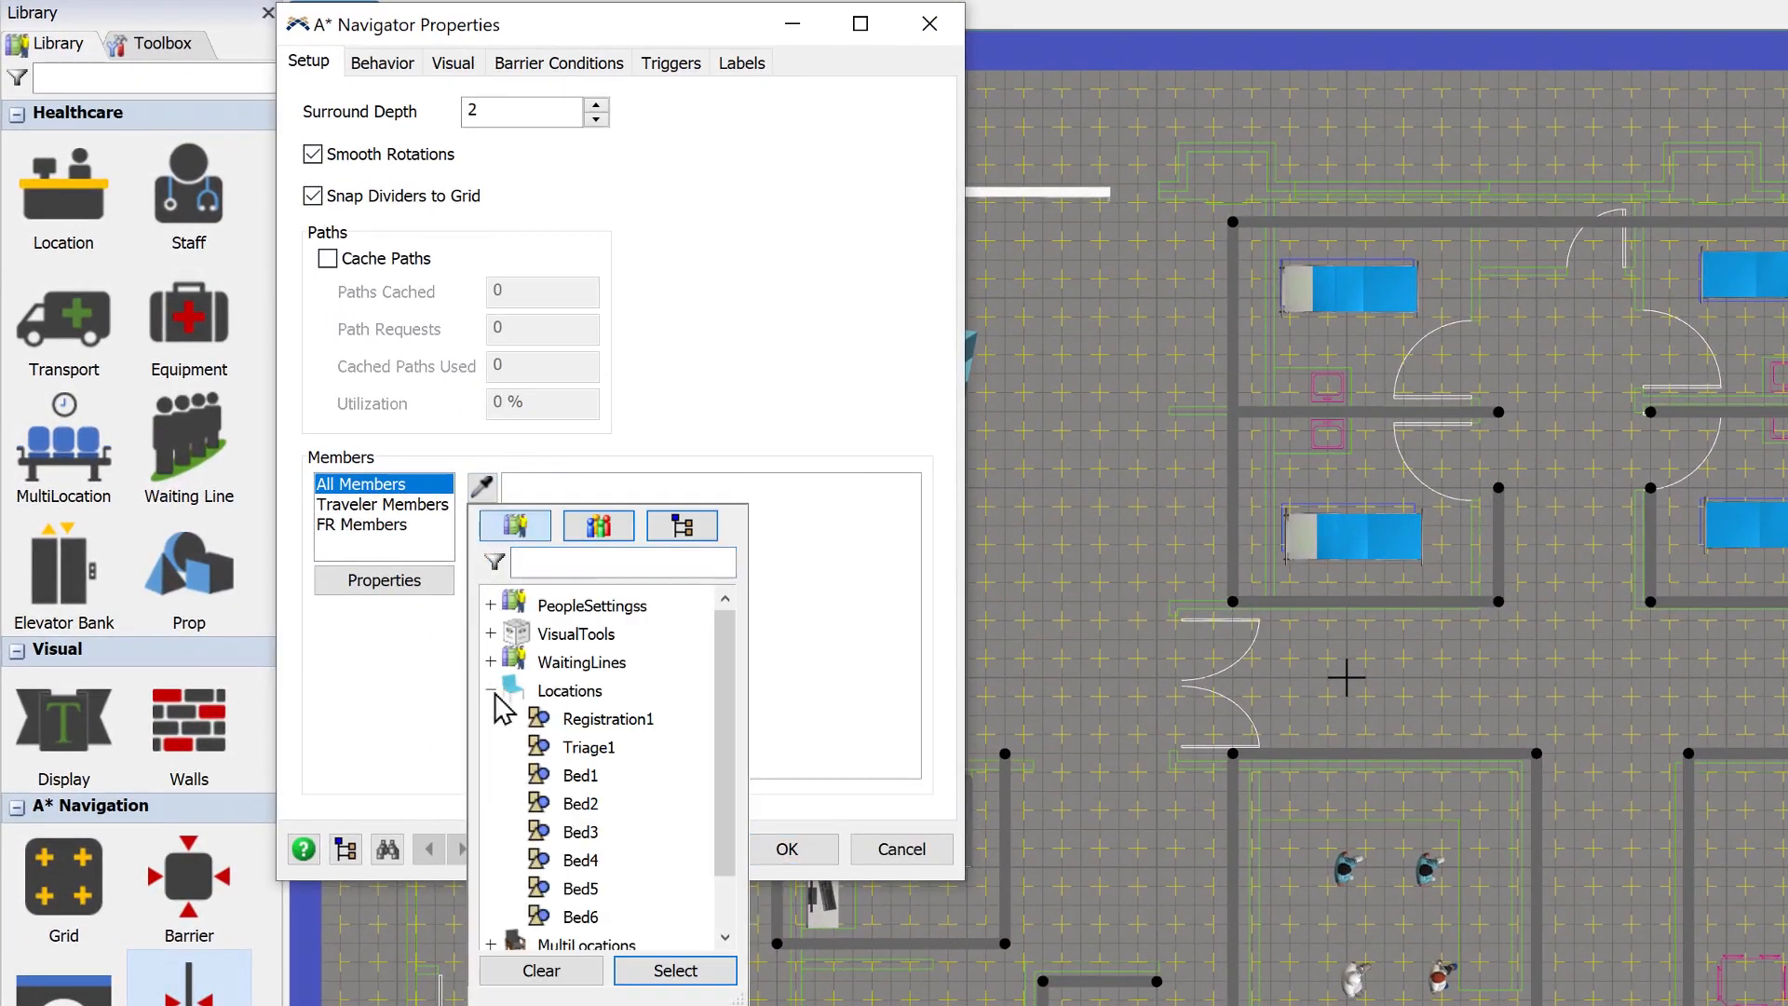
click(559, 694)
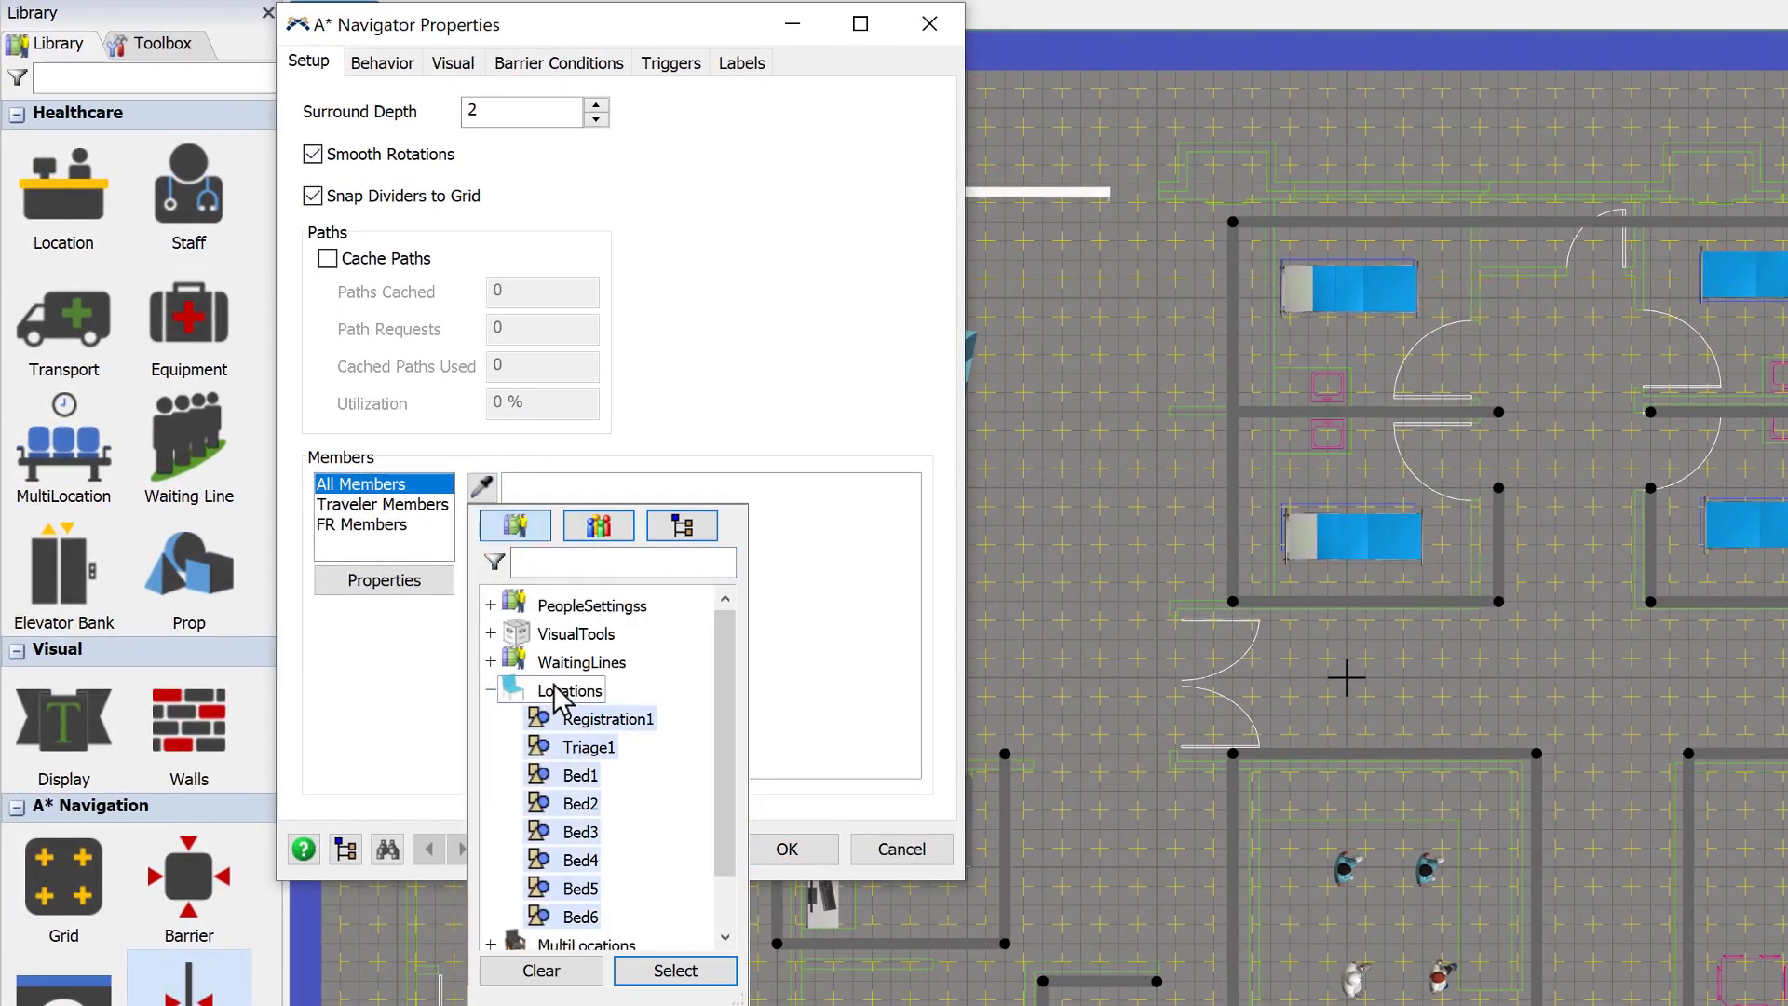
click(491, 691)
click(490, 718)
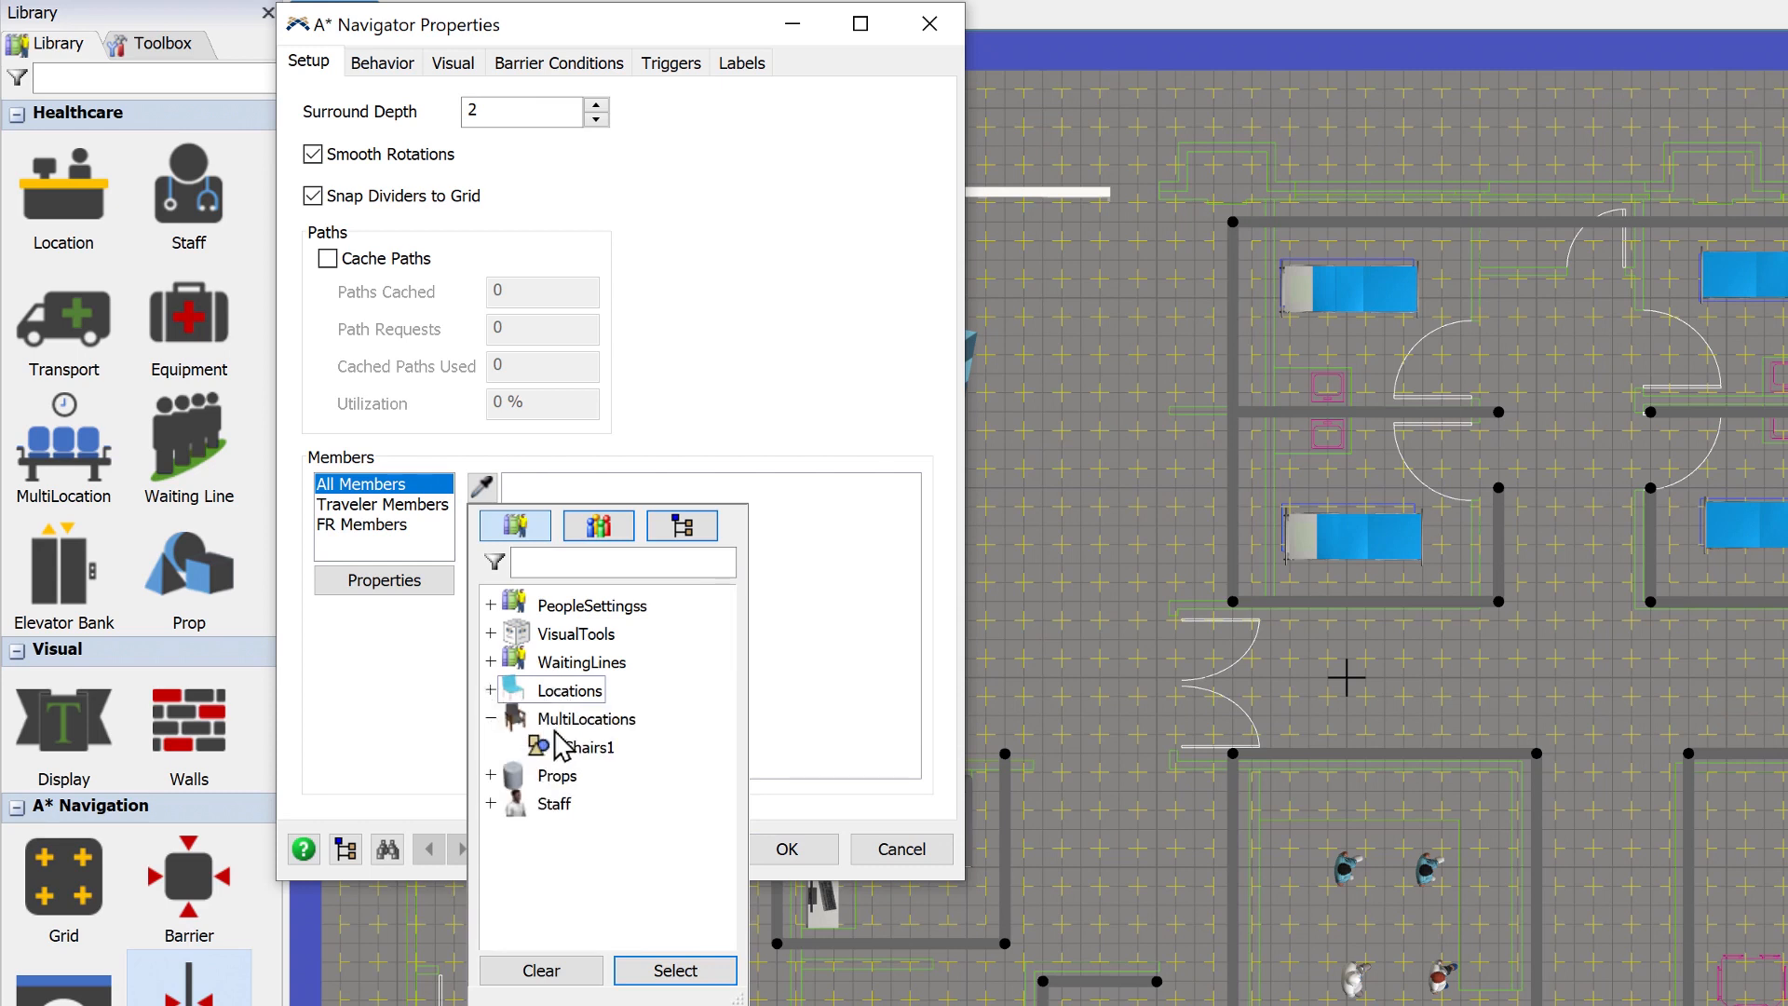
click(561, 750)
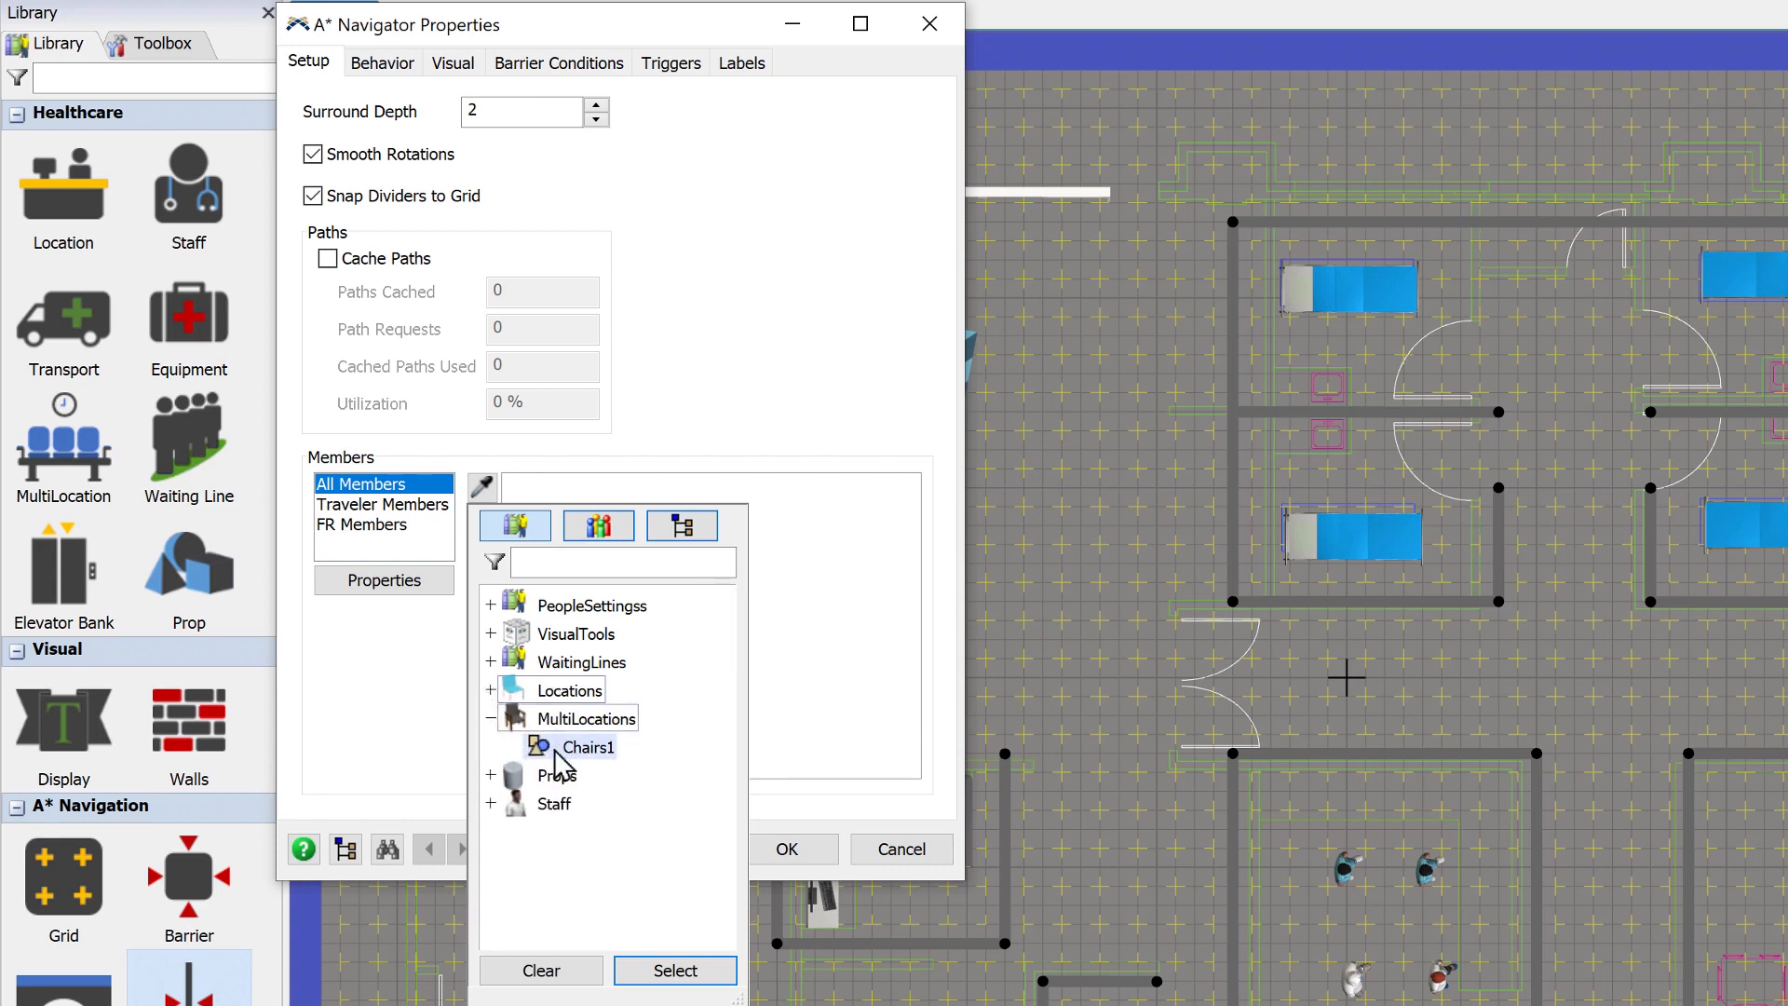
click(491, 804)
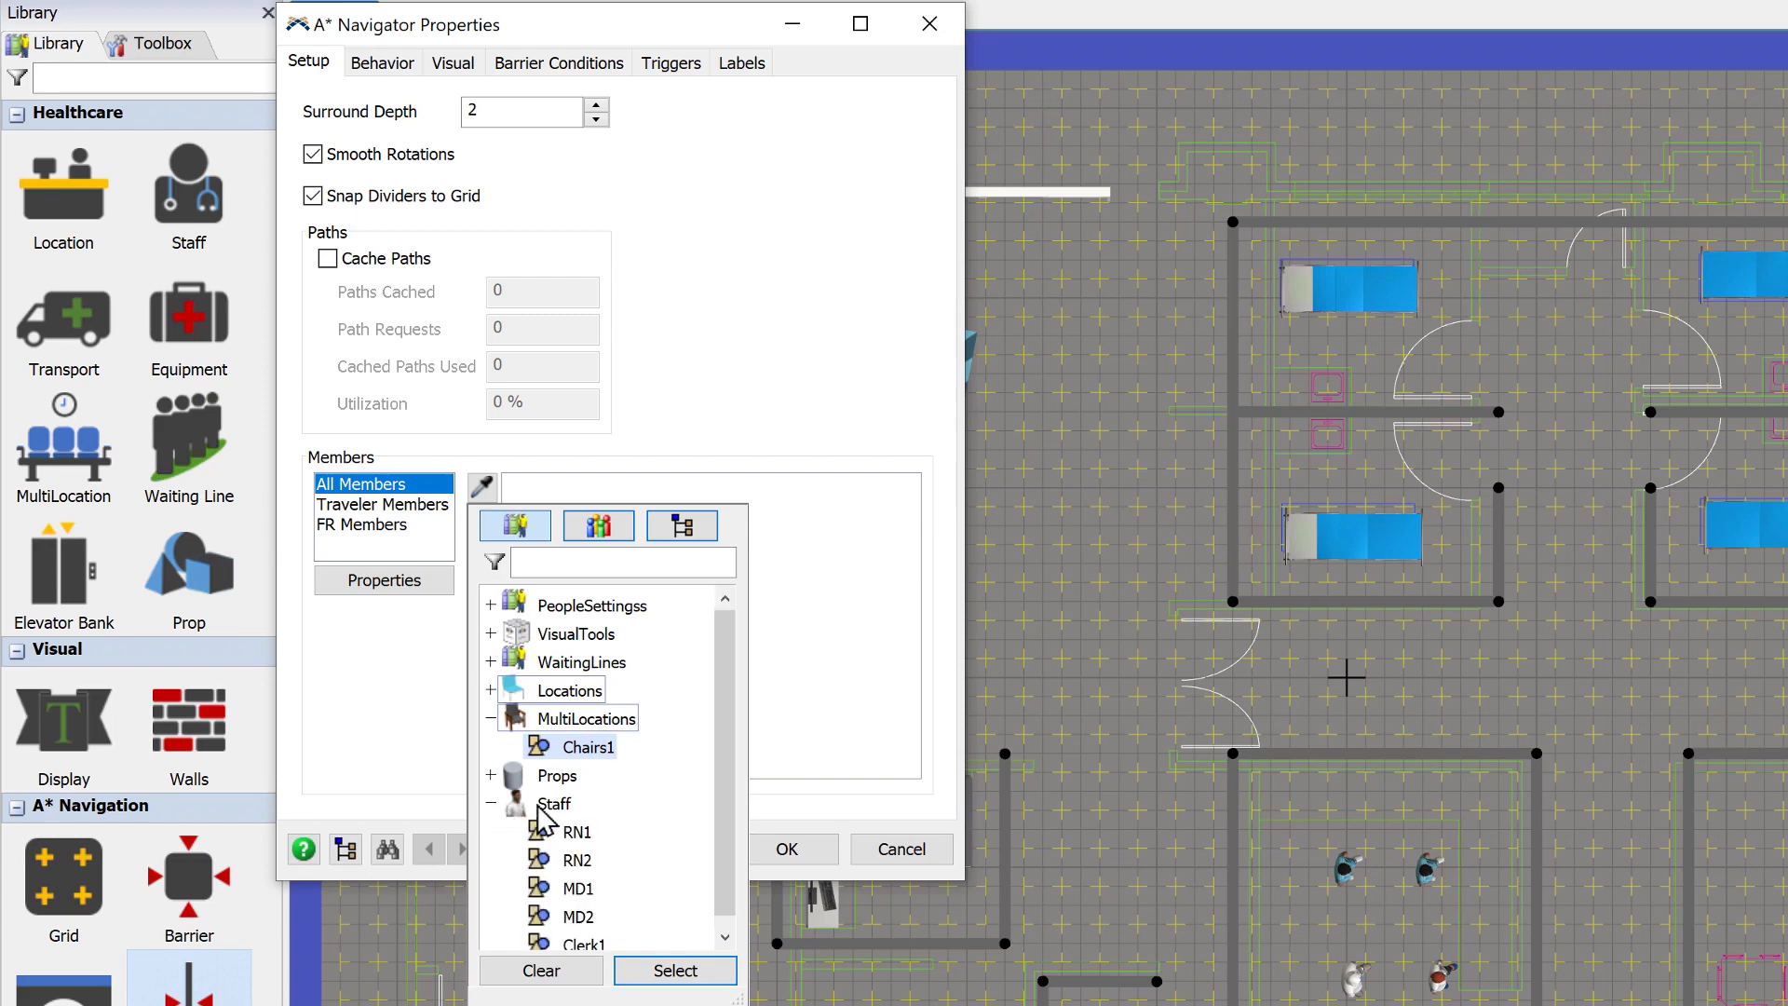
click(540, 804)
click(693, 968)
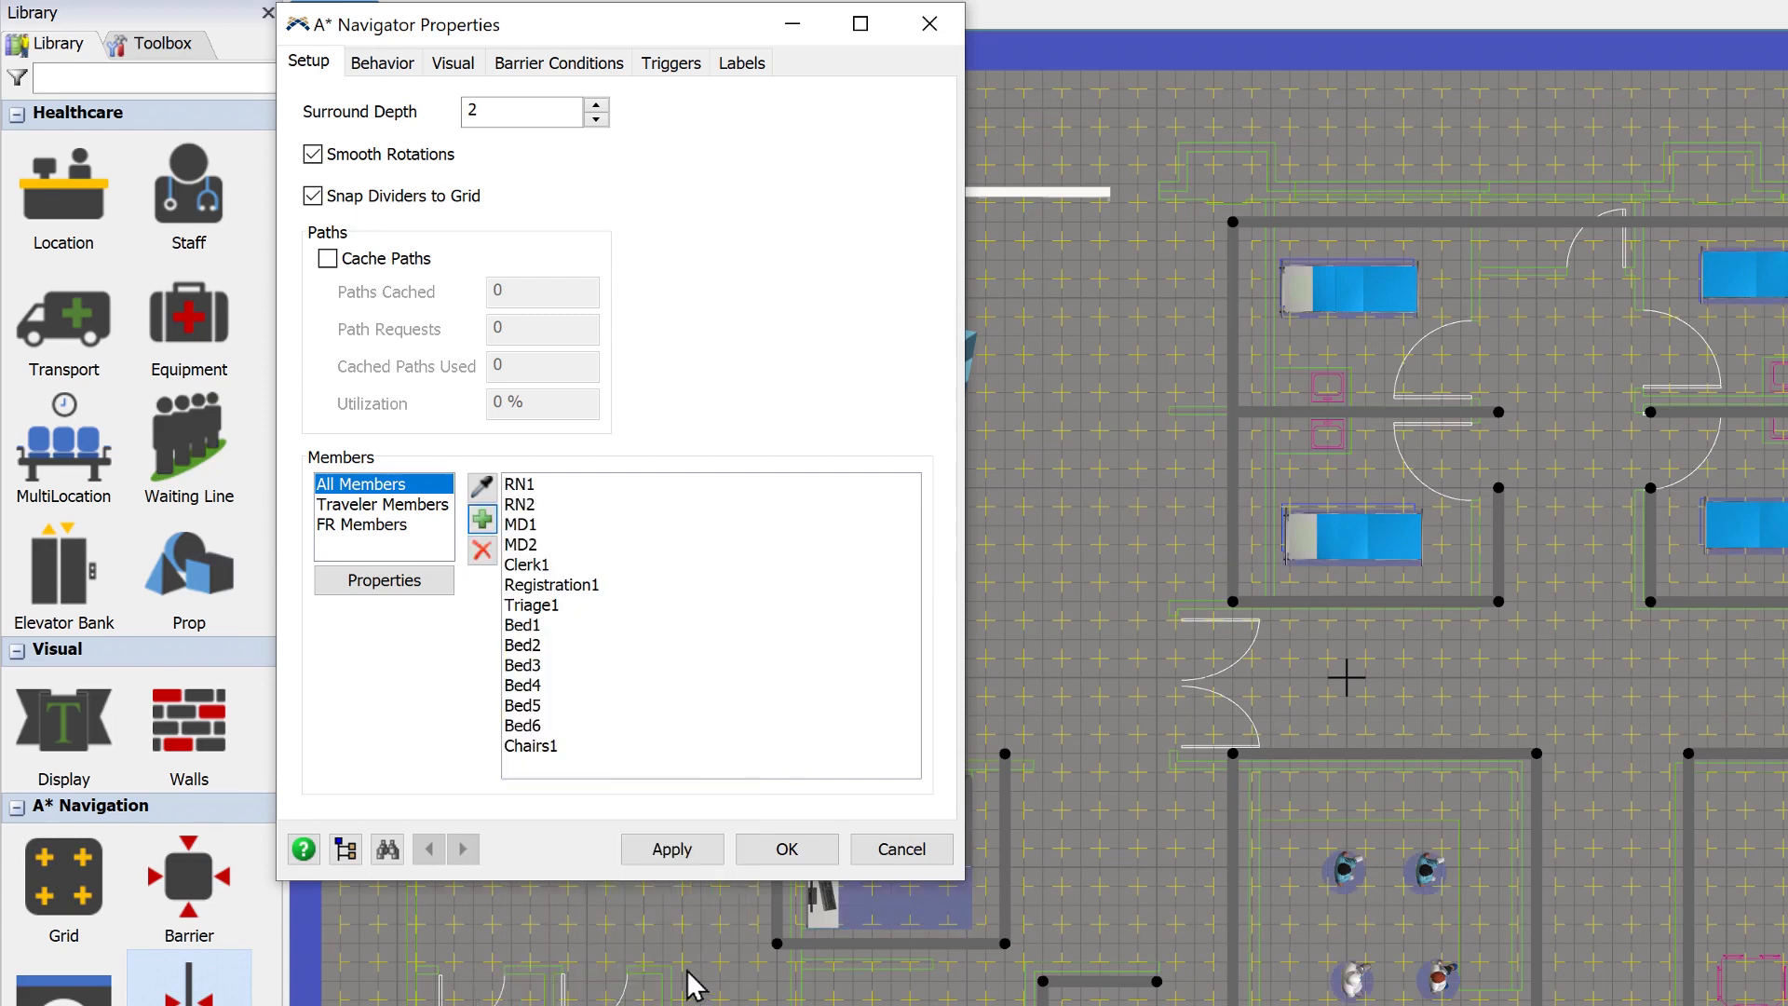
click(785, 848)
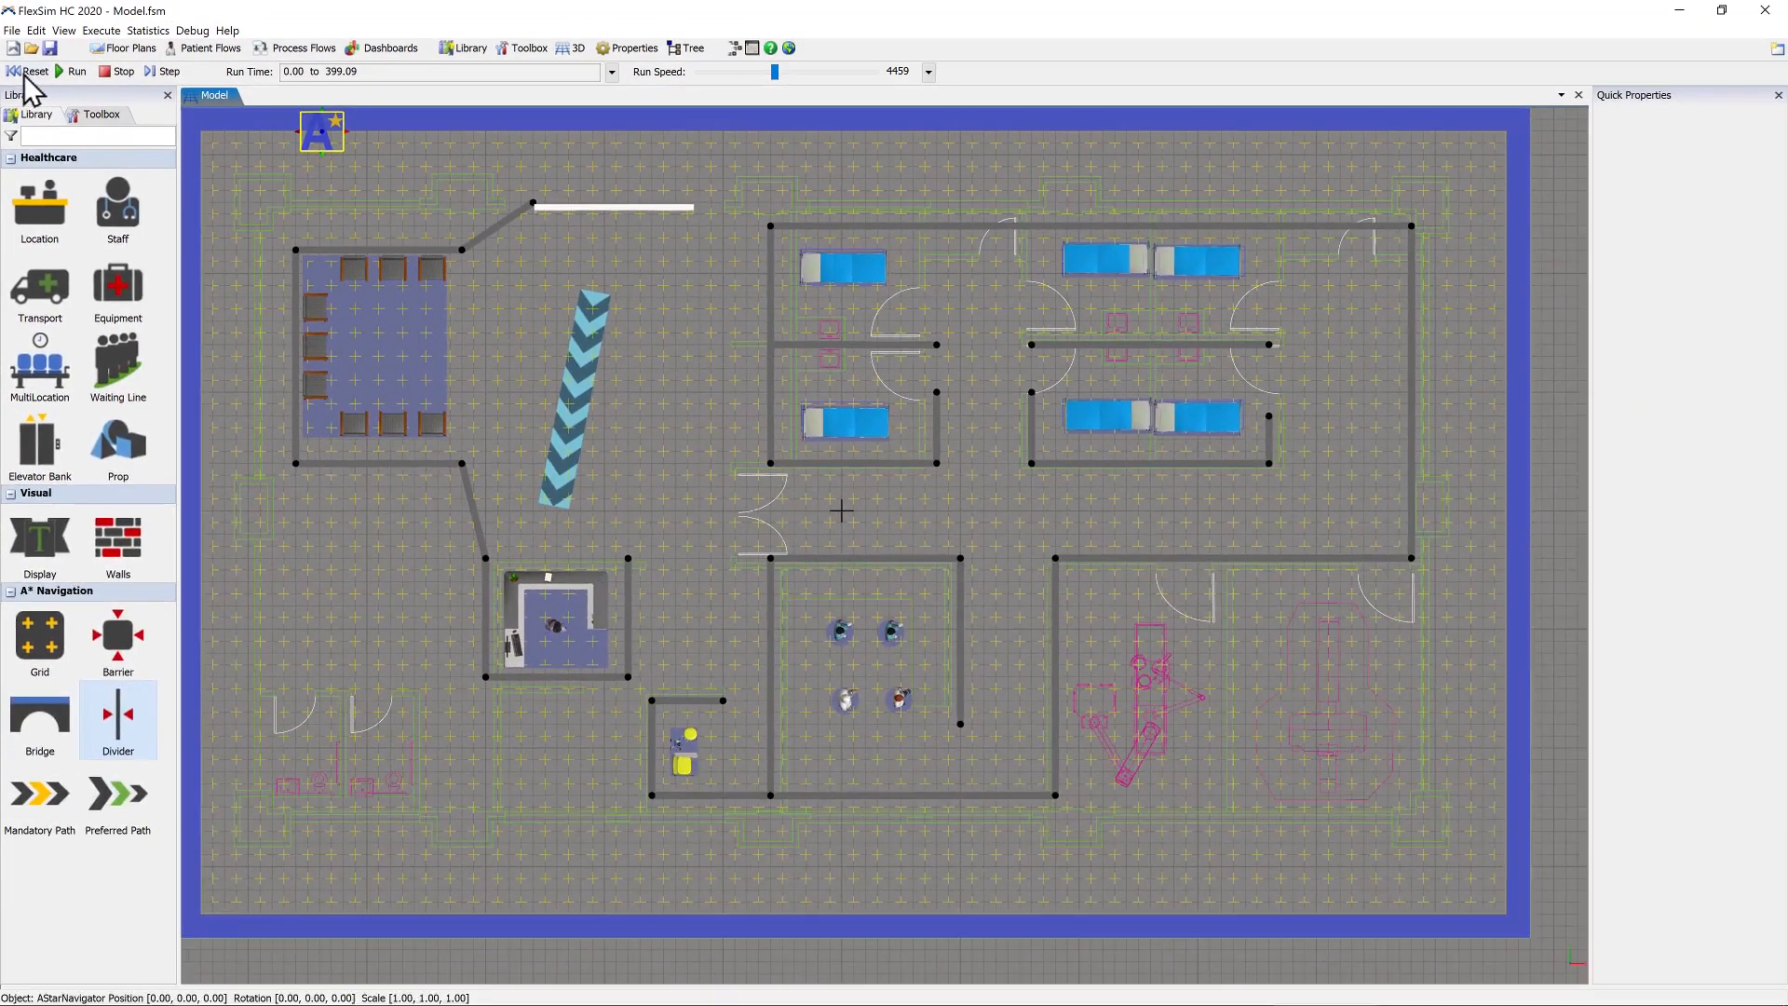
- Run the model and slow the run speed to 13.17 to watch people's routes, and stop and reset it
click(64, 72)
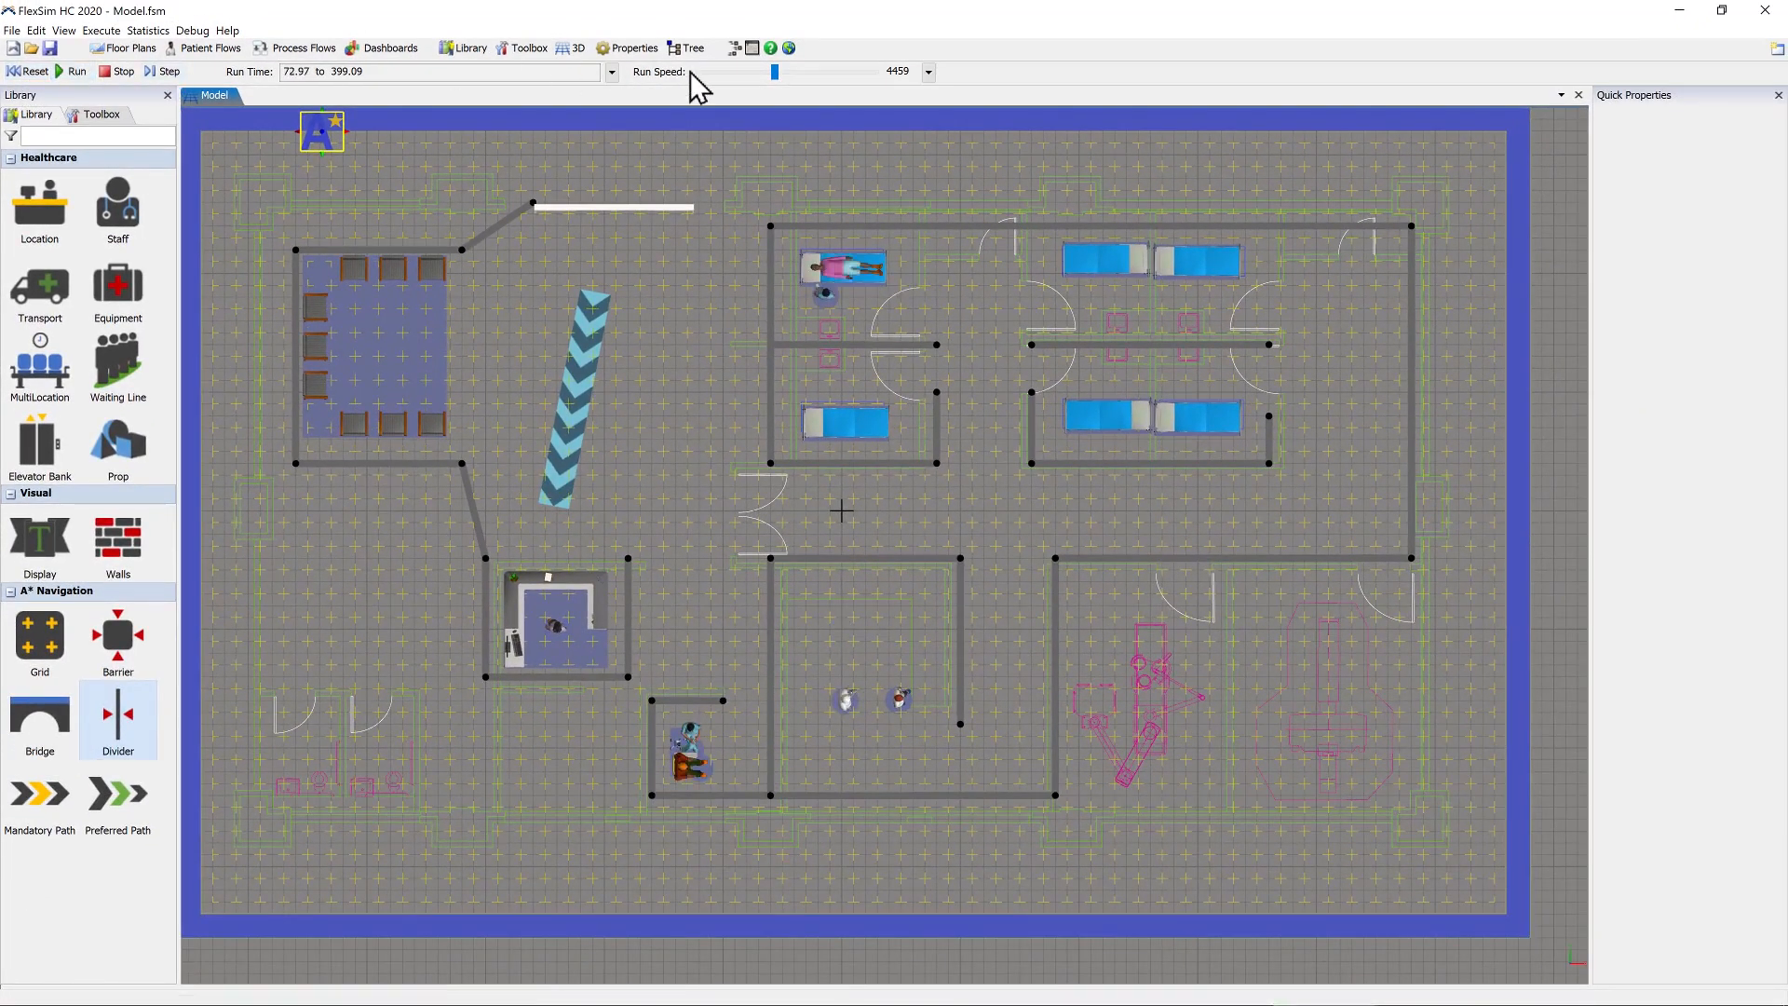
drag(773, 72, 717, 71)
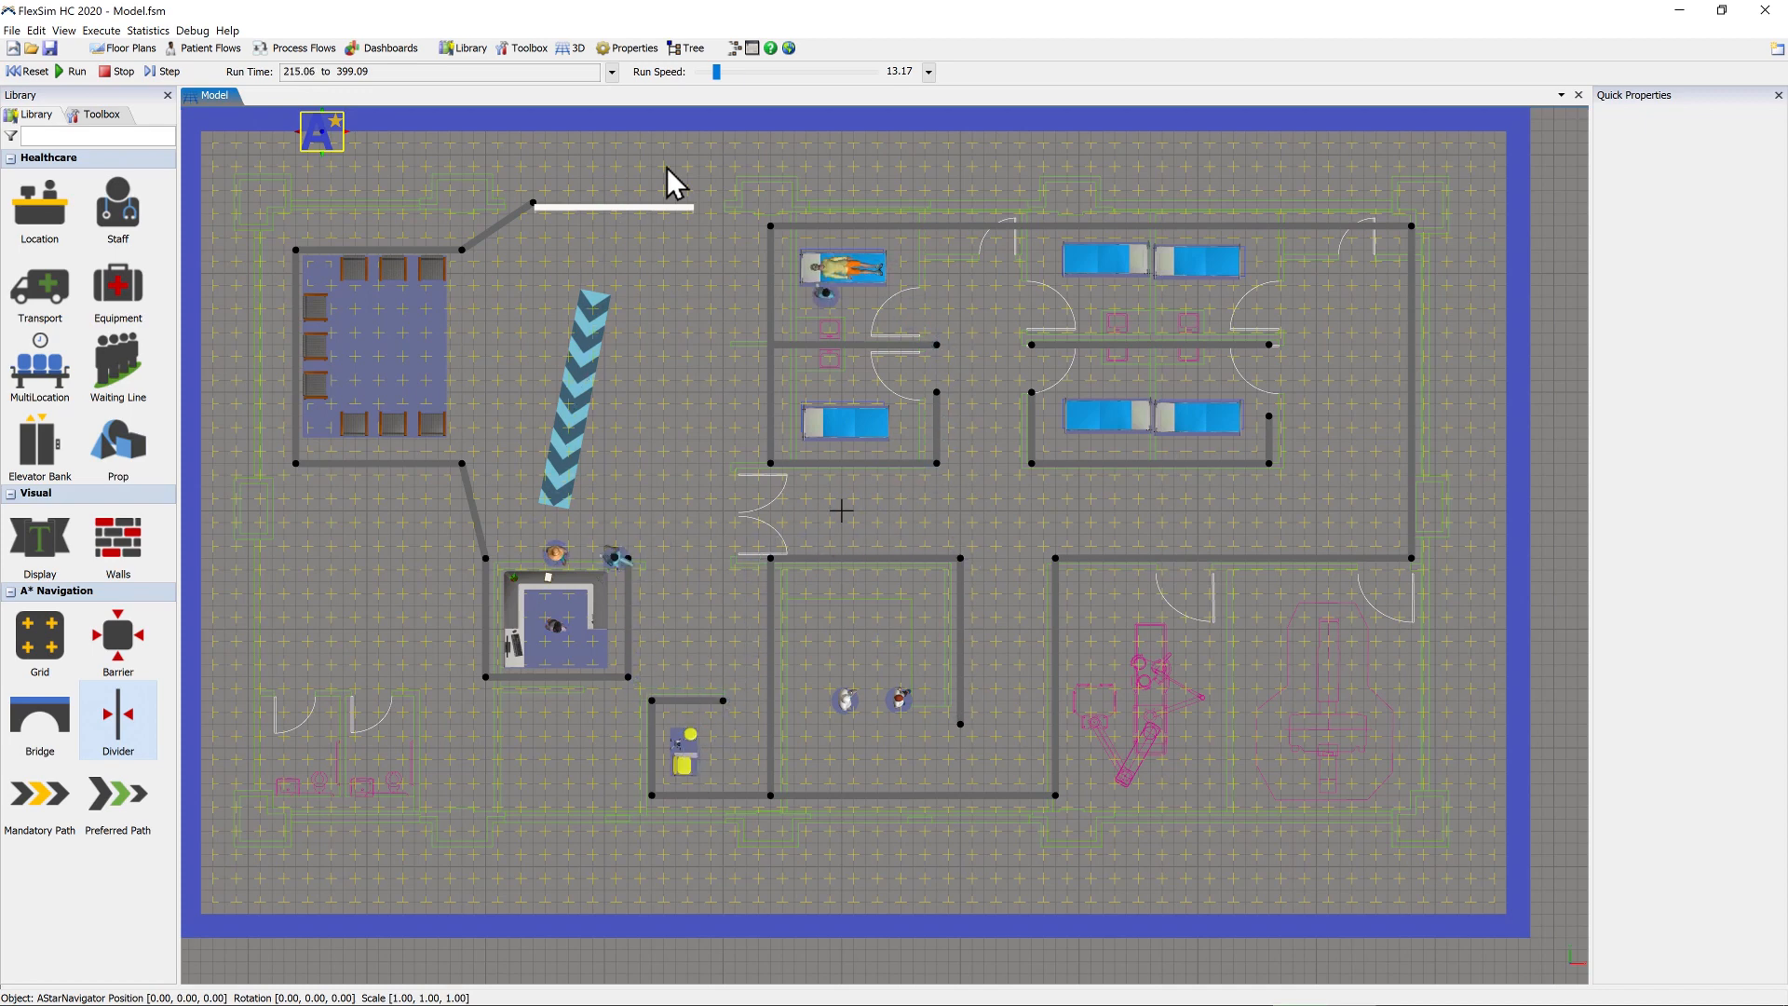
click(115, 73)
click(30, 72)
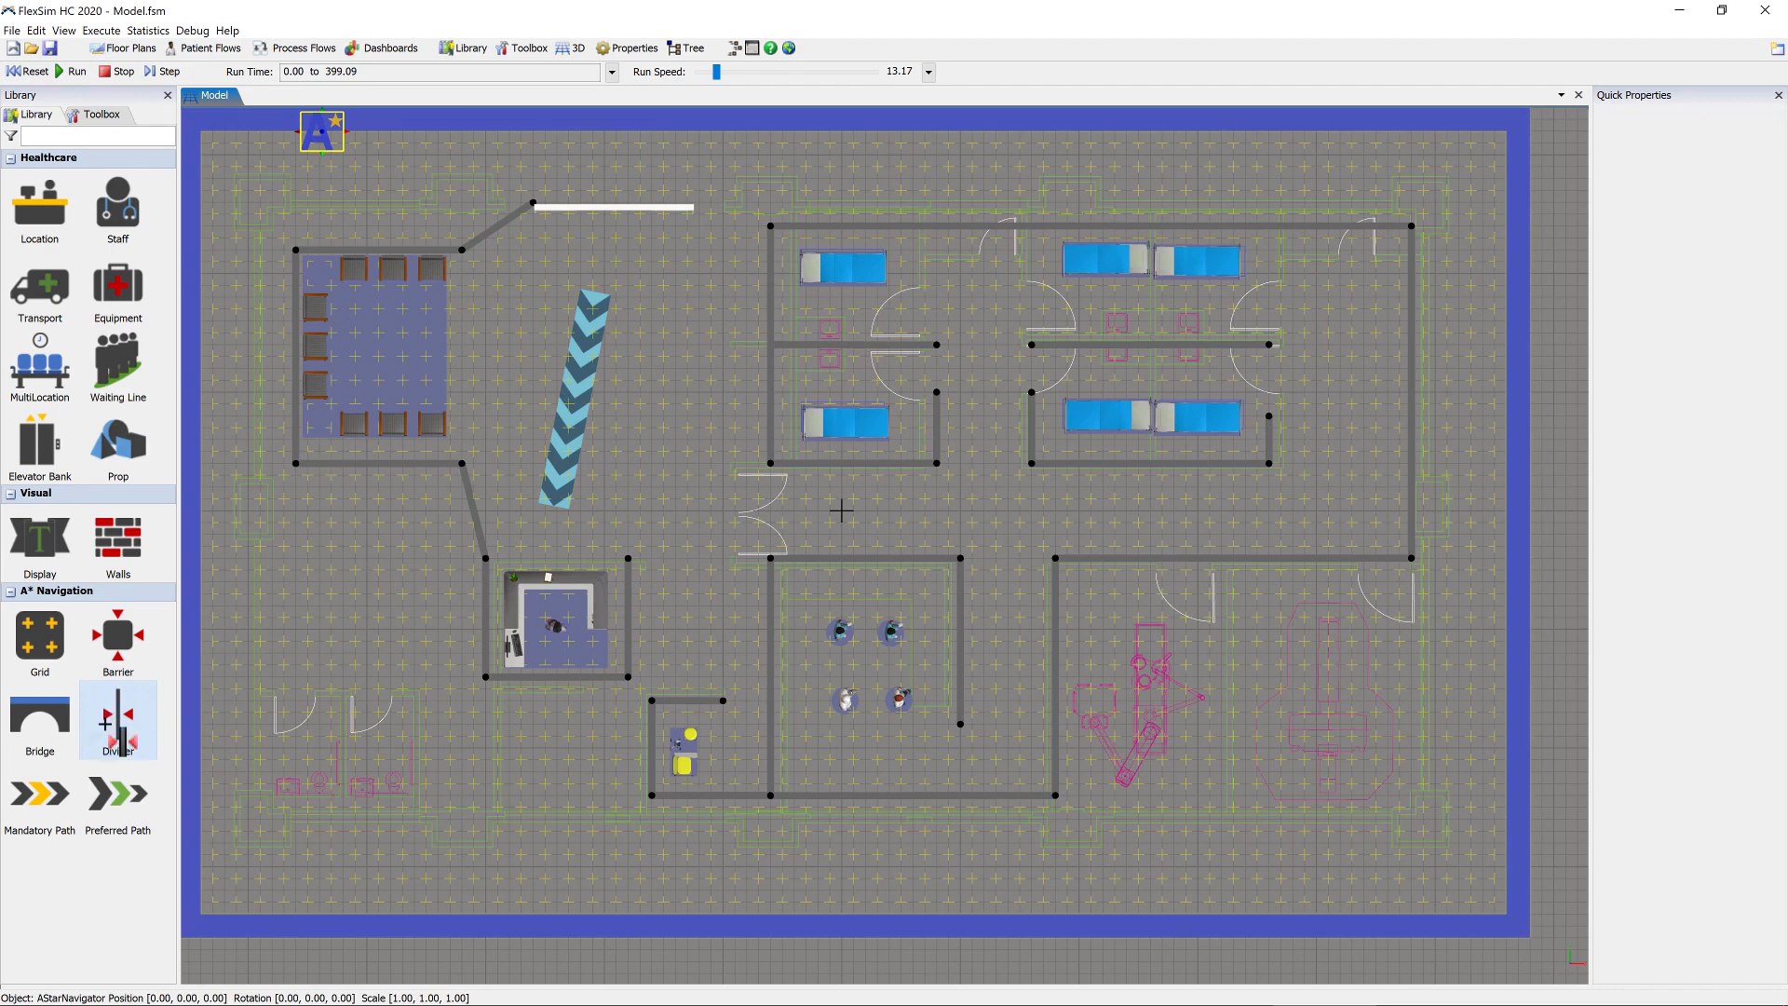
- Extend the divider from the registration desk's upper-right end to the upper-right end of the triage room divider, and run the model
click(631, 559)
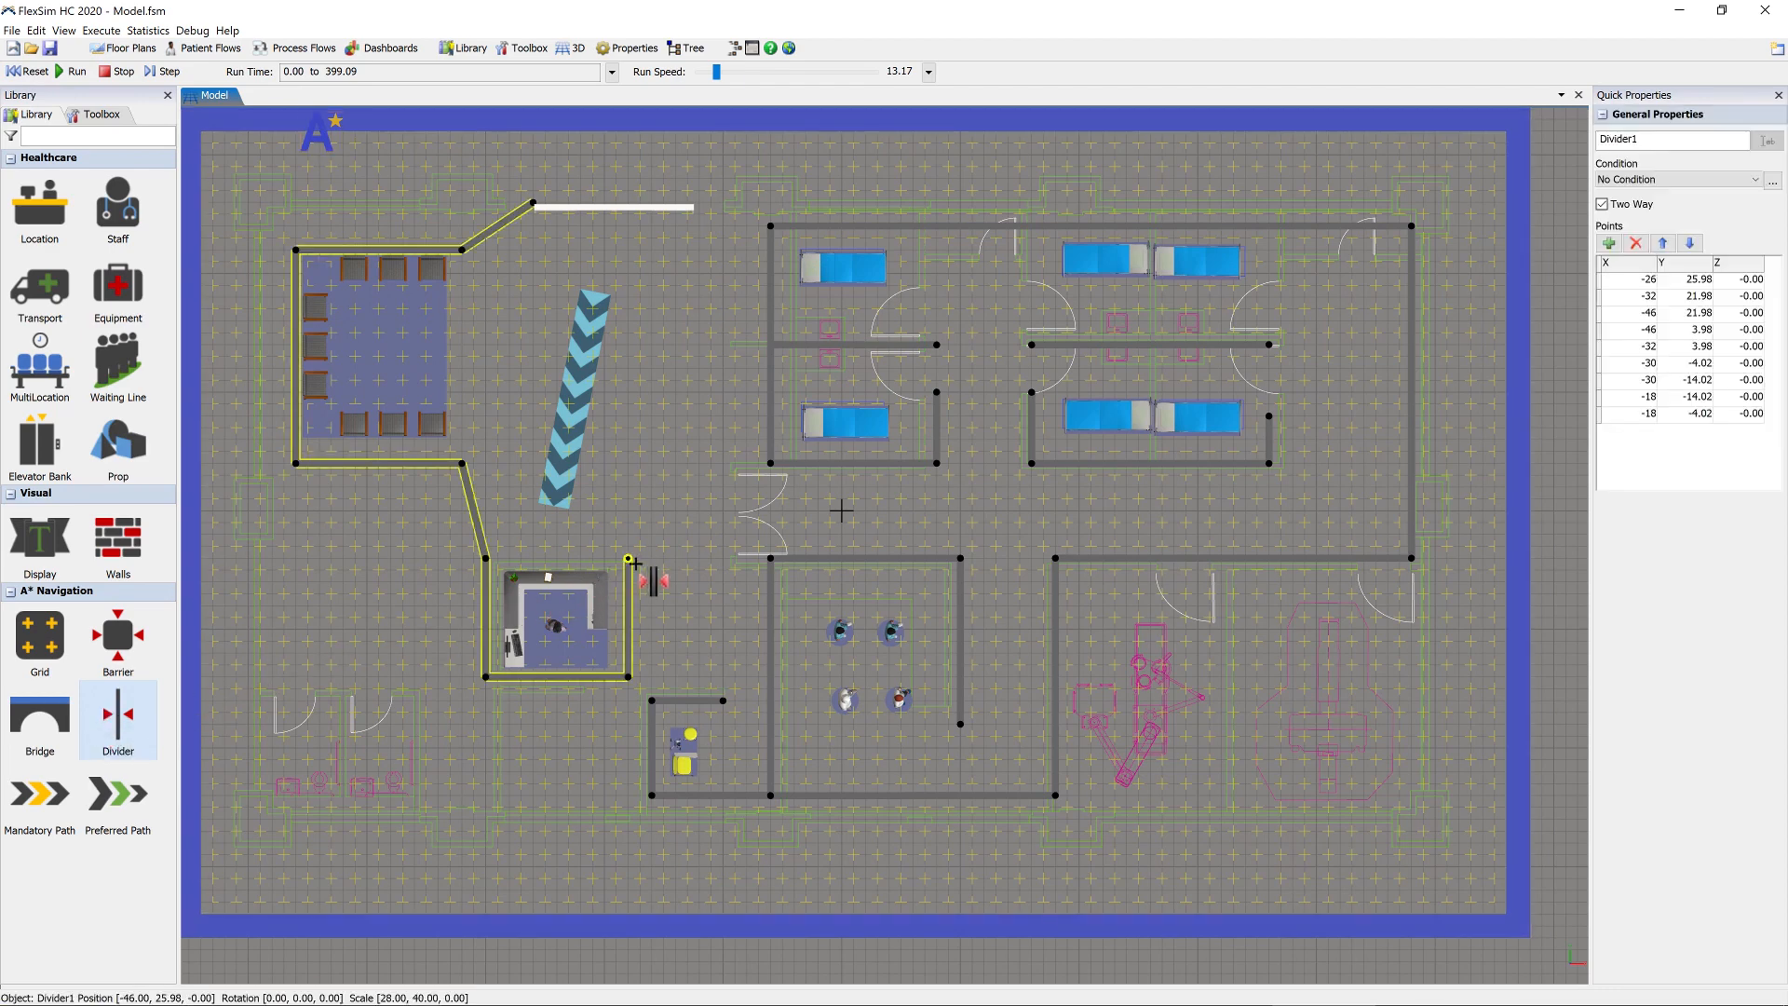
click(725, 700)
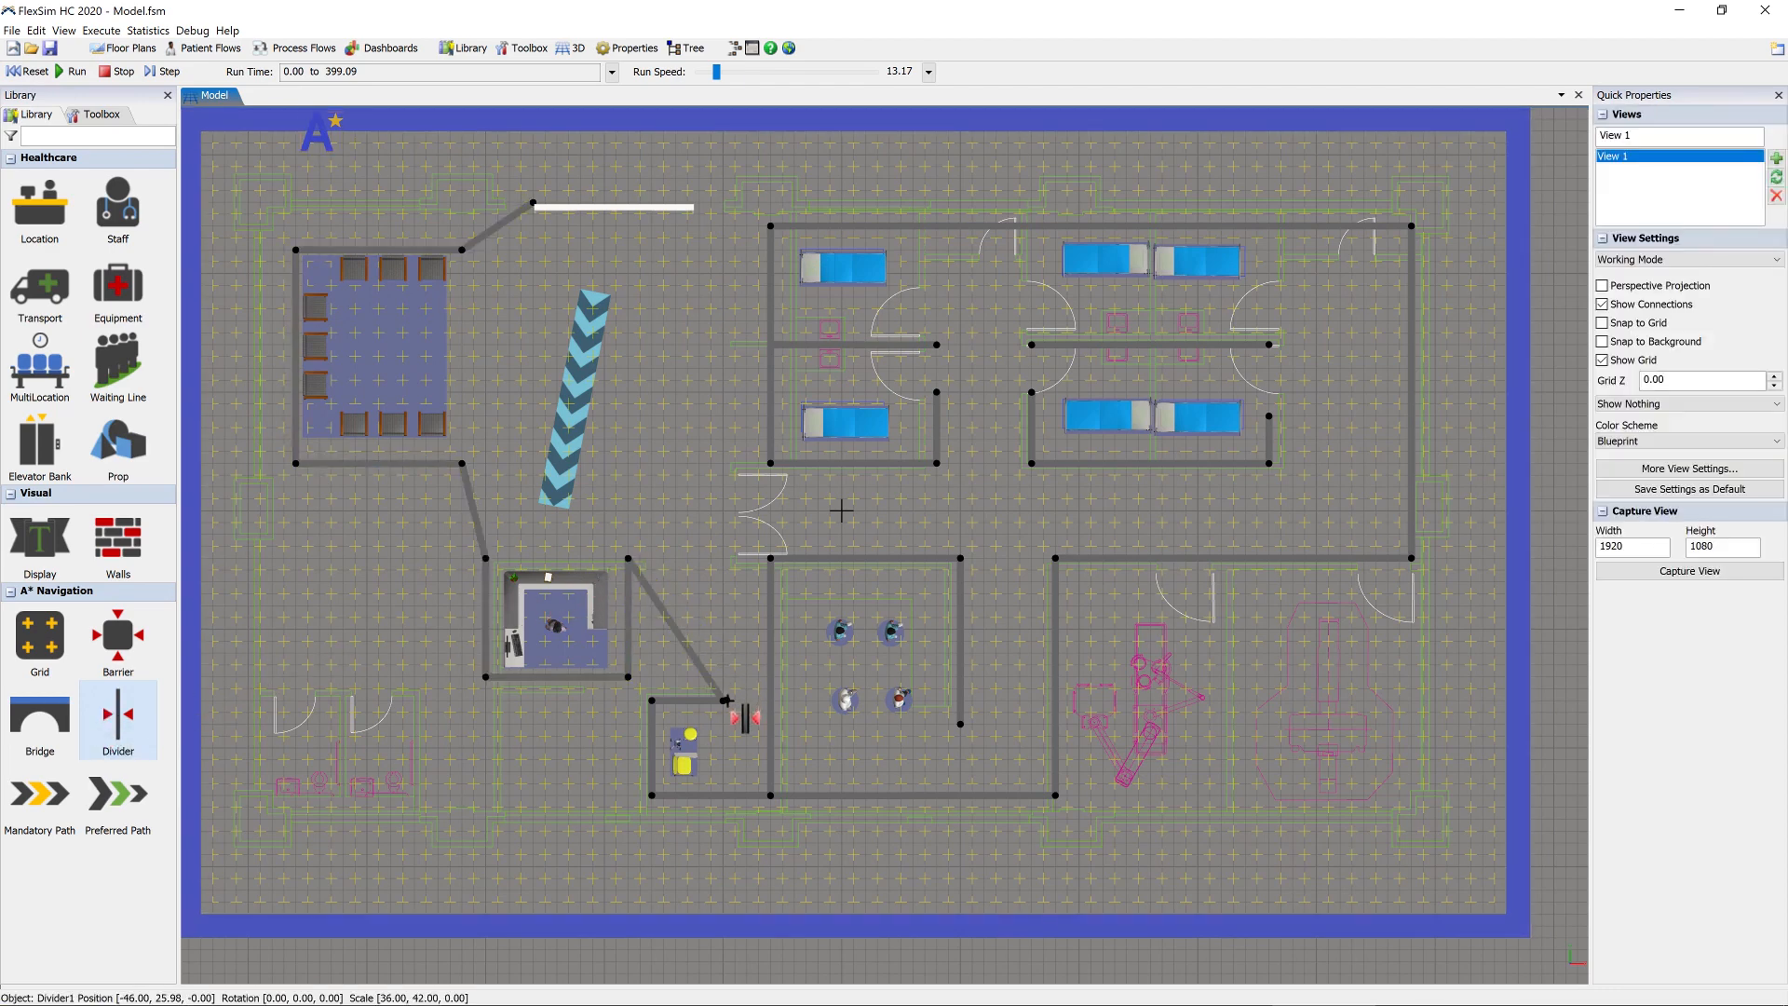
right_click(717, 598)
right_click(717, 596)
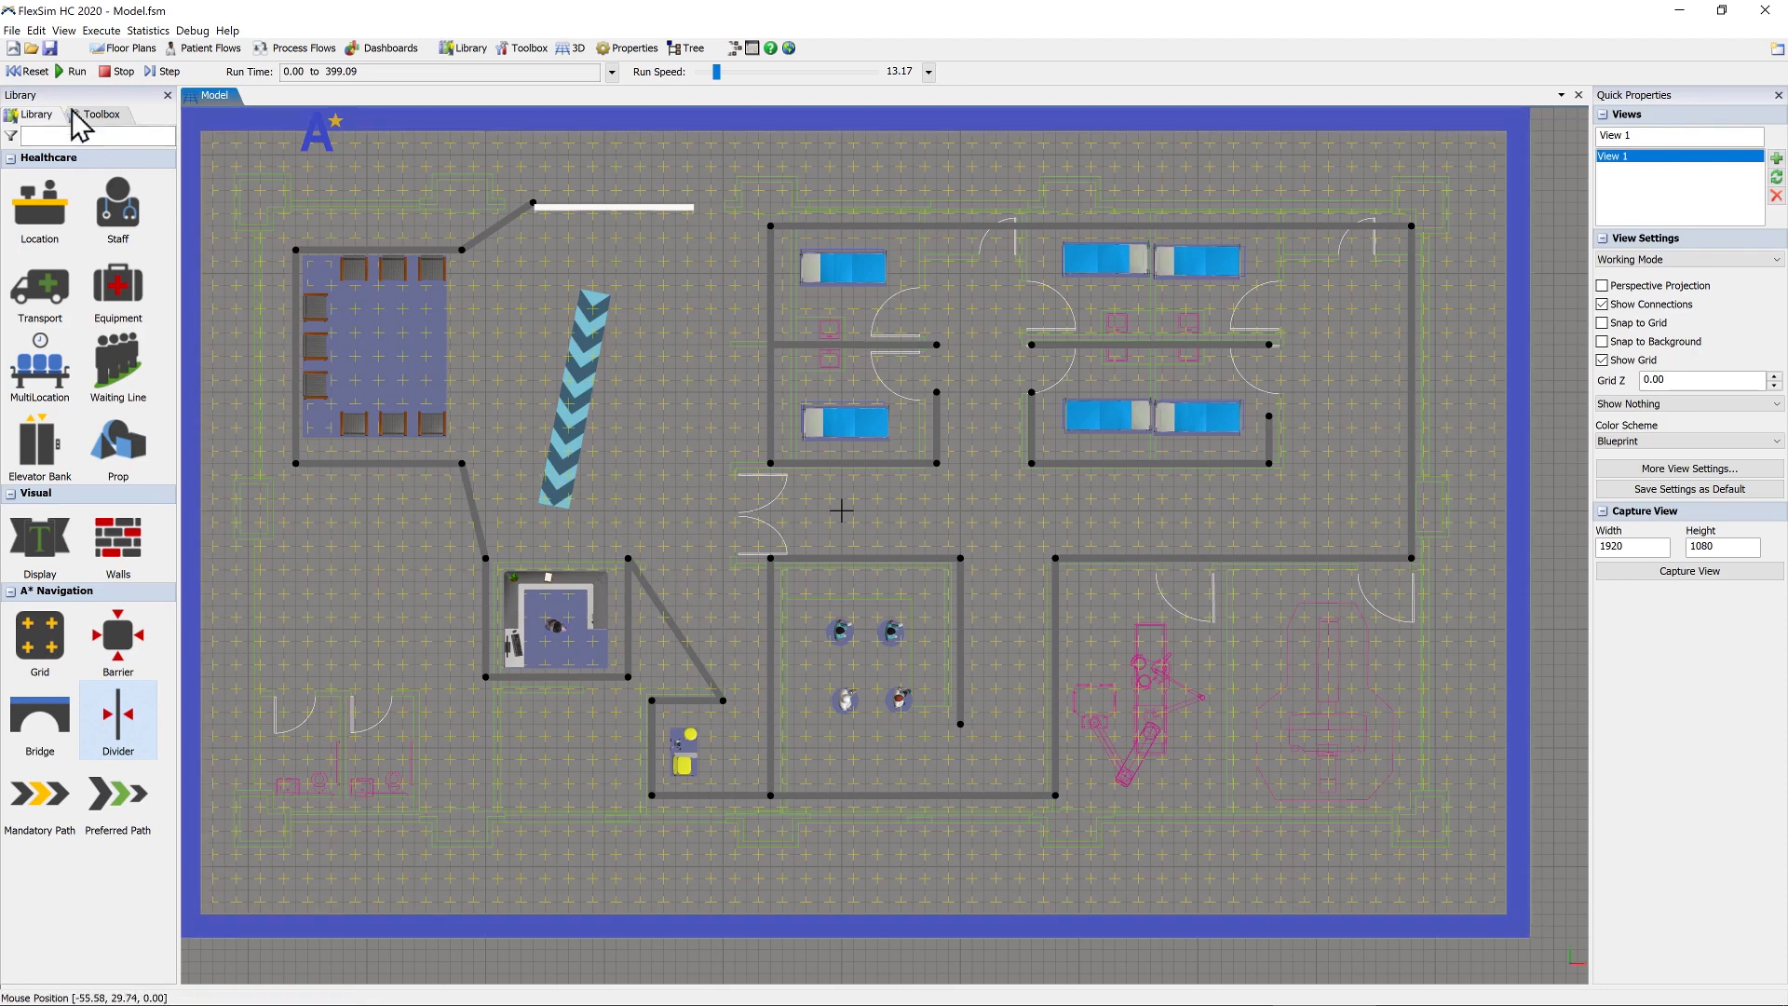
click(73, 72)
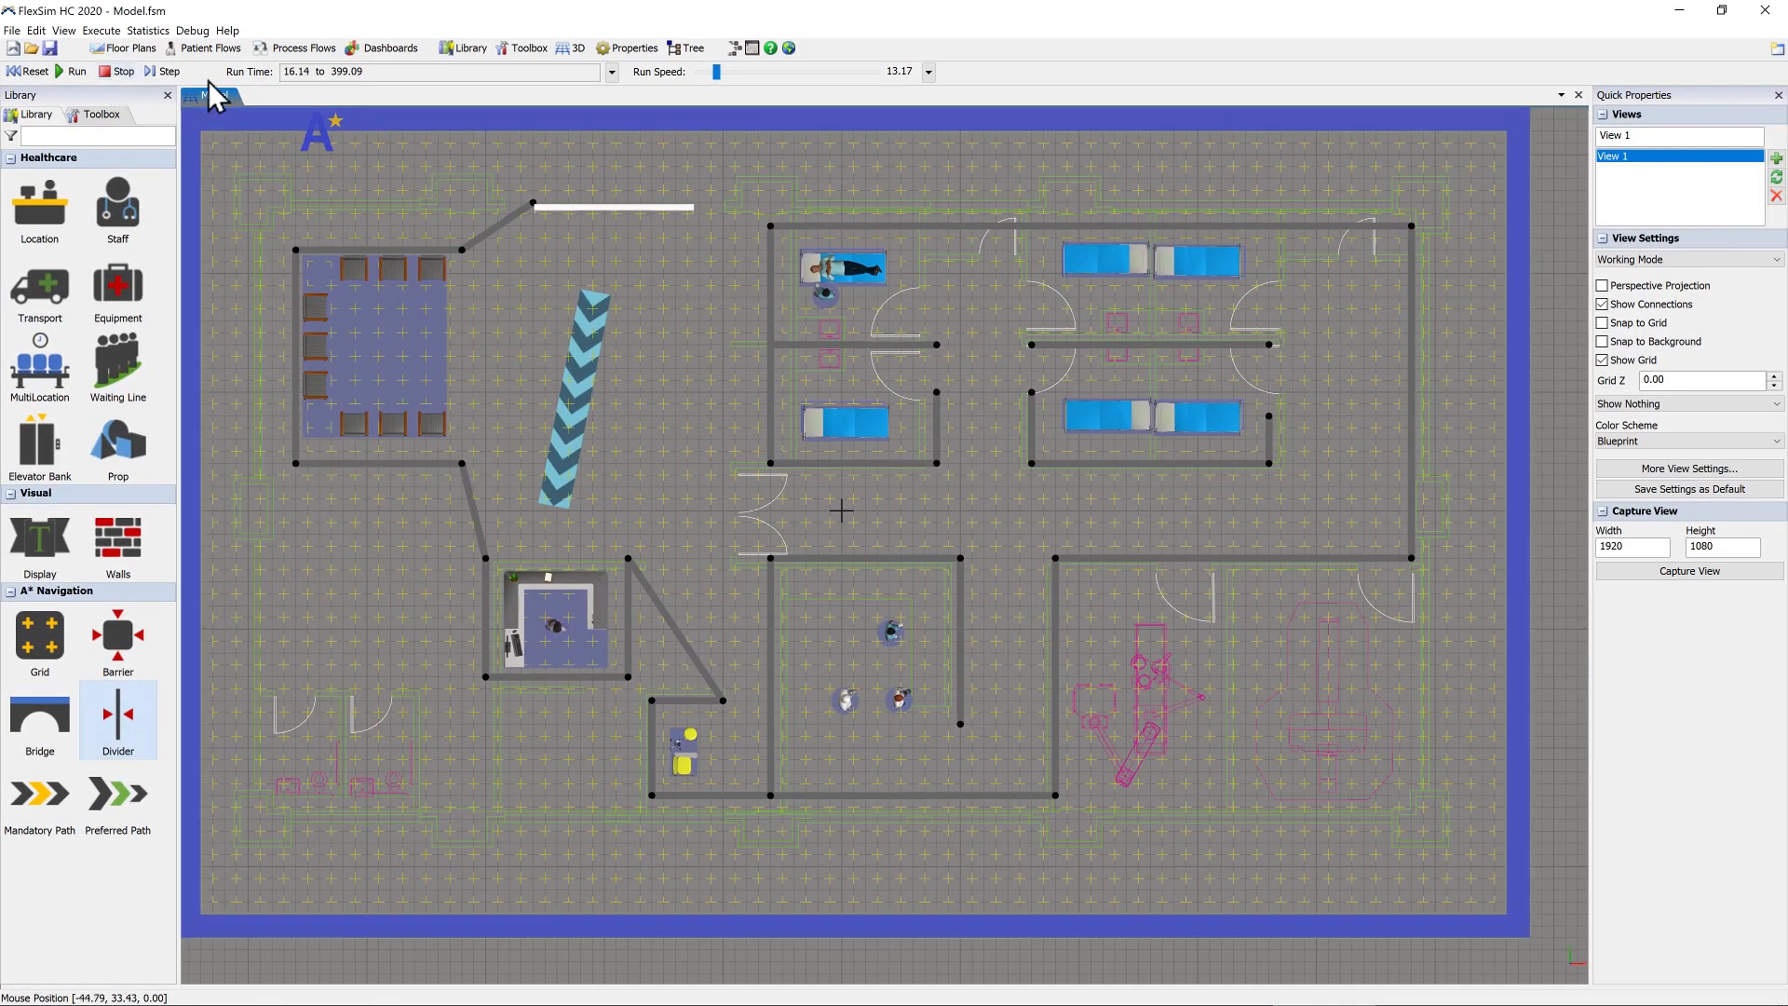
- In saved View 1, turn off the navigator's Show Barriers, Show Grid Bounds, Show Grid Nodes and Show Members options, and rerun the model from reset
click(1618, 158)
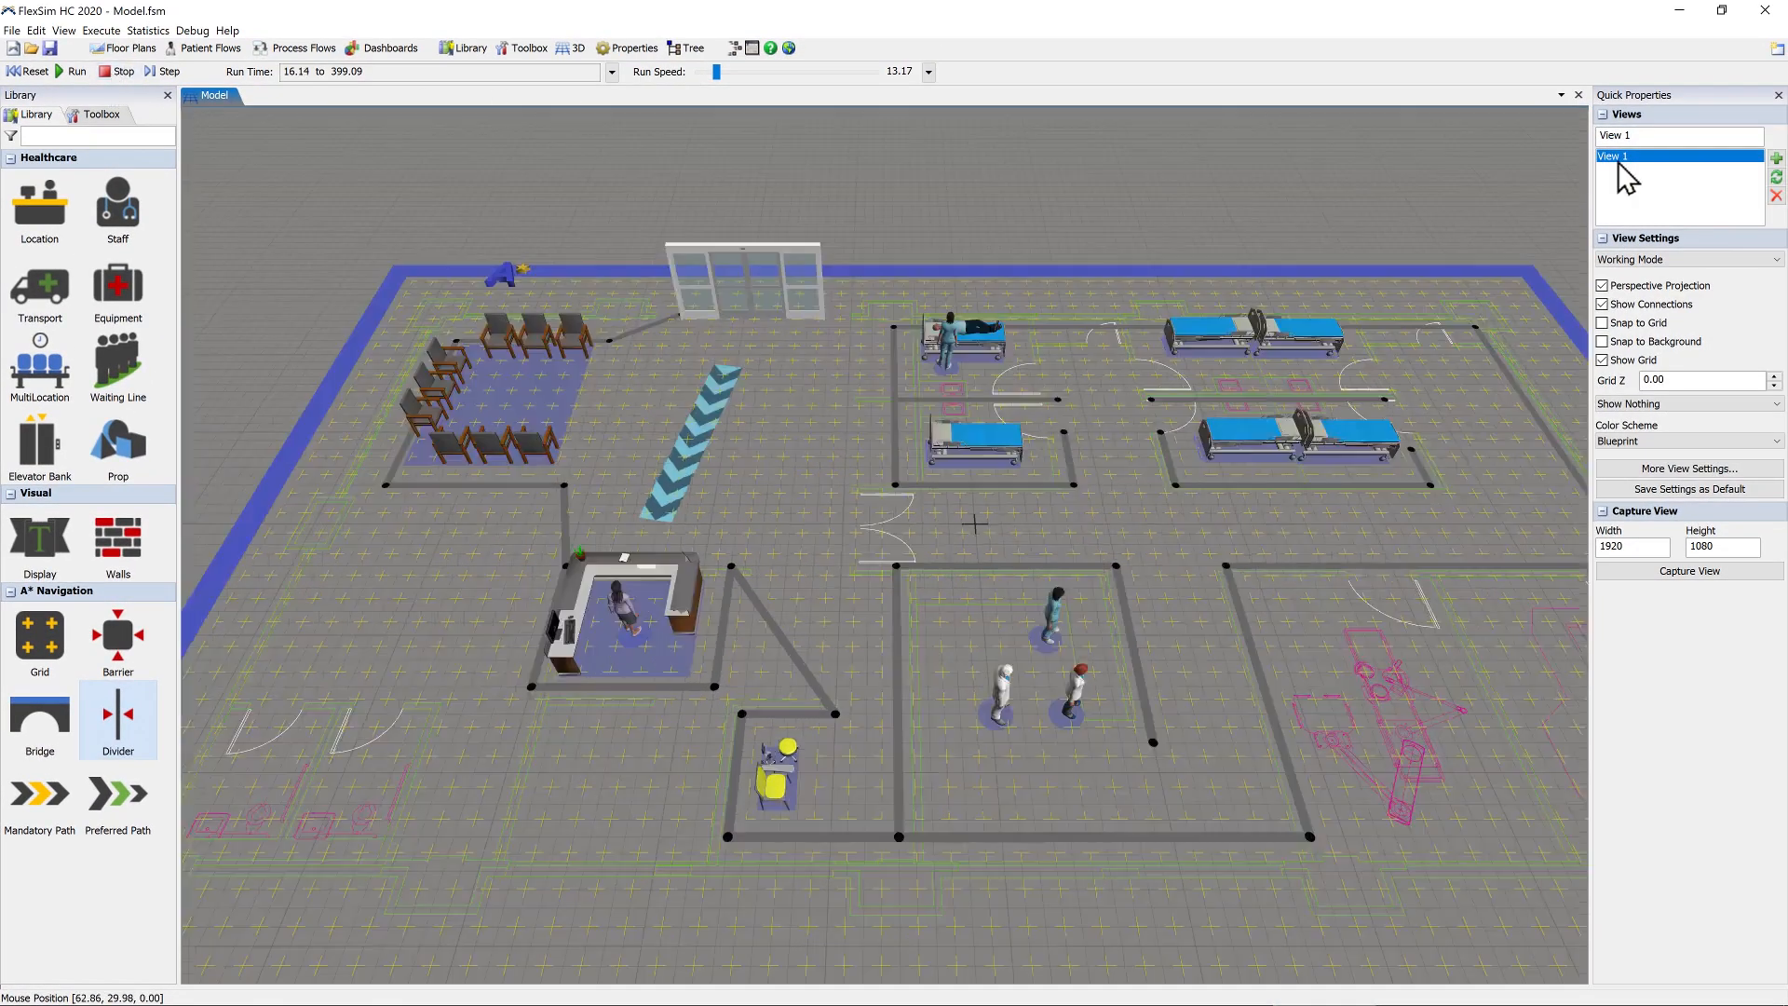
double_click(509, 274)
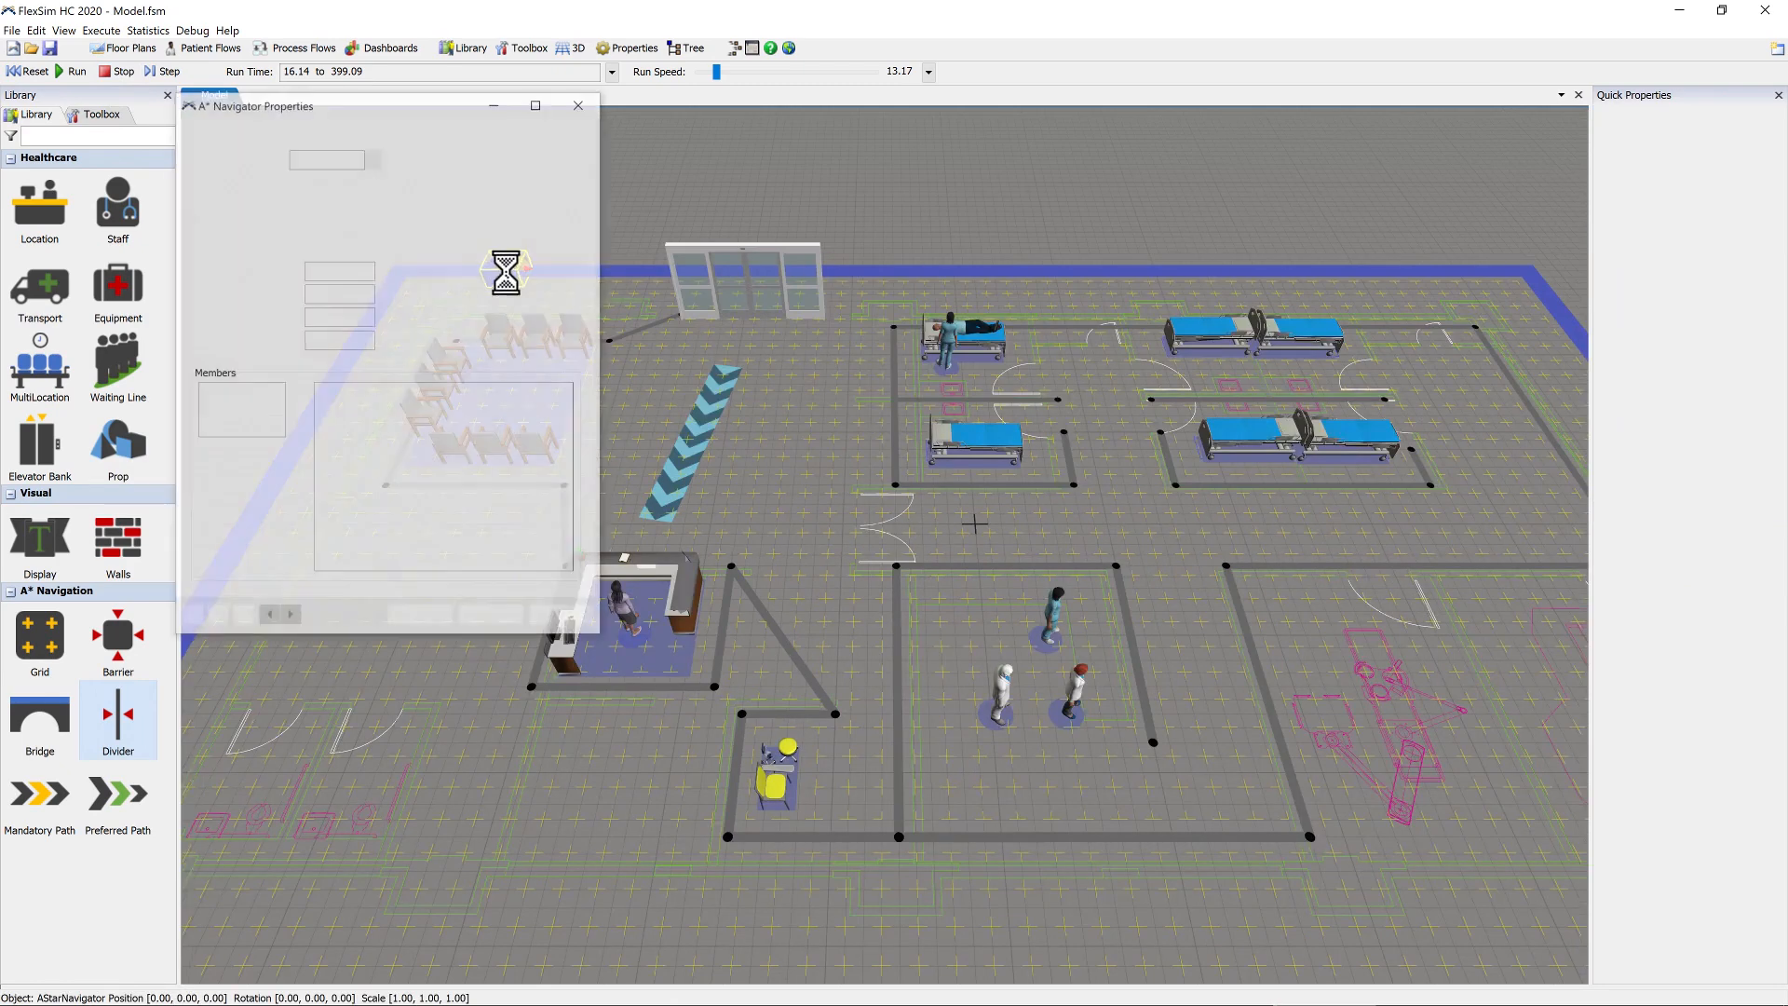
click(283, 127)
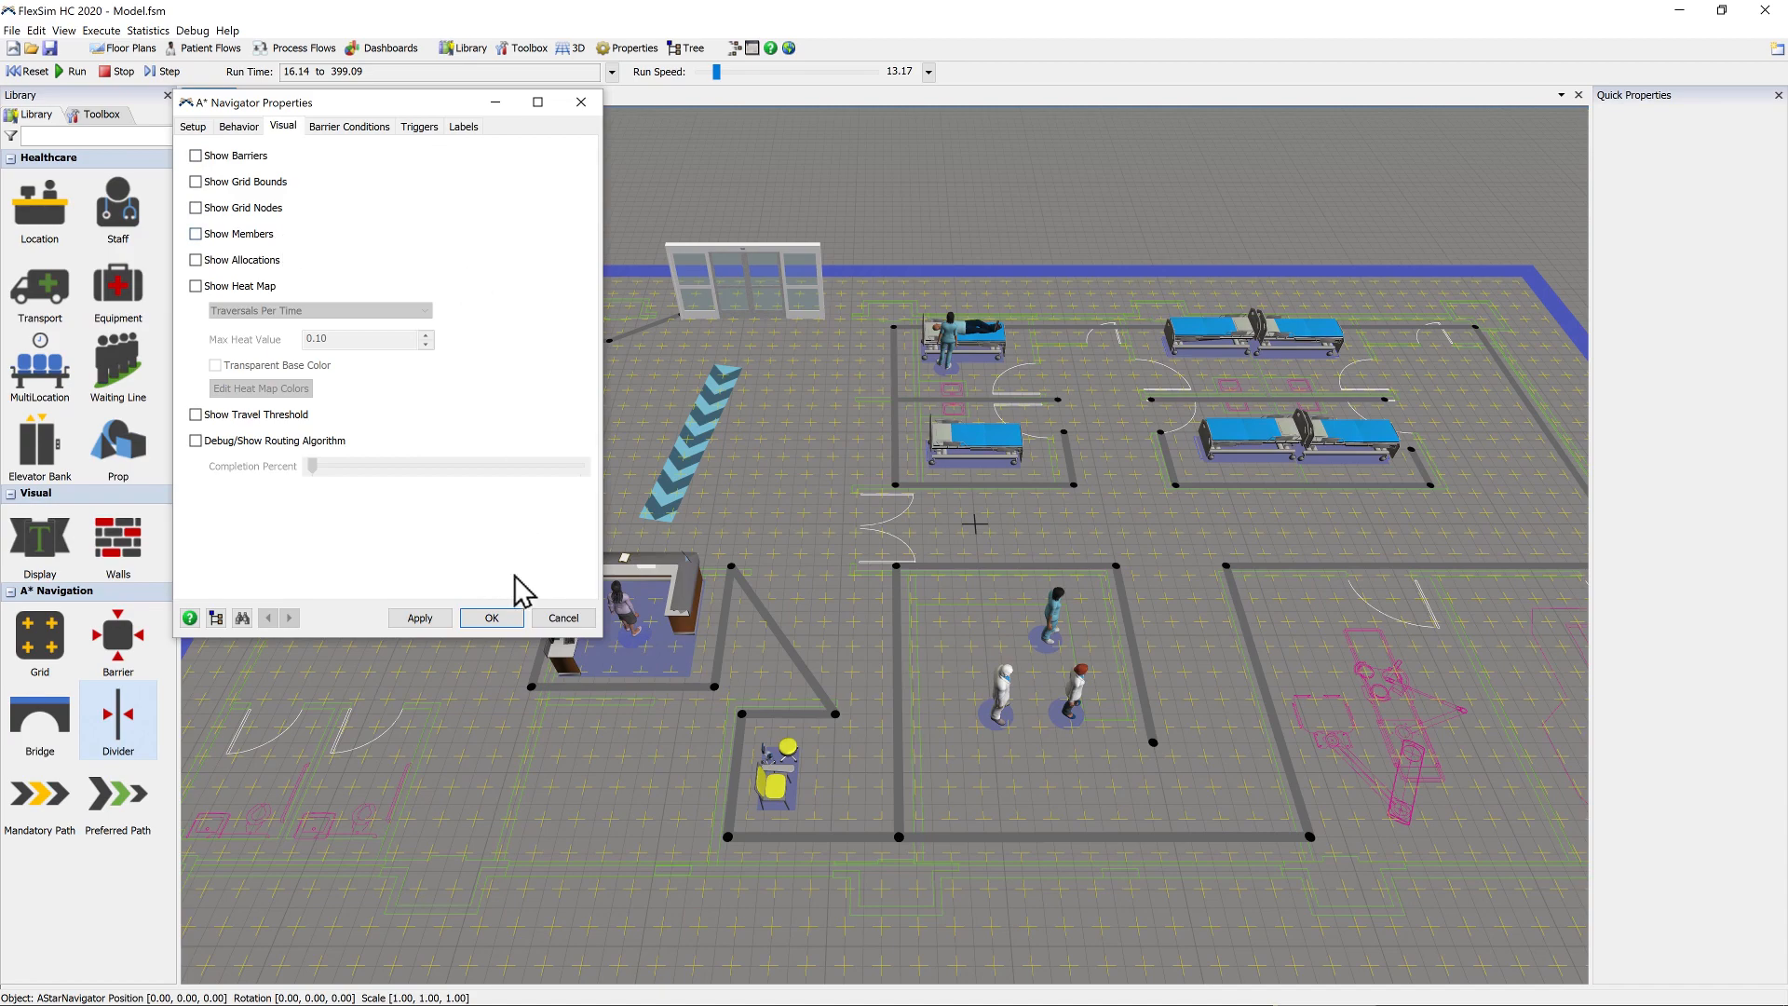
click(492, 617)
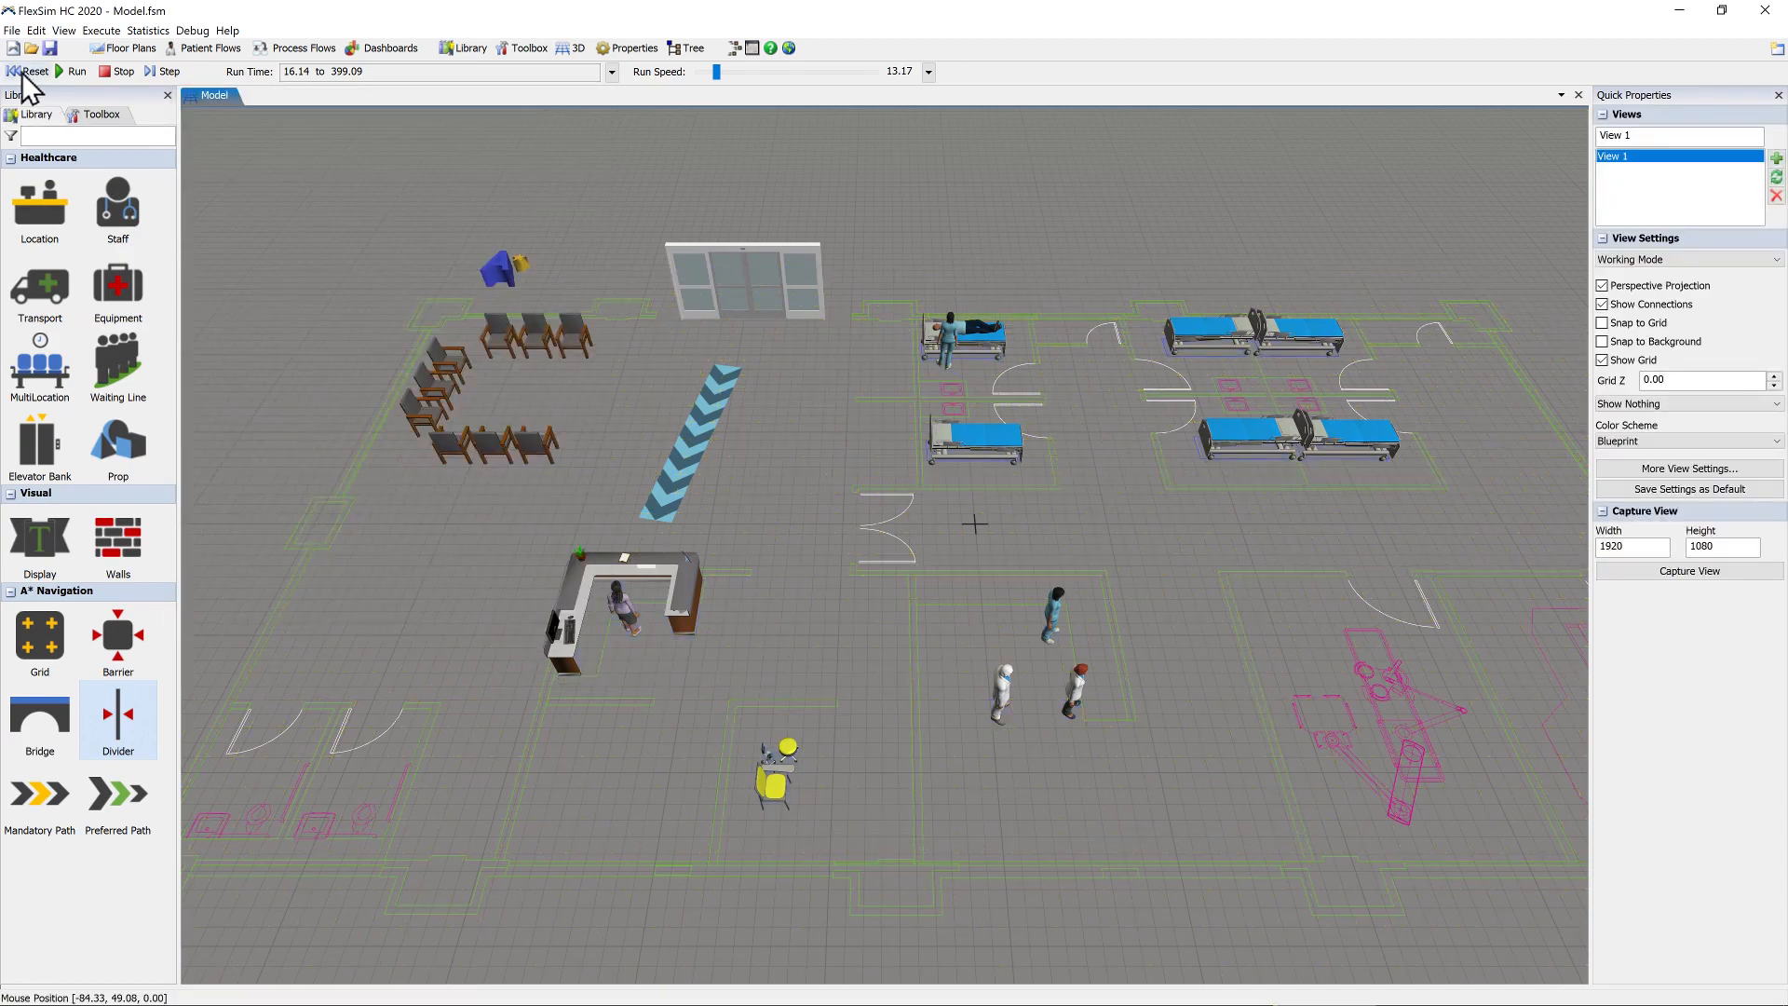
click(76, 71)
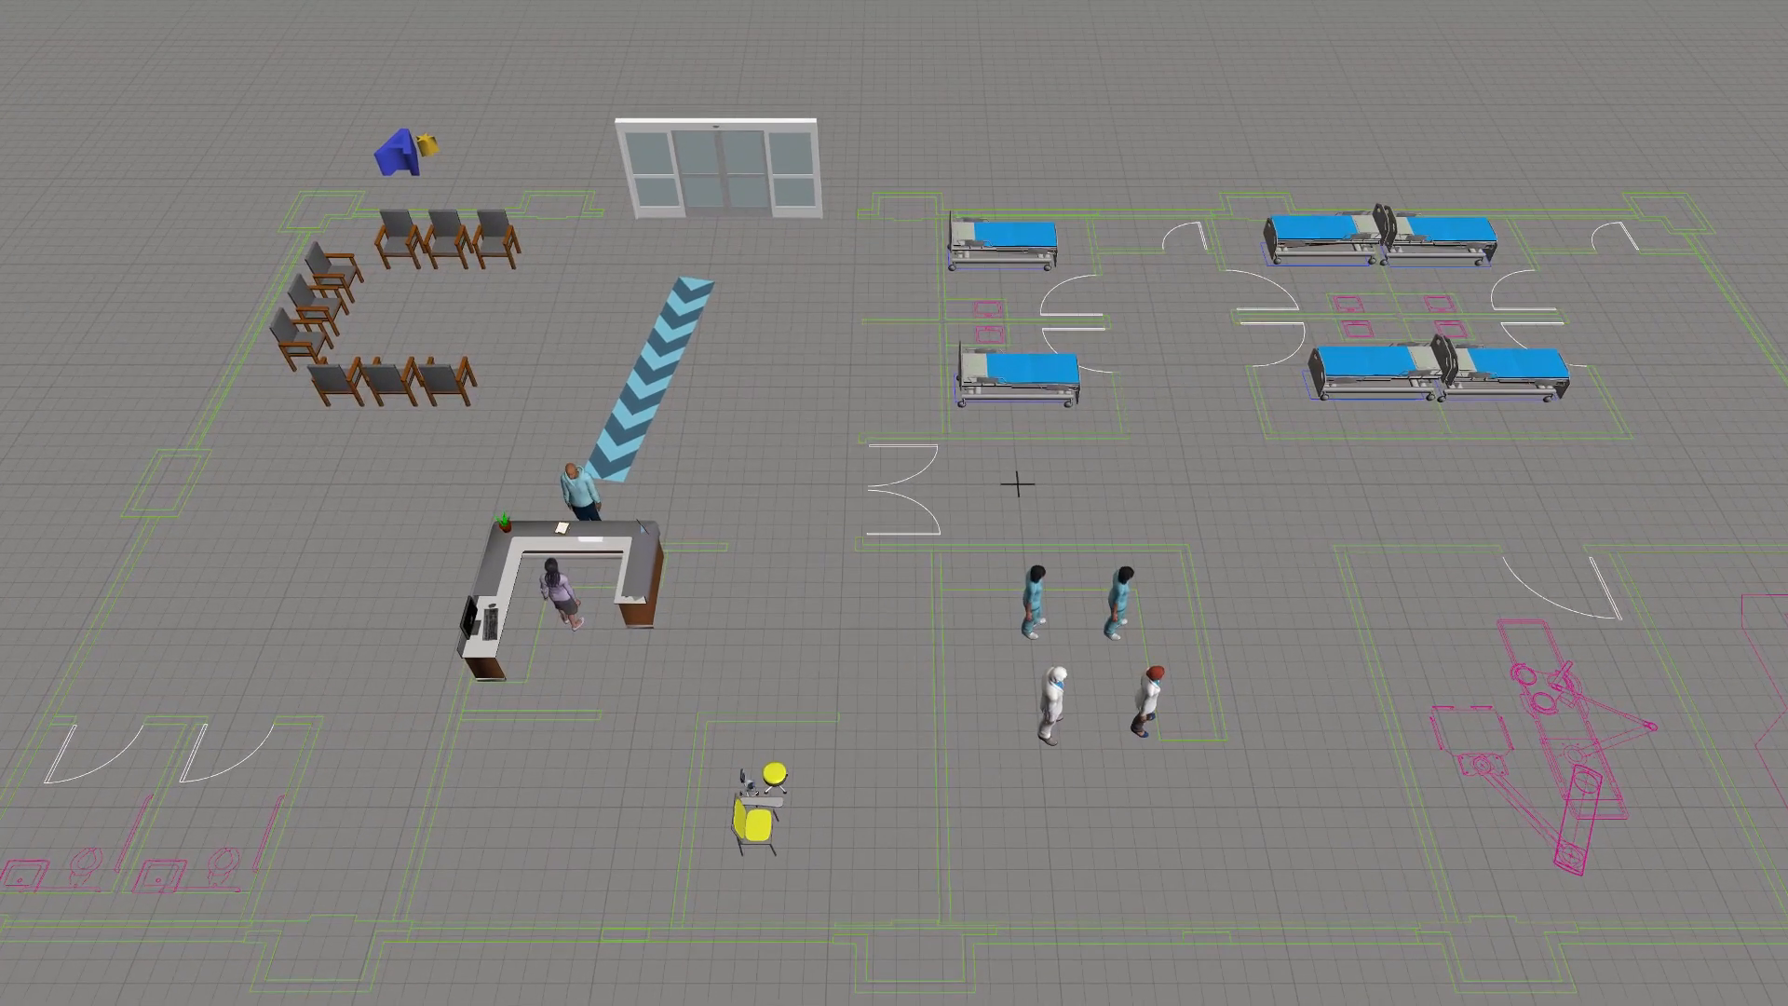